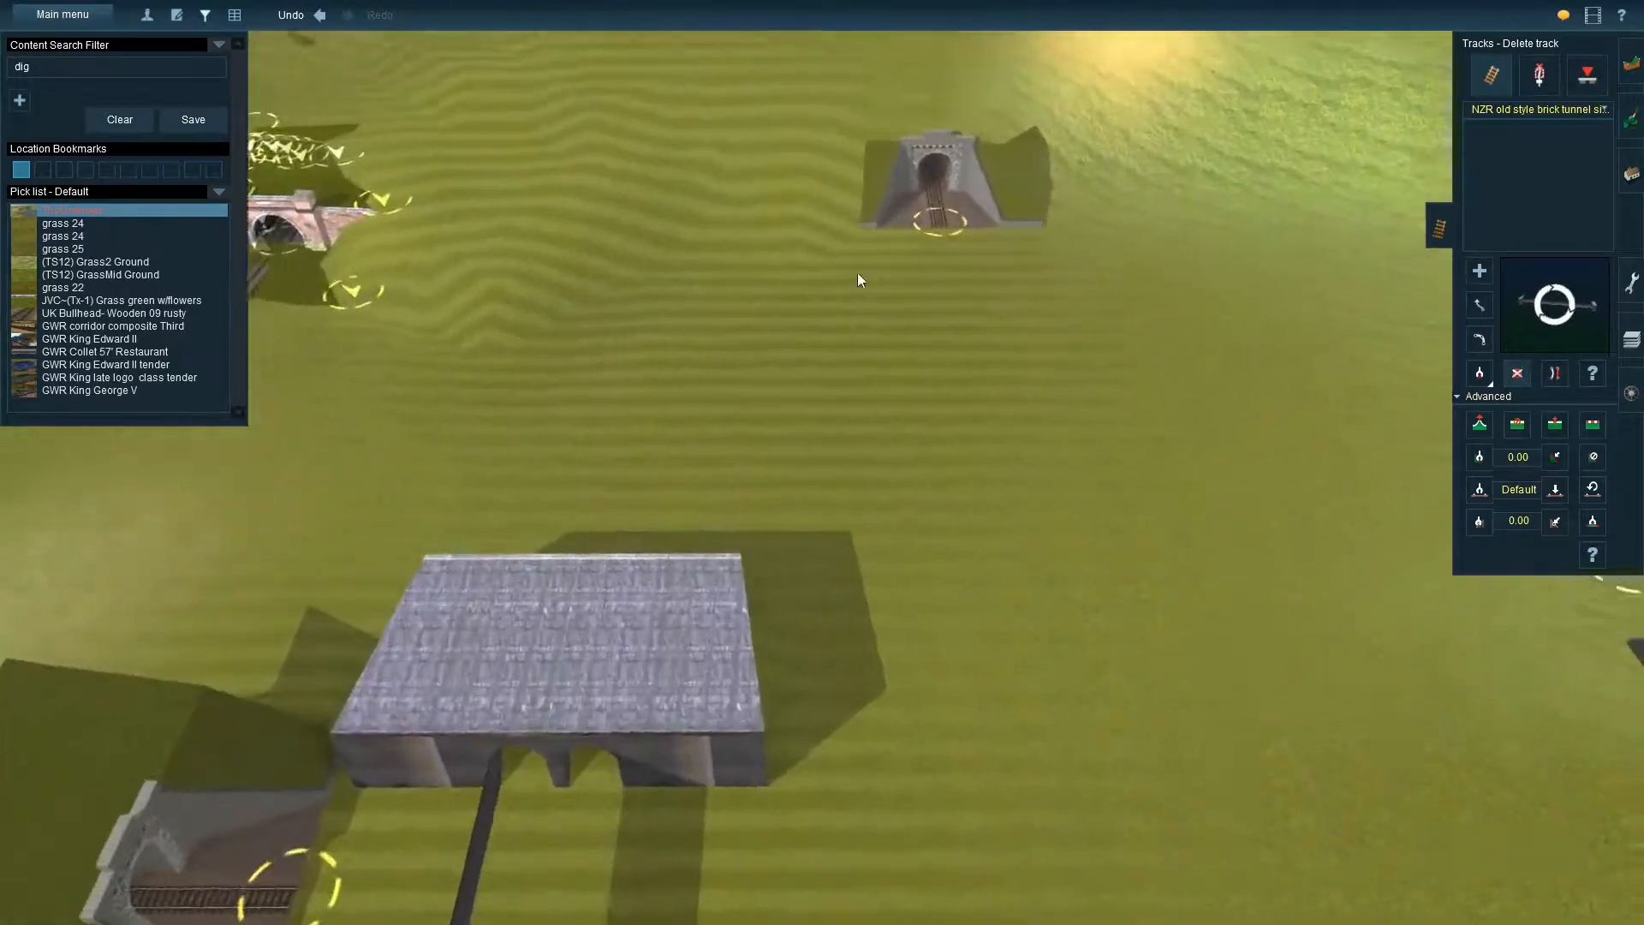
Examine the stone tunnel entrance set in the hillside and the other tunnel examples laid out around it
{"action": "key", "text": "Down"}
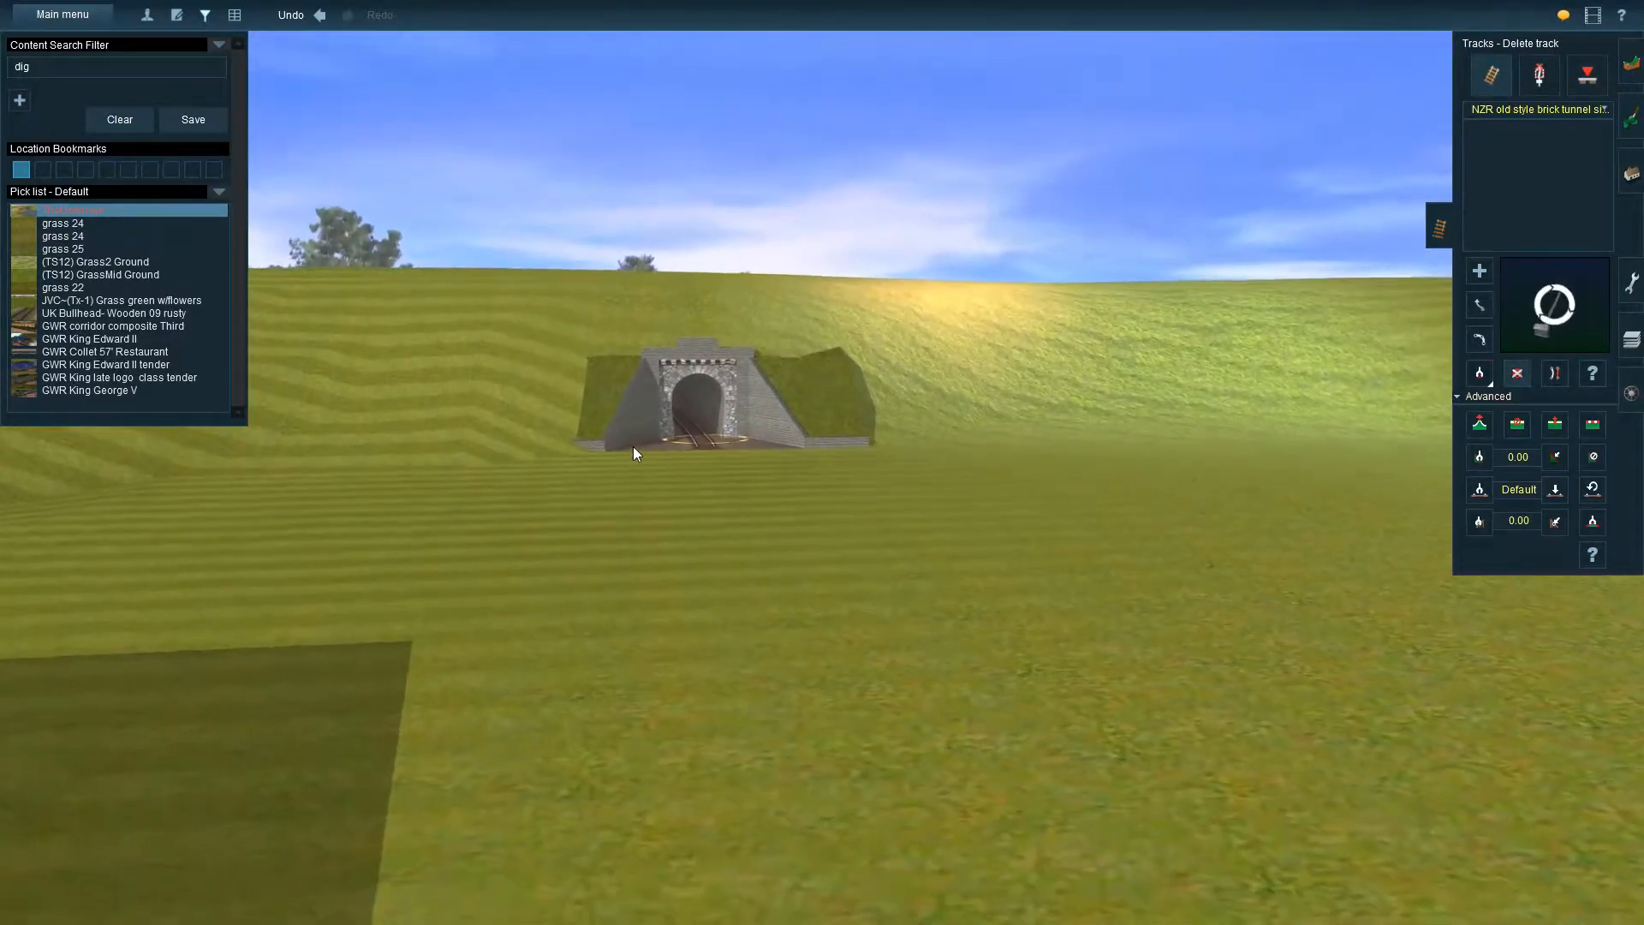
{"action": "key", "text": "Left"}
{"action": "key", "text": "Right"}
{"action": "right_click", "coordinate": [685, 449]}
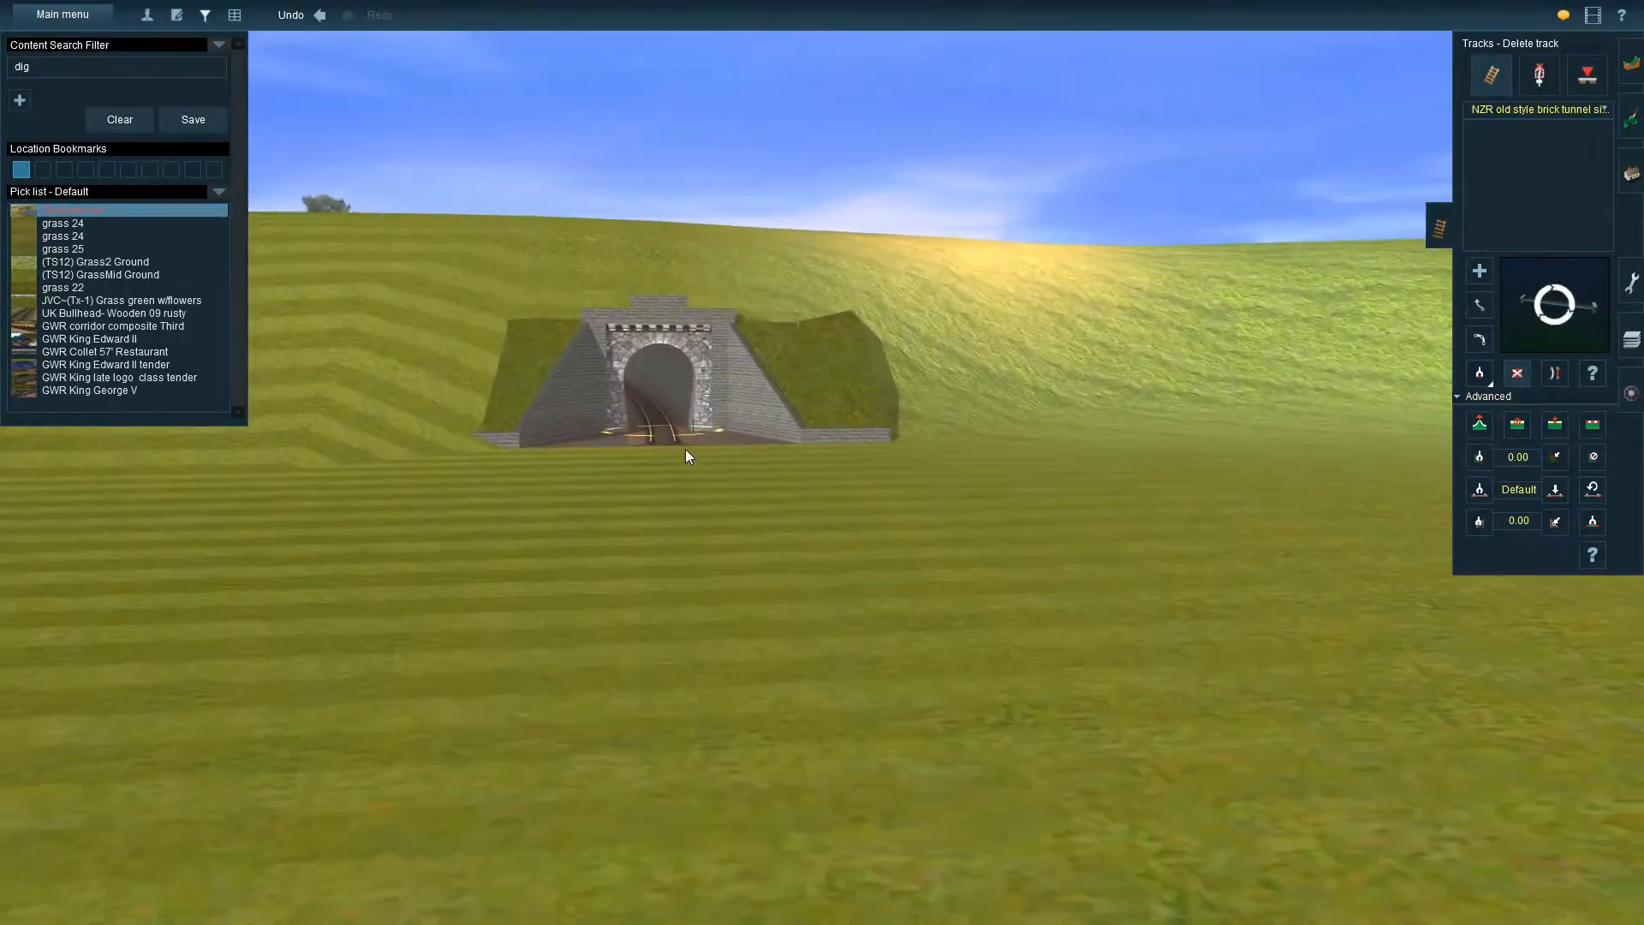
{"action": "key", "text": "Down"}
{"action": "key", "text": "Left"}
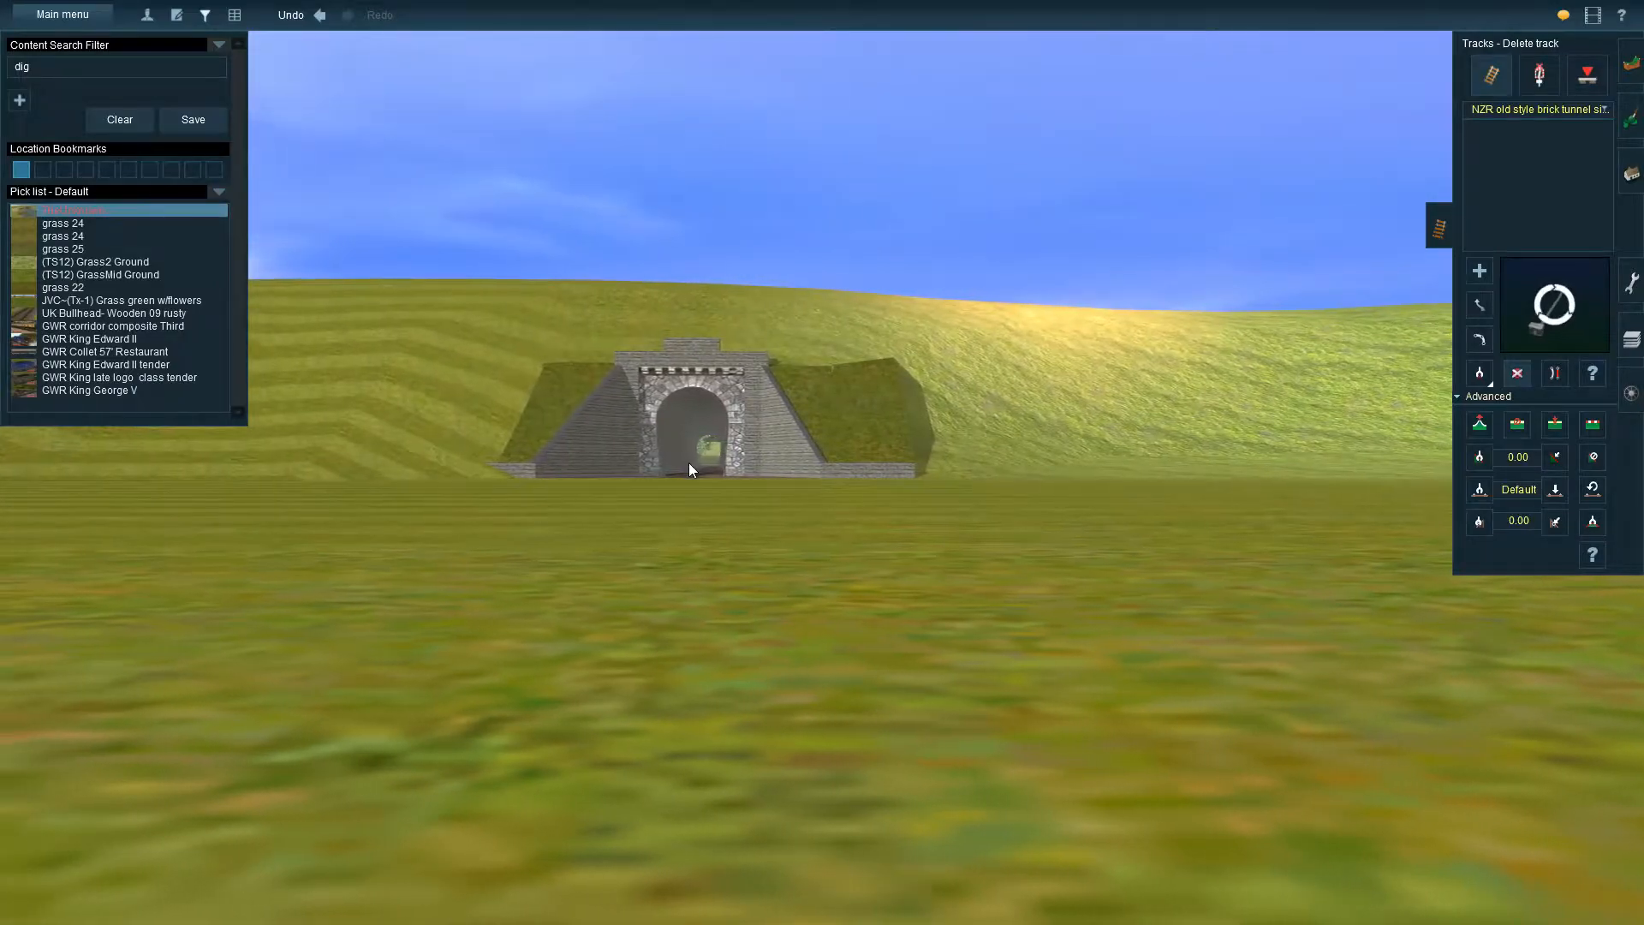
{"action": "key", "text": "Up"}
{"action": "scroll", "coordinate": [689, 463], "scroll_direction": "down", "scroll_amount": 5}
{"action": "scroll", "coordinate": [688, 463], "scroll_direction": "down", "scroll_amount": 3}
{"action": "right_click_drag", "start_coordinate": [409, 447], "coordinate": [1097, 459]}
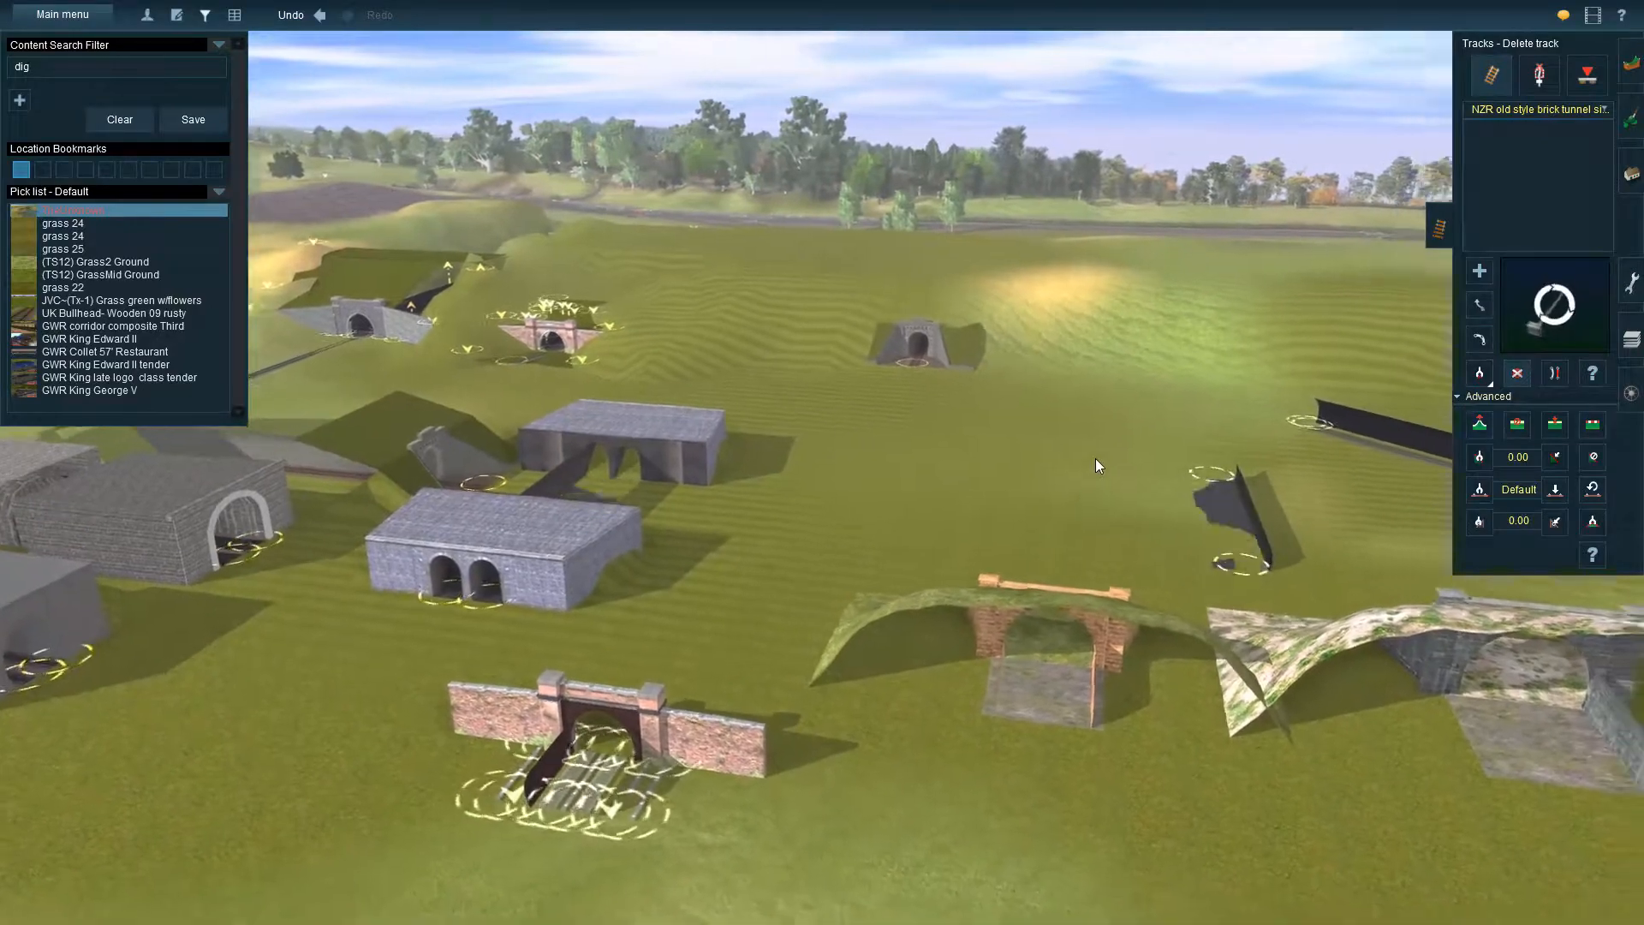
{"action": "right_click", "coordinate": [1097, 460]}
{"action": "right_click_drag", "start_coordinate": [942, 497], "coordinate": [1112, 594]}
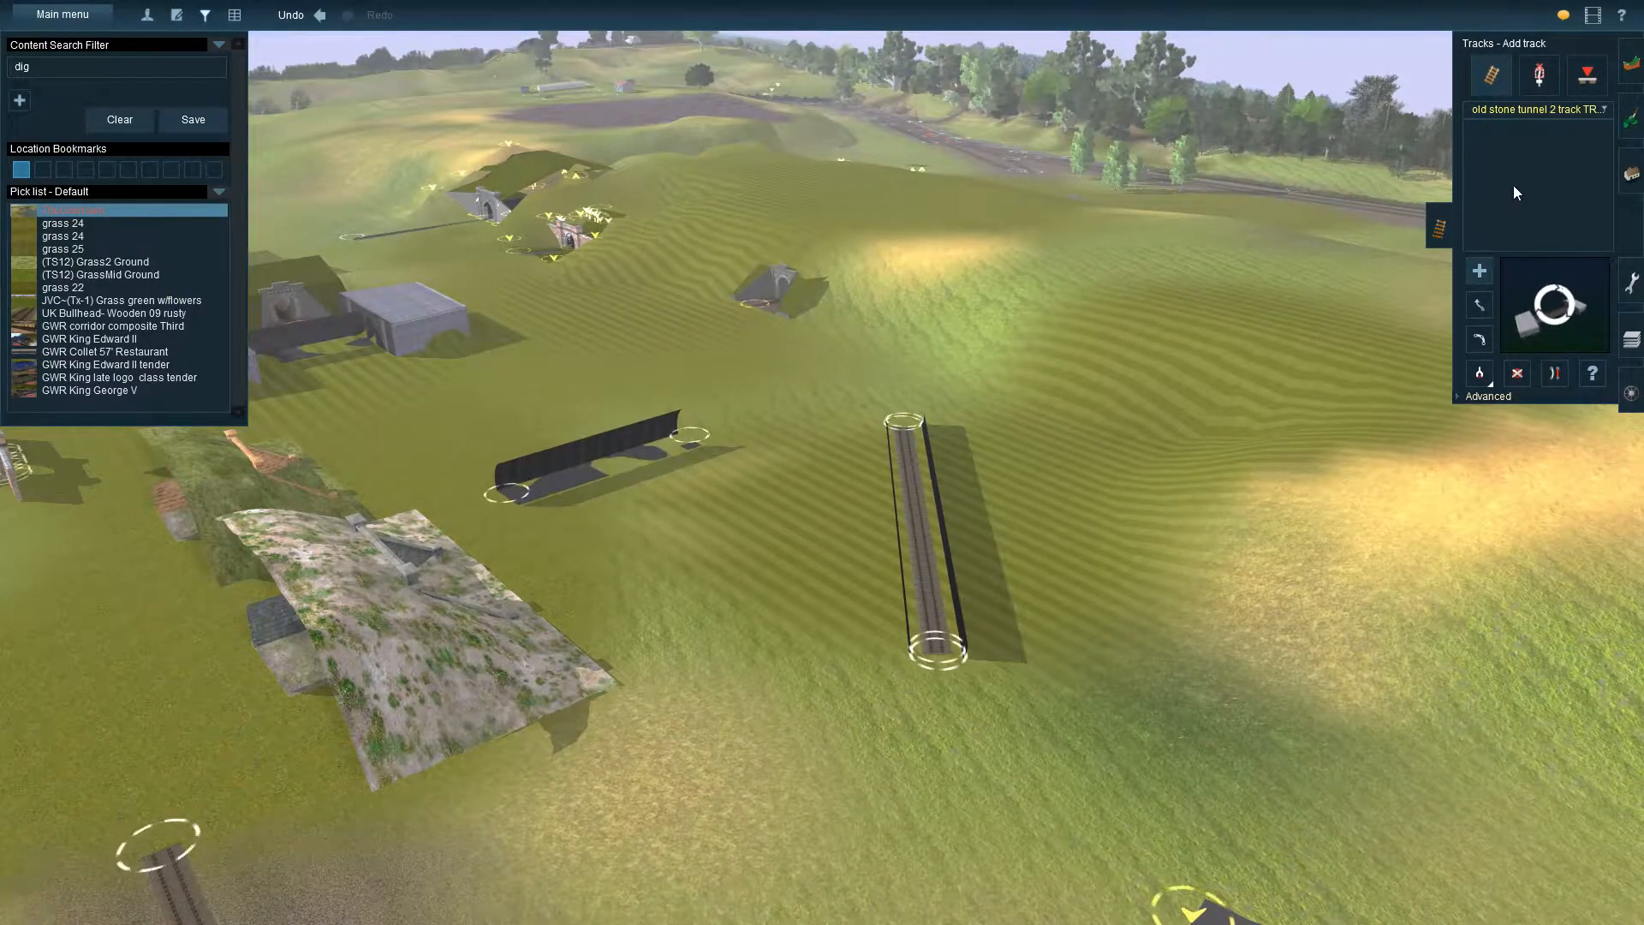
Switch to moving track and examine the freestanding old stone two-track tunnel through its open end and from above
{"action": "left_click", "coordinate": [1480, 307]}
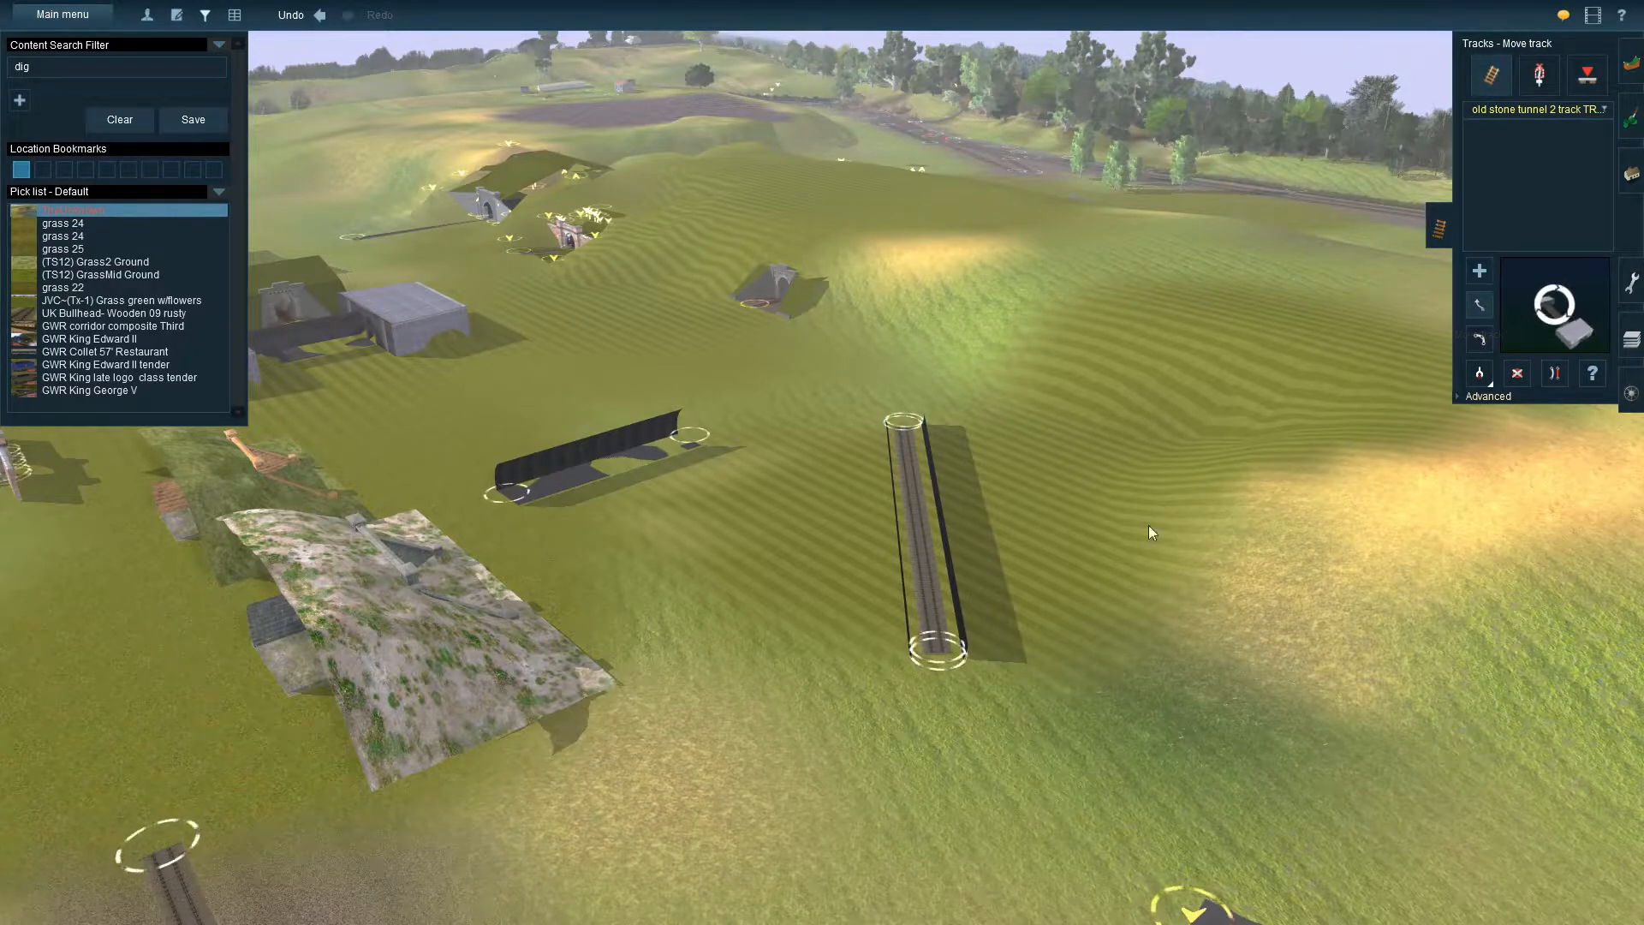
{"action": "mouse_move", "coordinate": [939, 650]}
{"action": "left_mouse_down"}
{"action": "mouse_move", "coordinate": [779, 665]}
{"action": "mouse_move", "coordinate": [940, 659]}
{"action": "left_mouse_up"}
{"action": "key", "text": "Down"}
{"action": "key", "text": "Up"}
{"action": "key", "text": "Left"}
{"action": "key", "text": "Down"}
{"action": "key", "text": "Right"}
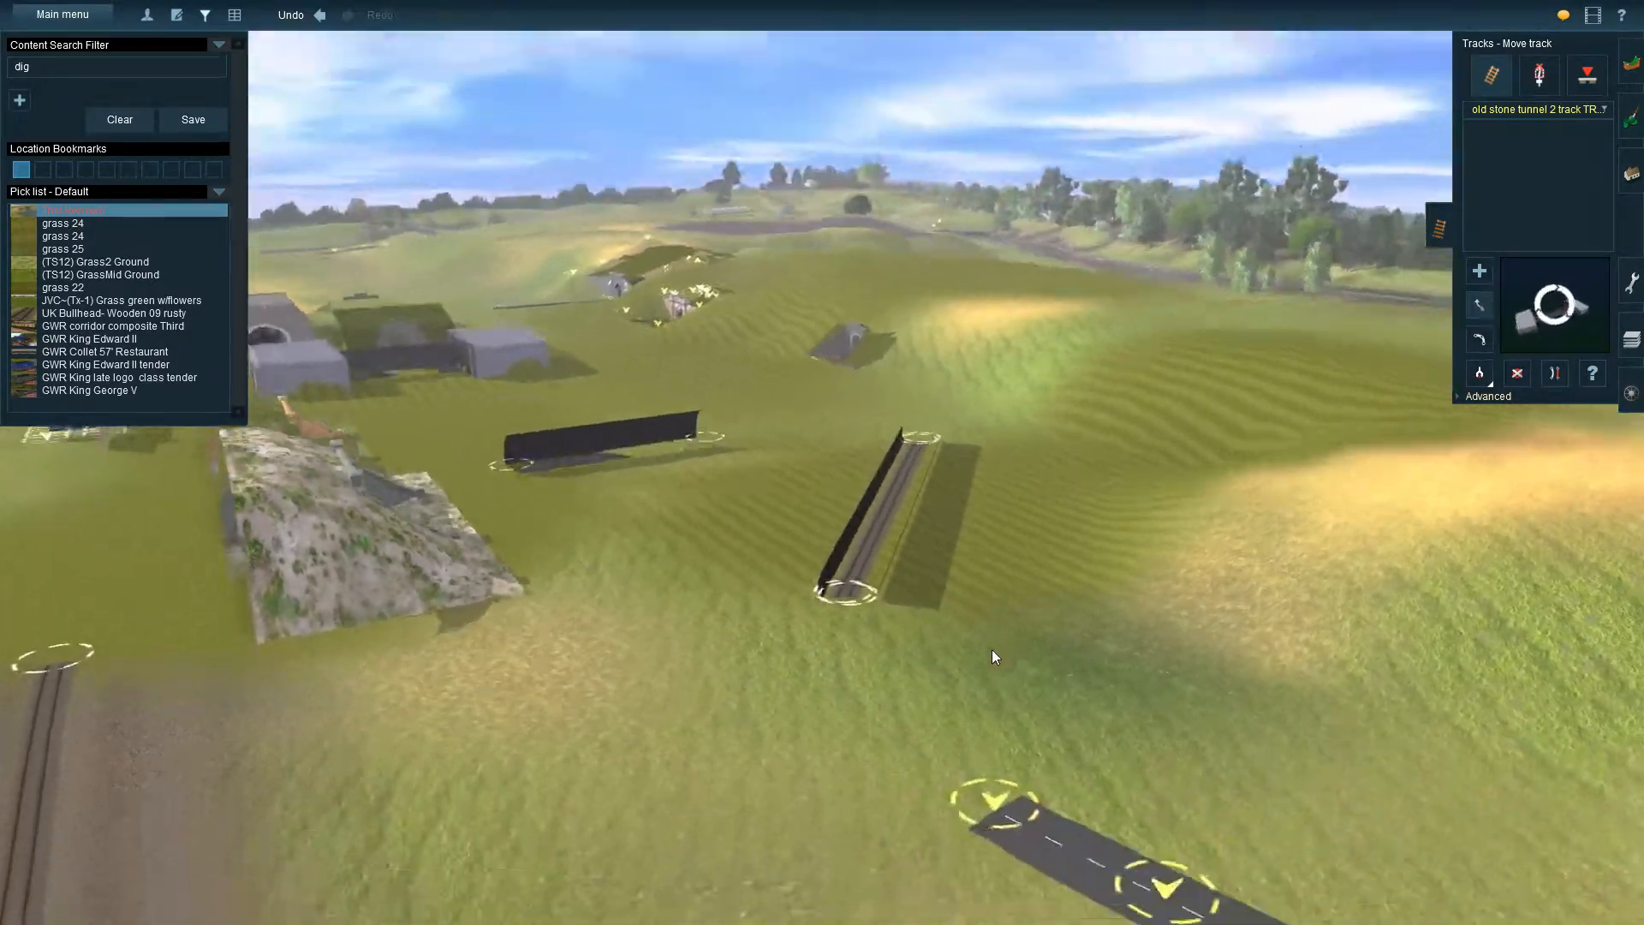
{"action": "scroll", "coordinate": [991, 656], "scroll_direction": "up", "scroll_amount": 4}
{"action": "key", "text": "Down"}
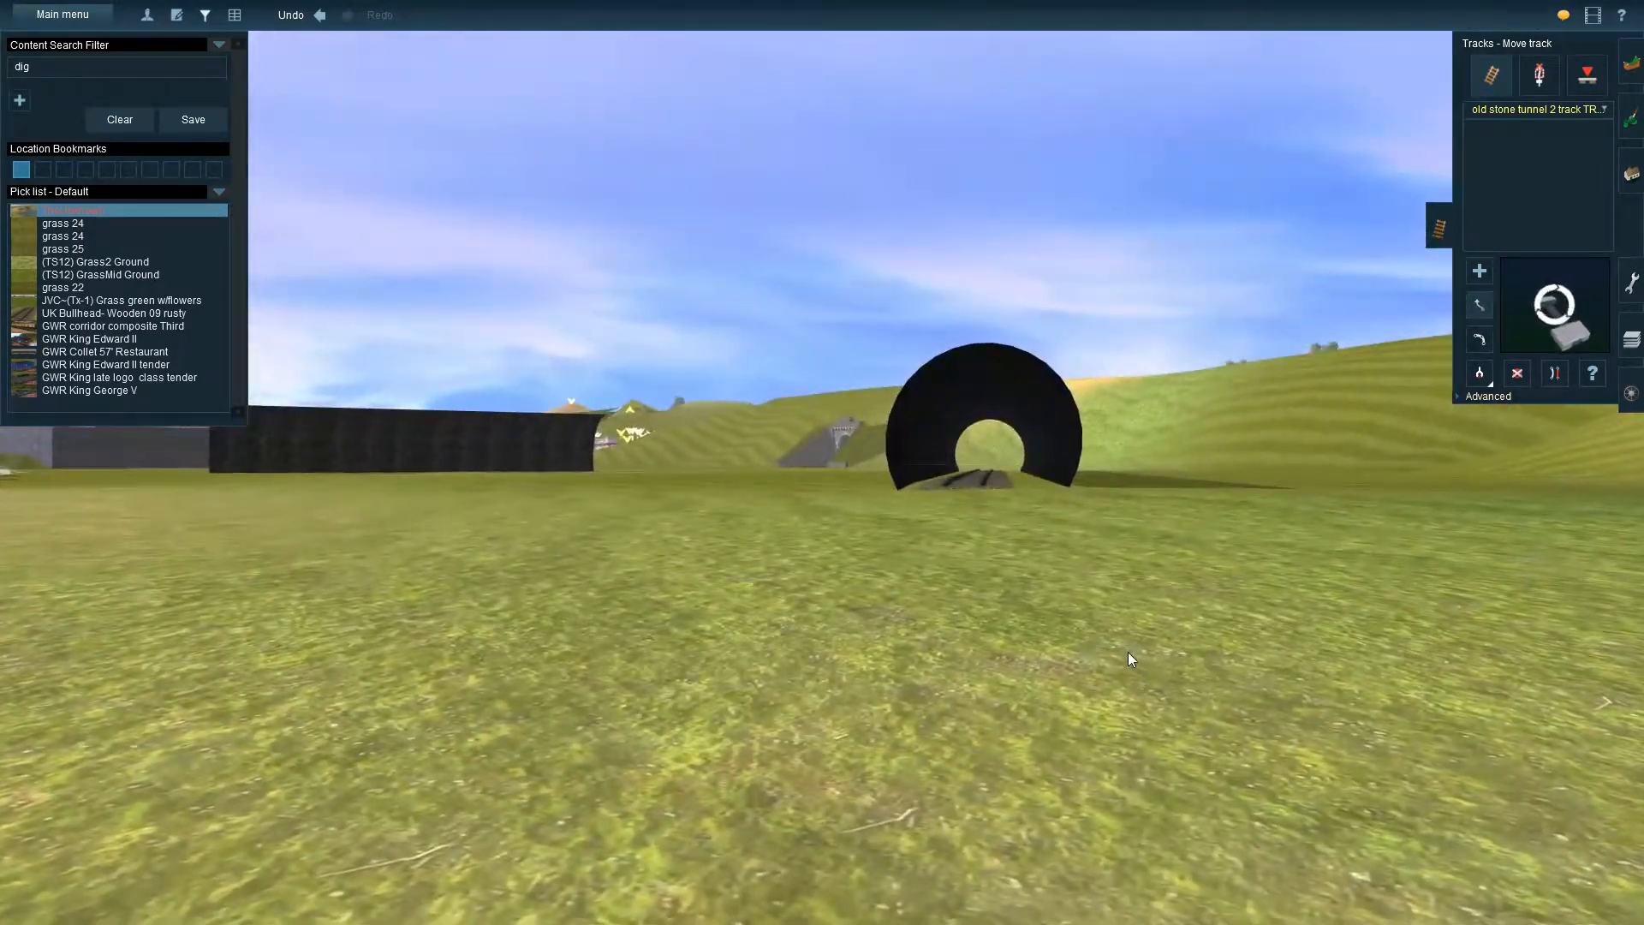
{"action": "scroll", "coordinate": [1128, 651], "scroll_direction": "up", "scroll_amount": 2}
{"action": "key", "text": "Up"}
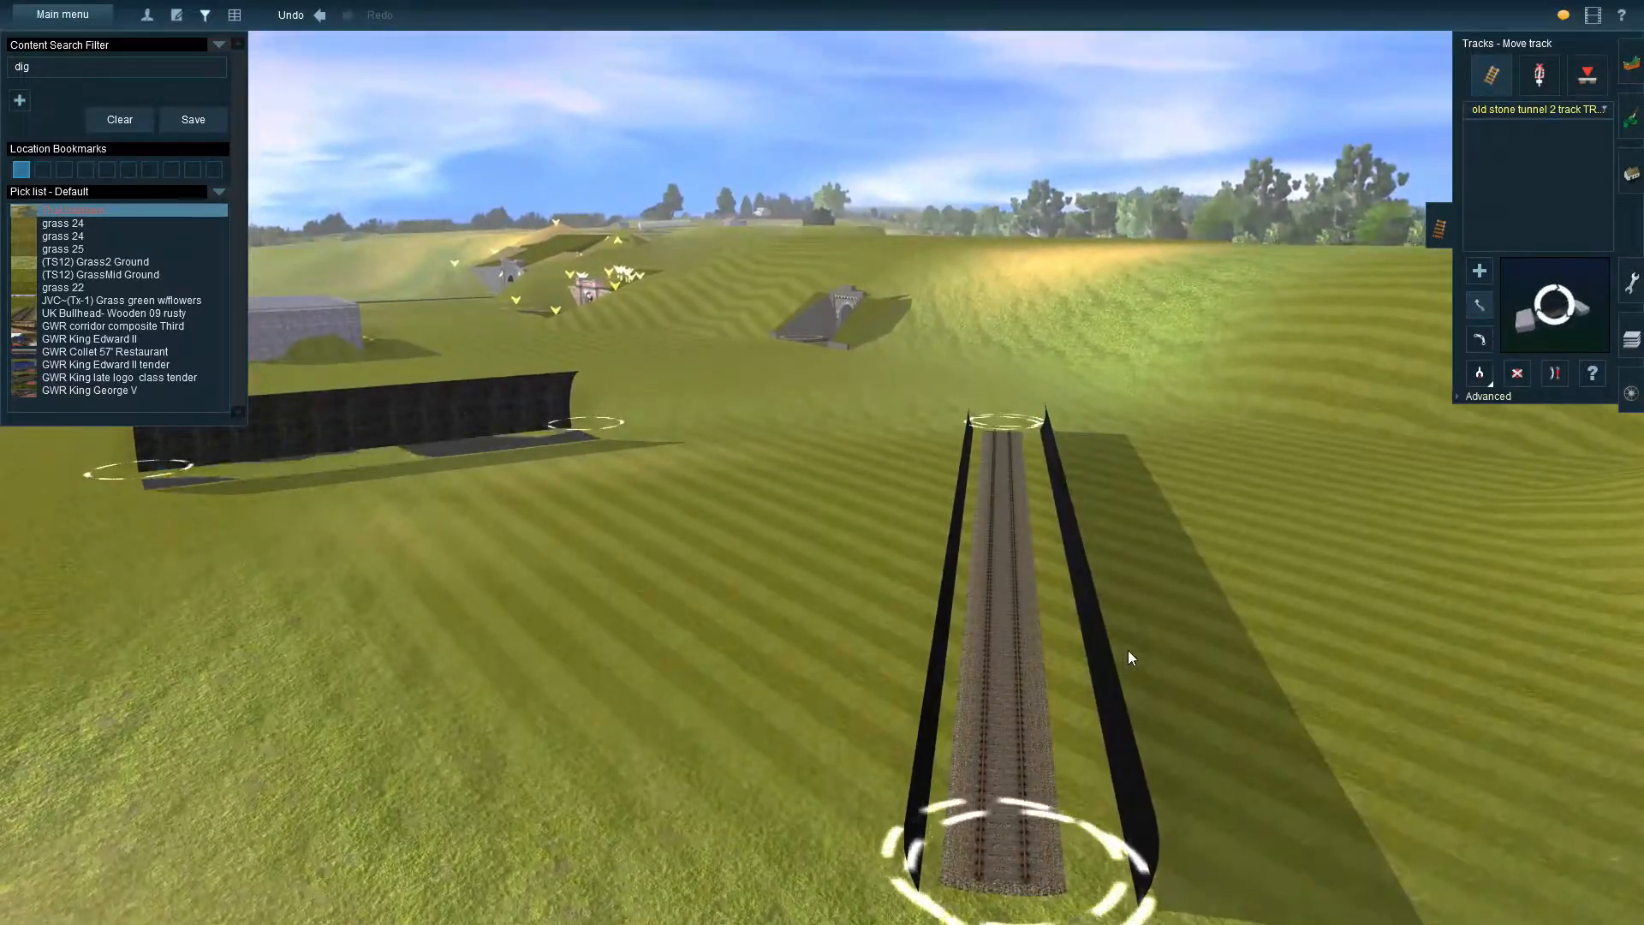
{"action": "scroll", "coordinate": [1088, 613], "scroll_direction": "down", "scroll_amount": 1}
{"action": "key", "text": "Right"}
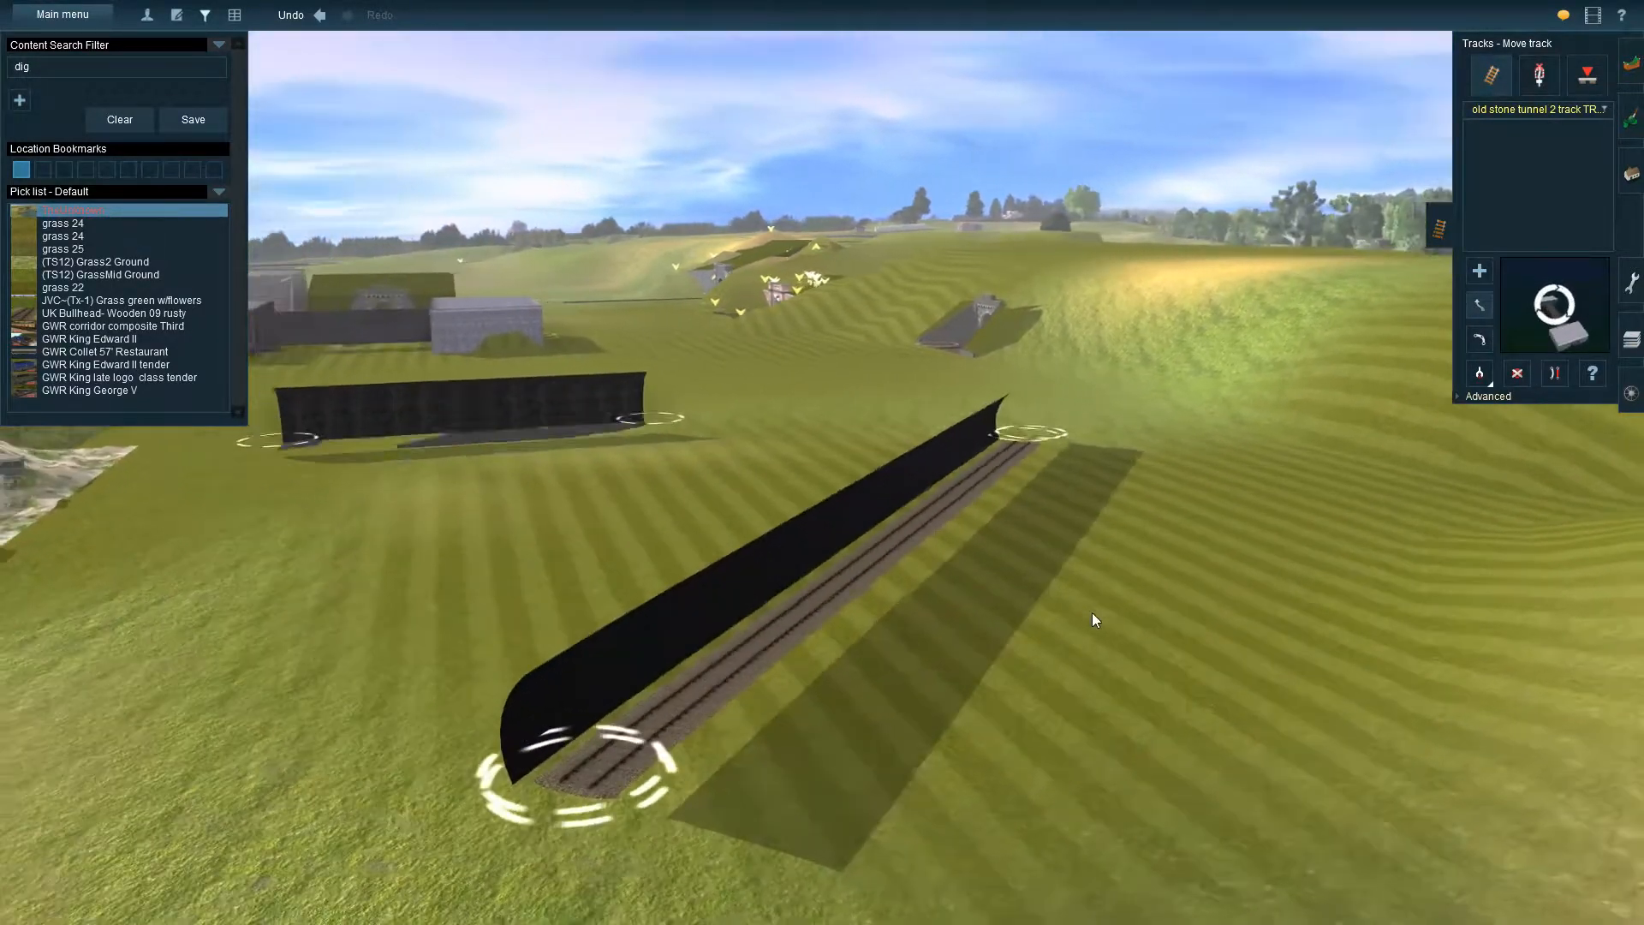
{"action": "key", "text": "Left"}
{"action": "key", "text": "Down"}
{"action": "key", "text": "Up"}
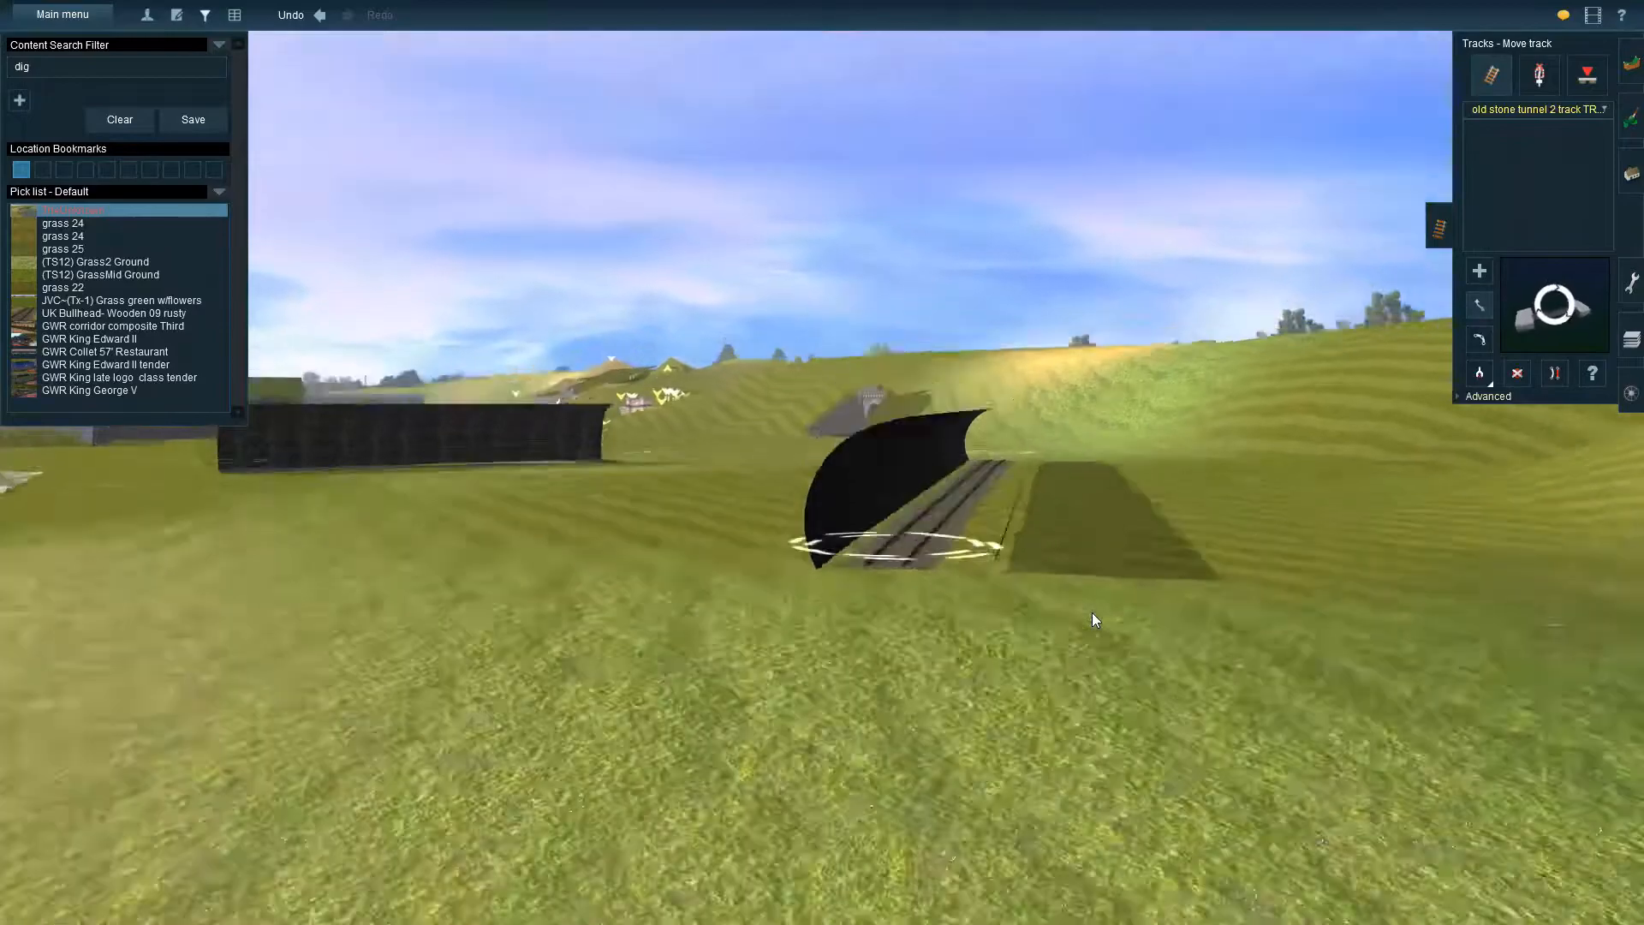
{"action": "scroll", "coordinate": [1092, 613], "scroll_direction": "down", "scroll_amount": 1}
Examine the finished tunnel examples and the uncovered tunnel in the cutting, including where it meets its stone portal
{"action": "right_click", "coordinate": [906, 377]}
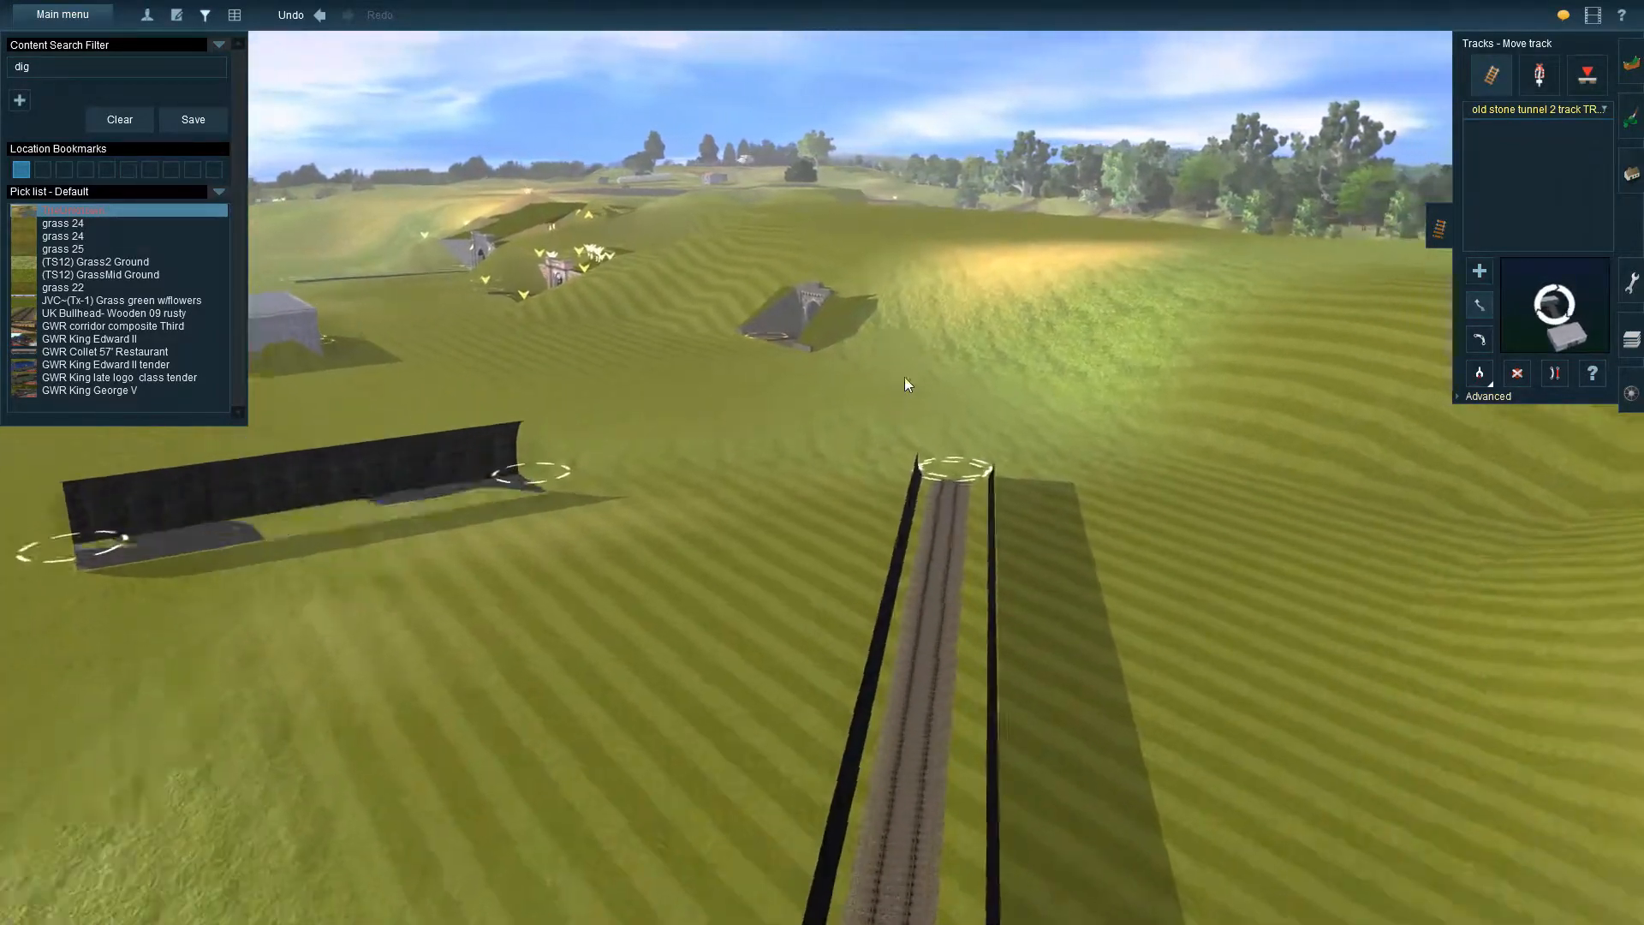
{"action": "right_click", "coordinate": [581, 403]}
{"action": "right_click", "coordinate": [668, 362]}
{"action": "key", "text": "Up"}
{"action": "key", "text": "Left"}
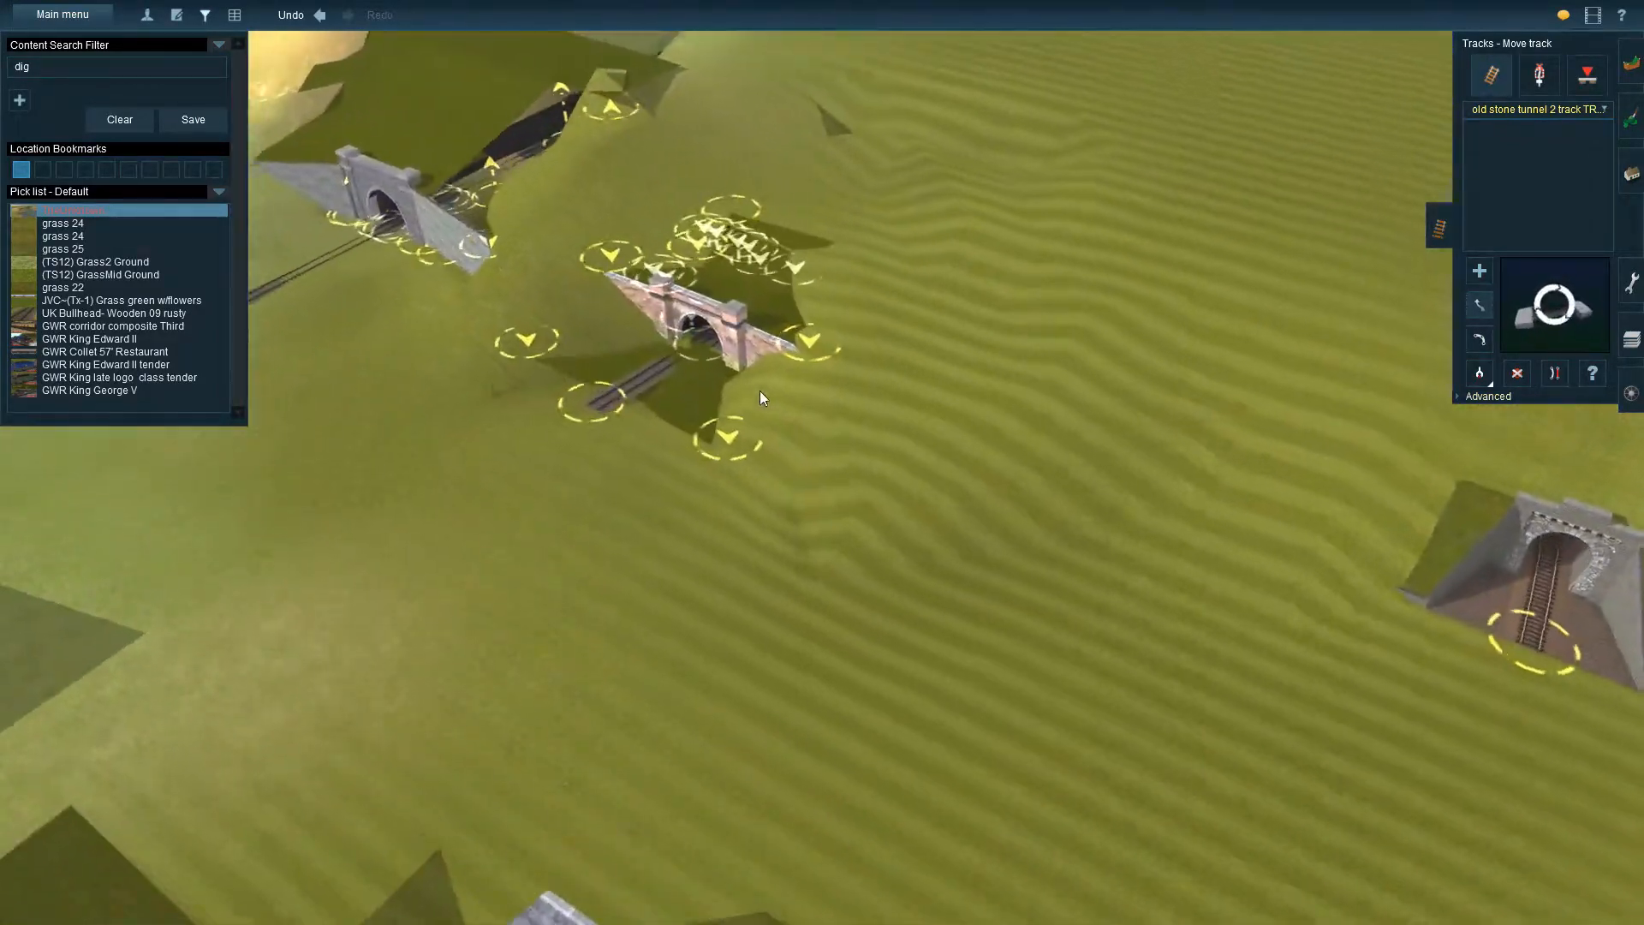
{"action": "right_click", "coordinate": [645, 399]}
{"action": "right_click", "coordinate": [680, 404]}
{"action": "key", "text": "Left"}
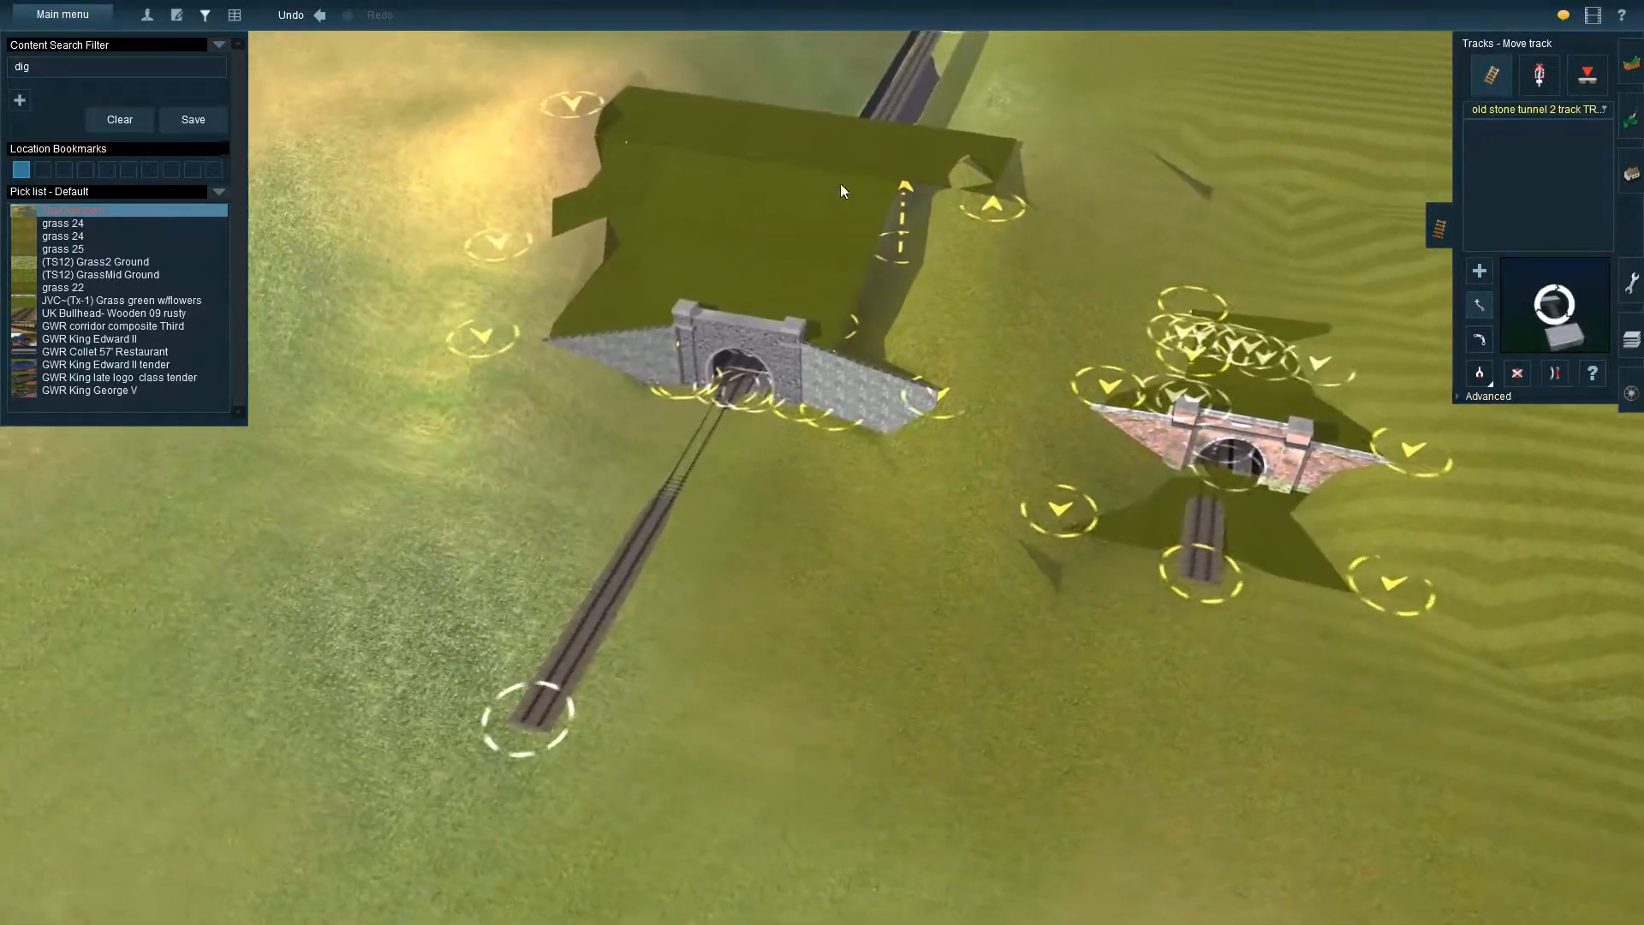
{"action": "right_click", "coordinate": [830, 191]}
{"action": "right_click", "coordinate": [852, 207]}
{"action": "right_click", "coordinate": [695, 588]}
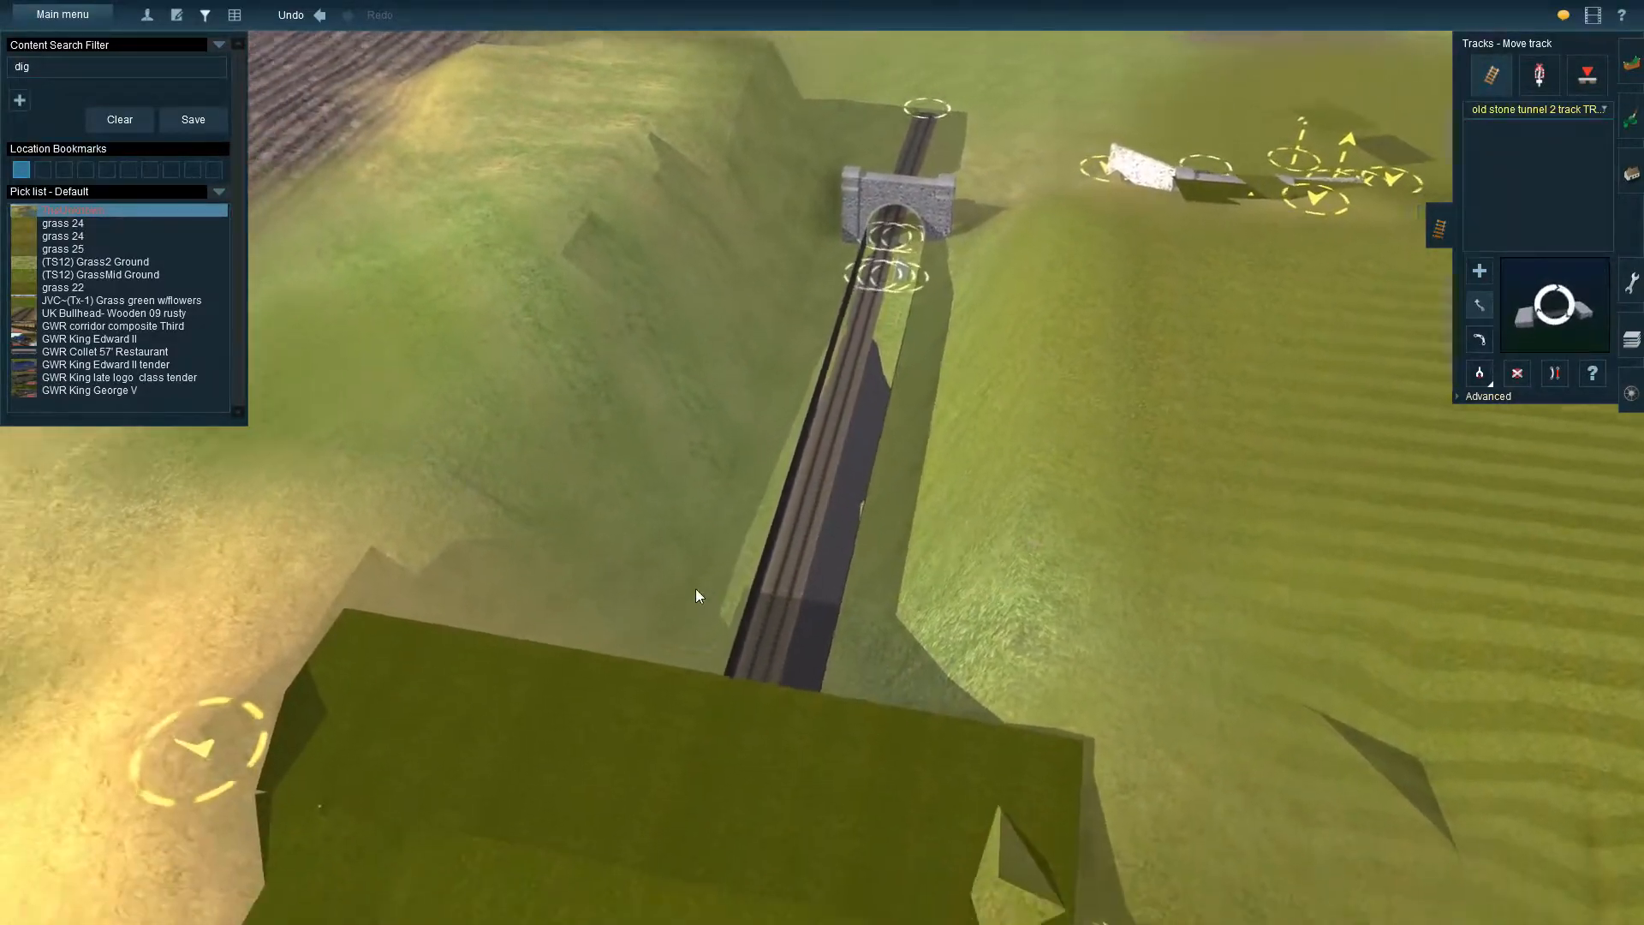
{"action": "key", "text": "Left"}
{"action": "right_click", "coordinate": [968, 502]}
{"action": "key", "text": "Left"}
{"action": "key", "text": "Down"}
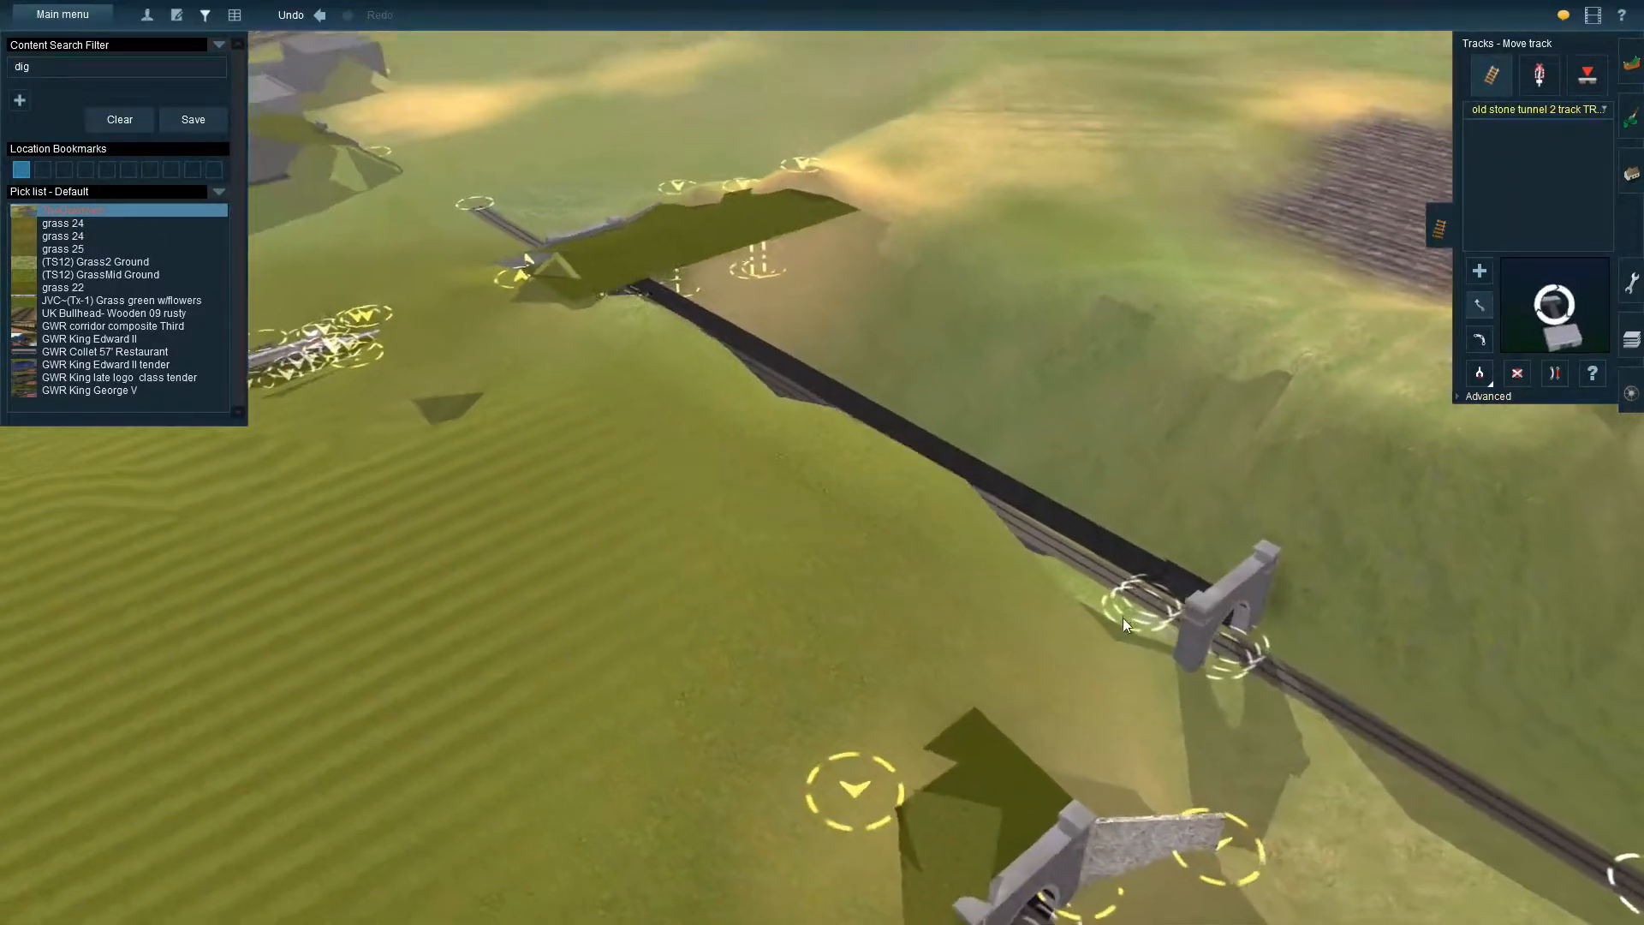
{"action": "right_click", "coordinate": [1227, 697]}
{"action": "key", "text": "Left"}
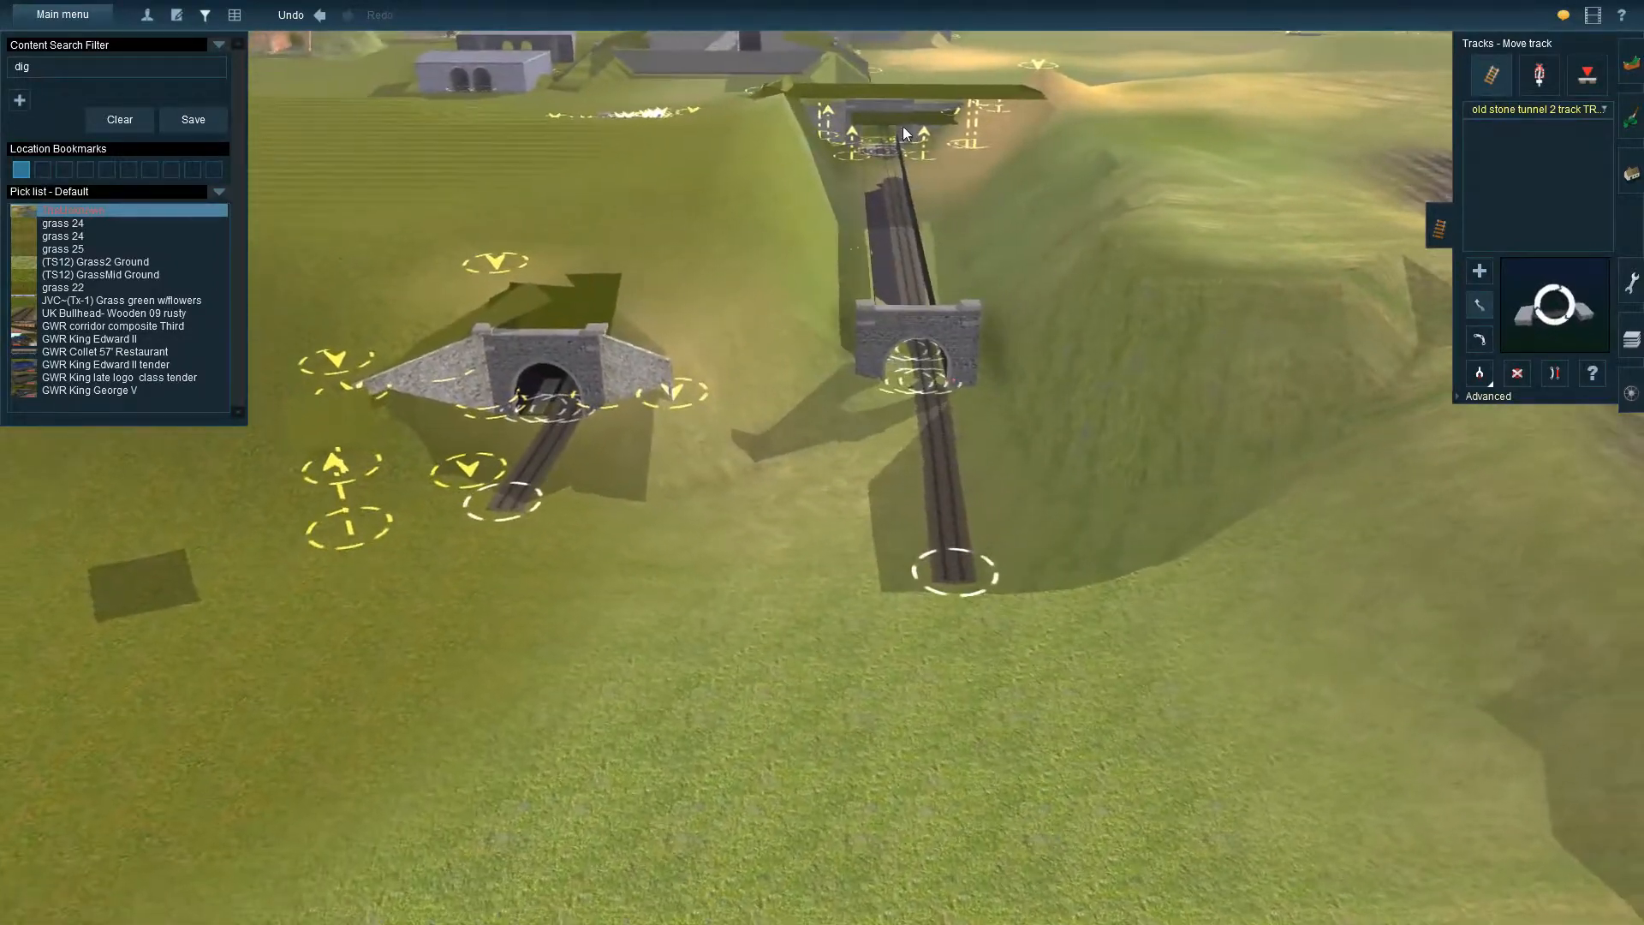
{"action": "right_click", "coordinate": [918, 382]}
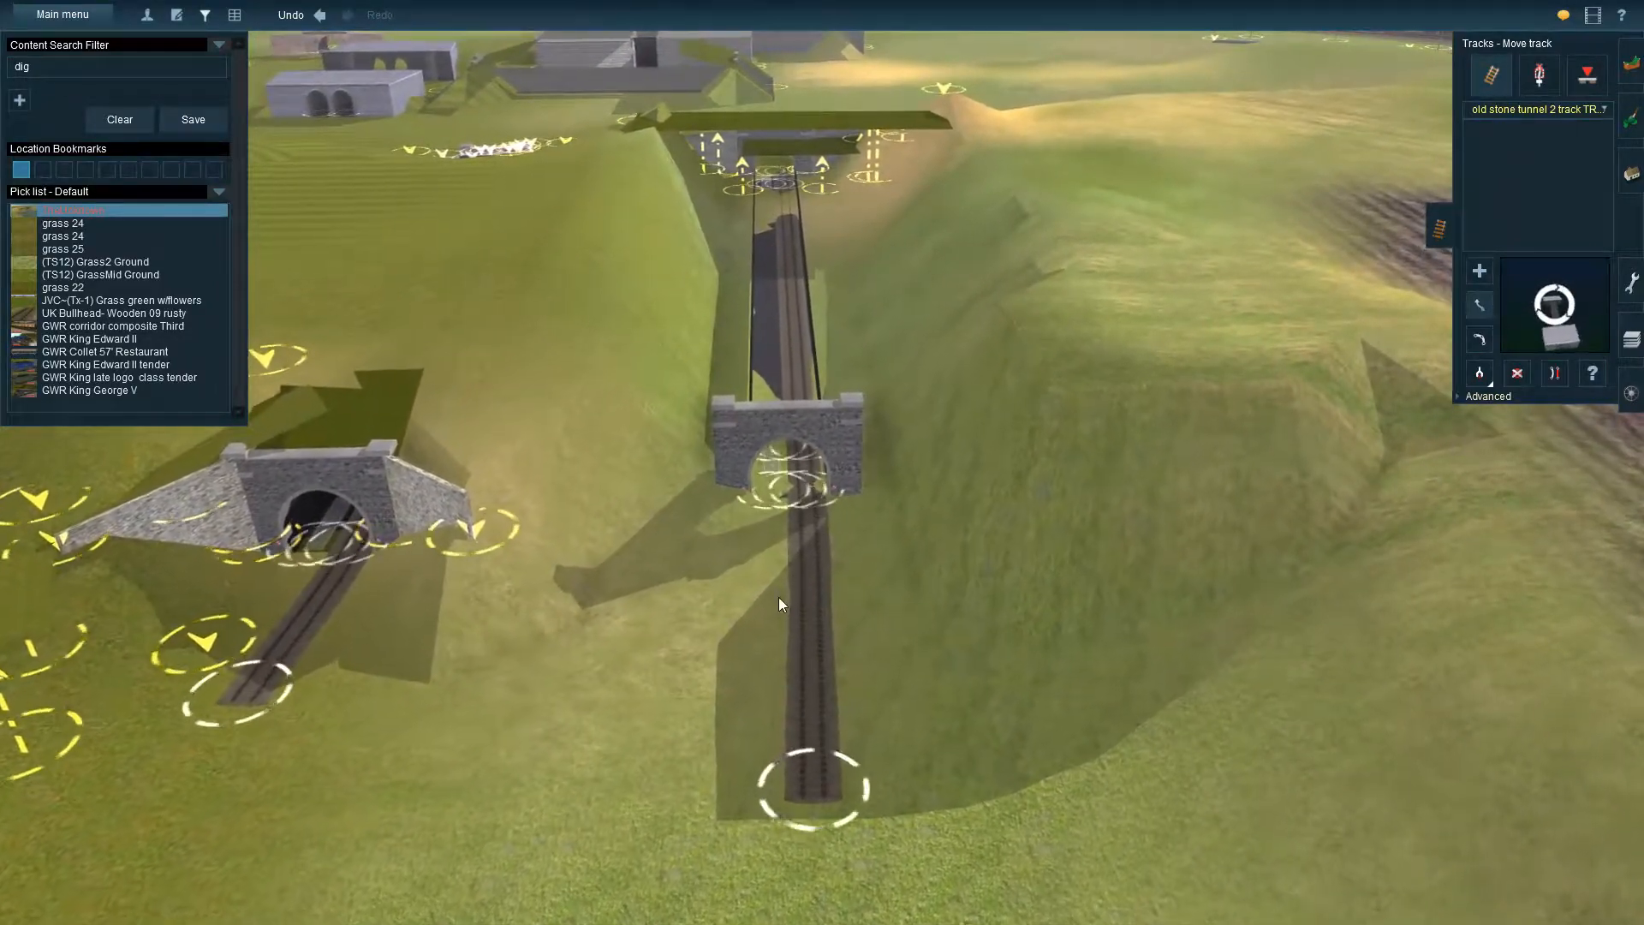
{"action": "key", "text": "Up"}
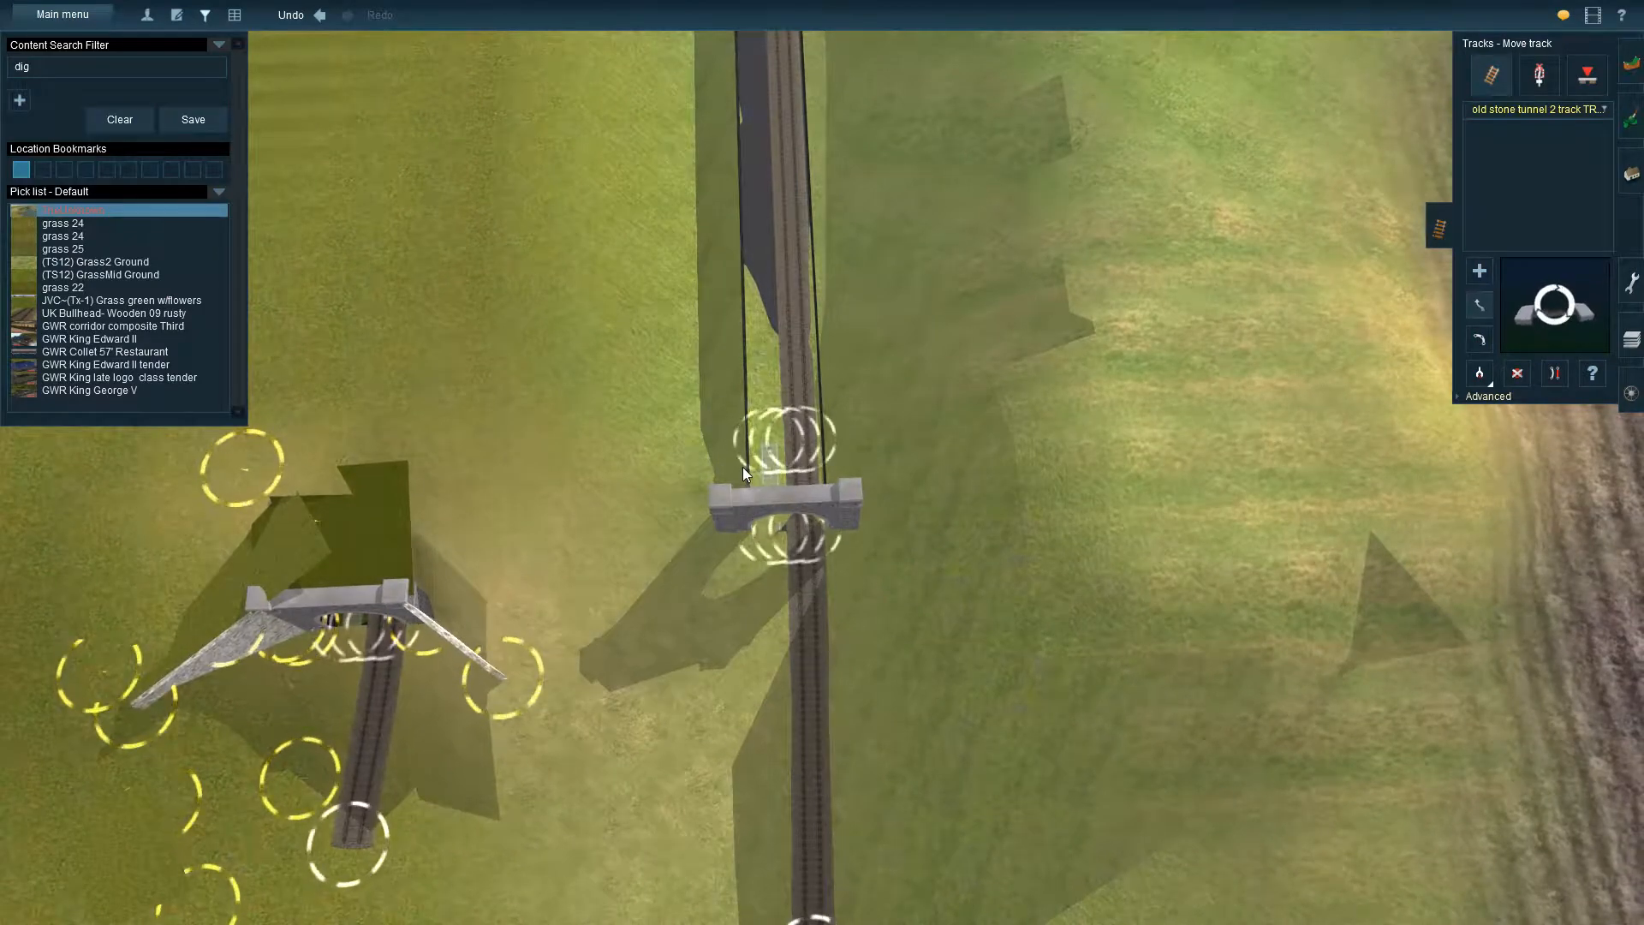
{"action": "right_click", "coordinate": [752, 326]}
{"action": "right_click", "coordinate": [824, 219]}
{"action": "right_click", "coordinate": [827, 748]}
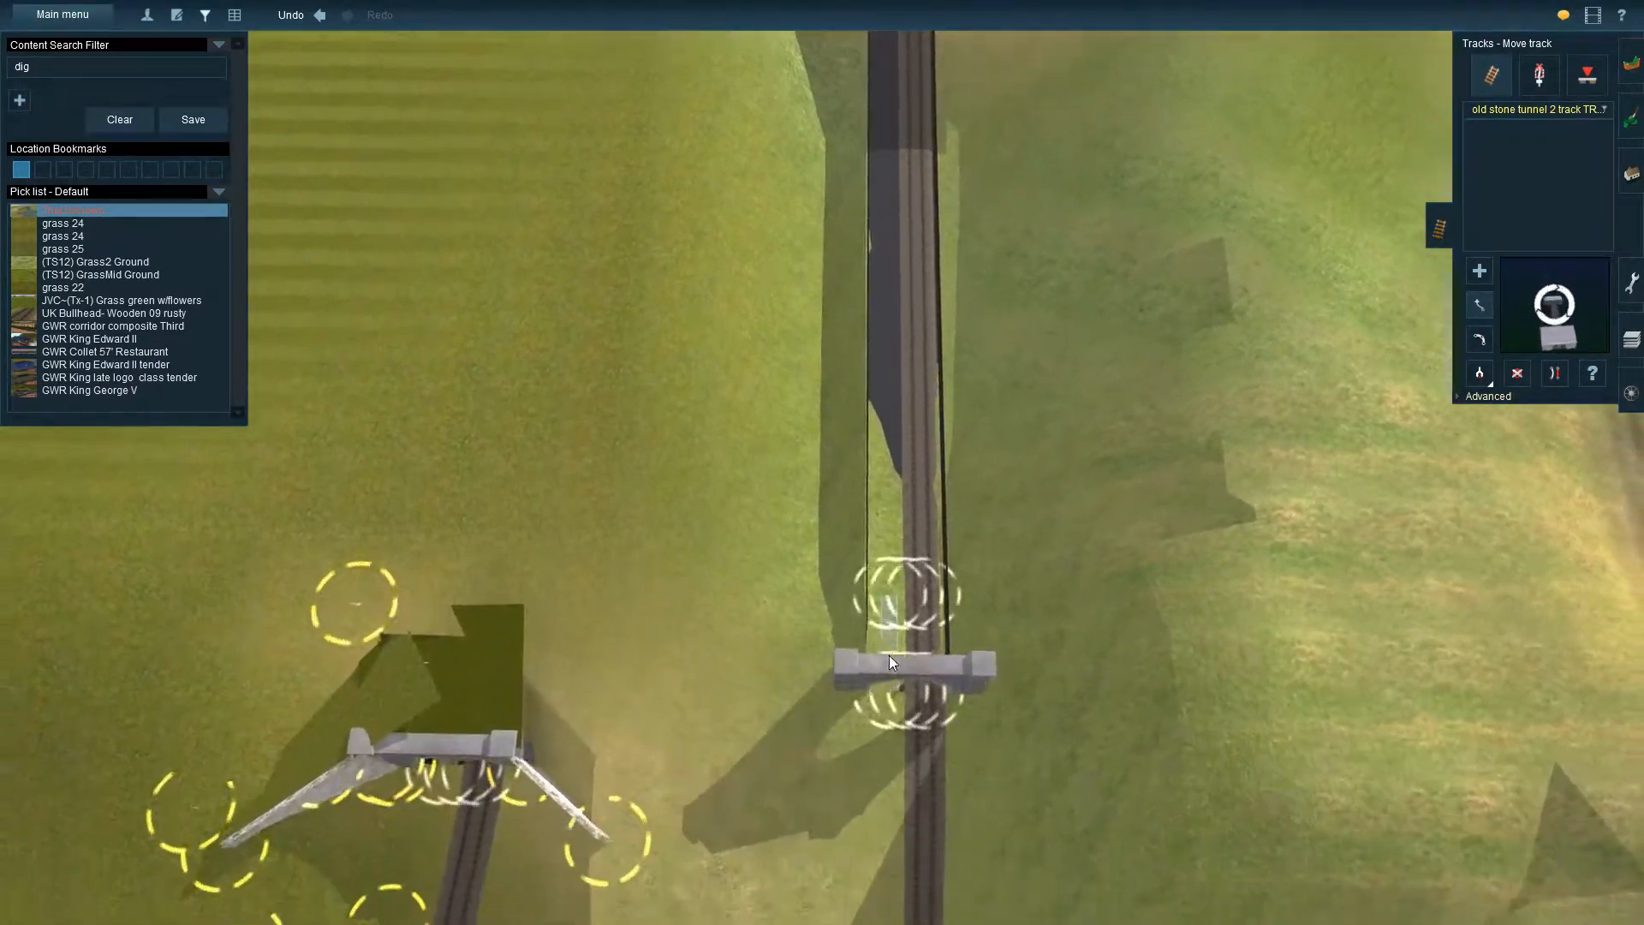
Pick up the stone portal at the end of the cutting, Westwood Stone Tunnel 2, as the object for placement
{"action": "left_click", "coordinate": [1632, 176]}
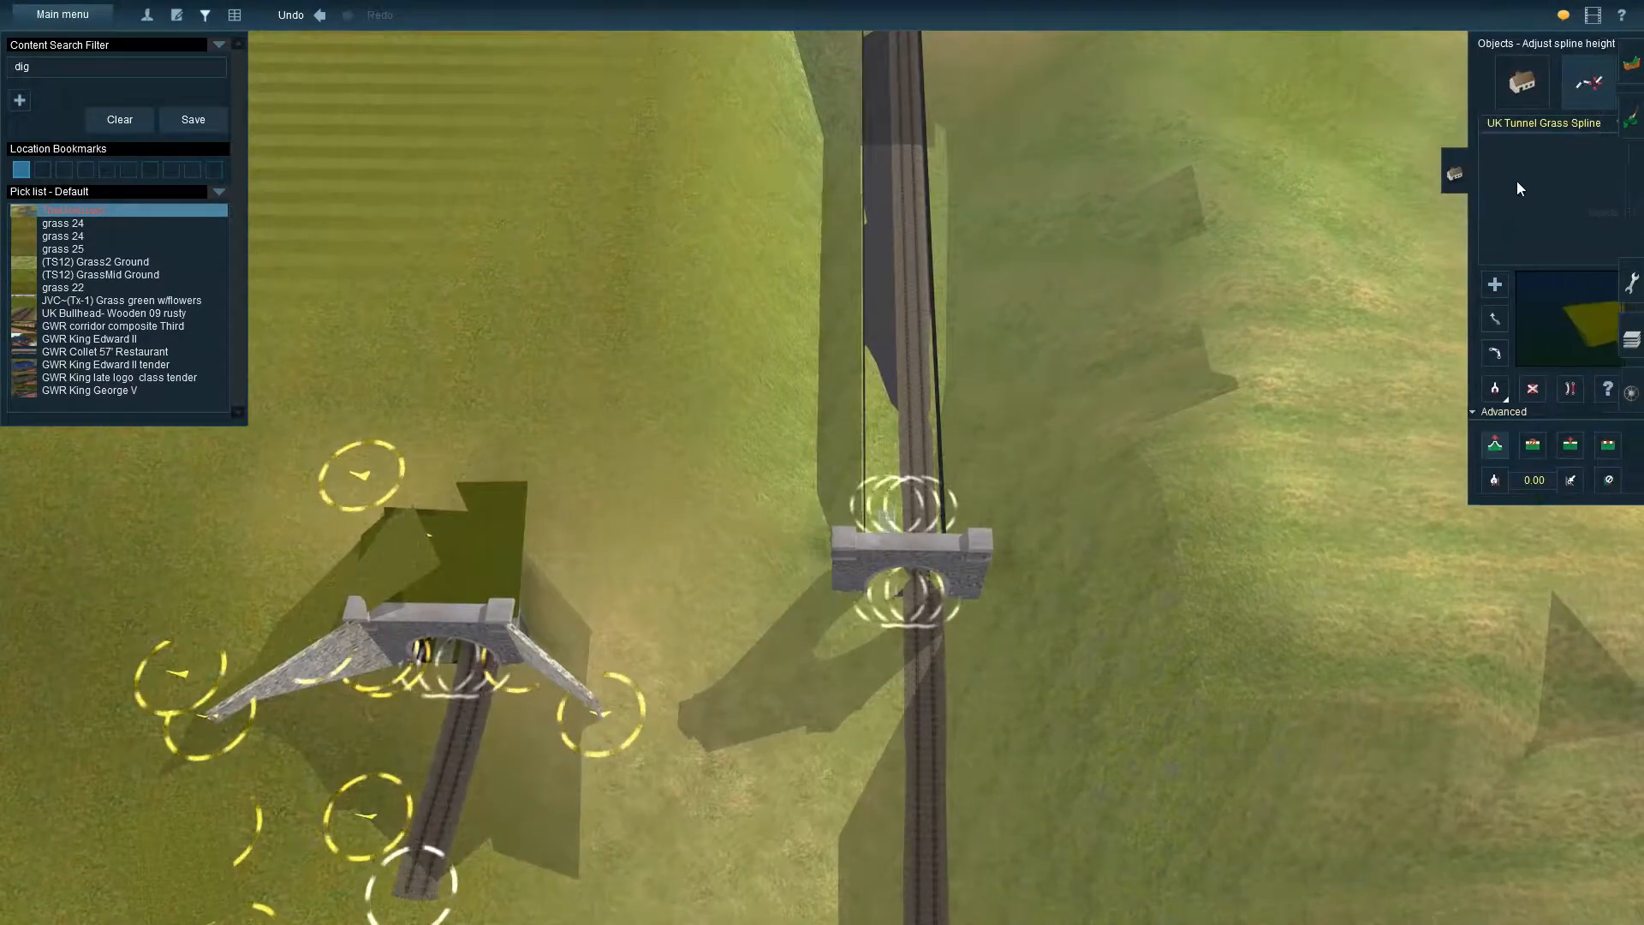
{"action": "left_click", "coordinate": [1479, 390]}
{"action": "left_click", "coordinate": [971, 568]}
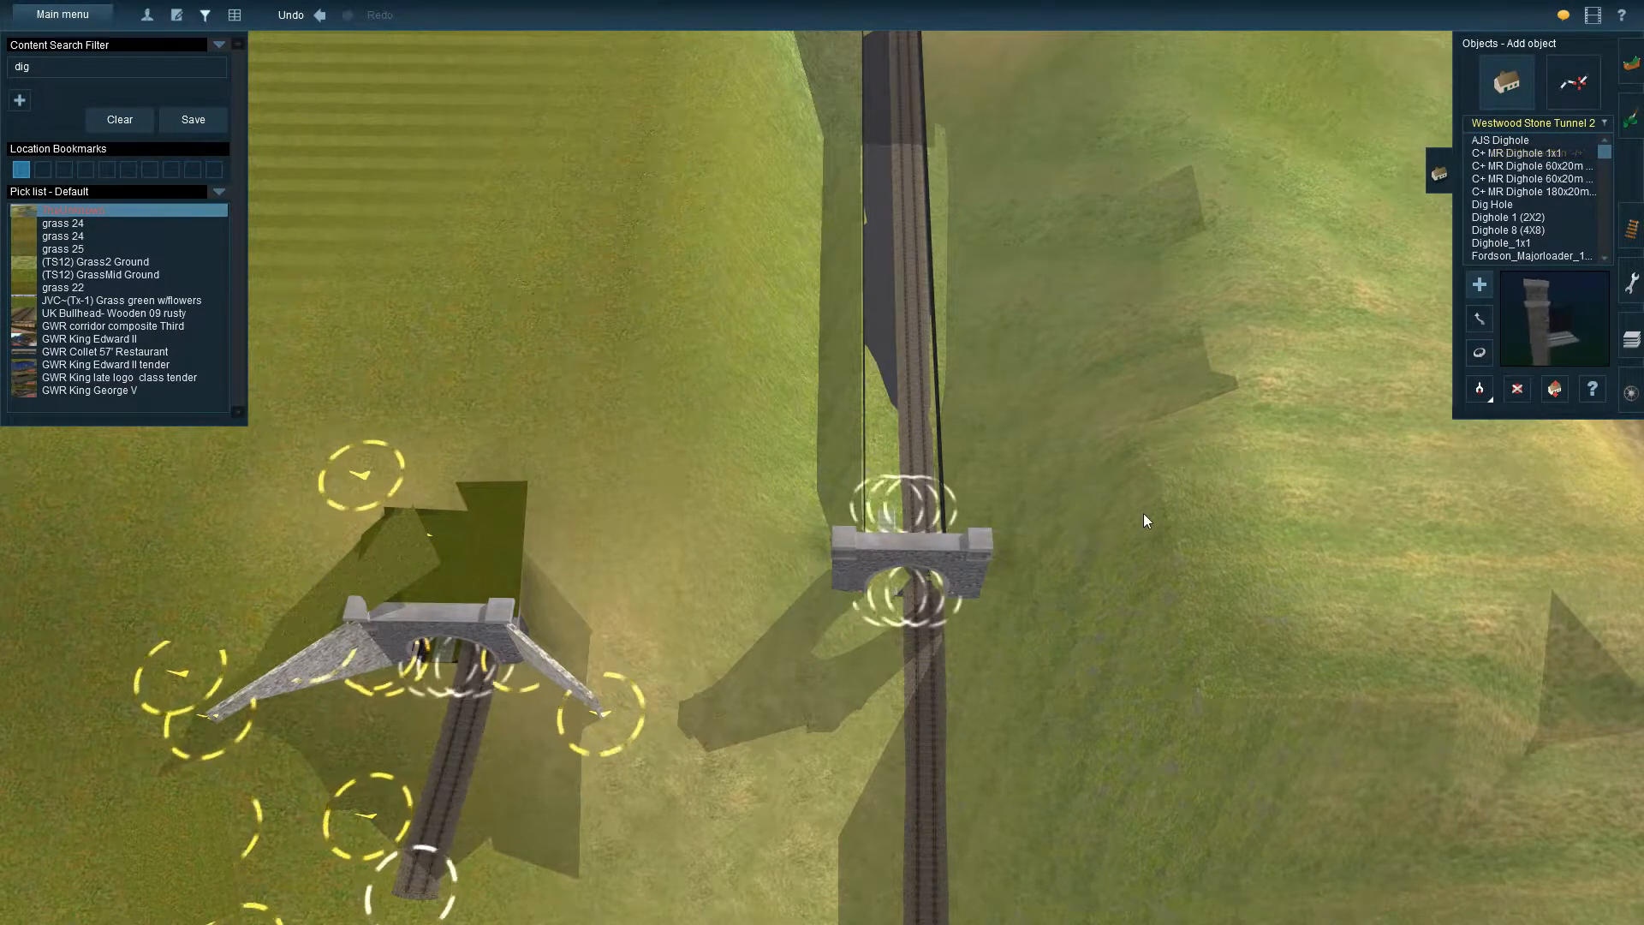
{"action": "key", "text": "Down"}
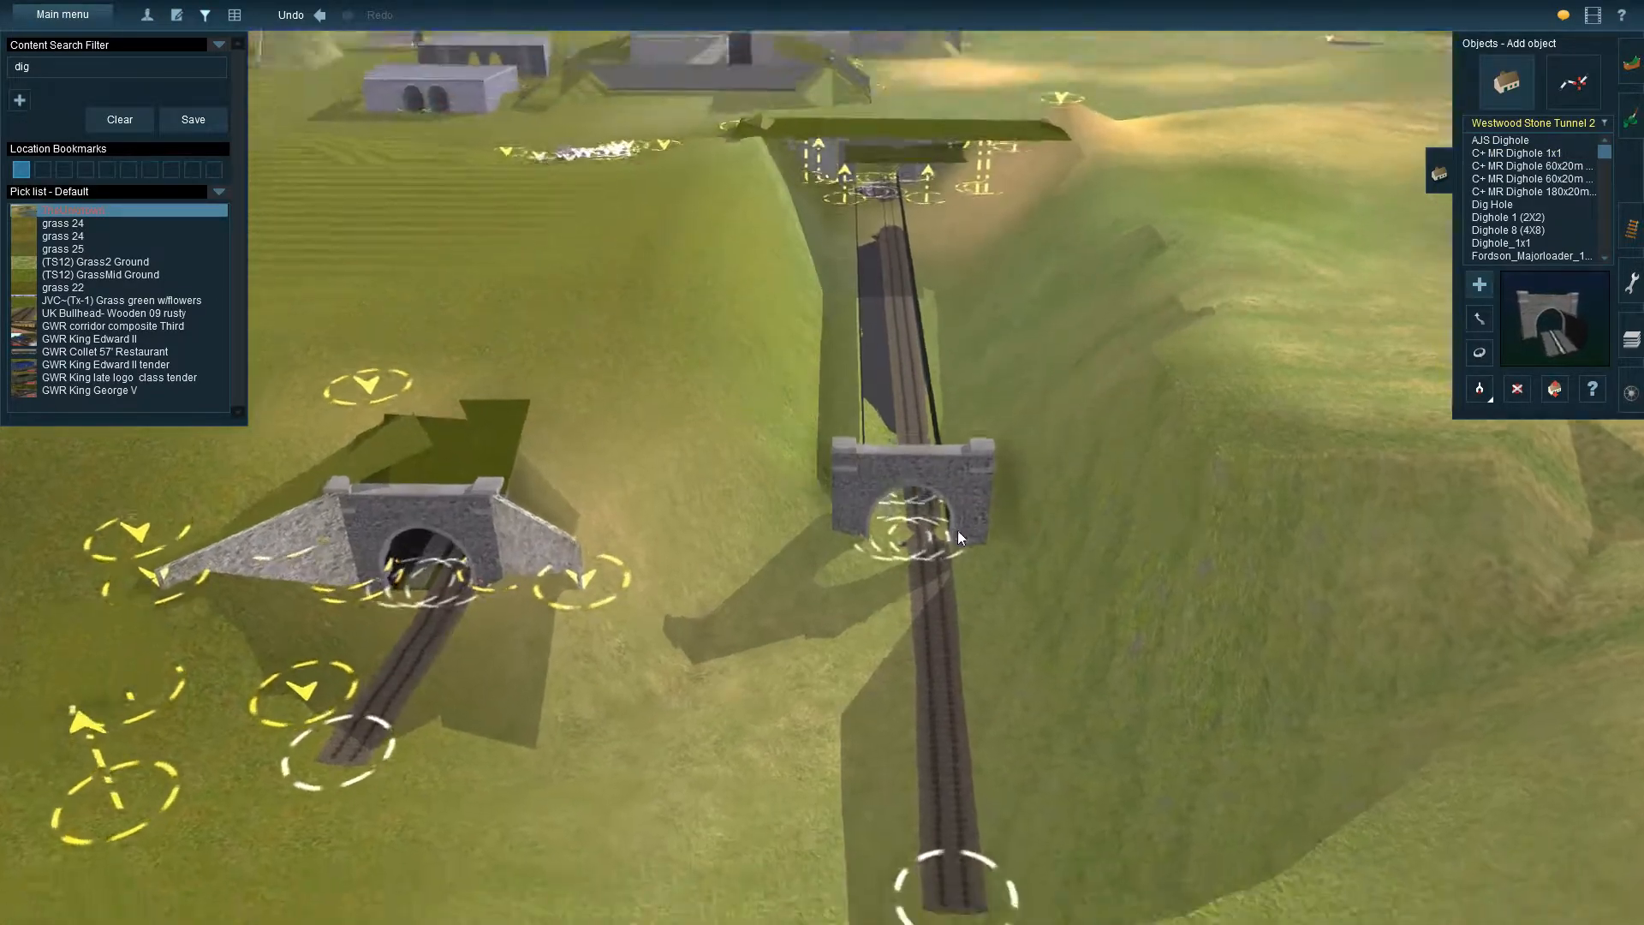
{"action": "key", "text": "Right"}
{"action": "key", "text": "Left"}
{"action": "key", "text": "Up"}
{"action": "key", "text": "Up"}
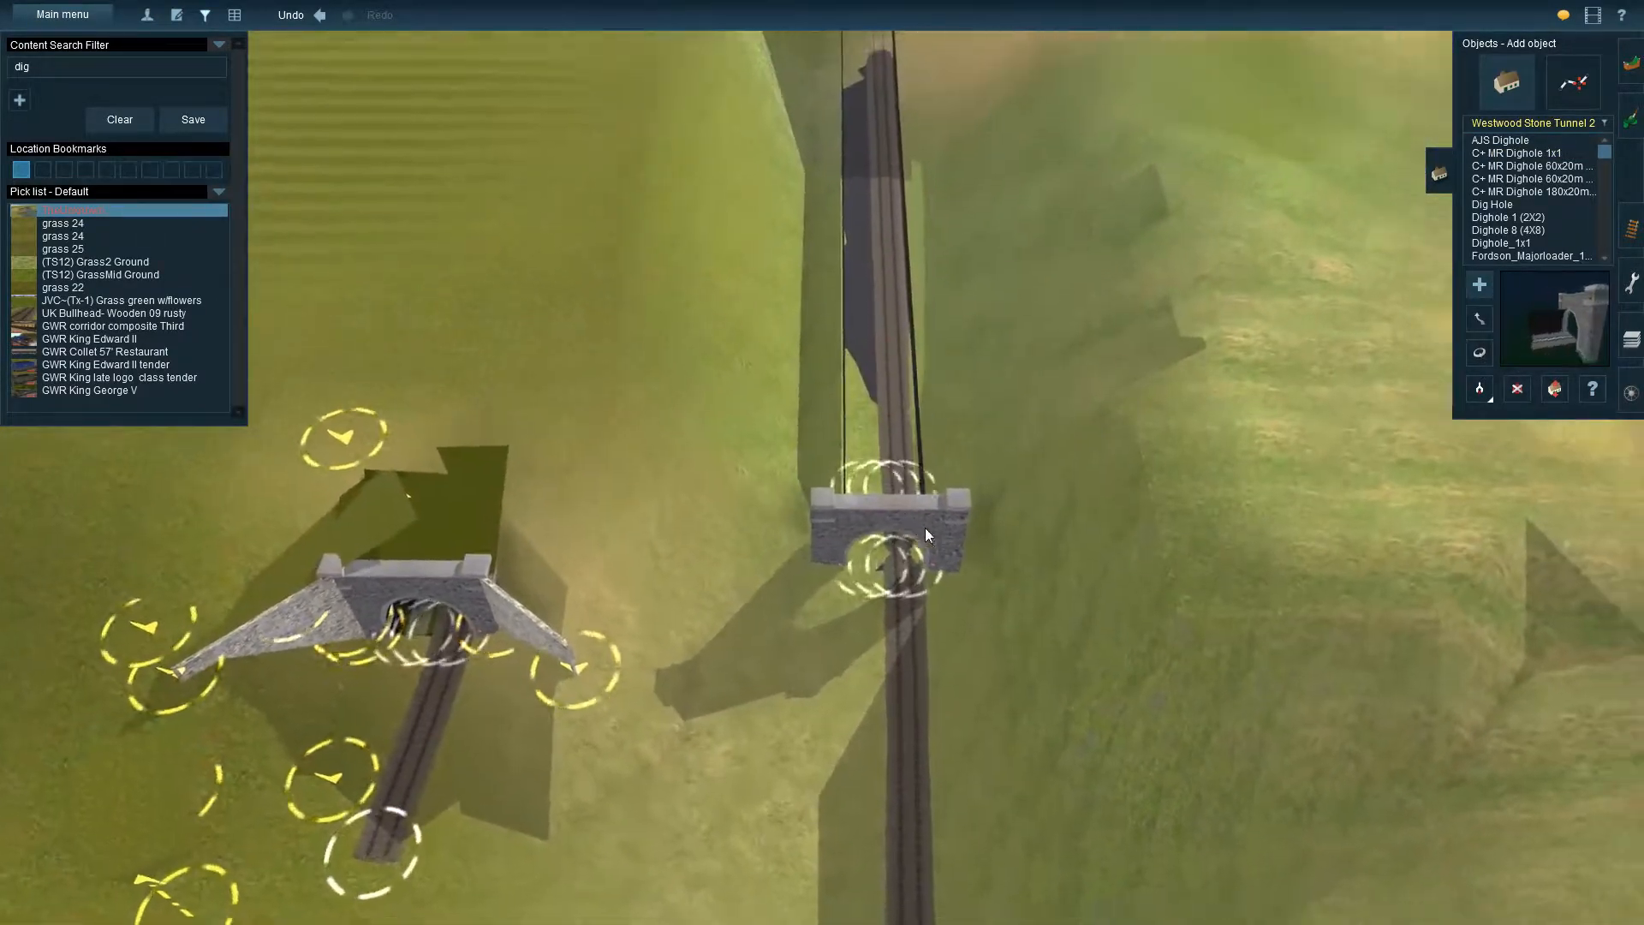
{"action": "right_click", "coordinate": [924, 528]}
{"action": "right_click", "coordinate": [839, 583]}
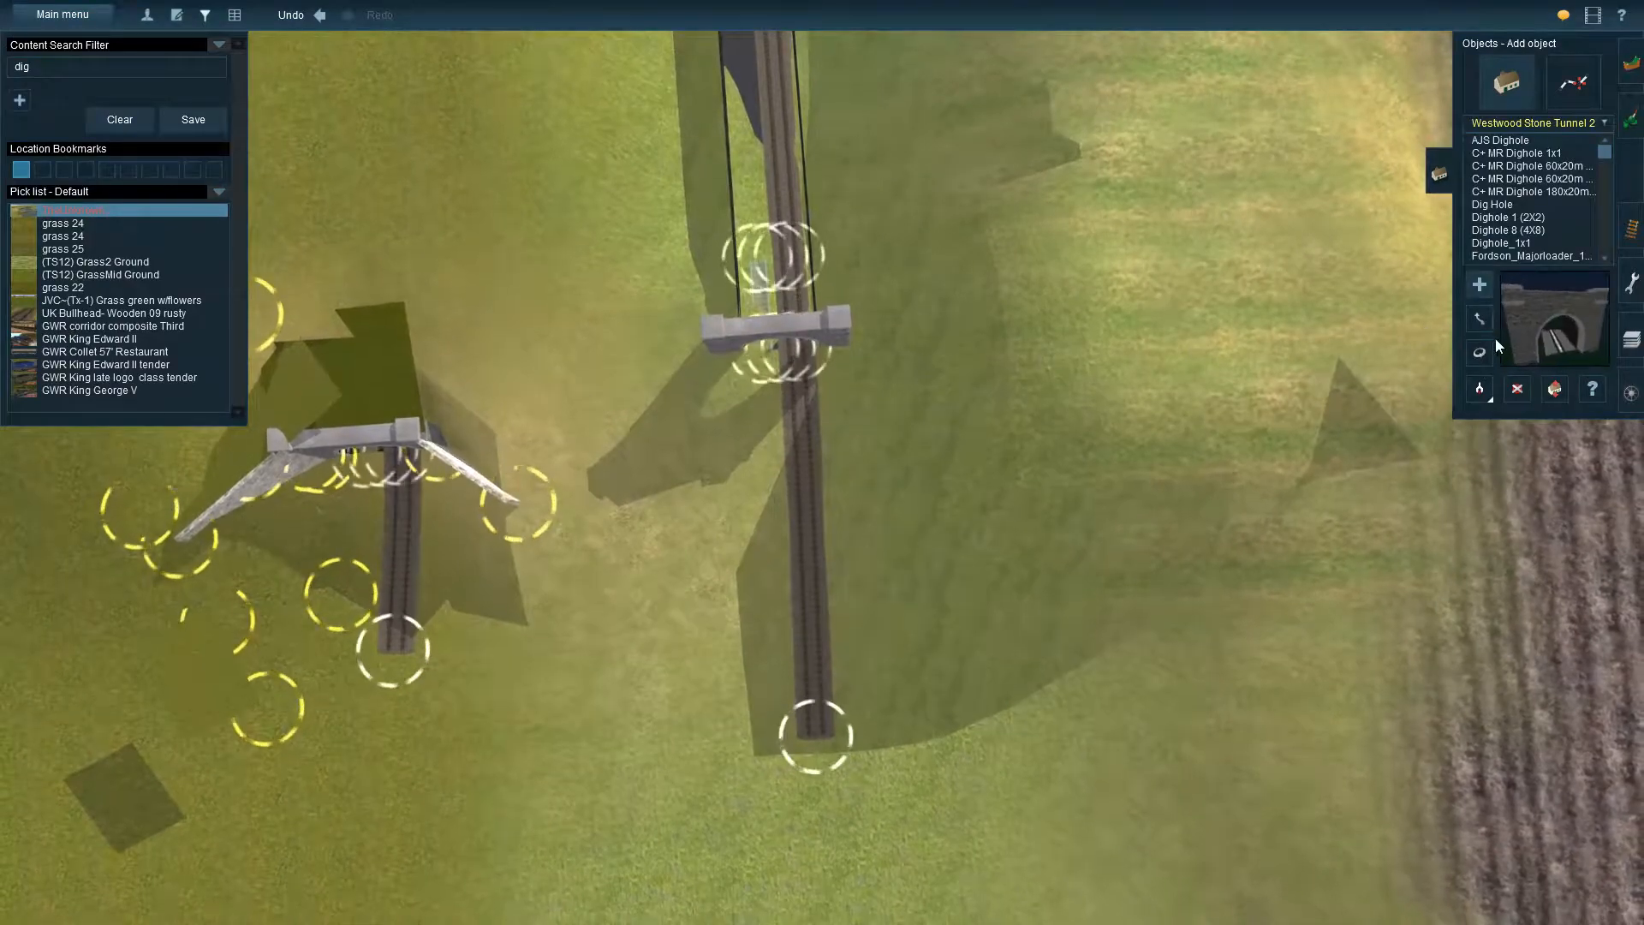
Delete the stone portal at the end of the uncovered tunnel and the stretch of track in front of it
{"action": "left_click", "coordinate": [1516, 389]}
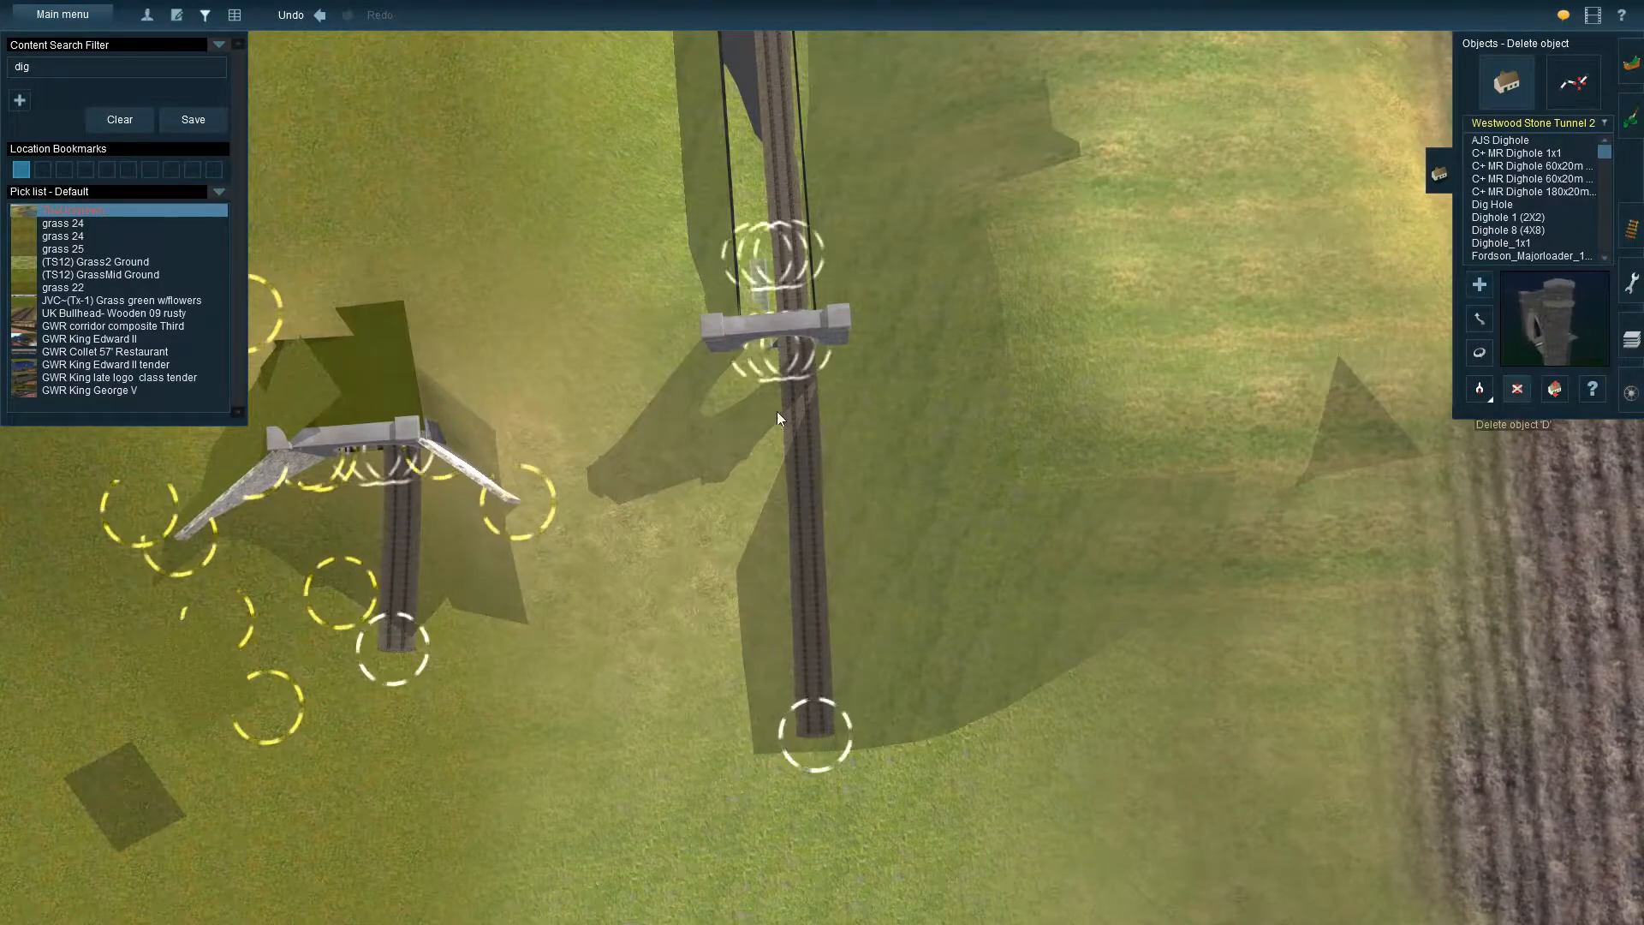
{"action": "left_click", "coordinate": [781, 340]}
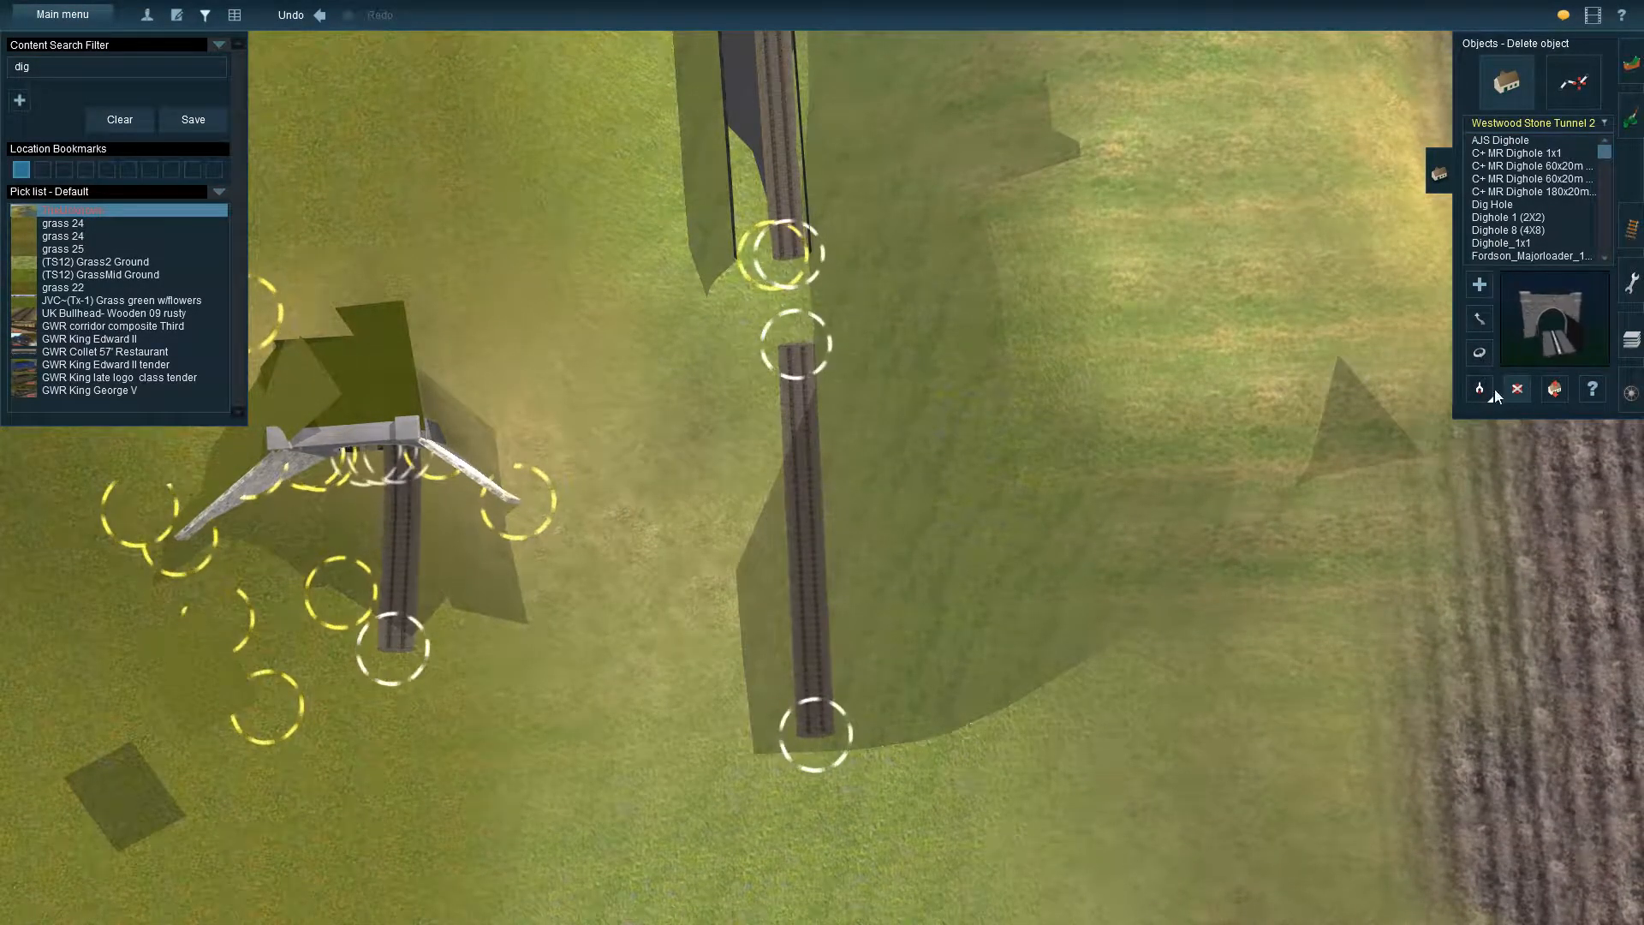
{"action": "left_click", "coordinate": [1631, 228]}
{"action": "key", "text": "d"}
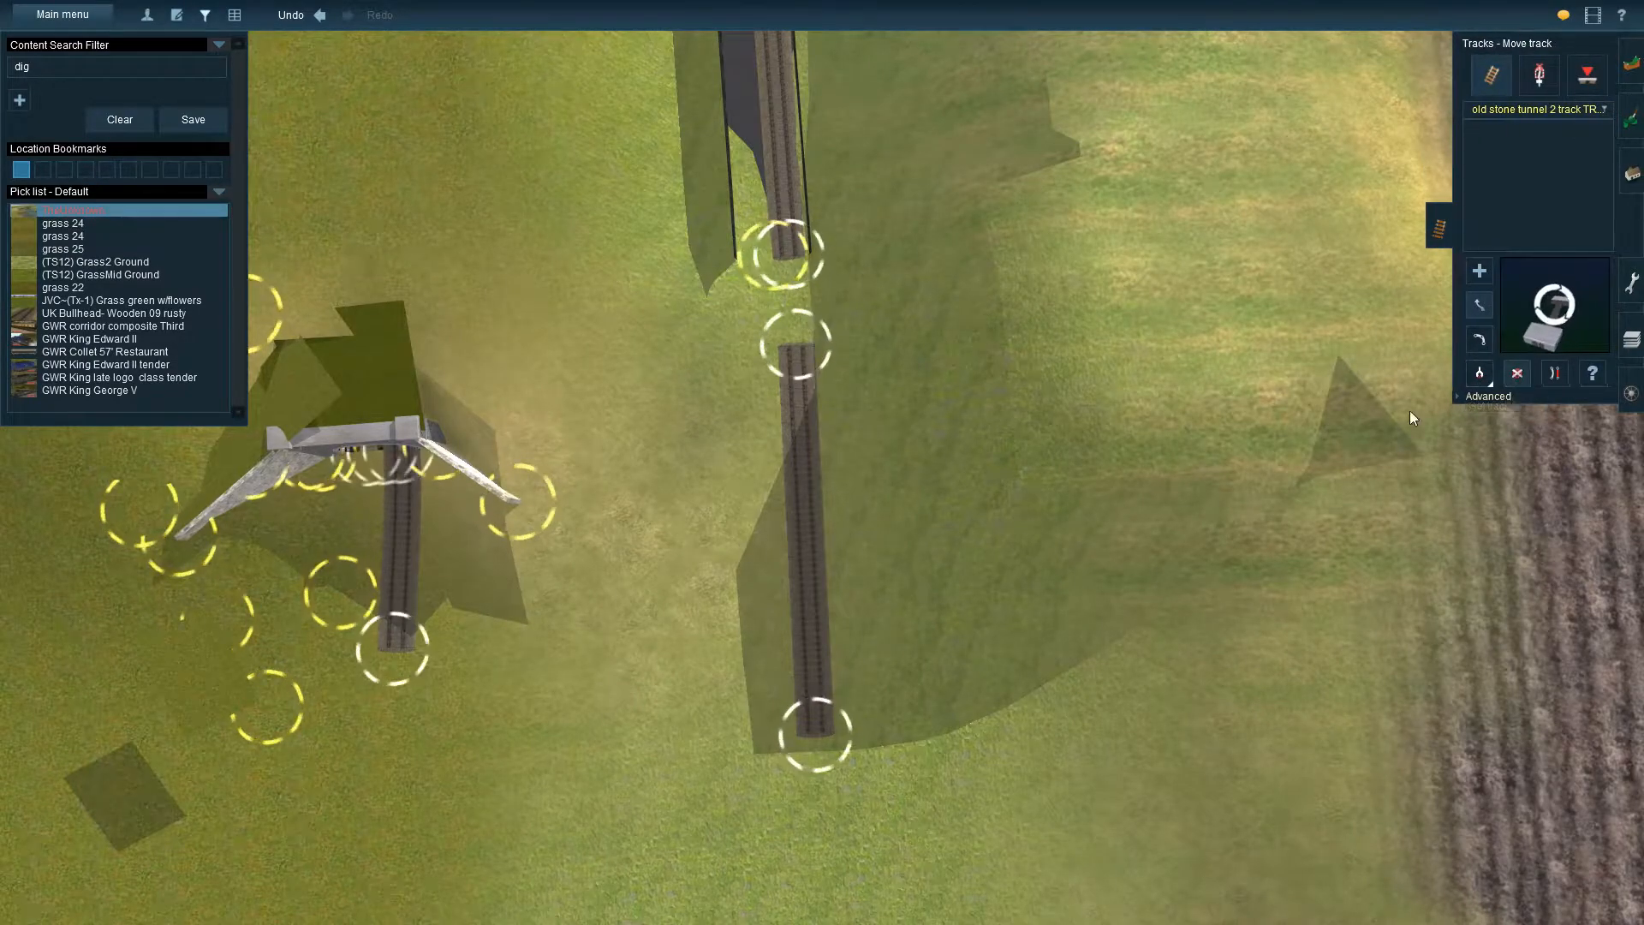
{"action": "left_click", "coordinate": [811, 537]}
{"action": "key", "text": "Right"}
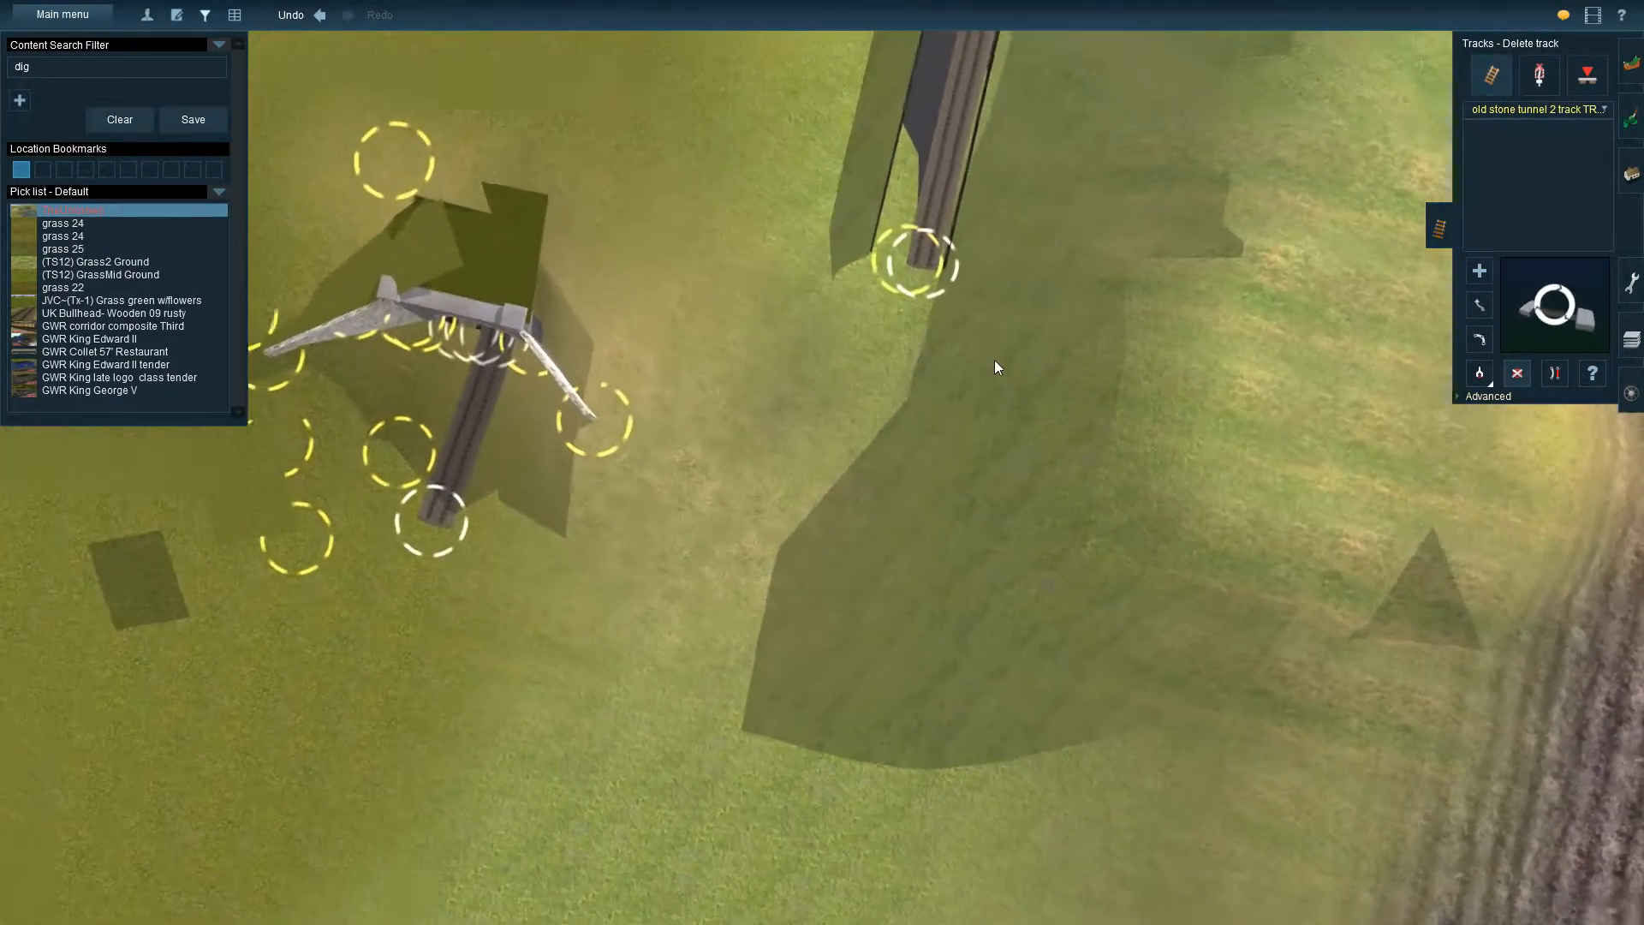
{"action": "right_click", "coordinate": [994, 358]}
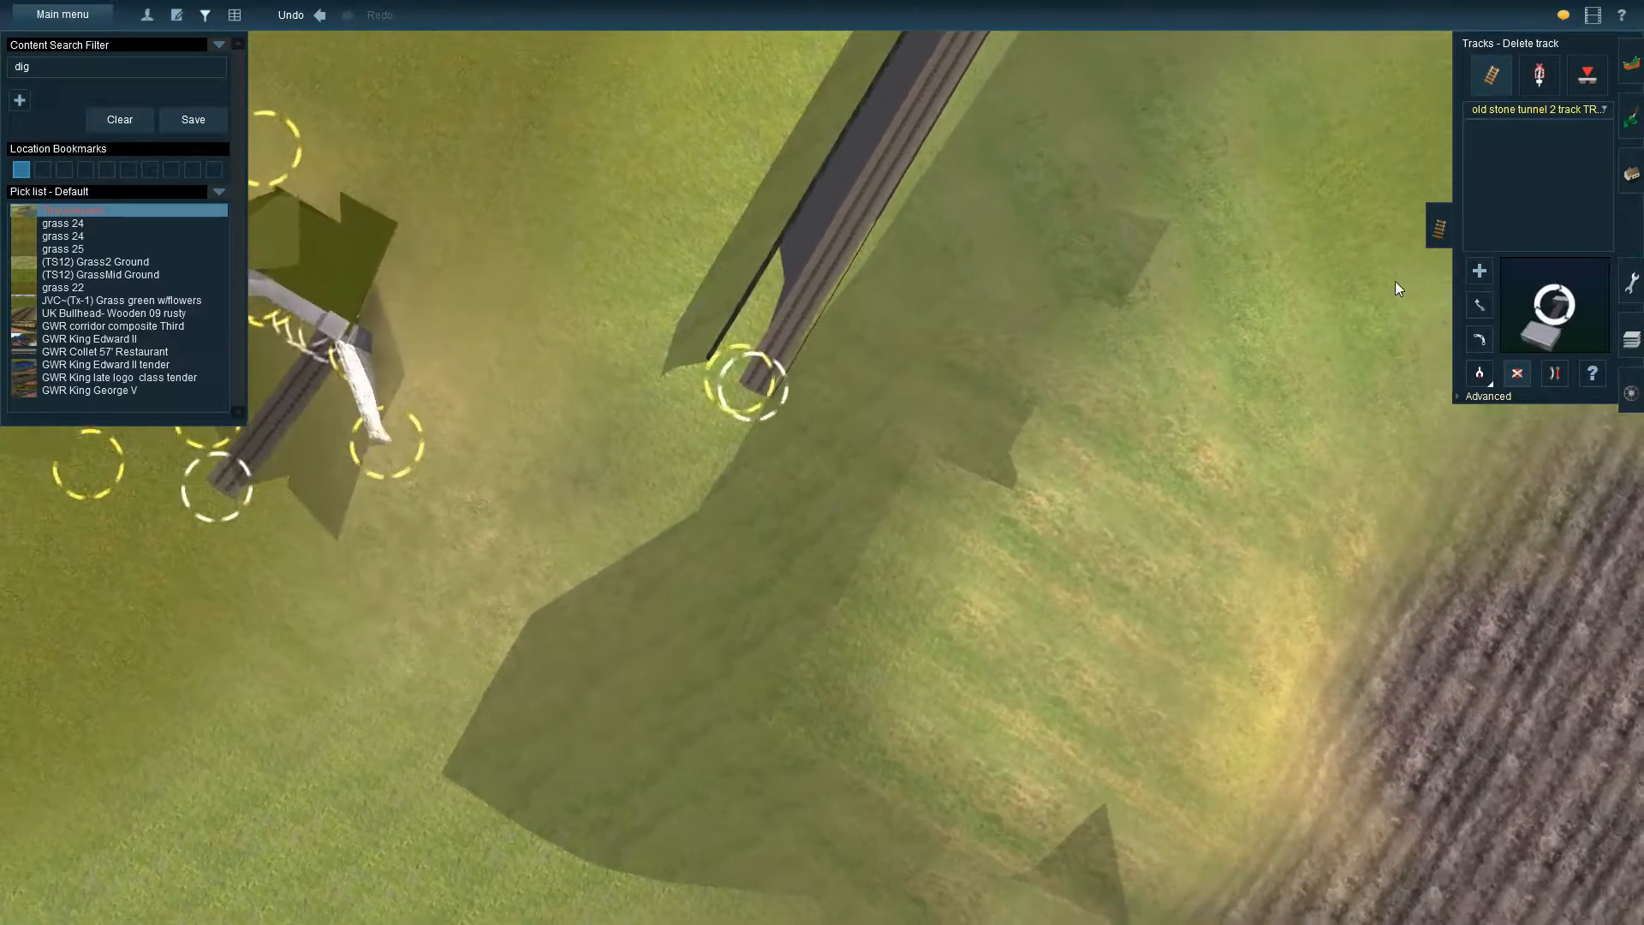
Place a Westwood Stone Tunnel 2 portal just beyond the open end of the tunnel in the cutting
{"action": "left_click", "coordinate": [1639, 163]}
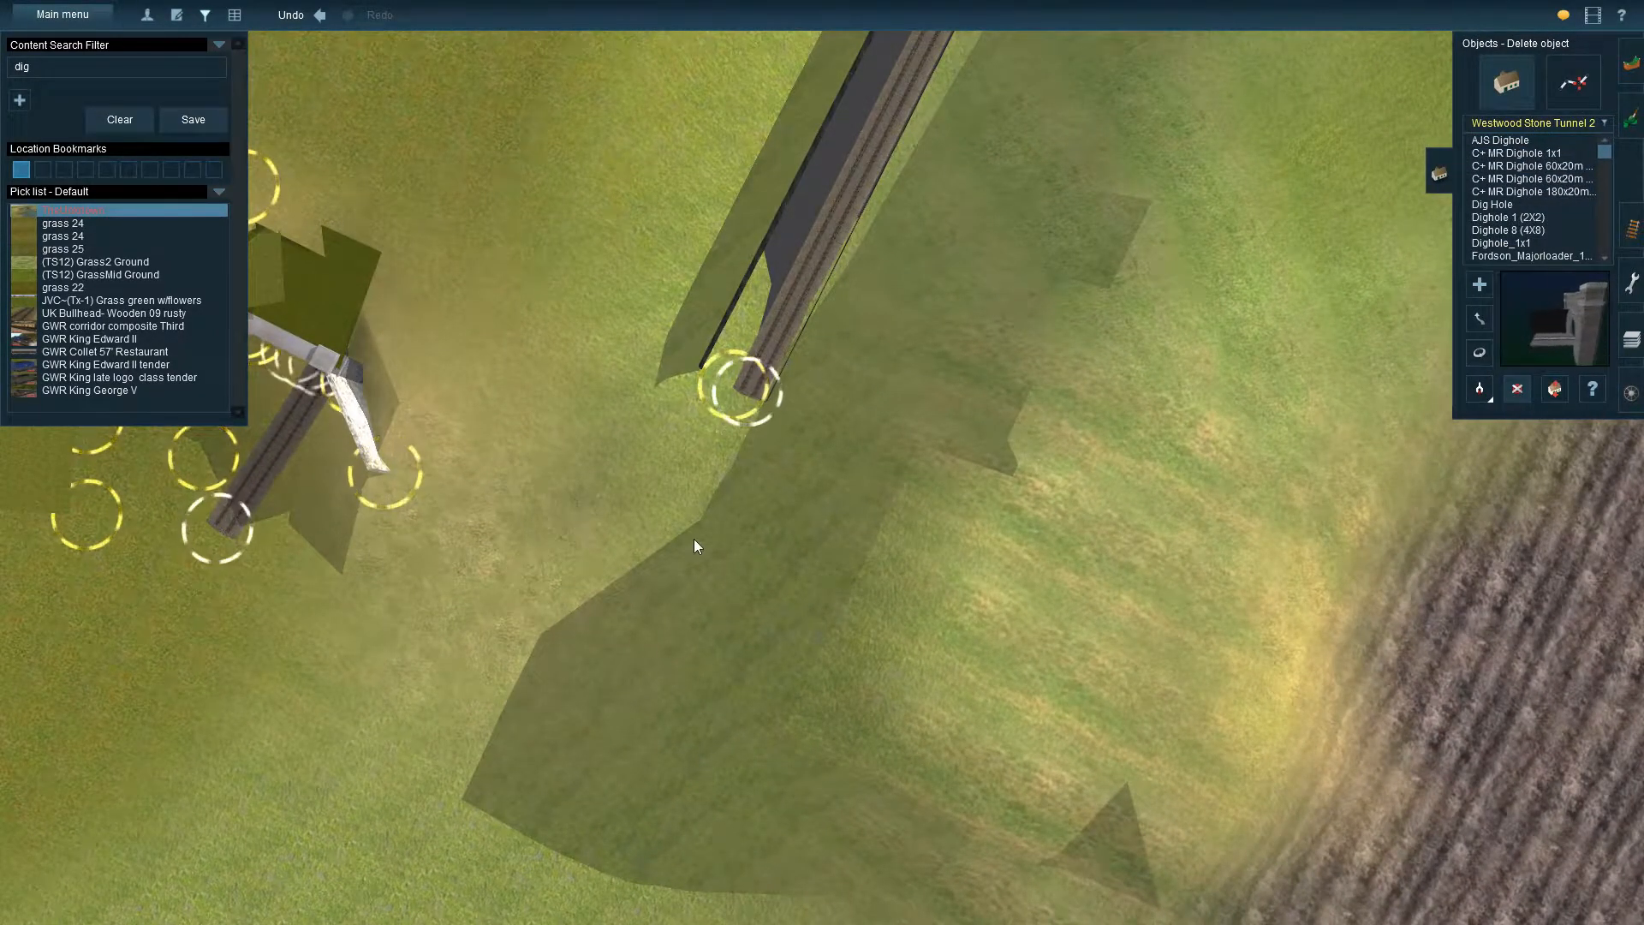
{"action": "left_click", "coordinate": [1480, 286]}
{"action": "left_click", "coordinate": [686, 541]}
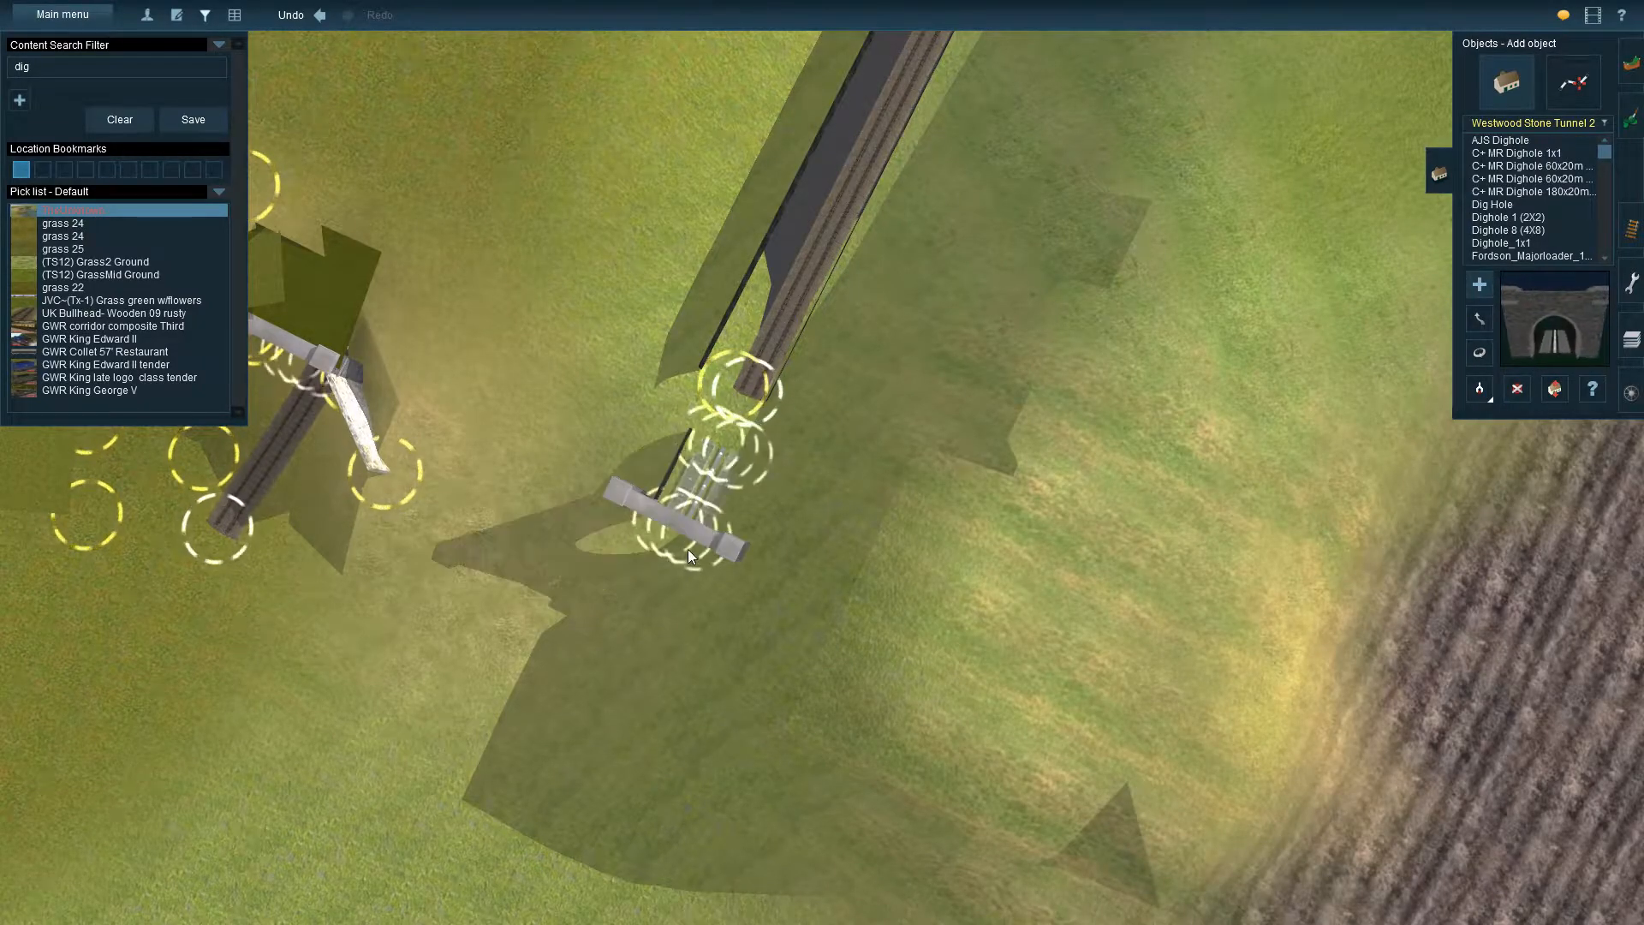
{"action": "key", "text": "Down"}
{"action": "key", "text": "Left"}
{"action": "key", "text": "Left"}
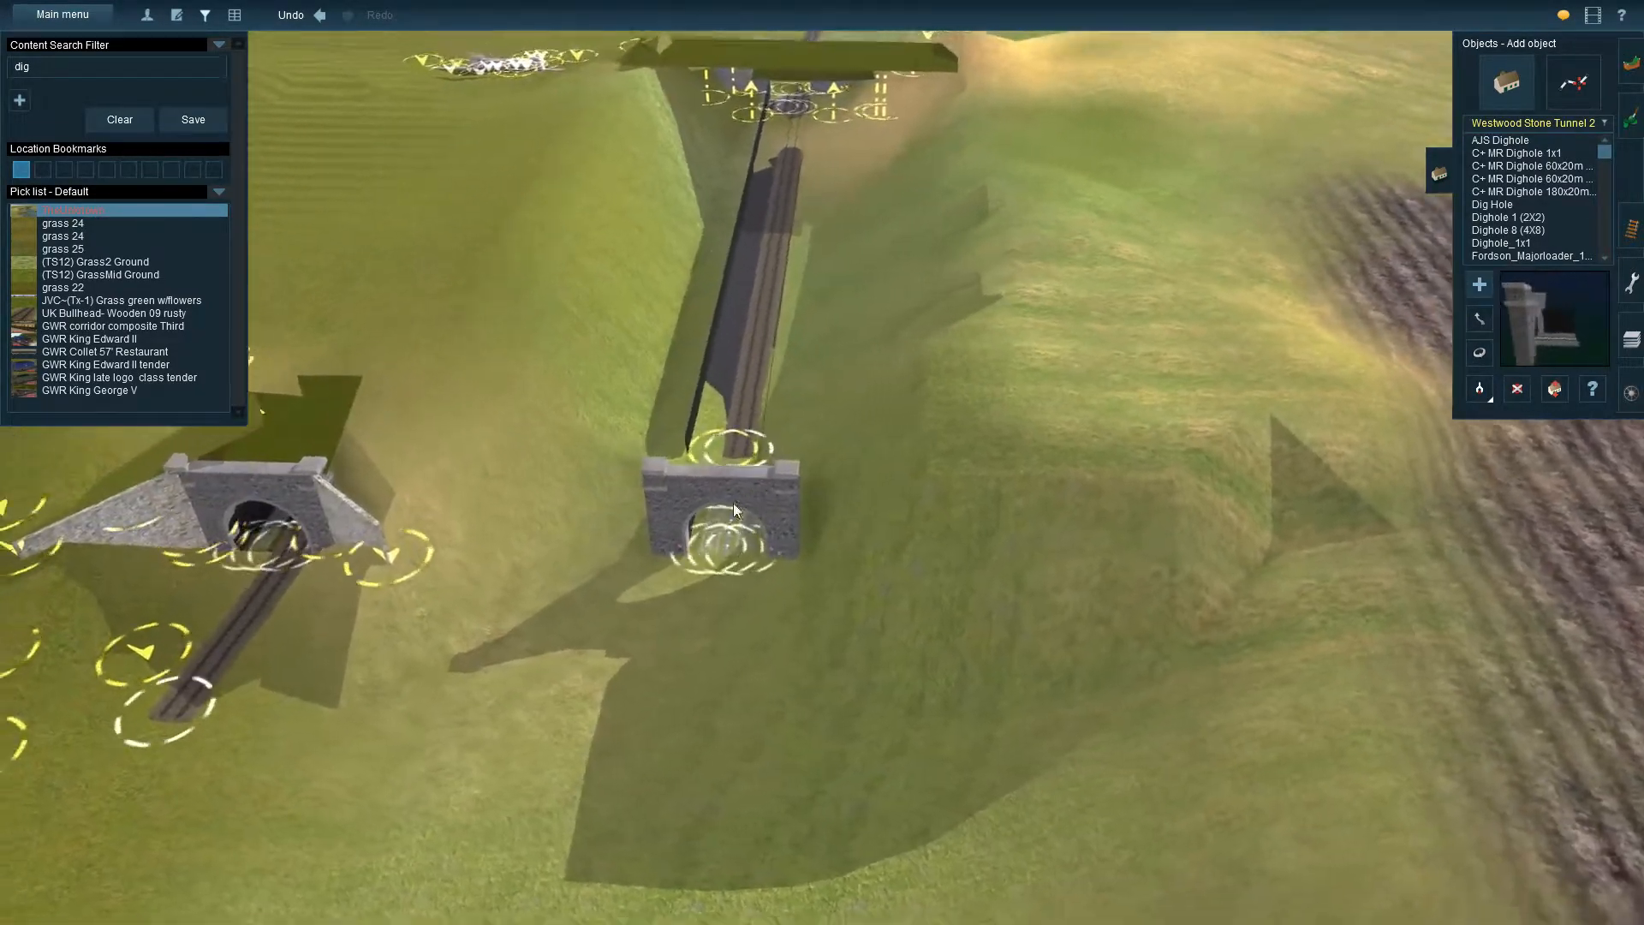
{"action": "key", "text": "Right"}
{"action": "key", "text": "Up"}
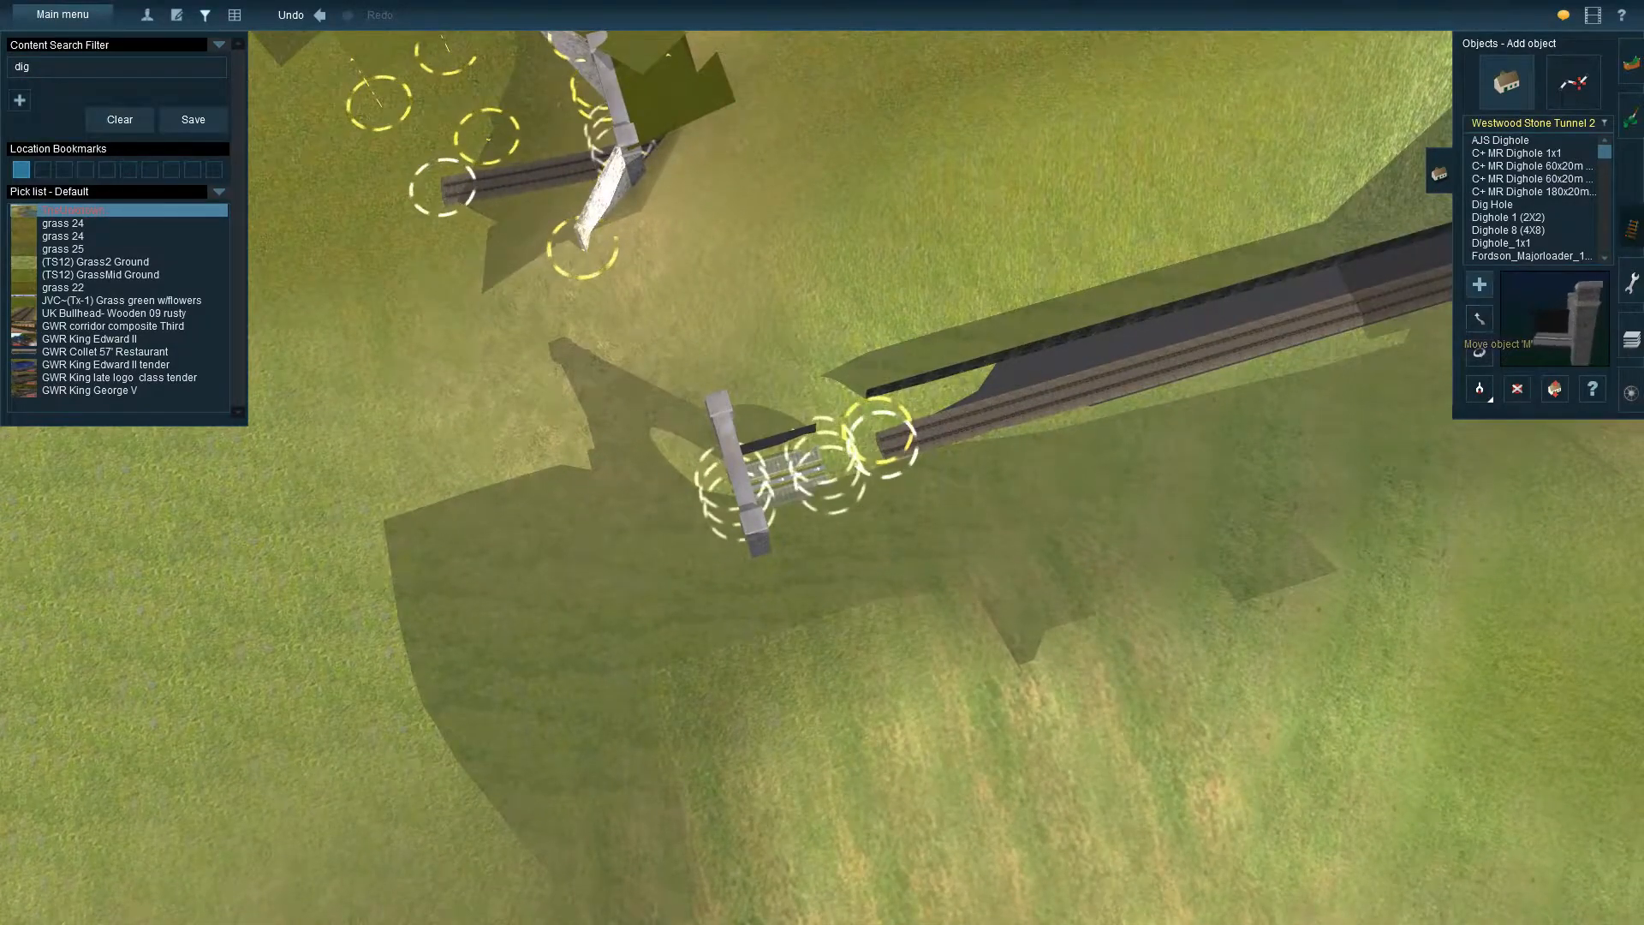
Move the open end of the tunnel track through the new stone portal, just beyond its front
{"action": "left_click", "coordinate": [1631, 231]}
{"action": "left_click", "coordinate": [1488, 306]}
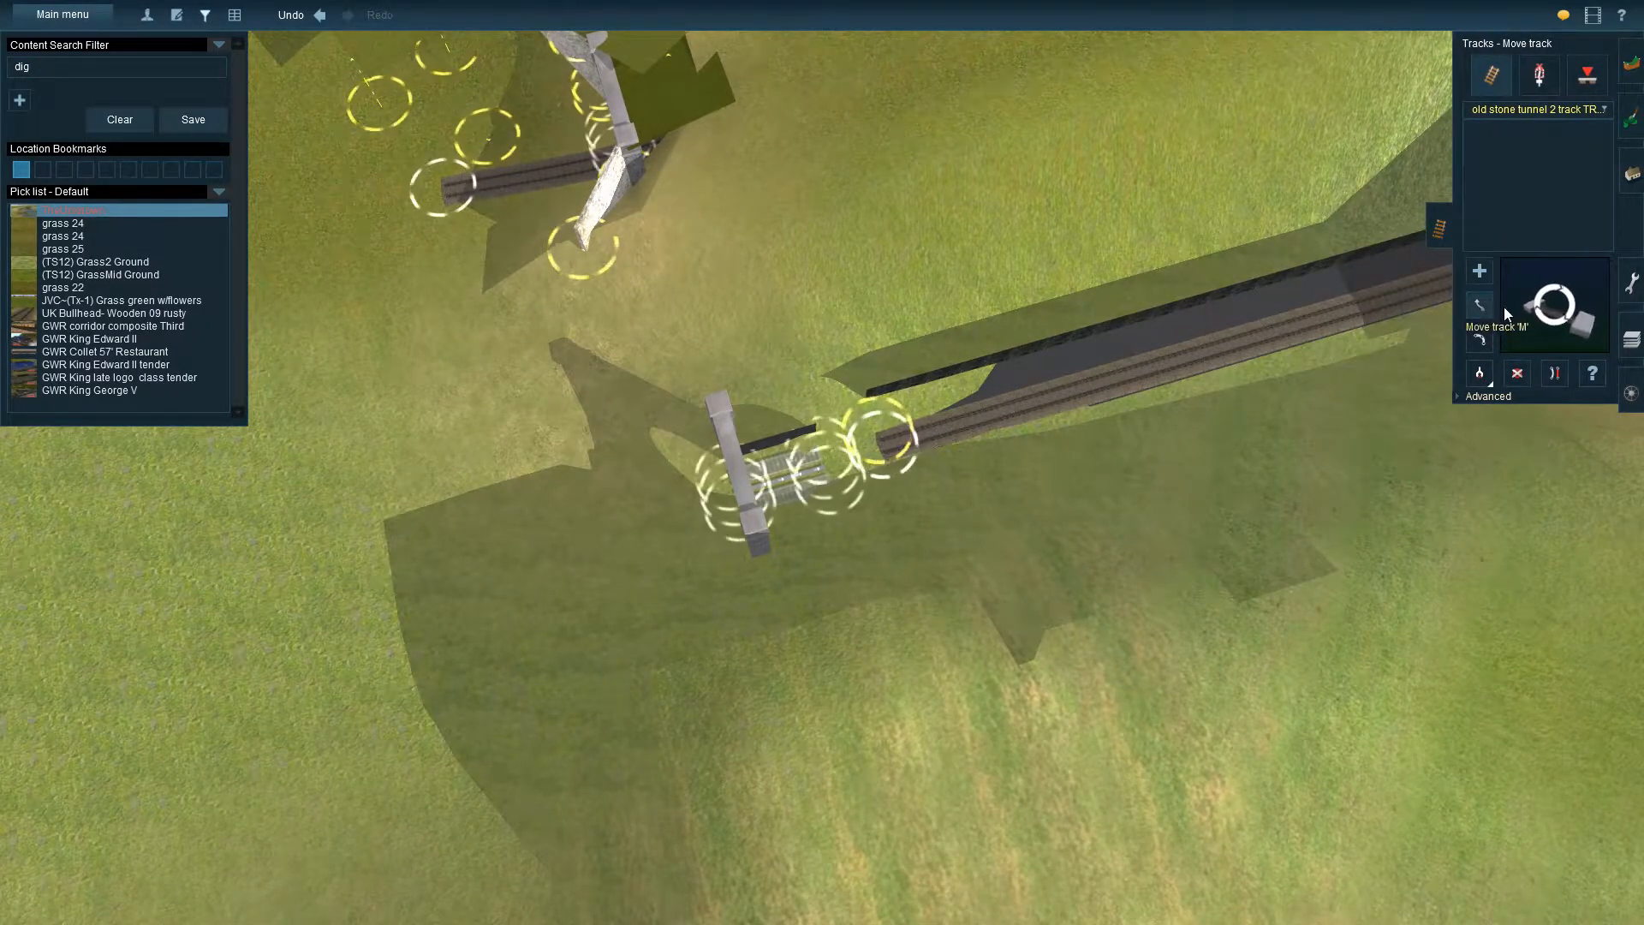
{"action": "left_click_drag", "start_coordinate": [882, 449], "coordinate": [771, 502]}
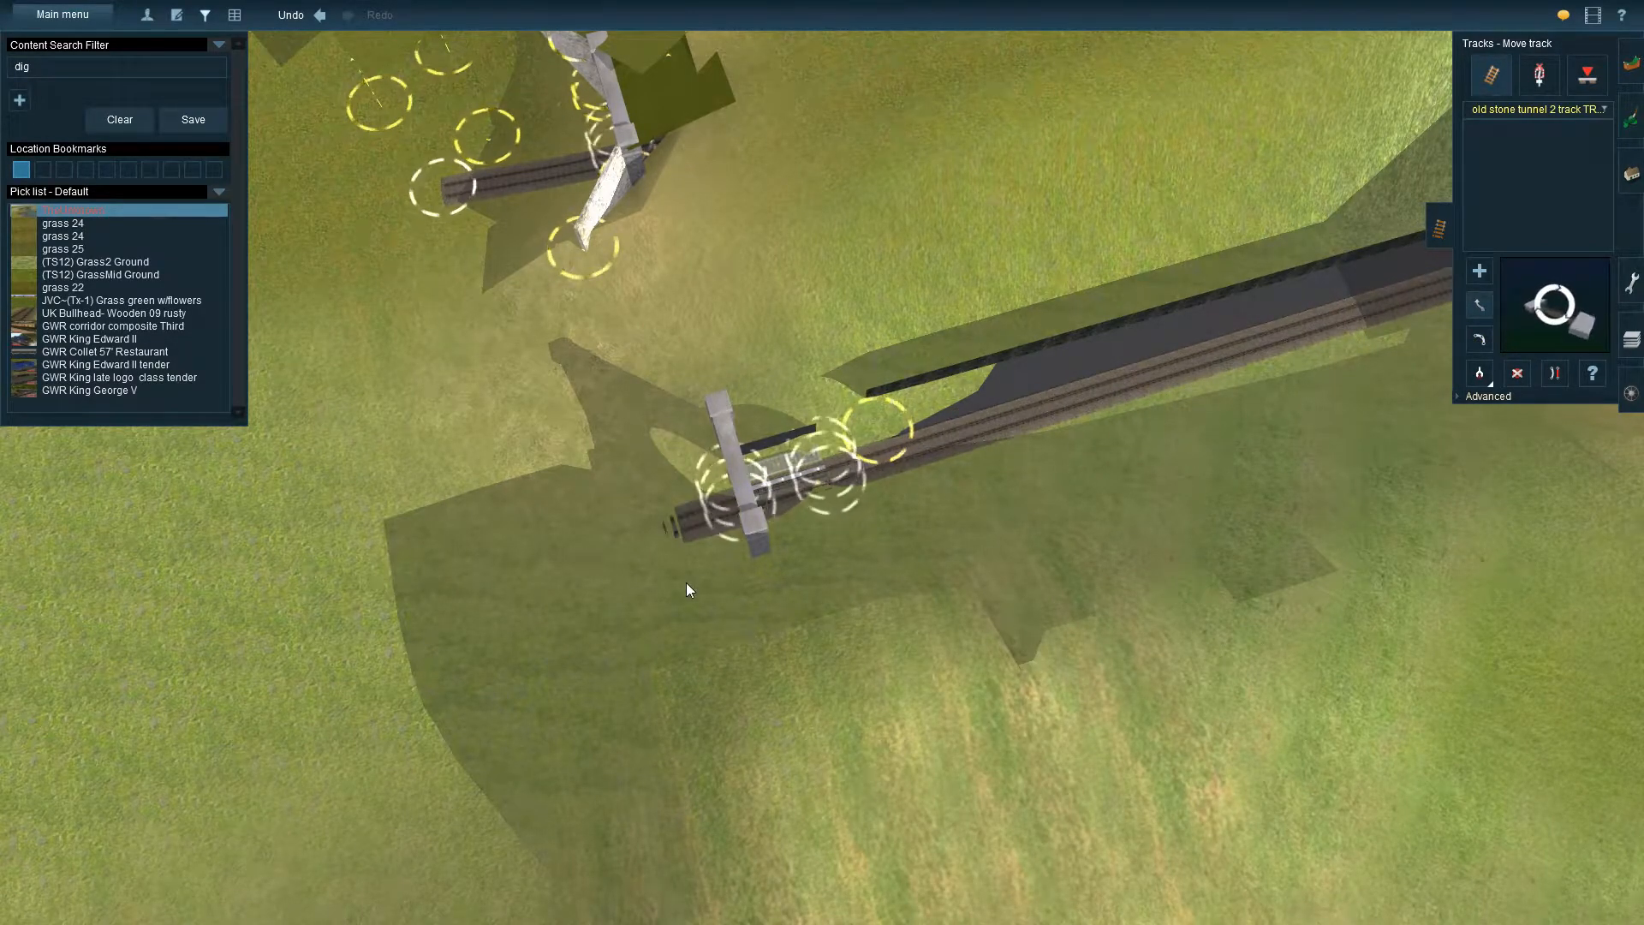
{"action": "key", "text": "Left"}
{"action": "key", "text": "Right"}
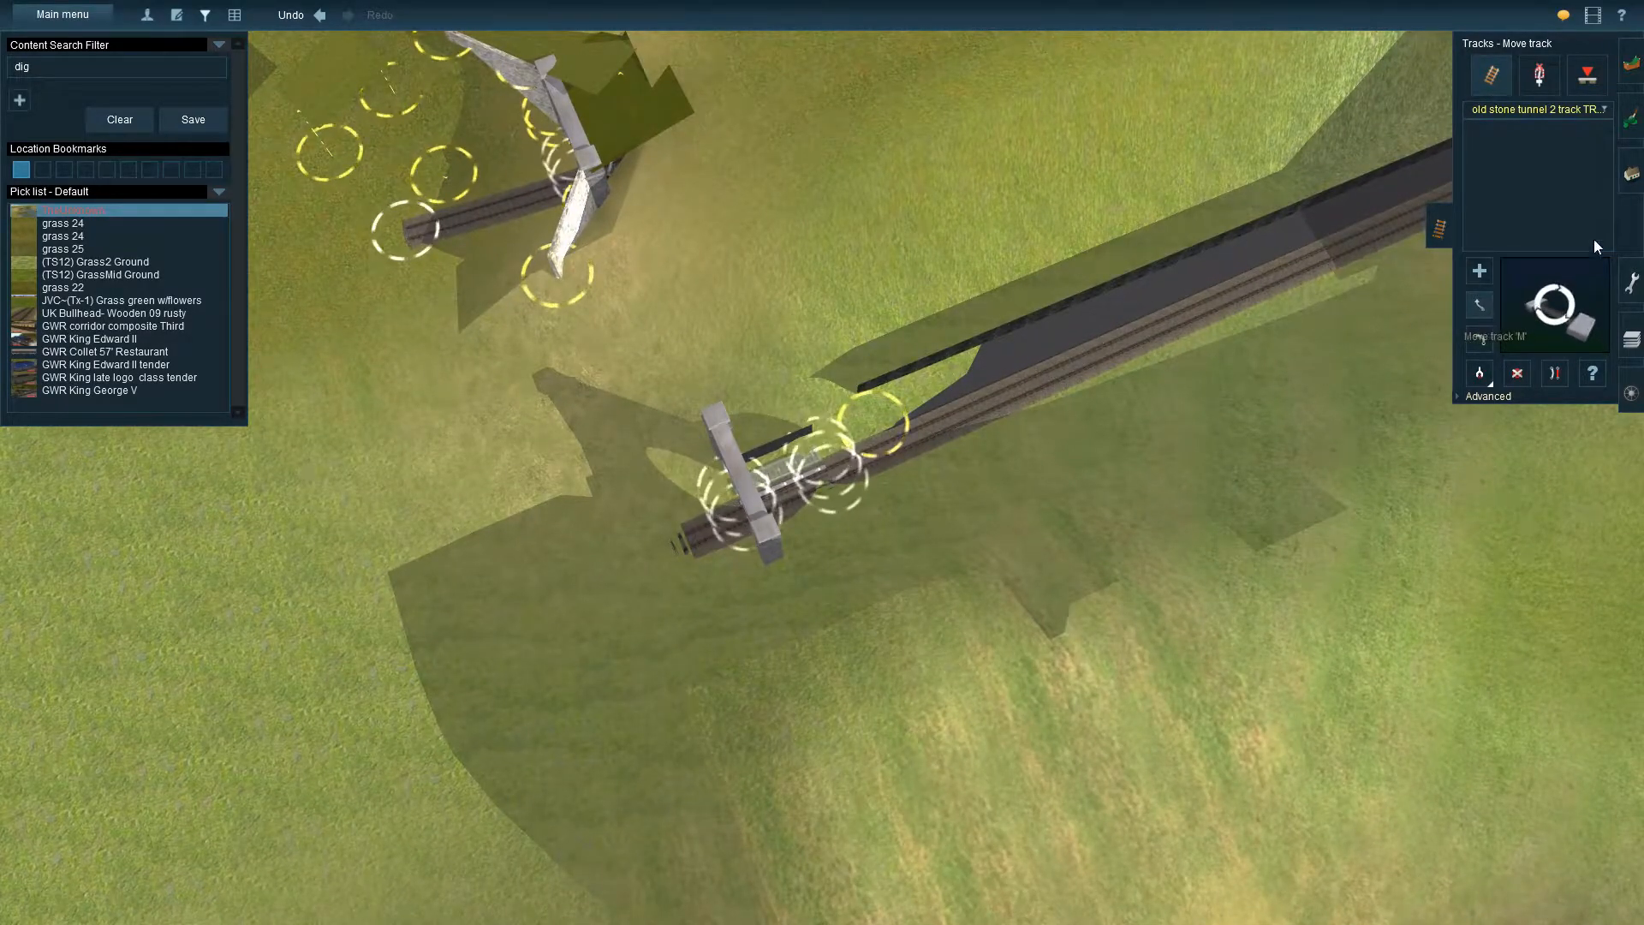
Examine the tunnel end and the new stone portal in spline mode, from above and at an angle
{"action": "left_click", "coordinate": [1632, 174]}
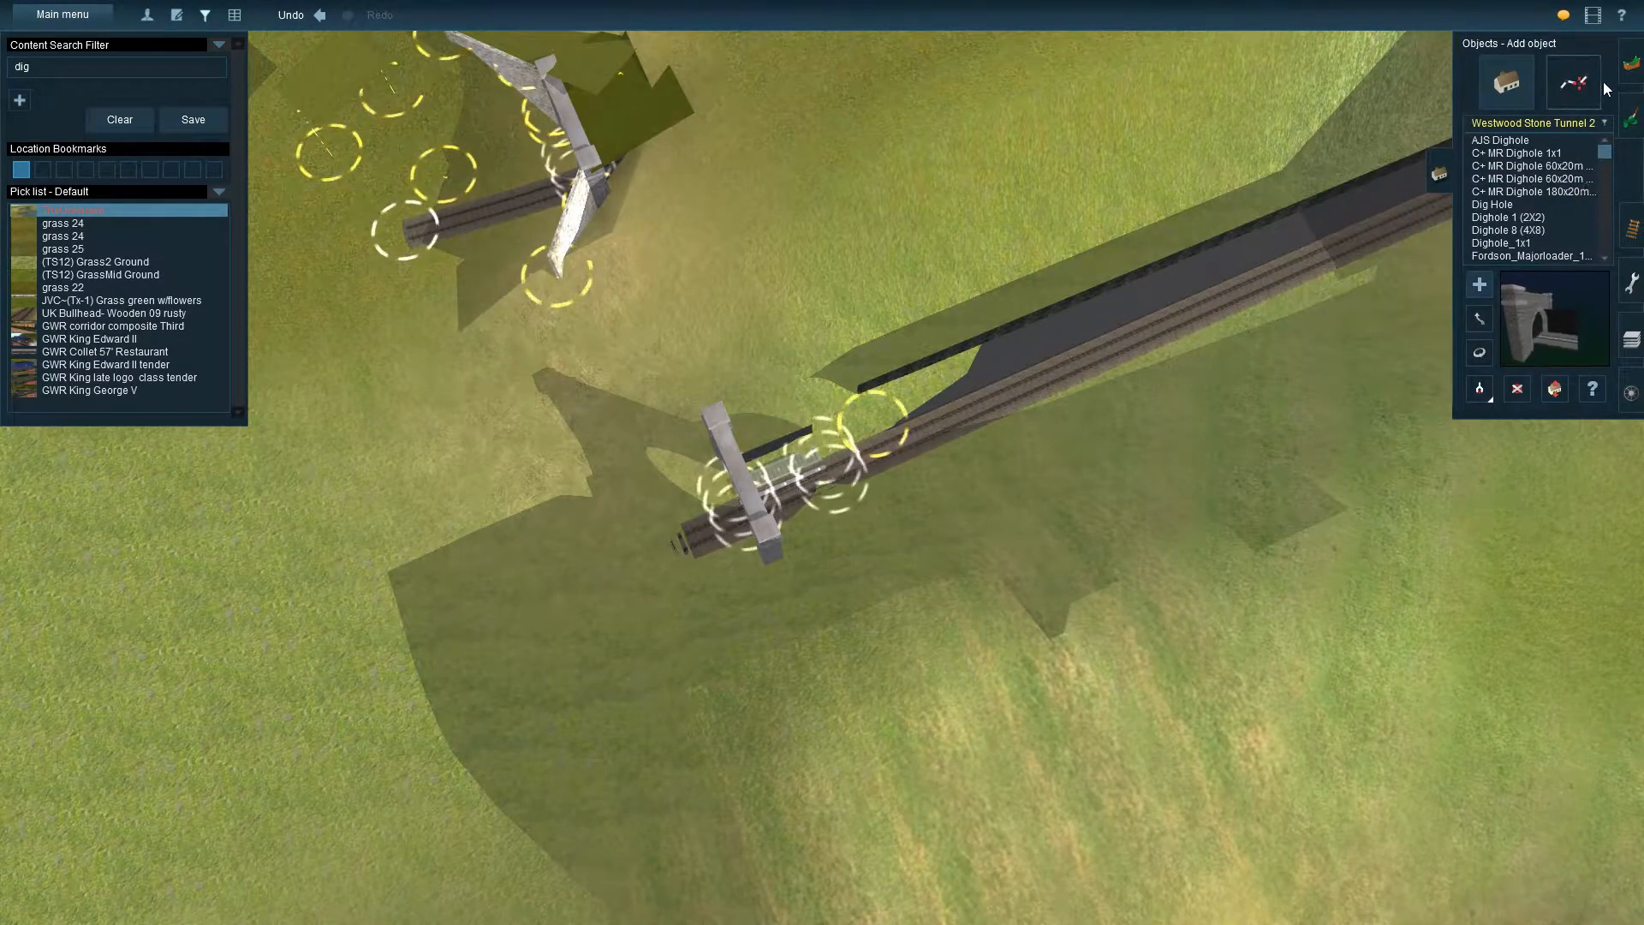
{"action": "left_click", "coordinate": [1578, 82]}
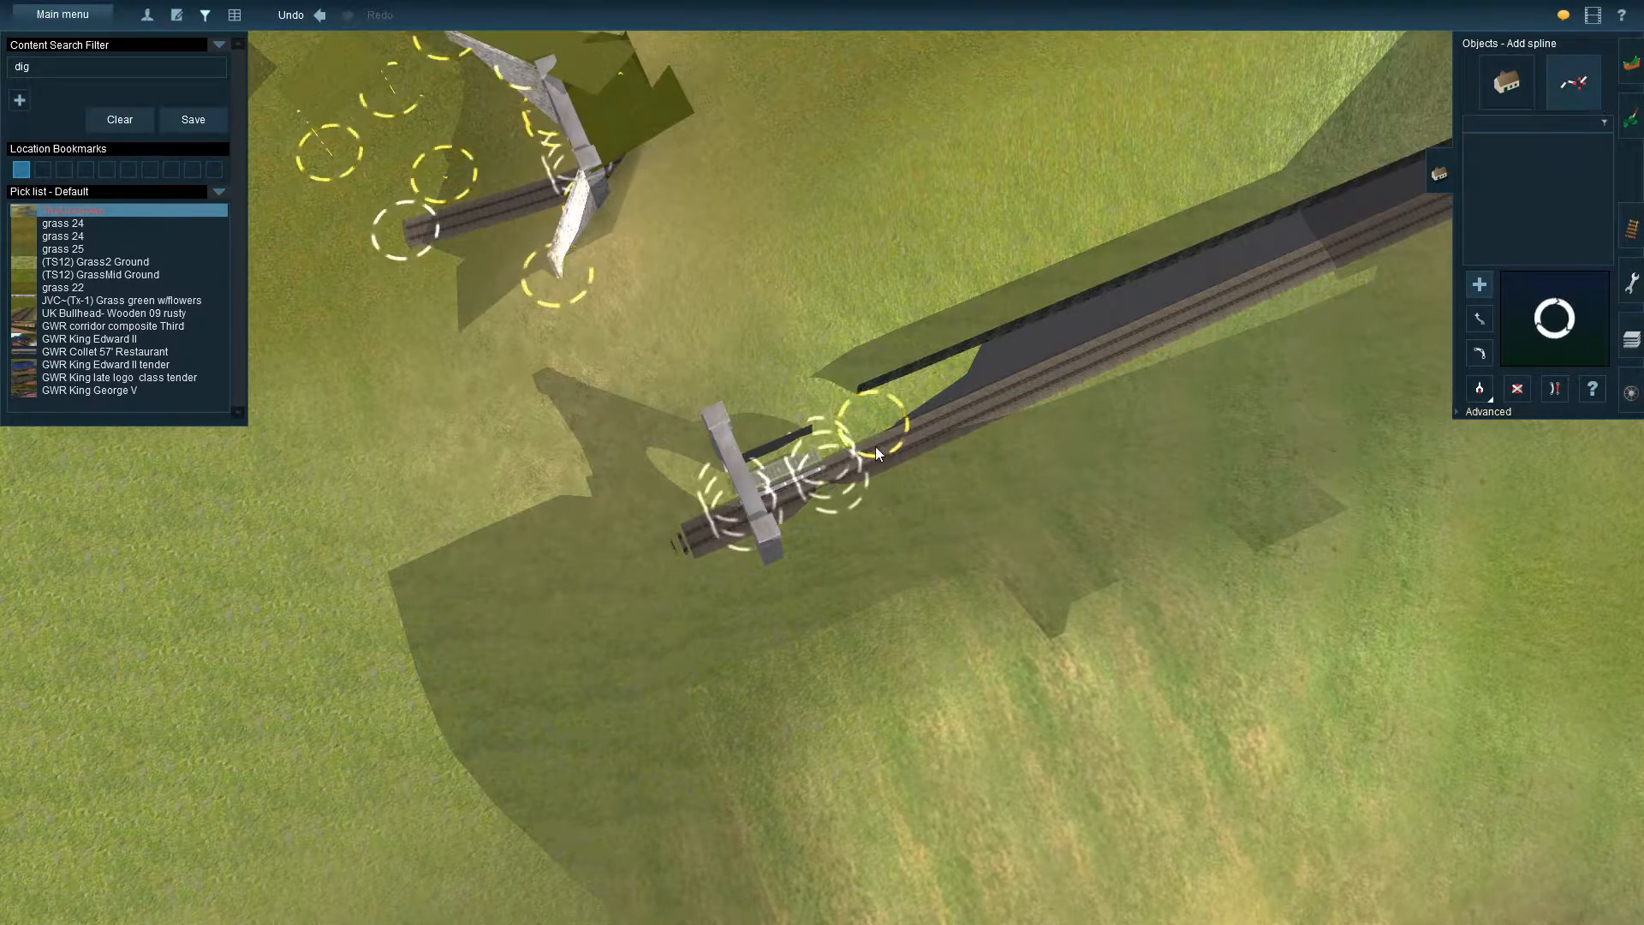
{"action": "key", "text": "Up"}
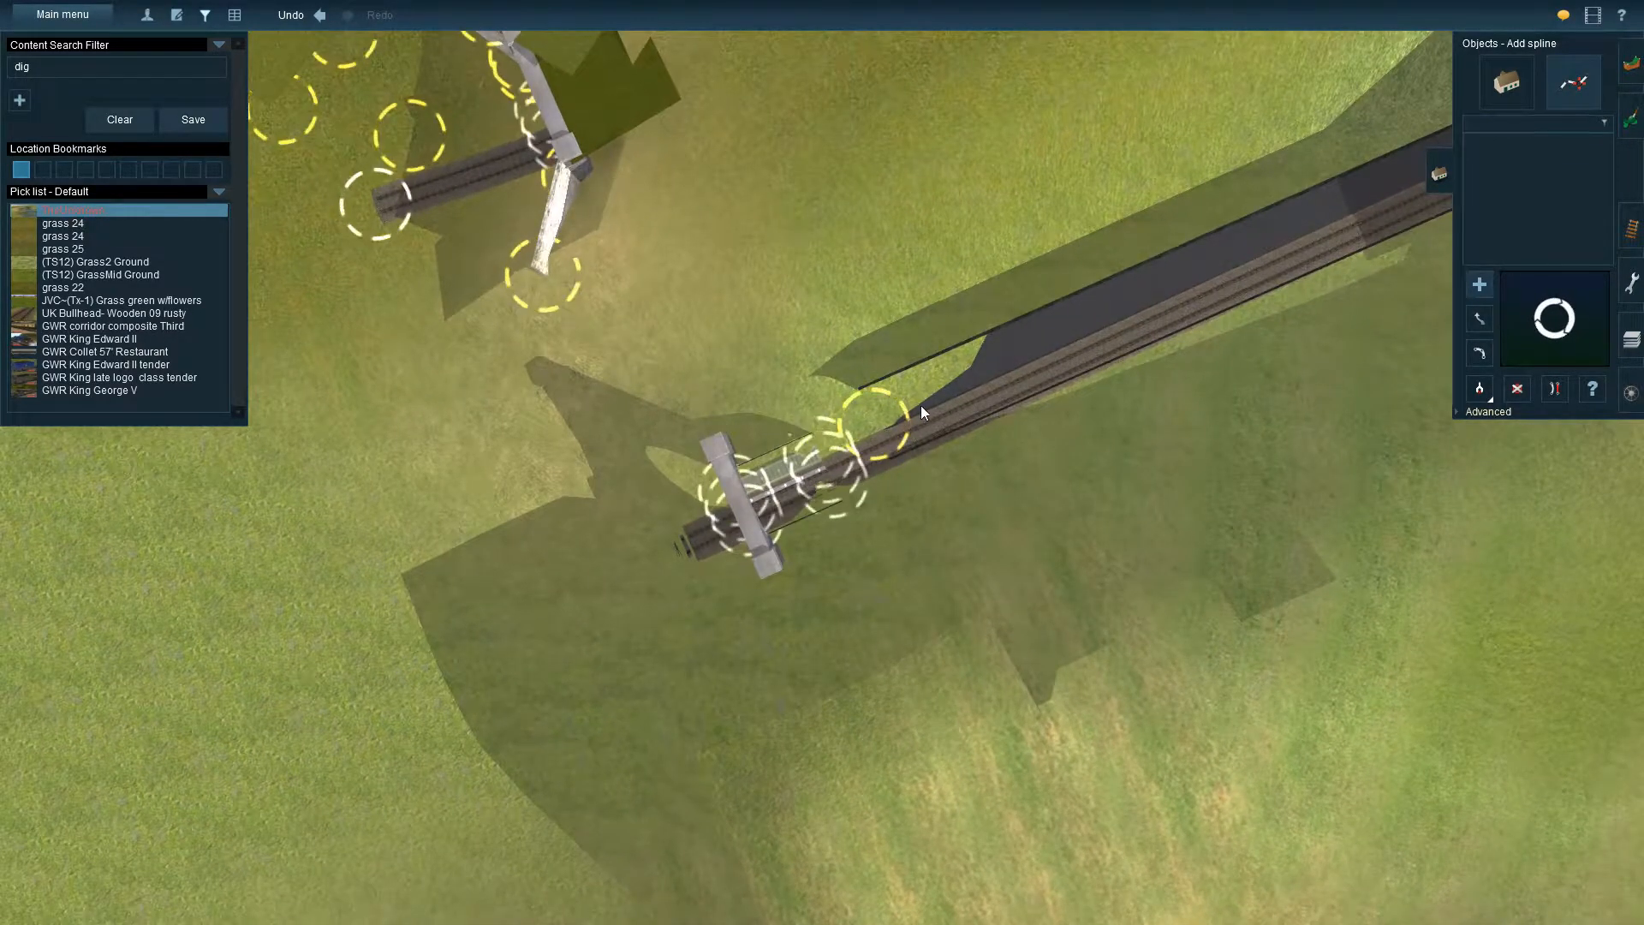
{"action": "key", "text": "Down"}
{"action": "key", "text": "Left"}
{"action": "key", "text": "Up"}
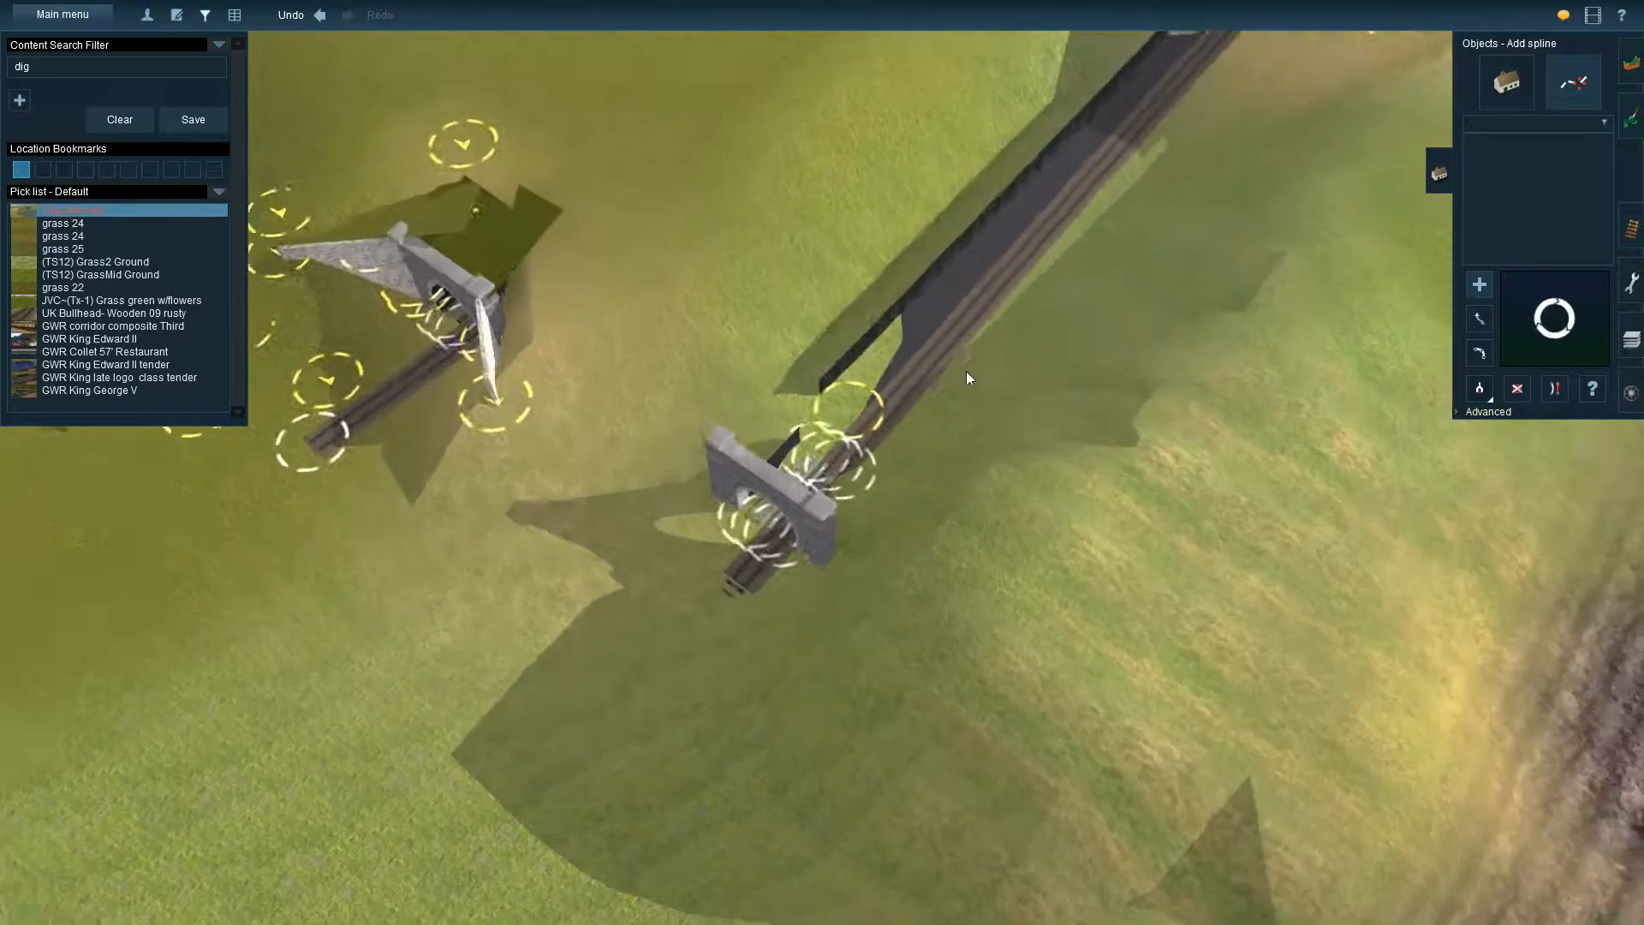
{"action": "left_click", "coordinate": [1516, 101]}
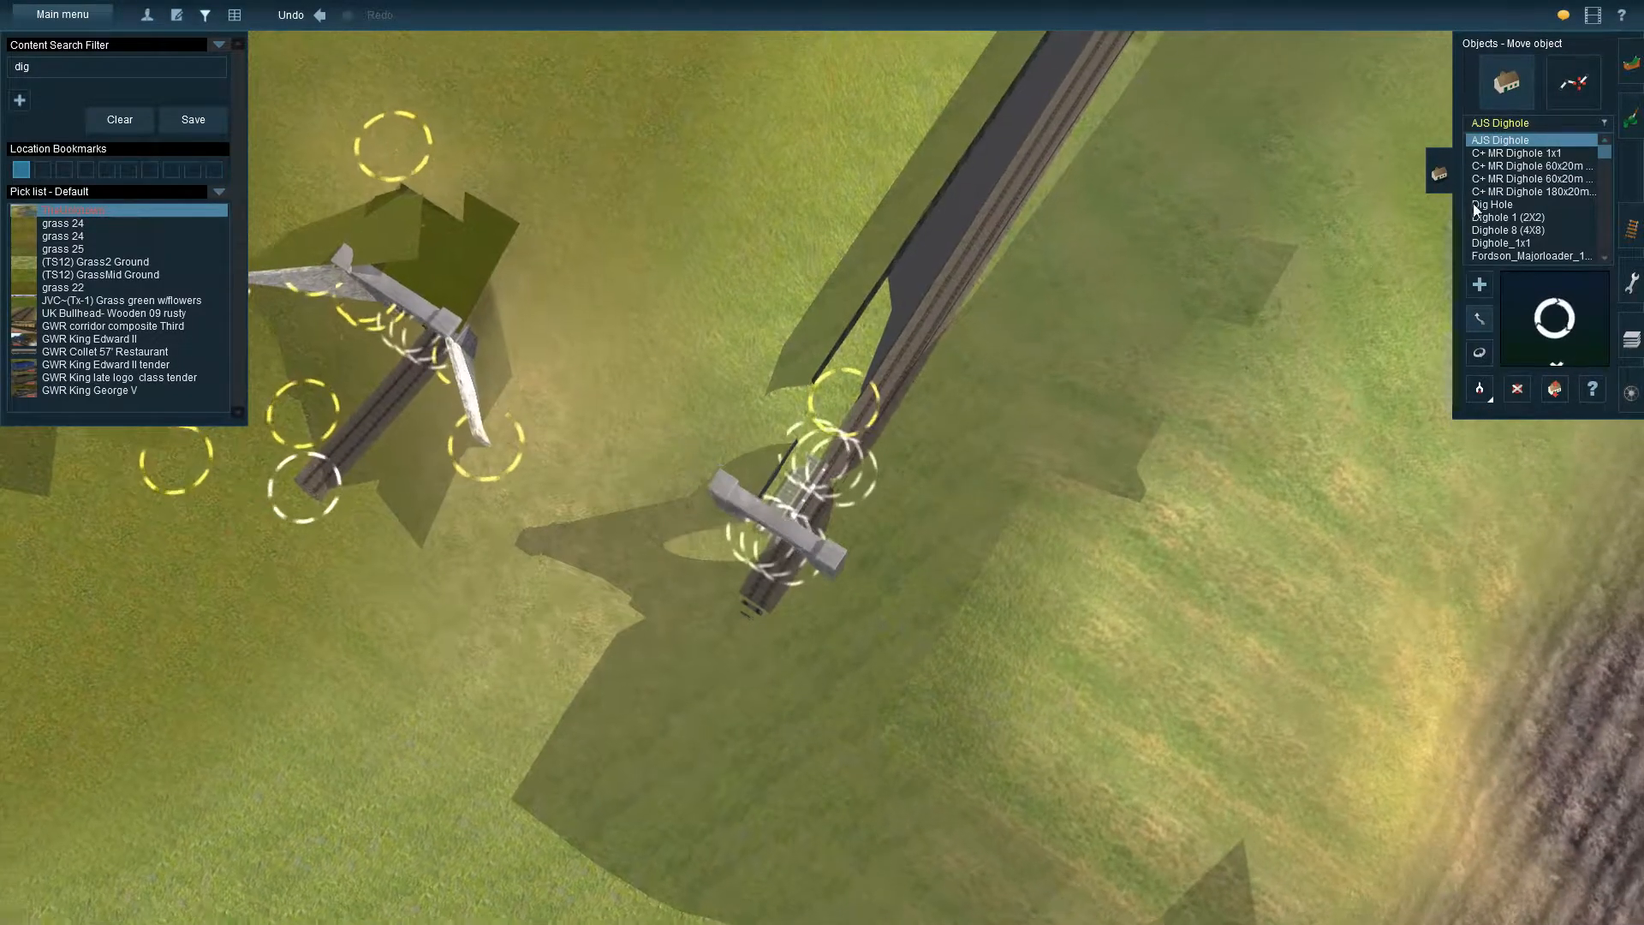
{"action": "left_click", "coordinate": [1574, 86]}
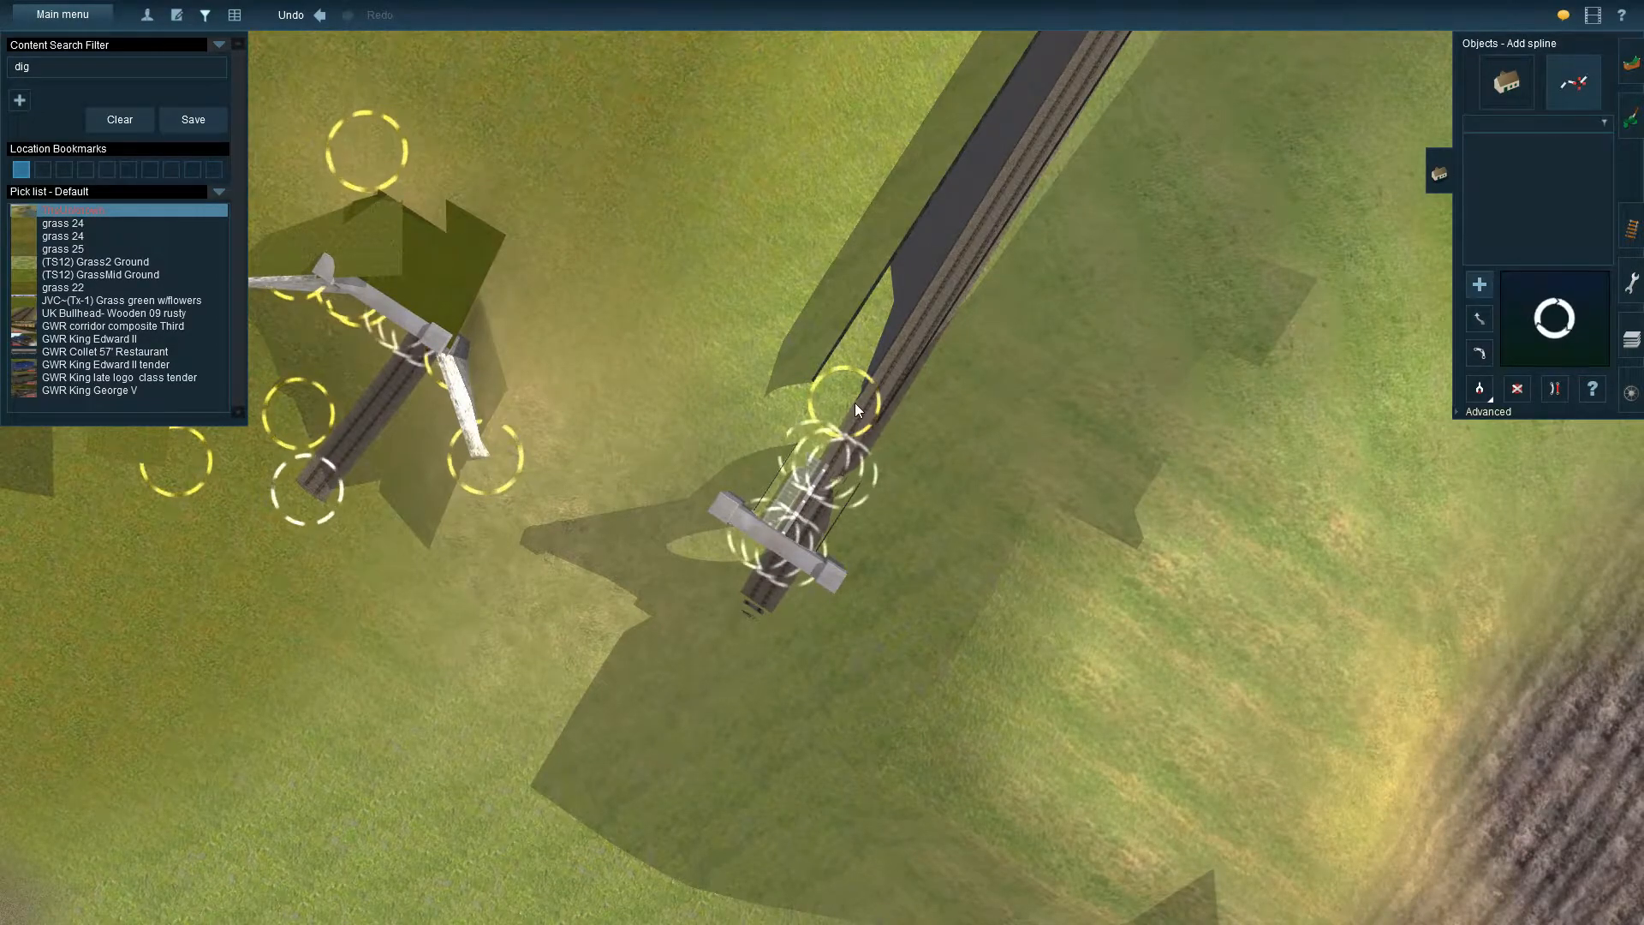
{"action": "key", "text": "Down"}
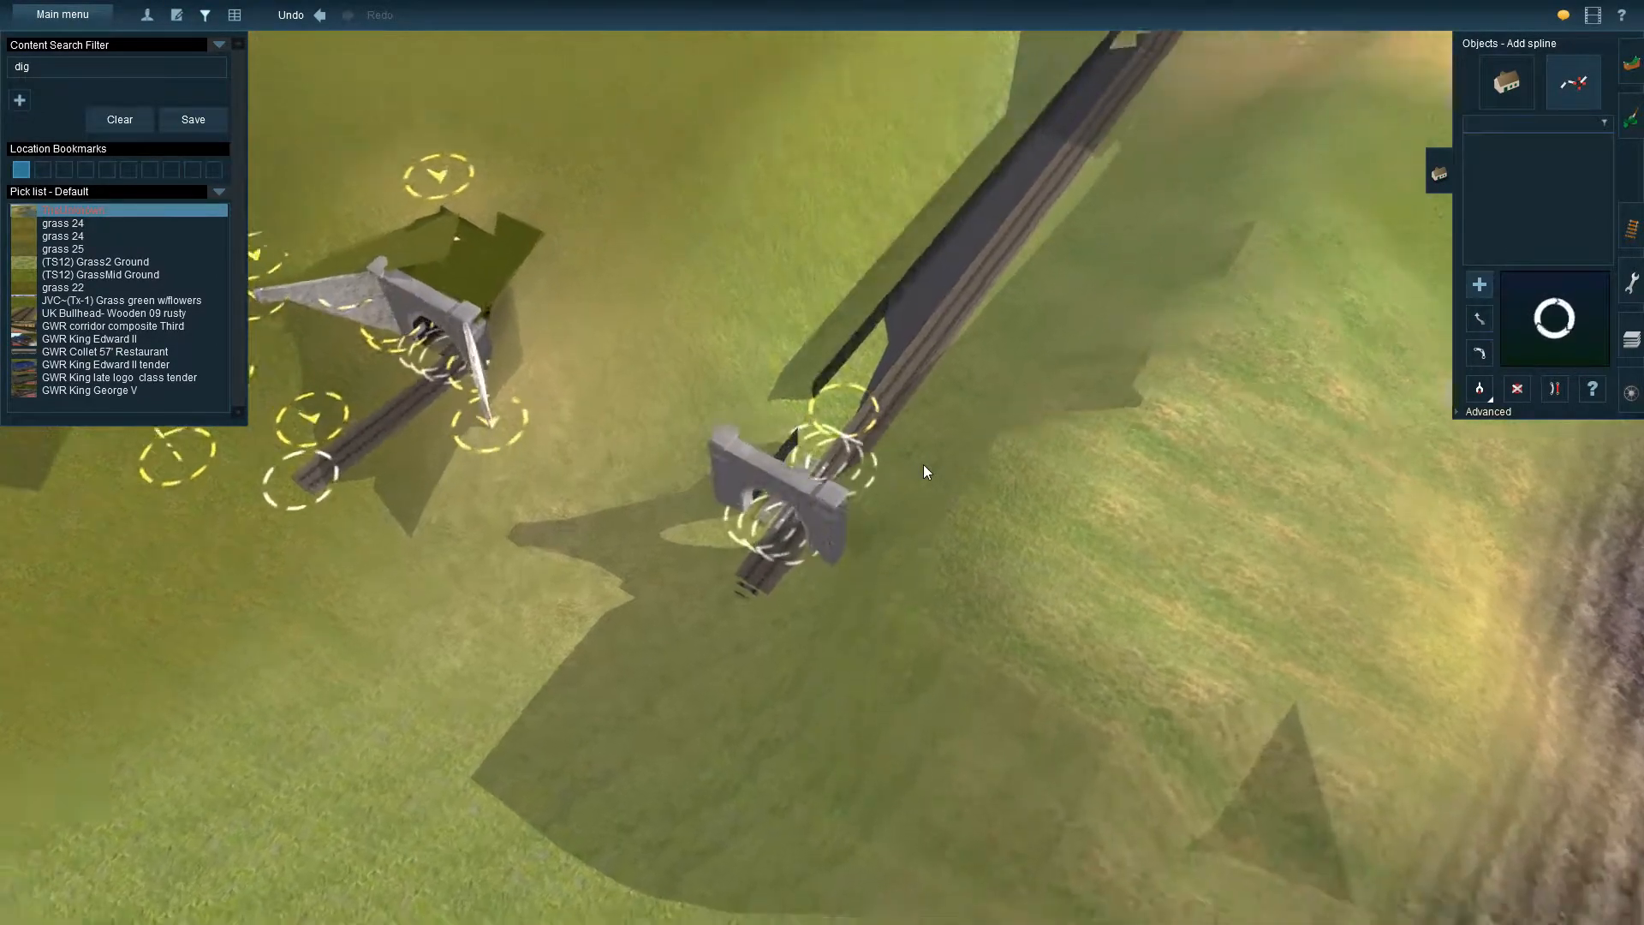
{"action": "right_click", "coordinate": [780, 525]}
{"action": "key", "text": "Up"}
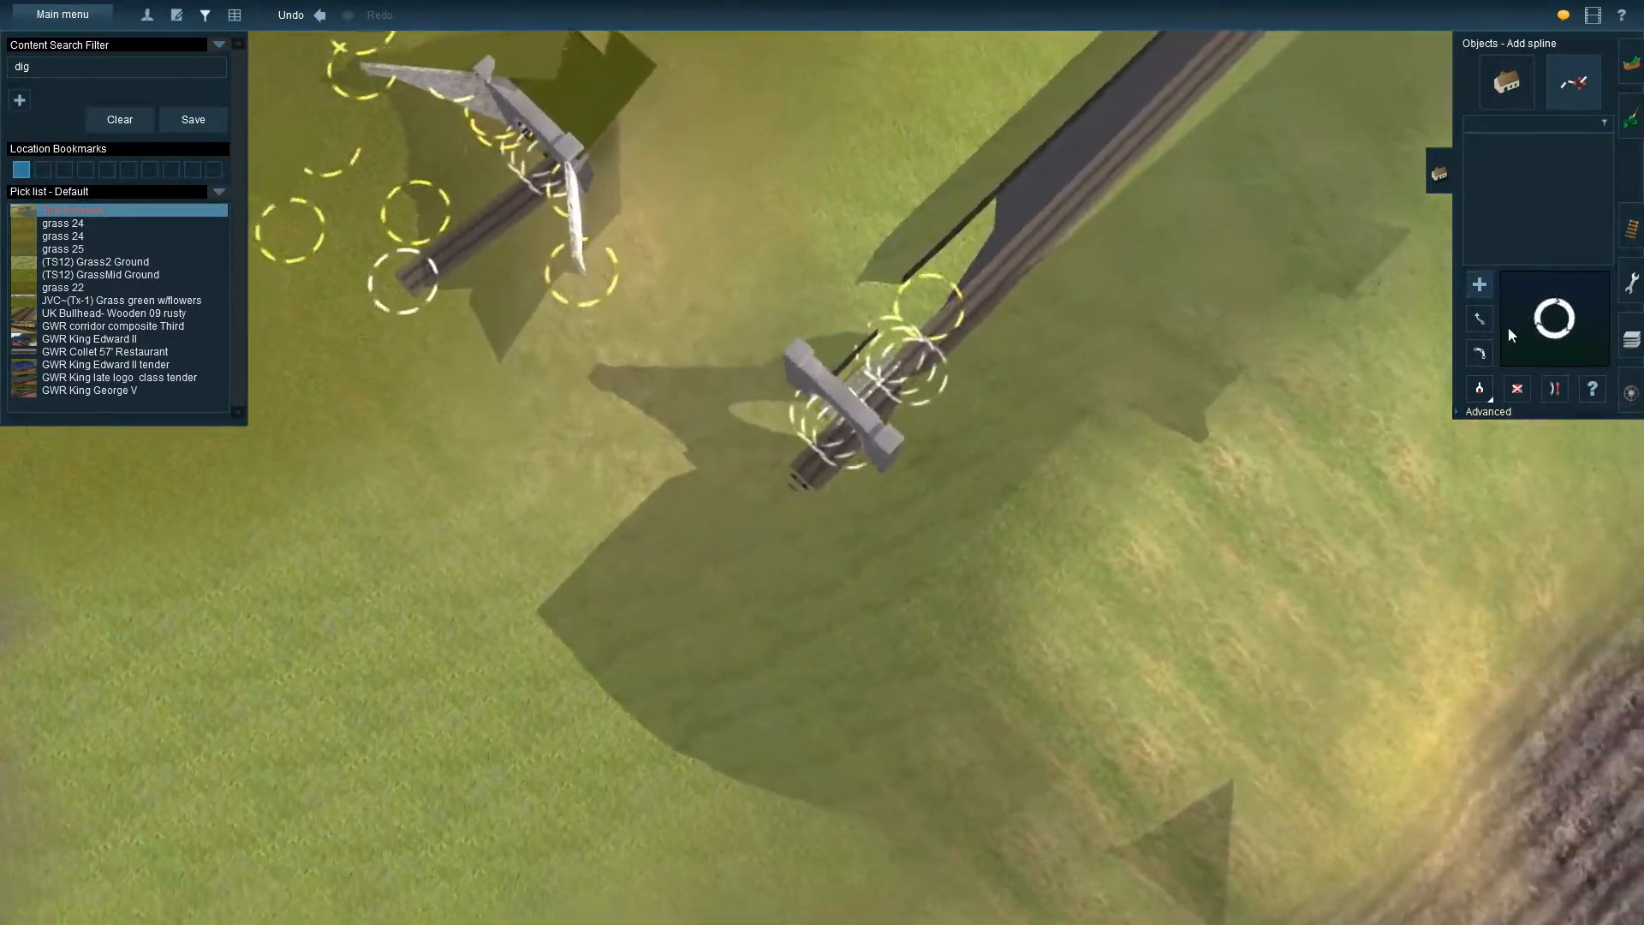
Move the new stone portal farther out along the cutting, stretching the track between it and the tunnel bore
{"action": "left_click", "coordinate": [1507, 82]}
{"action": "left_click", "coordinate": [1522, 120]}
{"action": "left_click", "coordinate": [1479, 320]}
{"action": "left_click_drag", "start_coordinate": [804, 439], "coordinate": [584, 567]}
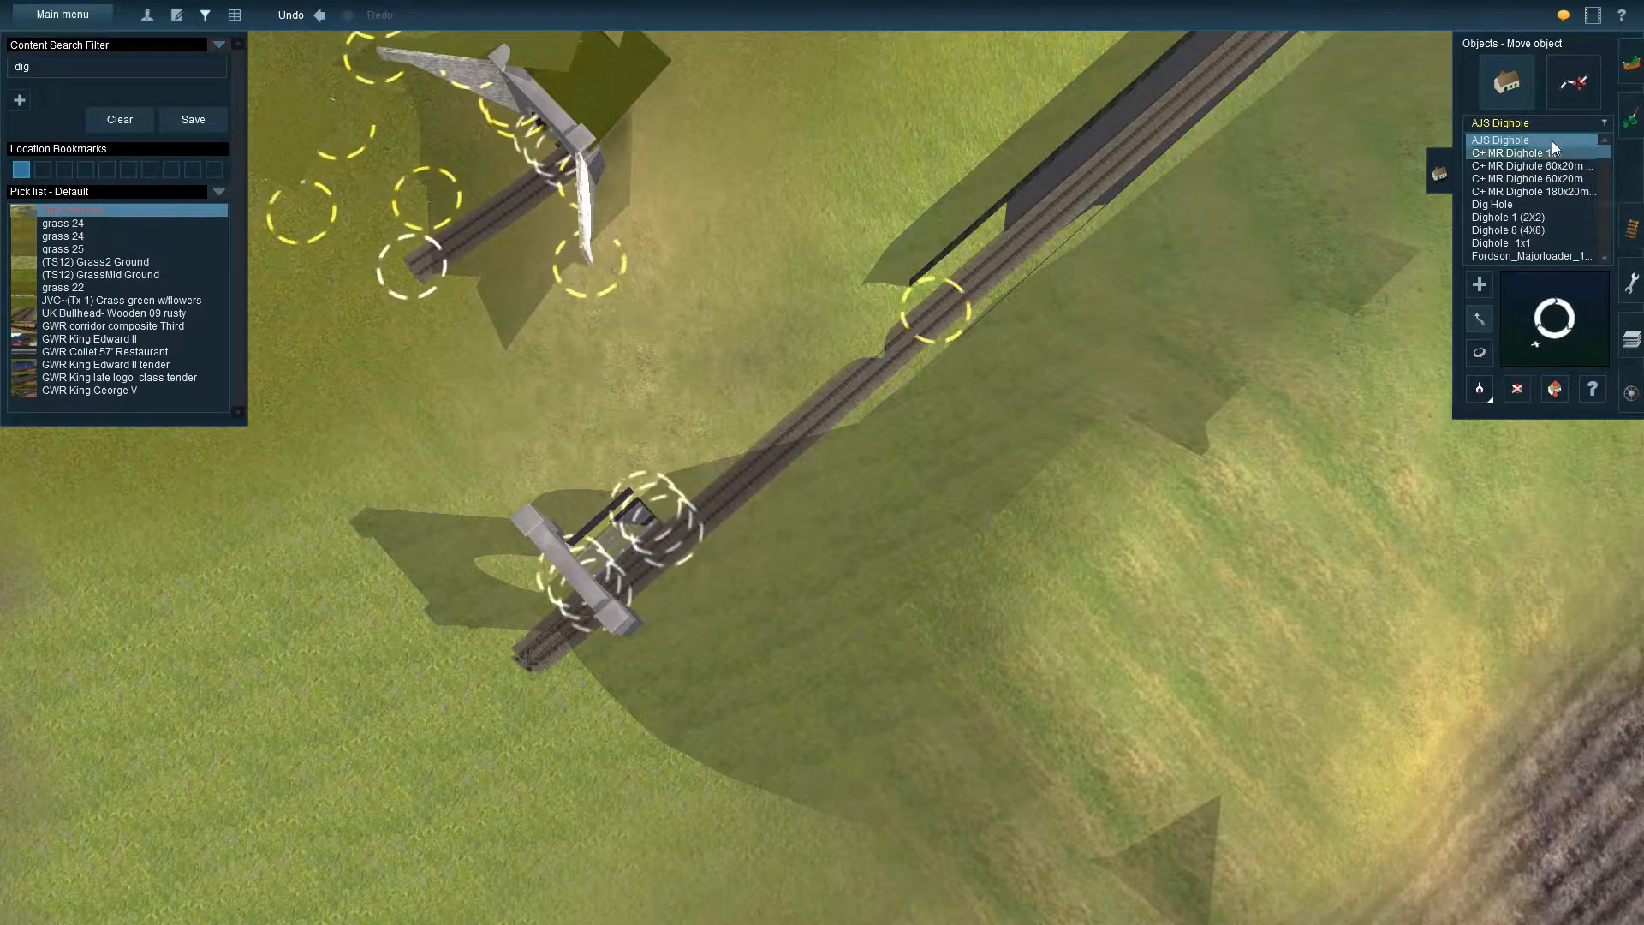
Pick up the Tunnel bore double (Stone) spline from the existing bore in the cutting
{"action": "left_click", "coordinate": [1570, 84]}
{"action": "key", "text": "Up"}
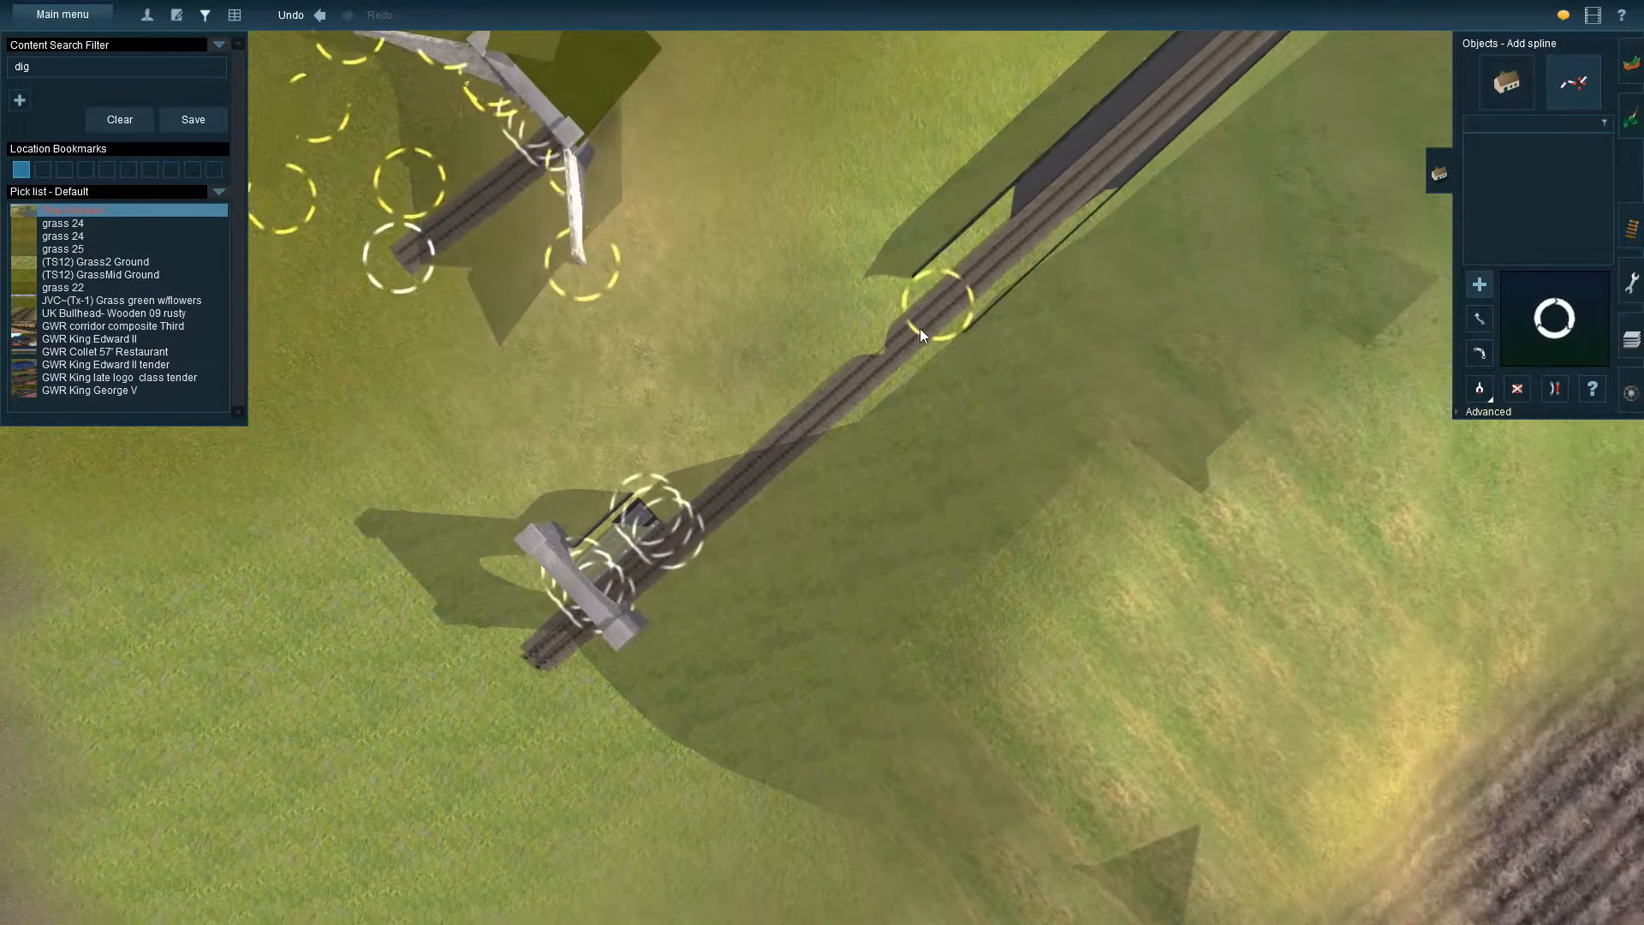
{"action": "left_click", "coordinate": [1490, 395]}
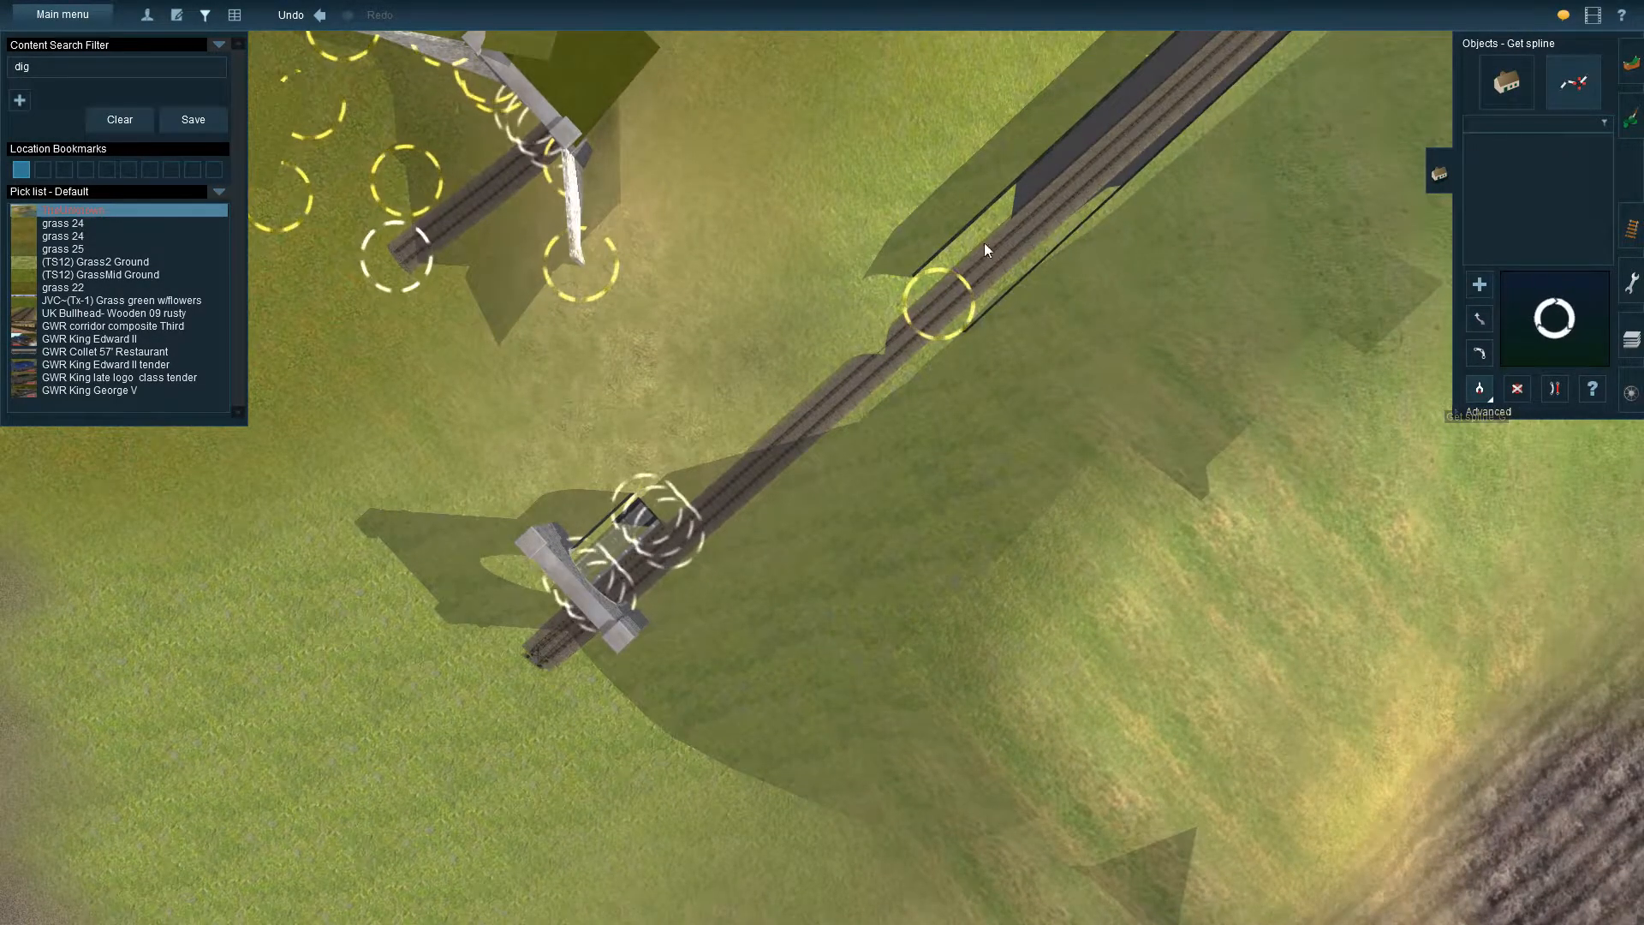
{"action": "scroll", "coordinate": [954, 284], "scroll_direction": "up", "scroll_amount": 2}
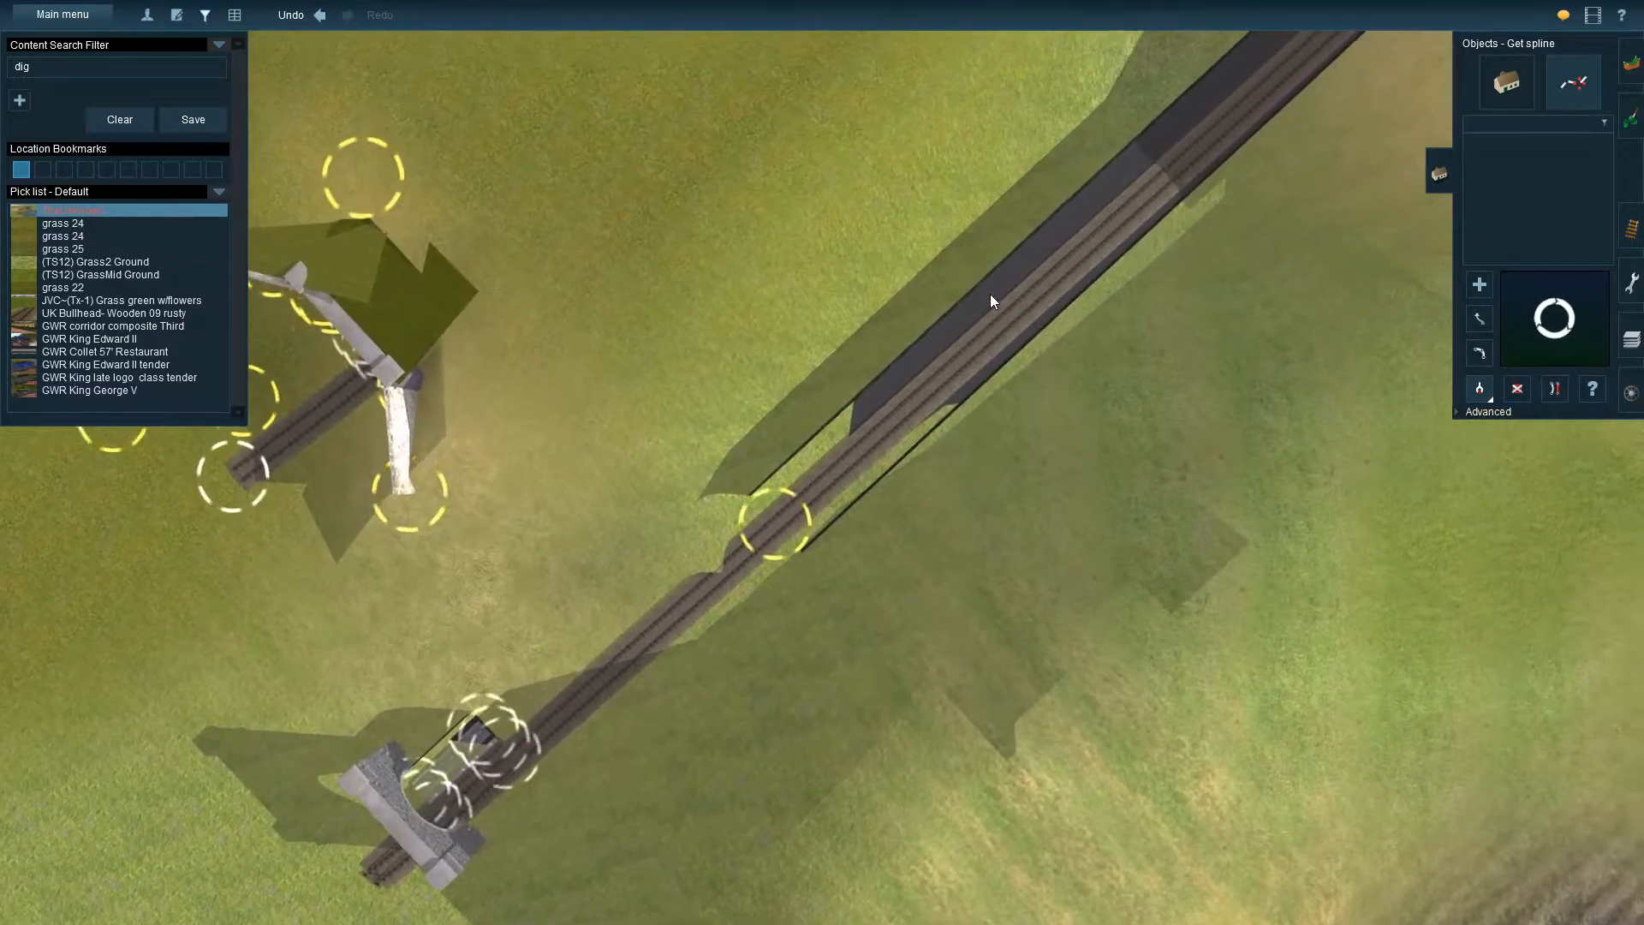
{"action": "left_click", "coordinate": [990, 294]}
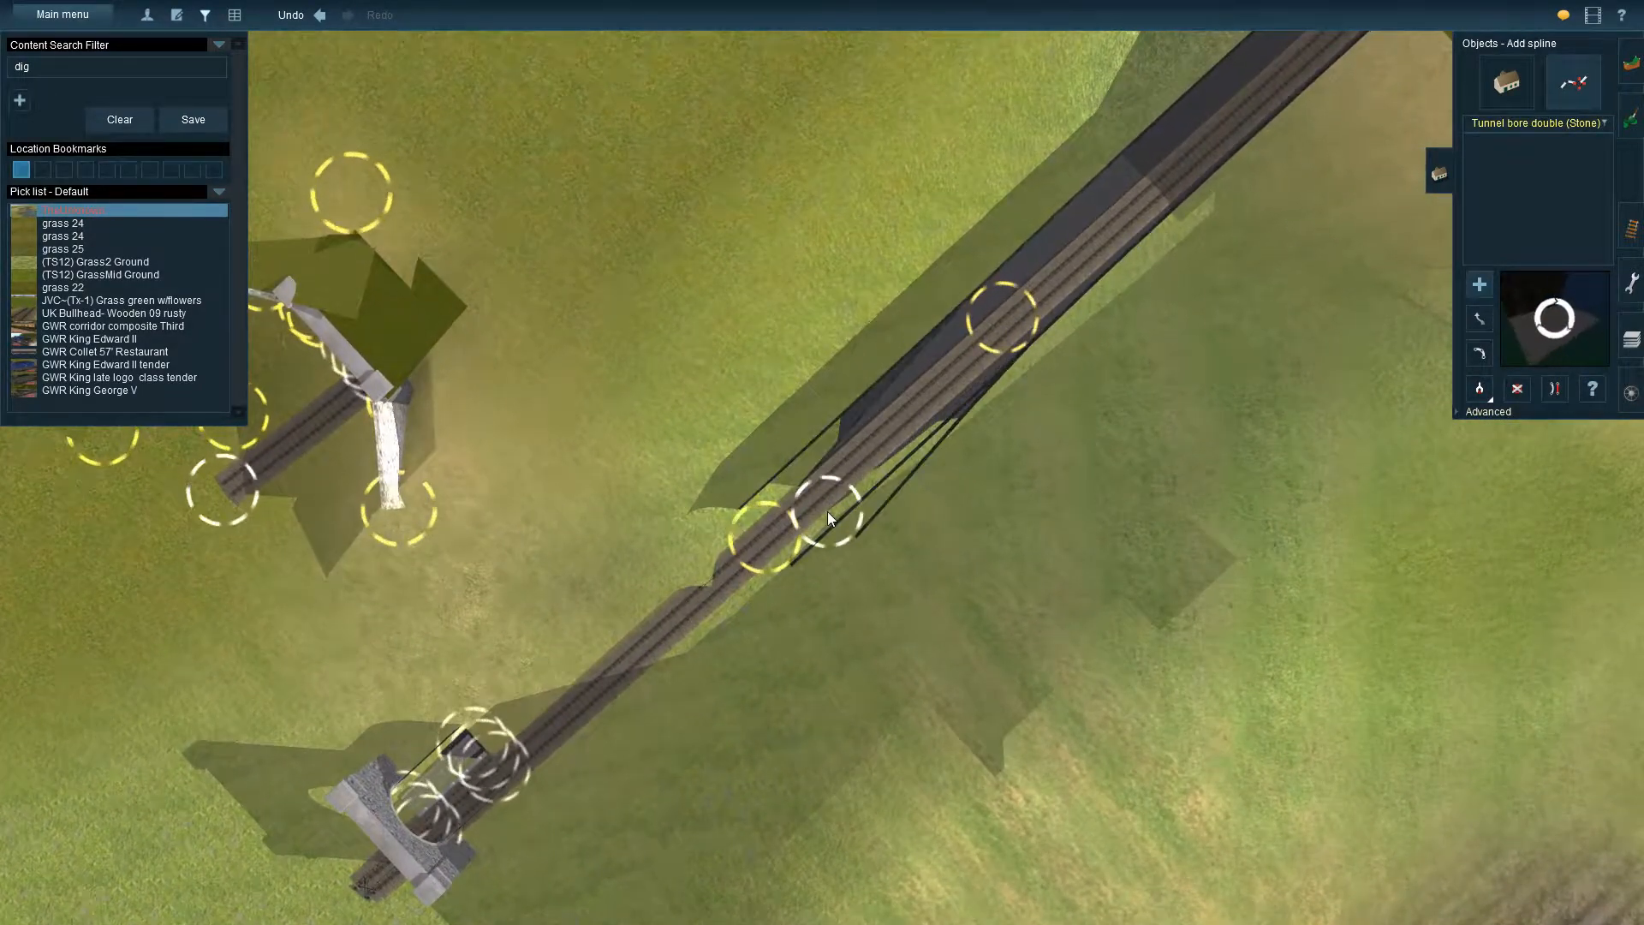
{"action": "key", "text": "Escape"}
Extend the open end of the stone tunnel bore to connect with the back of the relocated portal
{"action": "left_click", "coordinate": [1479, 318]}
{"action": "left_click_drag", "start_coordinate": [767, 538], "coordinate": [484, 762]}
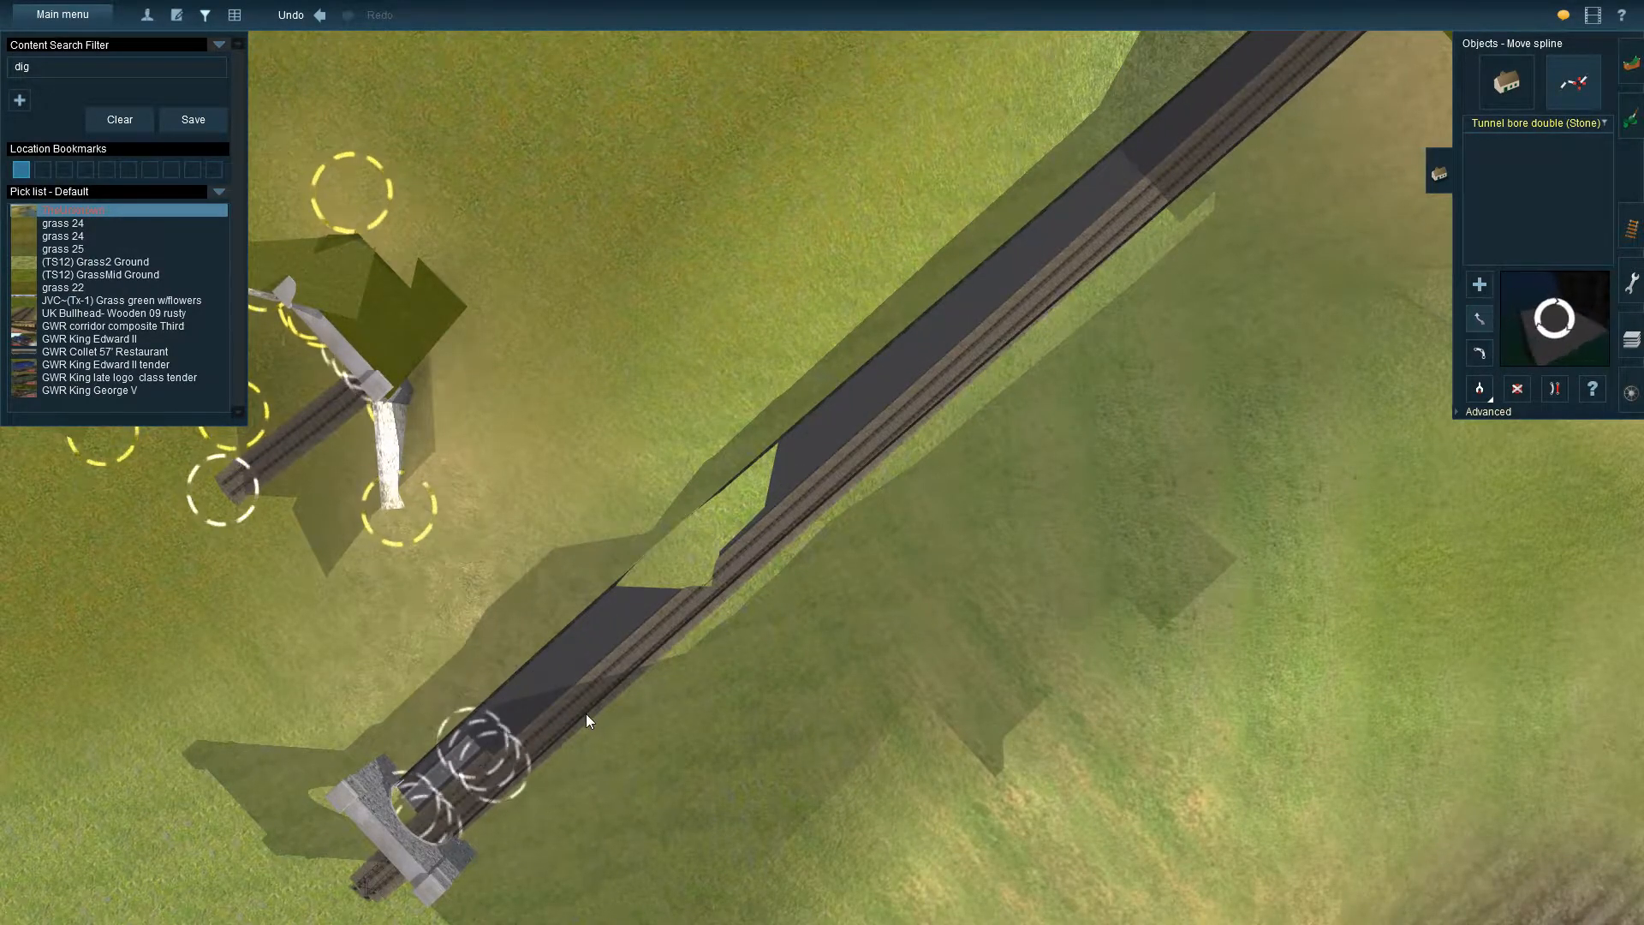
{"action": "key", "text": "Down"}
{"action": "key", "text": "Down"}
{"action": "key", "text": "Left"}
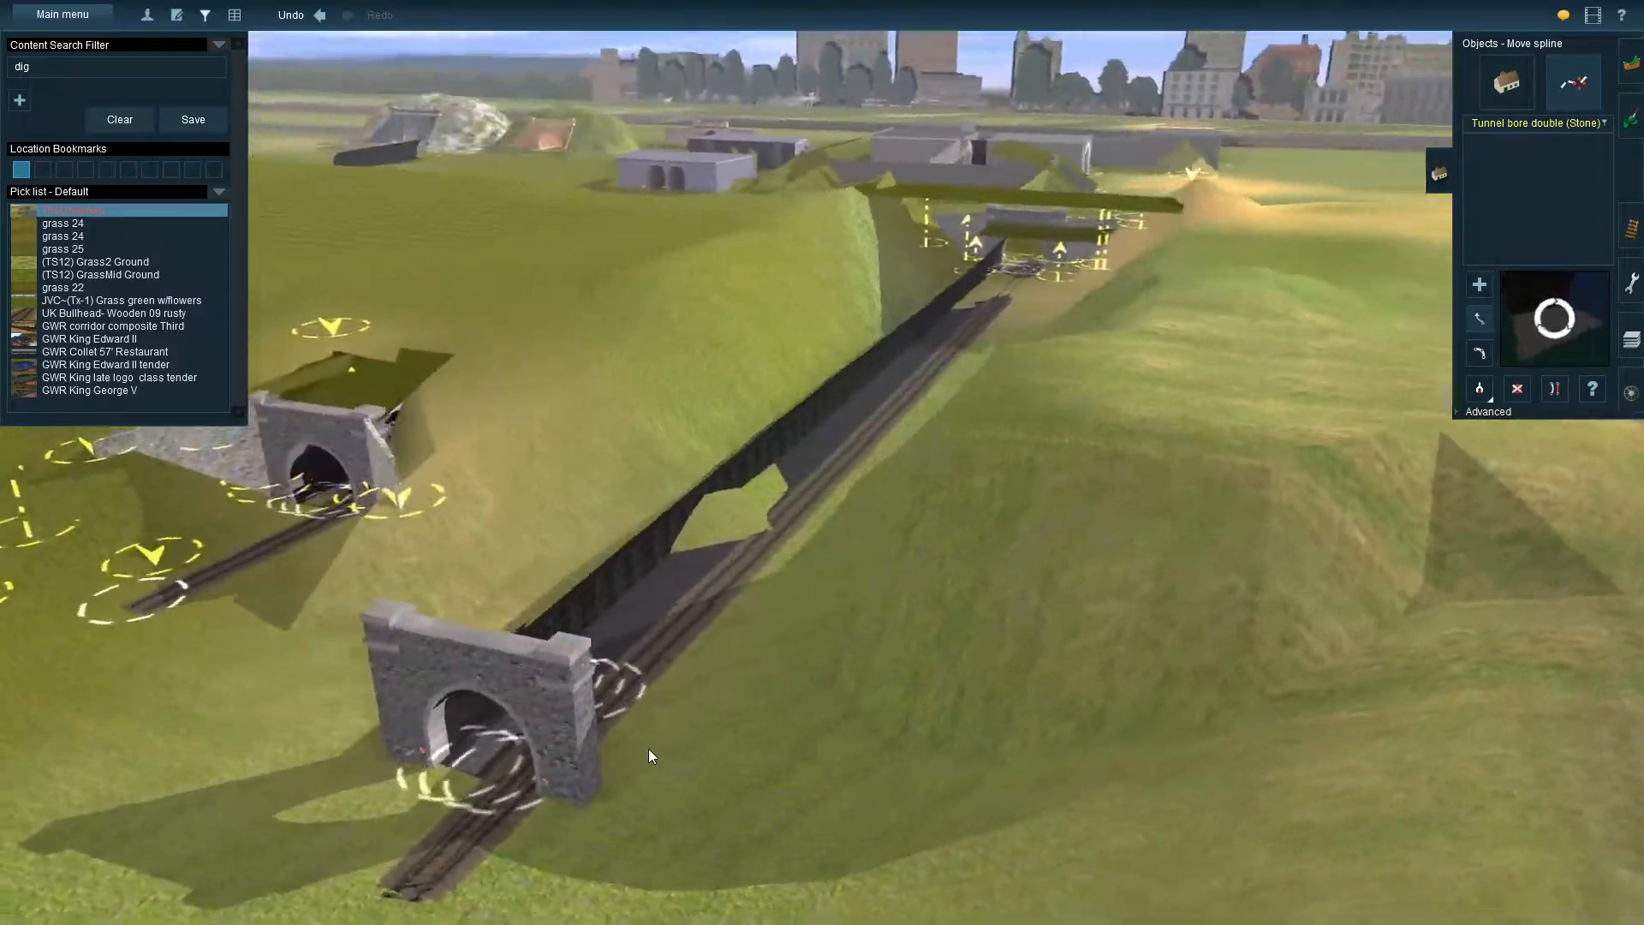
{"action": "key", "text": "Right"}
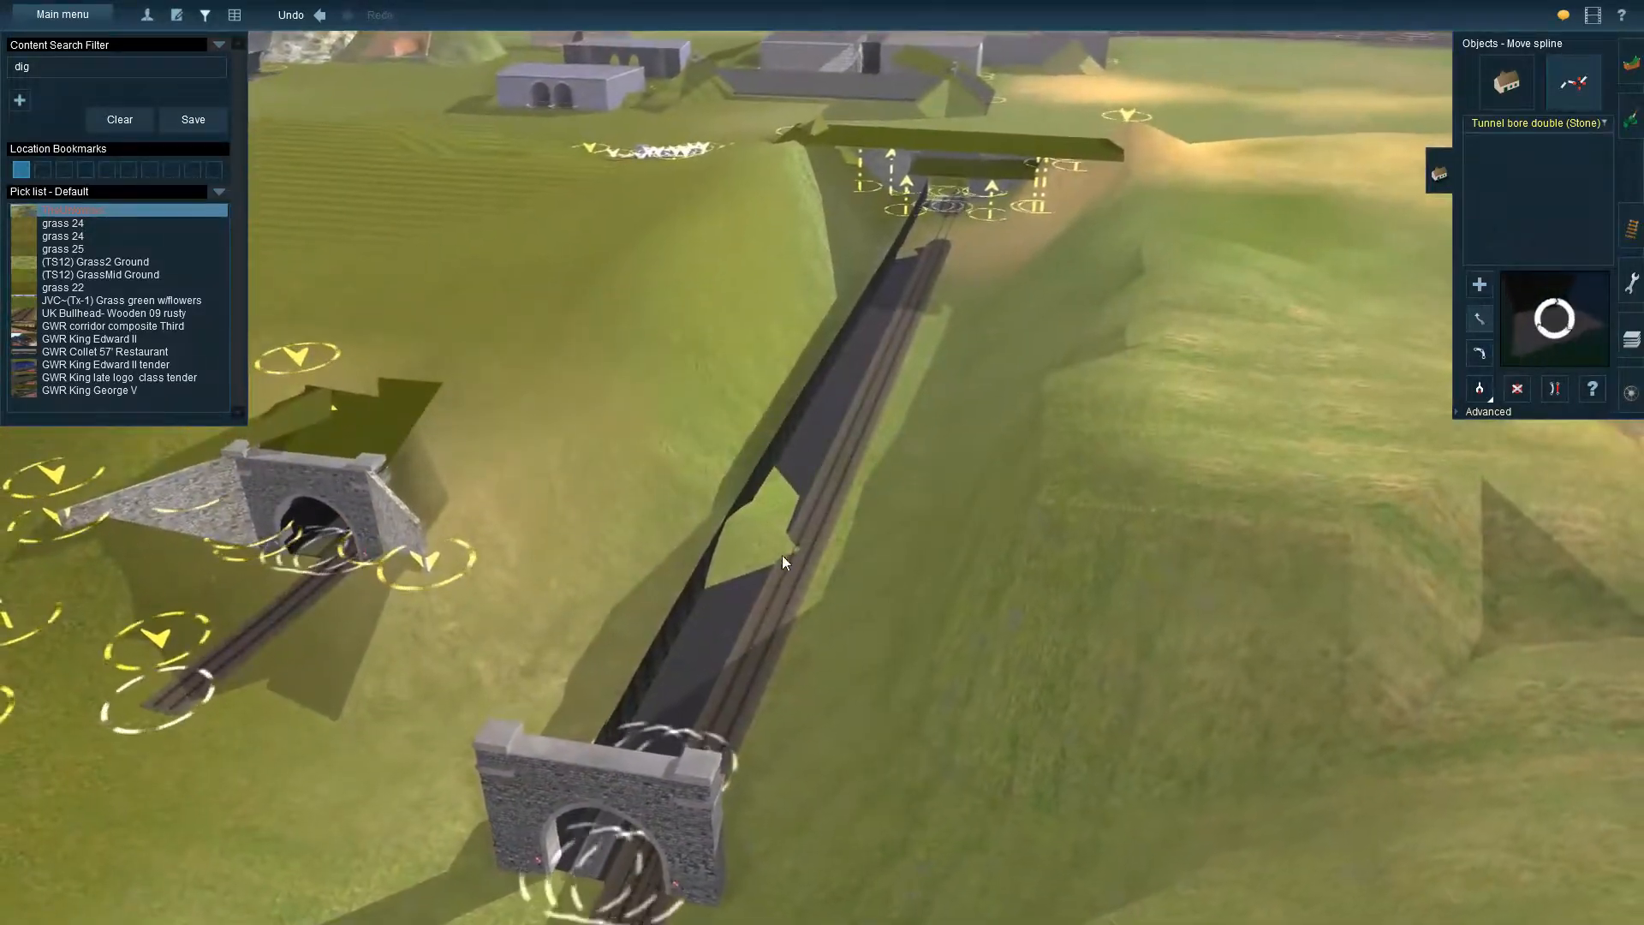
{"action": "key", "text": "Down"}
{"action": "key", "text": "Left"}
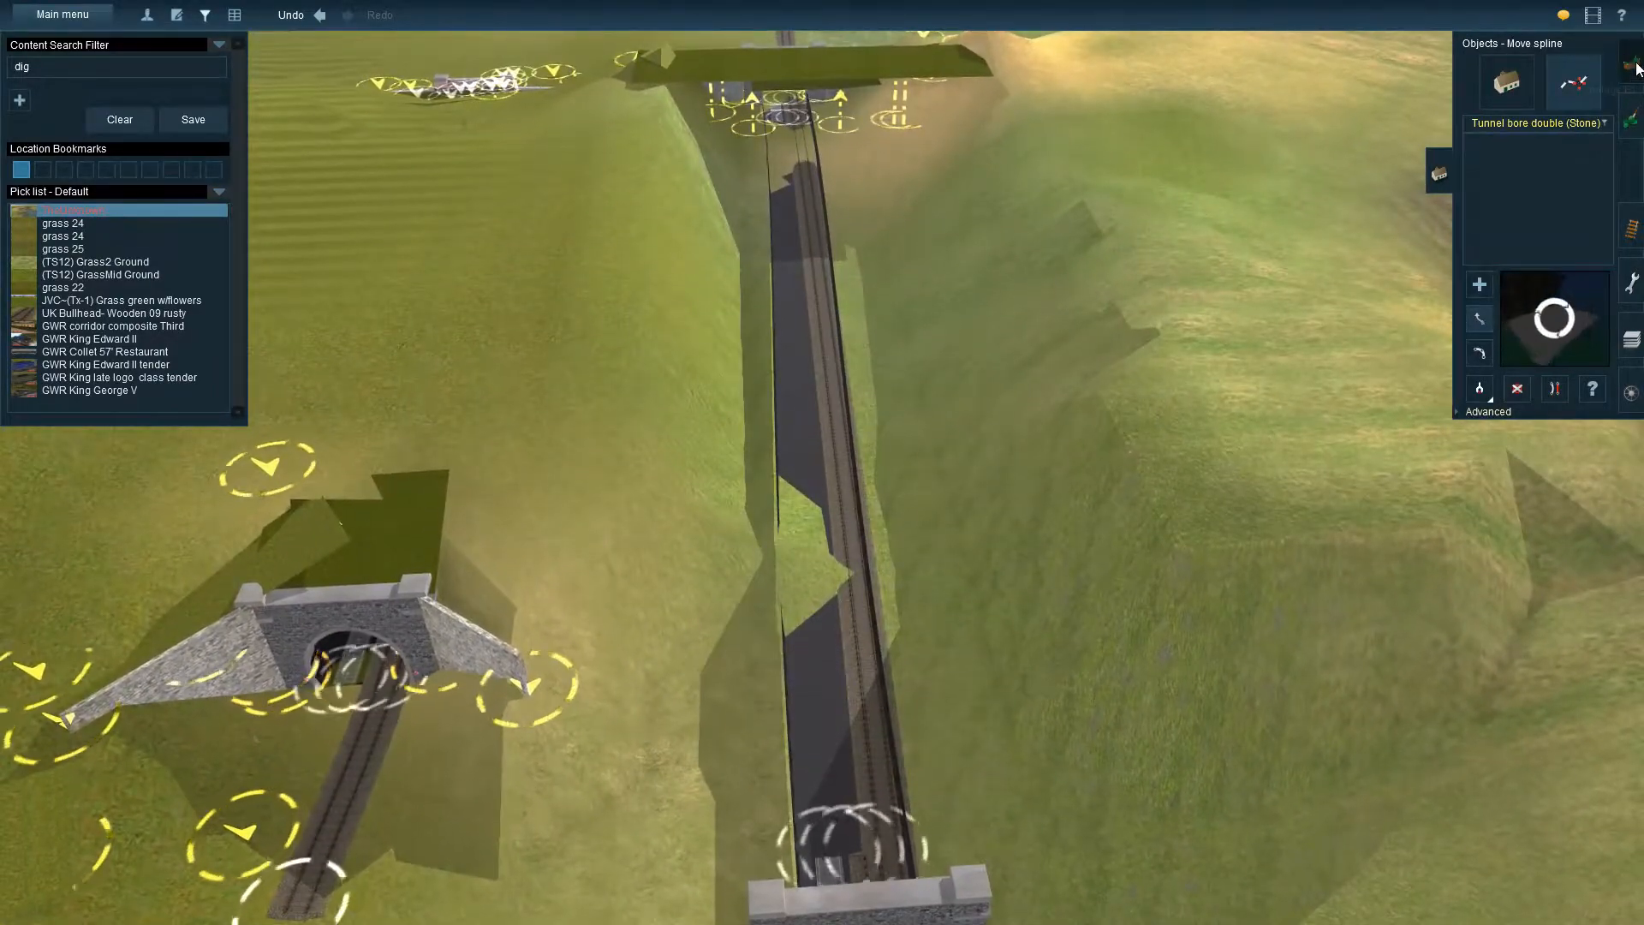
Try to reshape the ground covering the track between the bore and the portal with the Height up tool
{"action": "left_click", "coordinate": [1632, 66]}
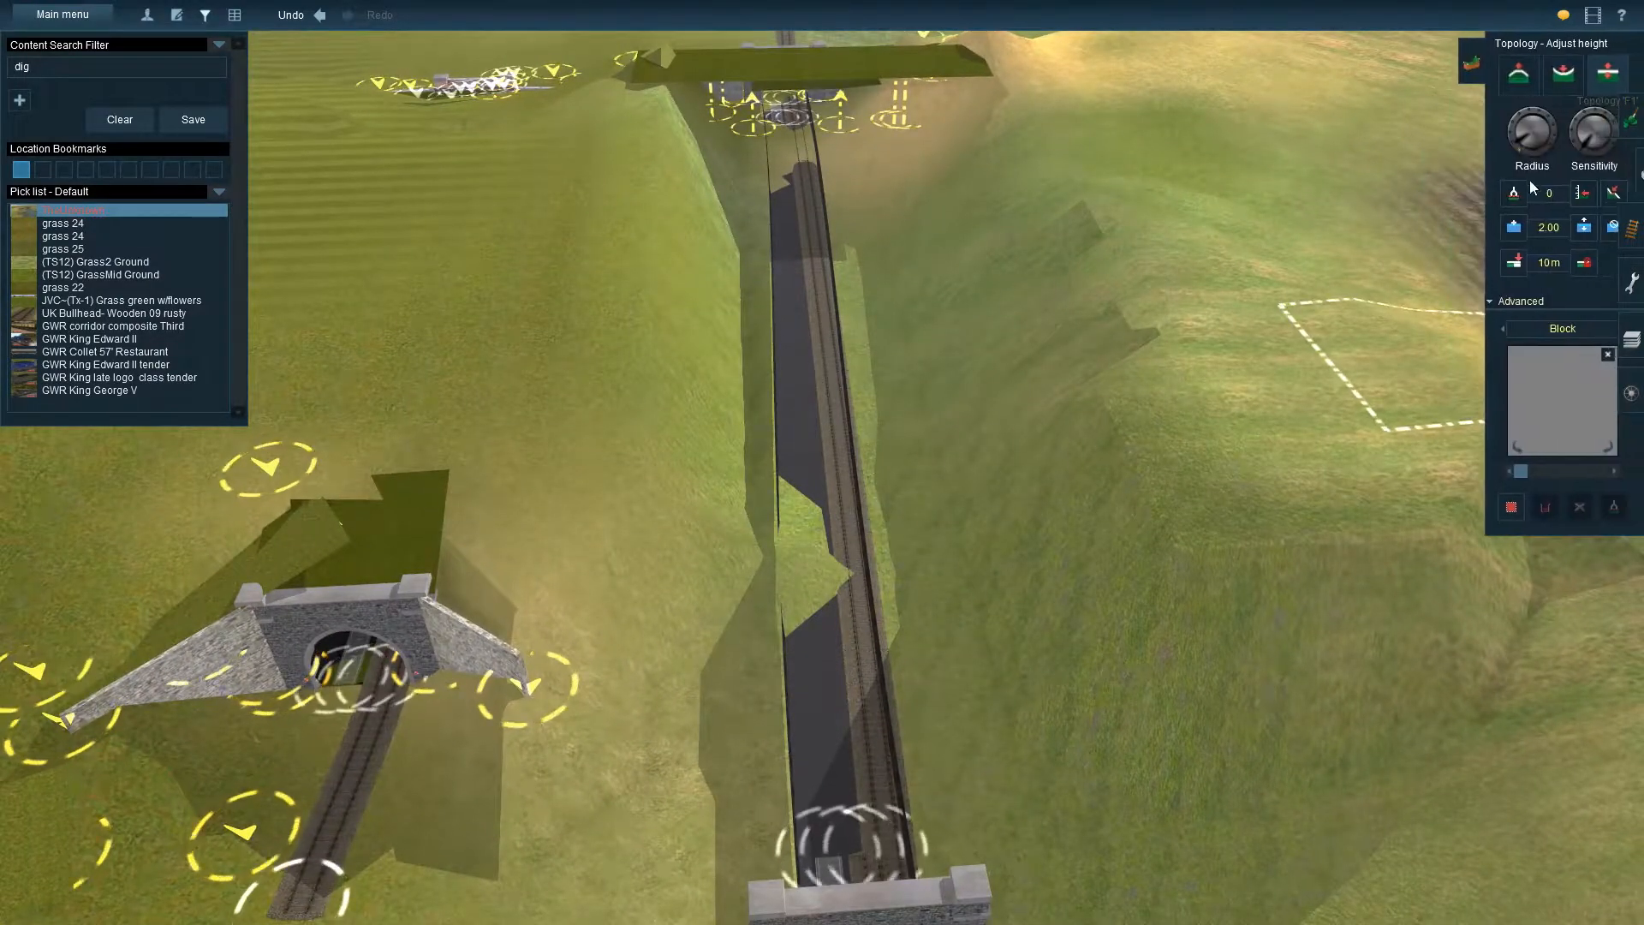
{"action": "mouse_move", "coordinate": [861, 623]}
{"action": "left_mouse_down"}
{"action": "mouse_move", "coordinate": [856, 609]}
{"action": "mouse_move", "coordinate": [909, 610]}
{"action": "left_mouse_up"}
{"action": "key", "text": "Down"}
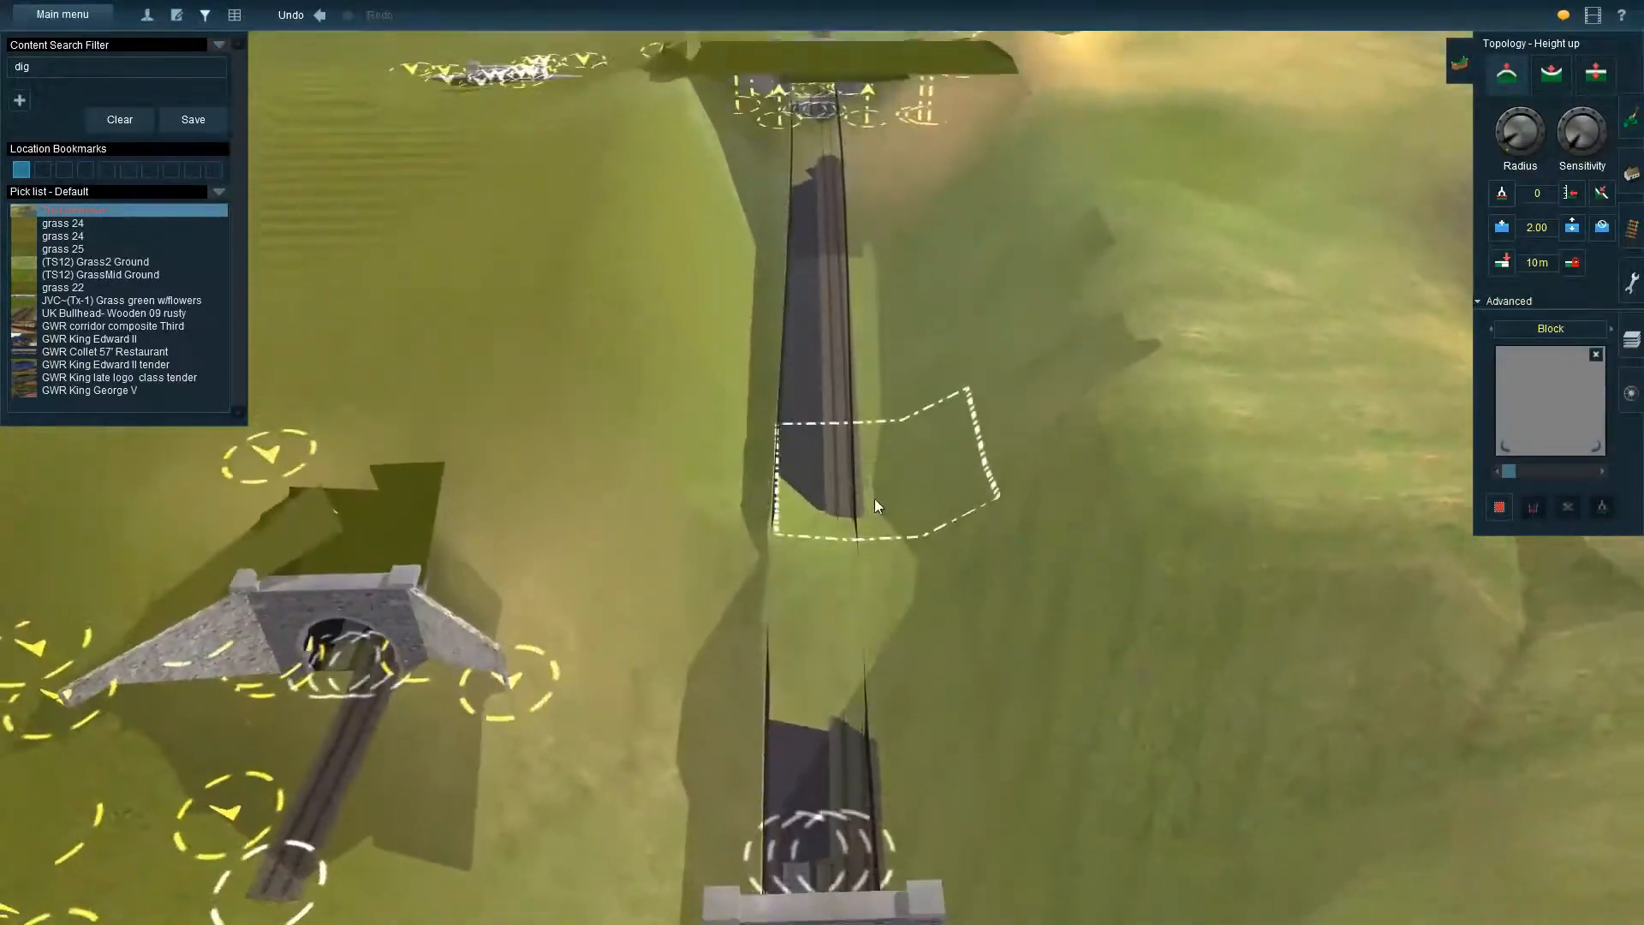
{"action": "left_click_drag", "start_coordinate": [797, 566], "coordinate": [976, 561]}
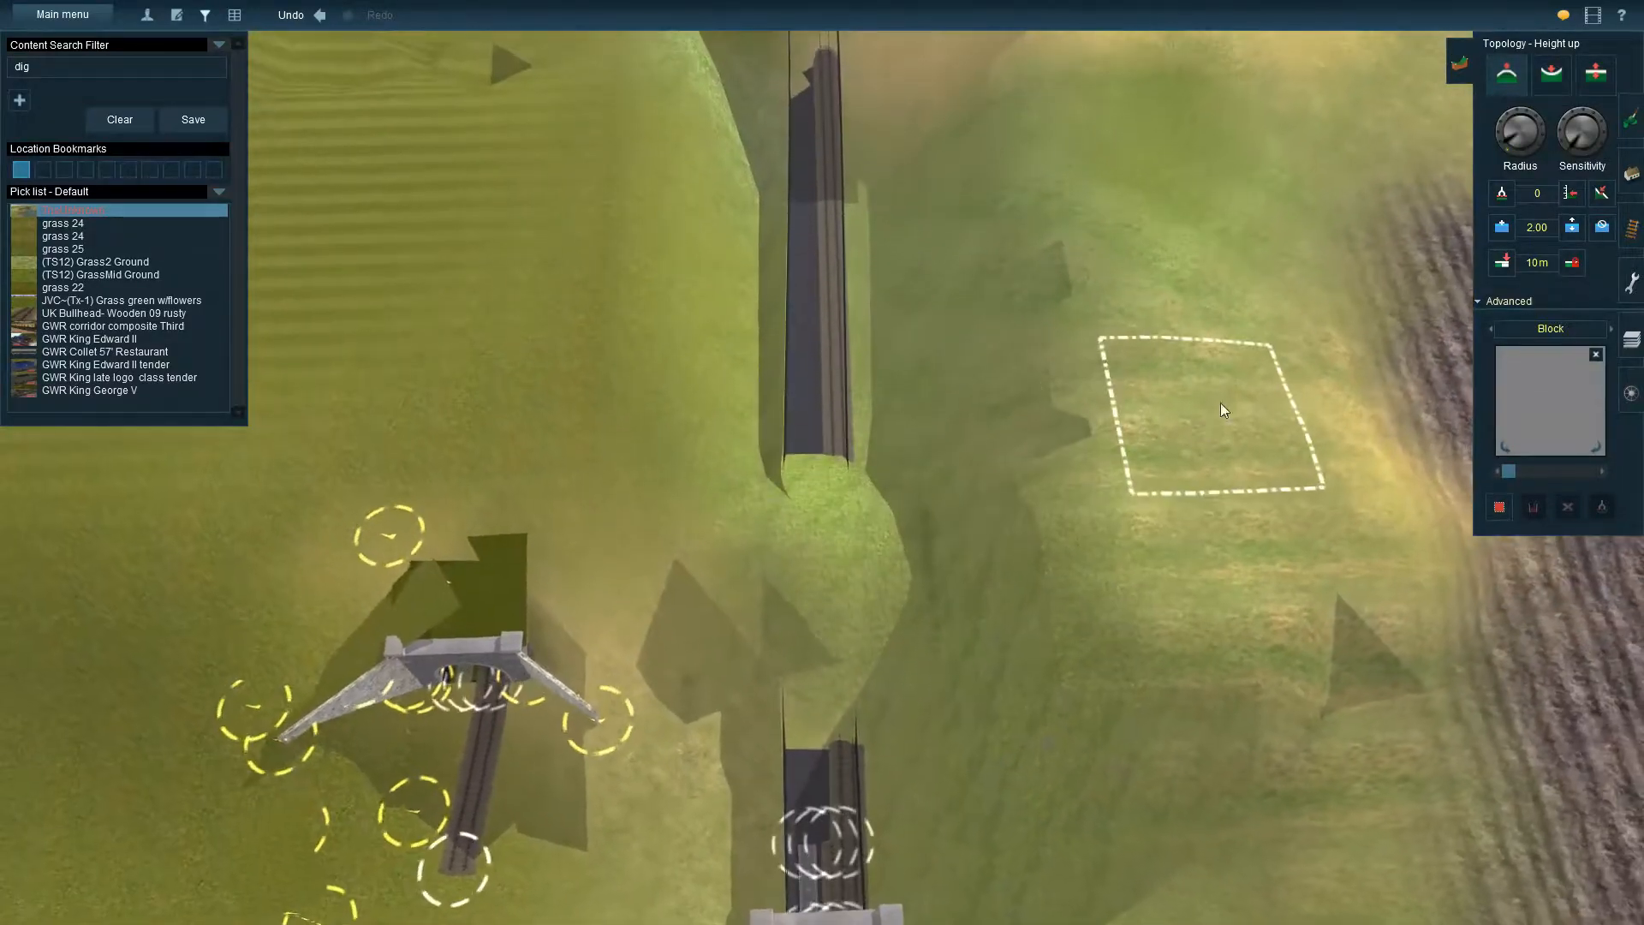
Level the ground along the covered track to height 0 with Use height, a larger radius and the brush shape None
{"action": "left_click", "coordinate": [1576, 199]}
{"action": "mouse_move", "coordinate": [810, 471]}
{"action": "left_mouse_down"}
{"action": "mouse_move", "coordinate": [814, 675]}
{"action": "mouse_move", "coordinate": [819, 423]}
{"action": "mouse_move", "coordinate": [730, 587]}
{"action": "left_mouse_up"}
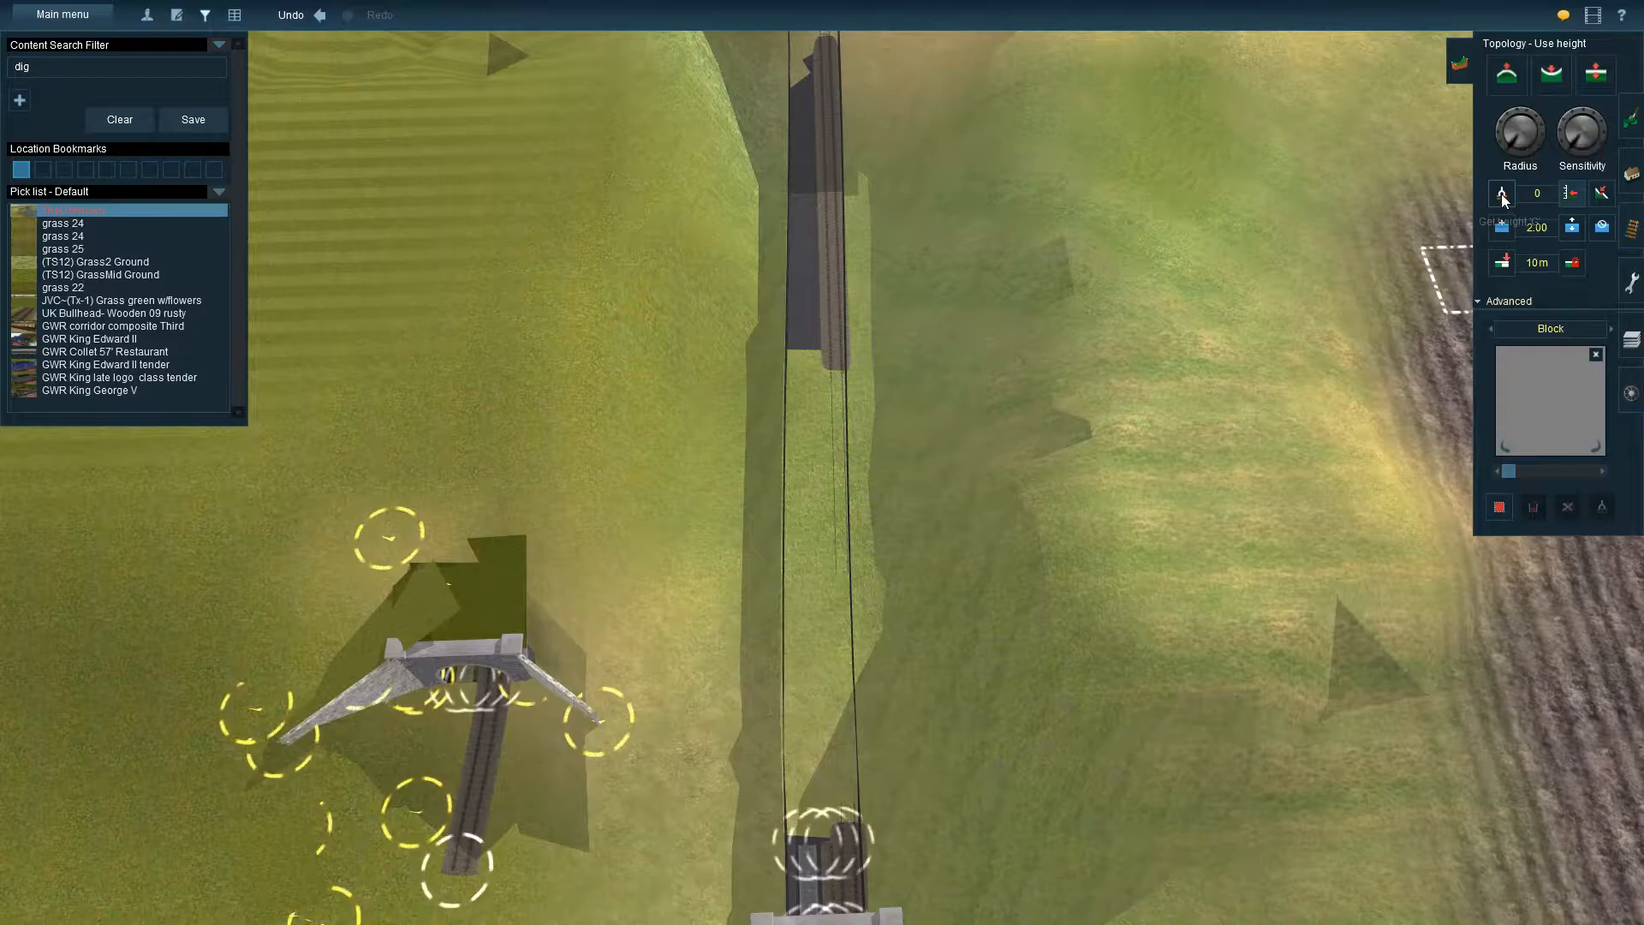
{"action": "left_click", "coordinate": [1550, 329]}
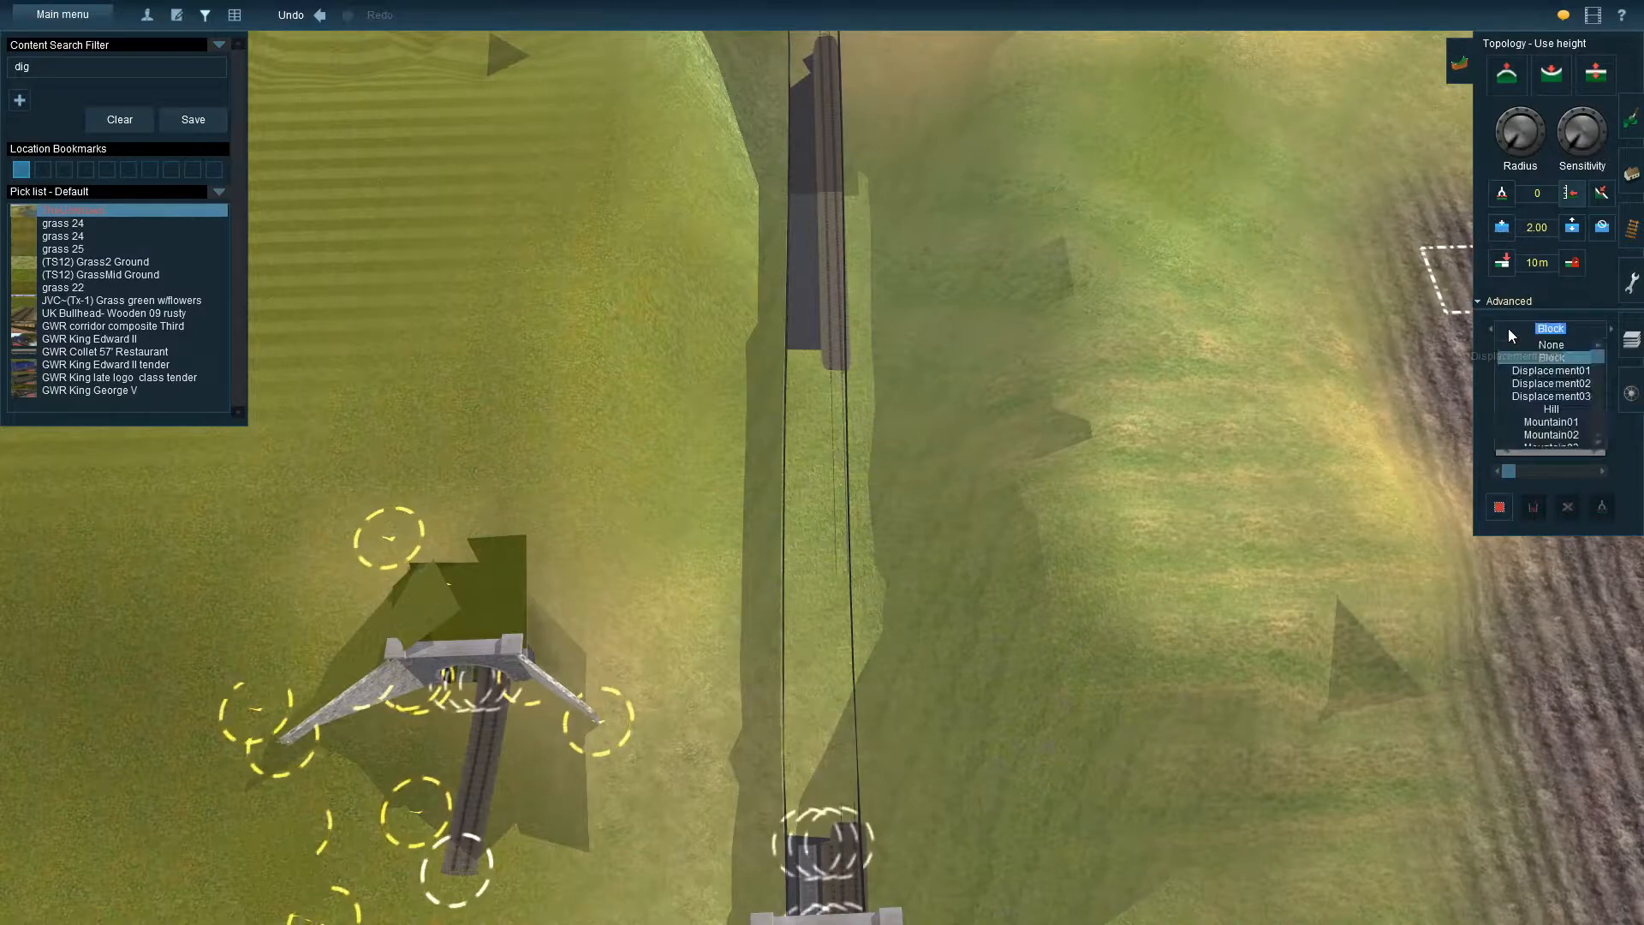
{"action": "left_click", "coordinate": [1551, 344]}
{"action": "left_click", "coordinate": [1503, 137]}
{"action": "left_click", "coordinate": [816, 463]}
{"action": "mouse_move", "coordinate": [818, 469]}
{"action": "left_mouse_down"}
{"action": "mouse_move", "coordinate": [917, 568]}
{"action": "mouse_move", "coordinate": [723, 576]}
{"action": "mouse_move", "coordinate": [753, 349]}
{"action": "mouse_move", "coordinate": [688, 724]}
{"action": "mouse_move", "coordinate": [820, 635]}
{"action": "mouse_move", "coordinate": [896, 785]}
{"action": "mouse_move", "coordinate": [825, 846]}
{"action": "mouse_move", "coordinate": [734, 769]}
{"action": "mouse_move", "coordinate": [793, 500]}
{"action": "mouse_move", "coordinate": [799, 316]}
{"action": "mouse_move", "coordinate": [800, 784]}
{"action": "mouse_move", "coordinate": [827, 776]}
{"action": "left_mouse_up"}
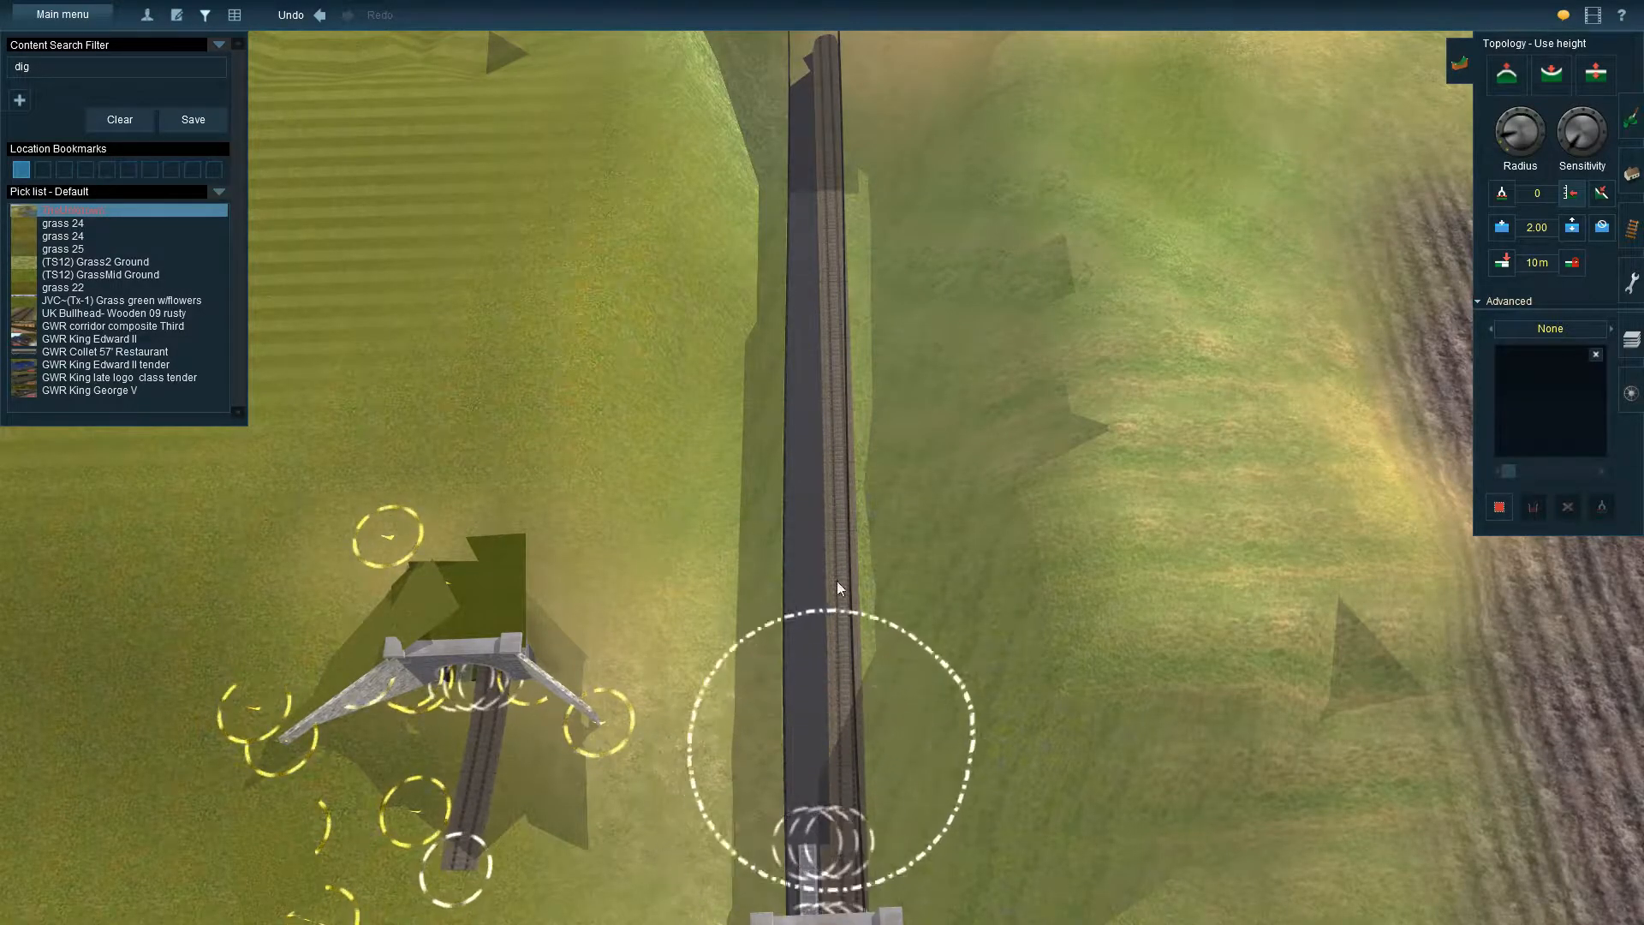
Examine the cleared bore from the new portal through to the grass-covered section and stone portal at the tunnel's far end
{"action": "key", "text": "Down"}
{"action": "key", "text": "Down"}
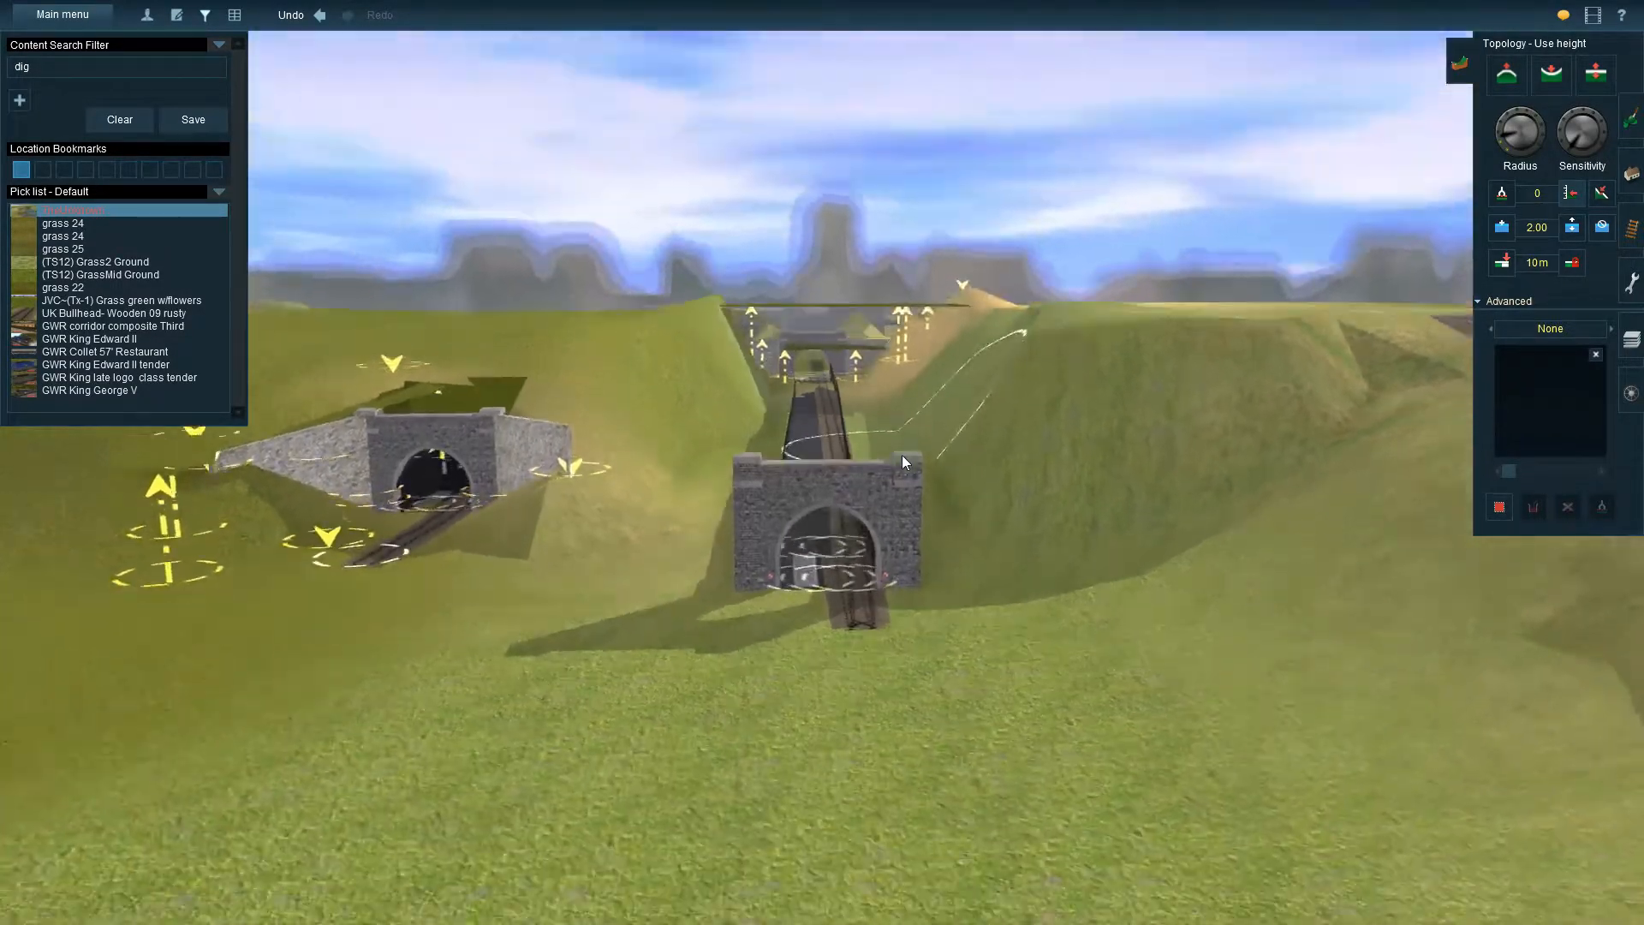
{"action": "key", "text": "Up"}
{"action": "right_click", "coordinate": [790, 327]}
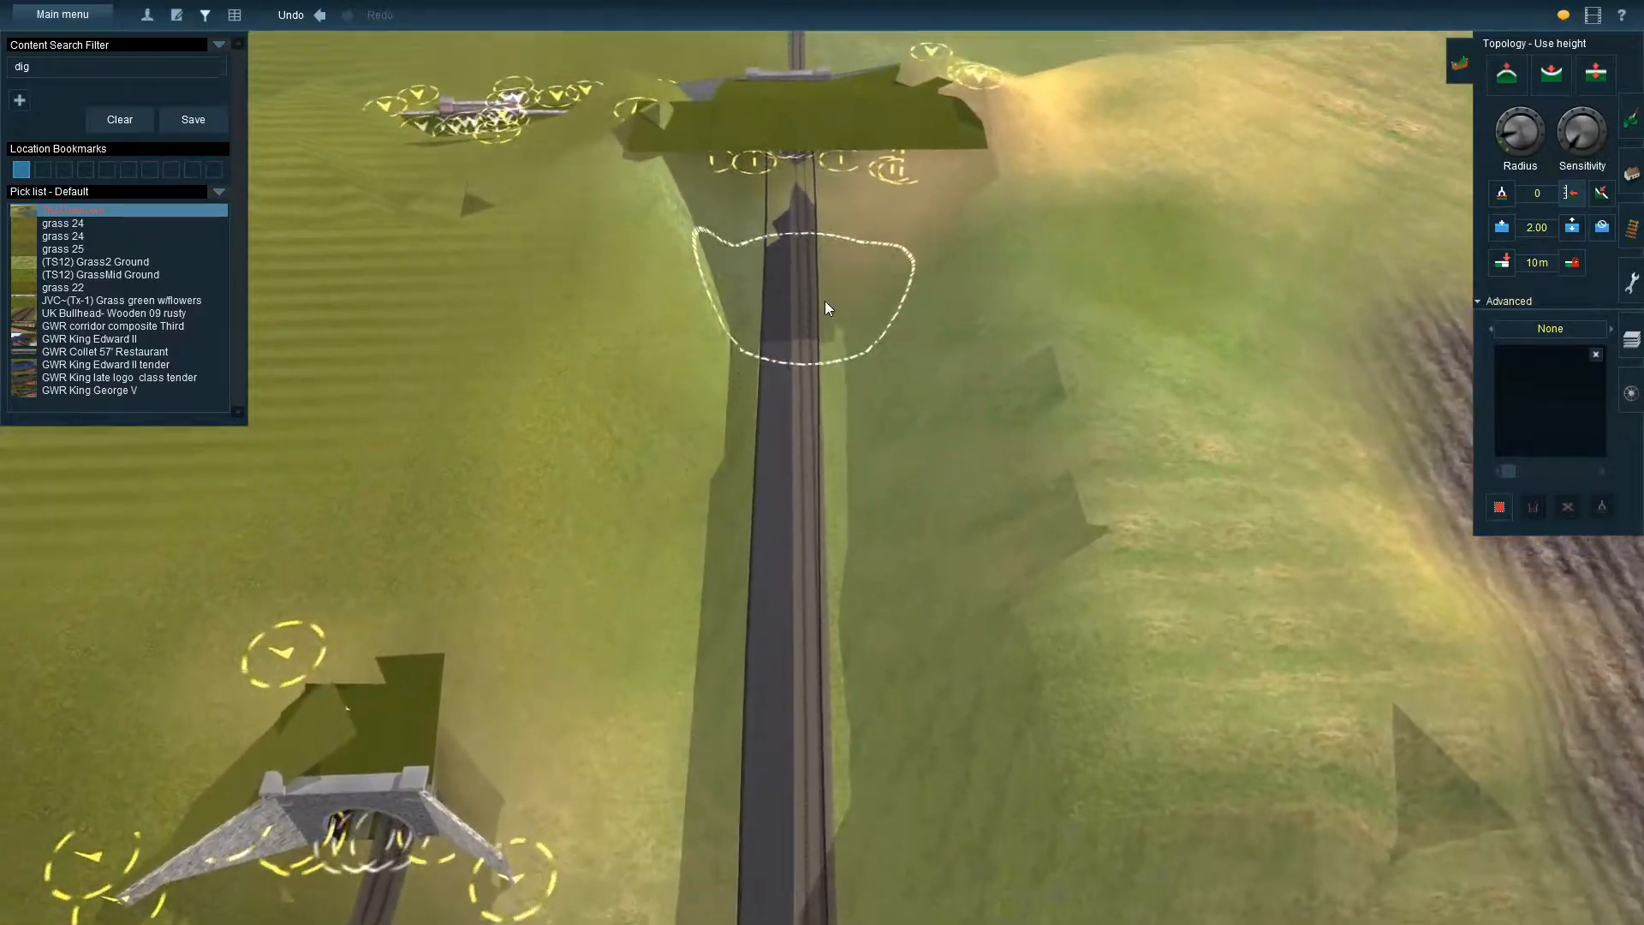
{"action": "right_click", "coordinate": [824, 298]}
{"action": "key", "text": "Right"}
{"action": "right_click", "coordinate": [1069, 425]}
{"action": "key", "text": "Right"}
{"action": "key", "text": "Up"}
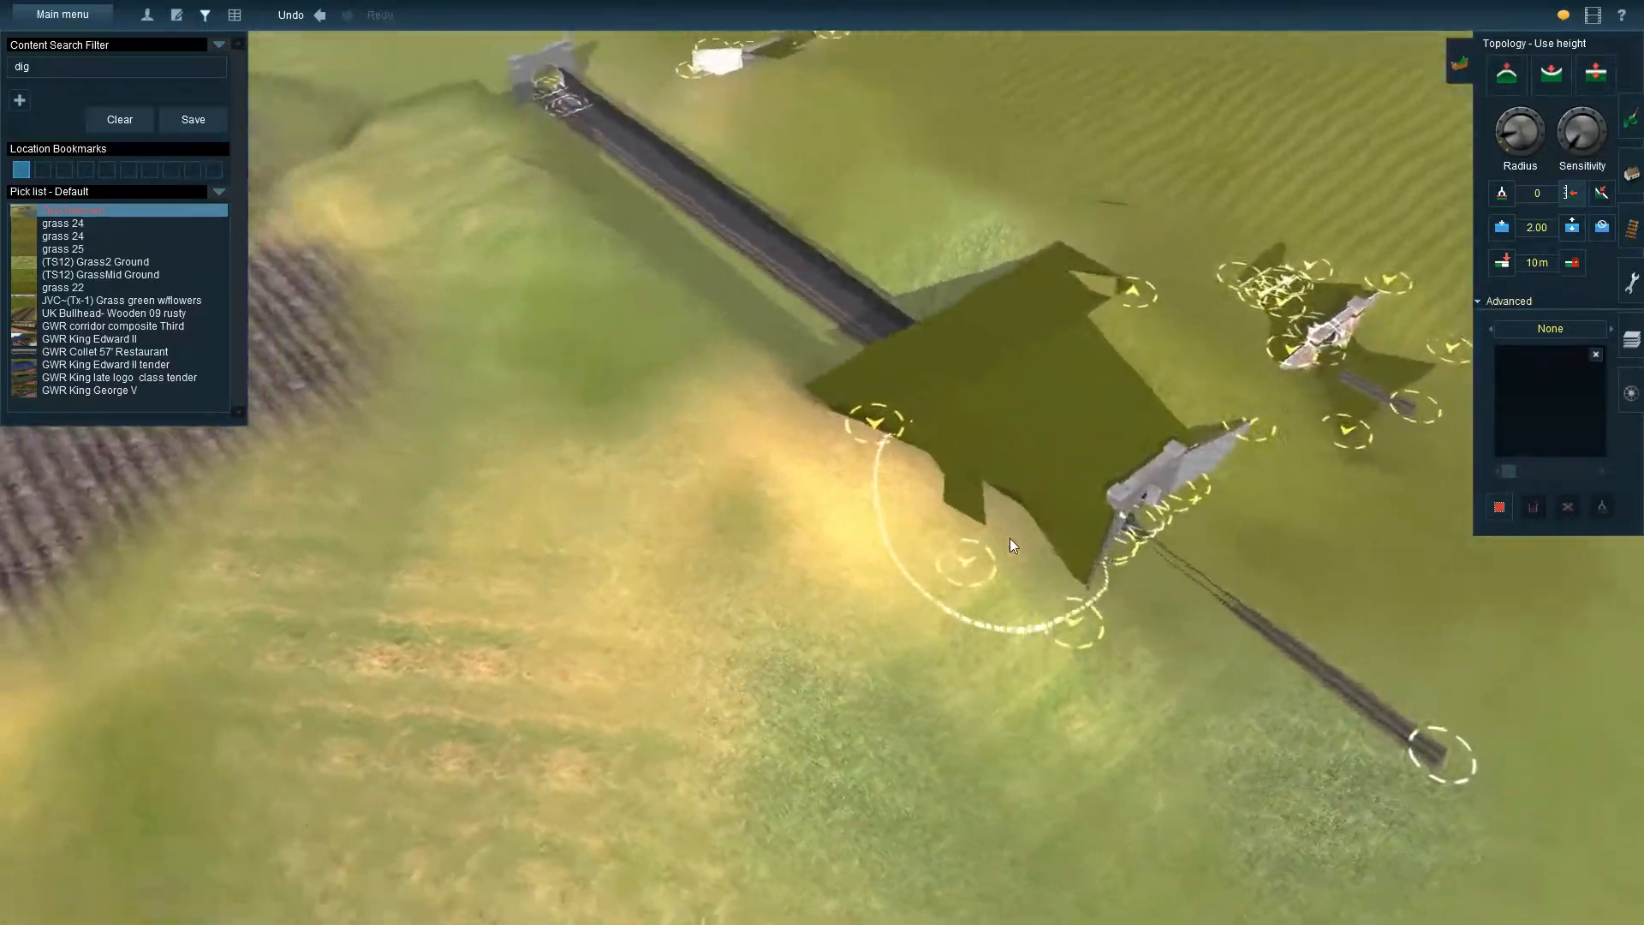
{"action": "right_click", "coordinate": [1003, 526]}
{"action": "key", "text": "Down"}
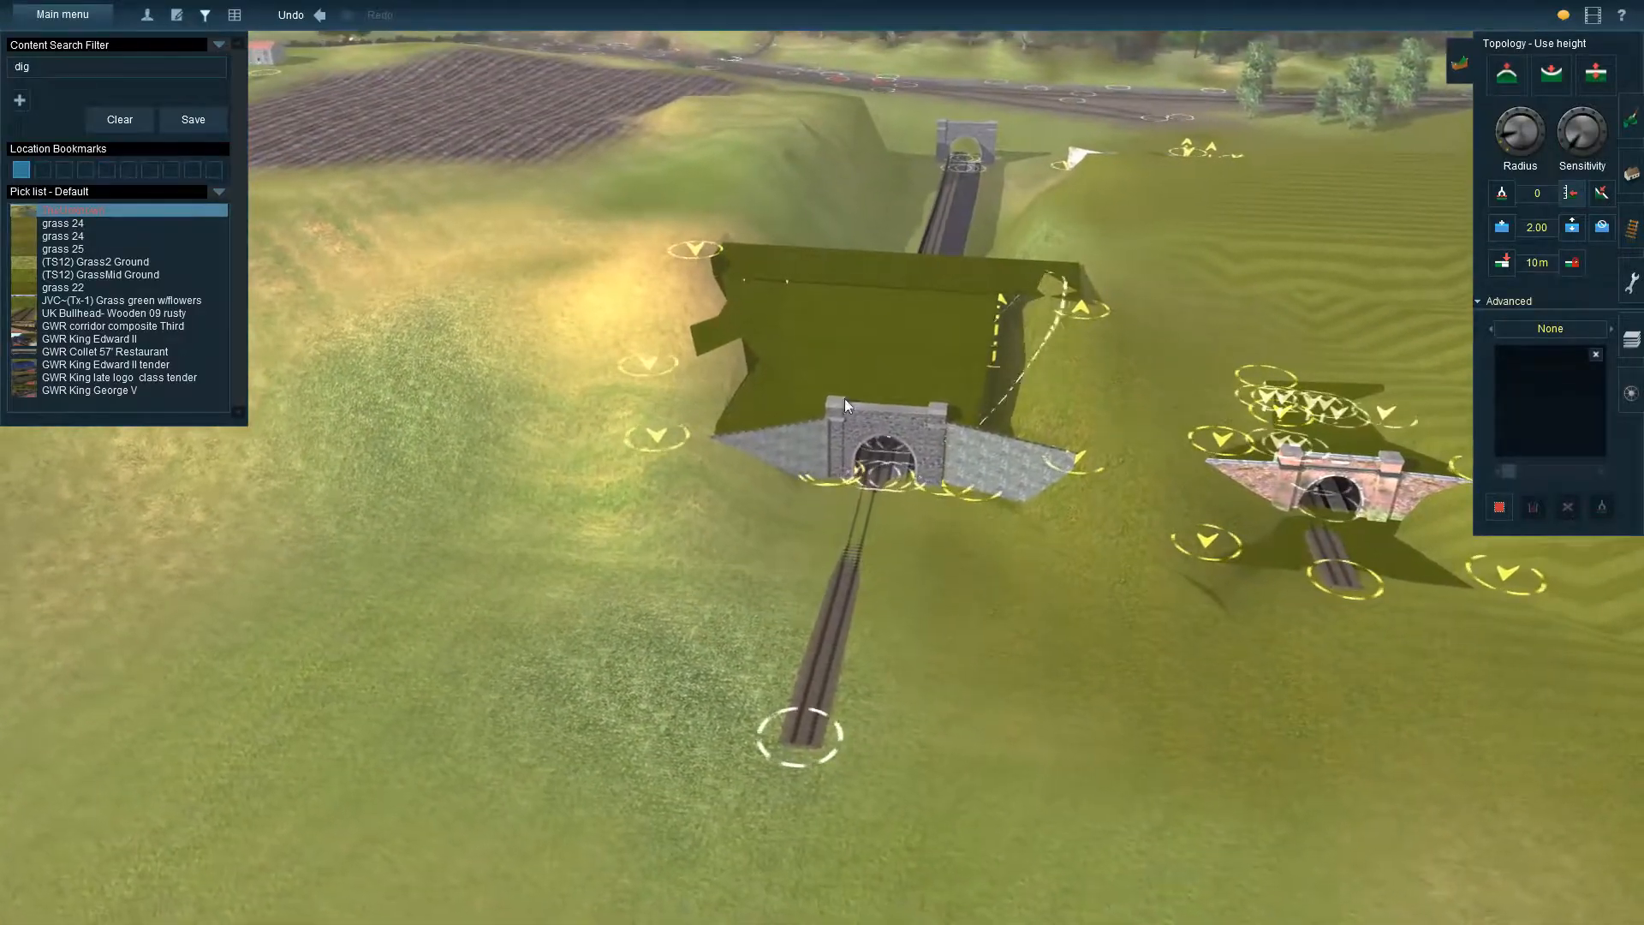
{"action": "key", "text": "Up"}
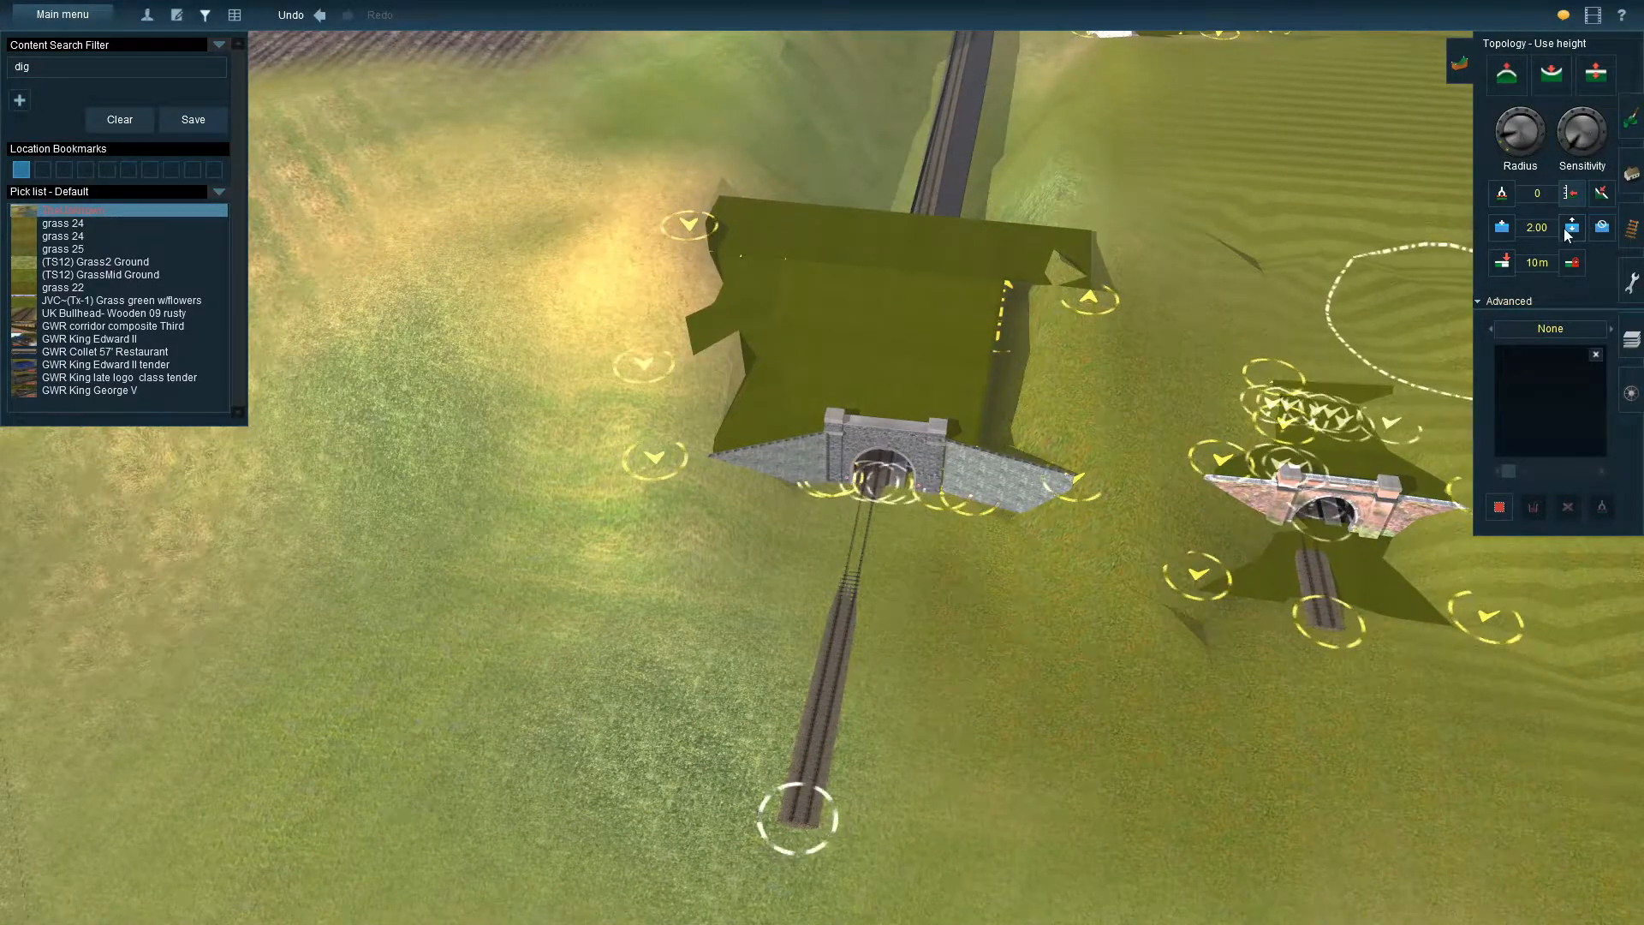
Pick up the UK Tunnel Grass Spline beside the grass cover at the tunnel's far end for placement
{"action": "left_click", "coordinate": [1631, 174]}
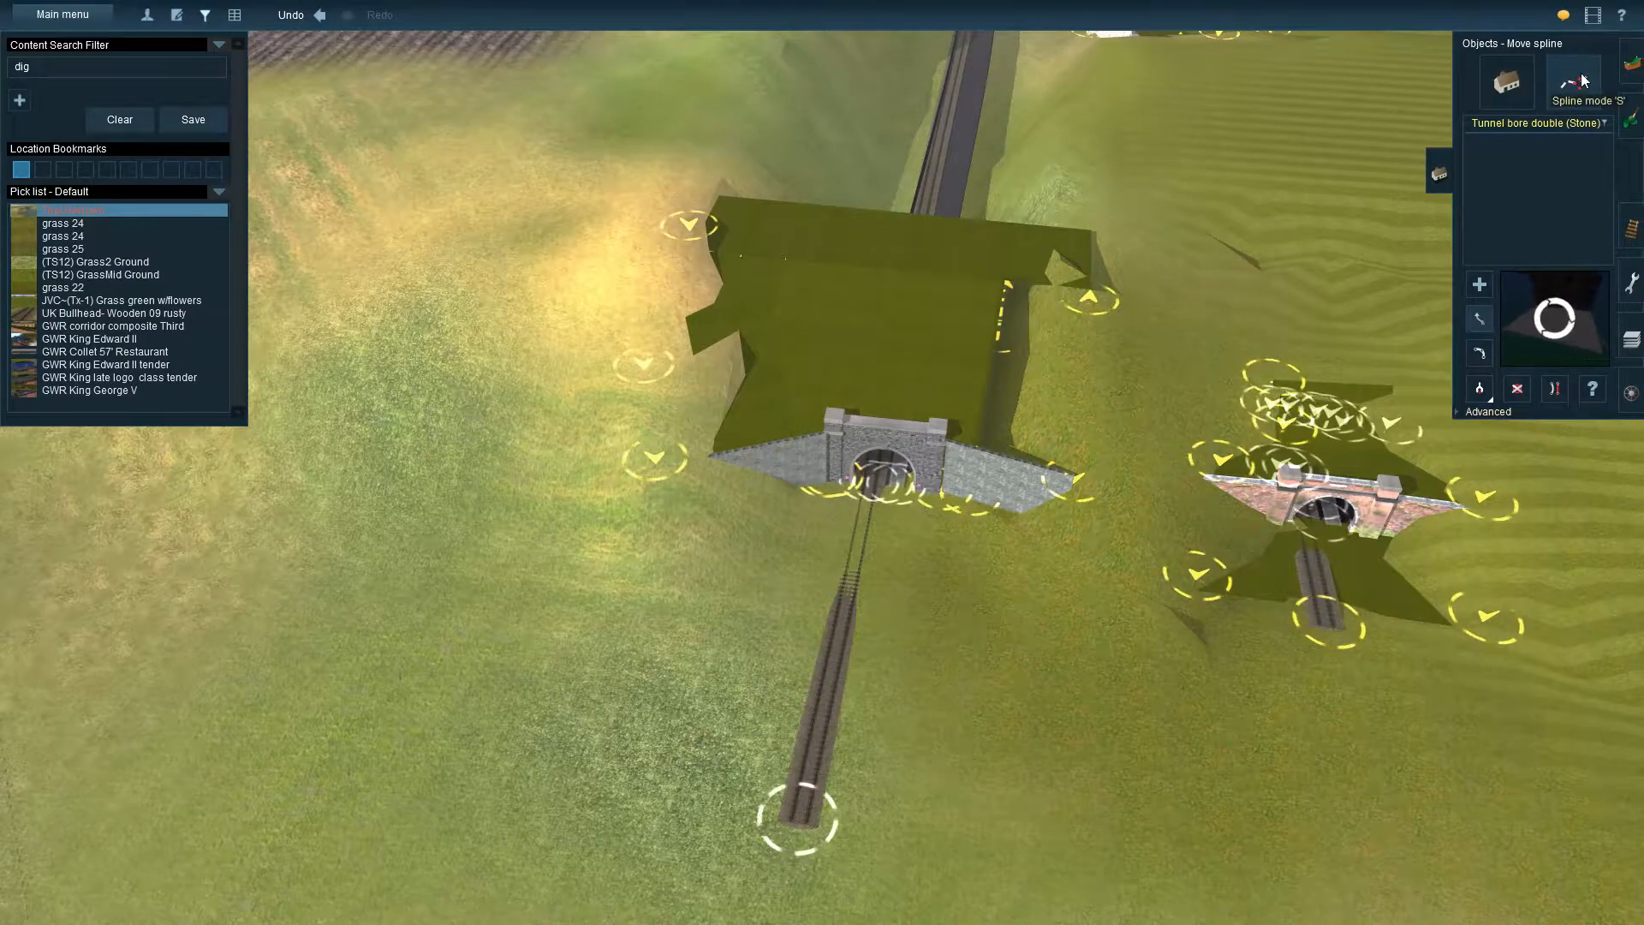
{"action": "left_click", "coordinate": [1481, 389]}
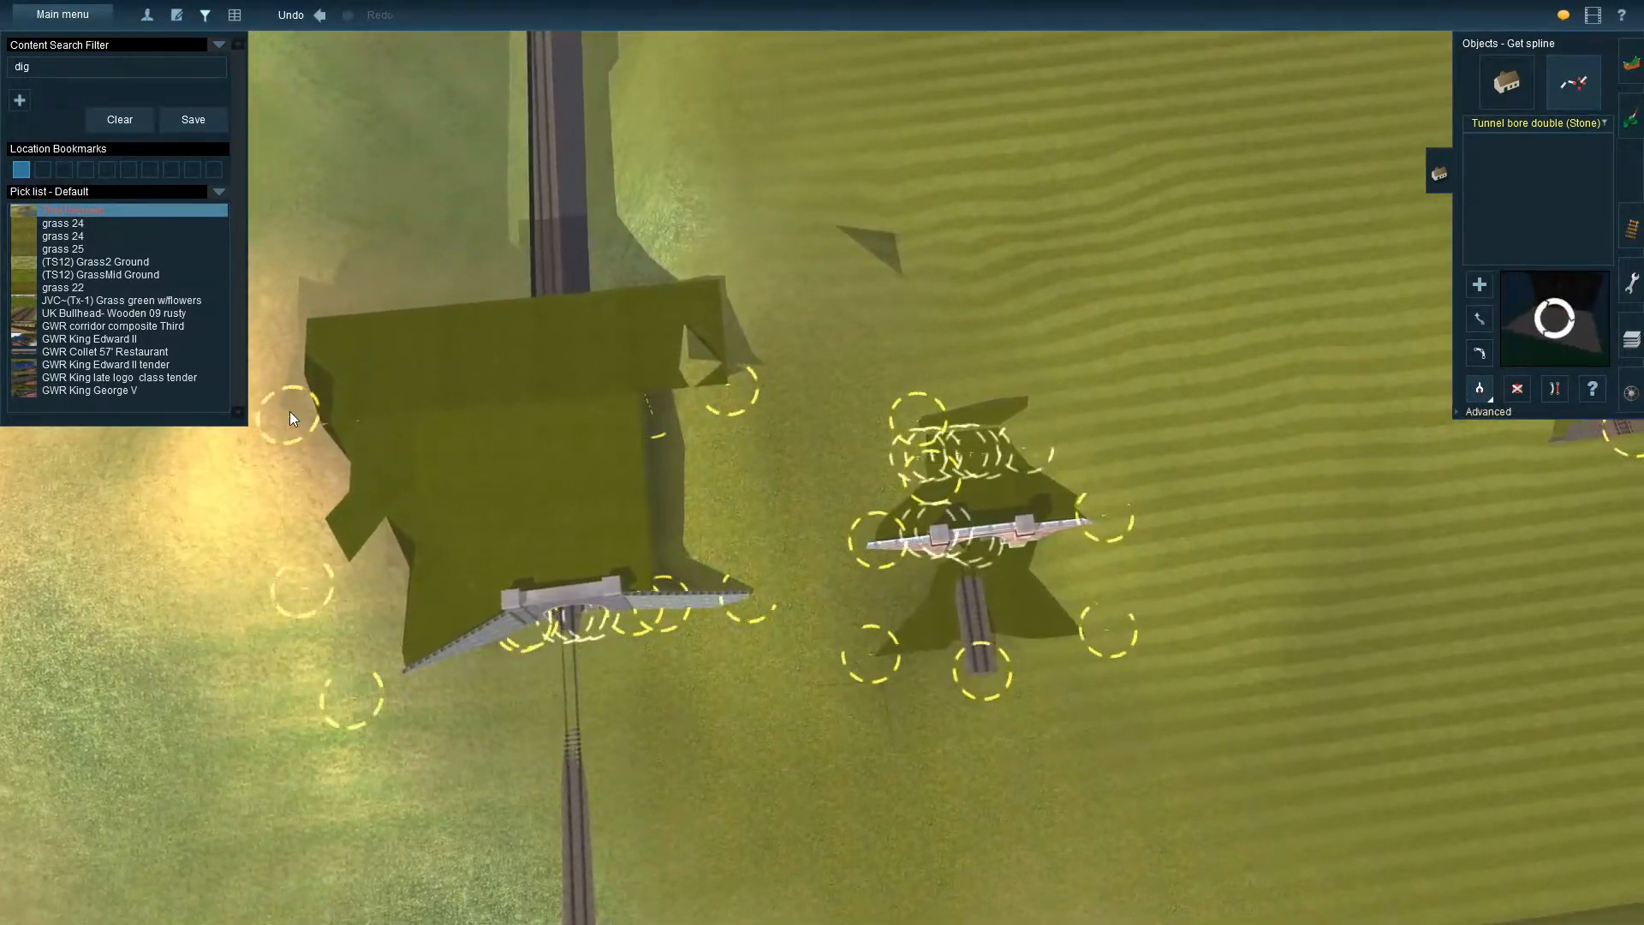
{"action": "left_click", "coordinate": [289, 411]}
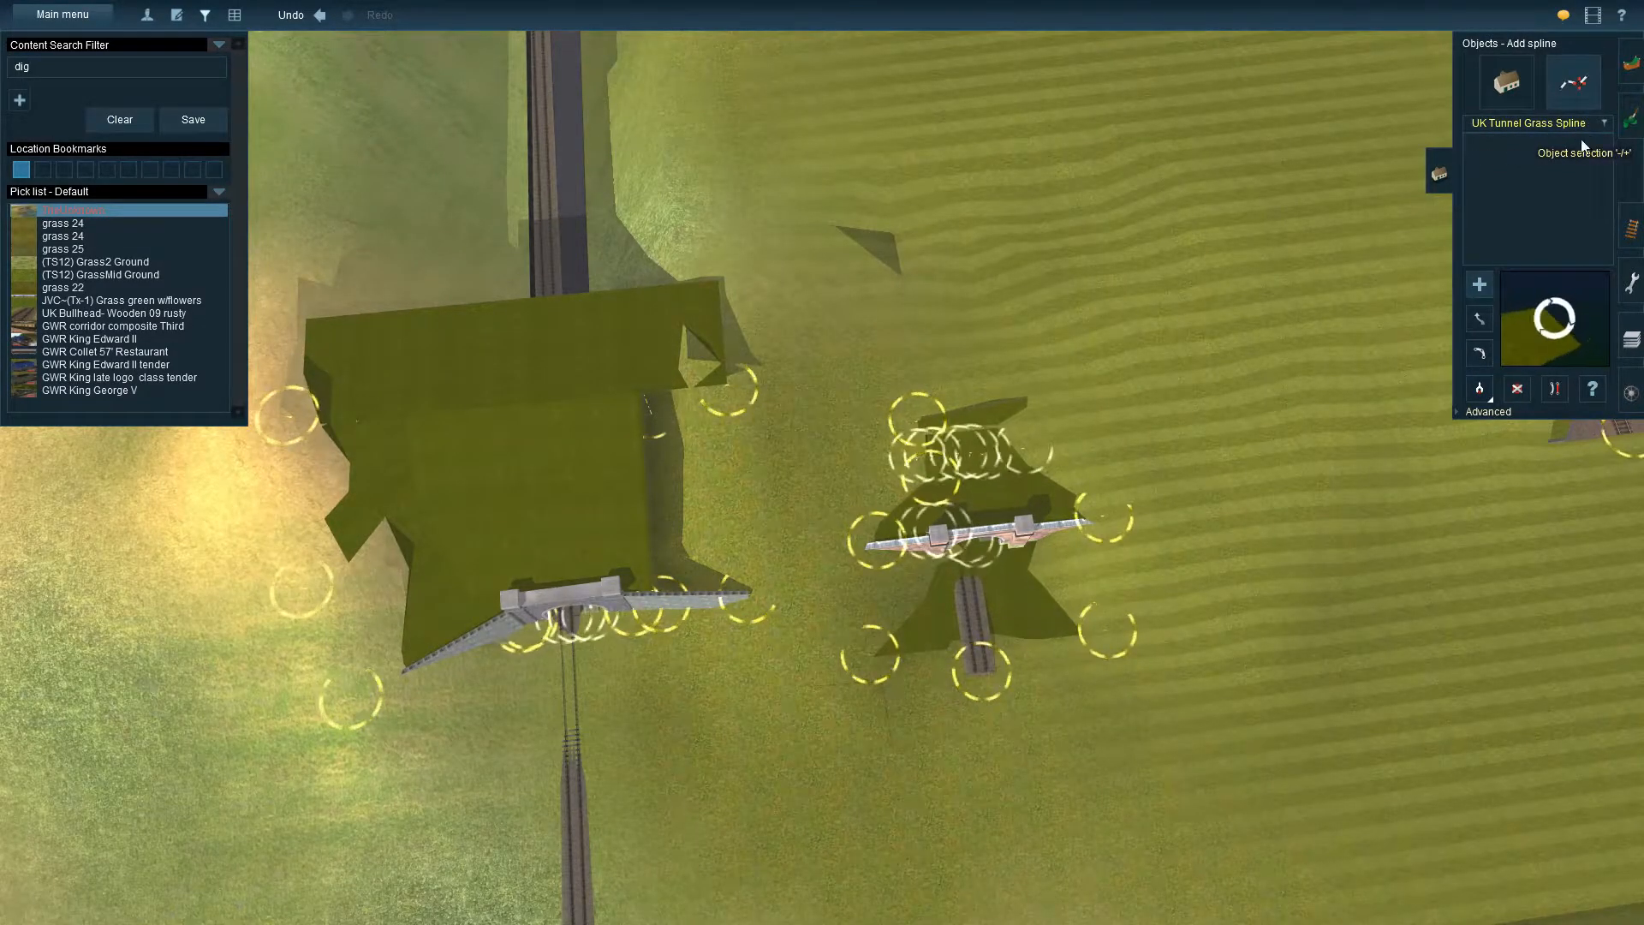
{"action": "right_click", "coordinate": [856, 411]}
{"action": "right_click_drag", "start_coordinate": [704, 516], "coordinate": [783, 471]}
{"action": "right_click", "coordinate": [783, 470]}
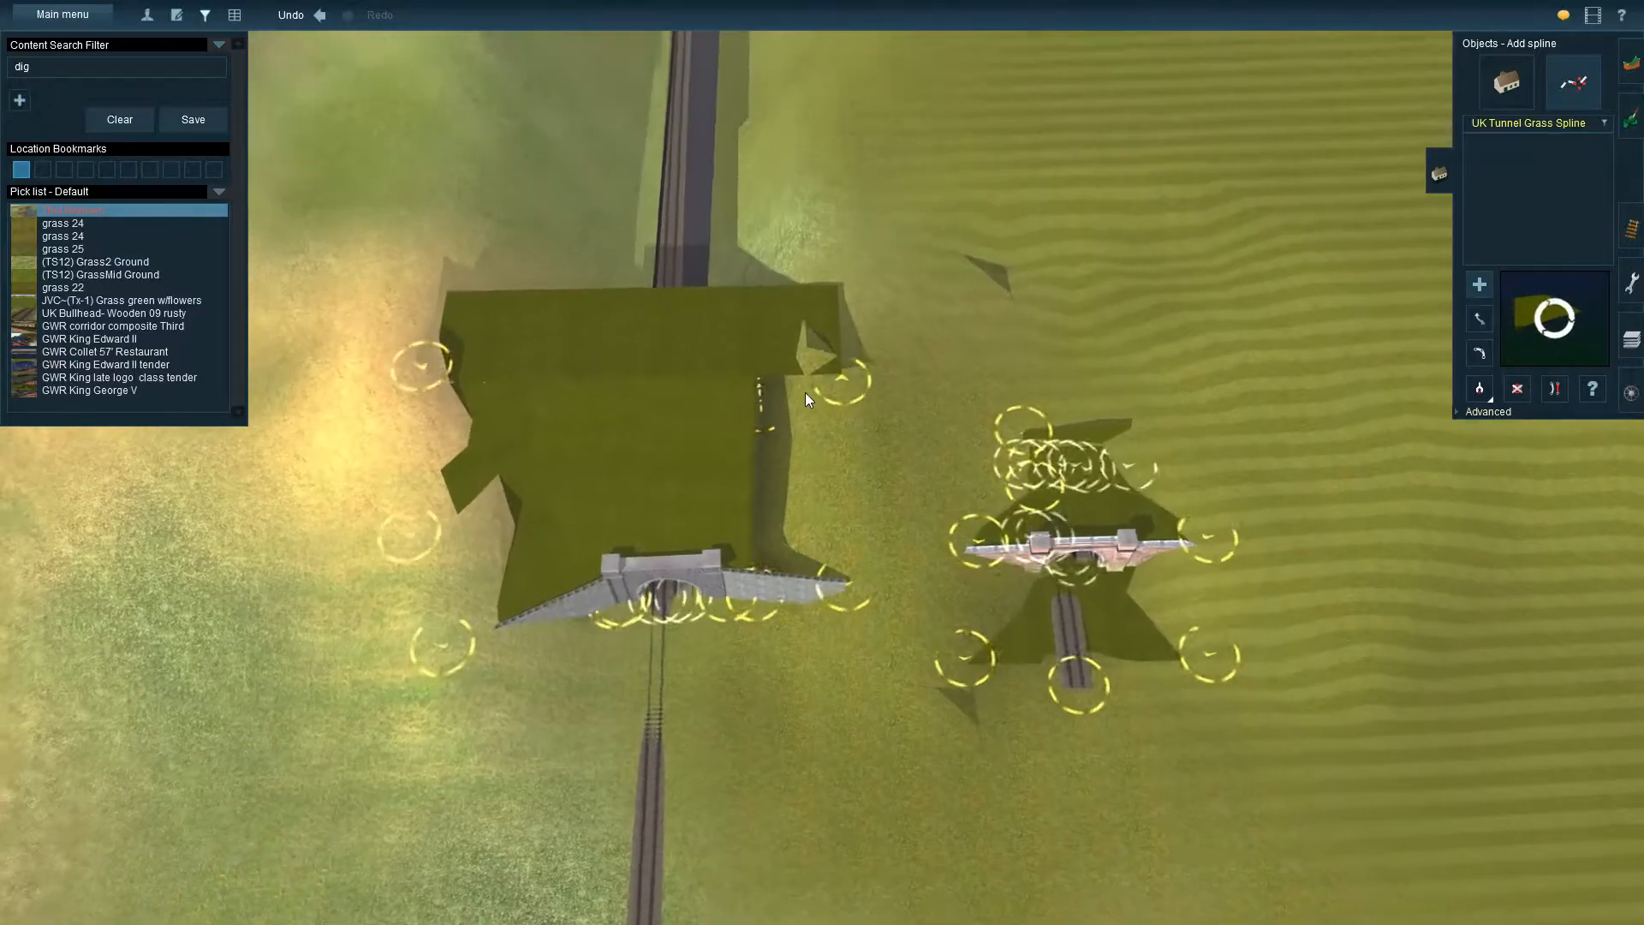
Place a short UK Tunnel Grass Spline on the open ground in front of the stone and brick tunnel portals
{"action": "right_click", "coordinate": [824, 411]}
{"action": "right_click_drag", "start_coordinate": [824, 517], "coordinate": [784, 390]}
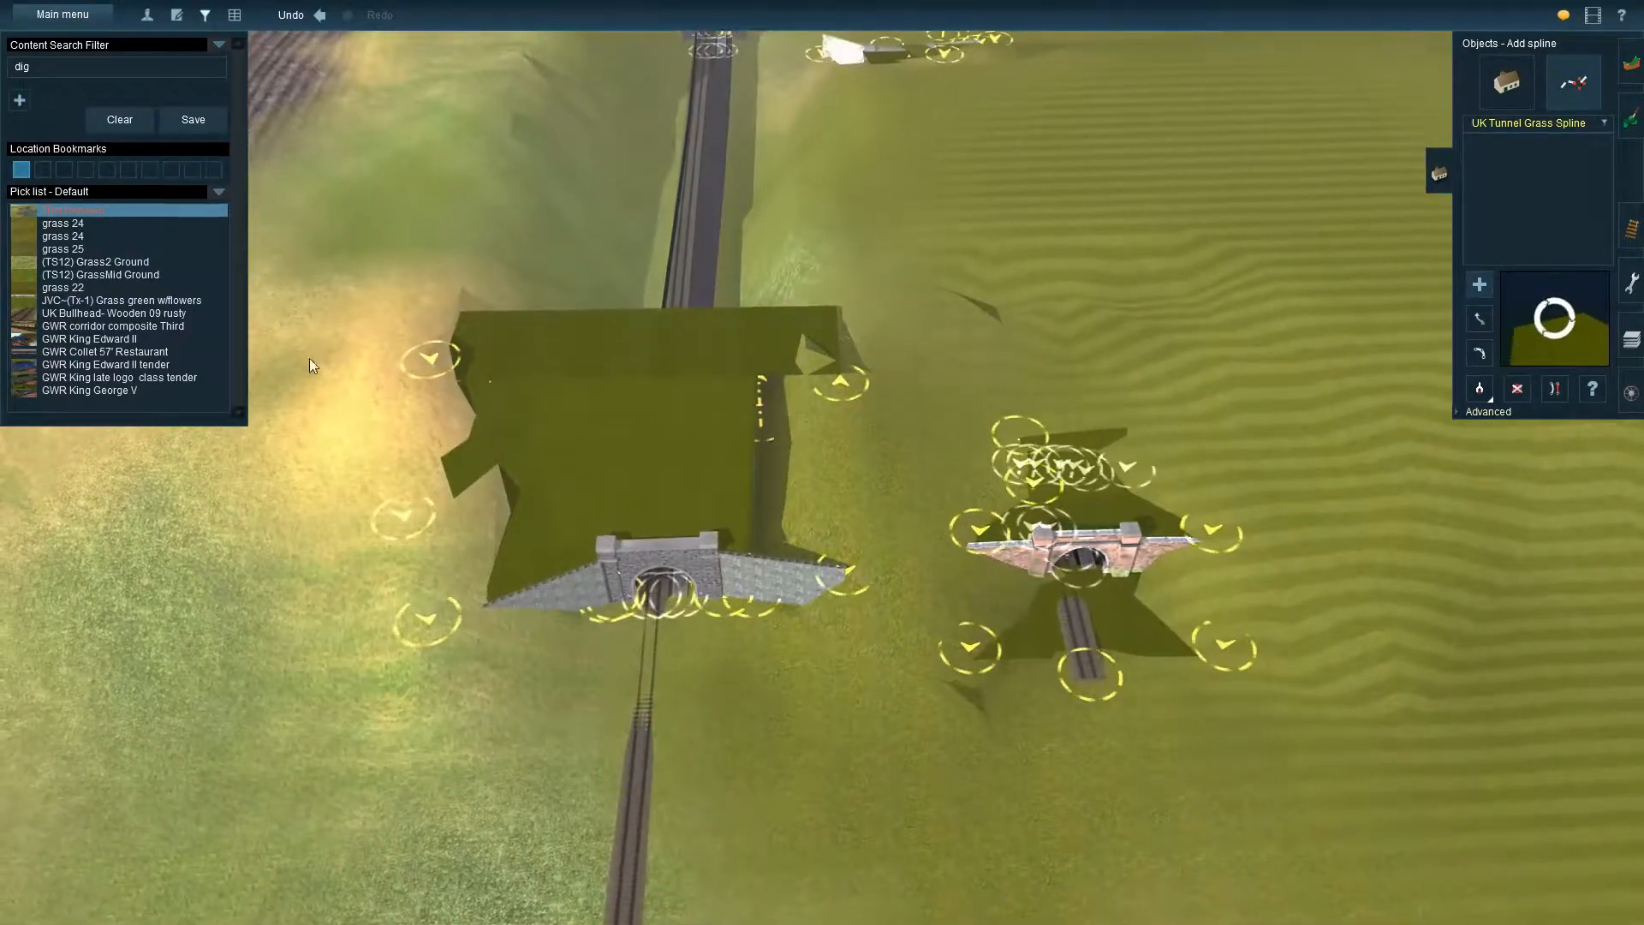
{"action": "right_click_drag", "start_coordinate": [916, 686], "coordinate": [994, 654]}
{"action": "left_click", "coordinate": [996, 653]}
{"action": "left_click", "coordinate": [757, 612]}
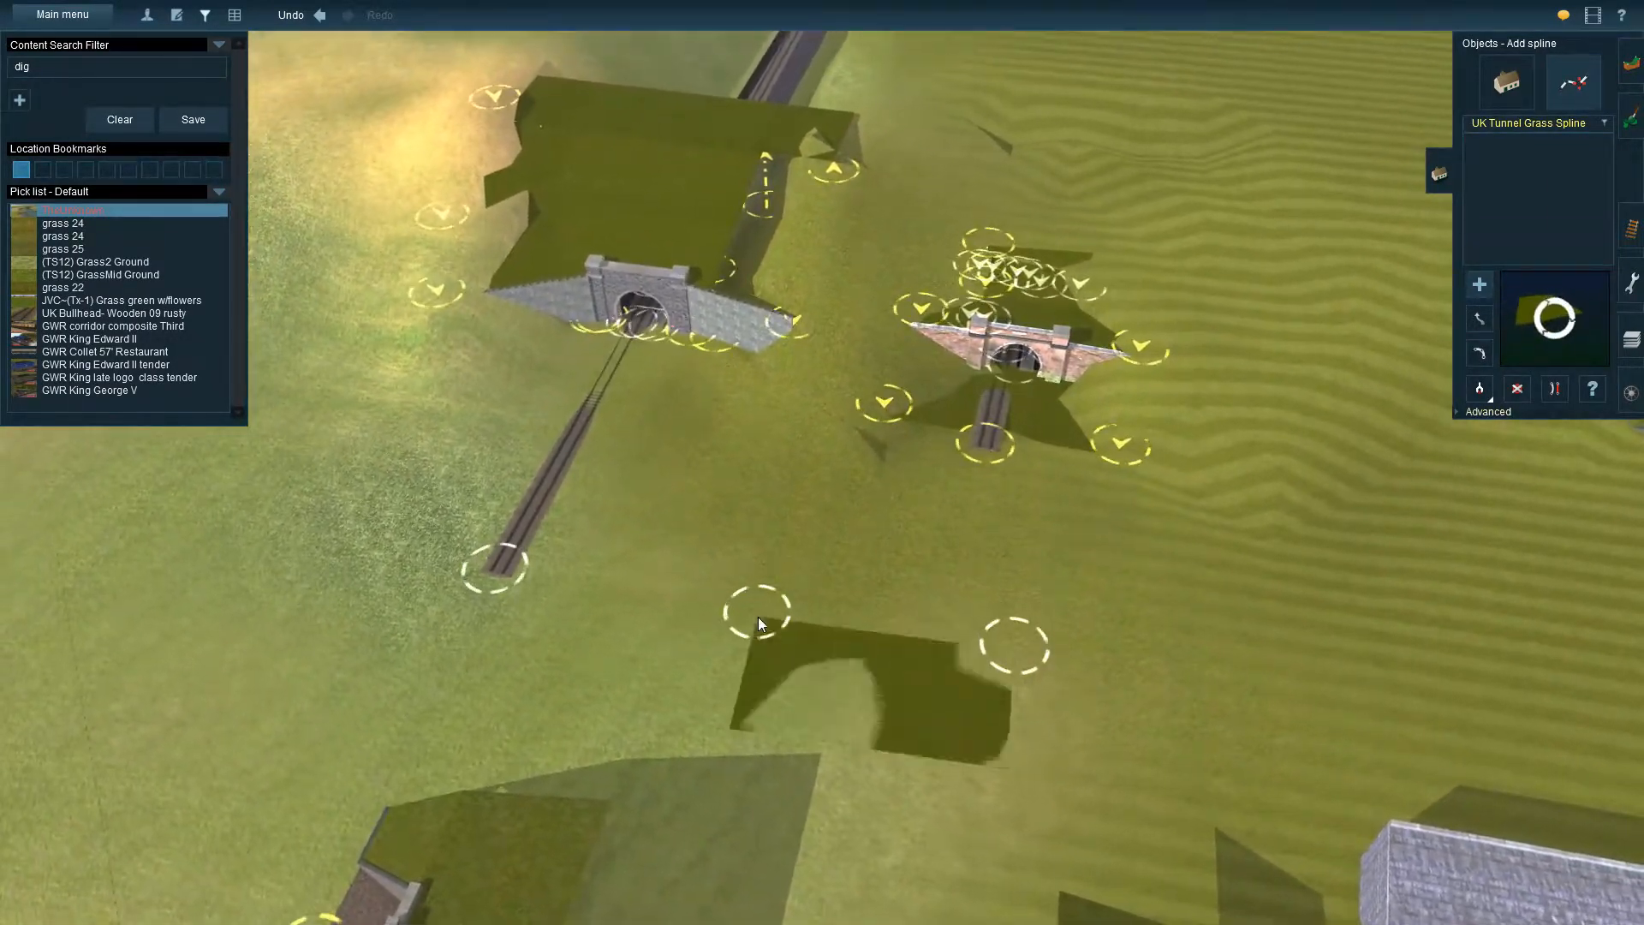
Raise one end of the new grass spline above the ground and move the spline's ends closer to the two portals
{"action": "left_click", "coordinate": [1456, 412]}
{"action": "left_click", "coordinate": [1480, 444]}
{"action": "left_click_drag", "start_coordinate": [988, 637], "coordinate": [1062, 122]}
{"action": "left_click", "coordinate": [1479, 319]}
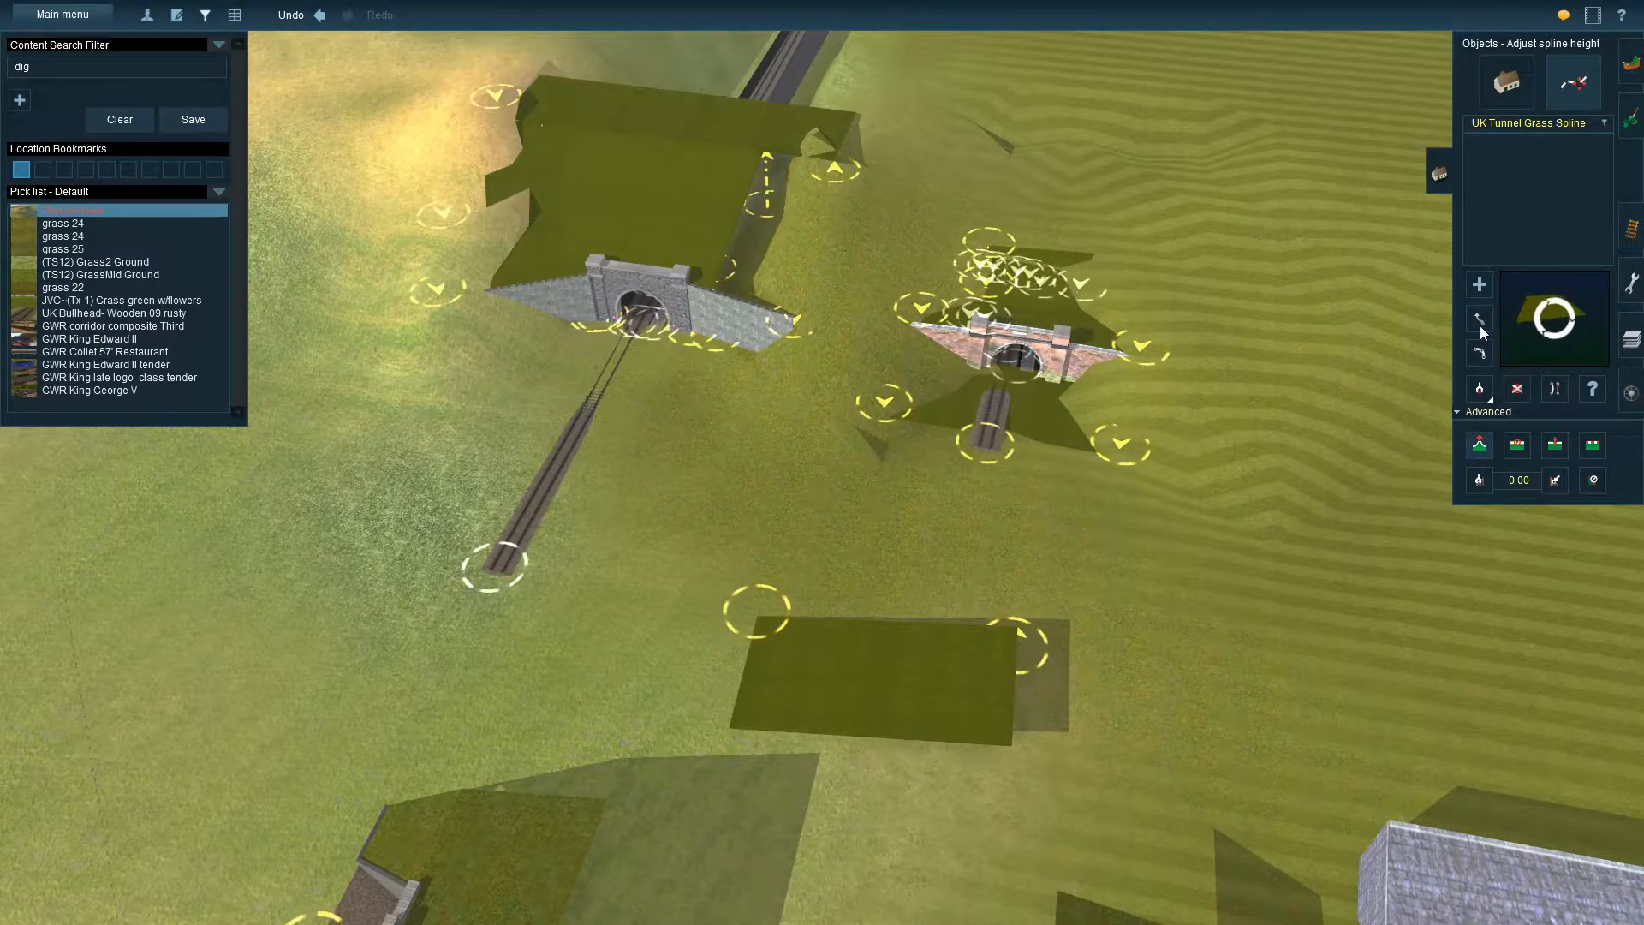
{"action": "left_click_drag", "start_coordinate": [1019, 644], "coordinate": [775, 454]}
{"action": "right_click_drag", "start_coordinate": [715, 454], "coordinate": [954, 286]}
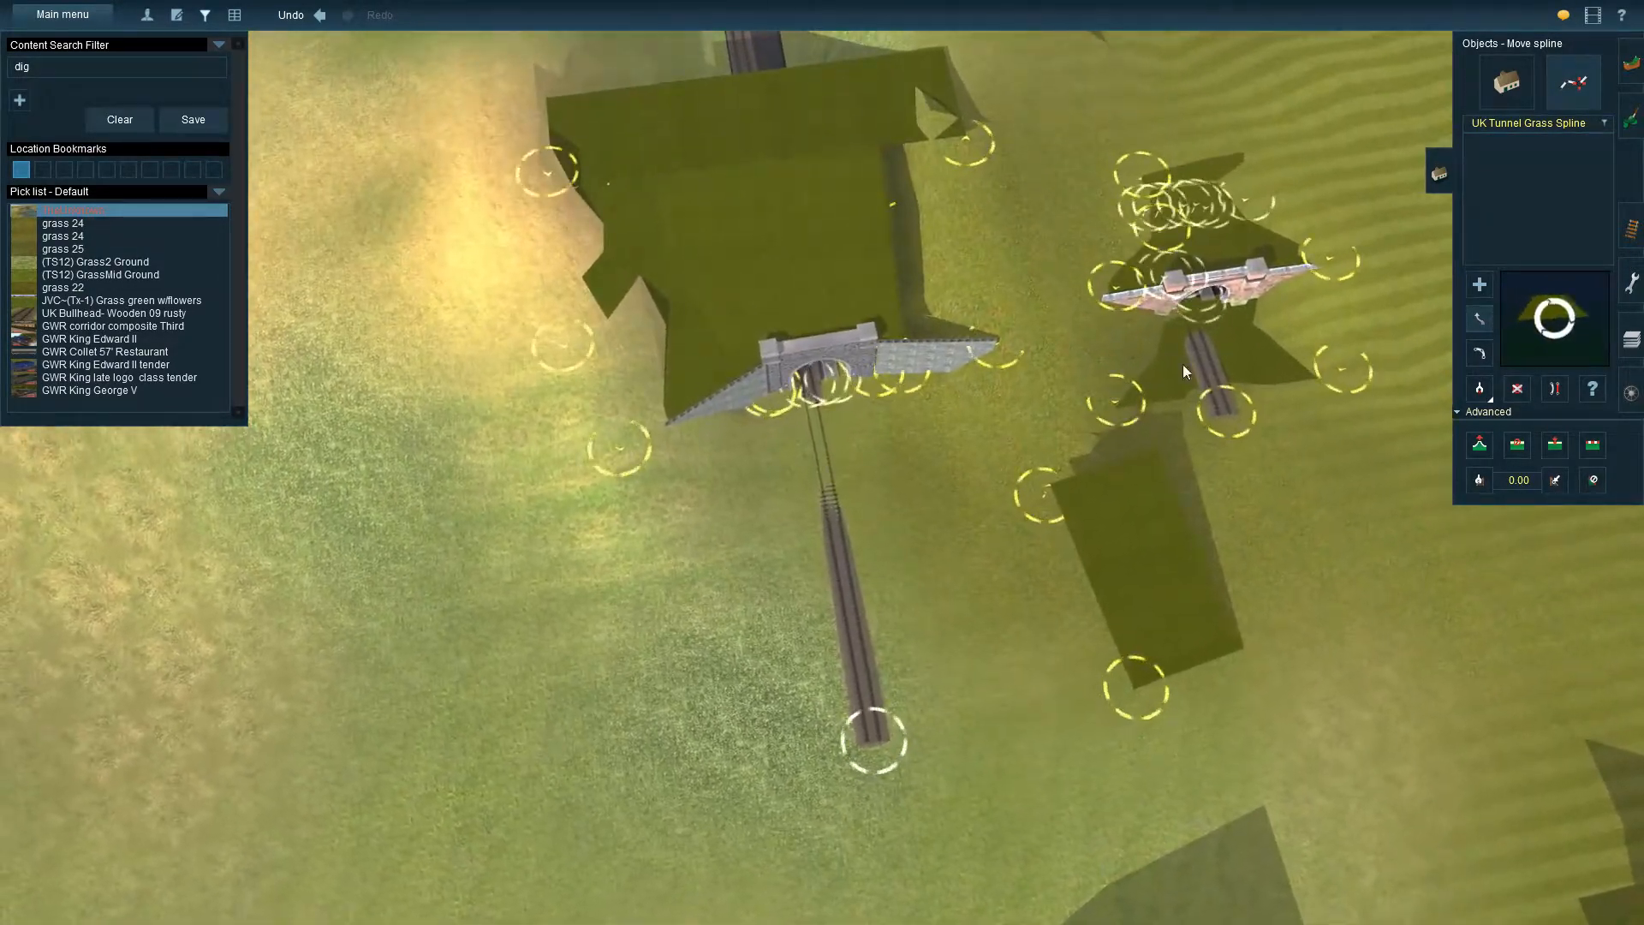
Raise the grass spline's vertices, one of them to about 16.4 m, and swing the spline towards the stone portal
{"action": "key", "text": "h"}
{"action": "left_click_drag", "start_coordinate": [1043, 482], "coordinate": [1153, 377]}
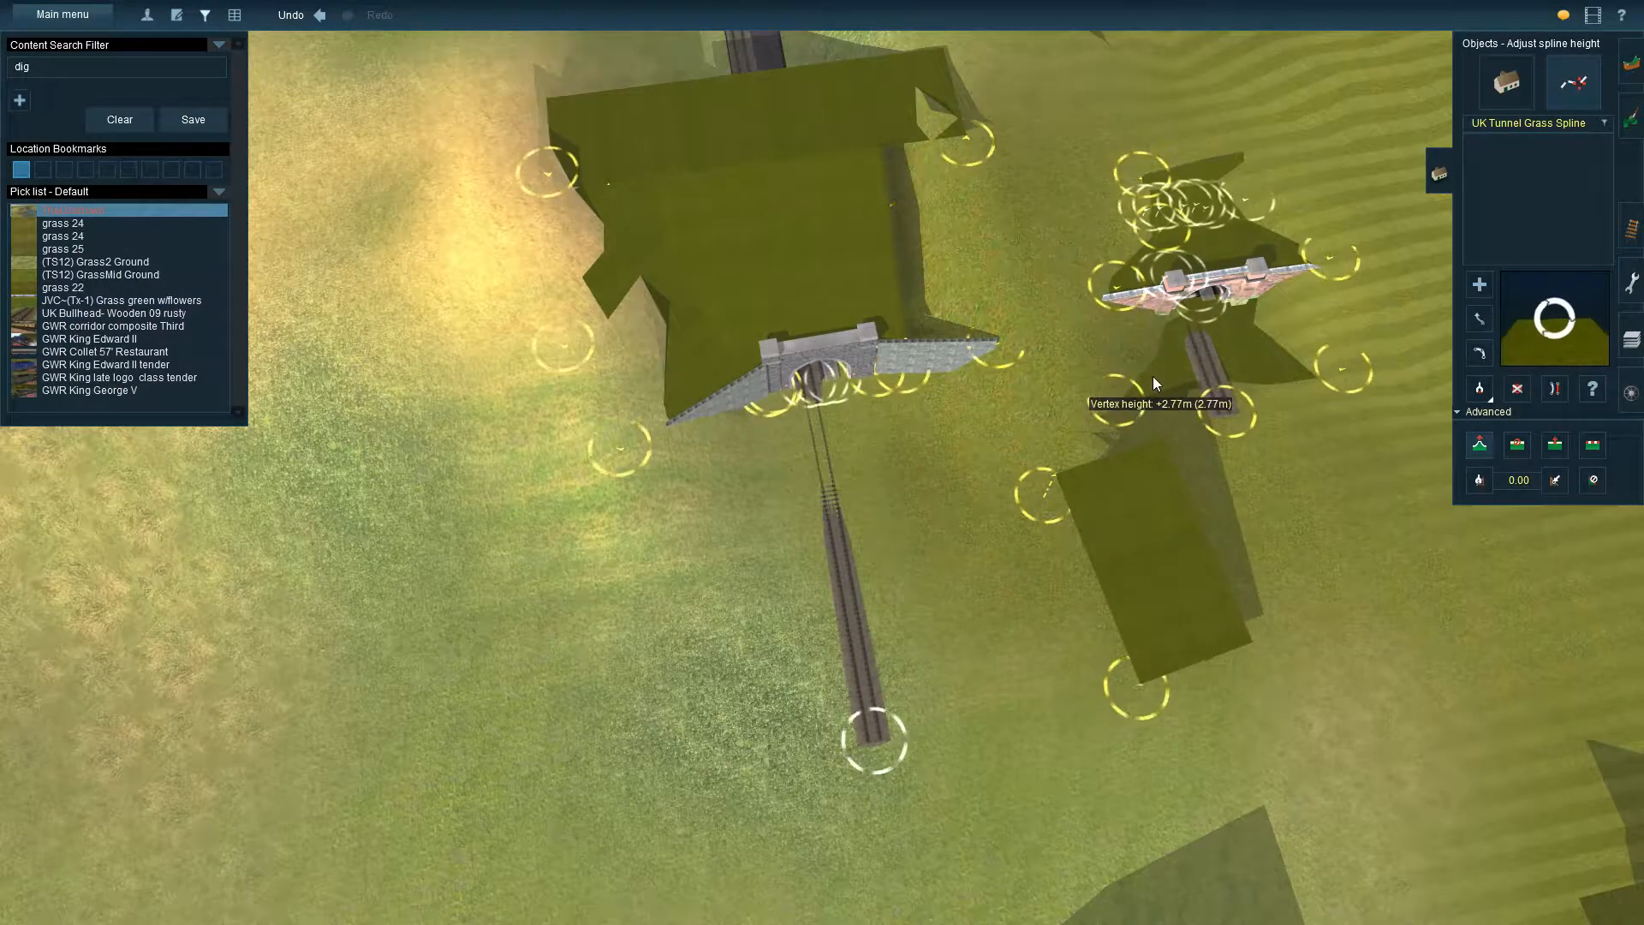
{"action": "left_click", "coordinate": [1481, 320]}
{"action": "left_click_drag", "start_coordinate": [1055, 497], "coordinate": [1132, 290]}
{"action": "left_click", "coordinate": [1480, 445]}
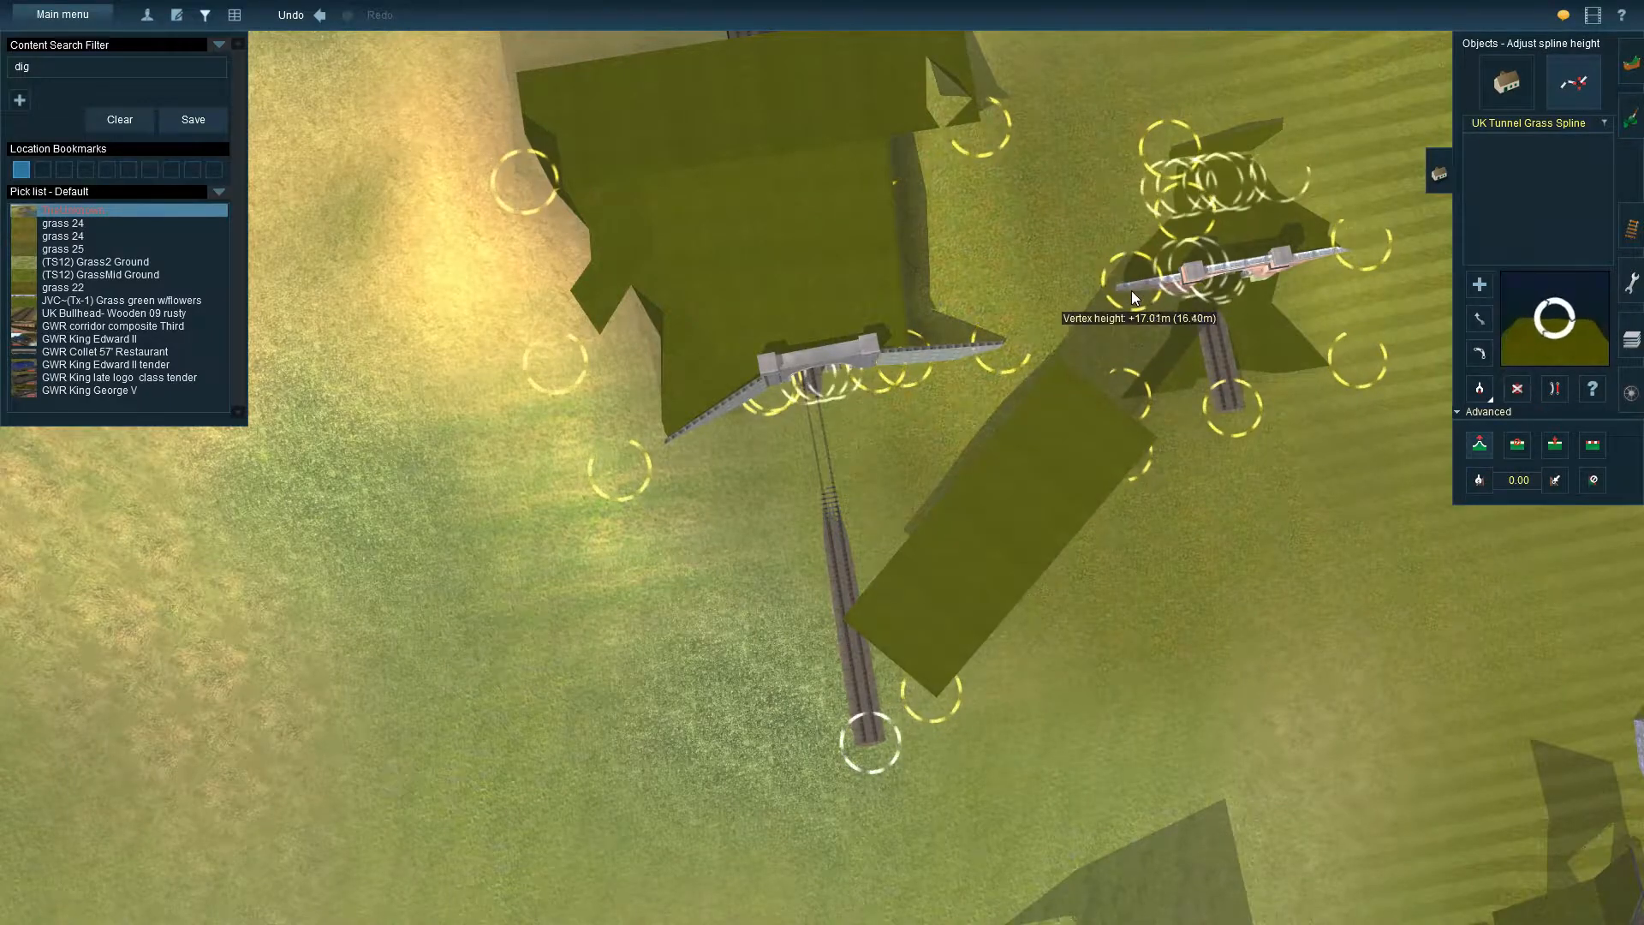
{"action": "left_click_drag", "start_coordinate": [1137, 454], "coordinate": [1019, 154]}
Undo the last spline move that bent the grass cover over the cutting
{"action": "right_click", "coordinate": [1321, 327]}
{"action": "right_click", "coordinate": [615, 393]}
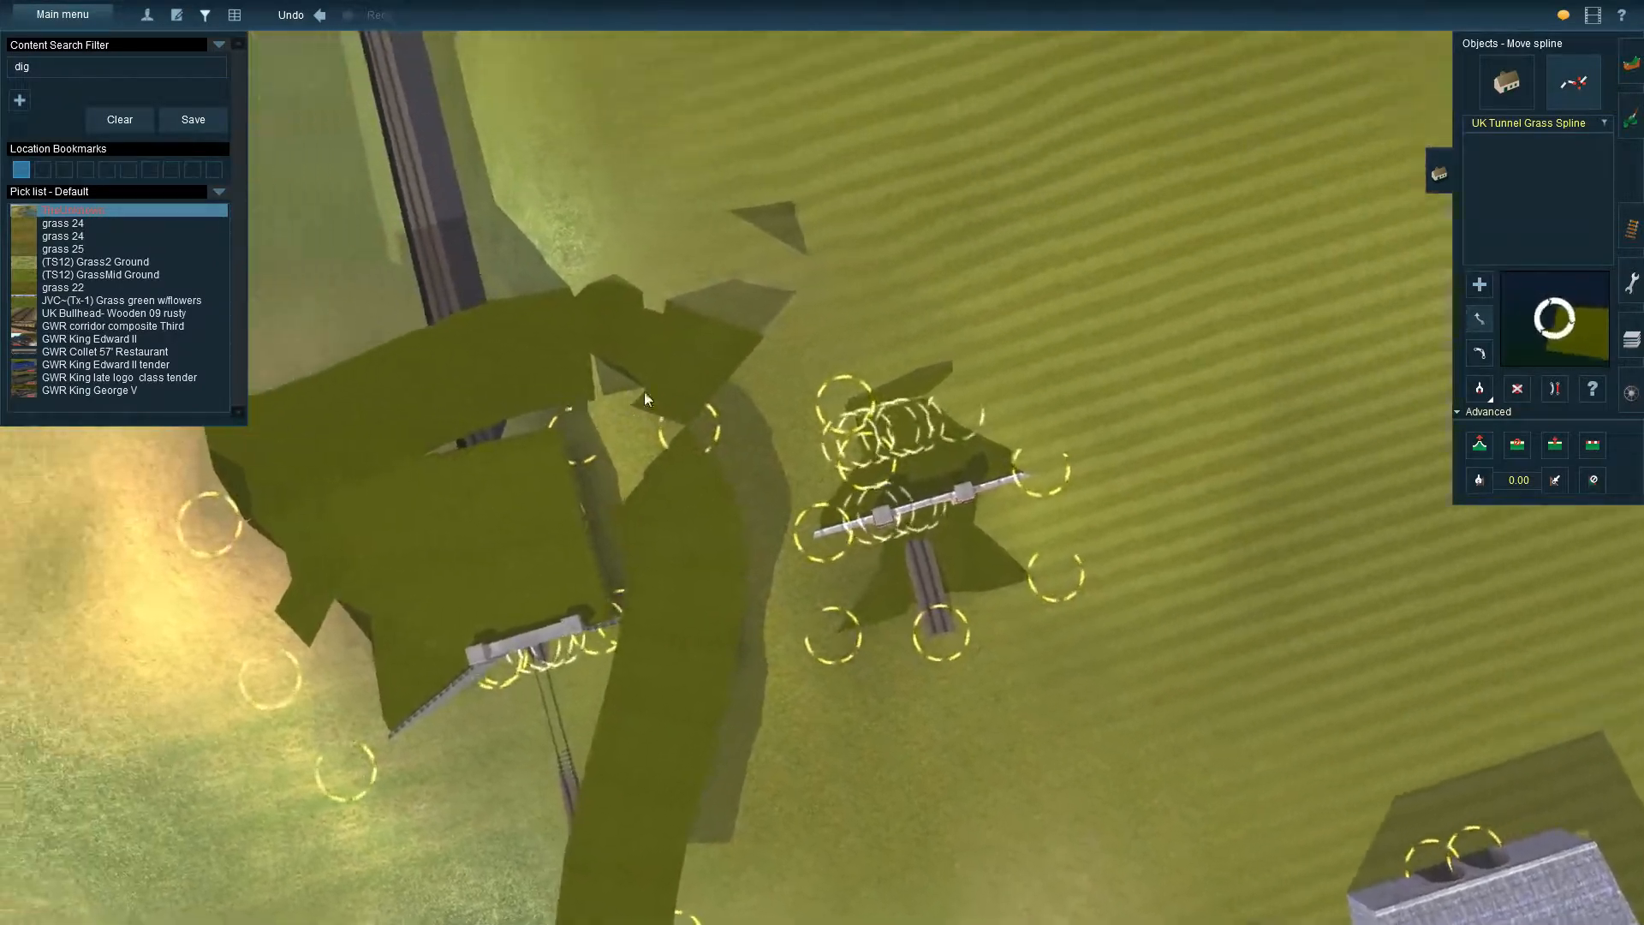
{"action": "left_click", "coordinate": [289, 14]}
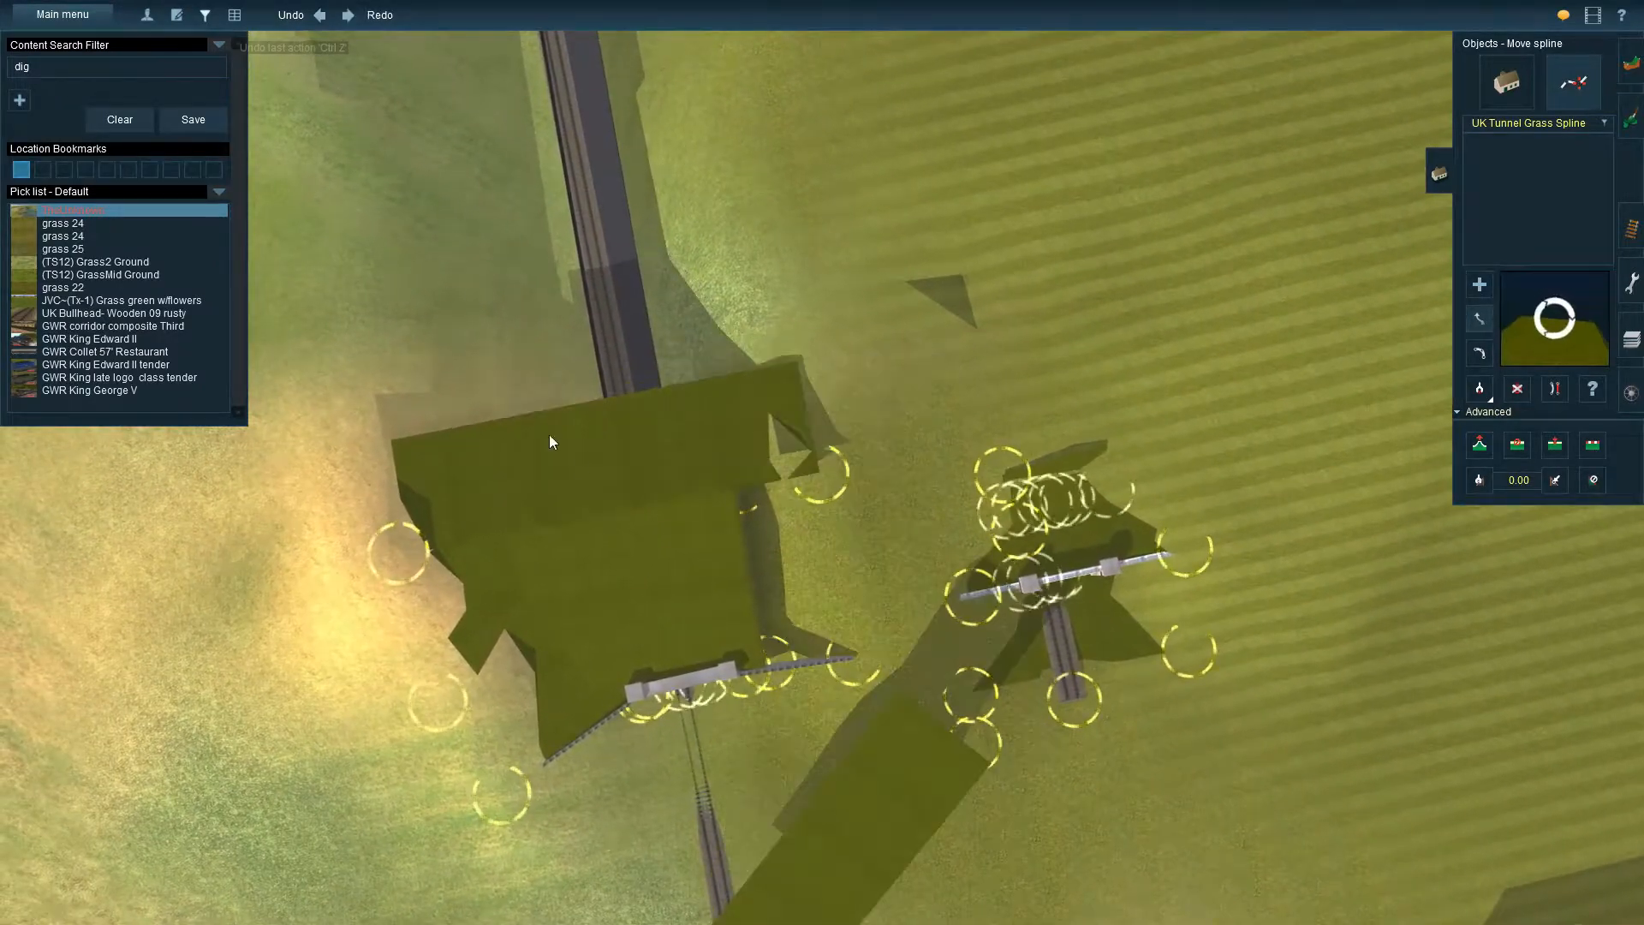
Move both ends of the raised grass spline so that it lies along the open side of the cover beside the stone portal
{"action": "left_click_drag", "start_coordinate": [875, 539], "coordinate": [880, 393]}
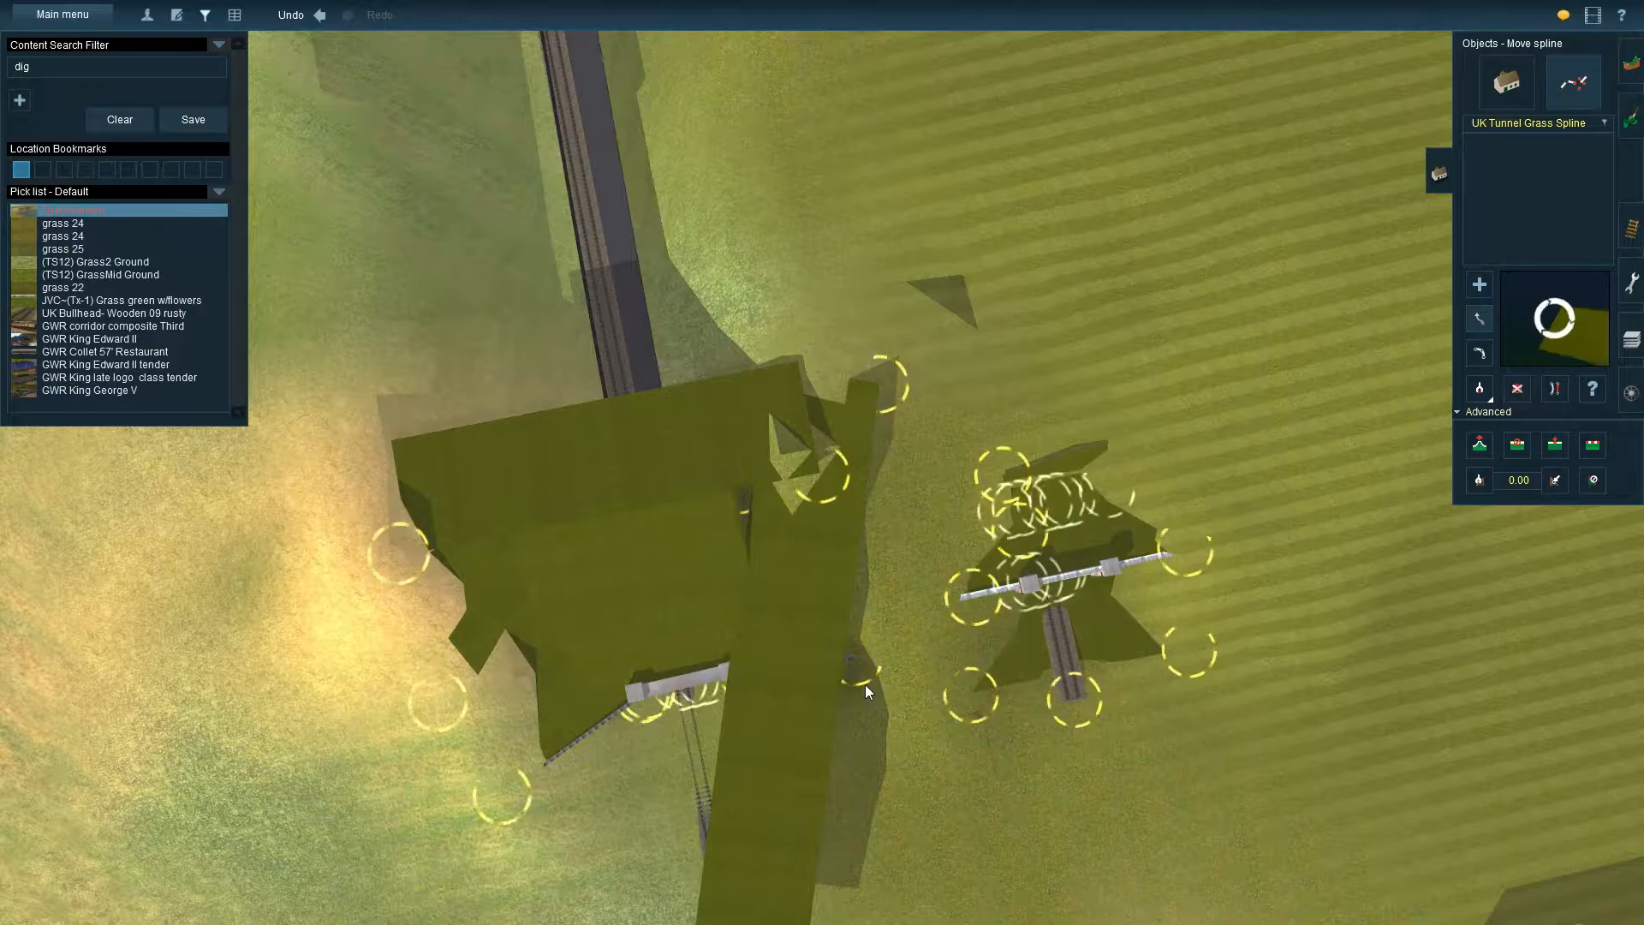
{"action": "right_click", "coordinate": [846, 739]}
{"action": "left_click_drag", "start_coordinate": [868, 749], "coordinate": [790, 367]}
{"action": "right_click", "coordinate": [843, 367]}
{"action": "right_click", "coordinate": [670, 362]}
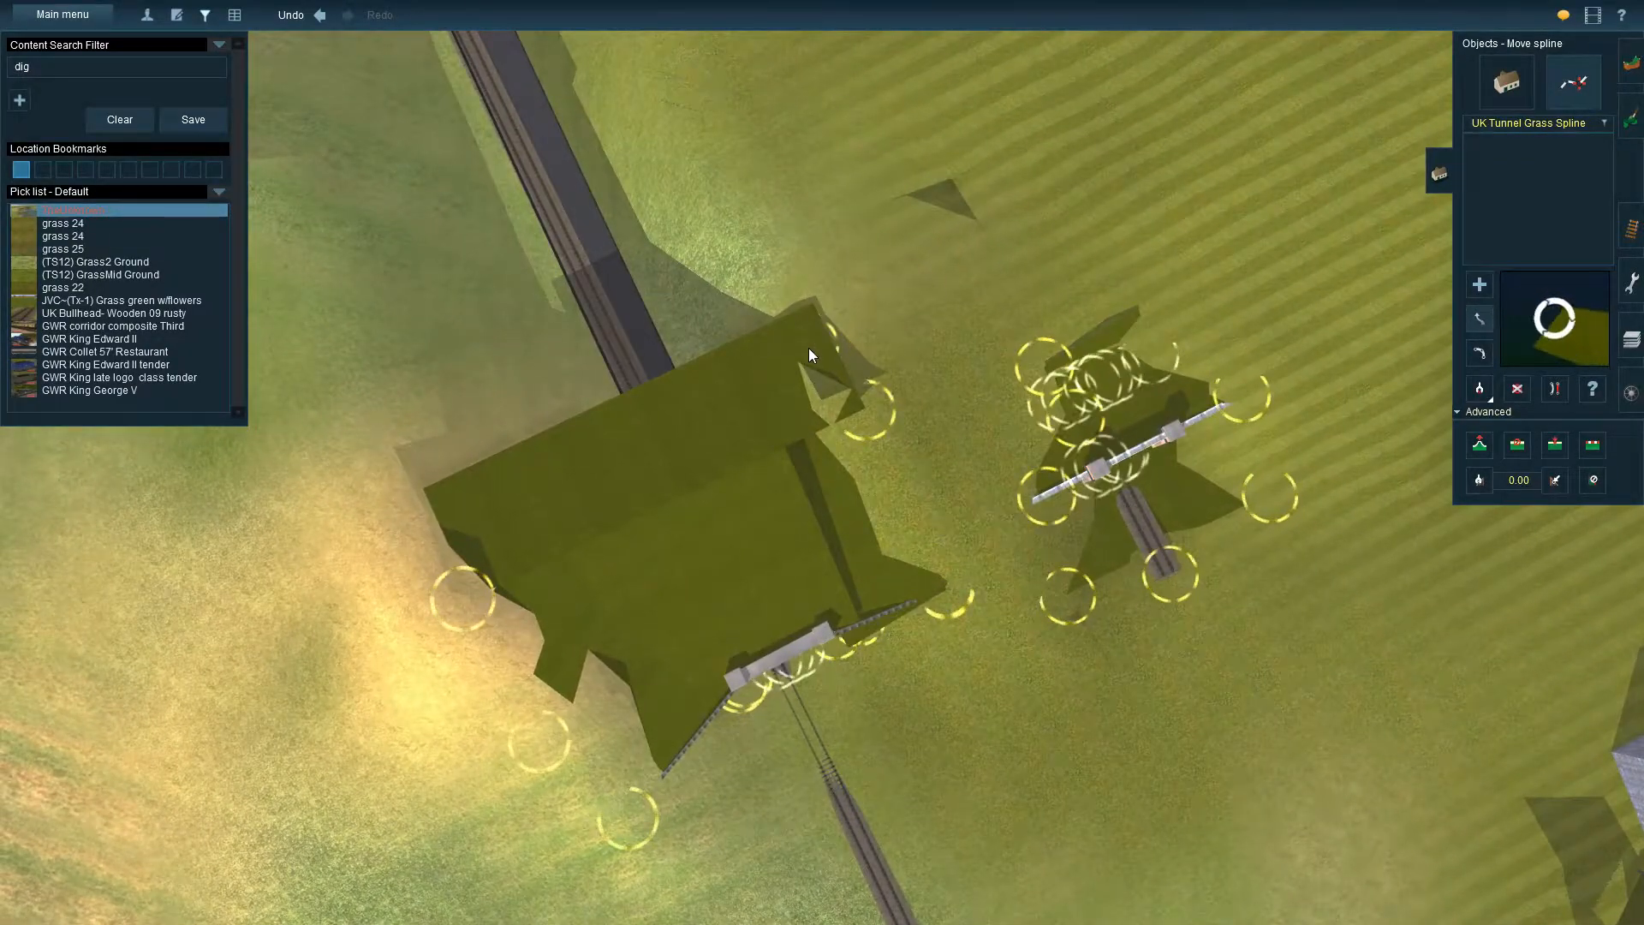
{"action": "left_click_drag", "start_coordinate": [813, 337], "coordinate": [853, 320]}
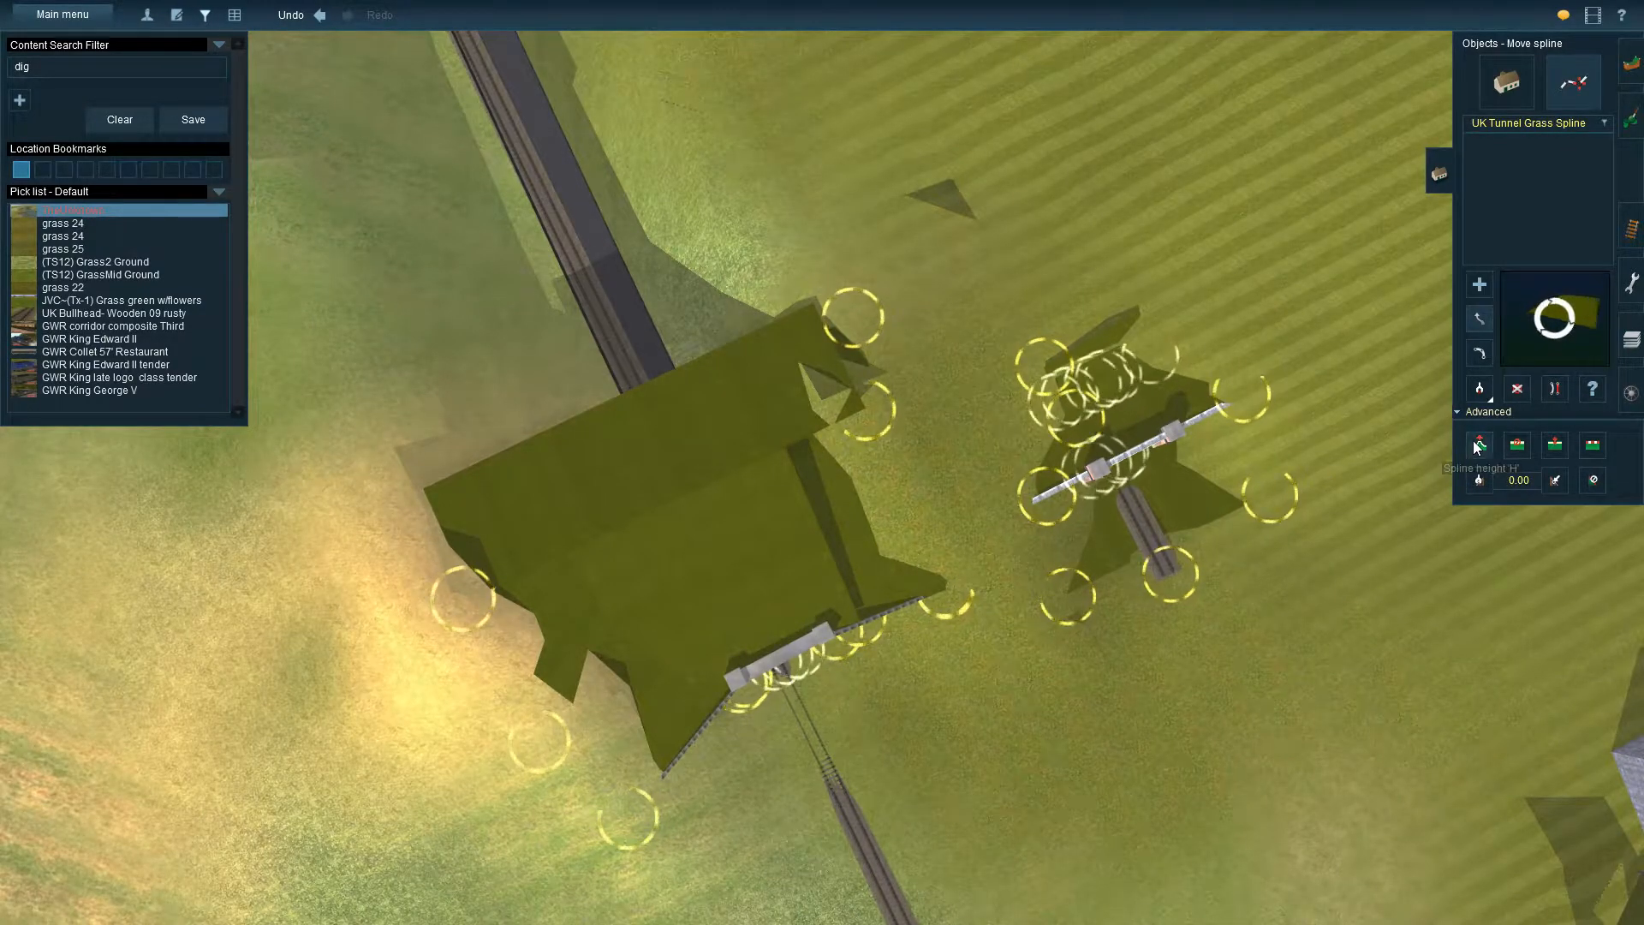
Raise the side grass spline to about 18 m and pull its rear end in to close the gap in the cover
{"action": "mouse_move", "coordinate": [856, 320]}
{"action": "left_mouse_down"}
{"action": "mouse_move", "coordinate": [799, 156]}
{"action": "mouse_move", "coordinate": [866, 275]}
{"action": "mouse_move", "coordinate": [861, 310]}
{"action": "left_mouse_up"}
{"action": "left_click_drag", "start_coordinate": [947, 597], "coordinate": [930, 414]}
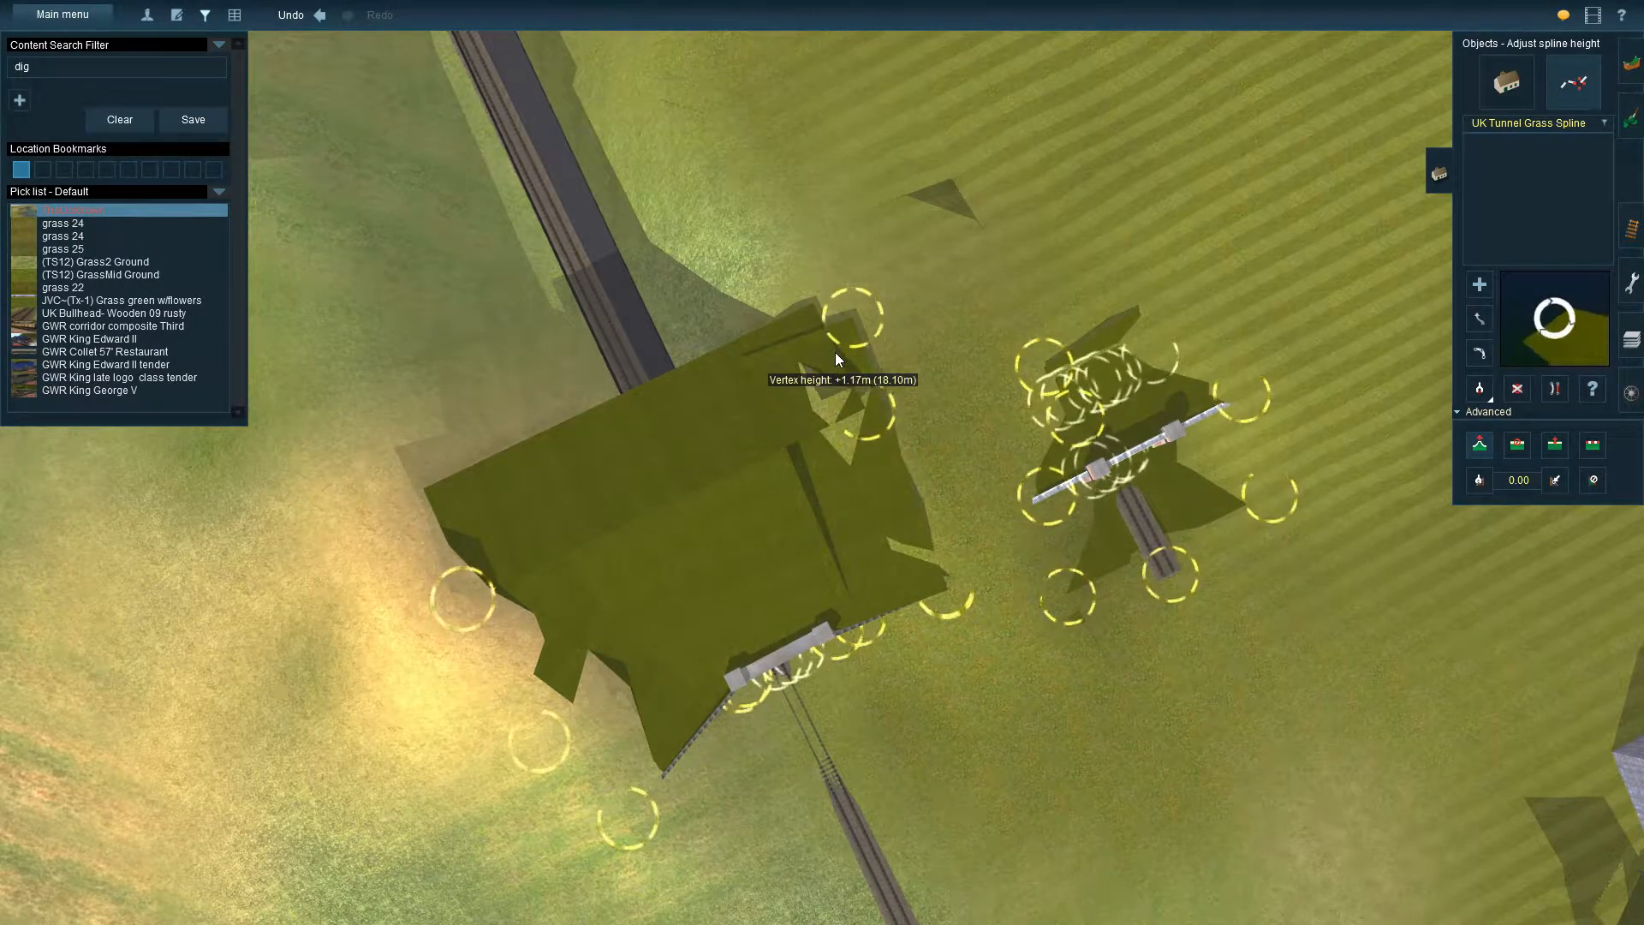
{"action": "left_click", "coordinate": [1479, 320]}
{"action": "left_click_drag", "start_coordinate": [865, 326], "coordinate": [877, 398]}
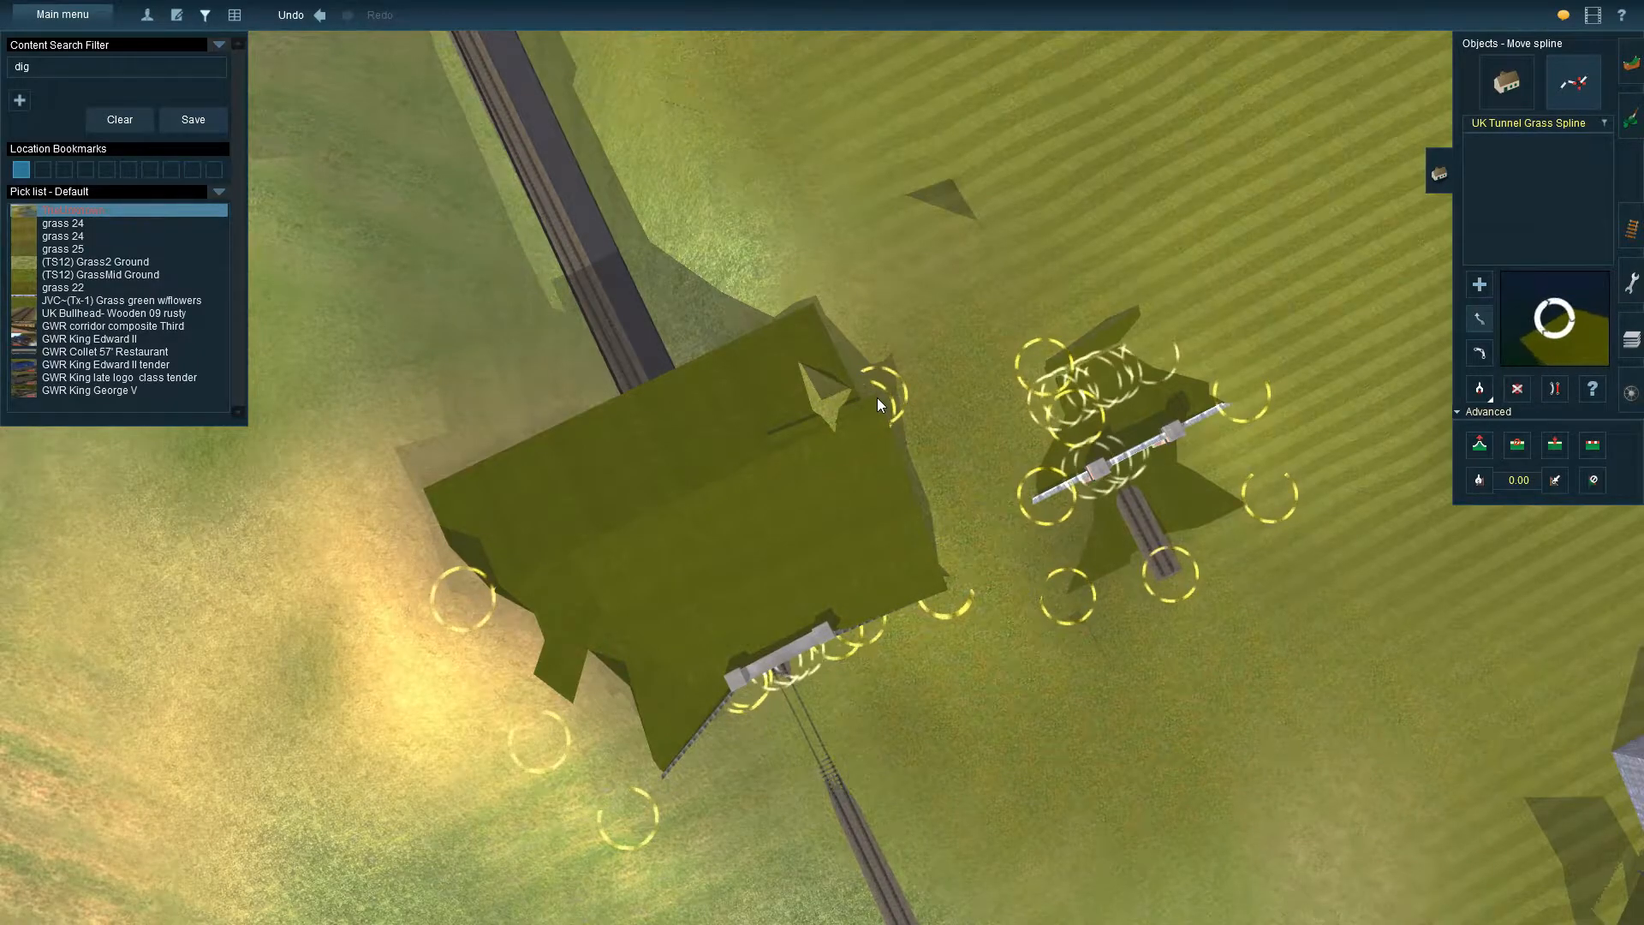
Examine the grass cover, wing walls and gaps around the stone portal from ground level and from above
{"action": "key", "text": "Down"}
{"action": "key", "text": "Down"}
{"action": "key", "text": "Right"}
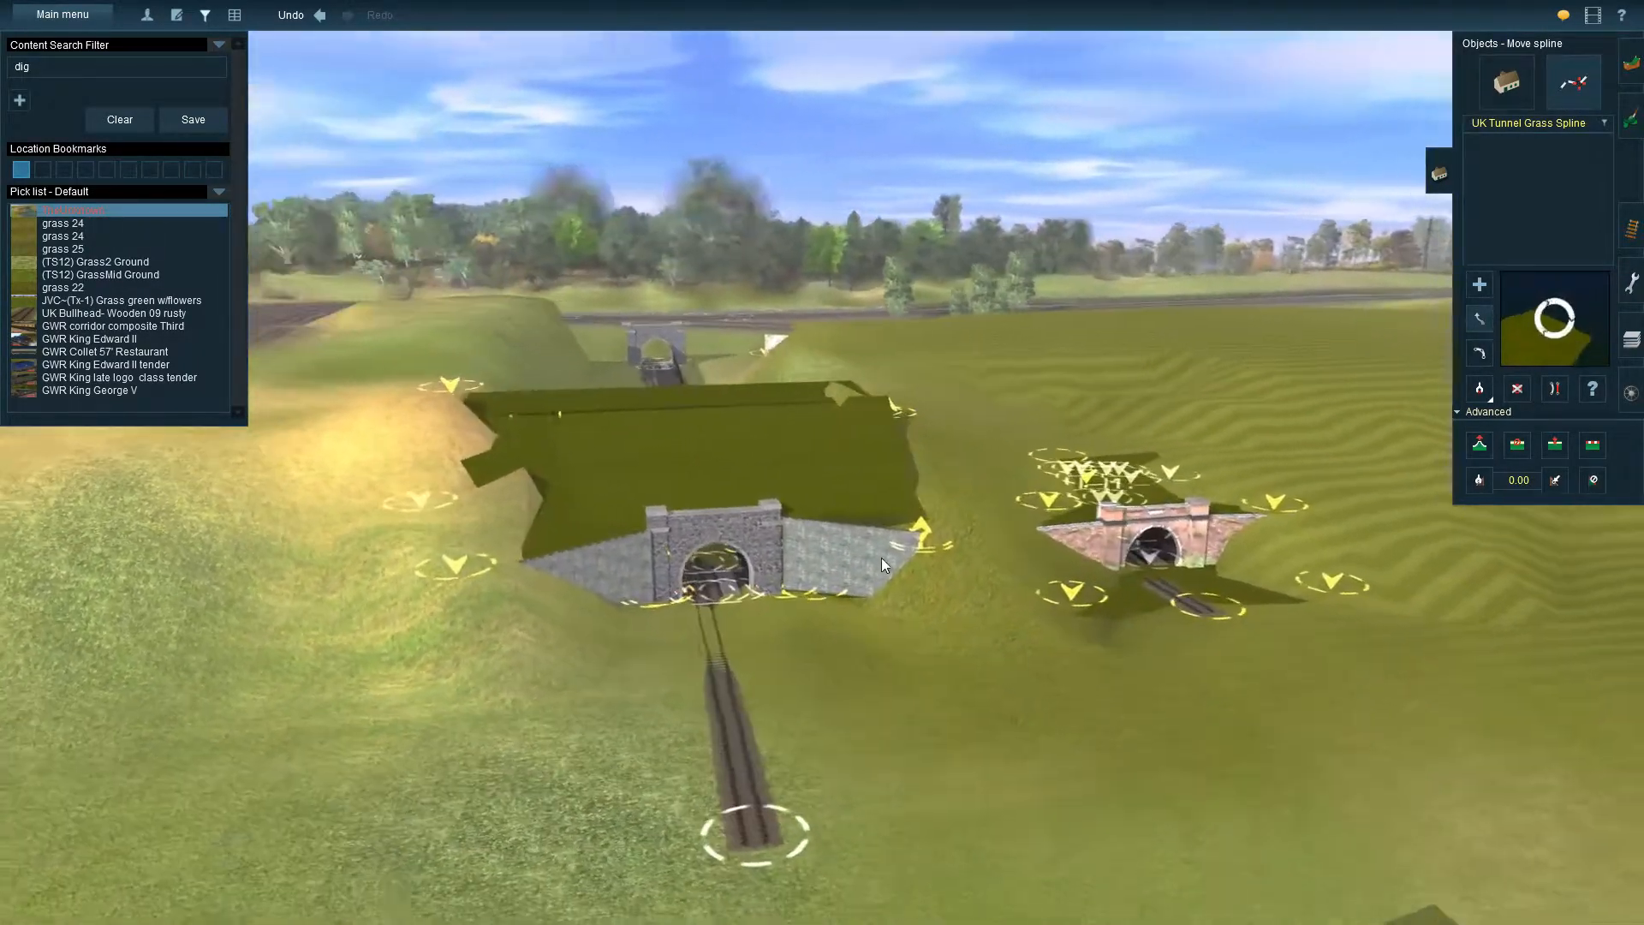
{"action": "right_click", "coordinate": [808, 551]}
{"action": "key", "text": "Up"}
{"action": "scroll", "coordinate": [829, 527], "scroll_direction": "up", "scroll_amount": 3}
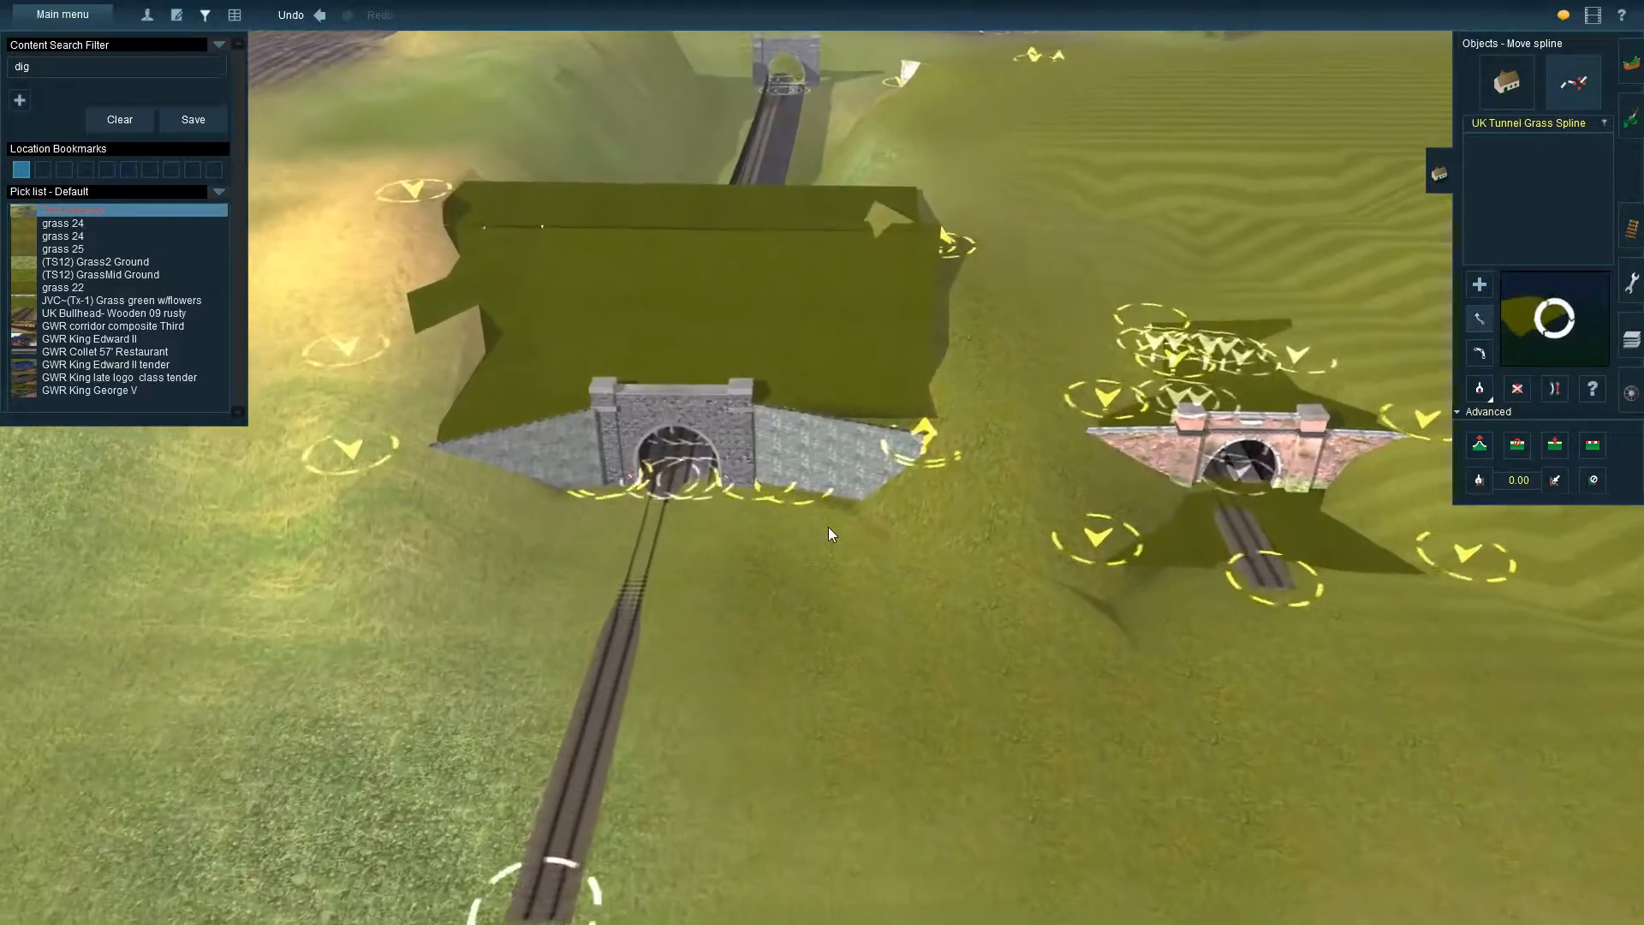
{"action": "key", "text": "Left"}
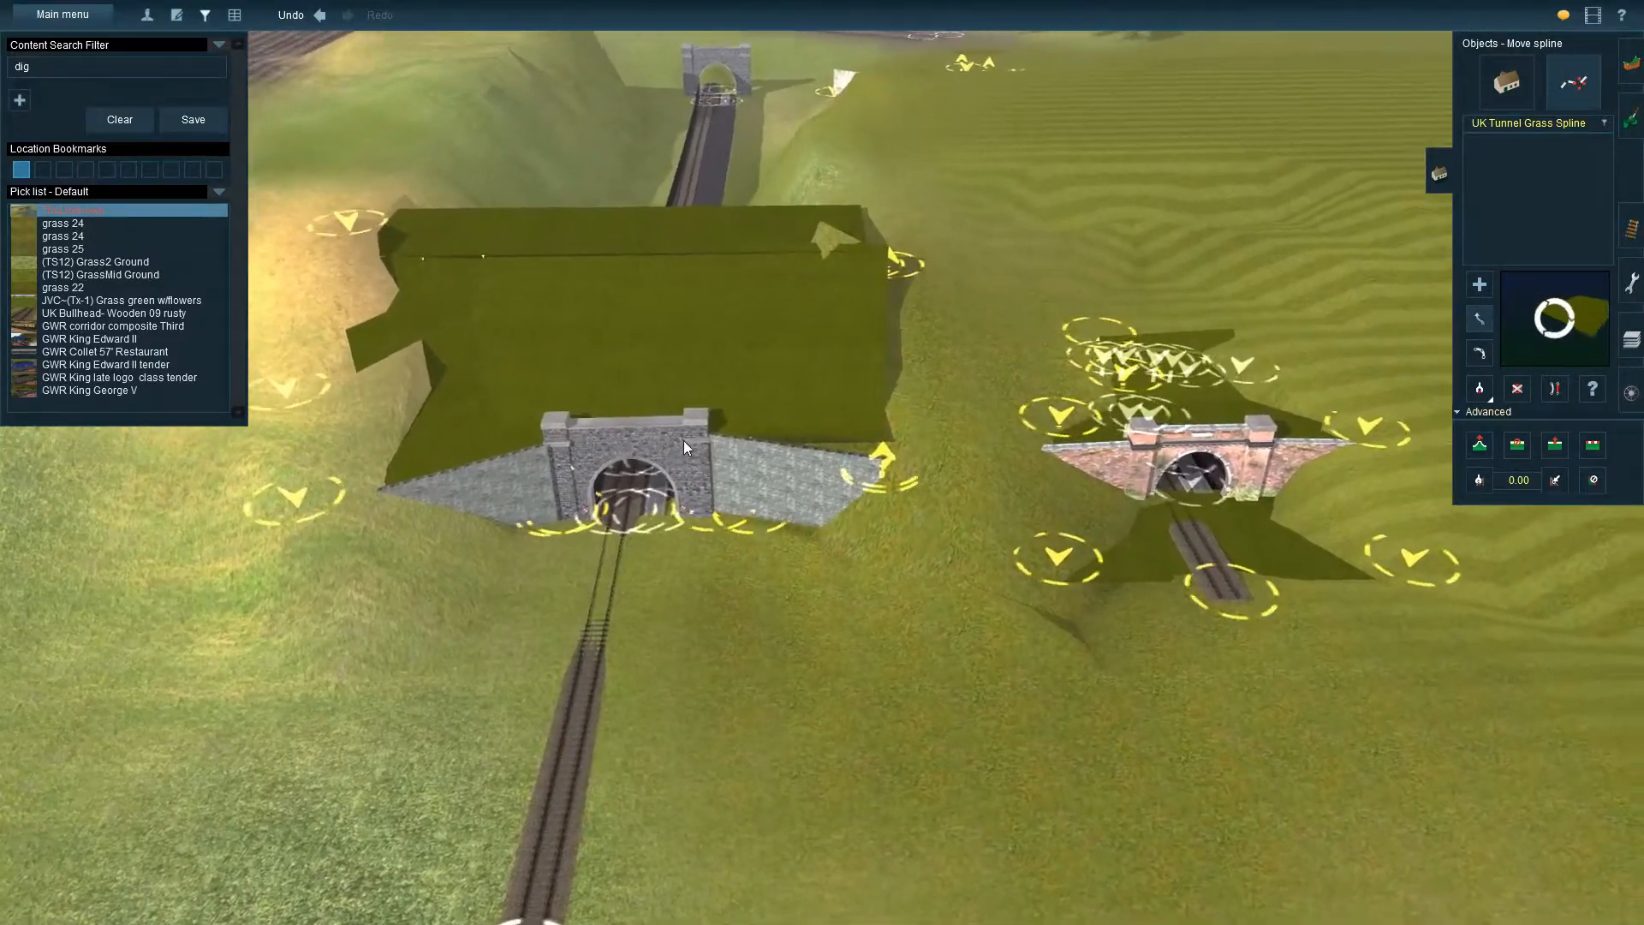
{"action": "right_click", "coordinate": [762, 486]}
{"action": "key", "text": "Down"}
{"action": "key", "text": "Up"}
{"action": "right_click", "coordinate": [784, 310]}
{"action": "right_click", "coordinate": [1242, 578]}
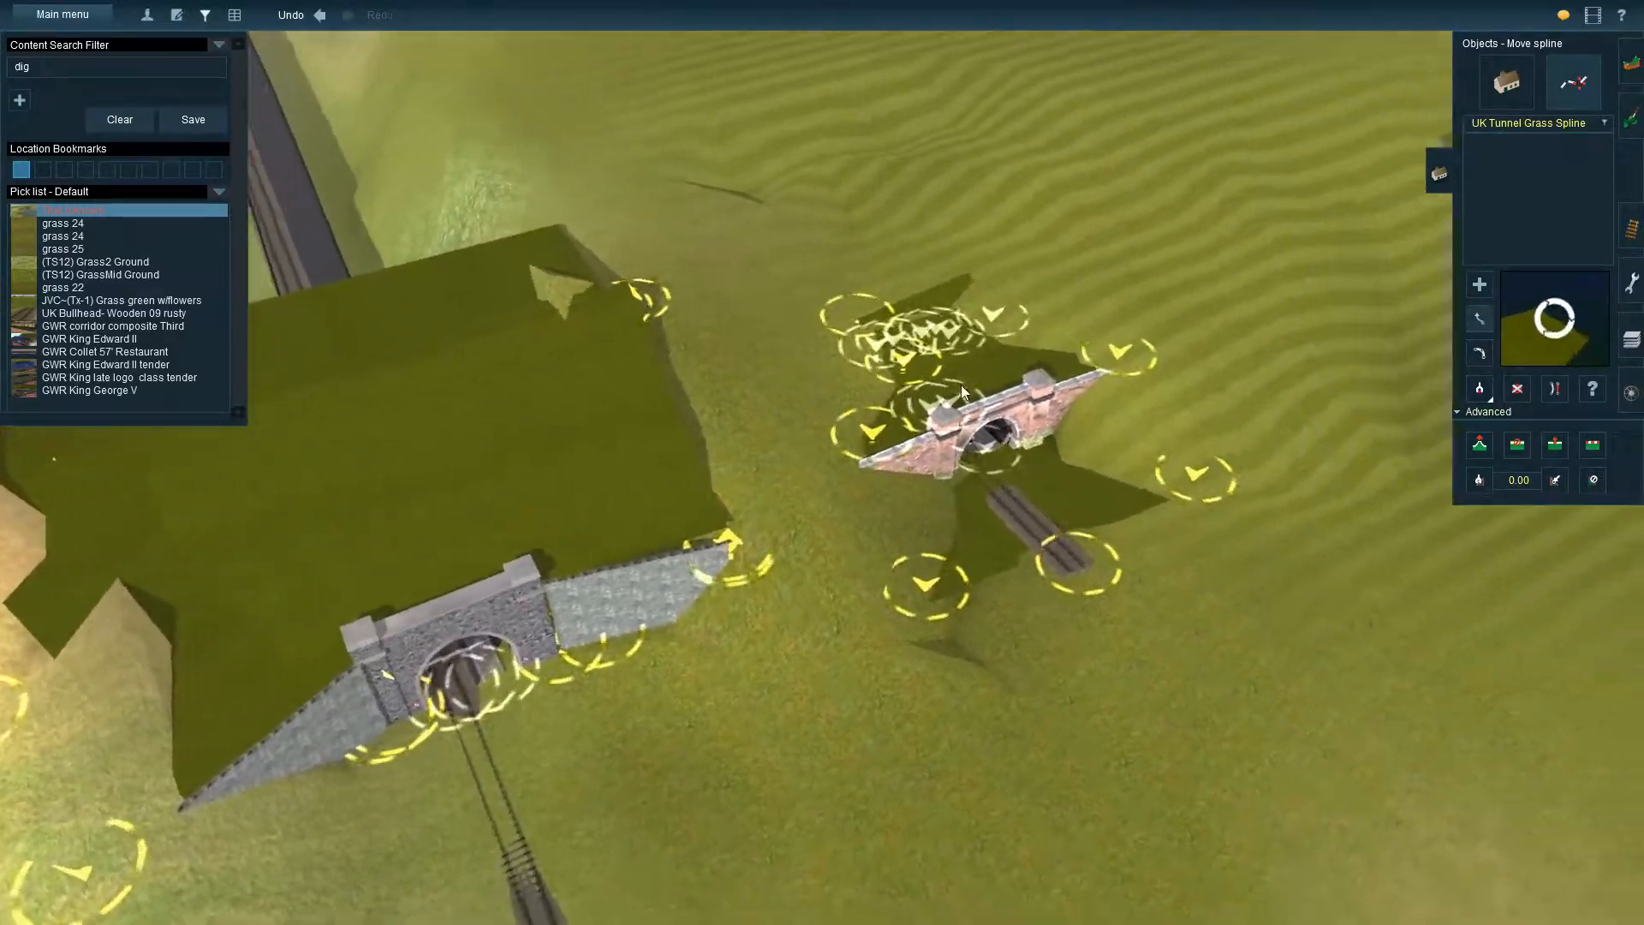
Examine the brick portal and the open hillside between it and the neighbouring stone portal with sloping side walls
{"action": "key", "text": "Down"}
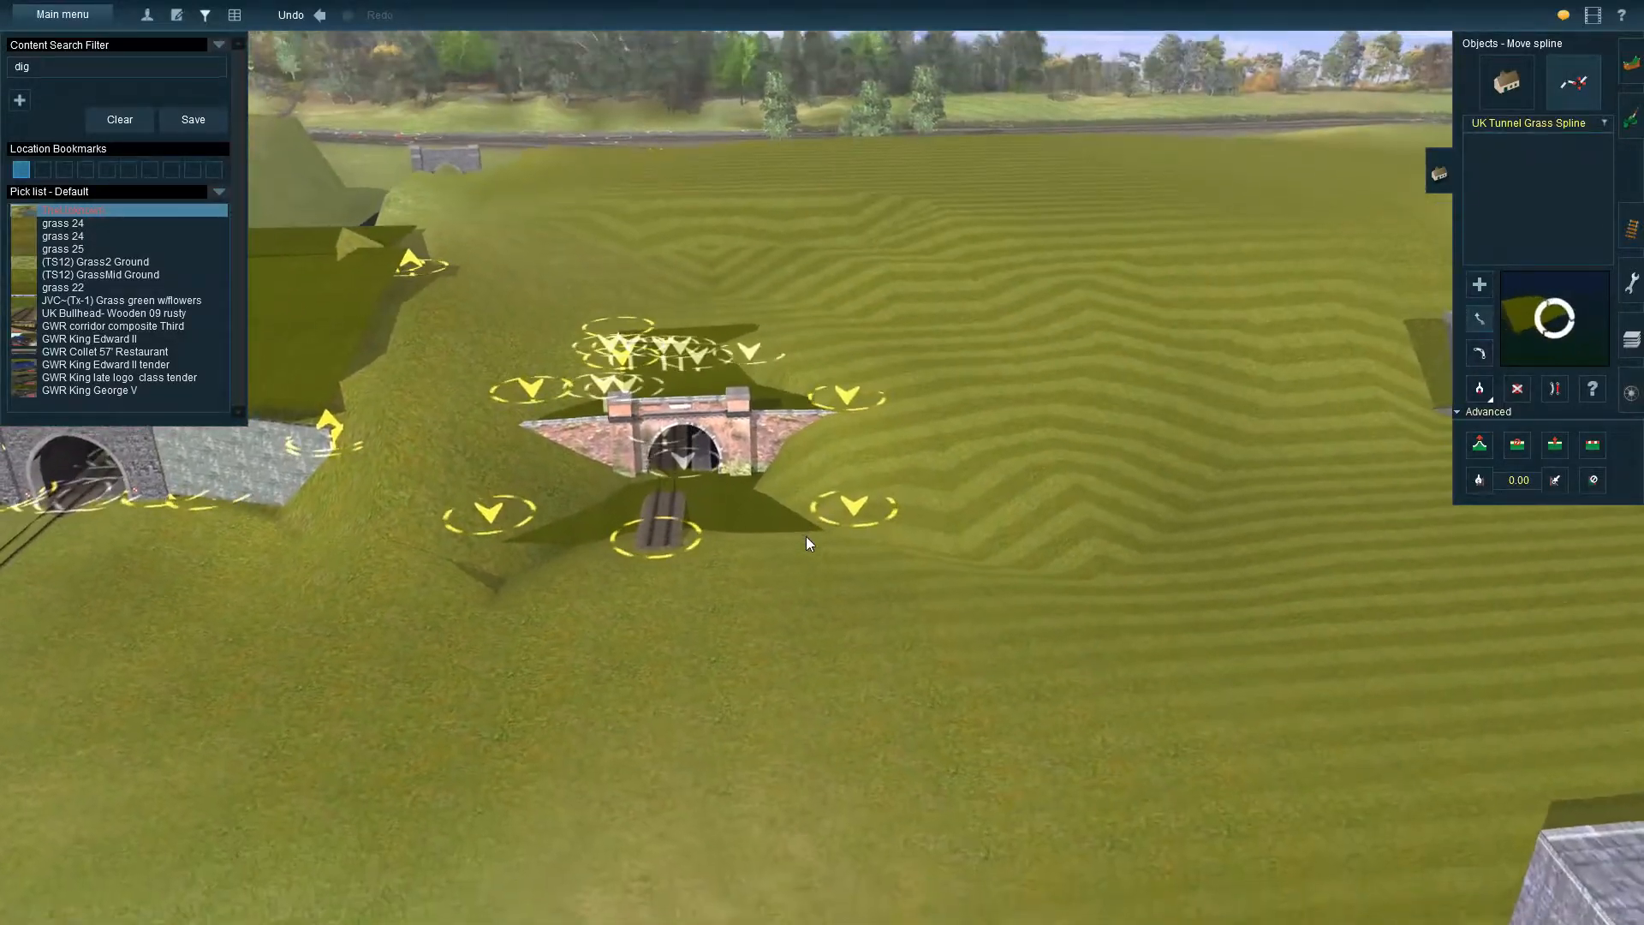
{"action": "key", "text": "Up"}
{"action": "right_click", "coordinate": [872, 527]}
{"action": "key", "text": "Down"}
{"action": "right_click", "coordinate": [1005, 407]}
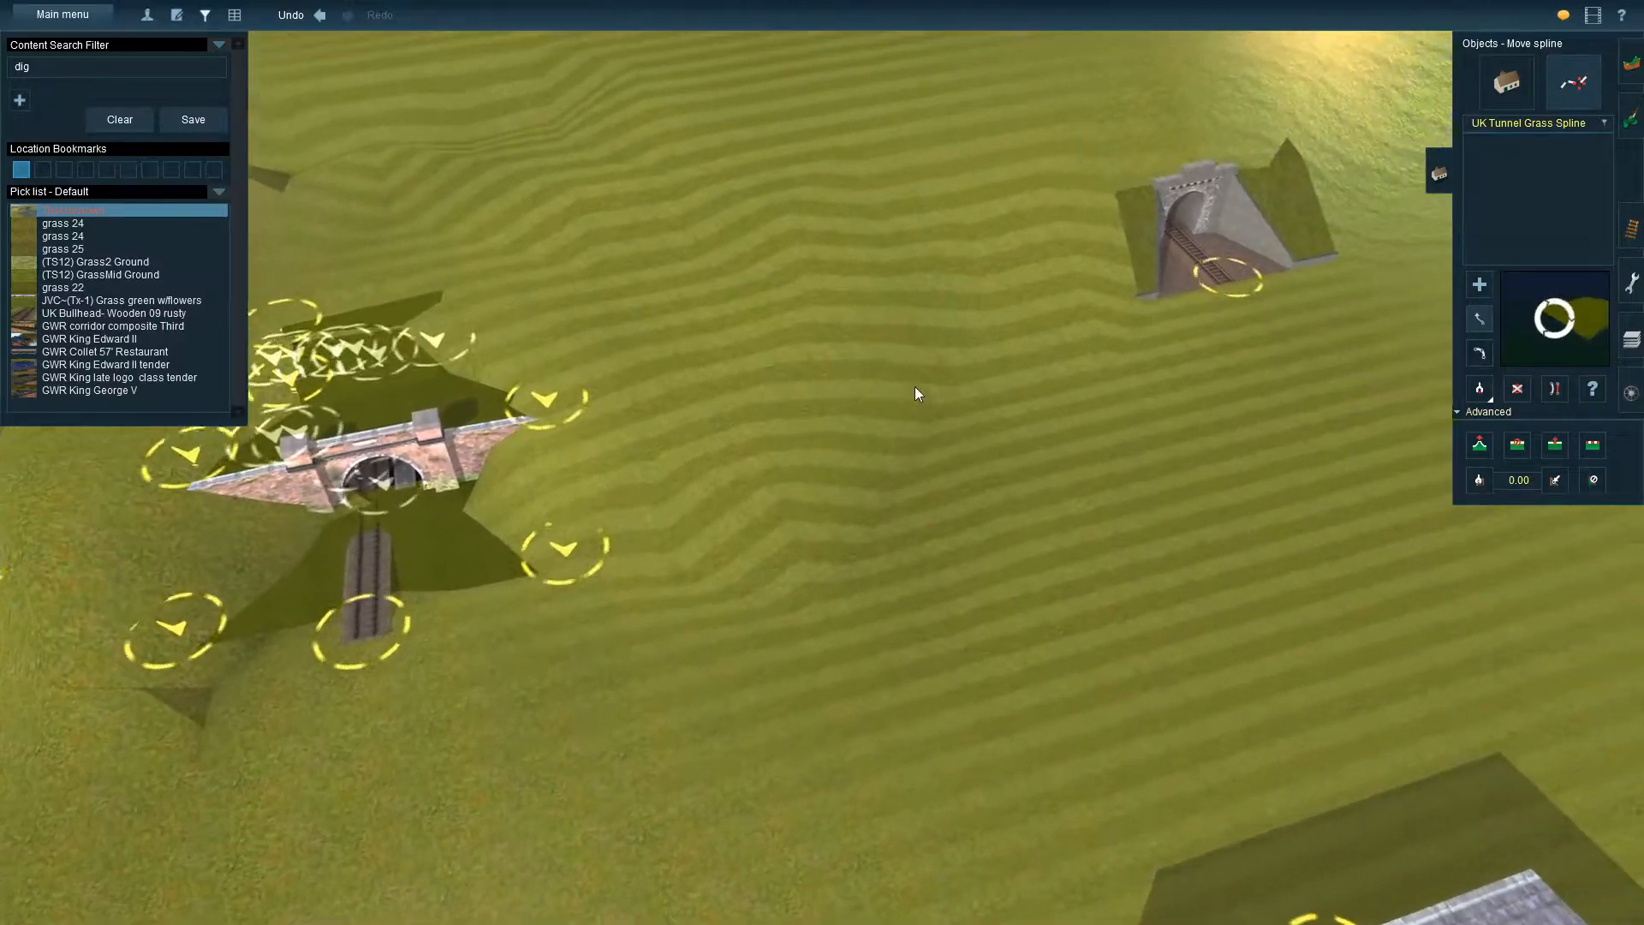
{"action": "key", "text": "Right"}
{"action": "right_click", "coordinate": [732, 455]}
{"action": "key", "text": "Up"}
{"action": "key", "text": "Left"}
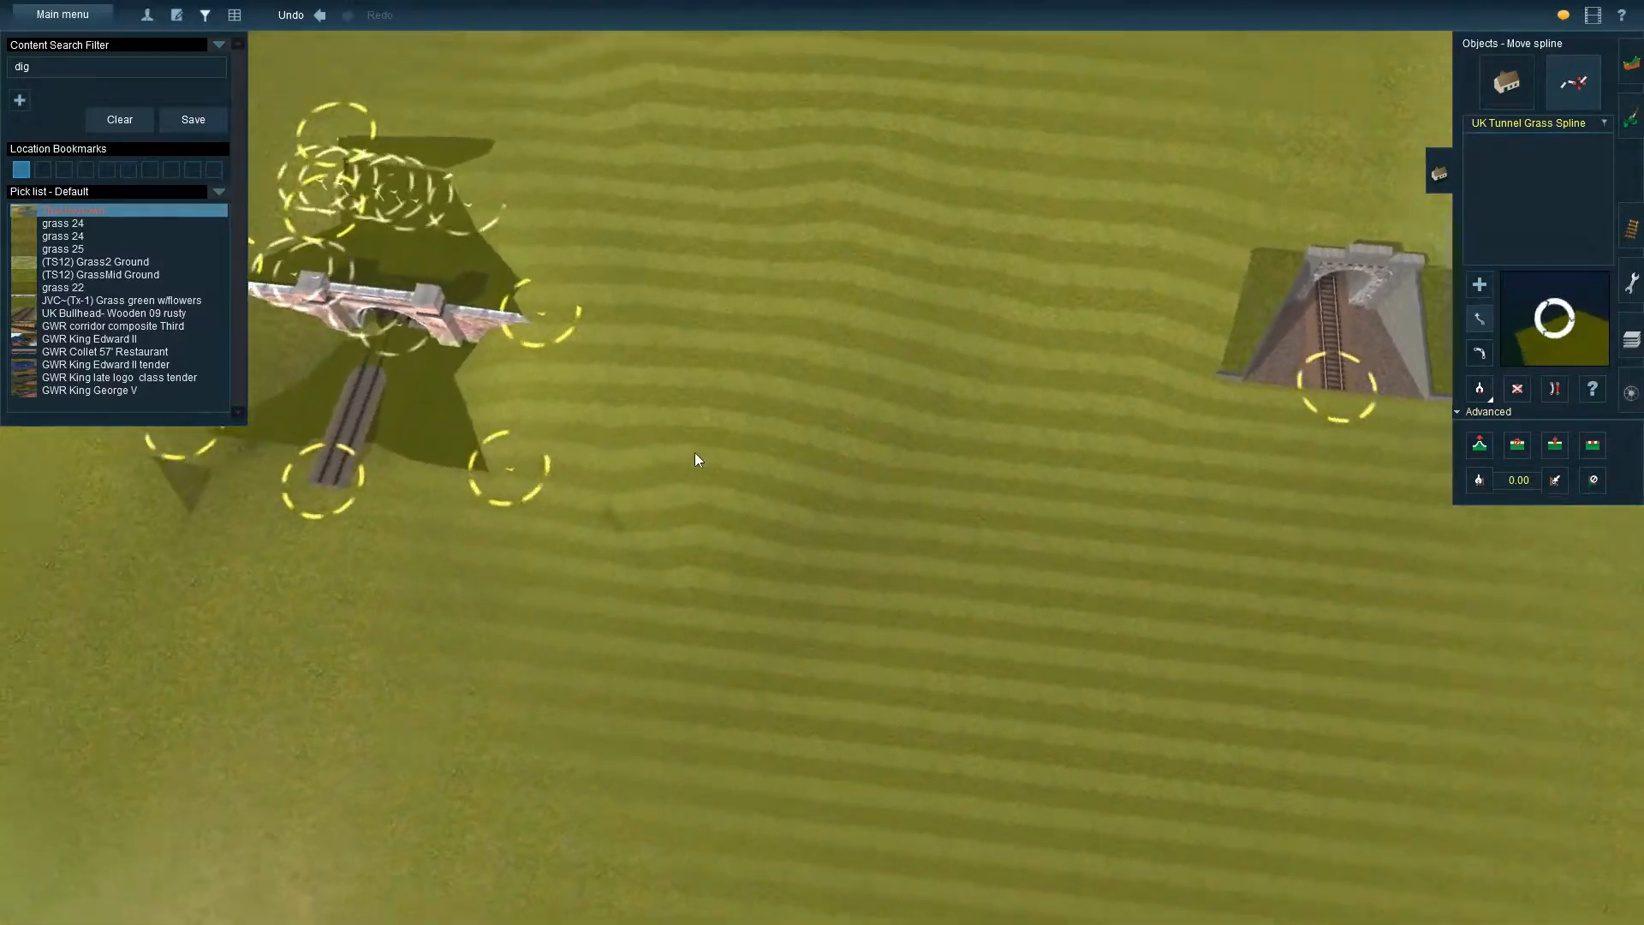
{"action": "right_click", "coordinate": [699, 452]}
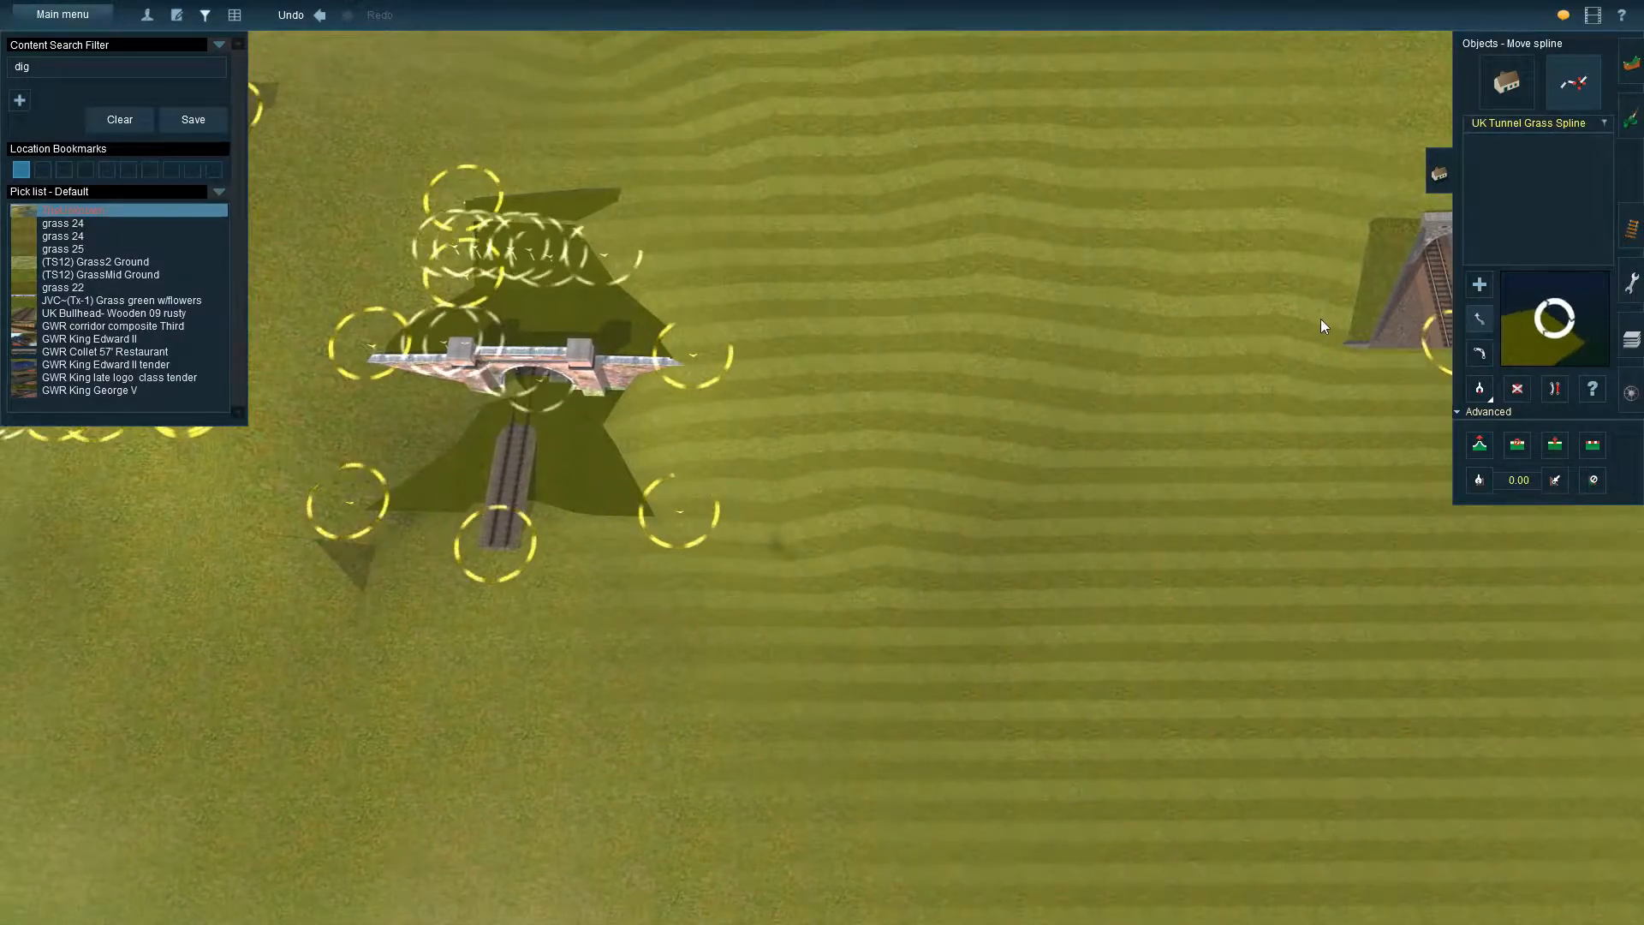
{"action": "right_click", "coordinate": [901, 388]}
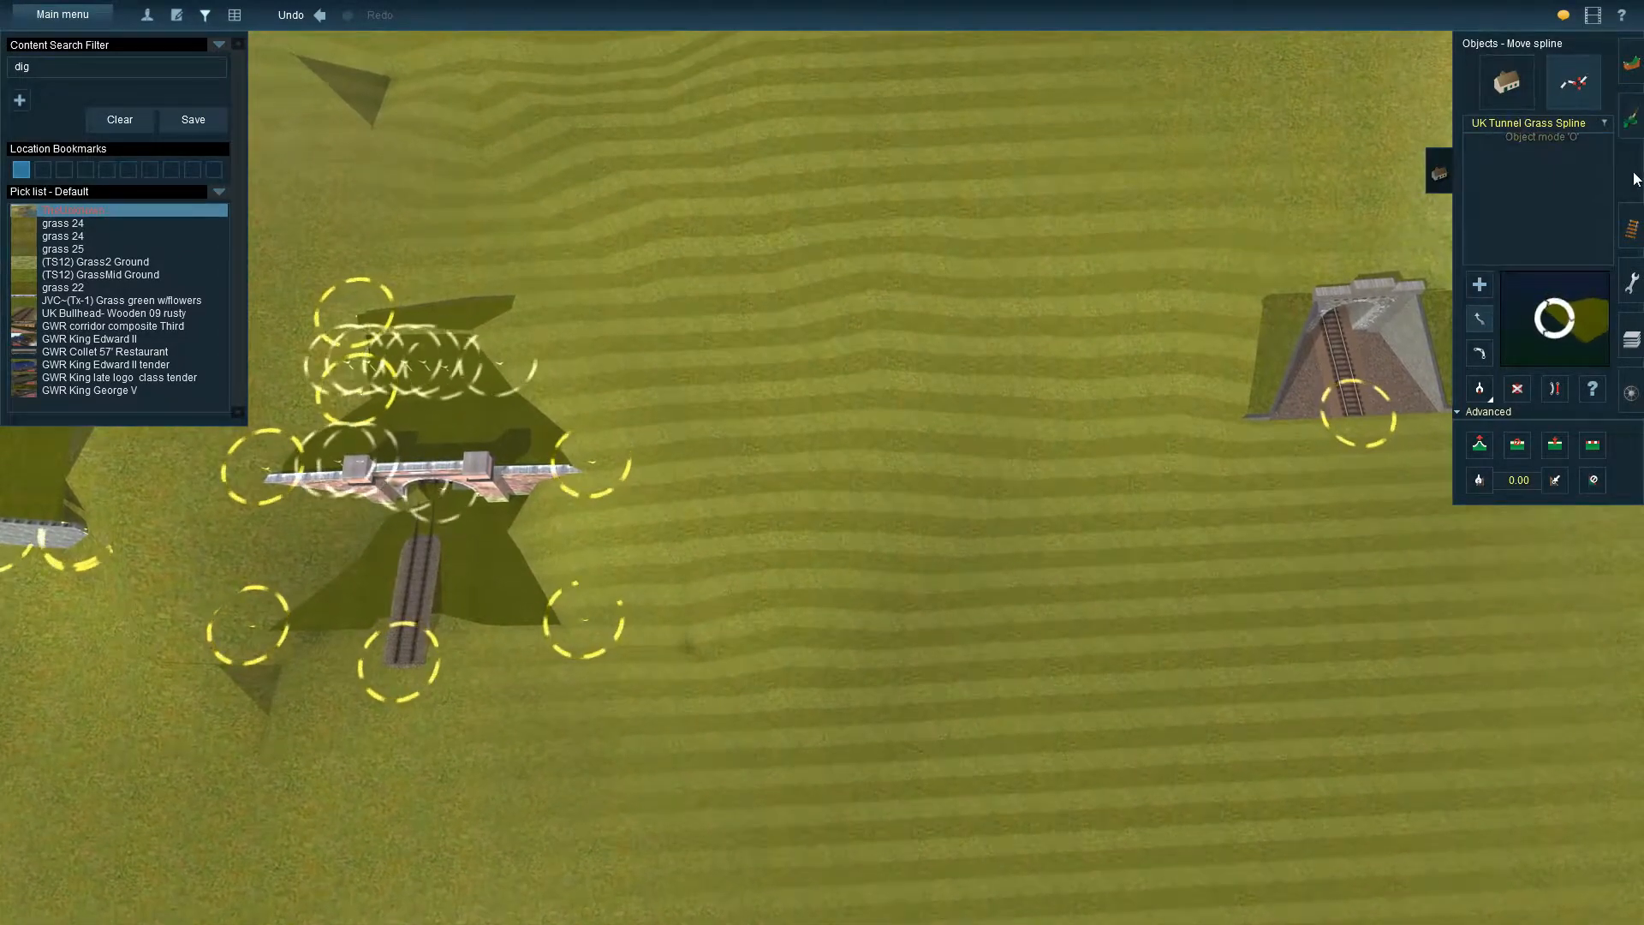
Place a C+ MR Dighole 1x1 object on the open hillside between the brick portal and the neighbouring portal
{"action": "left_click", "coordinate": [1504, 89]}
{"action": "left_click", "coordinate": [1533, 124]}
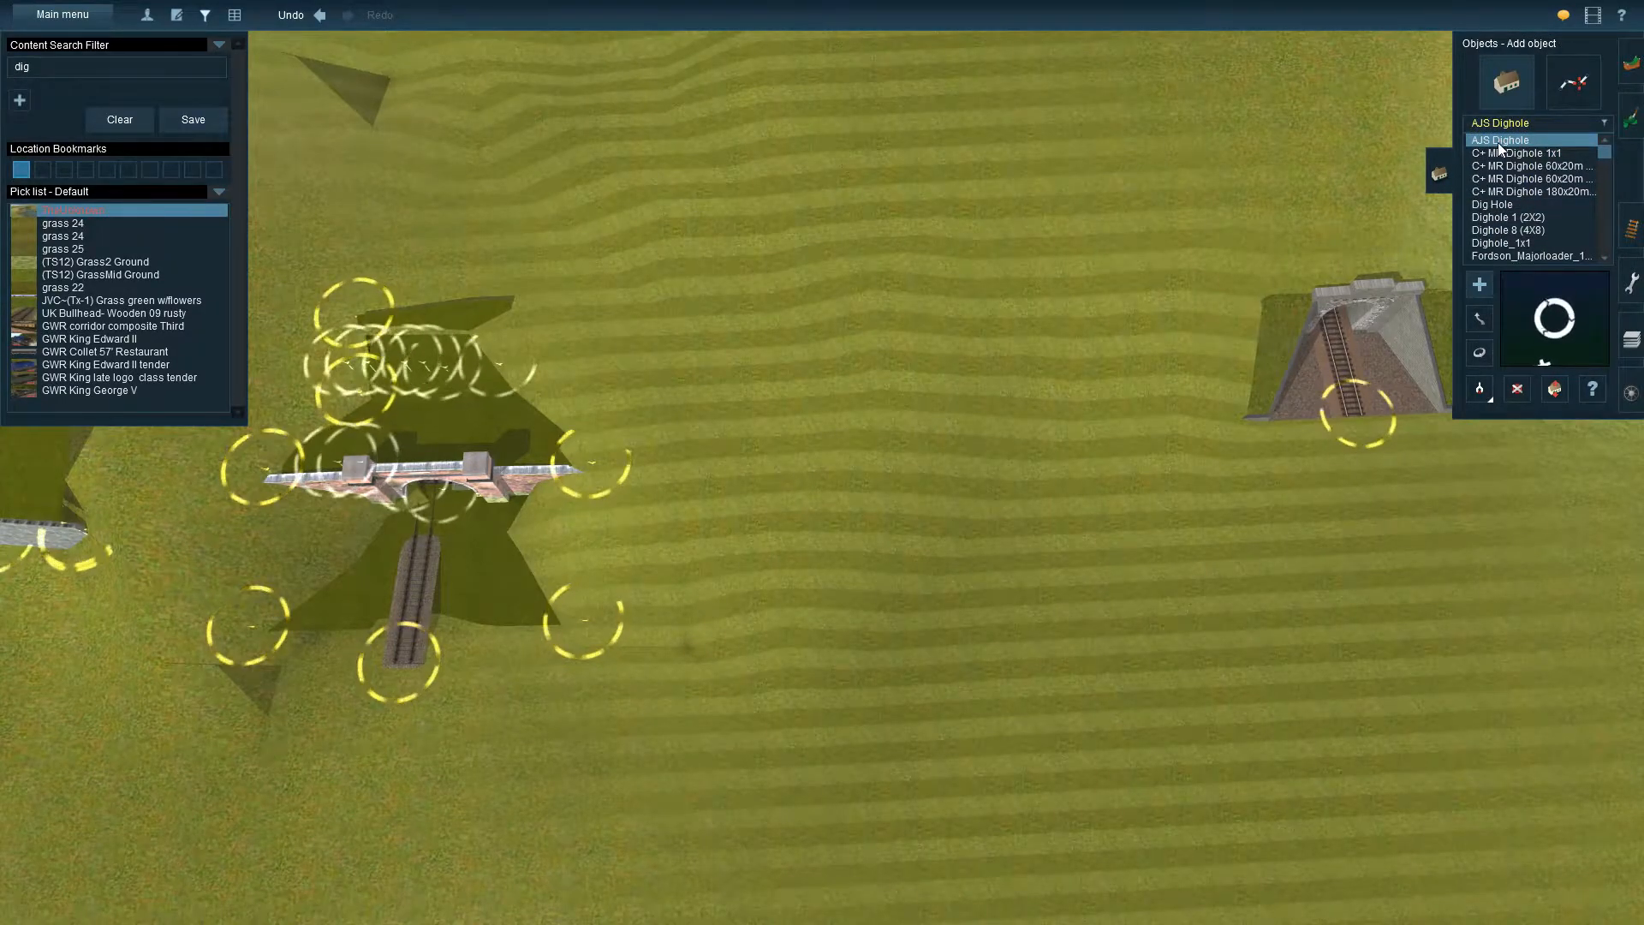
{"action": "key", "text": "Down"}
{"action": "right_click", "coordinate": [834, 526]}
{"action": "key", "text": "Down"}
{"action": "key", "text": "Up"}
{"action": "key", "text": "Right"}
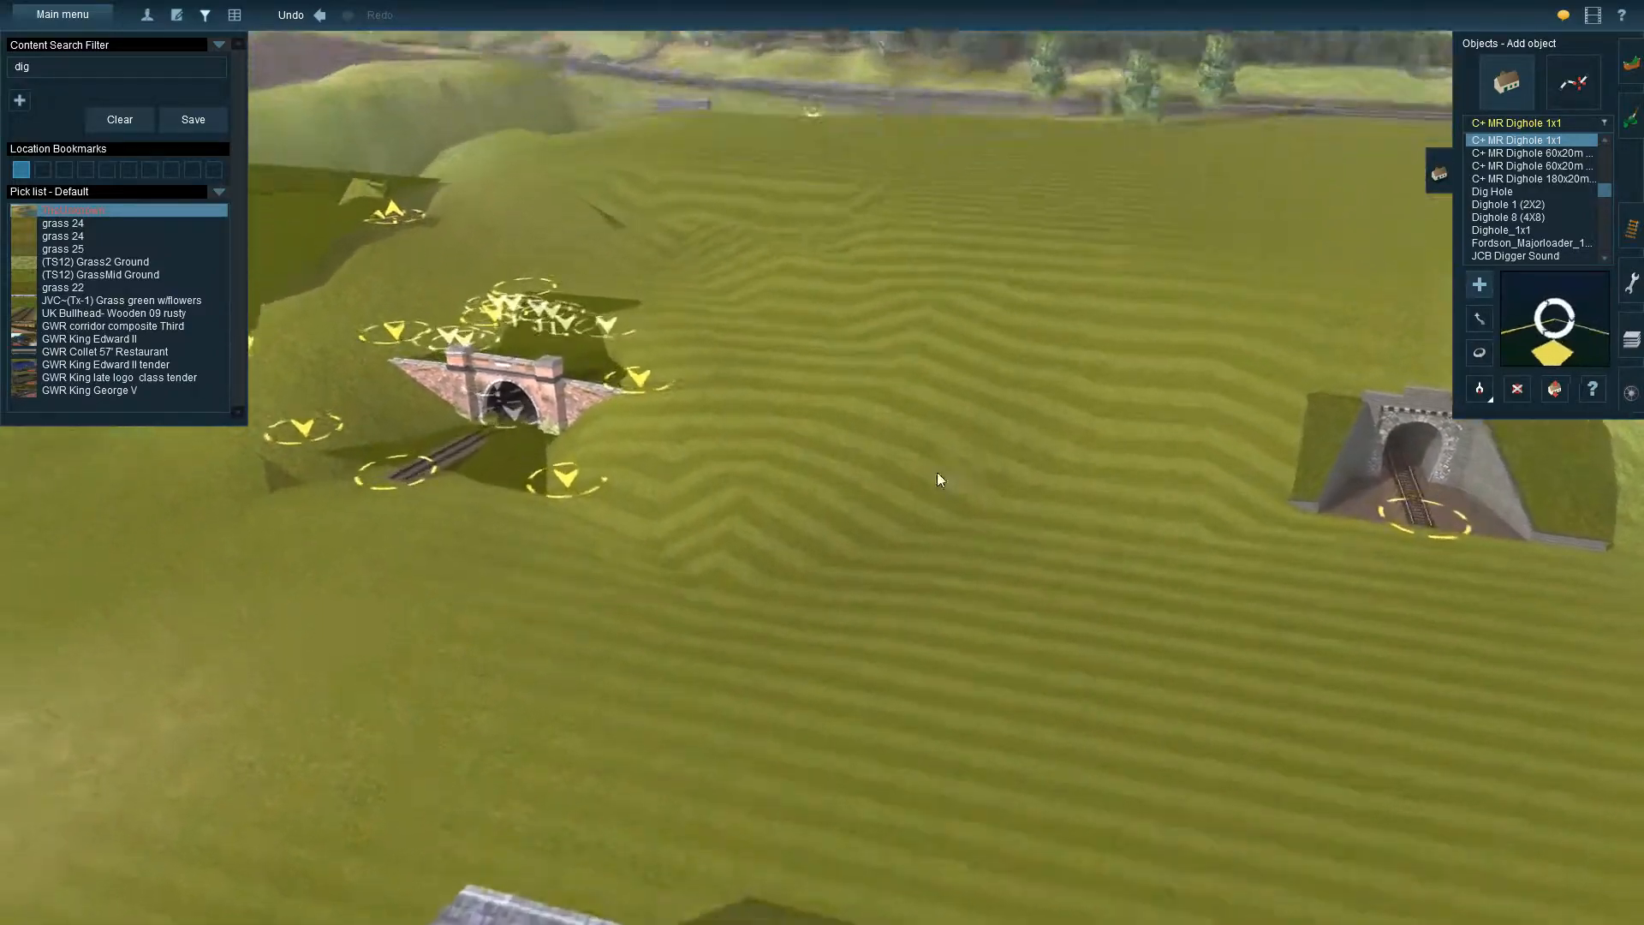
{"action": "left_click", "coordinate": [871, 471]}
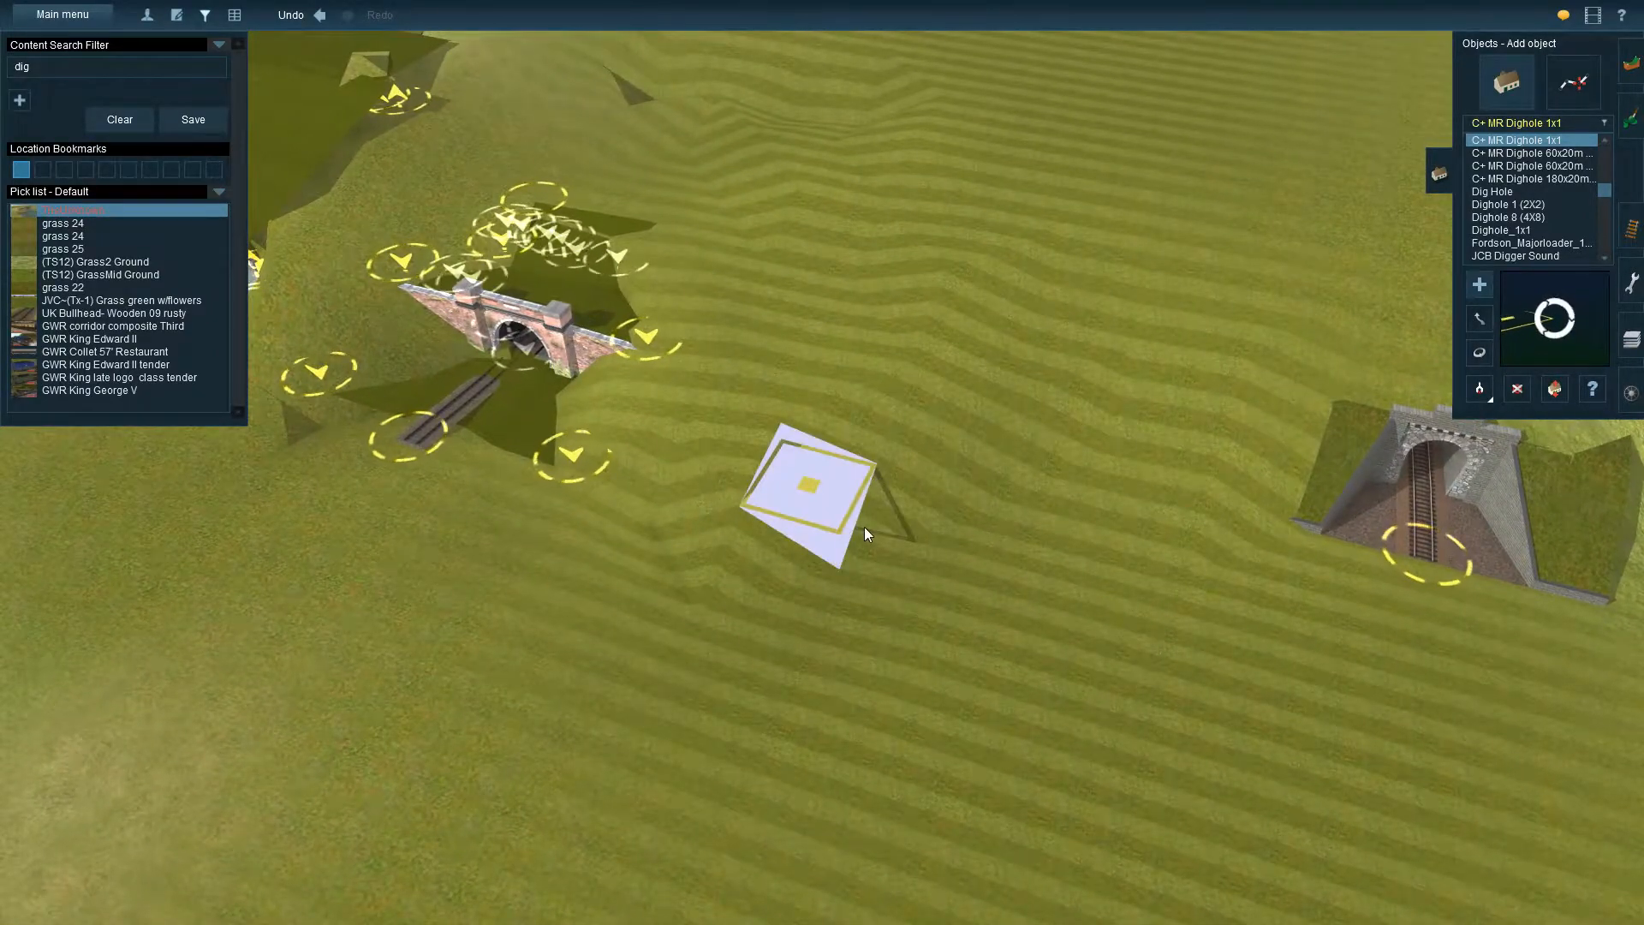
Undo the C+ MR Dighole 1x1 and place an AJS Dighole at the same spot on the hillside instead
{"action": "key", "text": "Down"}
{"action": "key", "text": "Up"}
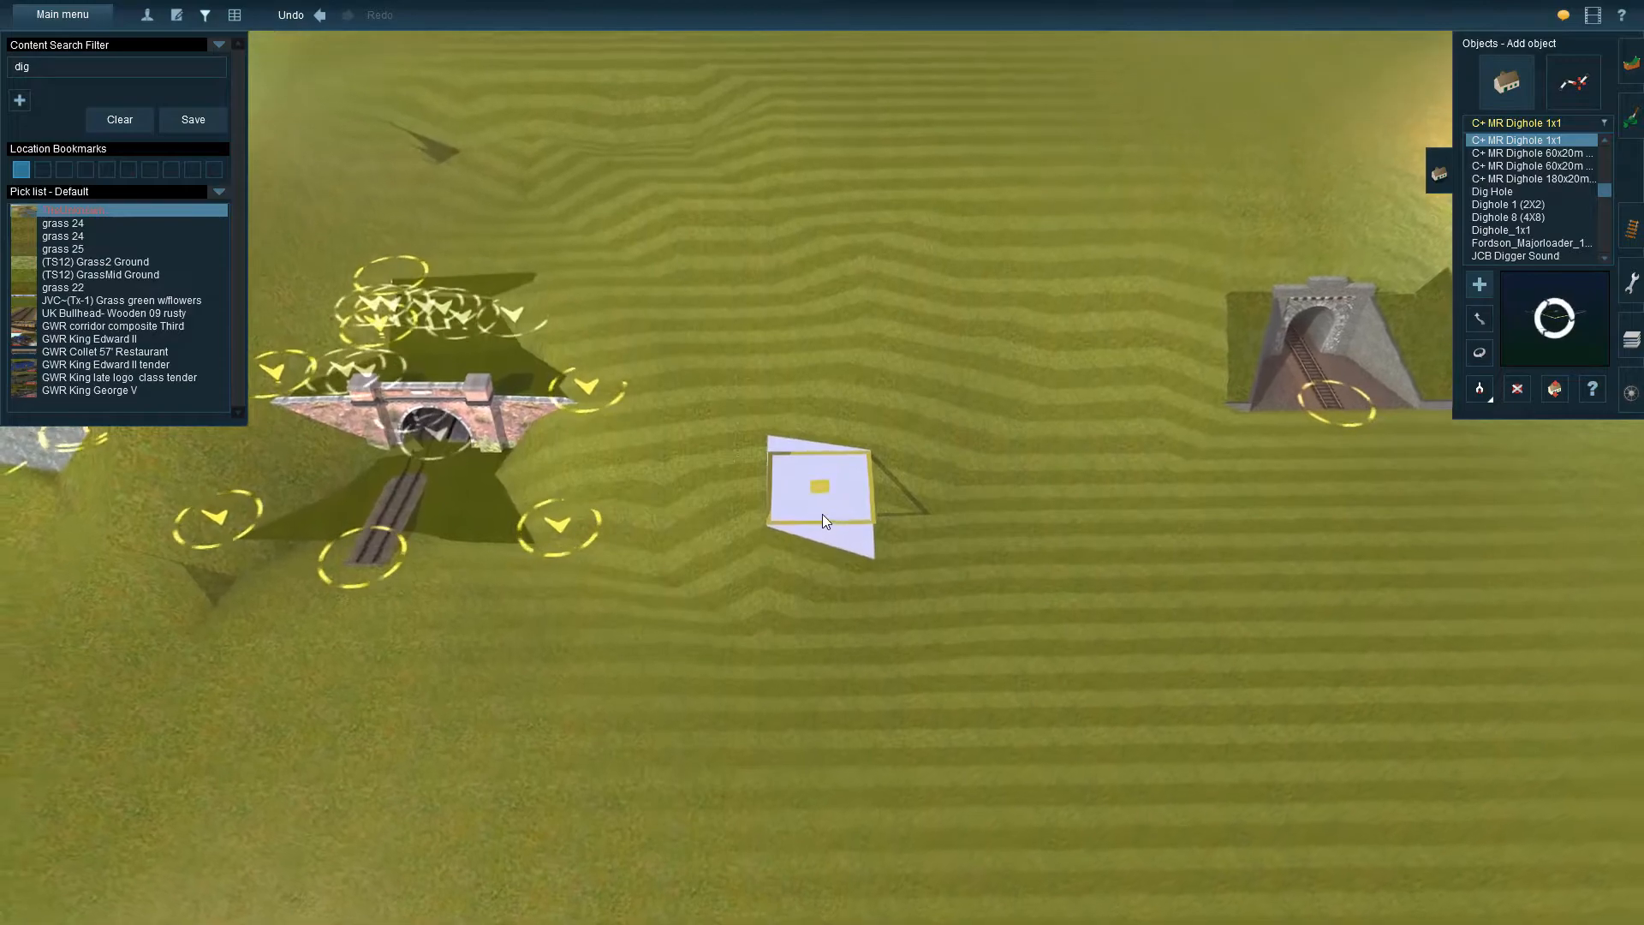
{"action": "left_click", "coordinate": [319, 15]}
{"action": "left_click", "coordinate": [1606, 142]}
{"action": "left_click", "coordinate": [1507, 139]}
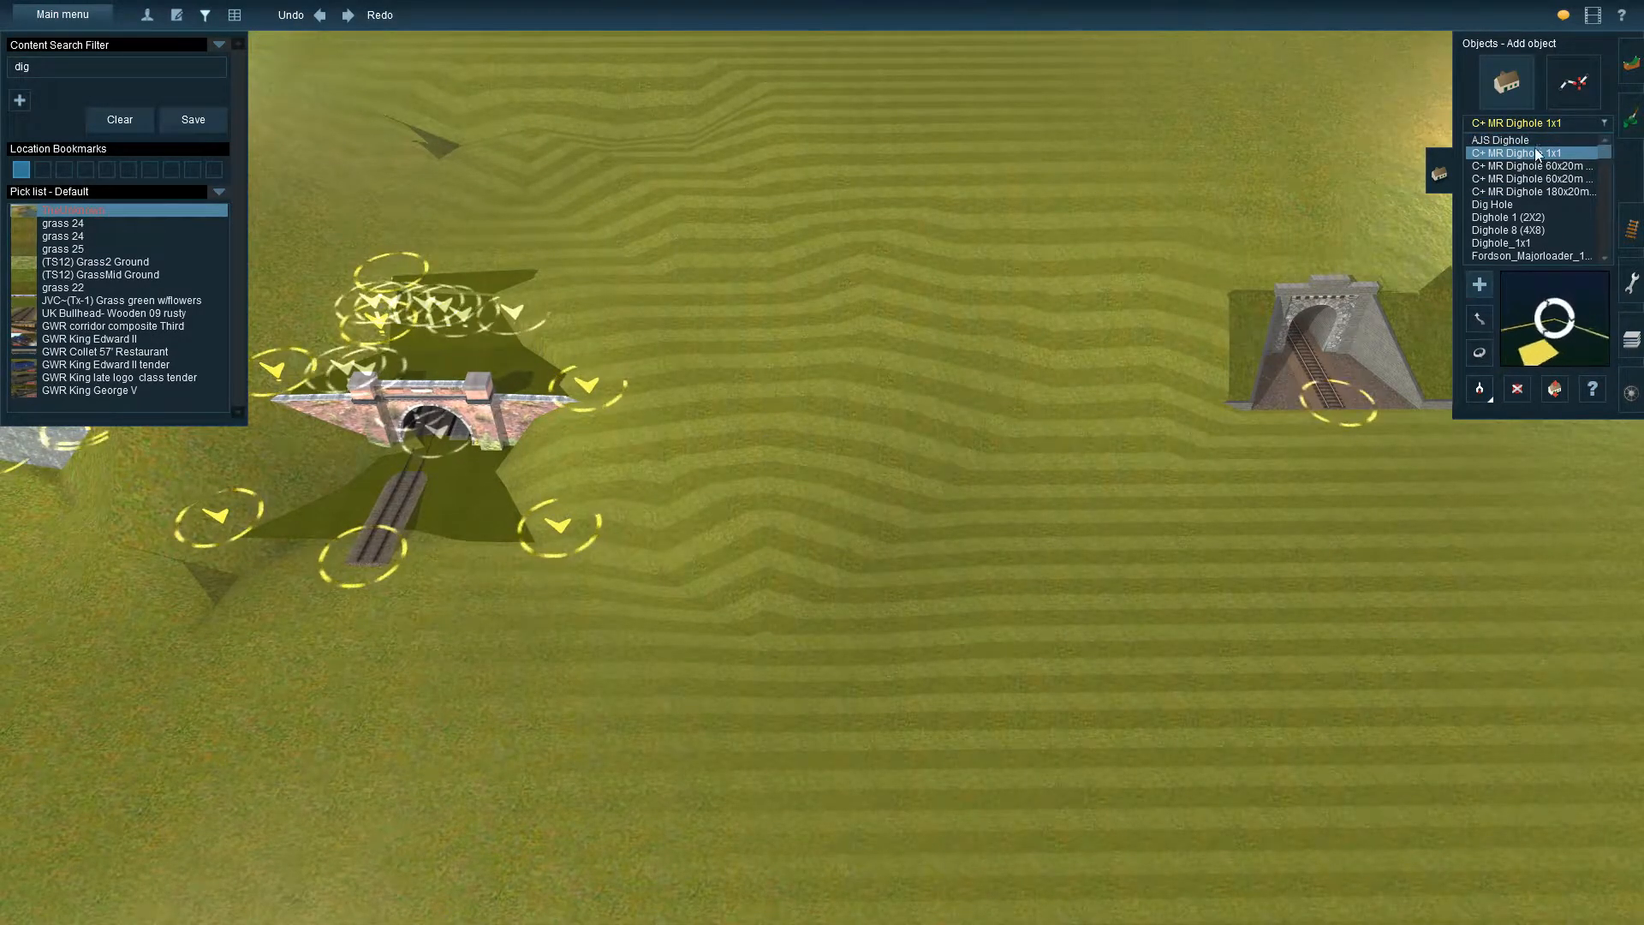
{"action": "left_click", "coordinate": [840, 521]}
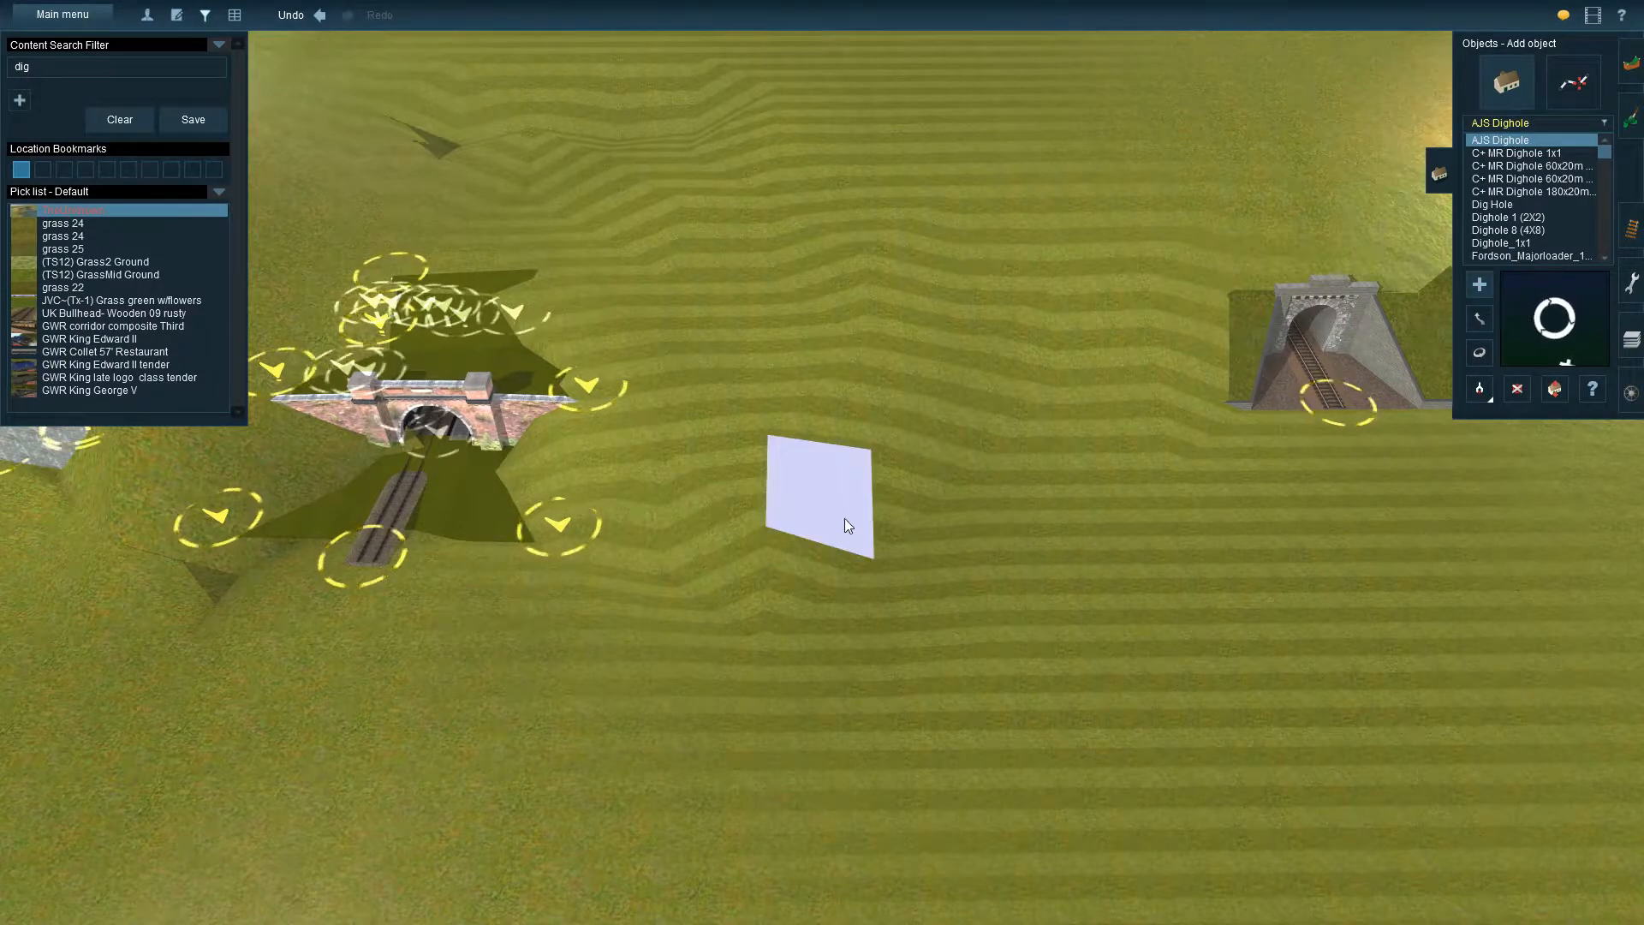
Examine the hole cut by the AJS Dighole from ground level and from above, including its marker at the corner
{"action": "key", "text": "Down"}
{"action": "key", "text": "Up"}
{"action": "scroll", "coordinate": [886, 591], "scroll_direction": "up", "scroll_amount": 10}
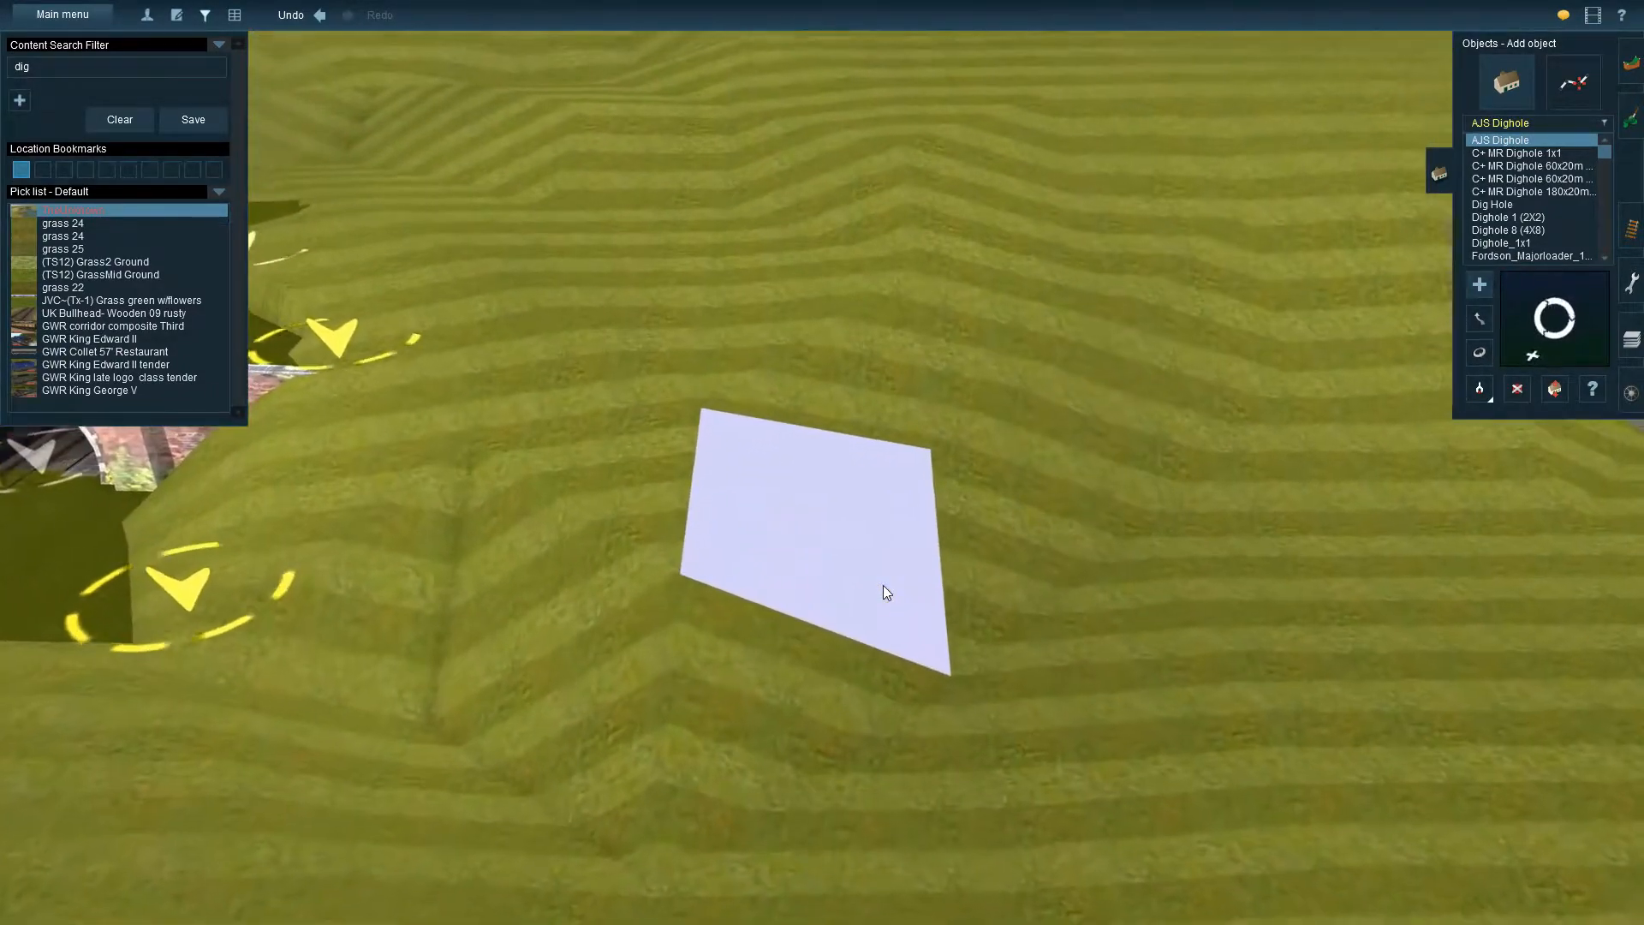
{"action": "key", "text": "Down"}
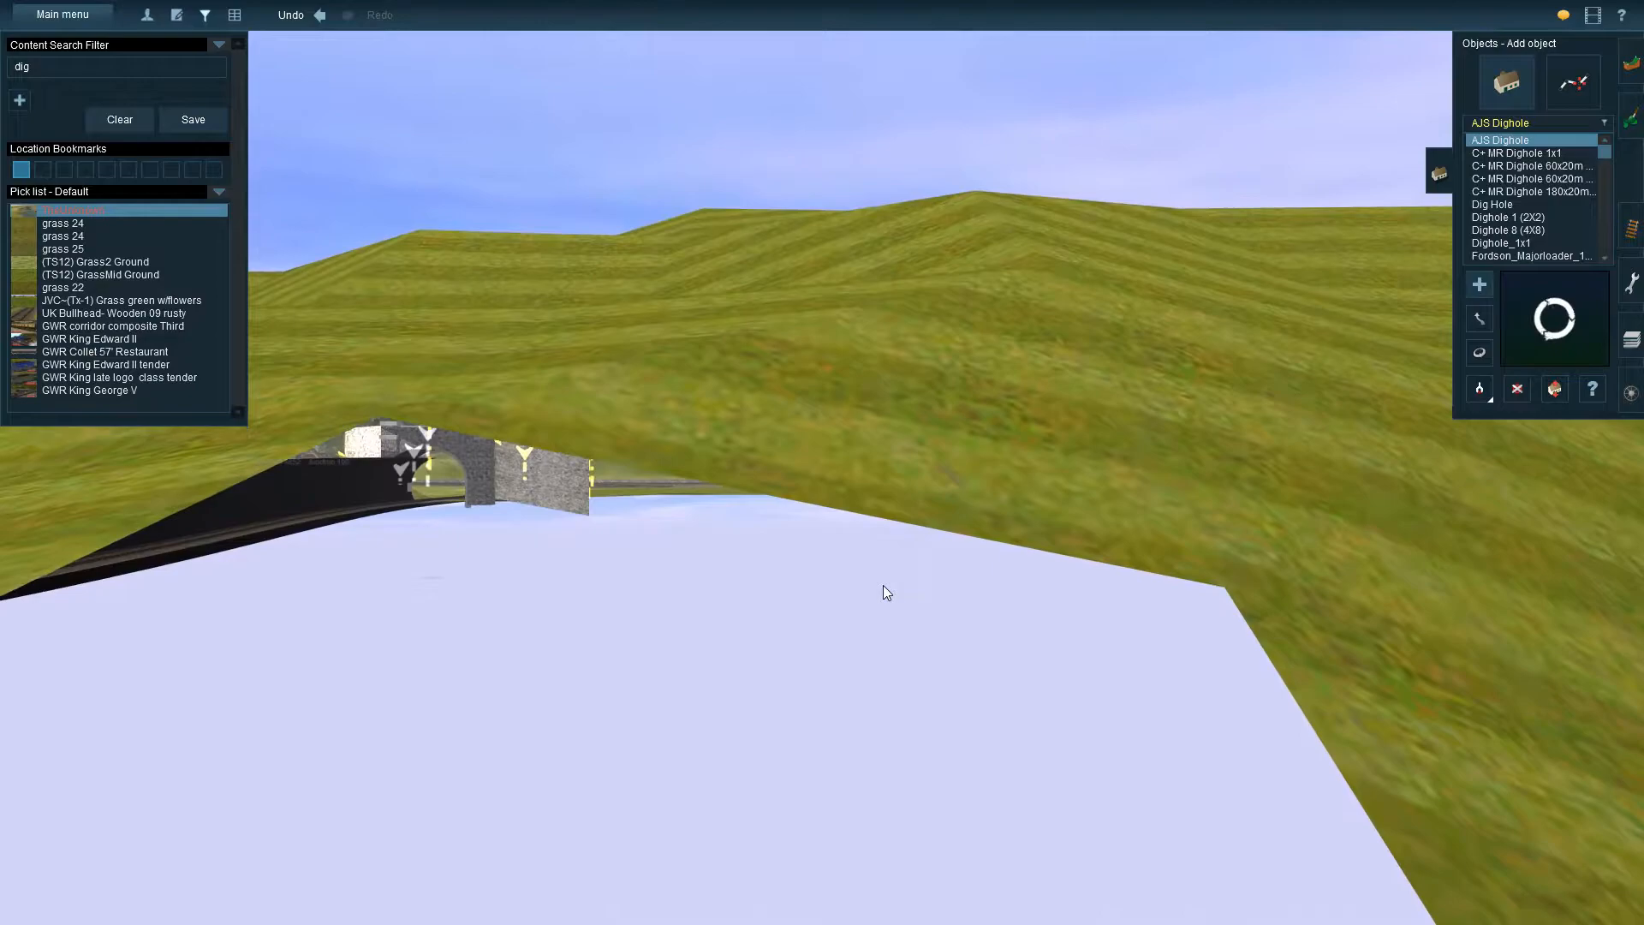
{"action": "scroll", "coordinate": [707, 509], "scroll_direction": "down", "scroll_amount": 5}
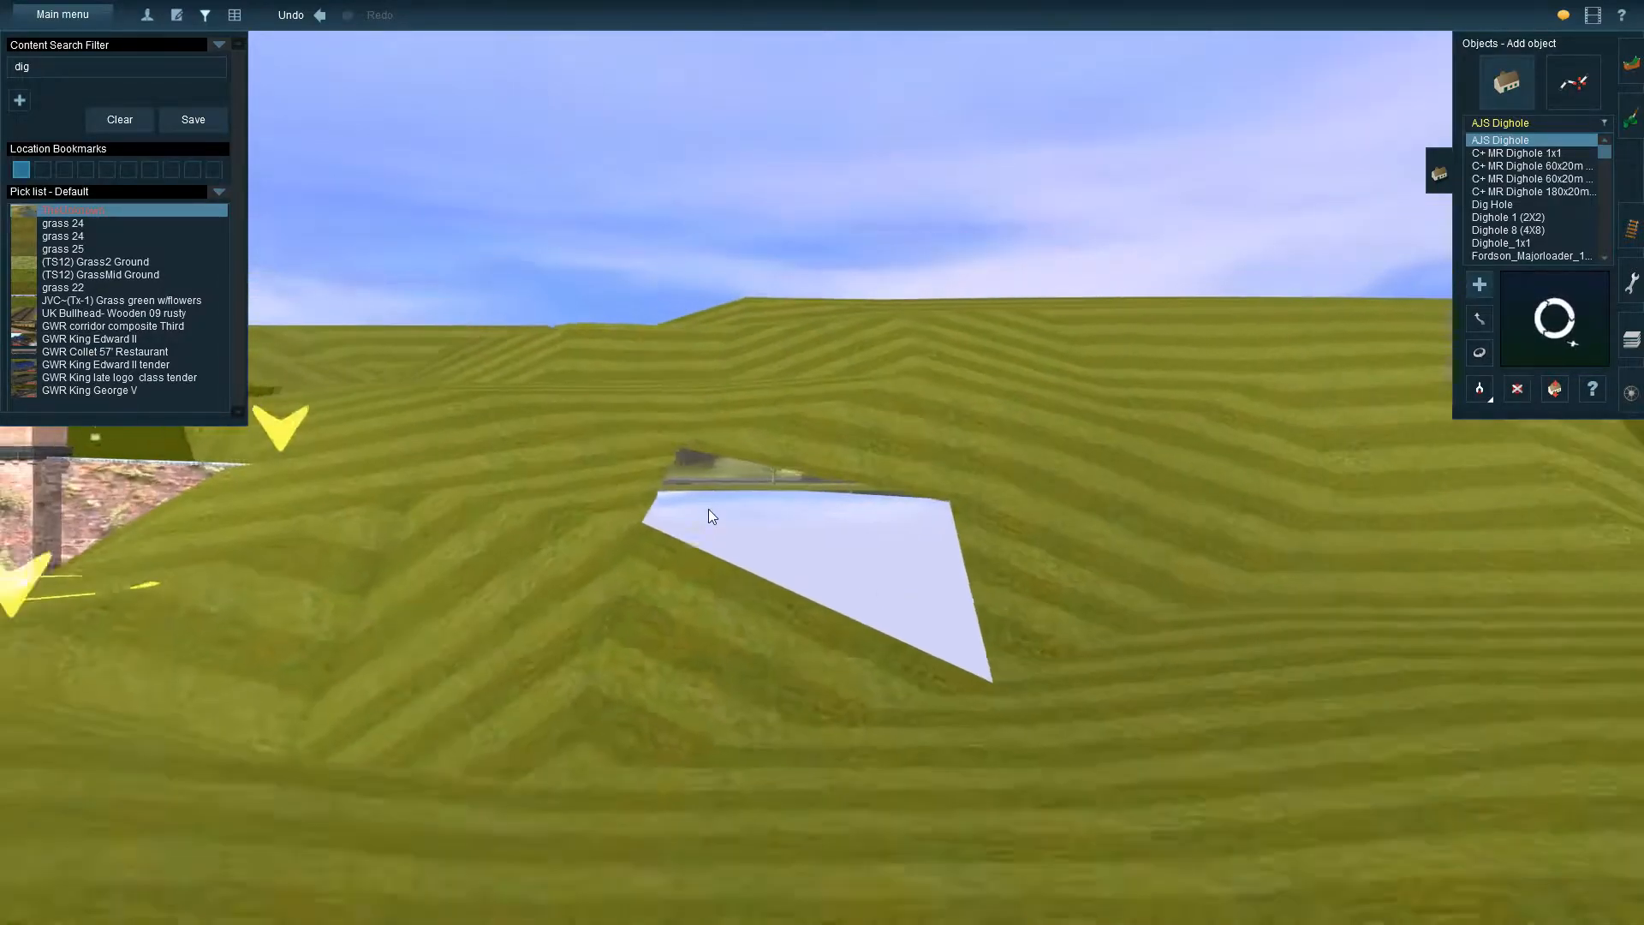
{"action": "key", "text": "Up"}
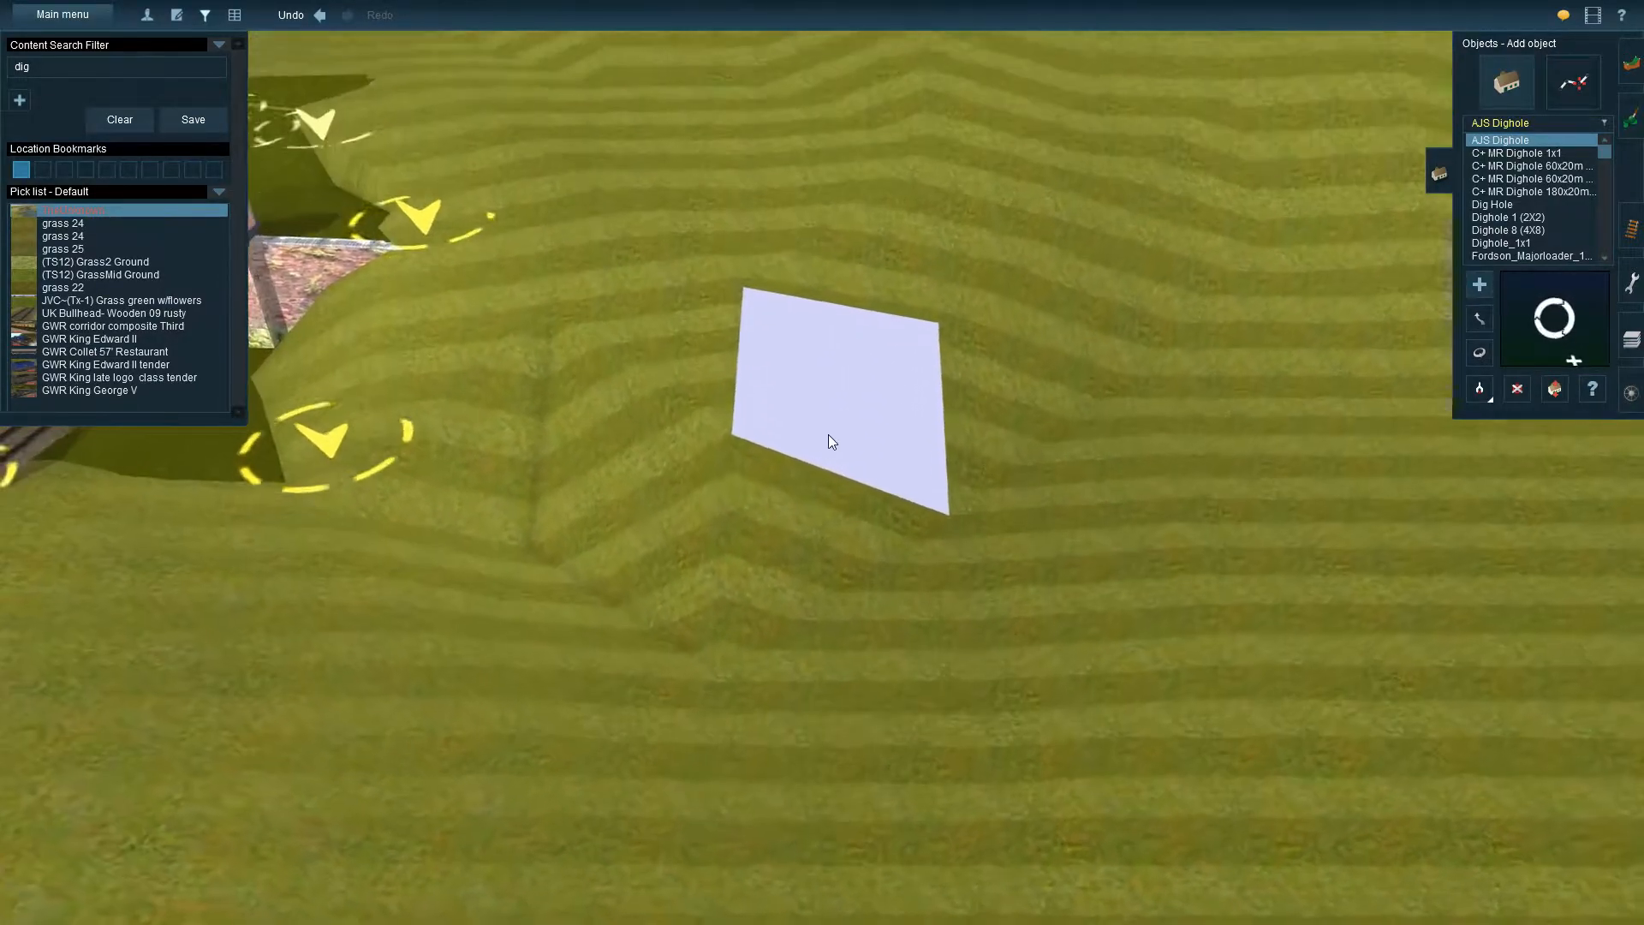
{"action": "key", "text": "Left"}
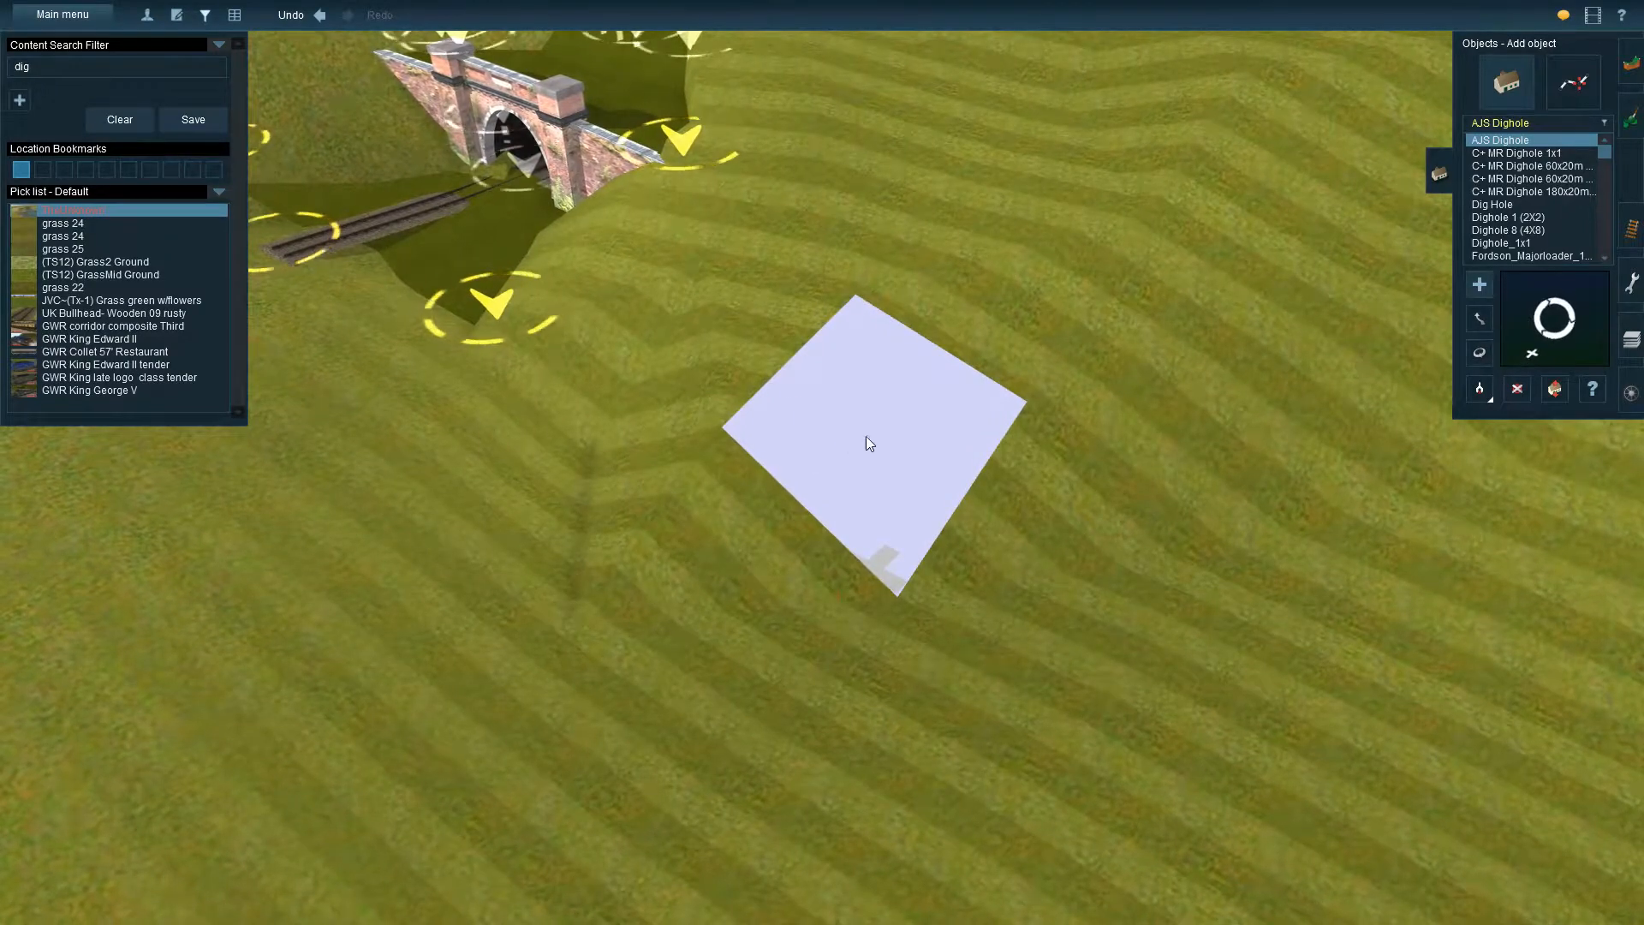
{"action": "right_click", "coordinate": [1067, 207]}
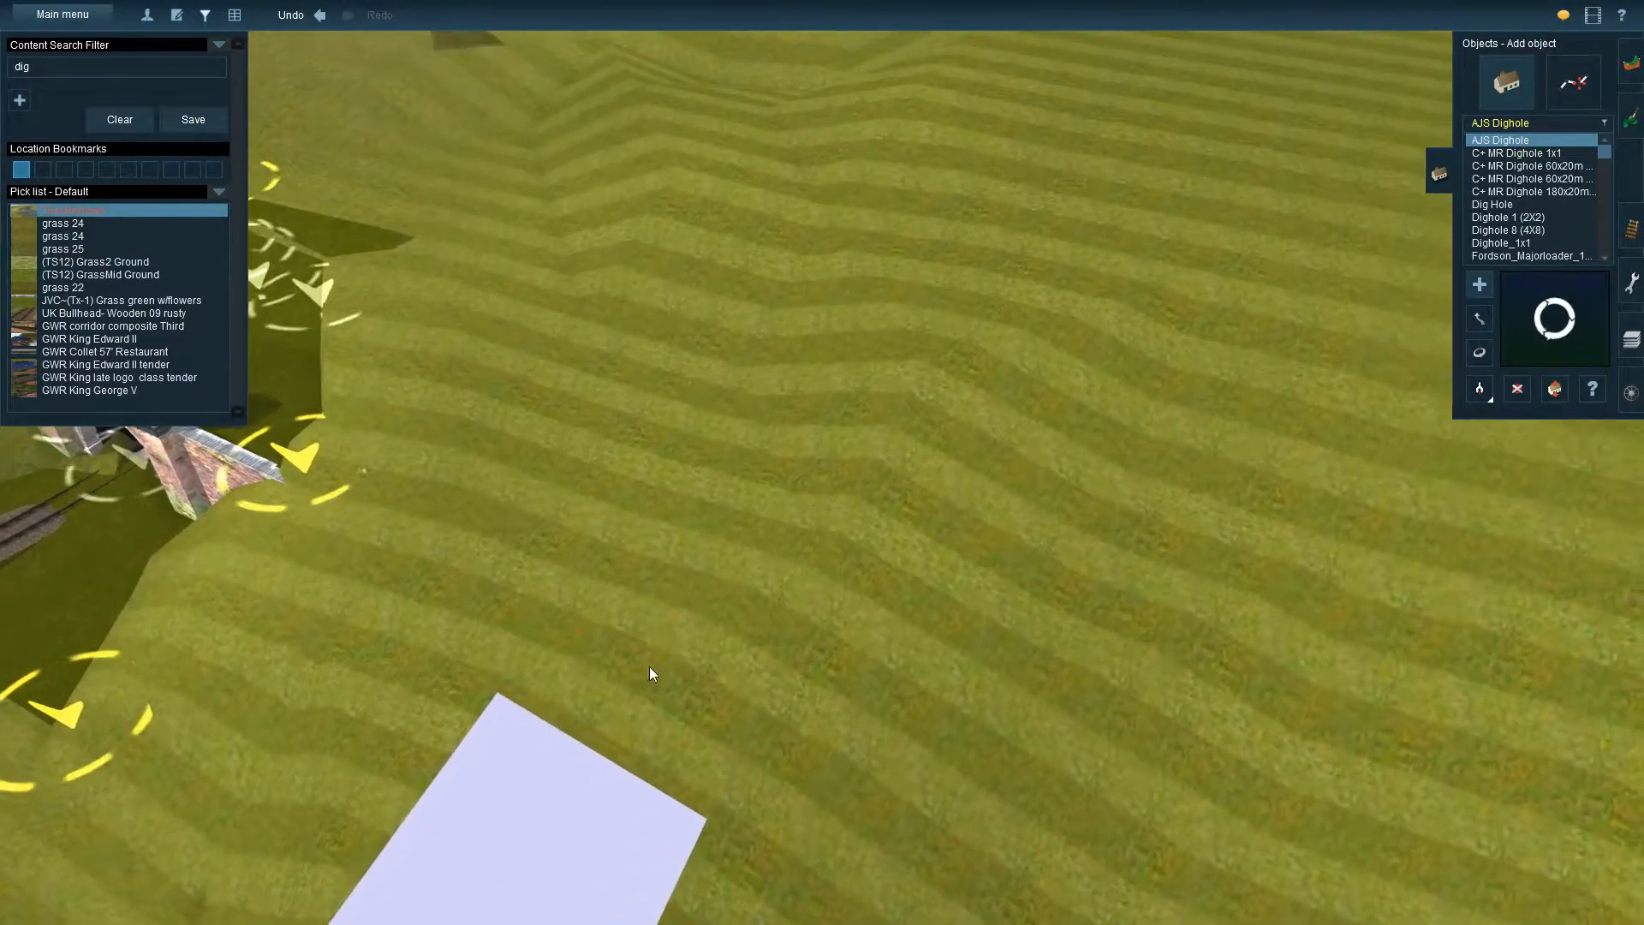
{"action": "right_click", "coordinate": [616, 582]}
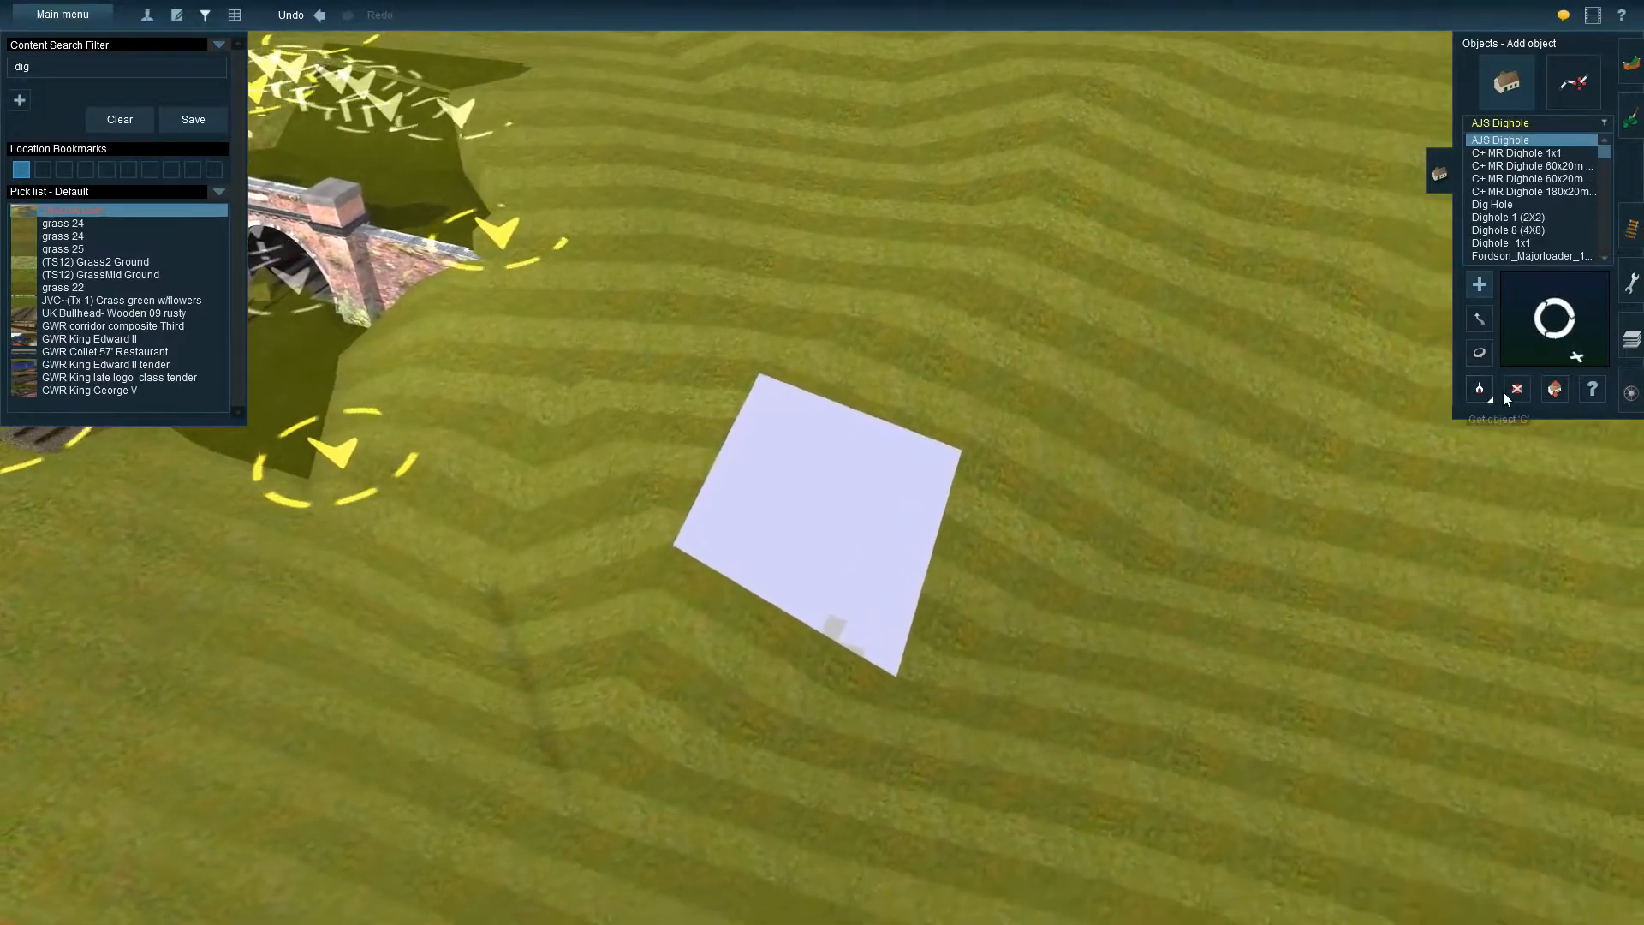
Delete the AJS Dighole from the hillside between the two portals
{"action": "left_click", "coordinate": [1516, 388]}
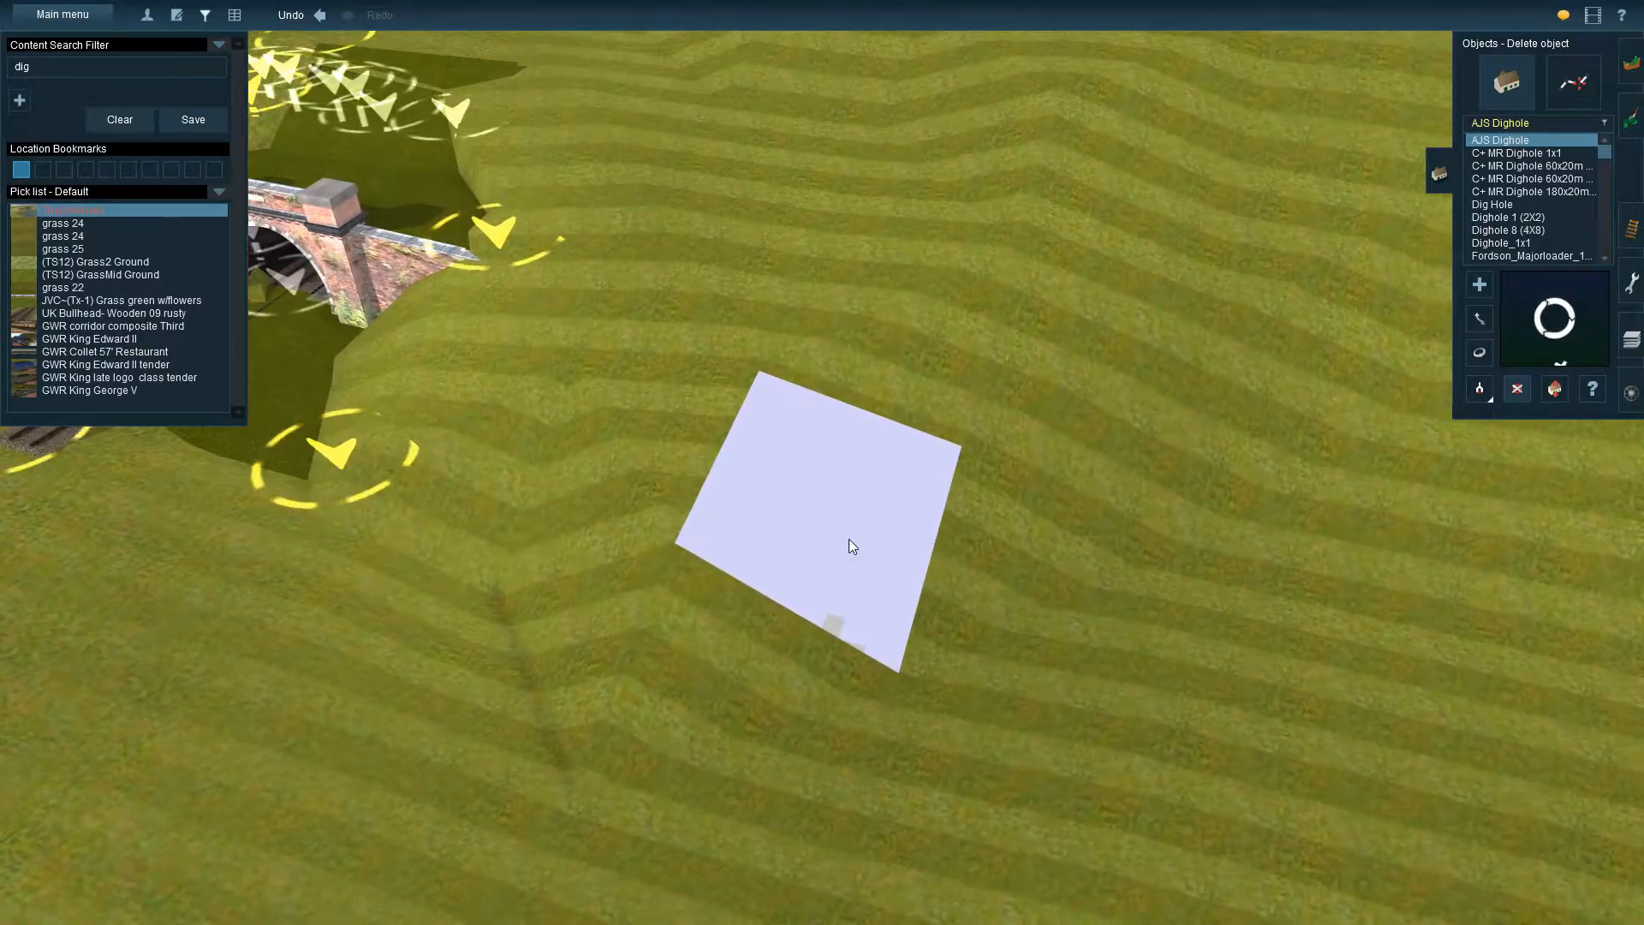
{"action": "key", "text": "Up"}
{"action": "left_click", "coordinate": [819, 525]}
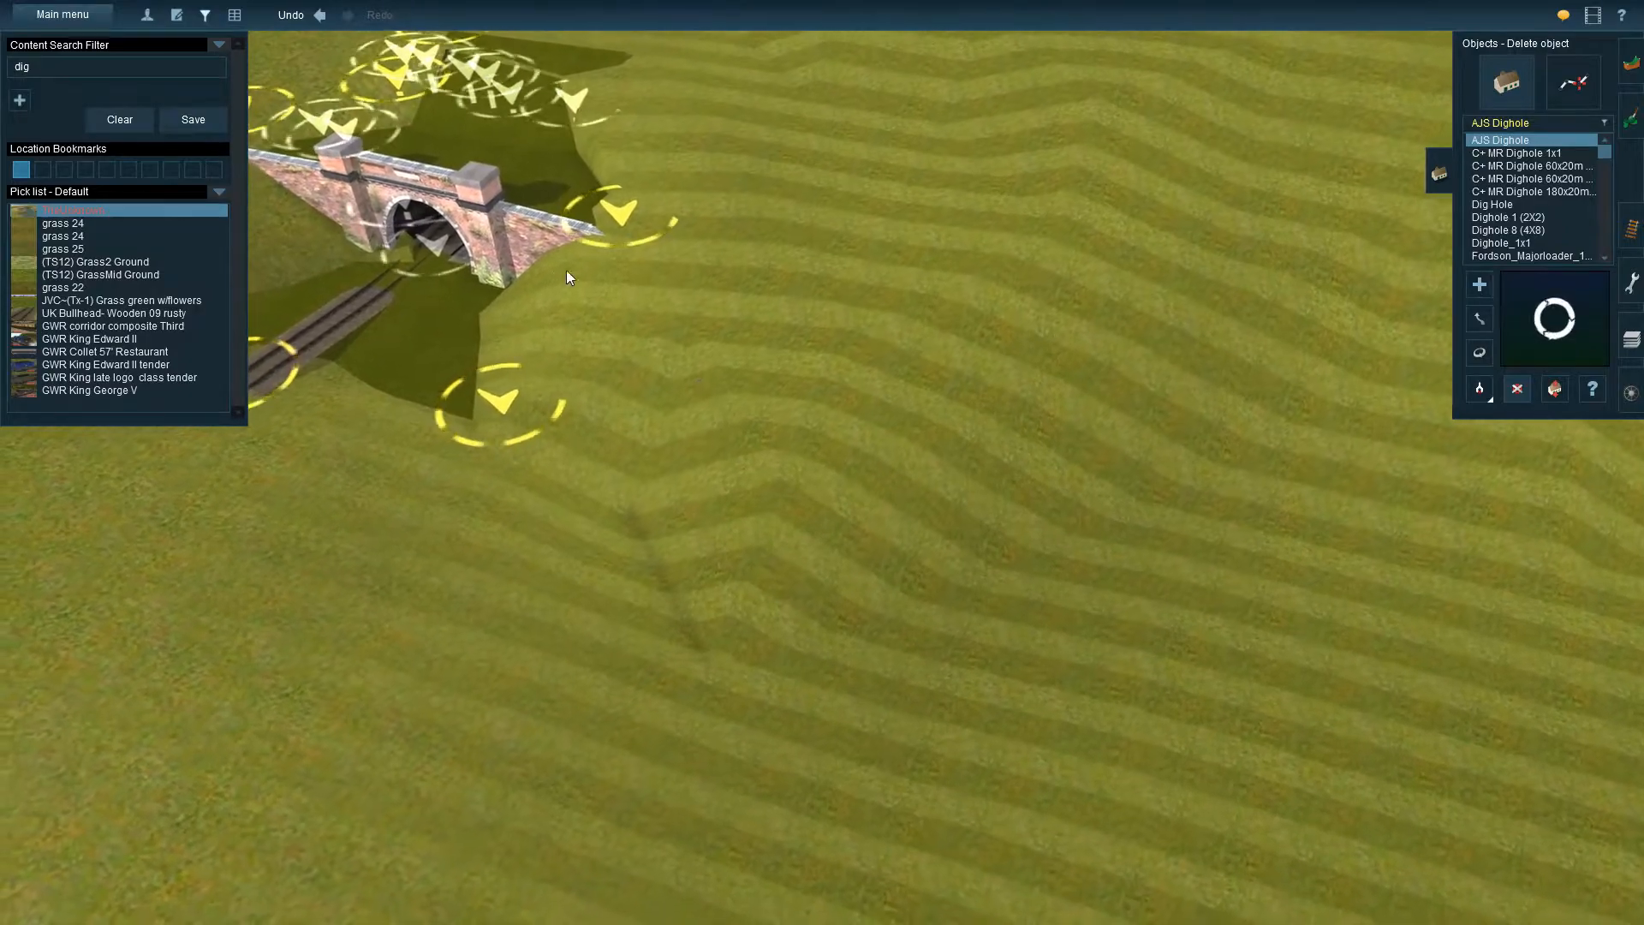
Set the terrain height to 10 and apply it with a widened brush across the open hillside between the brick and stone portals
{"action": "right_click", "coordinate": [551, 269]}
{"action": "right_click", "coordinate": [1112, 611]}
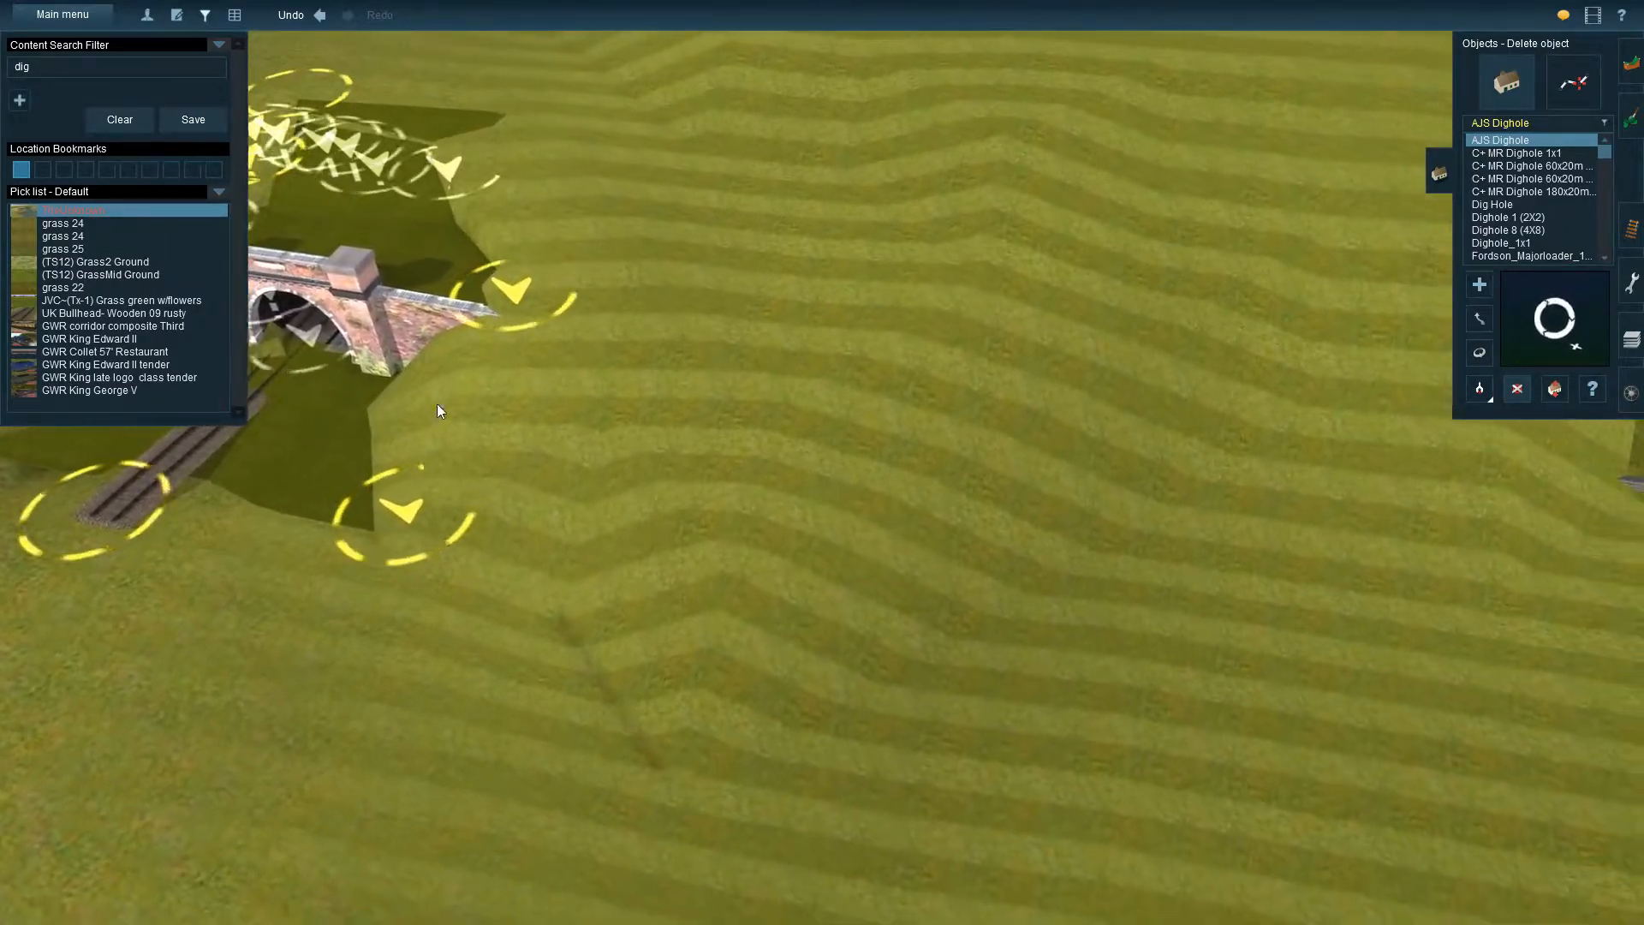
{"action": "right_click", "coordinate": [868, 593]}
{"action": "key", "text": "Left"}
{"action": "scroll", "coordinate": [773, 526], "scroll_direction": "down", "scroll_amount": 6}
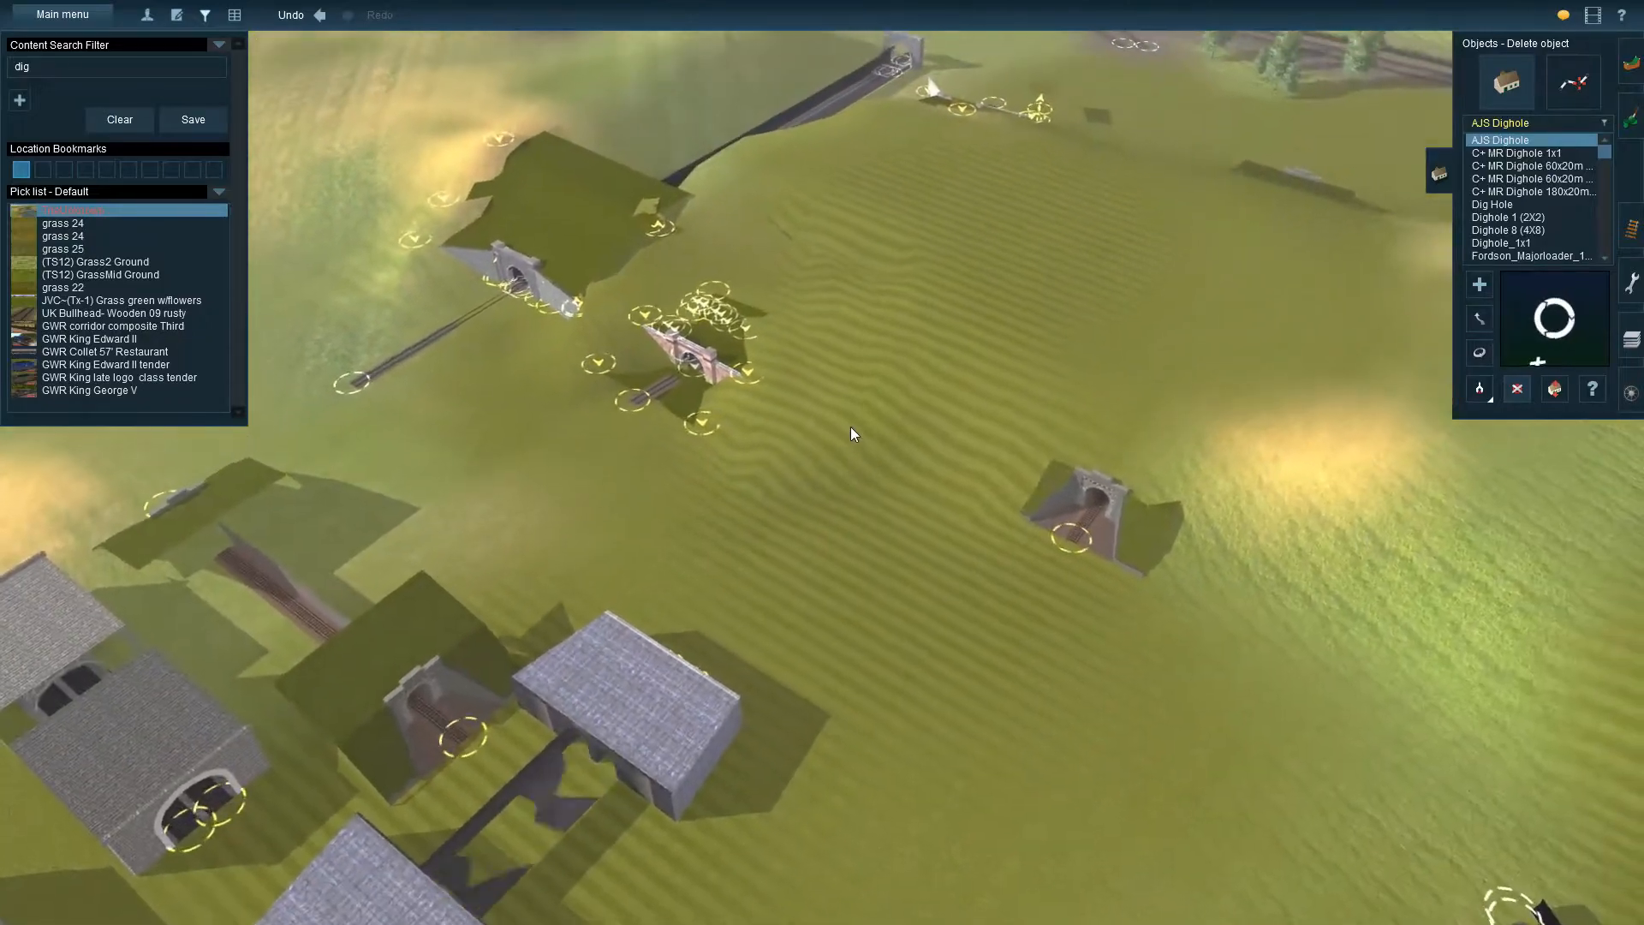
{"action": "scroll", "coordinate": [850, 426], "scroll_direction": "up", "scroll_amount": 3}
{"action": "scroll", "coordinate": [856, 431], "scroll_direction": "up", "scroll_amount": 3}
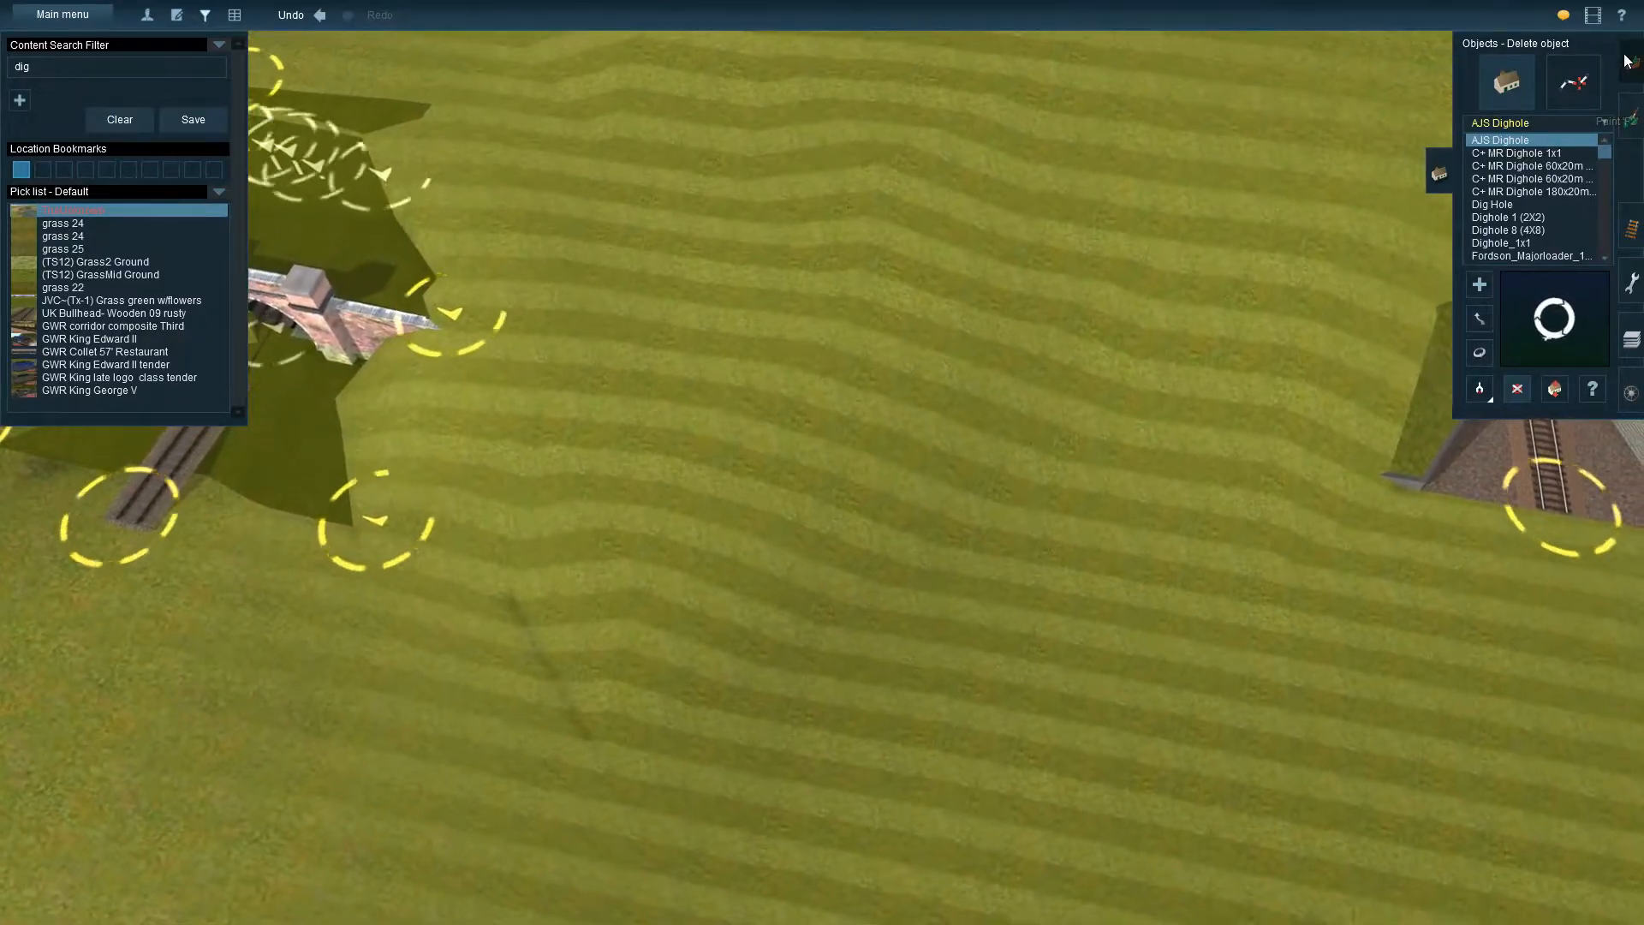
{"action": "left_click", "coordinate": [1628, 60]}
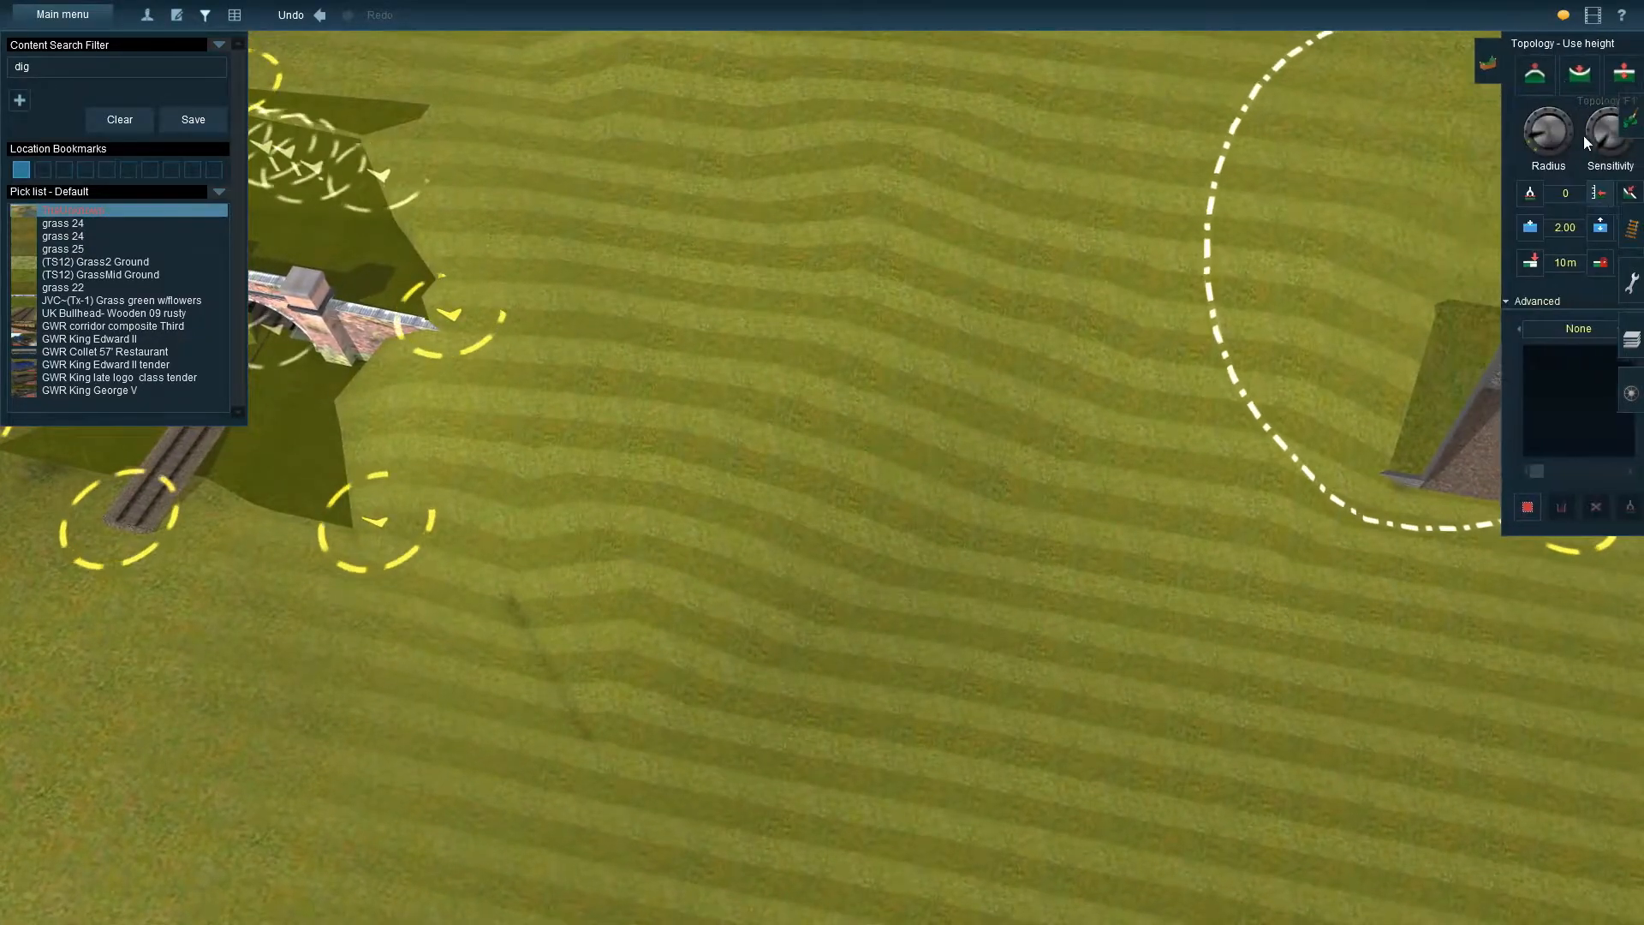
{"action": "left_click_drag", "start_coordinate": [1507, 150], "coordinate": [1516, 170]}
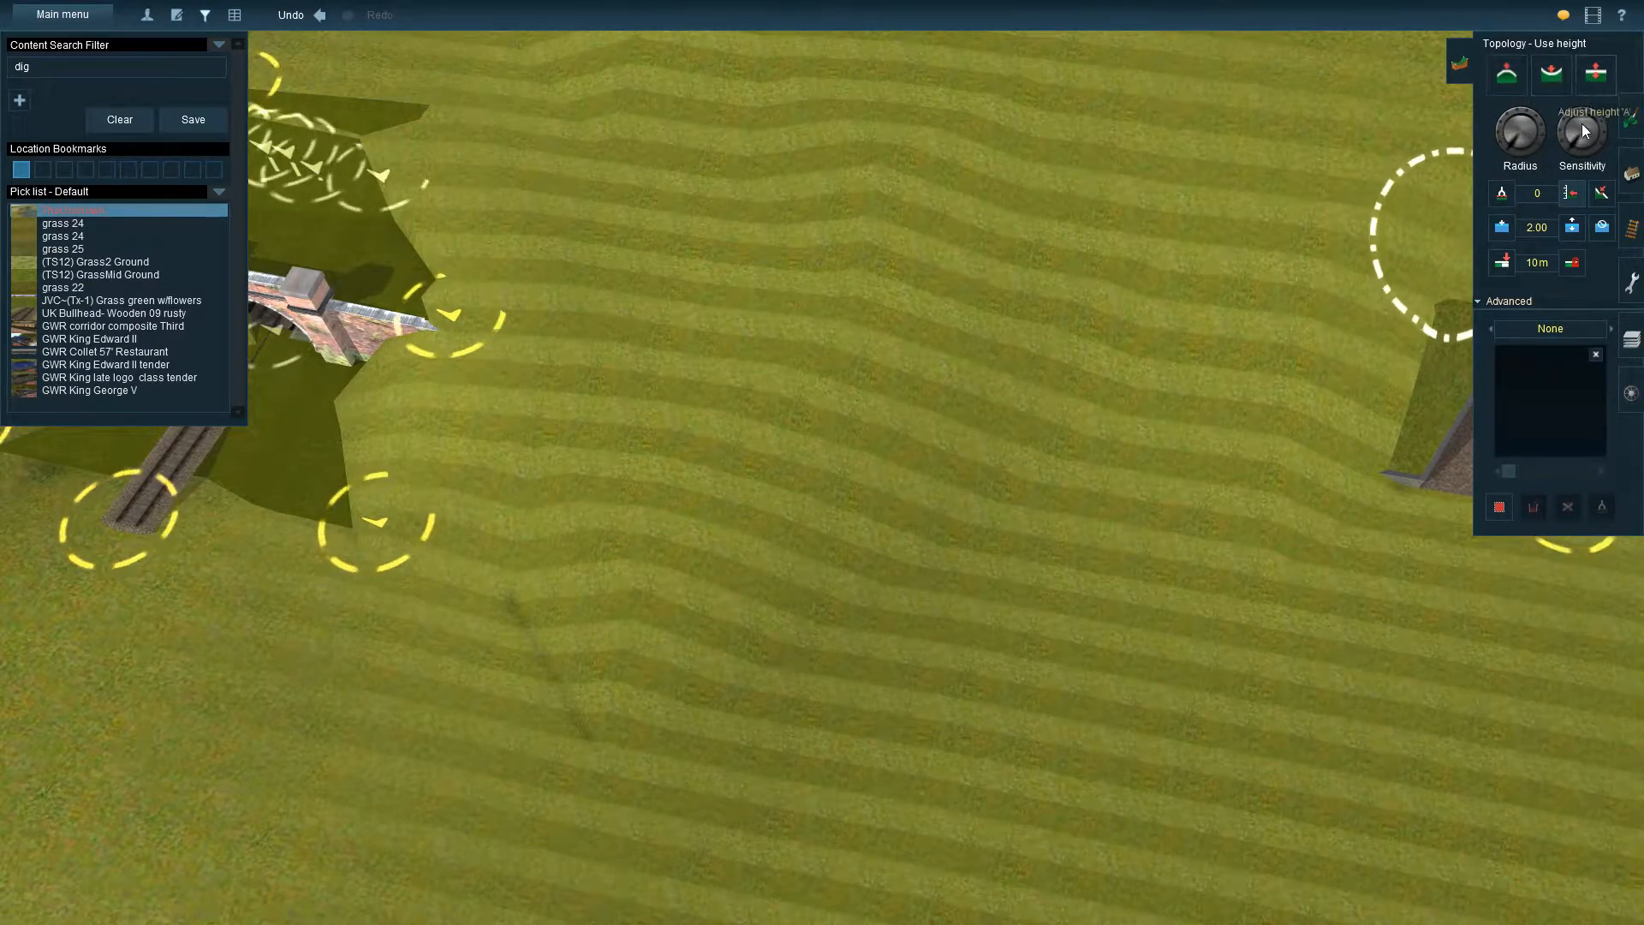
{"action": "type", "text": "10"}
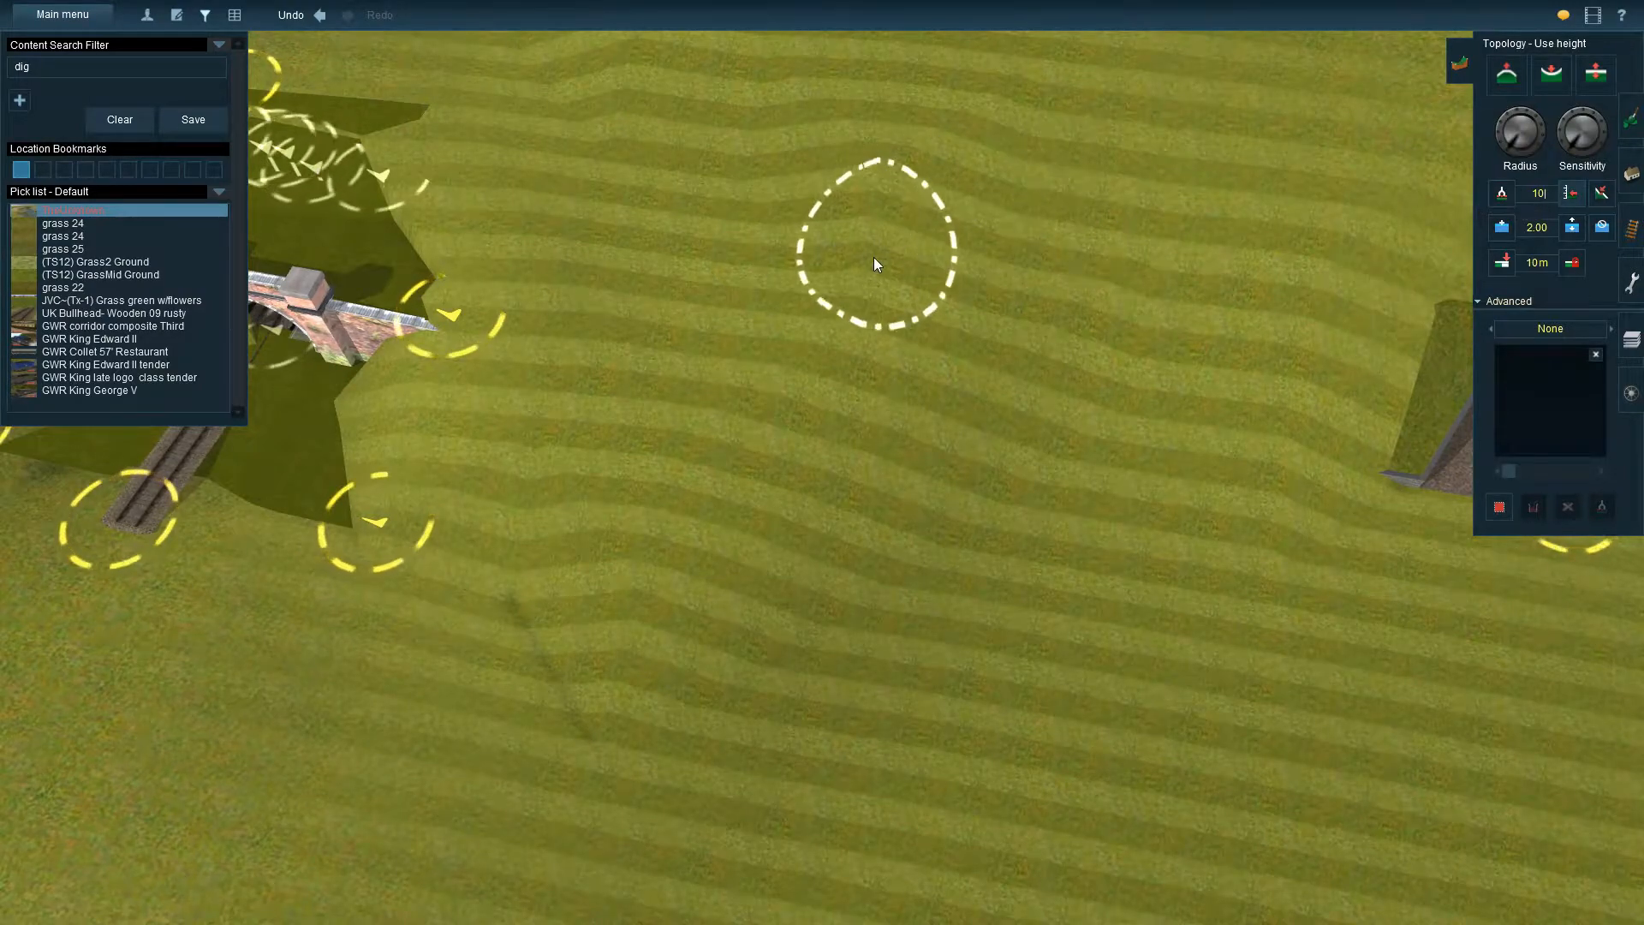
{"action": "left_click_drag", "start_coordinate": [1511, 146], "coordinate": [1503, 139]}
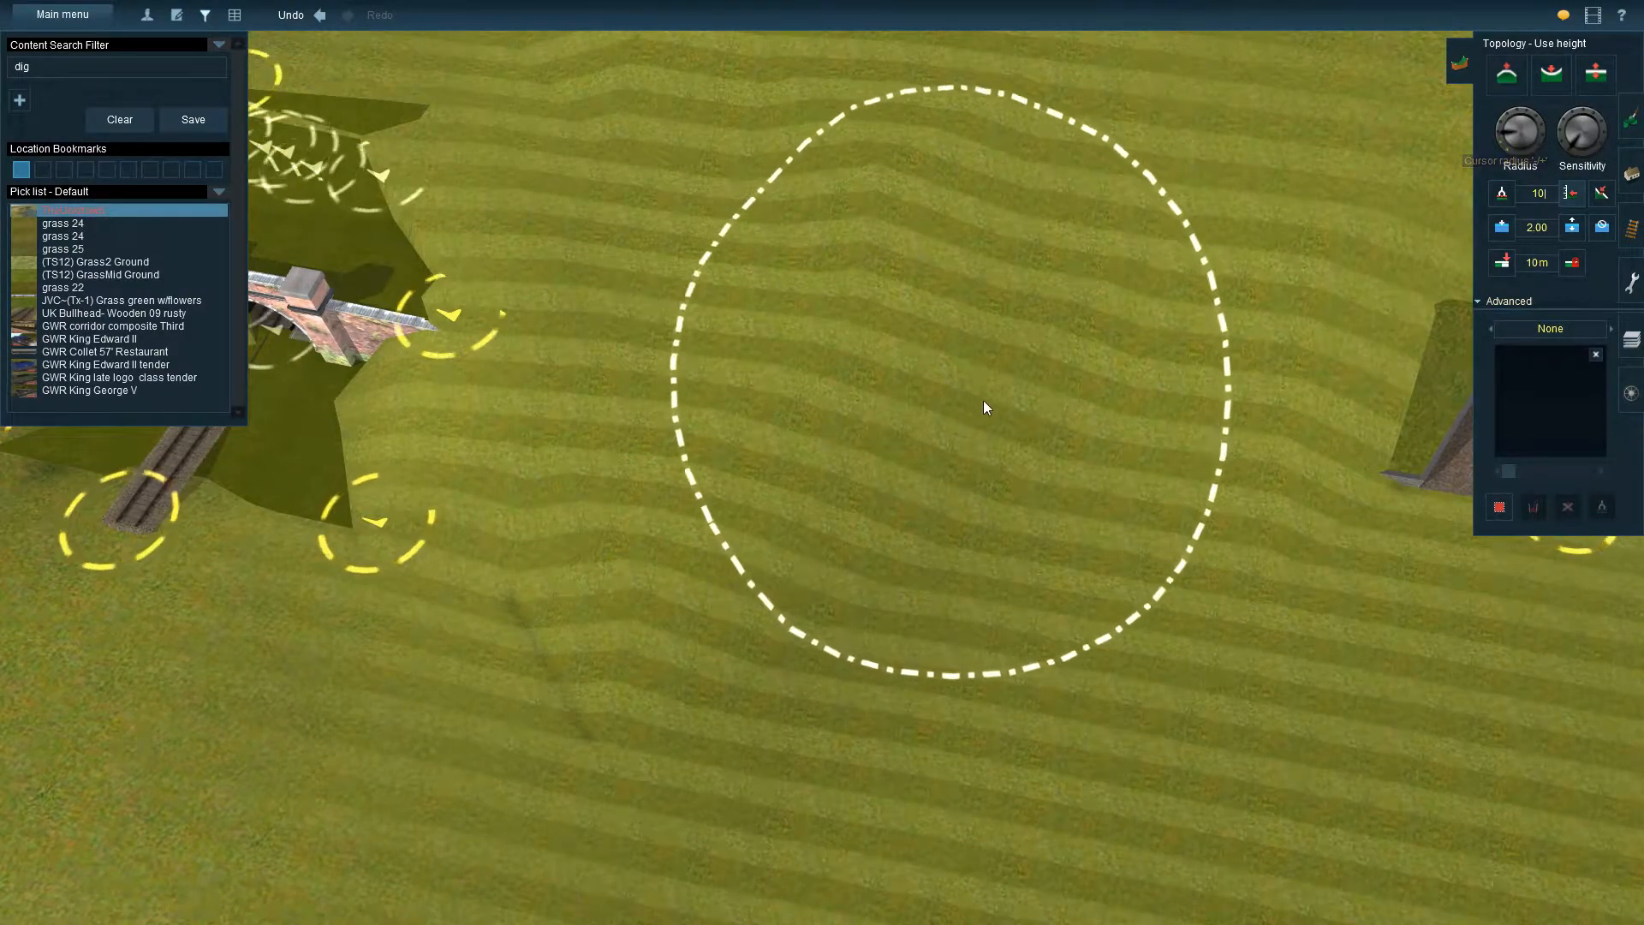
{"action": "mouse_move", "coordinate": [638, 516]}
{"action": "left_mouse_down"}
{"action": "mouse_move", "coordinate": [862, 452]}
{"action": "mouse_move", "coordinate": [937, 240]}
{"action": "mouse_move", "coordinate": [897, 198]}
{"action": "mouse_move", "coordinate": [932, 324]}
{"action": "left_mouse_up"}
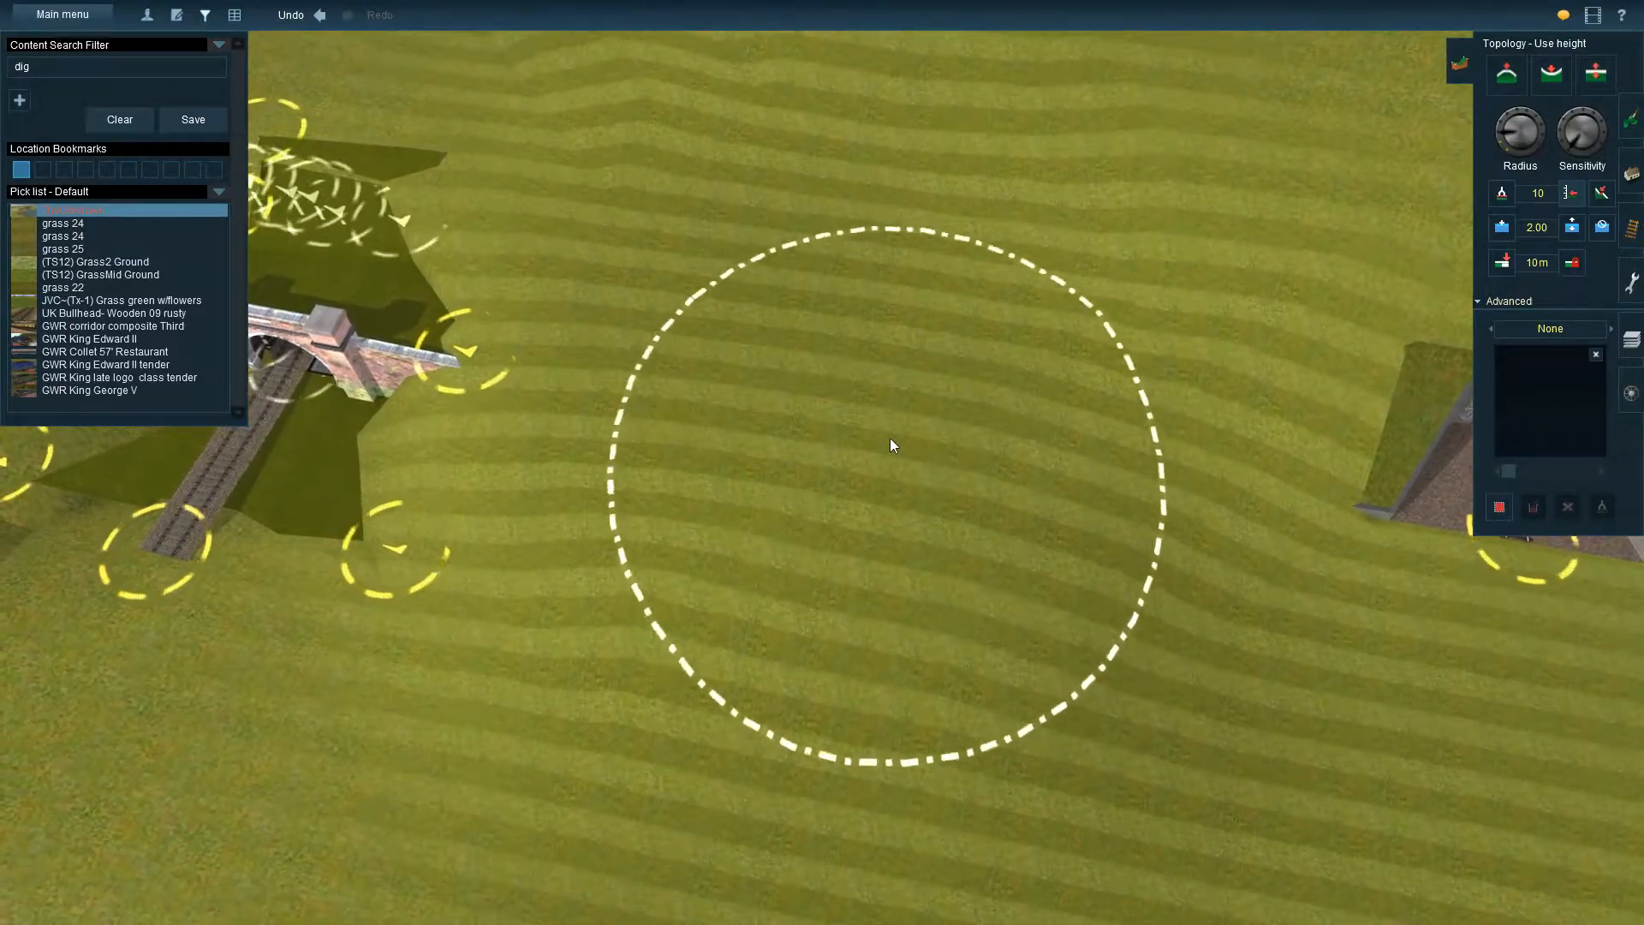
Inspect the raised hillside, shrink the terrain brush radius and set the height value to 0
{"action": "key", "text": "Down"}
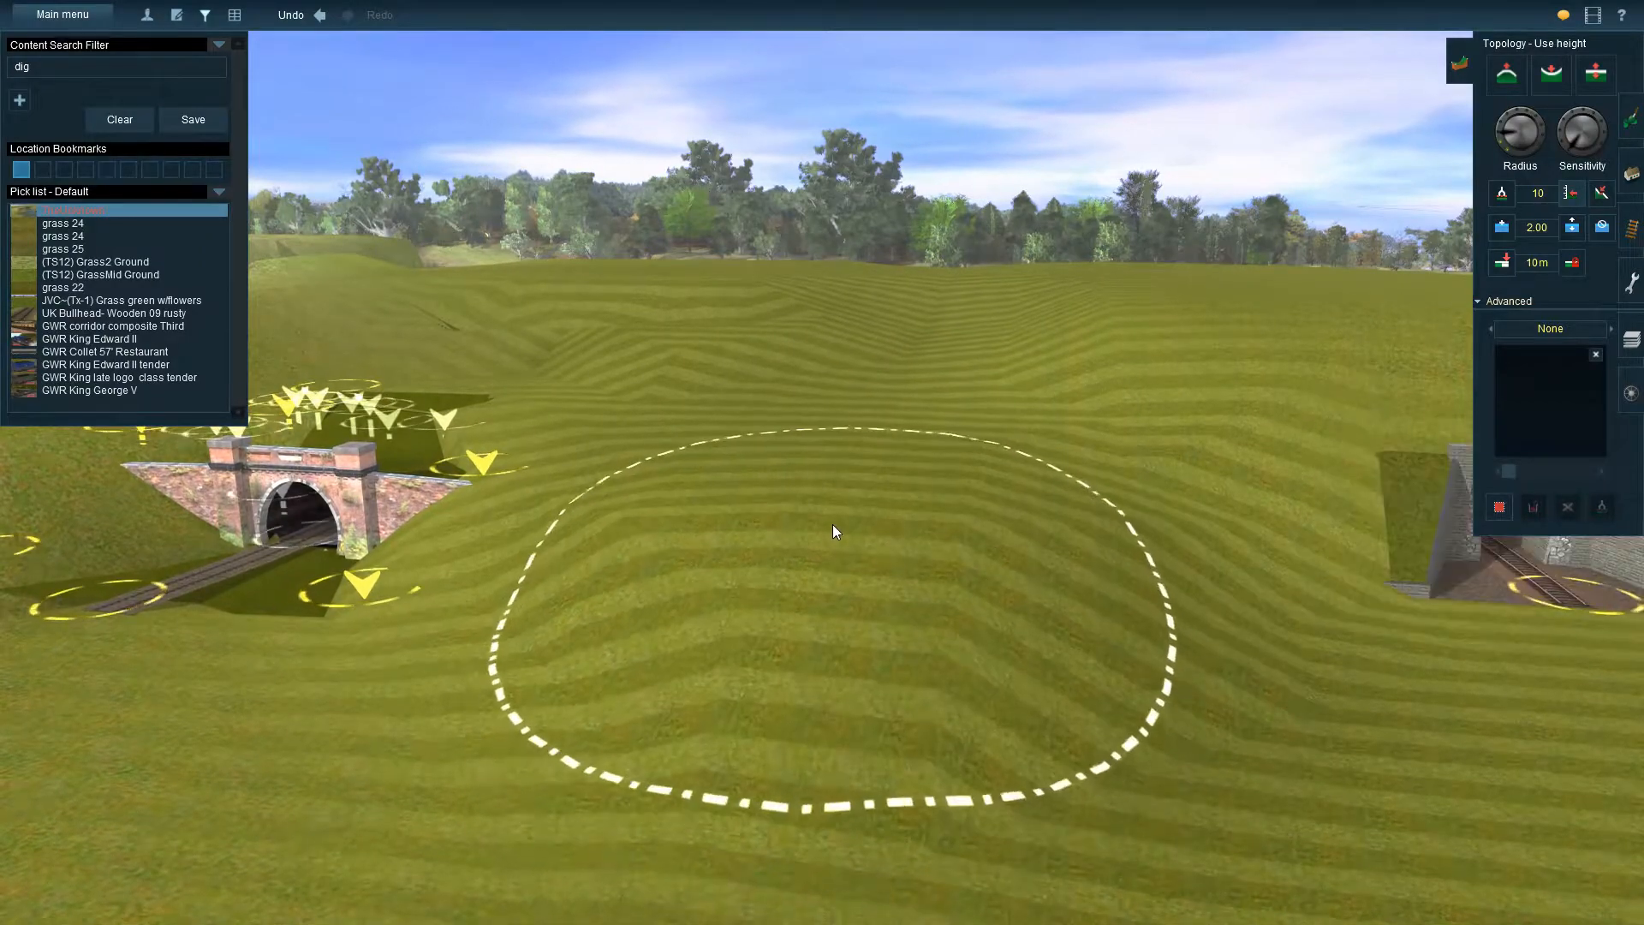
{"action": "scroll", "coordinate": [805, 557], "scroll_direction": "down", "scroll_amount": 4}
{"action": "key", "text": "Right"}
{"action": "key", "text": "Up"}
{"action": "mouse_move", "coordinate": [865, 497]}
{"action": "left_mouse_down"}
{"action": "mouse_move", "coordinate": [1087, 453]}
{"action": "mouse_move", "coordinate": [846, 389]}
{"action": "mouse_move", "coordinate": [789, 313]}
{"action": "mouse_move", "coordinate": [813, 307]}
{"action": "left_mouse_up"}
{"action": "key", "text": "Right"}
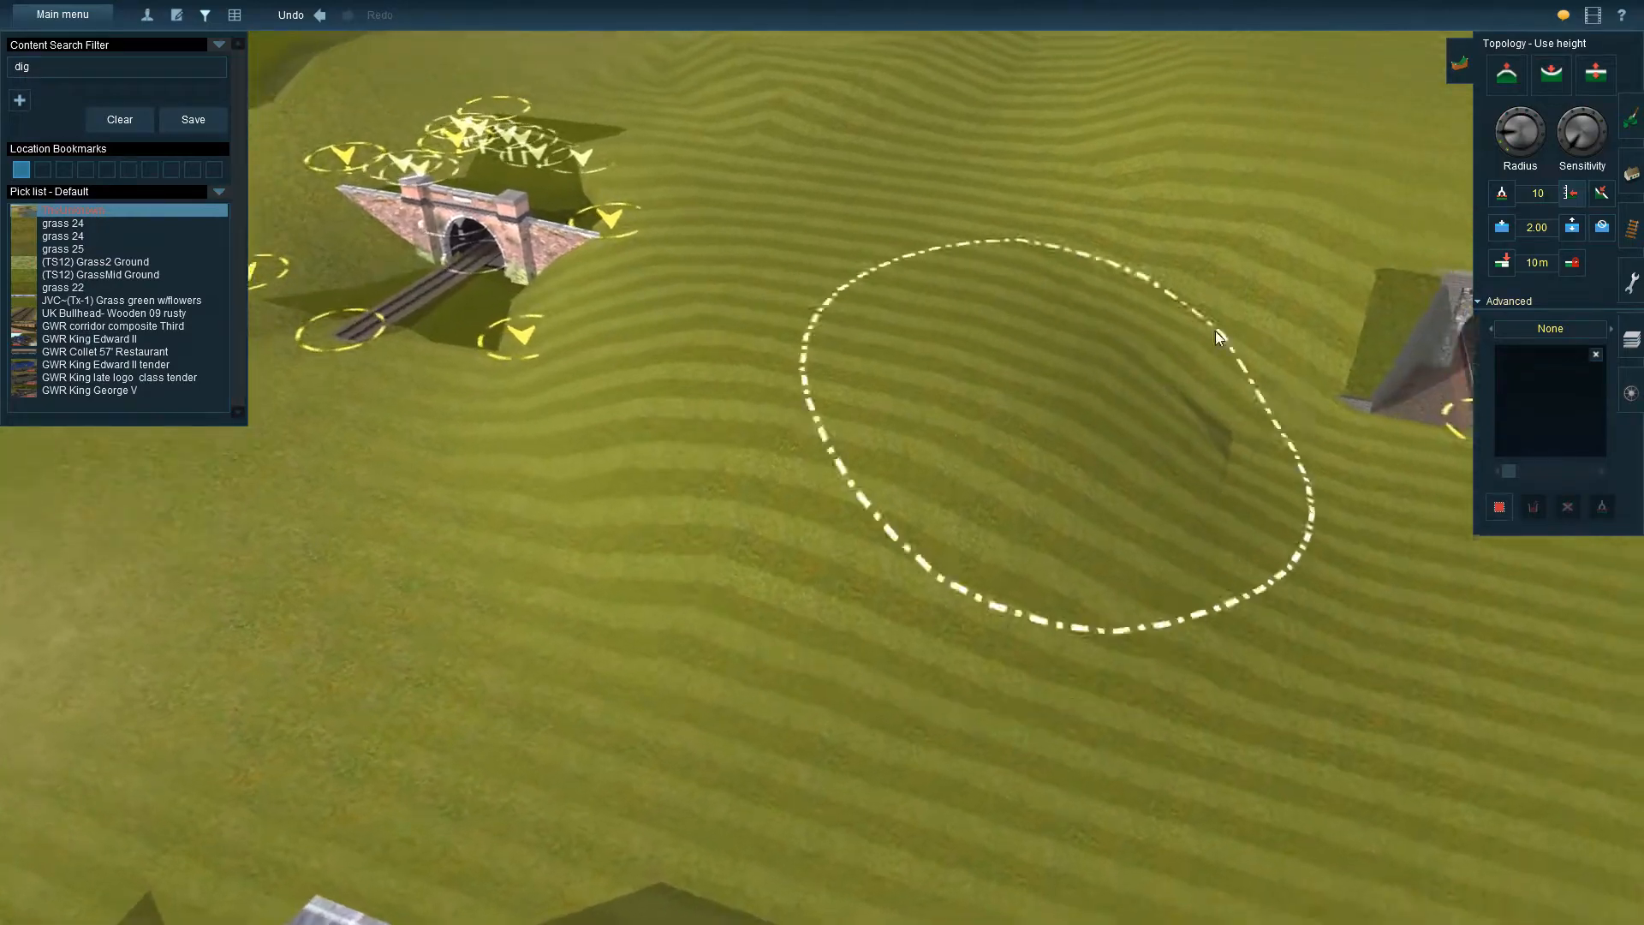
{"action": "mouse_move", "coordinate": [1506, 133]}
{"action": "left_mouse_down"}
{"action": "mouse_move", "coordinate": [1571, 190]}
{"action": "mouse_move", "coordinate": [1507, 145]}
{"action": "mouse_move", "coordinate": [1514, 101]}
{"action": "mouse_move", "coordinate": [1521, 185]}
{"action": "left_mouse_up"}
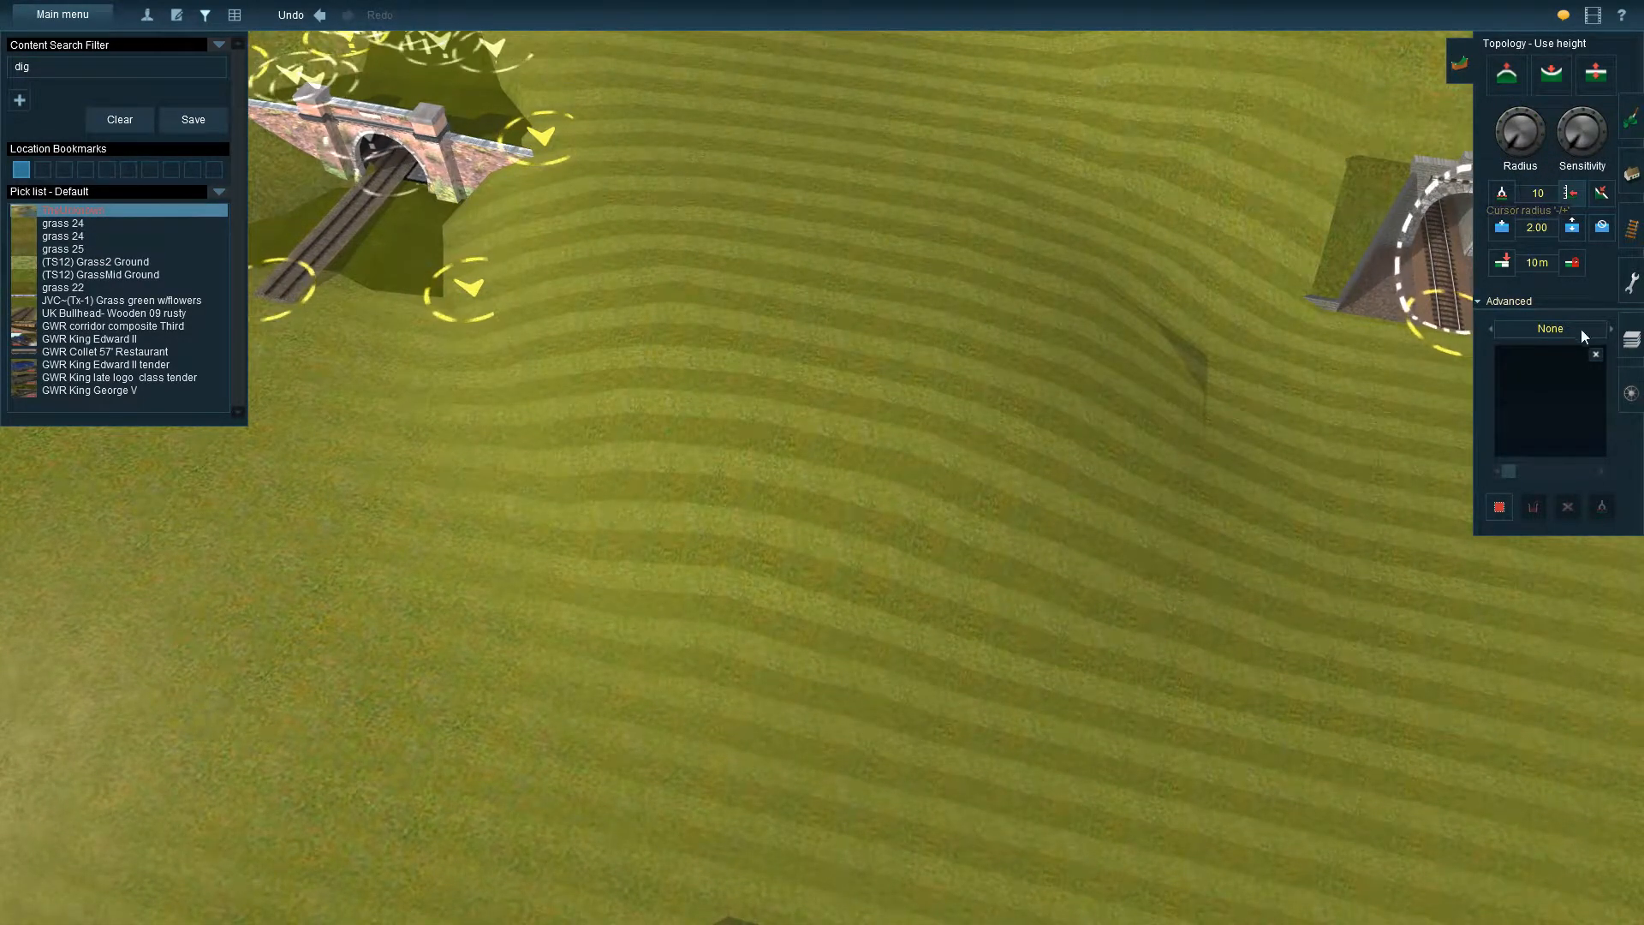
{"action": "left_click", "coordinate": [1535, 194]}
{"action": "type", "text": "0"}
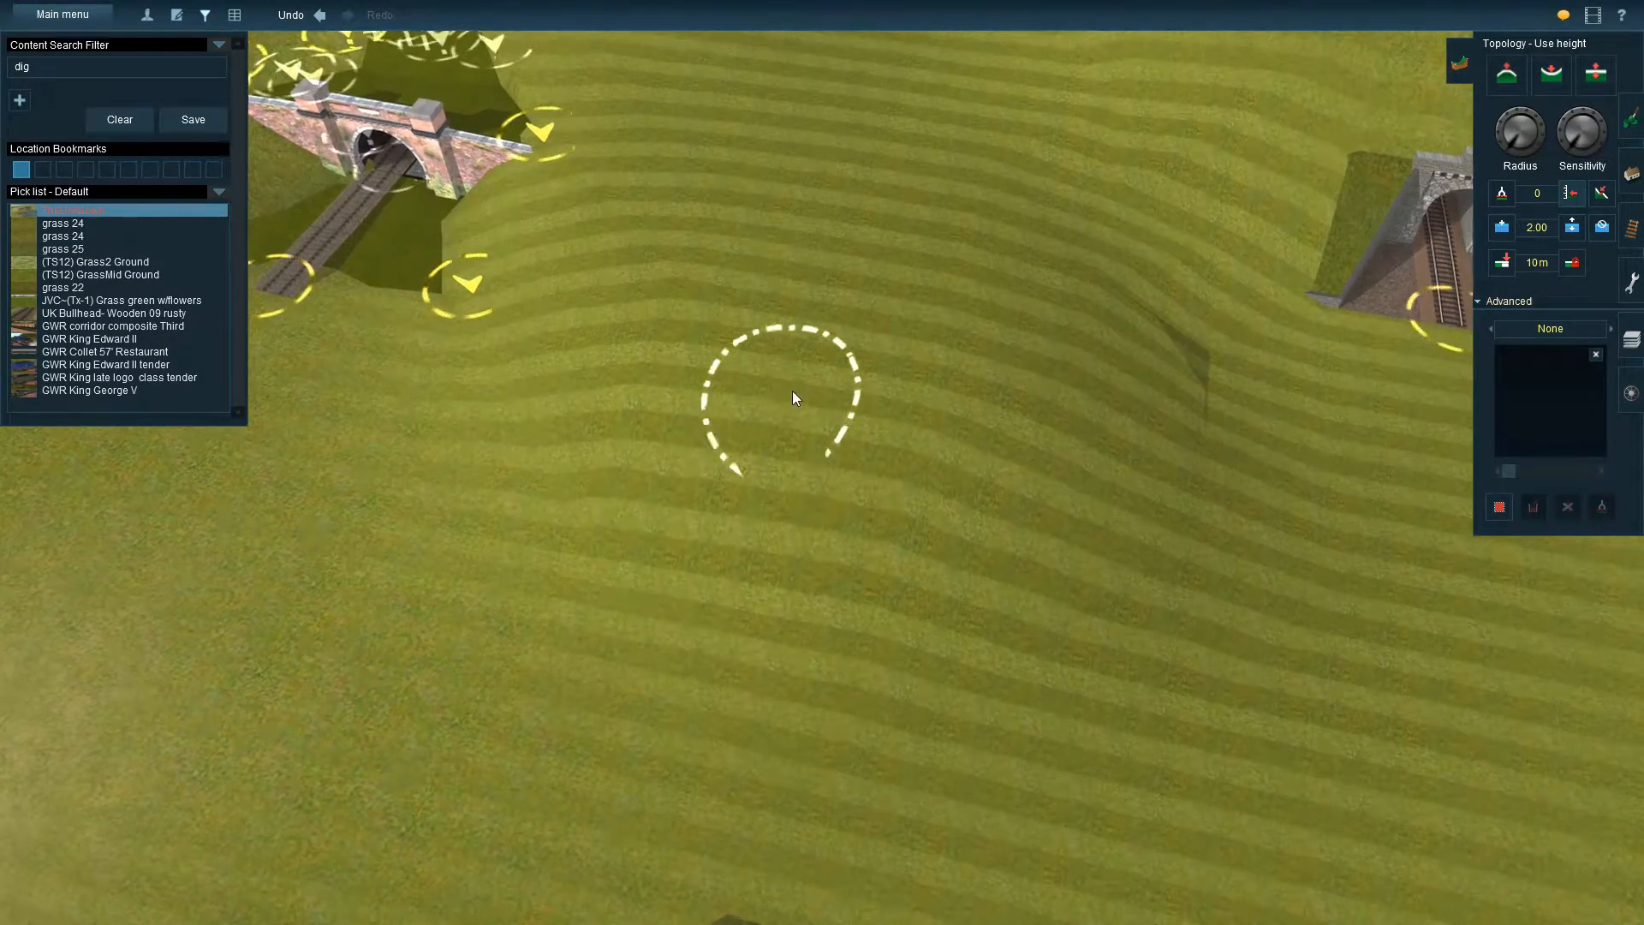
Examine the slope of the raised hillside between the brick portal and the stone portal from several angles
{"action": "right_click", "coordinate": [872, 450]}
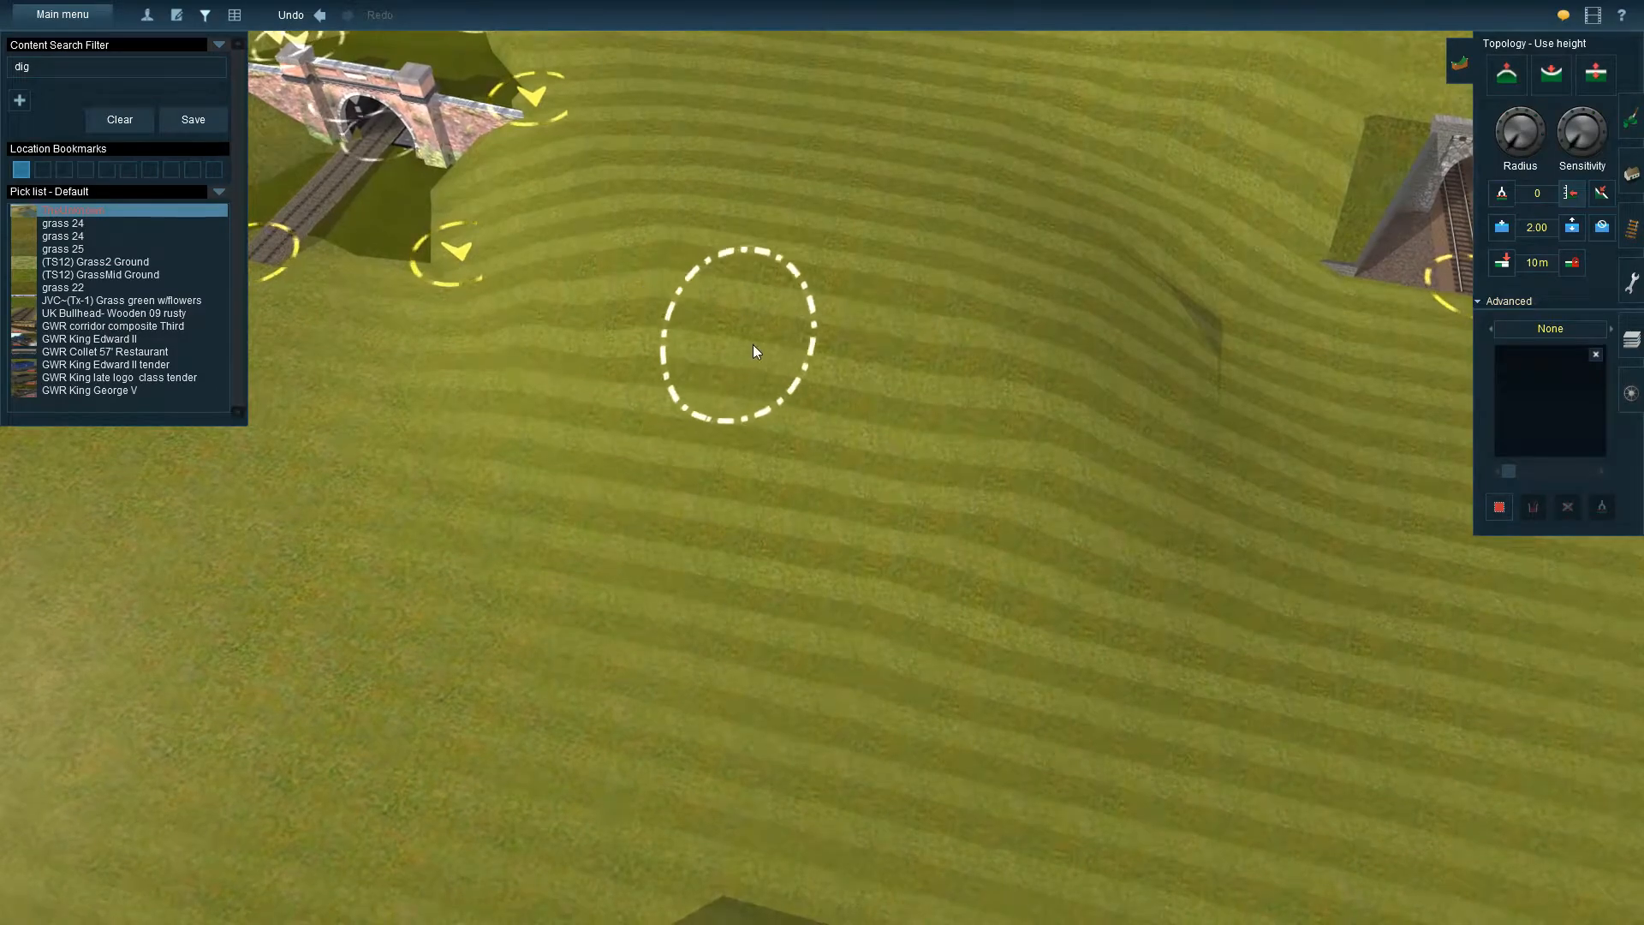
{"action": "key", "text": "Down"}
{"action": "key", "text": "Up"}
{"action": "key", "text": "Up"}
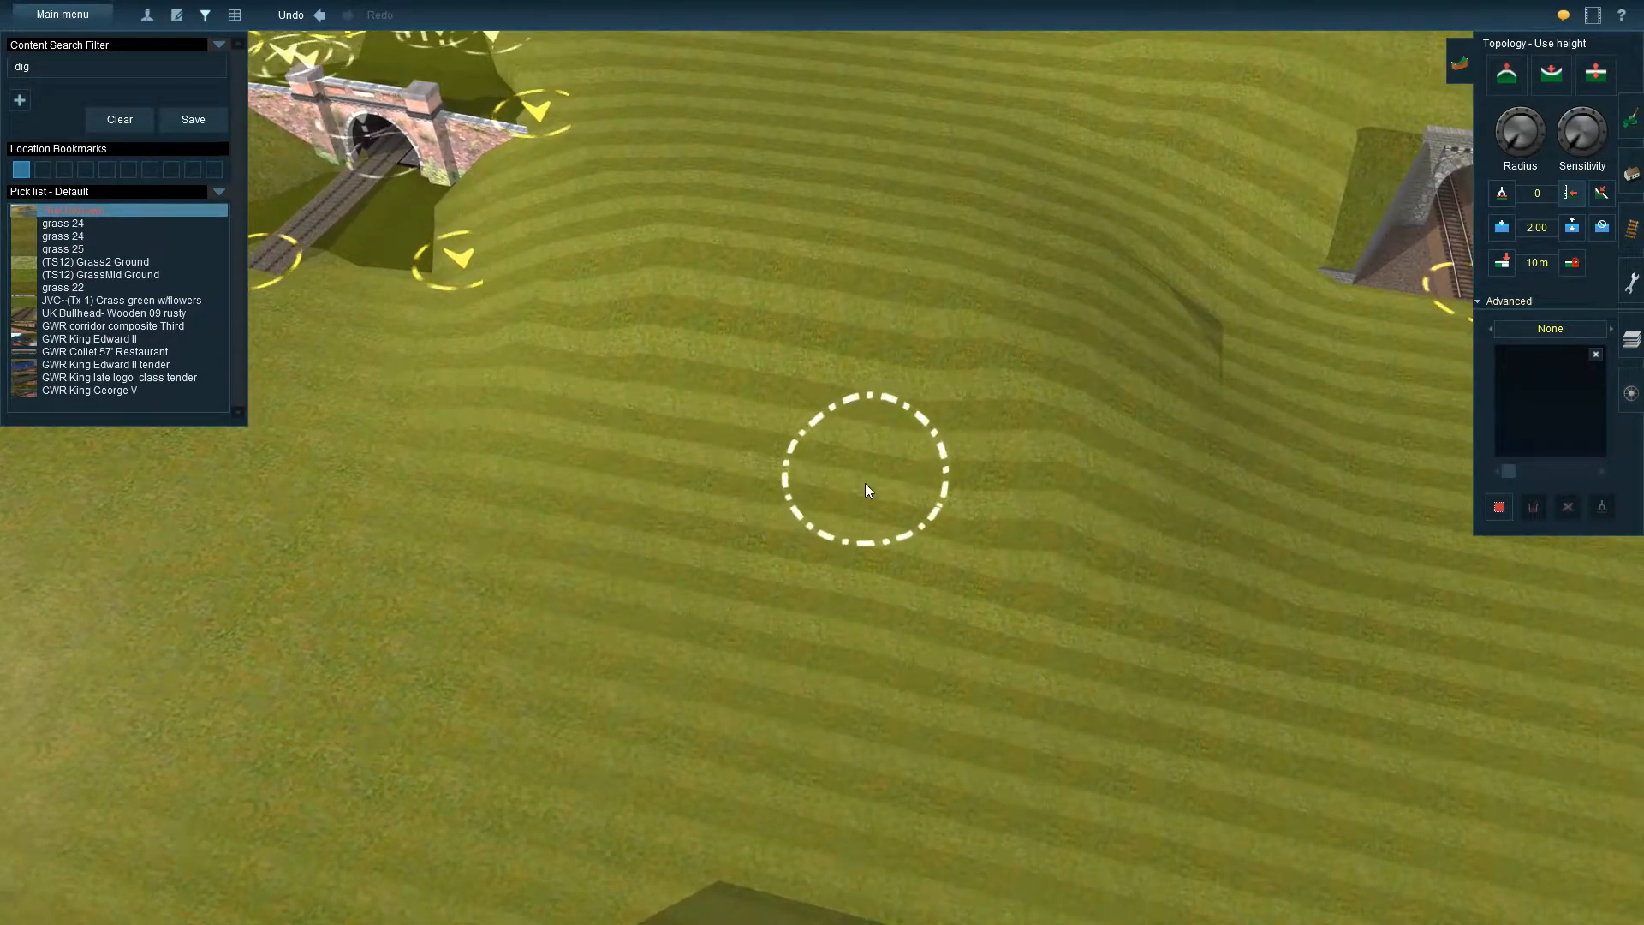
{"action": "key", "text": "Right"}
{"action": "key", "text": "Down"}
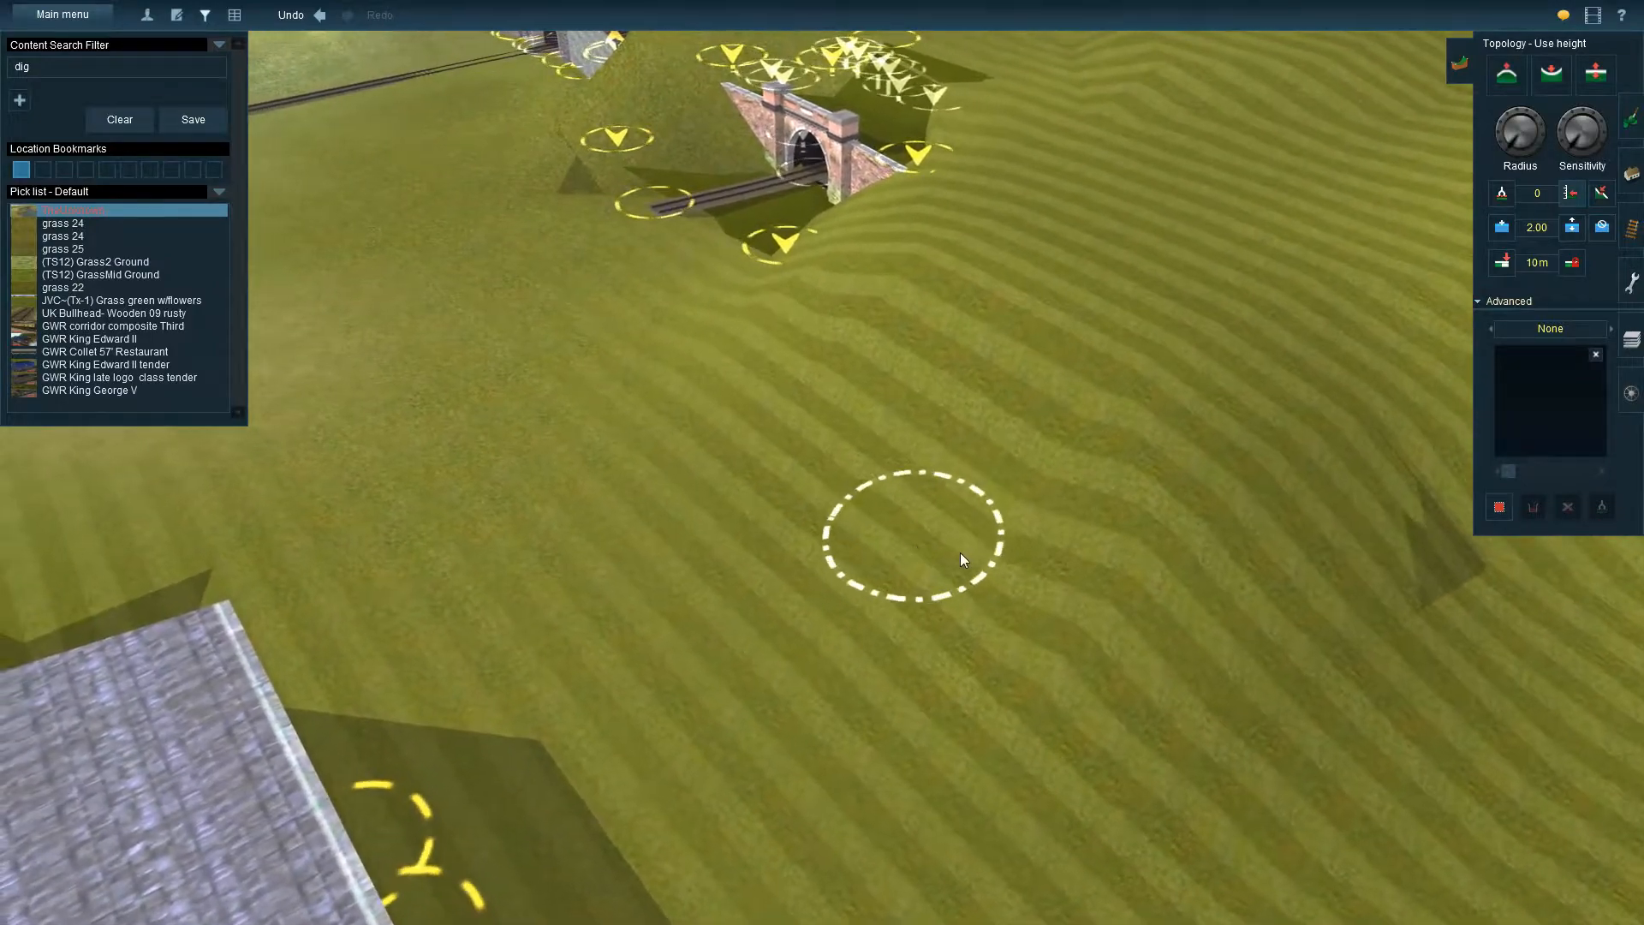
{"action": "key", "text": "Left"}
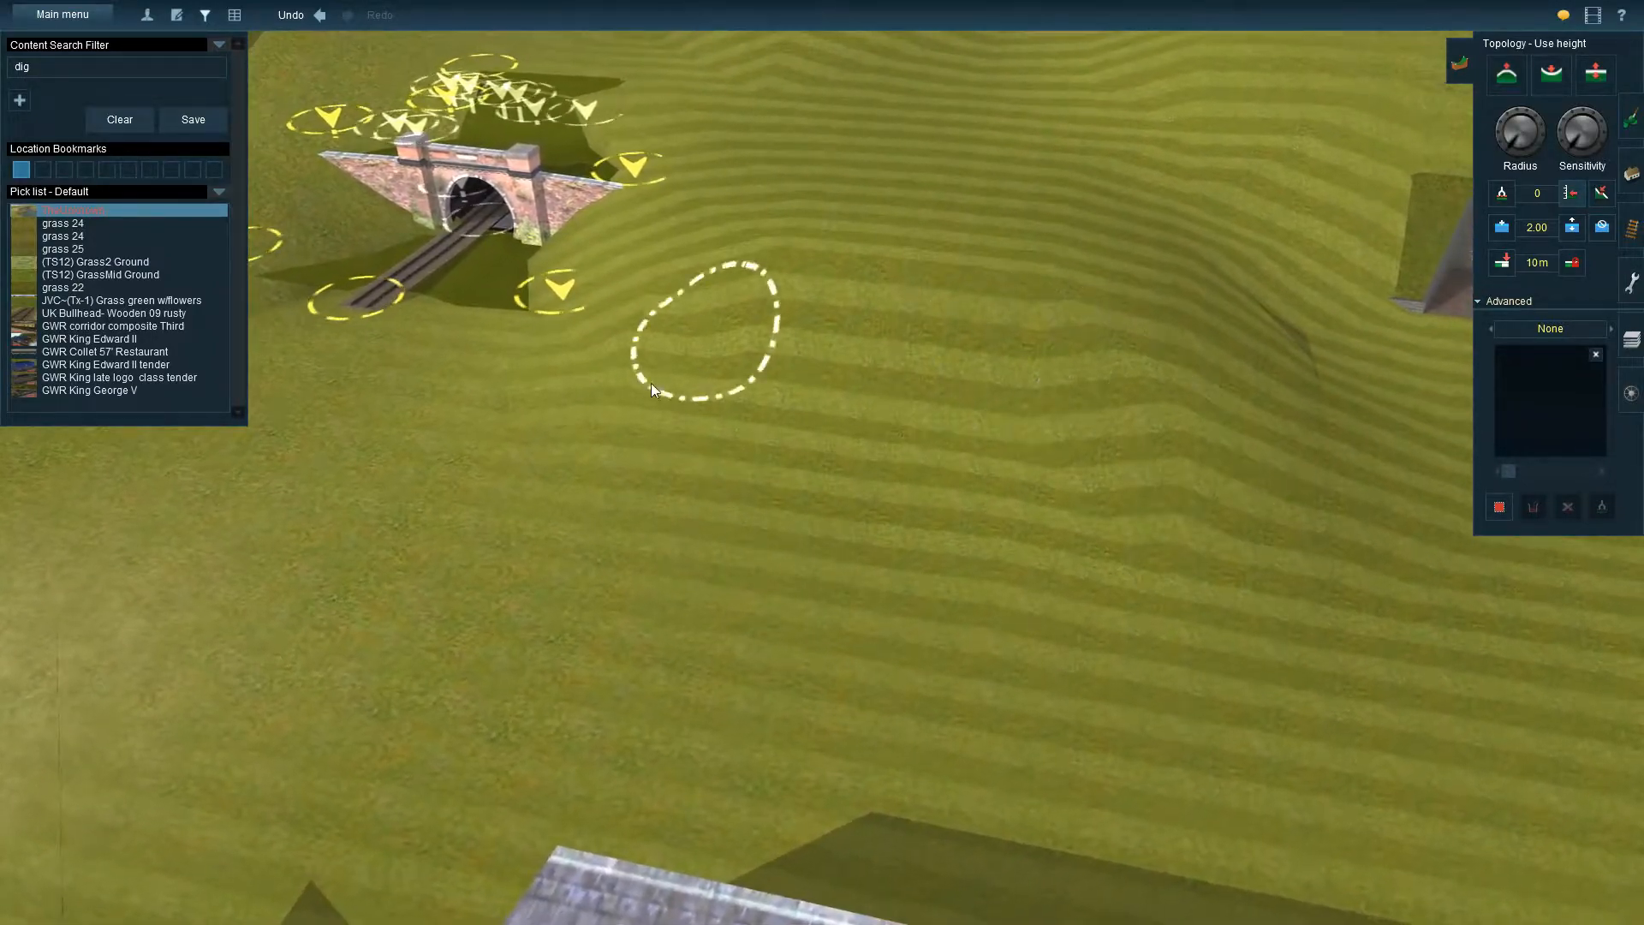
{"action": "key", "text": "Left"}
{"action": "right_click", "coordinate": [922, 452]}
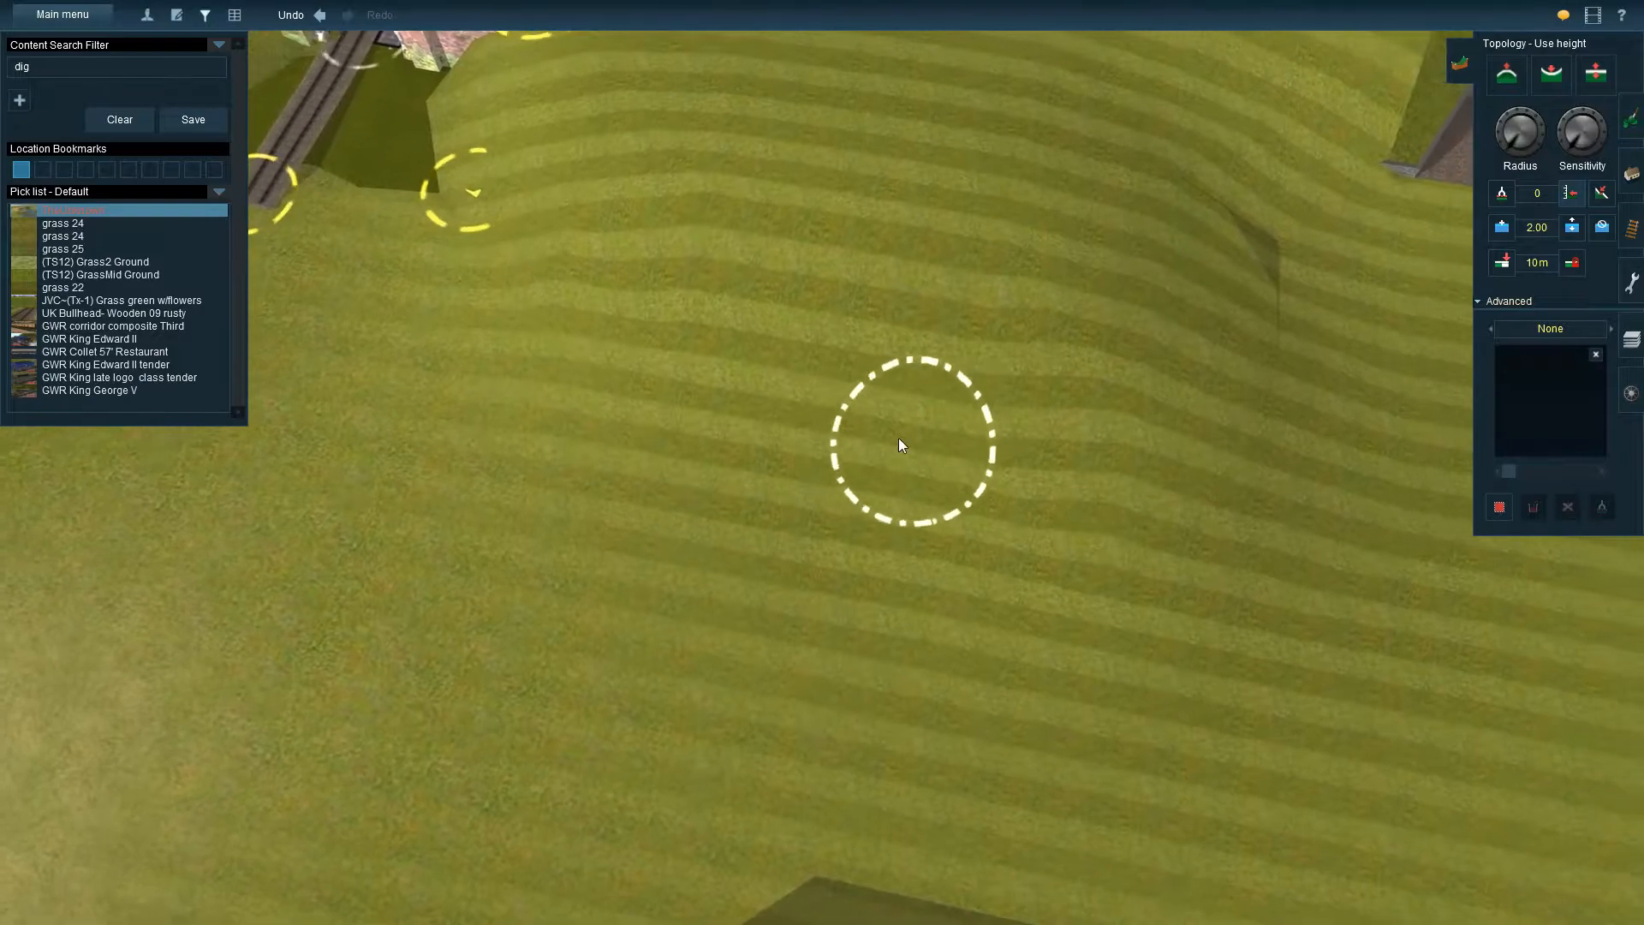
{"action": "right_click", "coordinate": [879, 414]}
Sample the terrain height on the hillside and set the height value to 10
{"action": "left_click", "coordinate": [1553, 195]}
{"action": "type", "text": "10"}
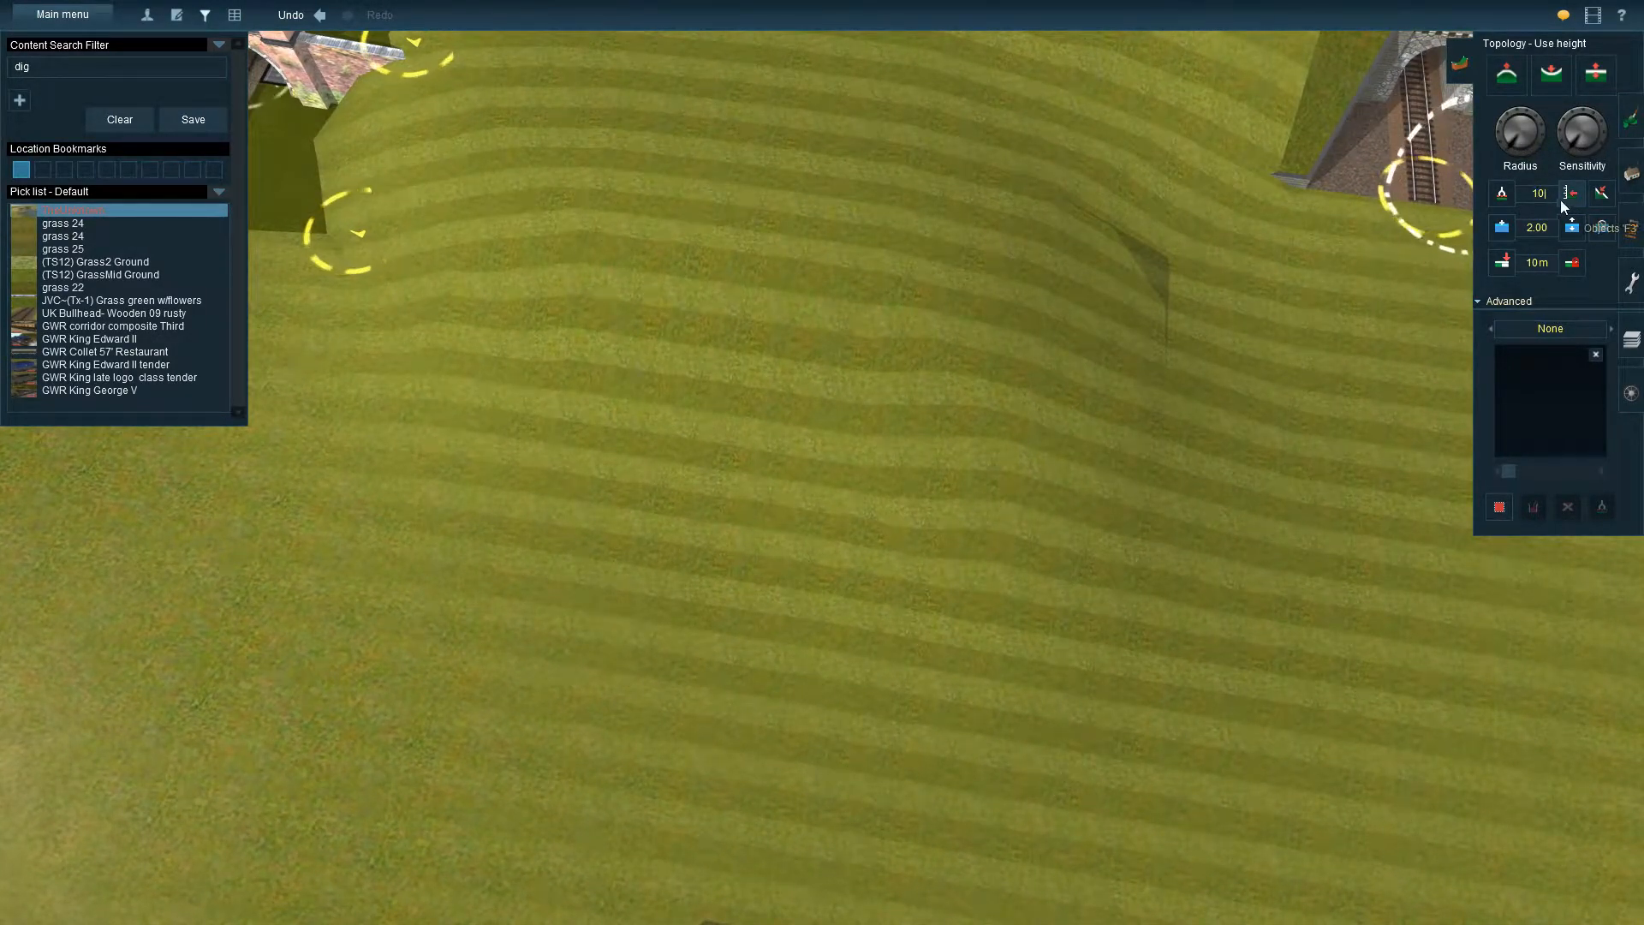
{"action": "left_click", "coordinate": [1503, 196]}
{"action": "left_click", "coordinate": [918, 387]}
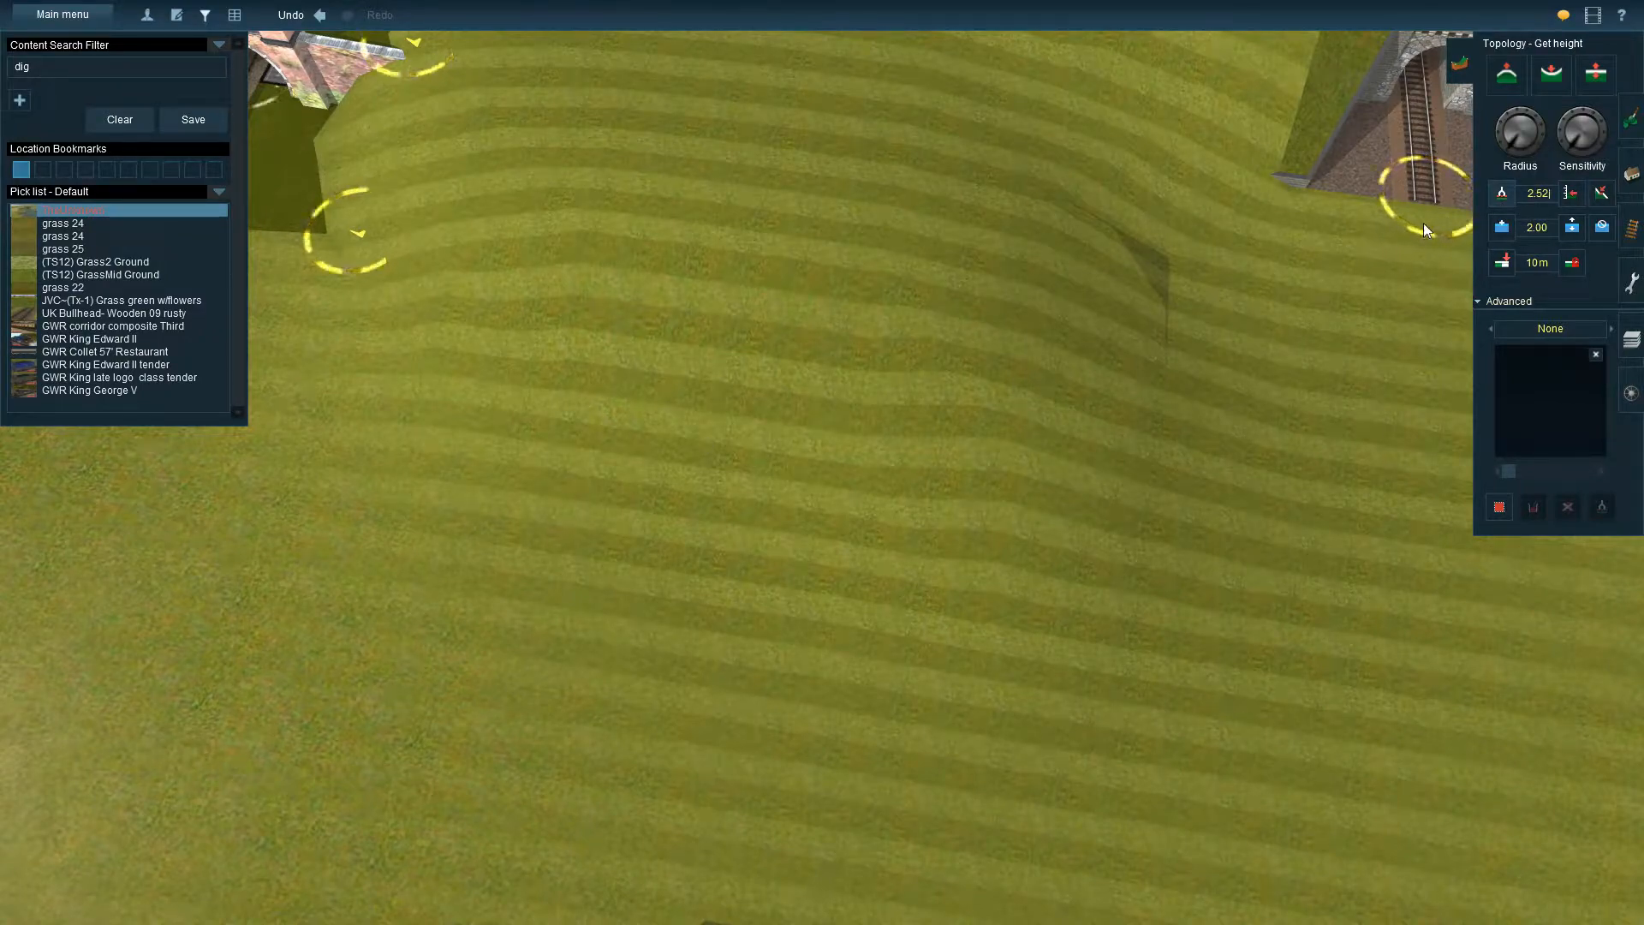
{"action": "left_click", "coordinate": [1545, 197]}
{"action": "type", "text": "2."}
{"action": "key", "text": "BackSpace"}
{"action": "key", "text": "BackSpace"}
{"action": "type", "text": "10"}
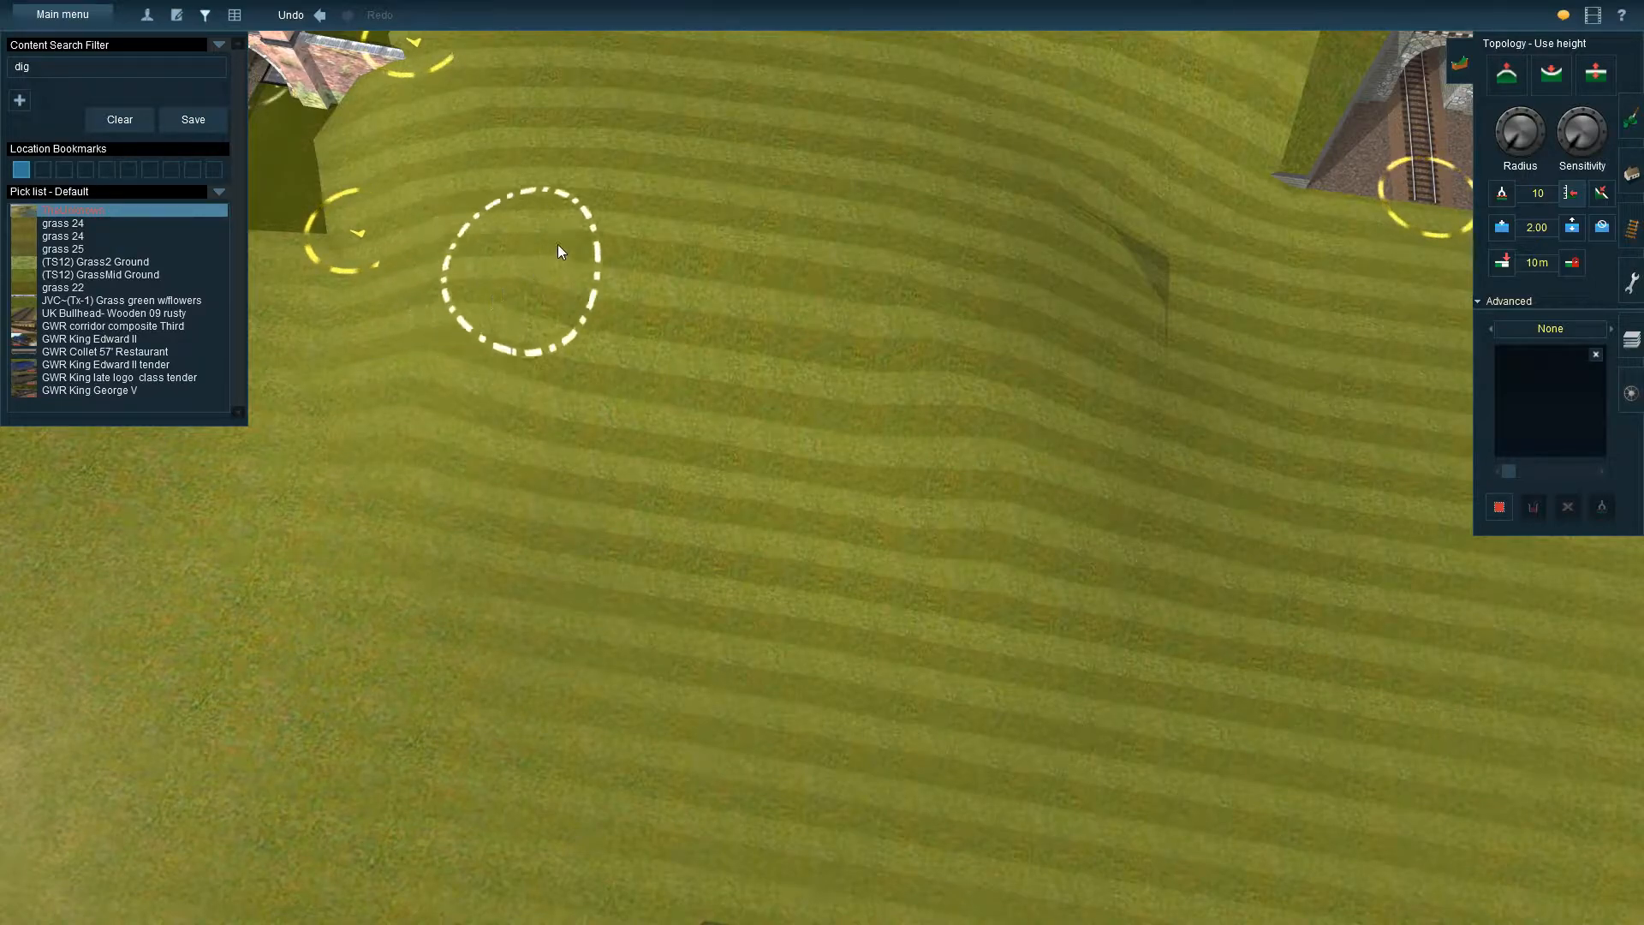
Apply the height of 10 with the small brush across the slope in front of the portals
{"action": "key", "text": "Down"}
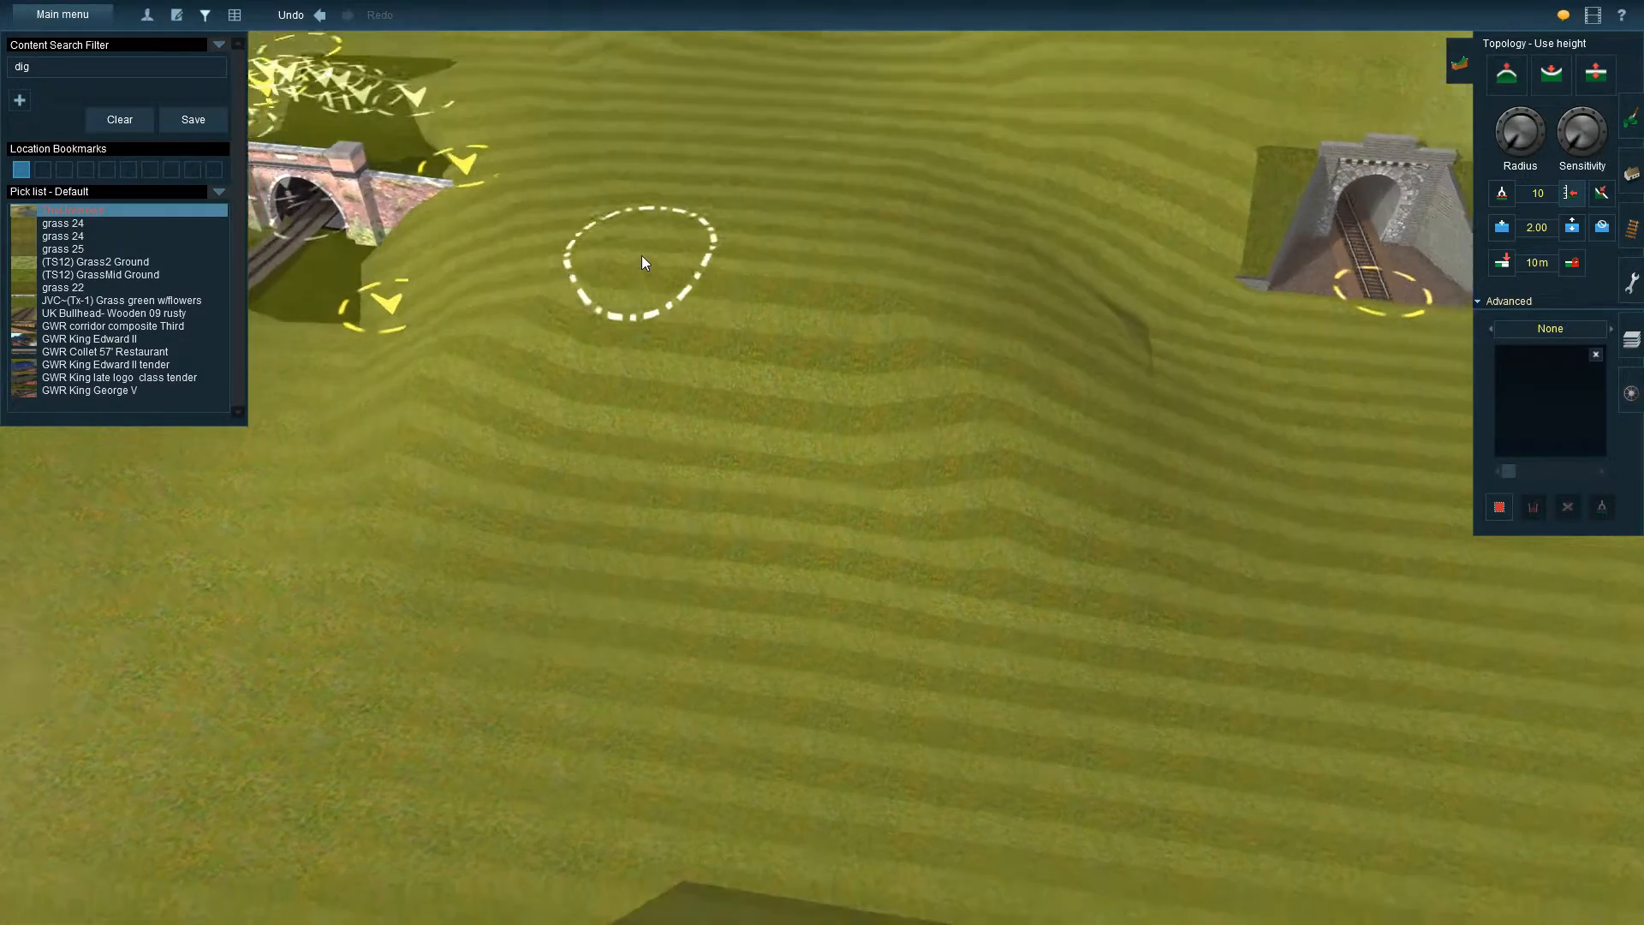
{"action": "key", "text": "Up"}
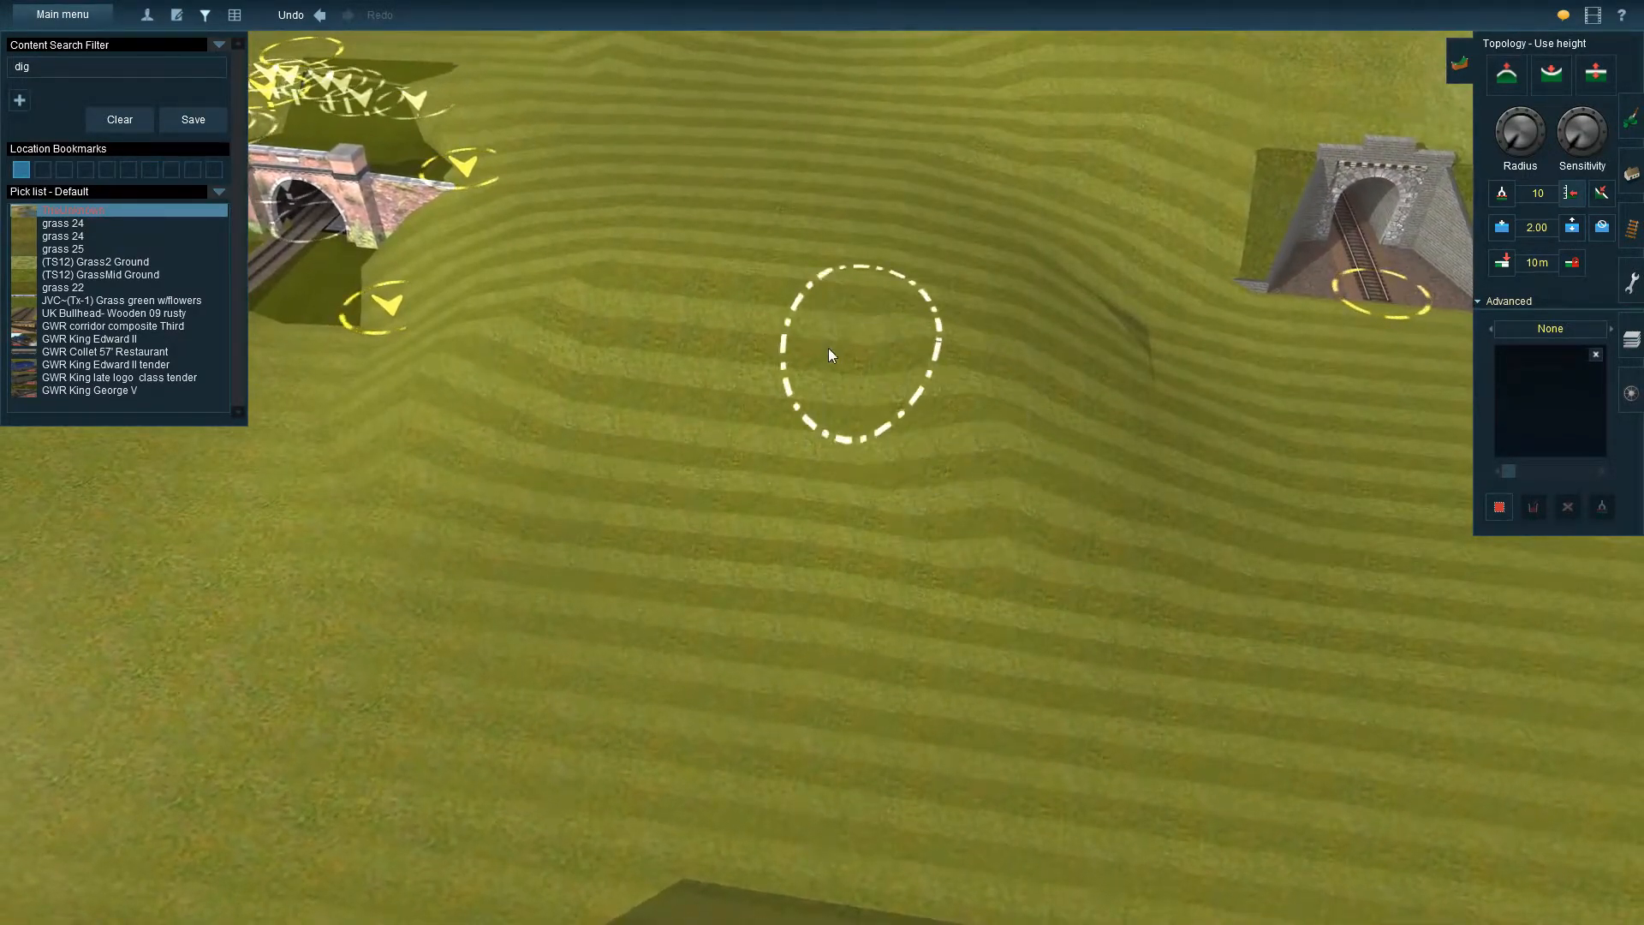
{"action": "mouse_move", "coordinate": [877, 506]}
{"action": "left_mouse_down"}
{"action": "mouse_move", "coordinate": [948, 419]}
{"action": "mouse_move", "coordinate": [1017, 492]}
{"action": "mouse_move", "coordinate": [1050, 466]}
{"action": "mouse_move", "coordinate": [1017, 393]}
{"action": "left_mouse_up"}
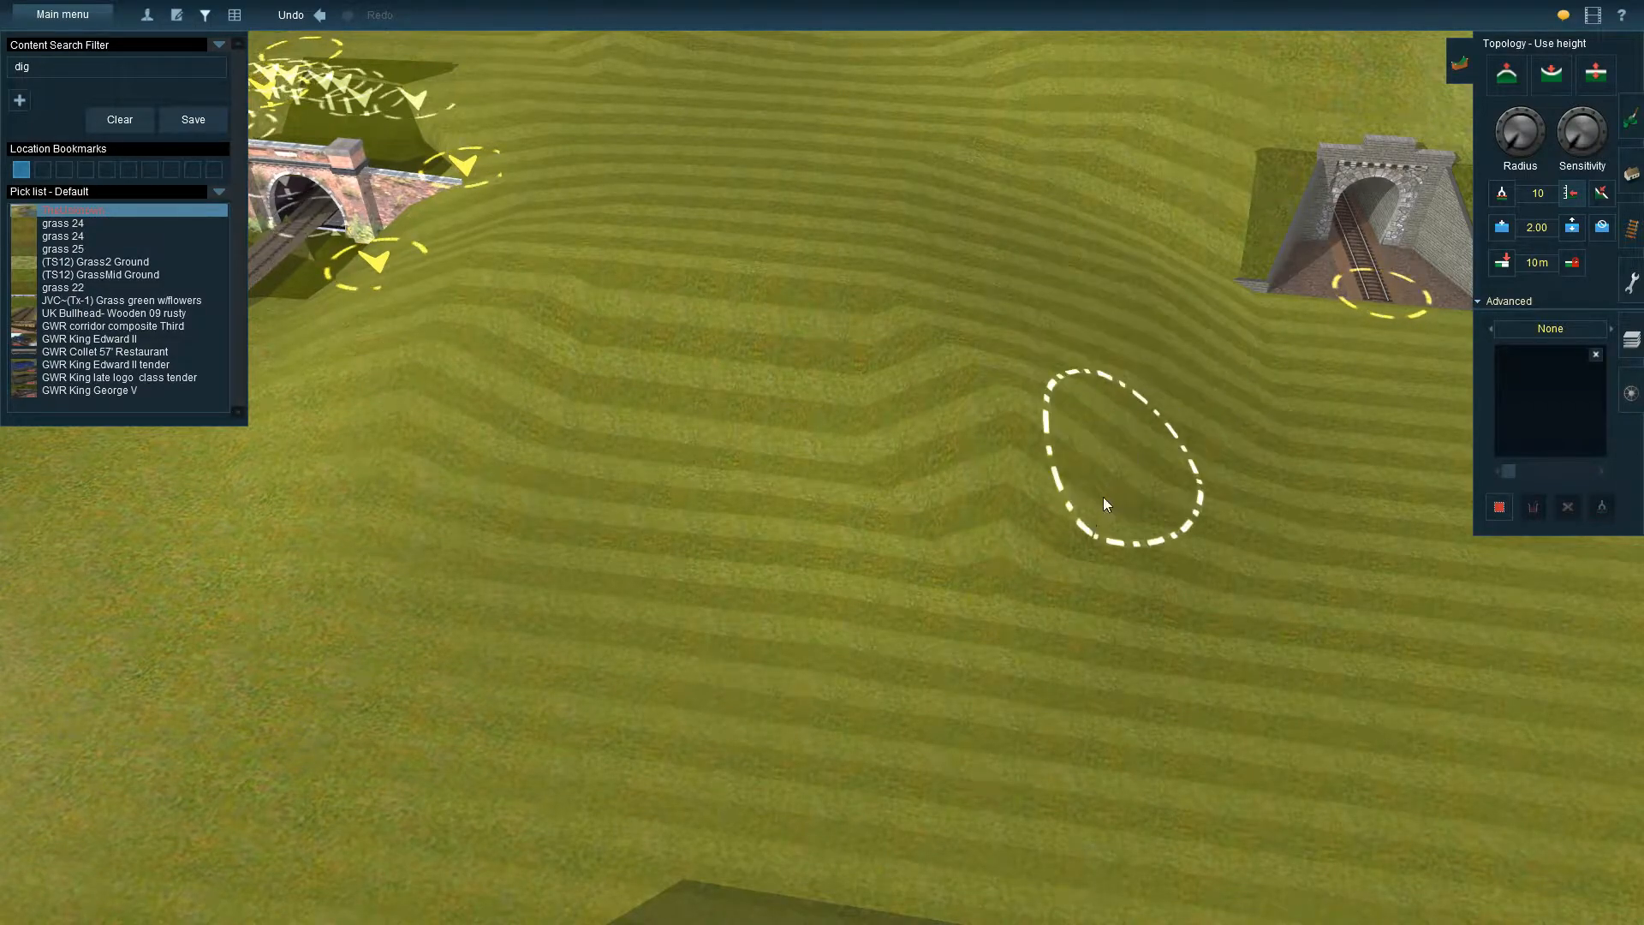
Examine the reshaped hillside from several angles, and survey the two tunnel splines beyond the scrub-covered portals from above
{"action": "key", "text": "Down"}
{"action": "key", "text": "Up"}
{"action": "key", "text": "Left"}
{"action": "key", "text": "Right"}
{"action": "key", "text": "Up"}
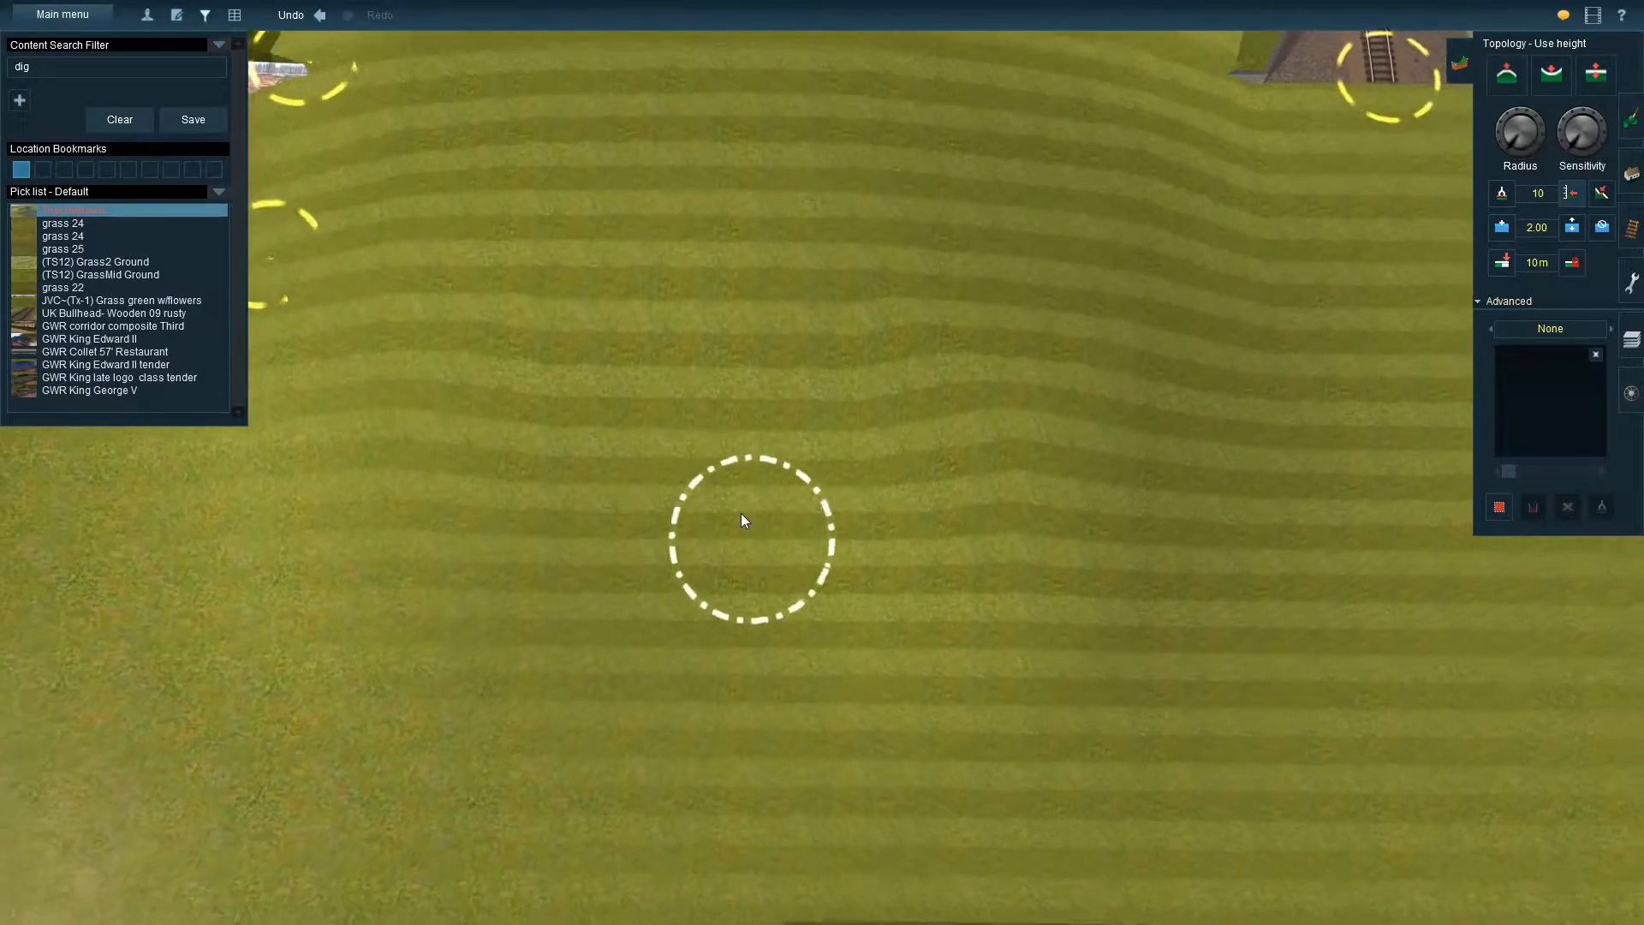
{"action": "scroll", "coordinate": [742, 513], "scroll_direction": "down", "scroll_amount": 5}
{"action": "key", "text": "Left"}
{"action": "key", "text": "Left"}
{"action": "right_click", "coordinate": [866, 690]}
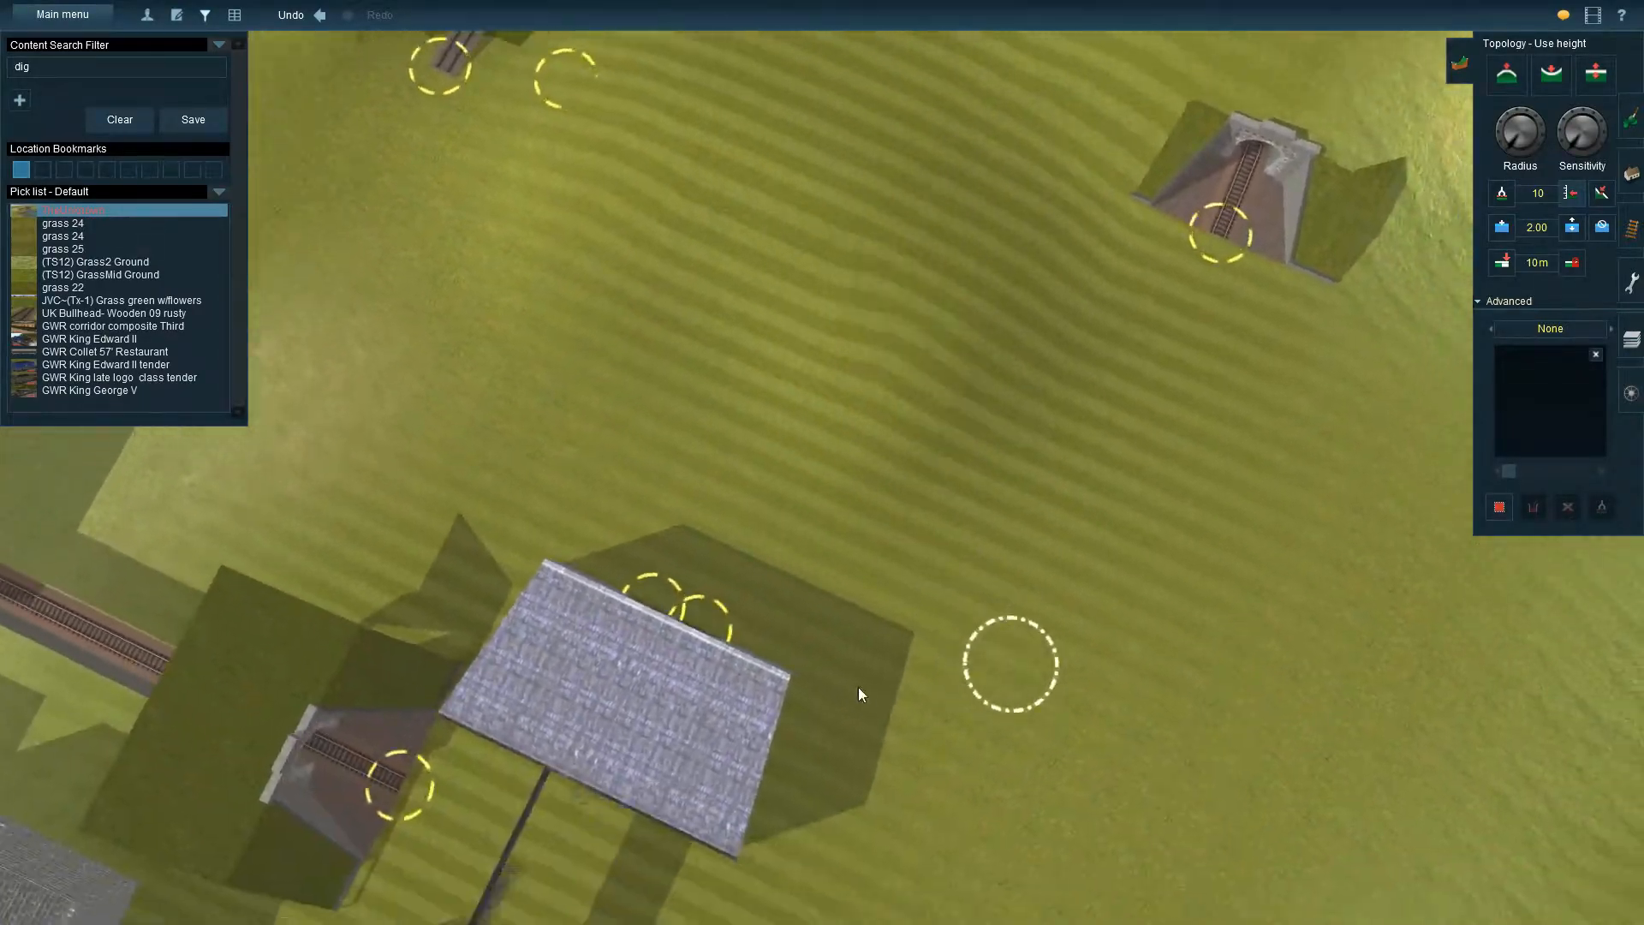
{"action": "key", "text": "Down"}
{"action": "right_click", "coordinate": [710, 644]}
{"action": "right_click", "coordinate": [1128, 633]}
{"action": "key", "text": "Right"}
{"action": "right_click", "coordinate": [1151, 542]}
{"action": "key", "text": "Right"}
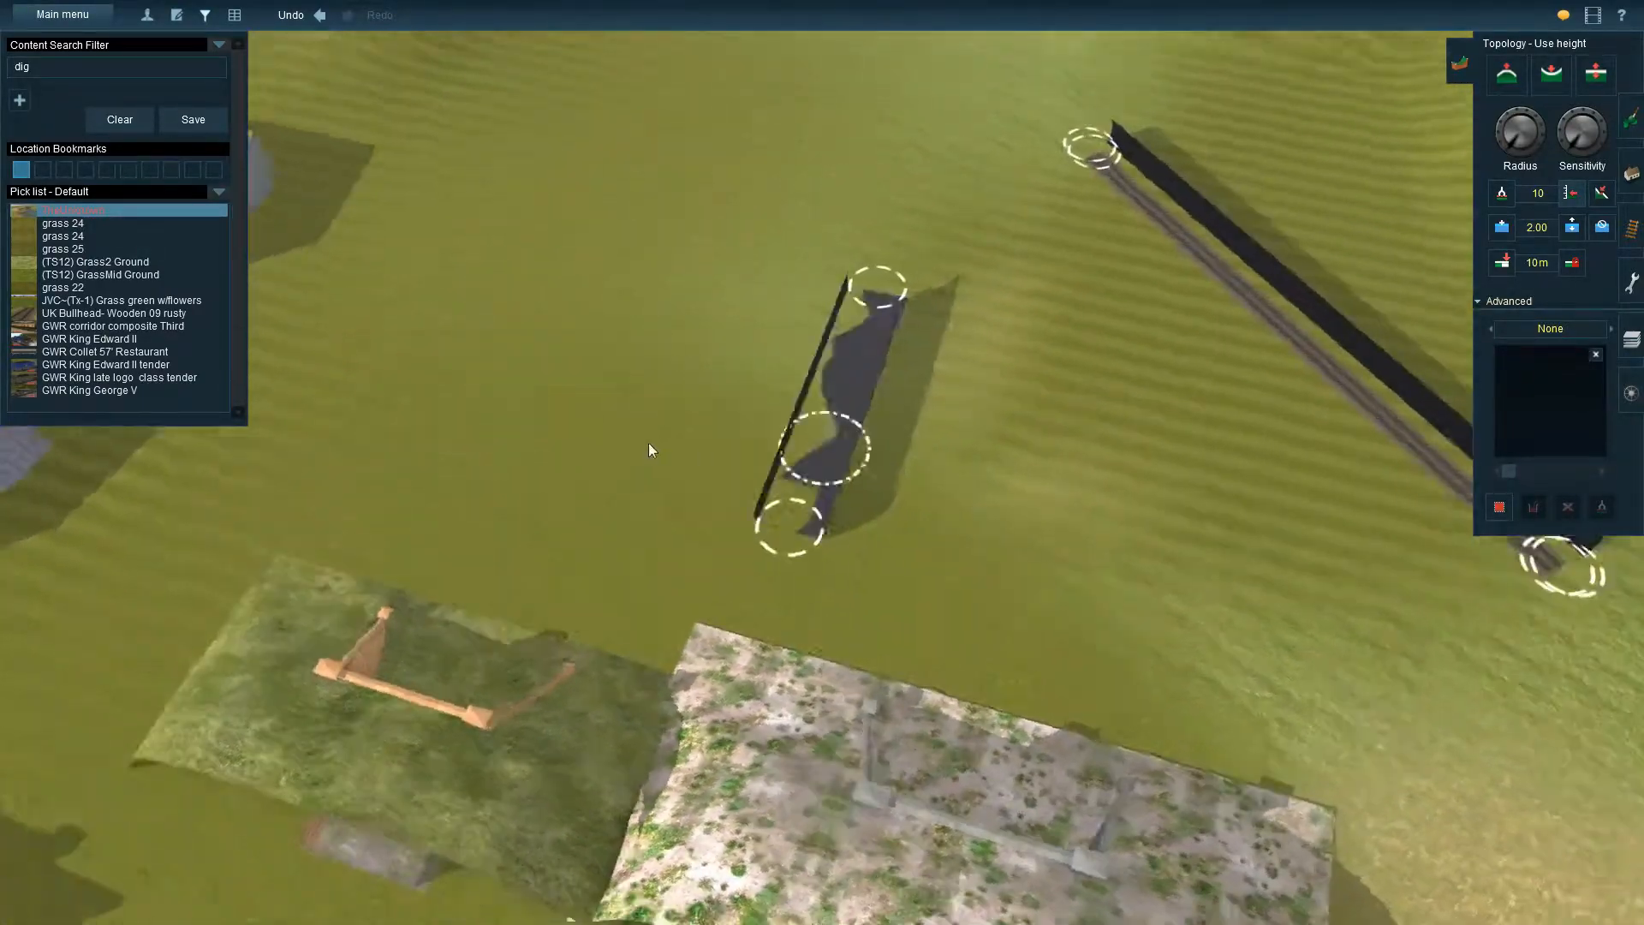
{"action": "right_click", "coordinate": [1074, 492]}
{"action": "key", "text": "Right"}
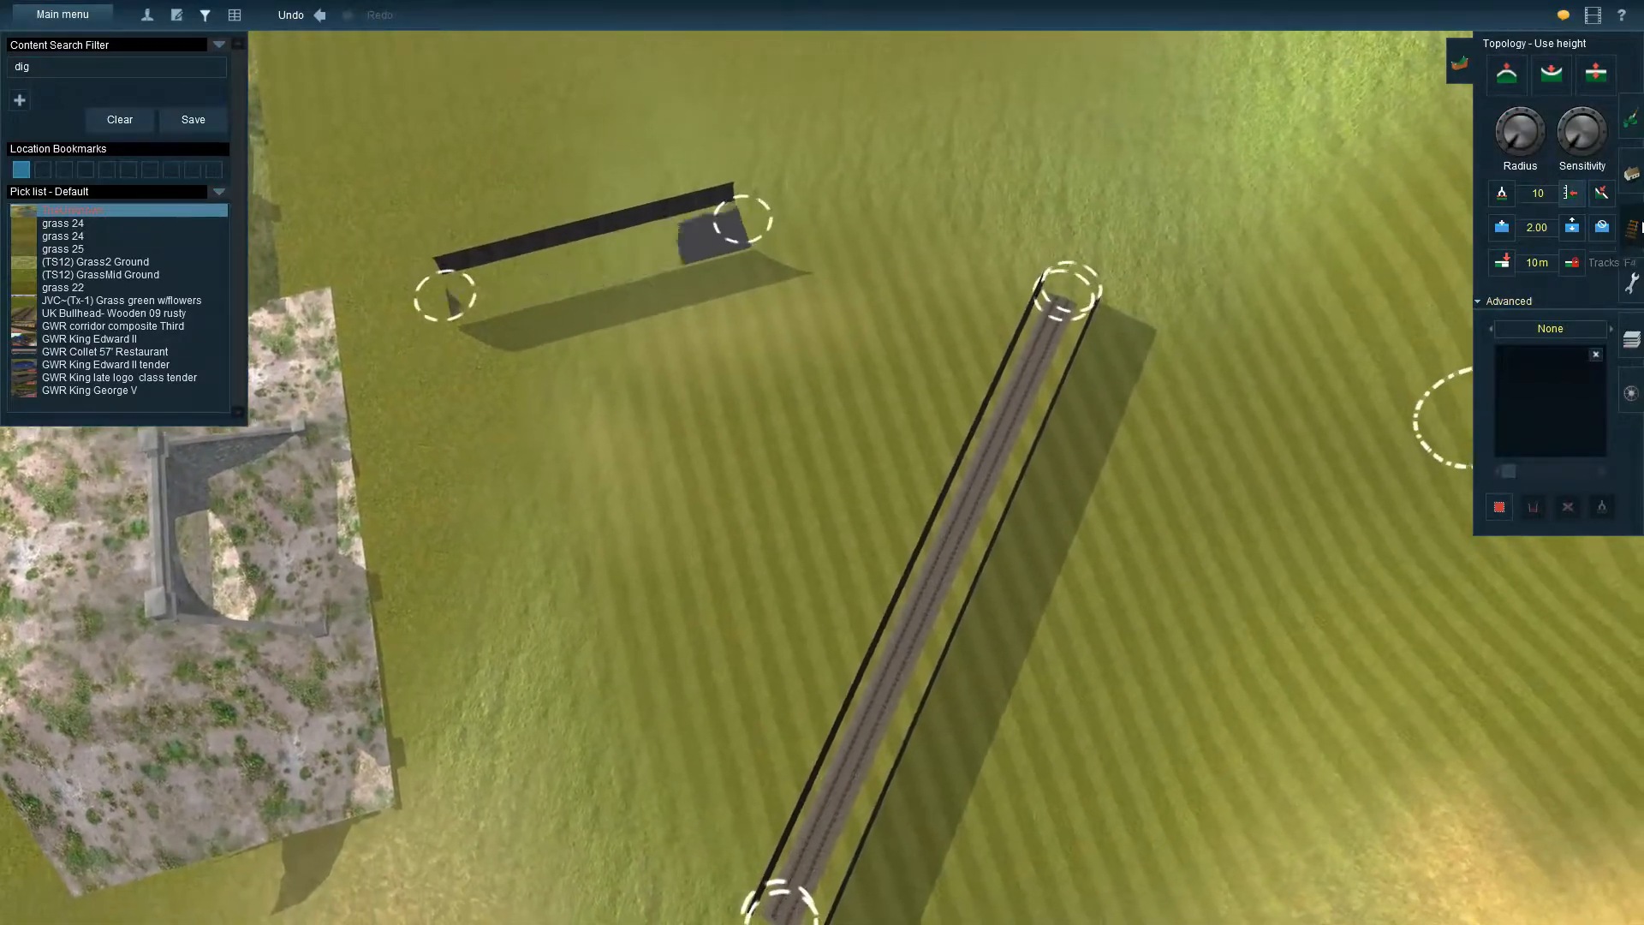
Activate object picking near the end of the tunnel with track, and clear the content search filter
{"action": "left_click", "coordinate": [1631, 173]}
{"action": "left_click", "coordinate": [1474, 395]}
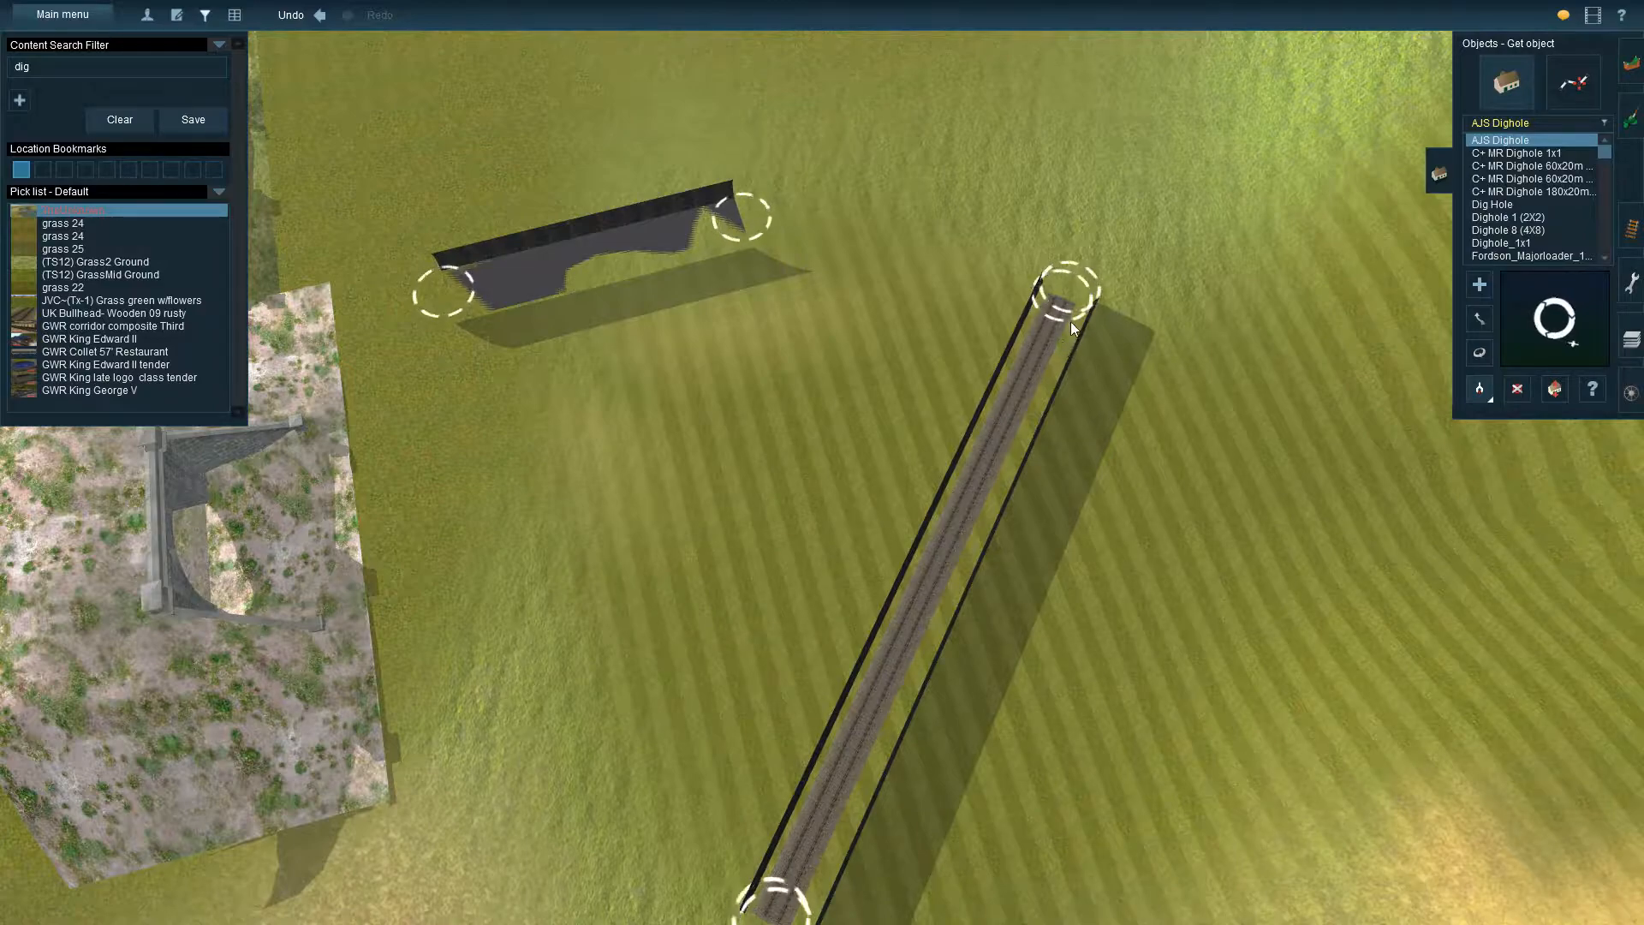
{"action": "right_click", "coordinate": [1001, 243]}
{"action": "right_click", "coordinate": [1002, 411]}
{"action": "right_click", "coordinate": [811, 565]}
{"action": "left_click", "coordinate": [120, 121]}
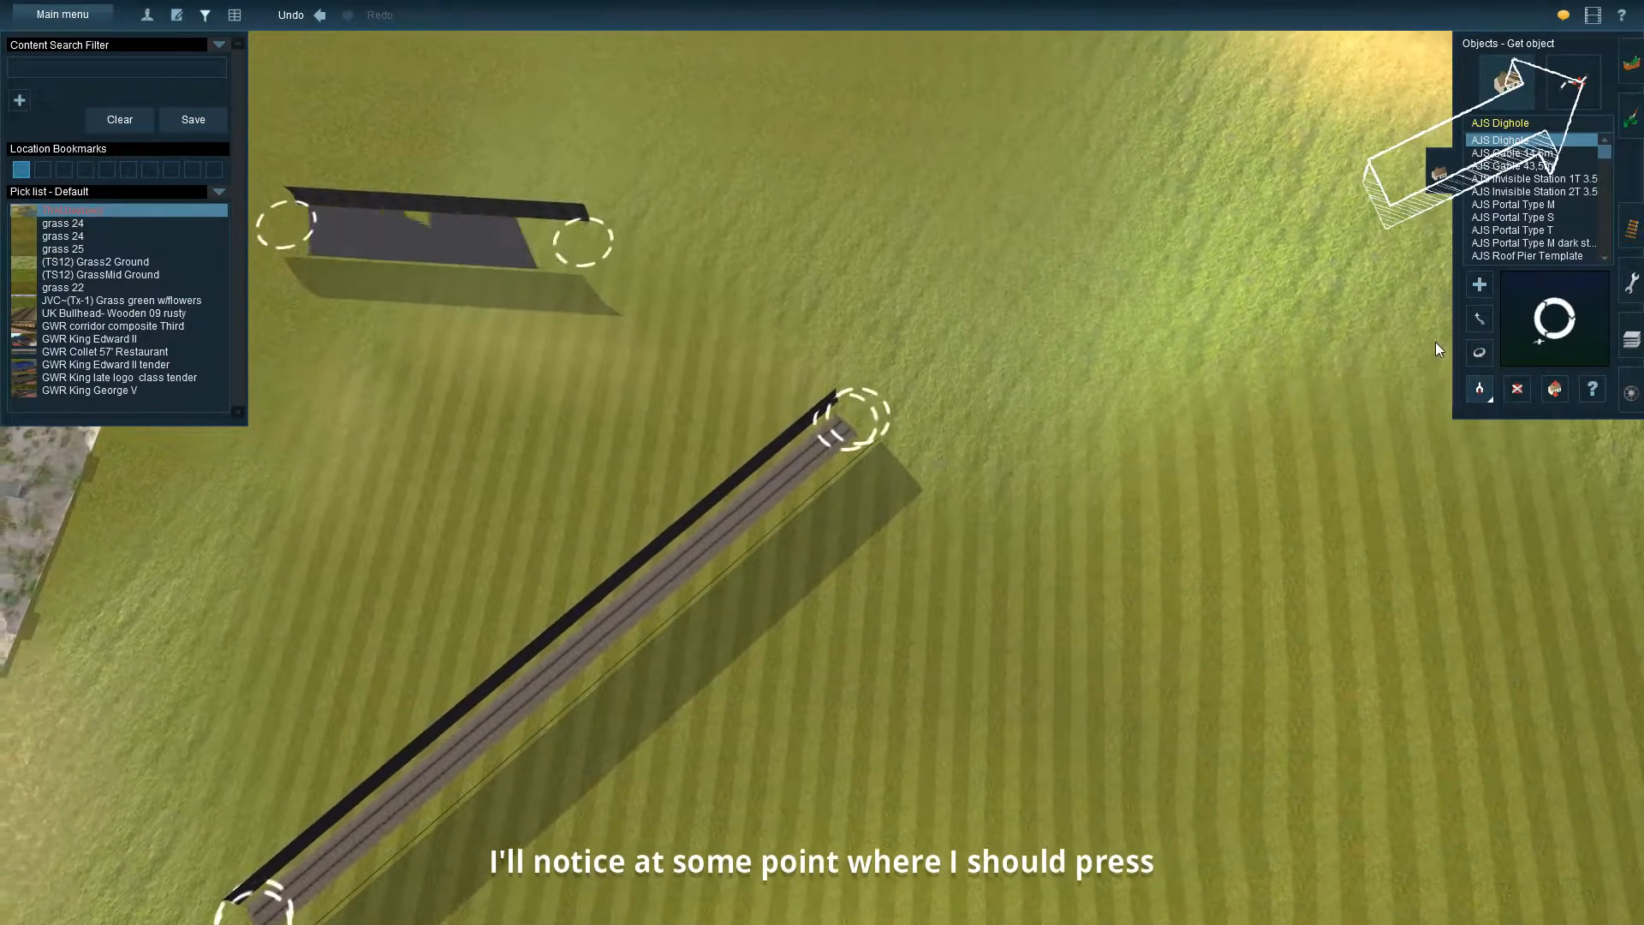
Try to move the end of the tunnel spline with the Move object tool
{"action": "left_click", "coordinate": [1479, 319]}
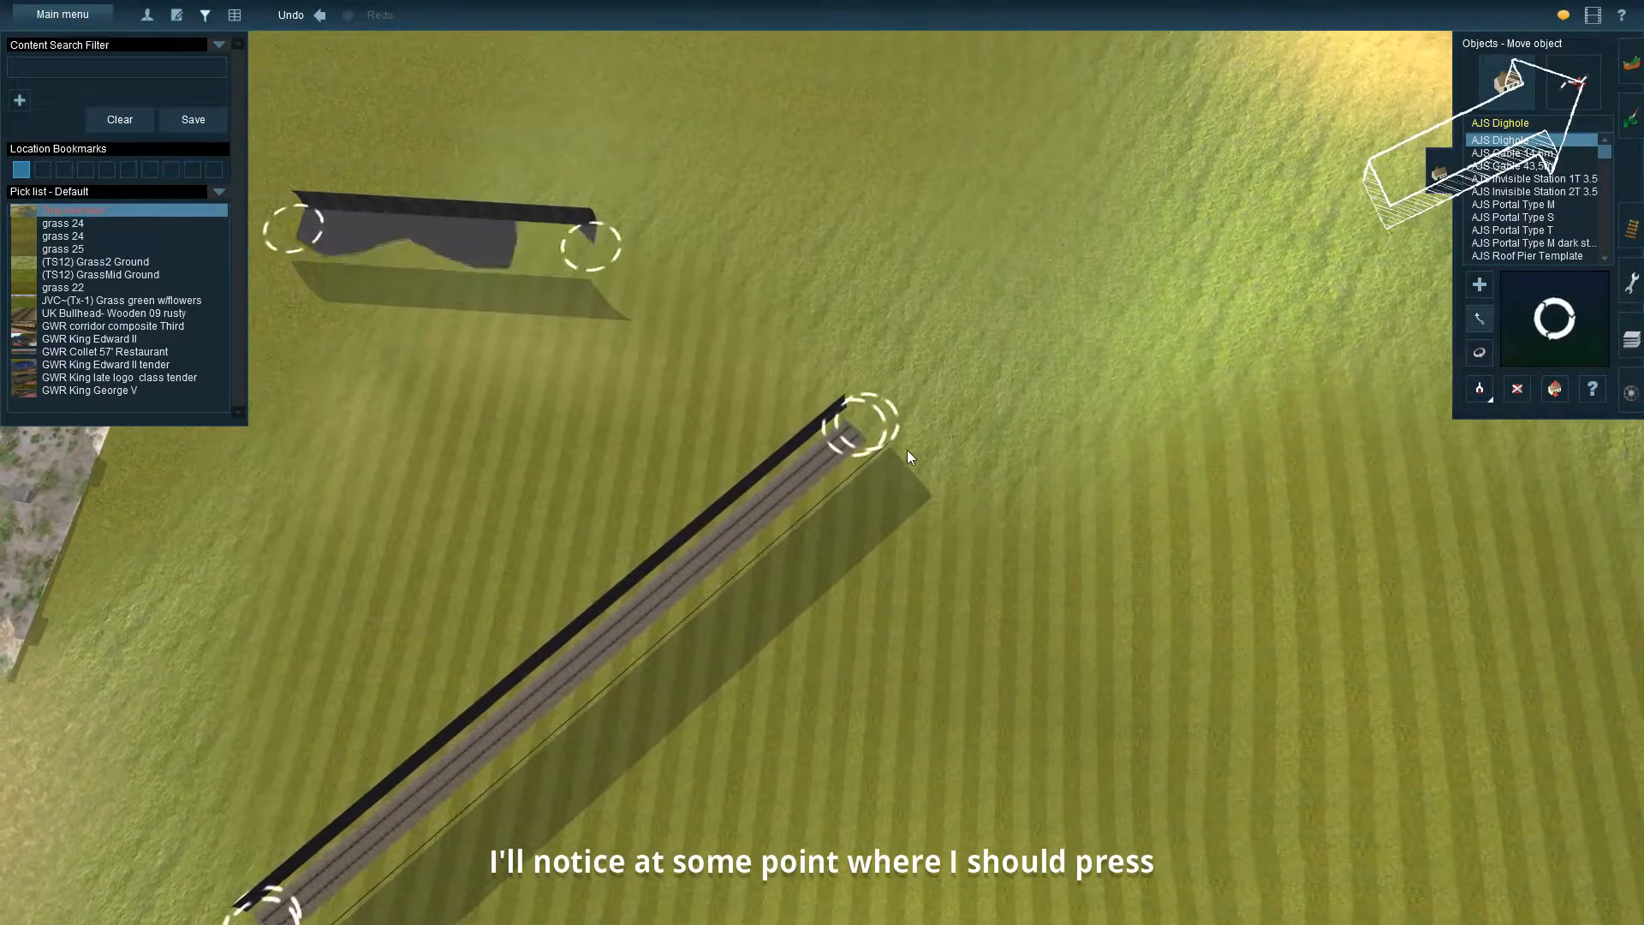
{"action": "right_click_drag", "start_coordinate": [786, 485], "coordinate": [971, 488]}
{"action": "key", "text": "Right"}
{"action": "right_click", "coordinate": [985, 398]}
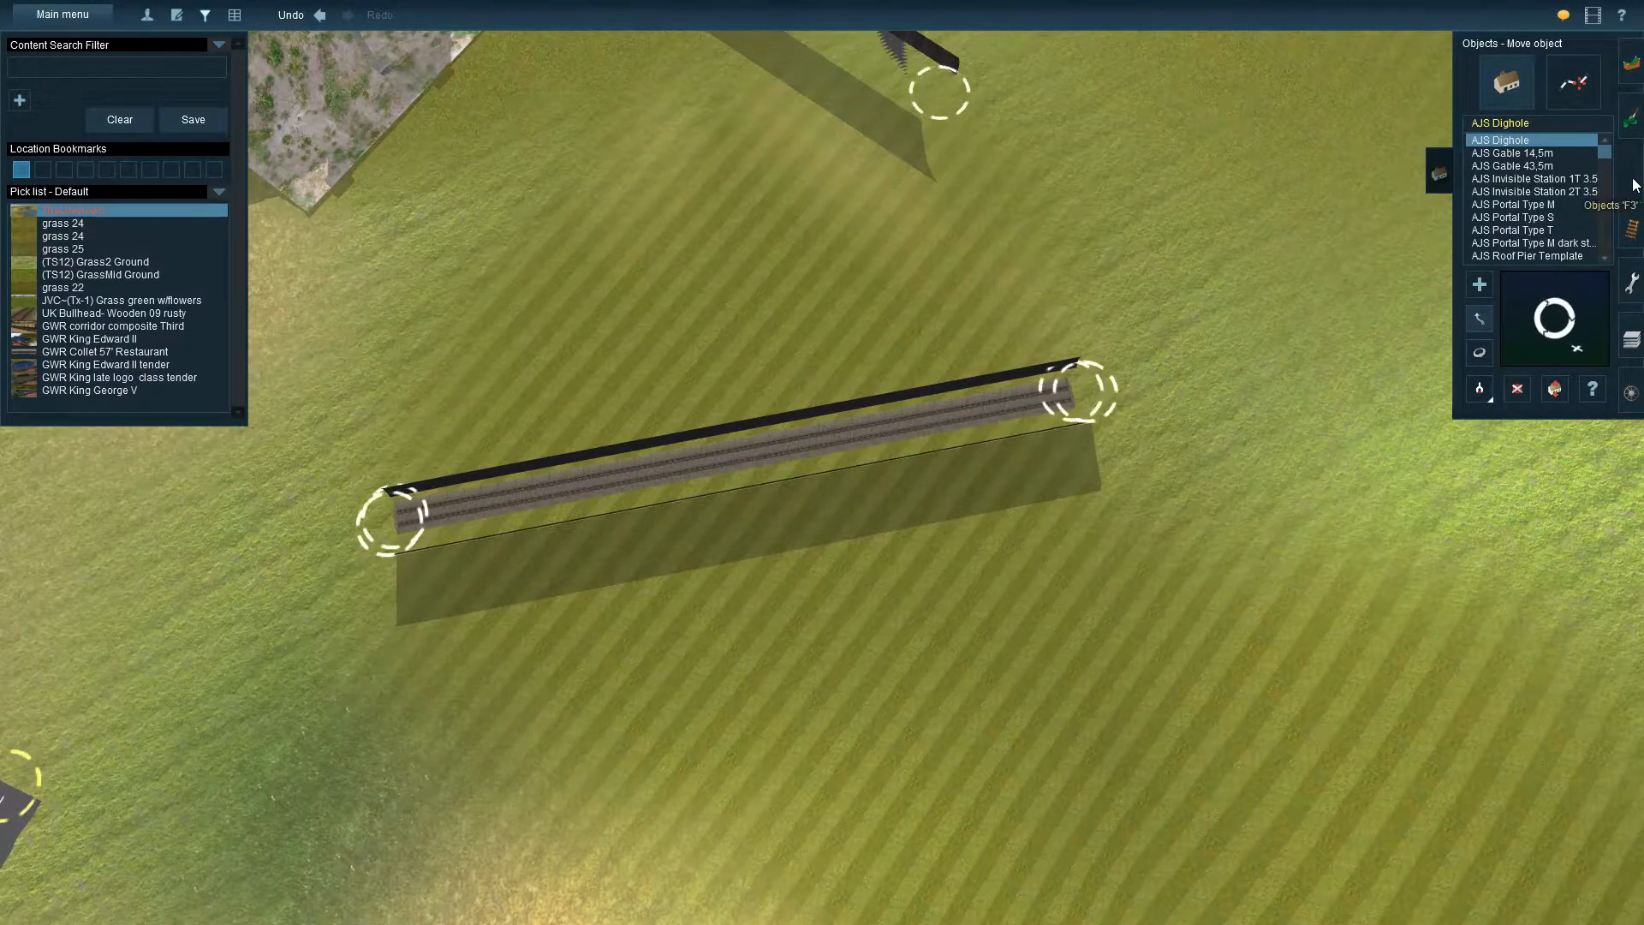
Pull one end of the trackless tunnel spline away from the tracked tunnel with the Move spline tool
{"action": "left_click", "coordinate": [1576, 86]}
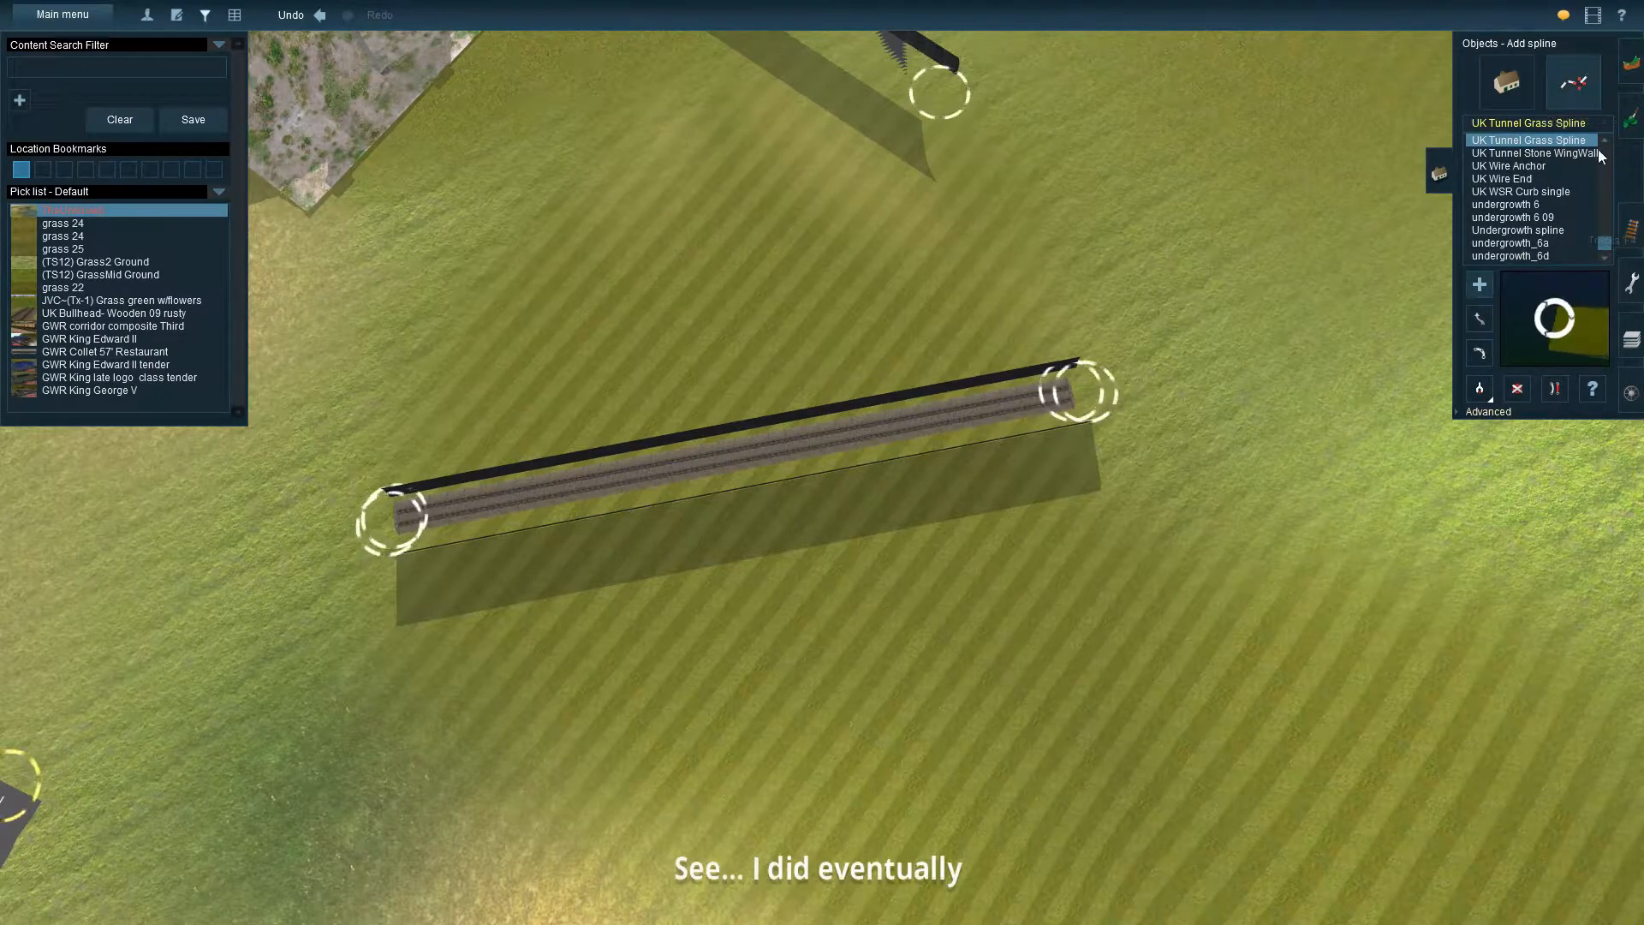
{"action": "left_click", "coordinate": [1481, 322]}
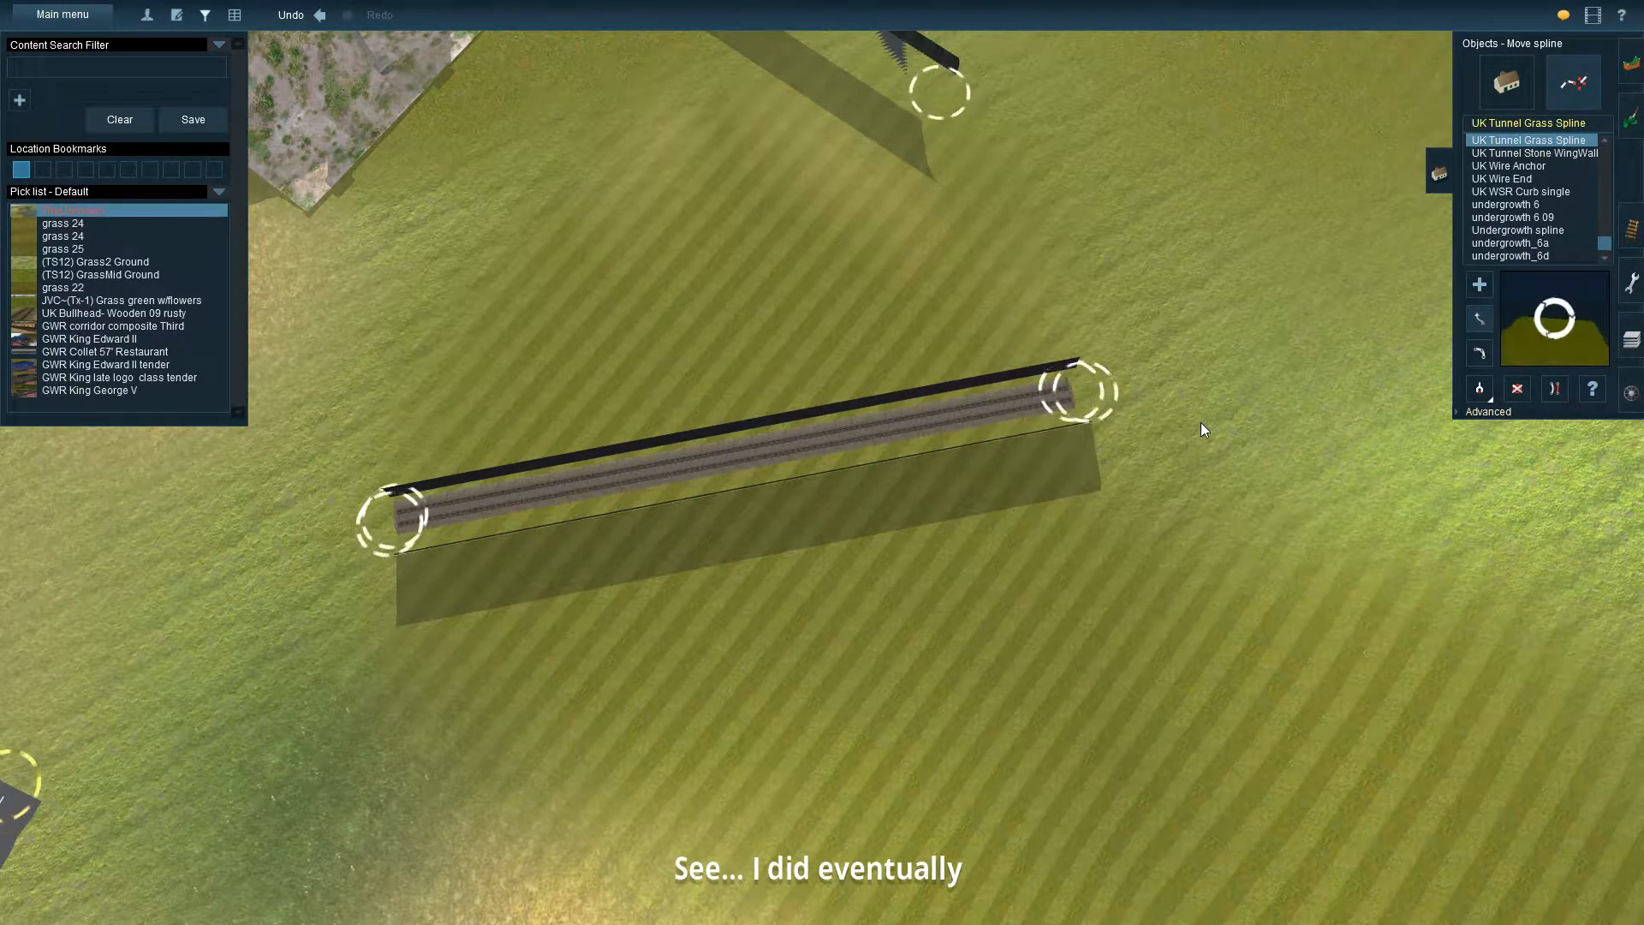
{"action": "right_click_drag", "start_coordinate": [1201, 423], "coordinate": [1303, 368]}
{"action": "left_click_drag", "start_coordinate": [1082, 389], "coordinate": [1095, 280]}
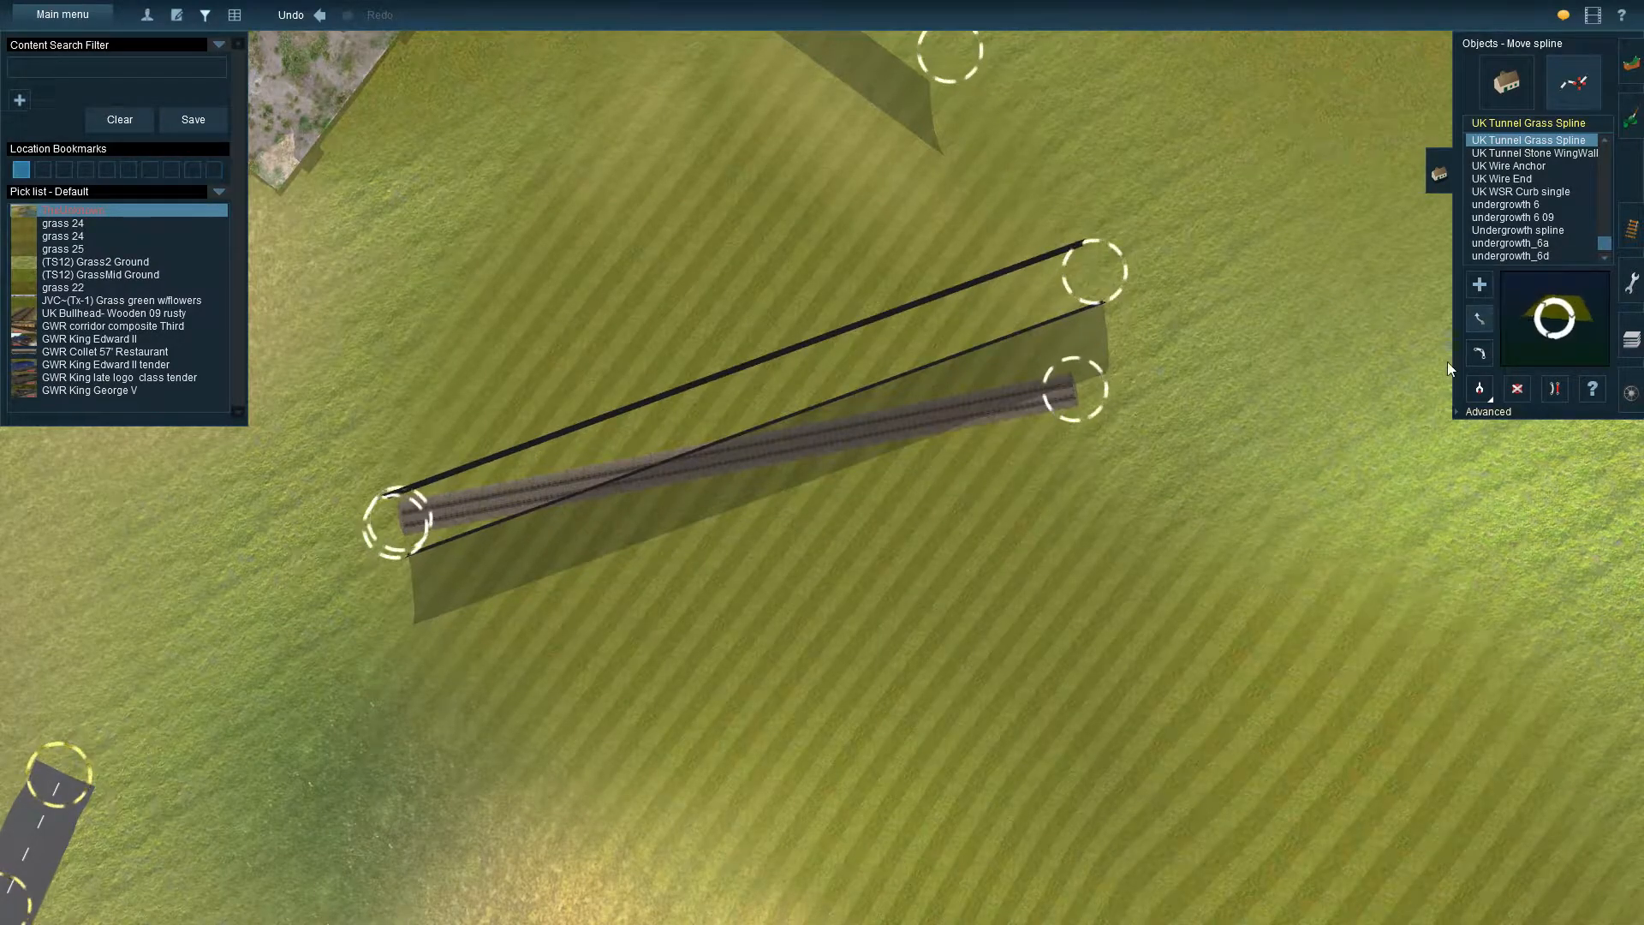
Pick up the AJS Tunnel M (No Track) spline from the moved tunnel and lay a long length through the ridge between the portals
{"action": "left_click", "coordinate": [1482, 390]}
{"action": "left_click", "coordinate": [1097, 279]}
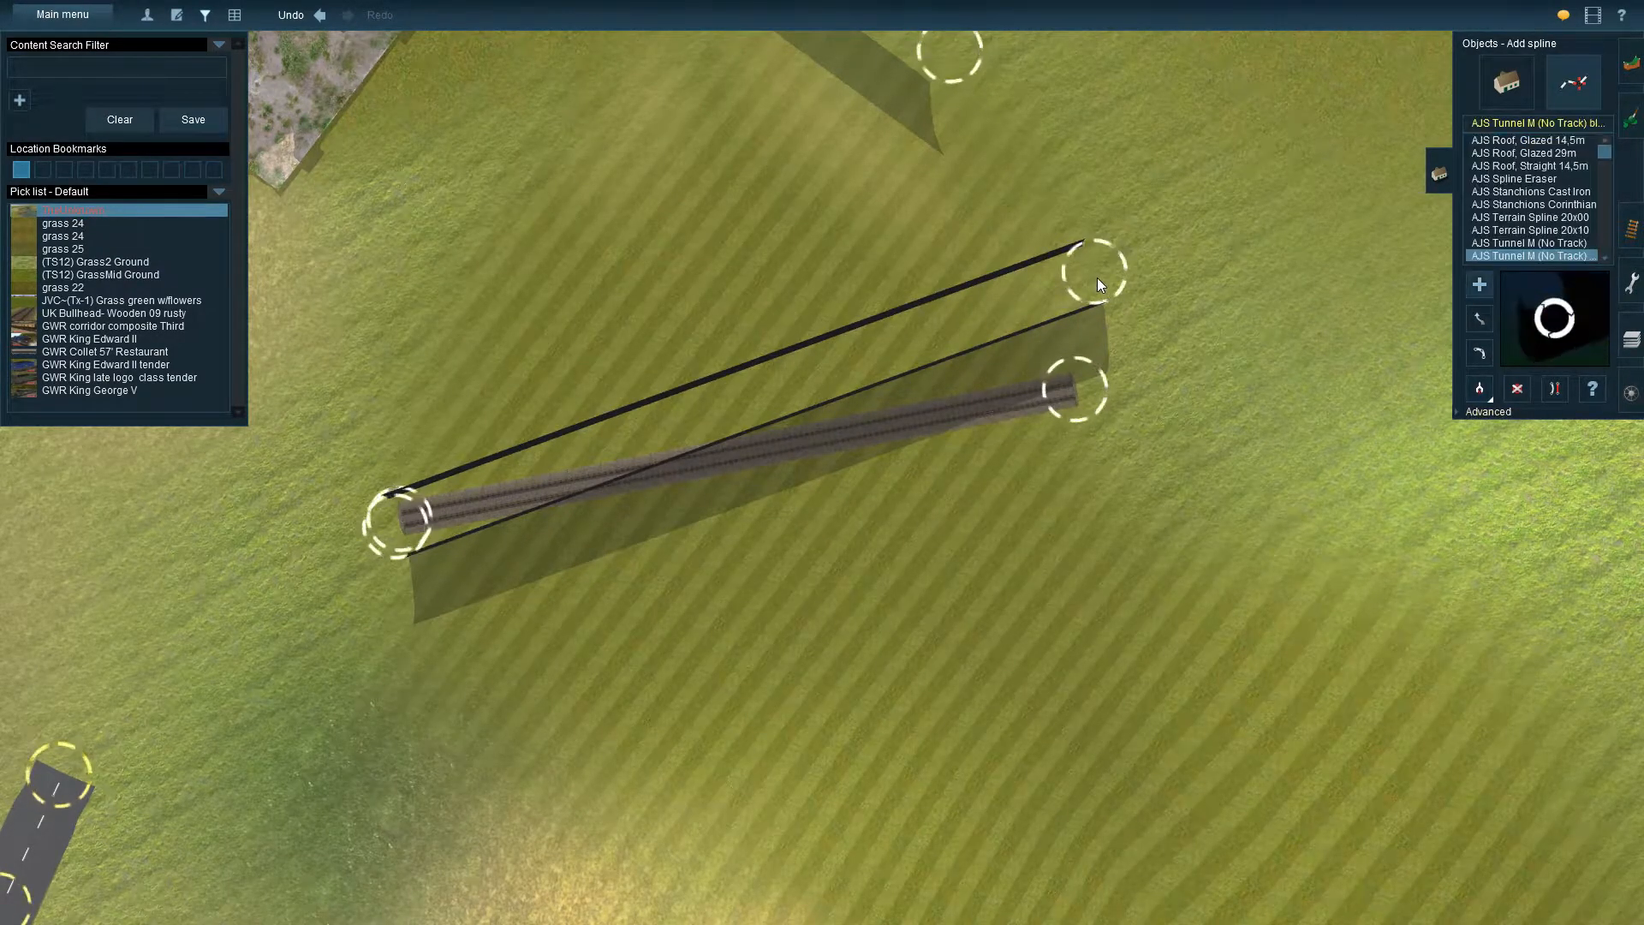
{"action": "right_click_drag", "start_coordinate": [1323, 247], "coordinate": [1025, 234]}
{"action": "scroll", "coordinate": [1024, 235], "scroll_direction": "down", "scroll_amount": 4}
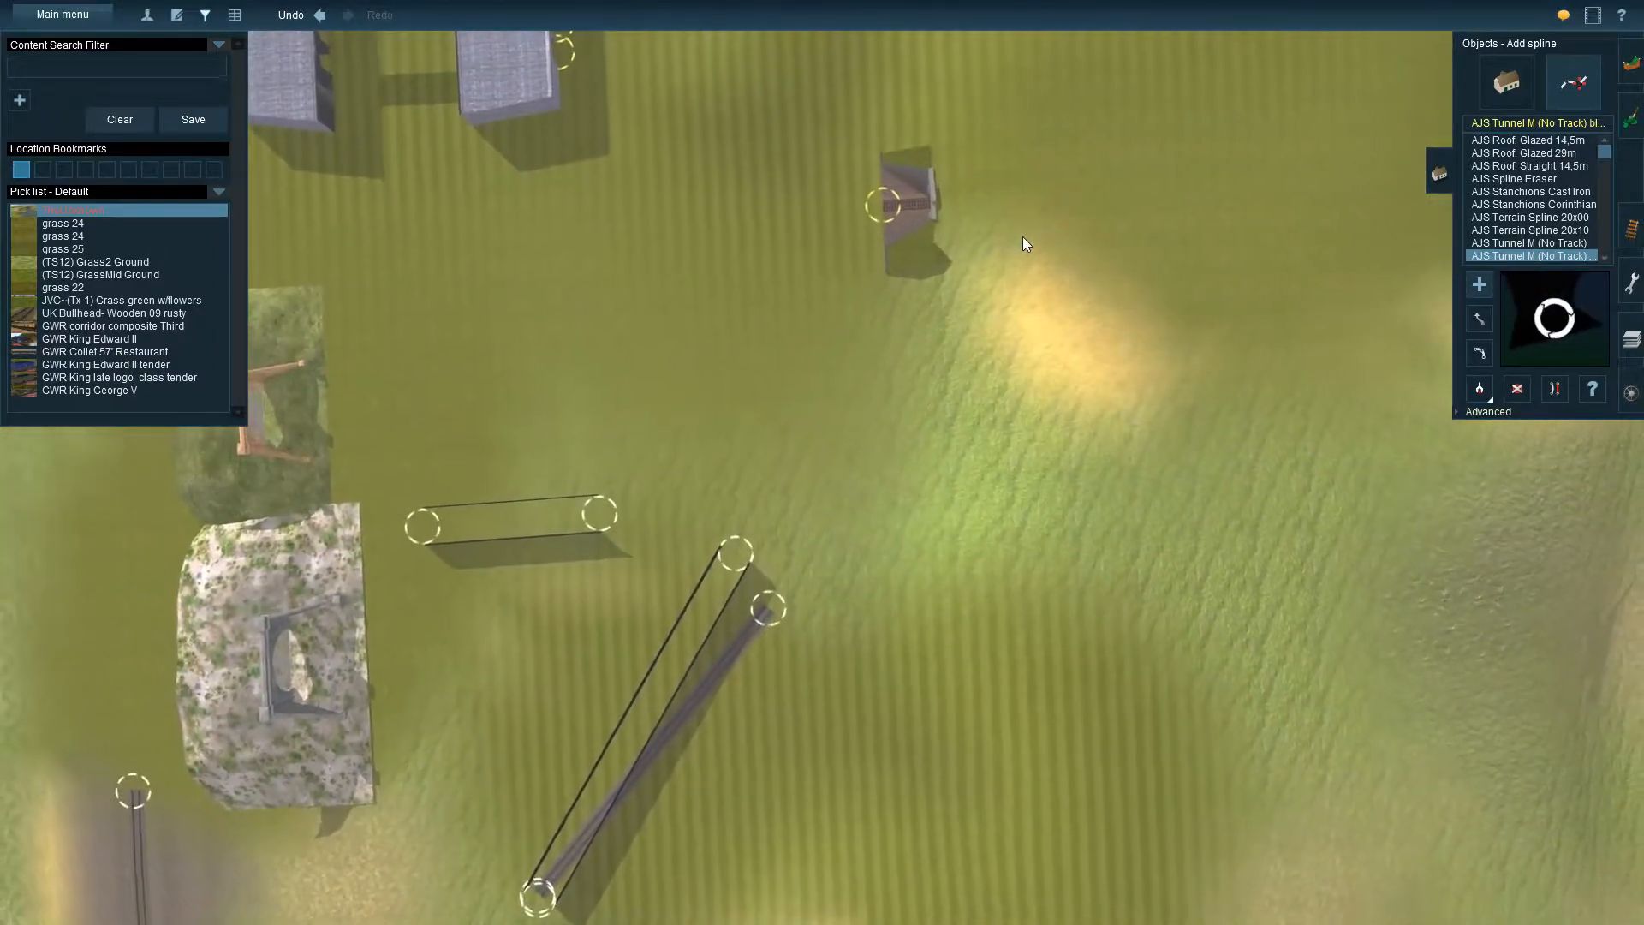
{"action": "right_click_drag", "start_coordinate": [1121, 419], "coordinate": [858, 620]}
{"action": "left_click", "coordinate": [858, 621]}
{"action": "left_click", "coordinate": [1148, 632]}
{"action": "right_click_drag", "start_coordinate": [1147, 632], "coordinate": [1255, 409]}
{"action": "left_click_drag", "start_coordinate": [1256, 412], "coordinate": [1373, 488]}
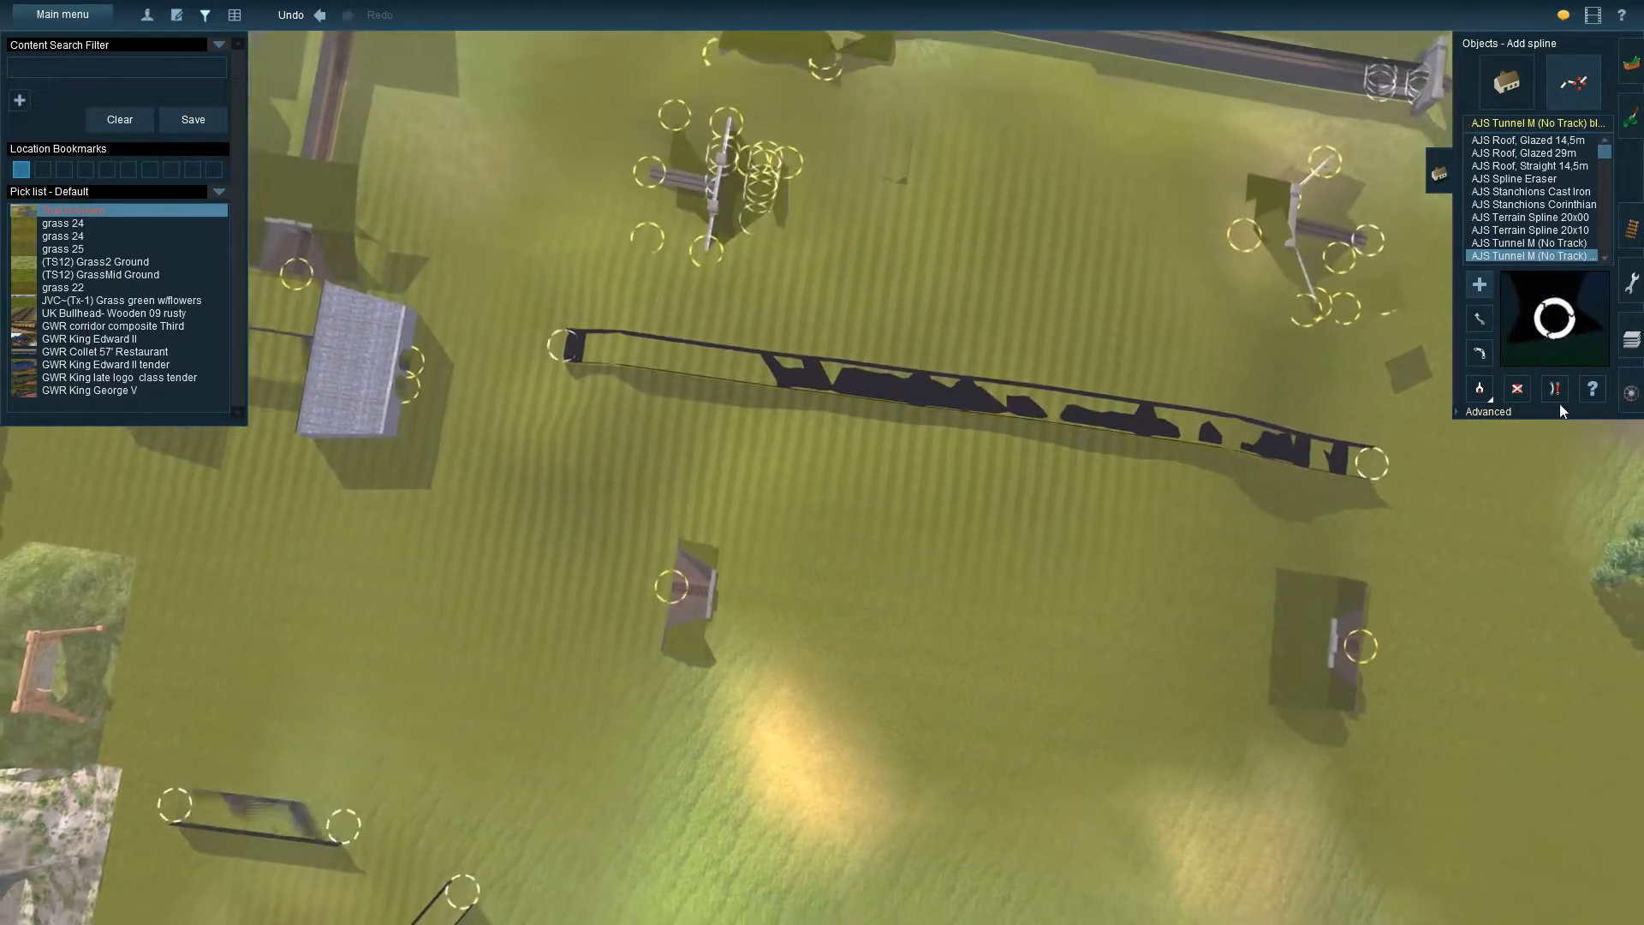
Slightly adjust the spline height at one end of the new long tunnel to flatten it through the hill
{"action": "left_click", "coordinate": [1463, 412]}
{"action": "left_click", "coordinate": [1480, 438]}
{"action": "left_click", "coordinate": [1374, 461]}
{"action": "left_click_drag", "start_coordinate": [1376, 460], "coordinate": [1369, 475]}
Sample the UK Bullhead- Wooden 09 rusty track, lay it along the new tunnel, and raise one end vertex by about 0.06 m
{"action": "right_click_drag", "start_coordinate": [1254, 517], "coordinate": [669, 731]}
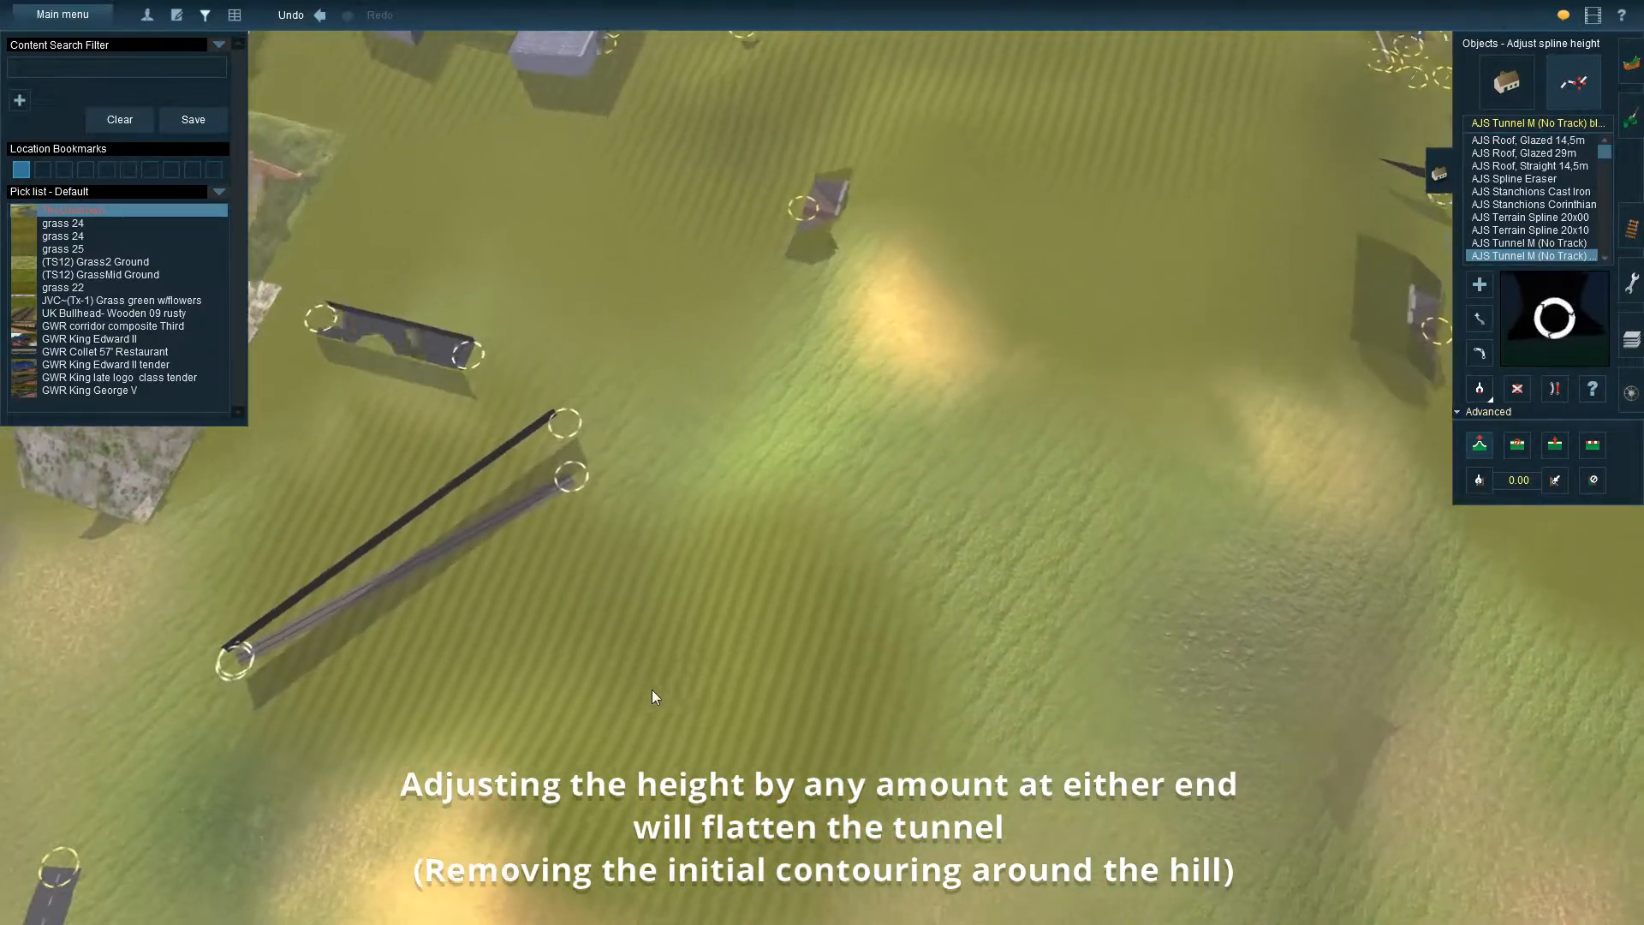
{"action": "left_click", "coordinate": [1623, 243]}
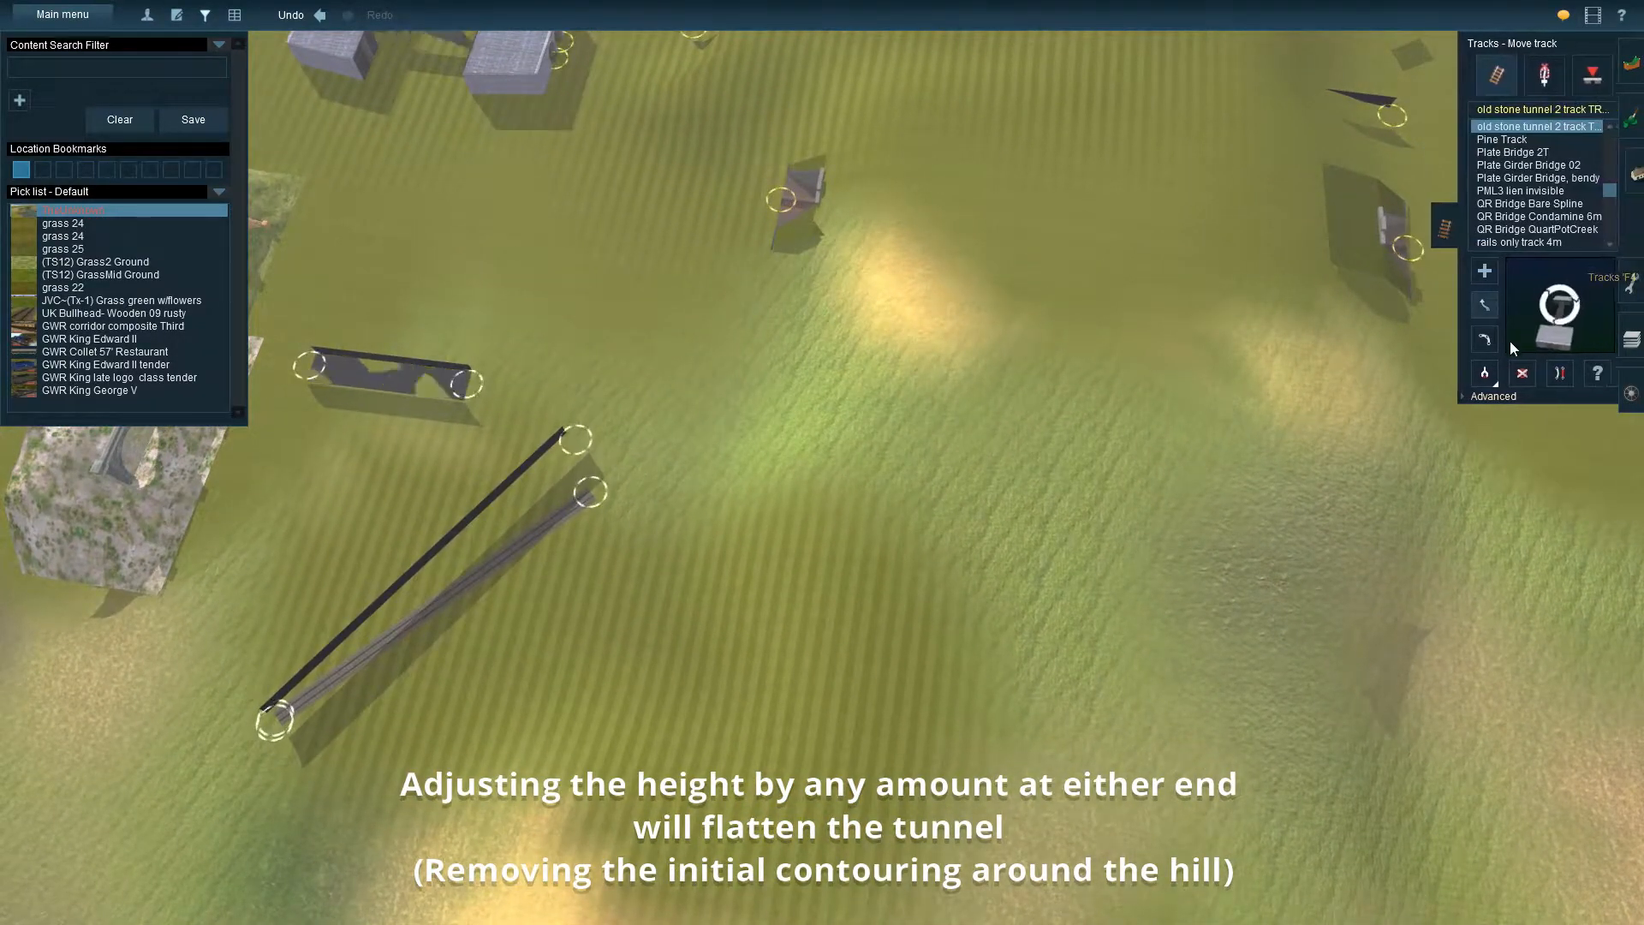
{"action": "left_click", "coordinate": [1474, 379]}
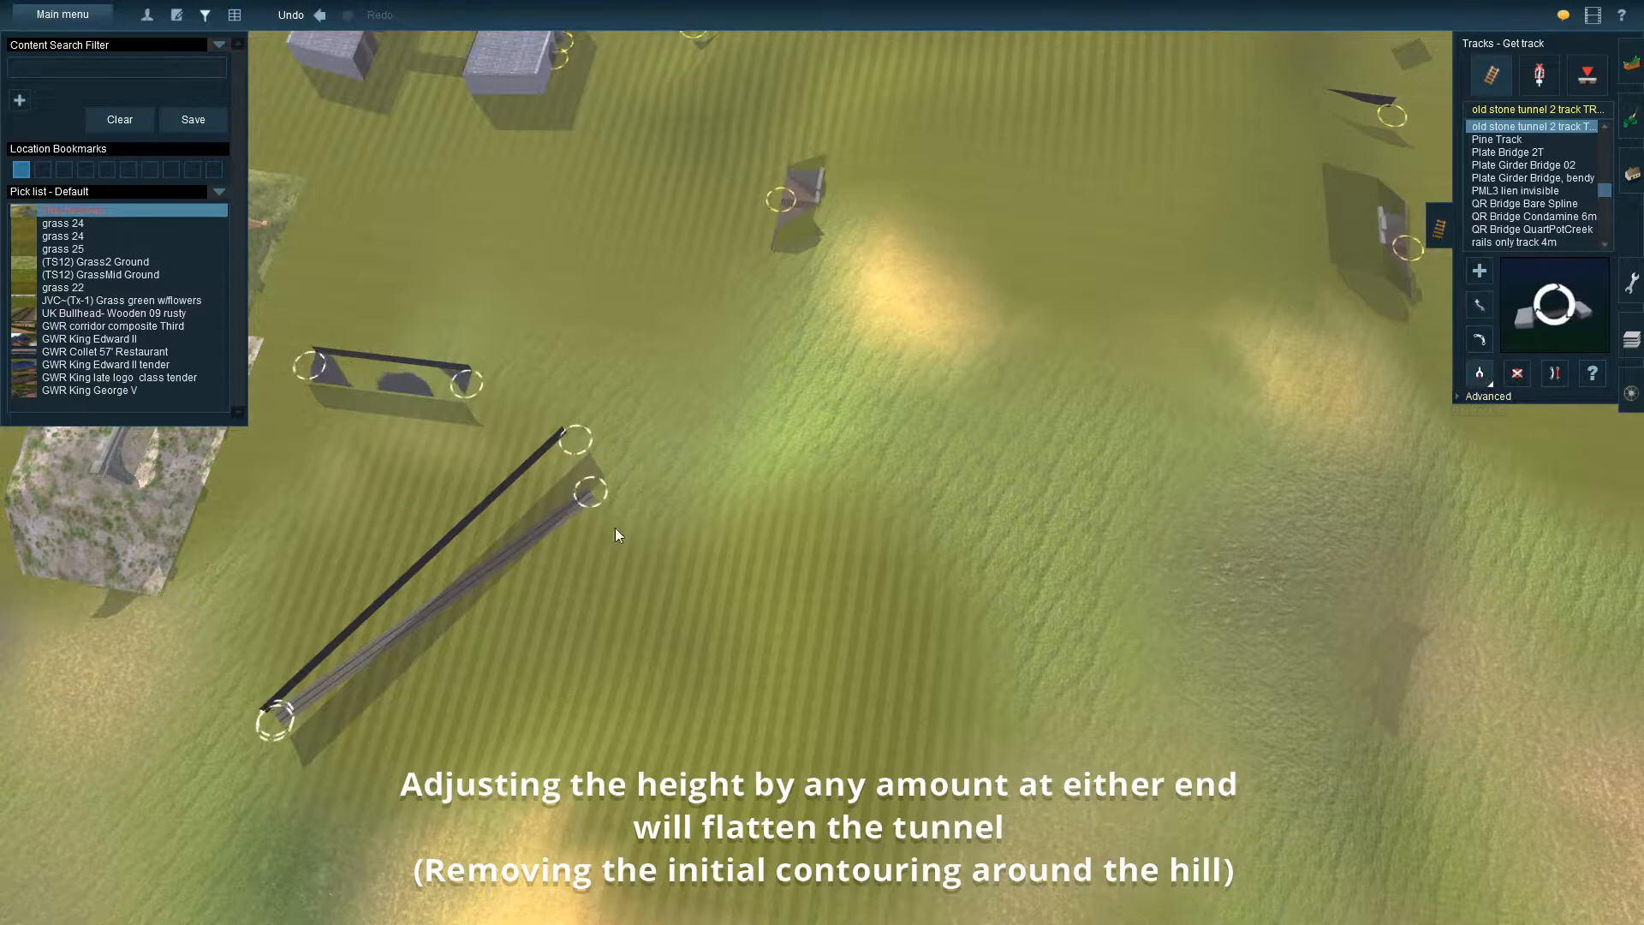
{"action": "left_click", "coordinate": [589, 490]}
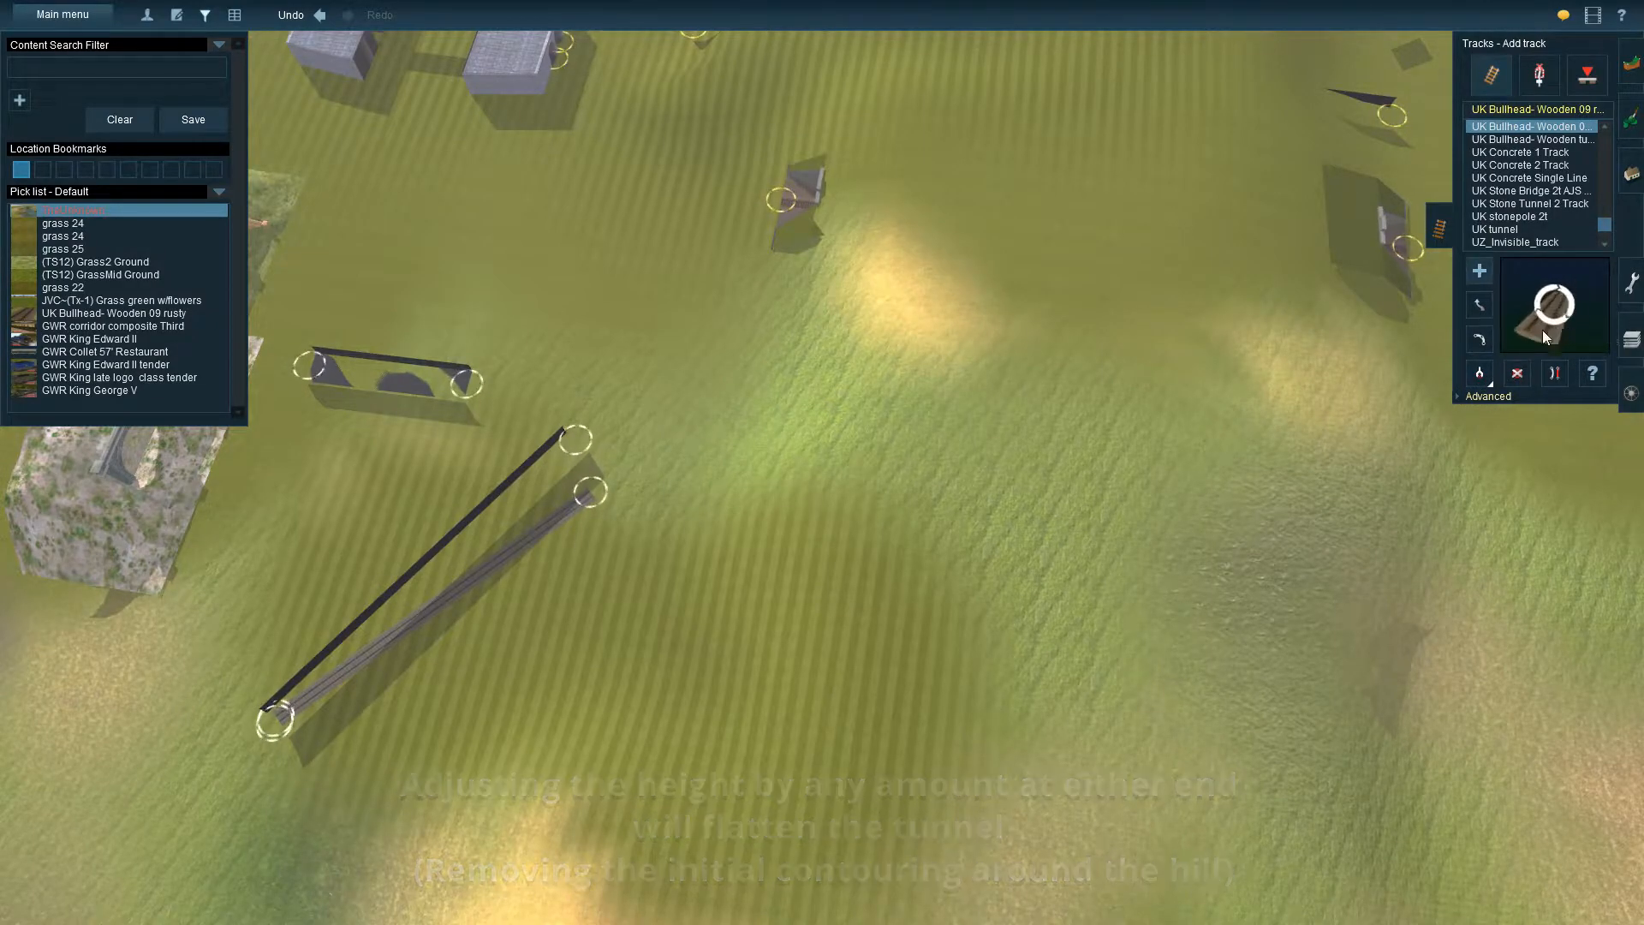
{"action": "right_click", "coordinate": [1247, 305]}
{"action": "right_click", "coordinate": [557, 394]}
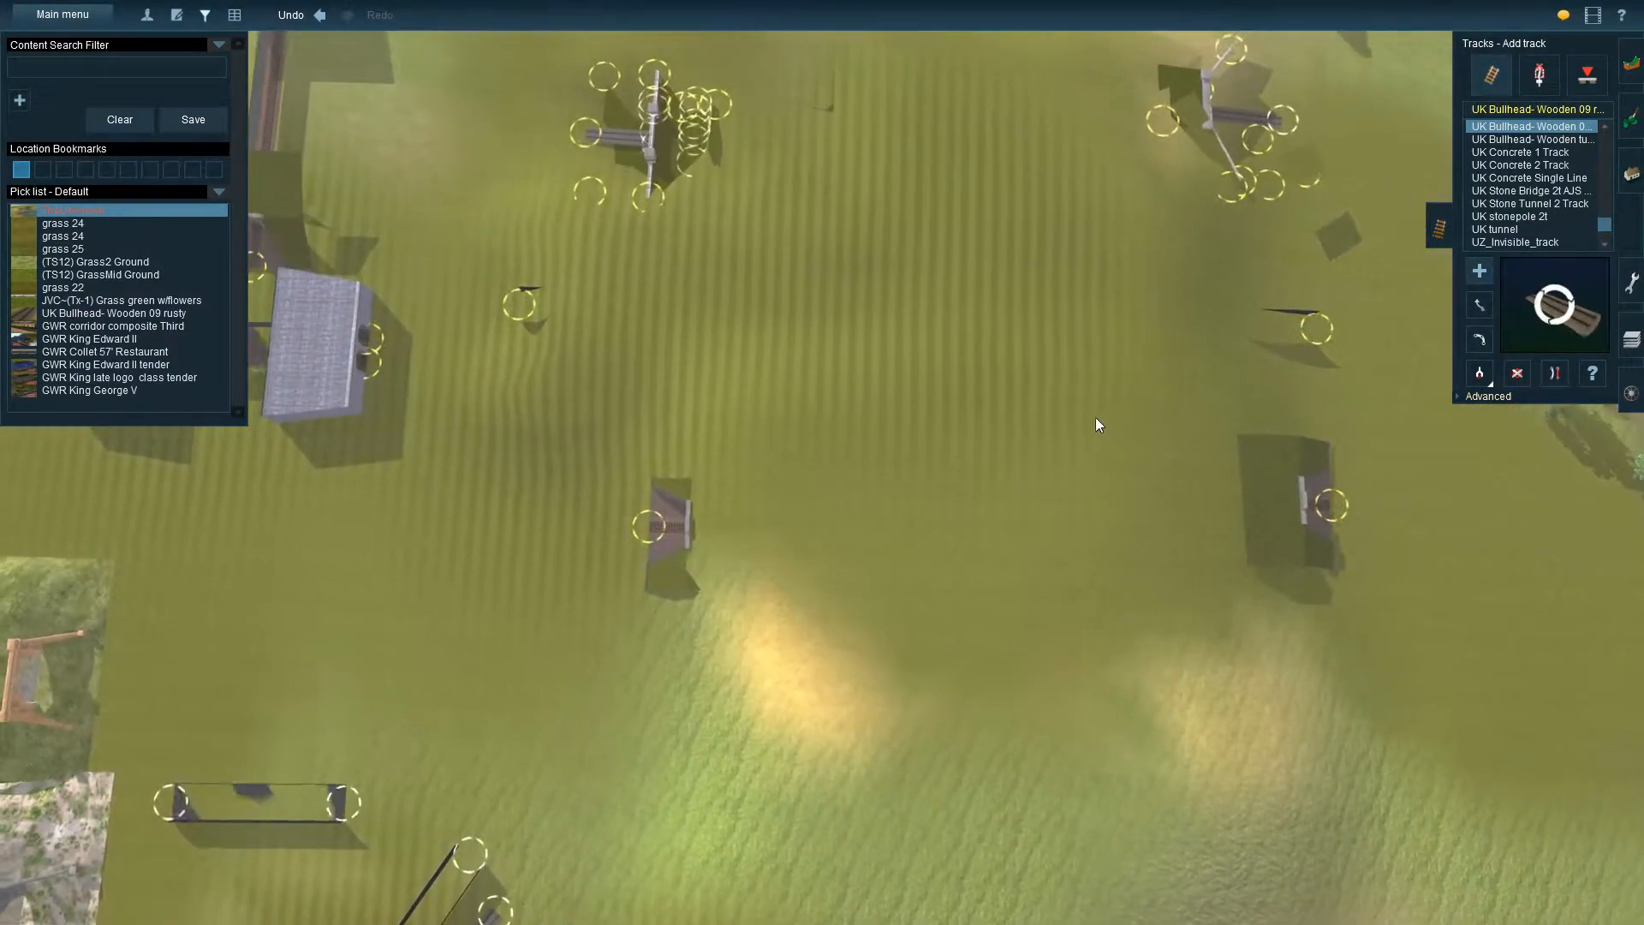
{"action": "left_click_drag", "start_coordinate": [1375, 346], "coordinate": [617, 388]}
{"action": "key", "text": "ctrl+z"}
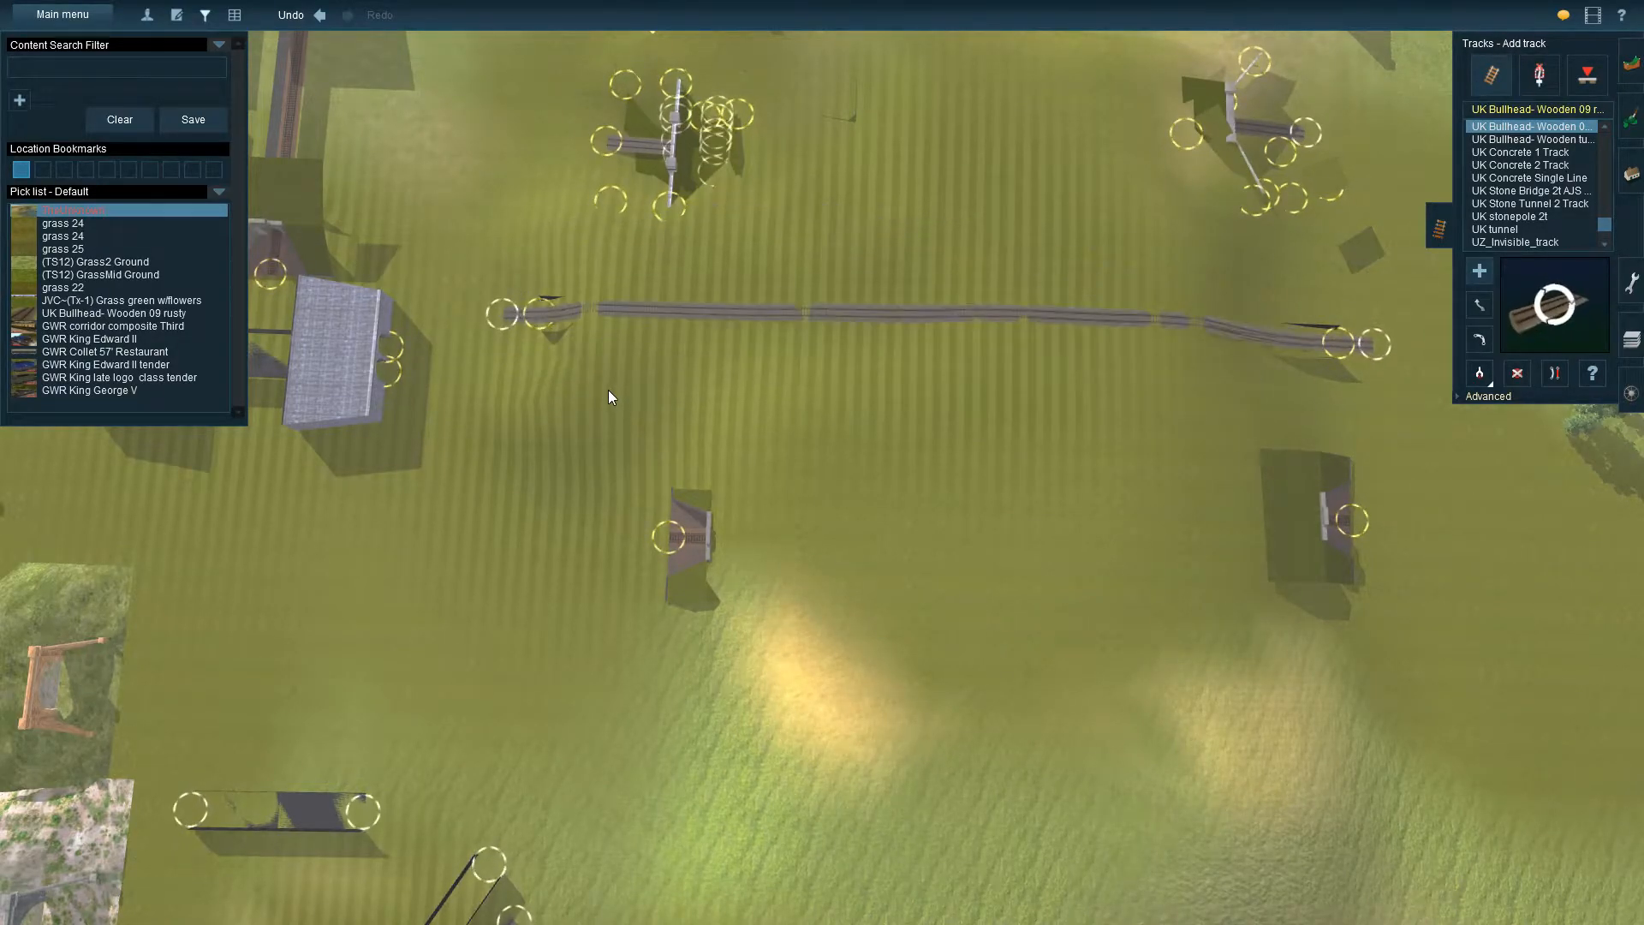
{"action": "left_click", "coordinate": [1459, 397]}
{"action": "left_click", "coordinate": [1374, 343]}
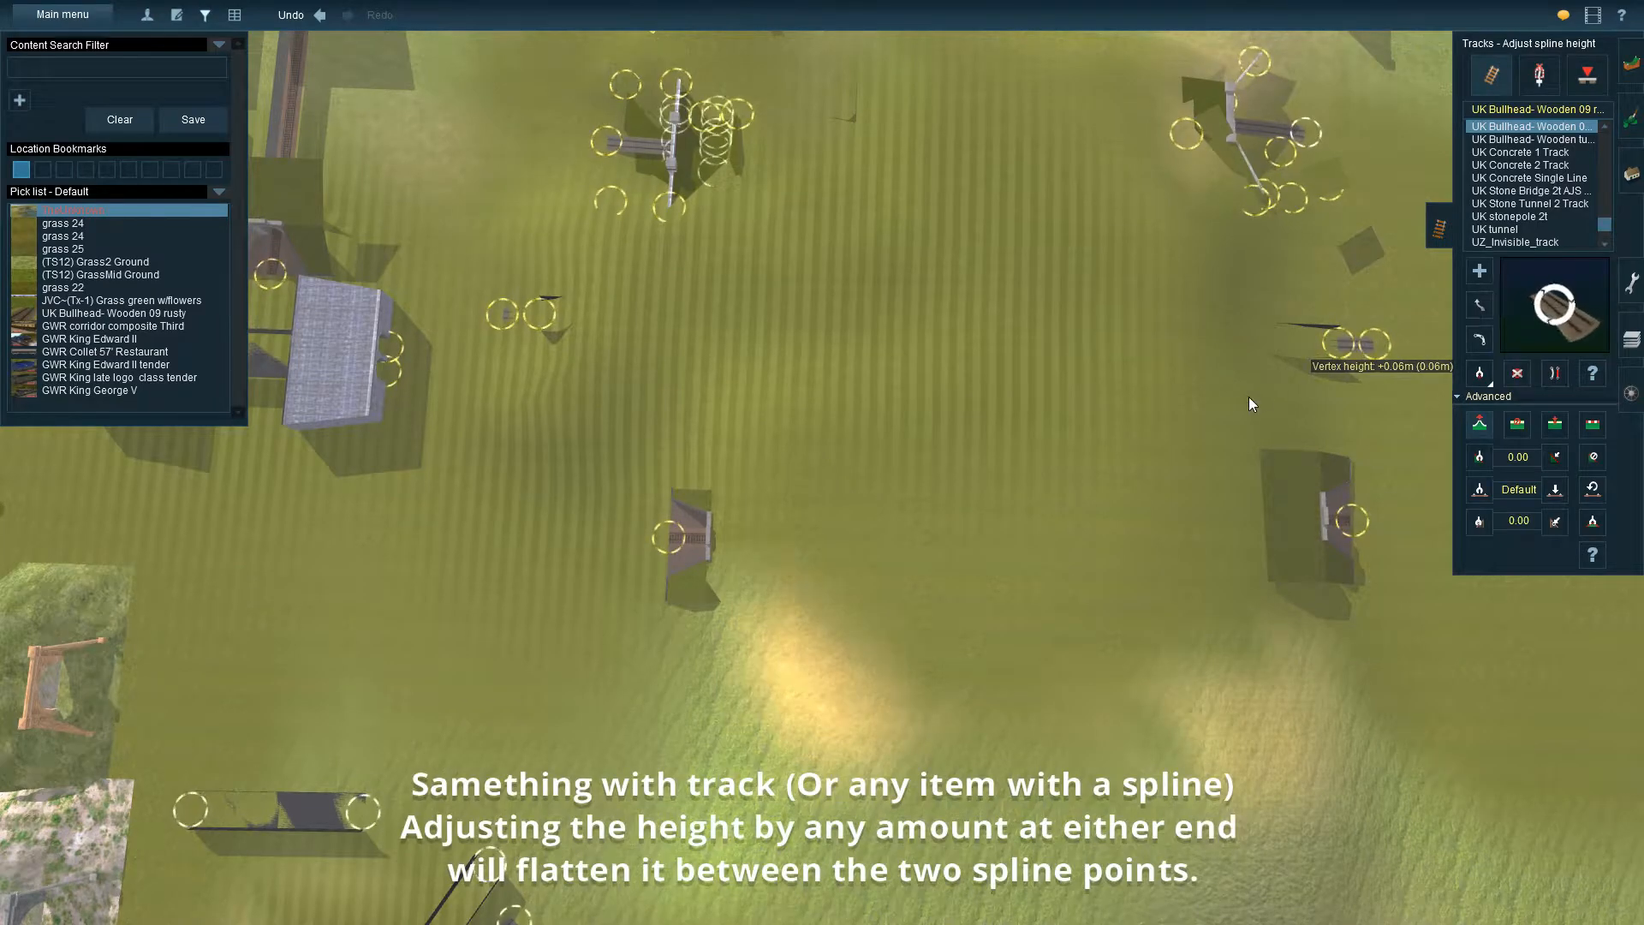
Move both ends of the tunnel track with the slate-roofed blocks toward the main line, clear of the new tunnel
{"action": "right_click", "coordinate": [828, 404]}
{"action": "key", "text": "Left"}
{"action": "right_click", "coordinate": [619, 553]}
{"action": "right_click", "coordinate": [815, 582]}
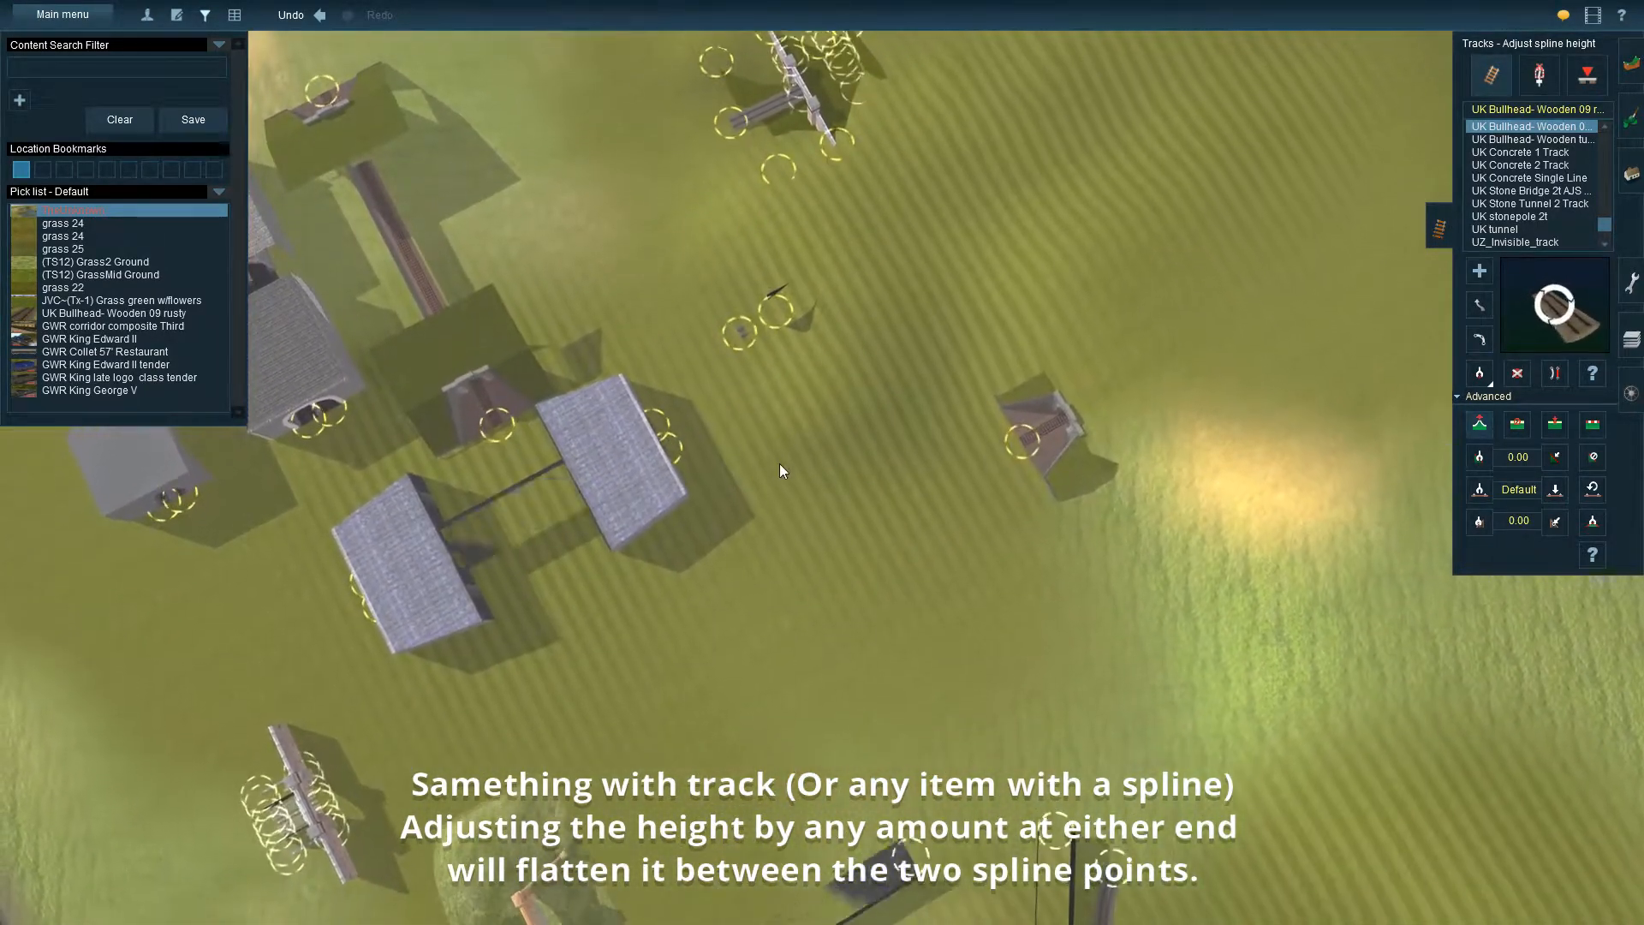
{"action": "key", "text": "Left"}
{"action": "right_click", "coordinate": [612, 396]}
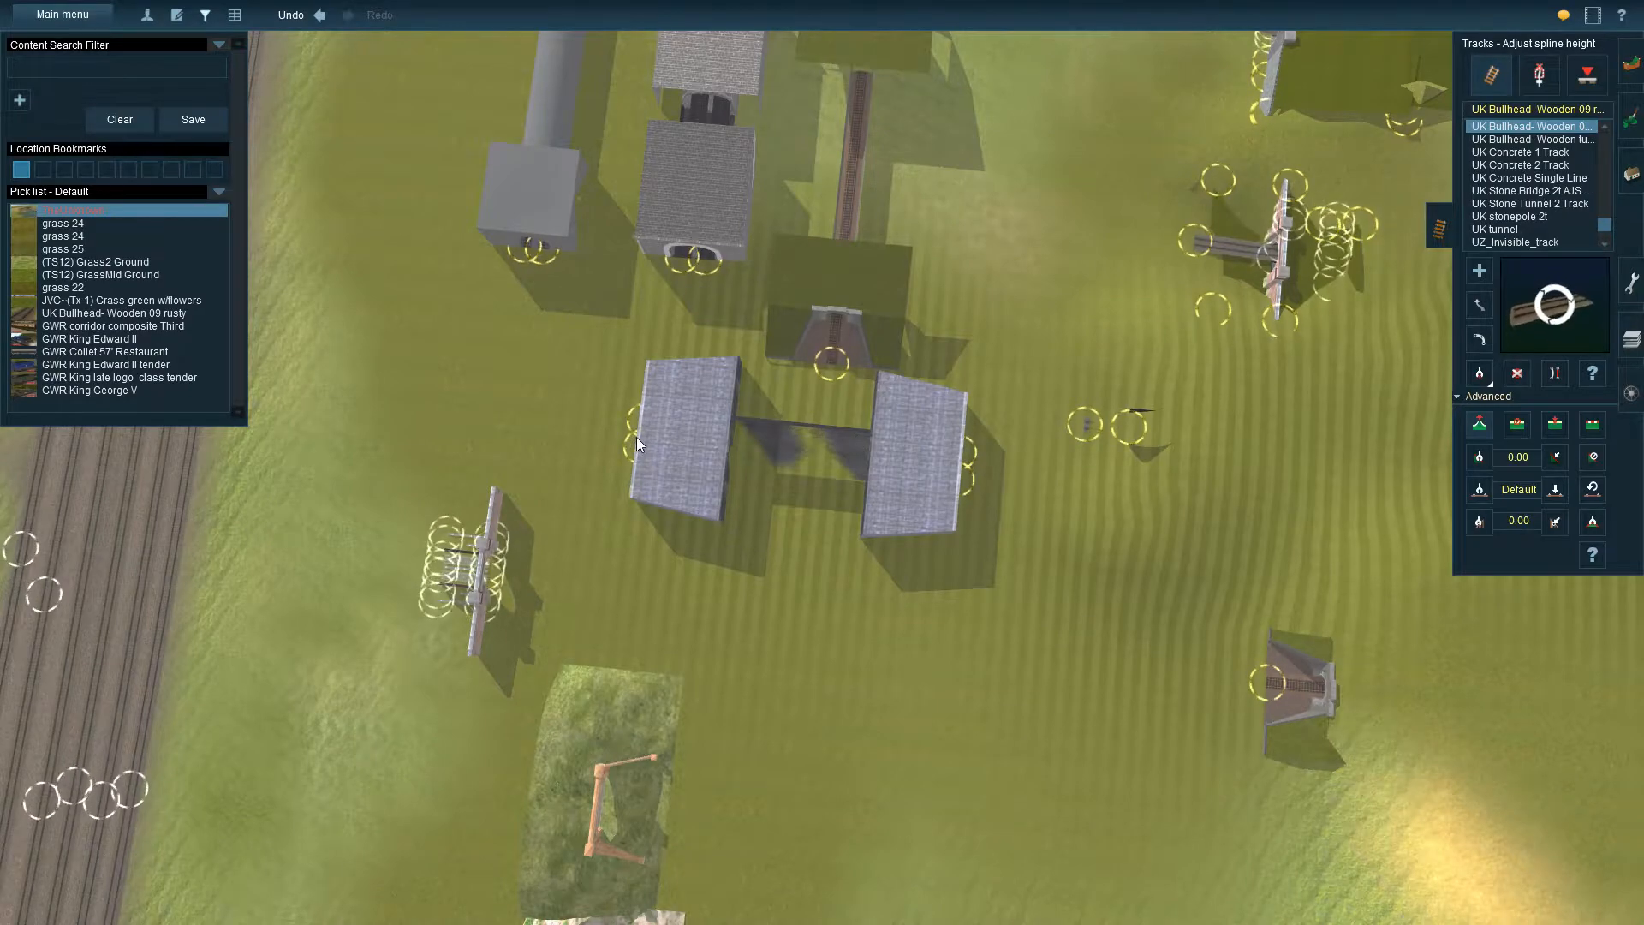
{"action": "left_click", "coordinate": [1481, 304]}
{"action": "left_click_drag", "start_coordinate": [663, 449], "coordinate": [293, 382]}
{"action": "left_click_drag", "start_coordinate": [969, 469], "coordinate": [512, 418]}
{"action": "right_click_drag", "start_coordinate": [1092, 413], "coordinate": [693, 444]}
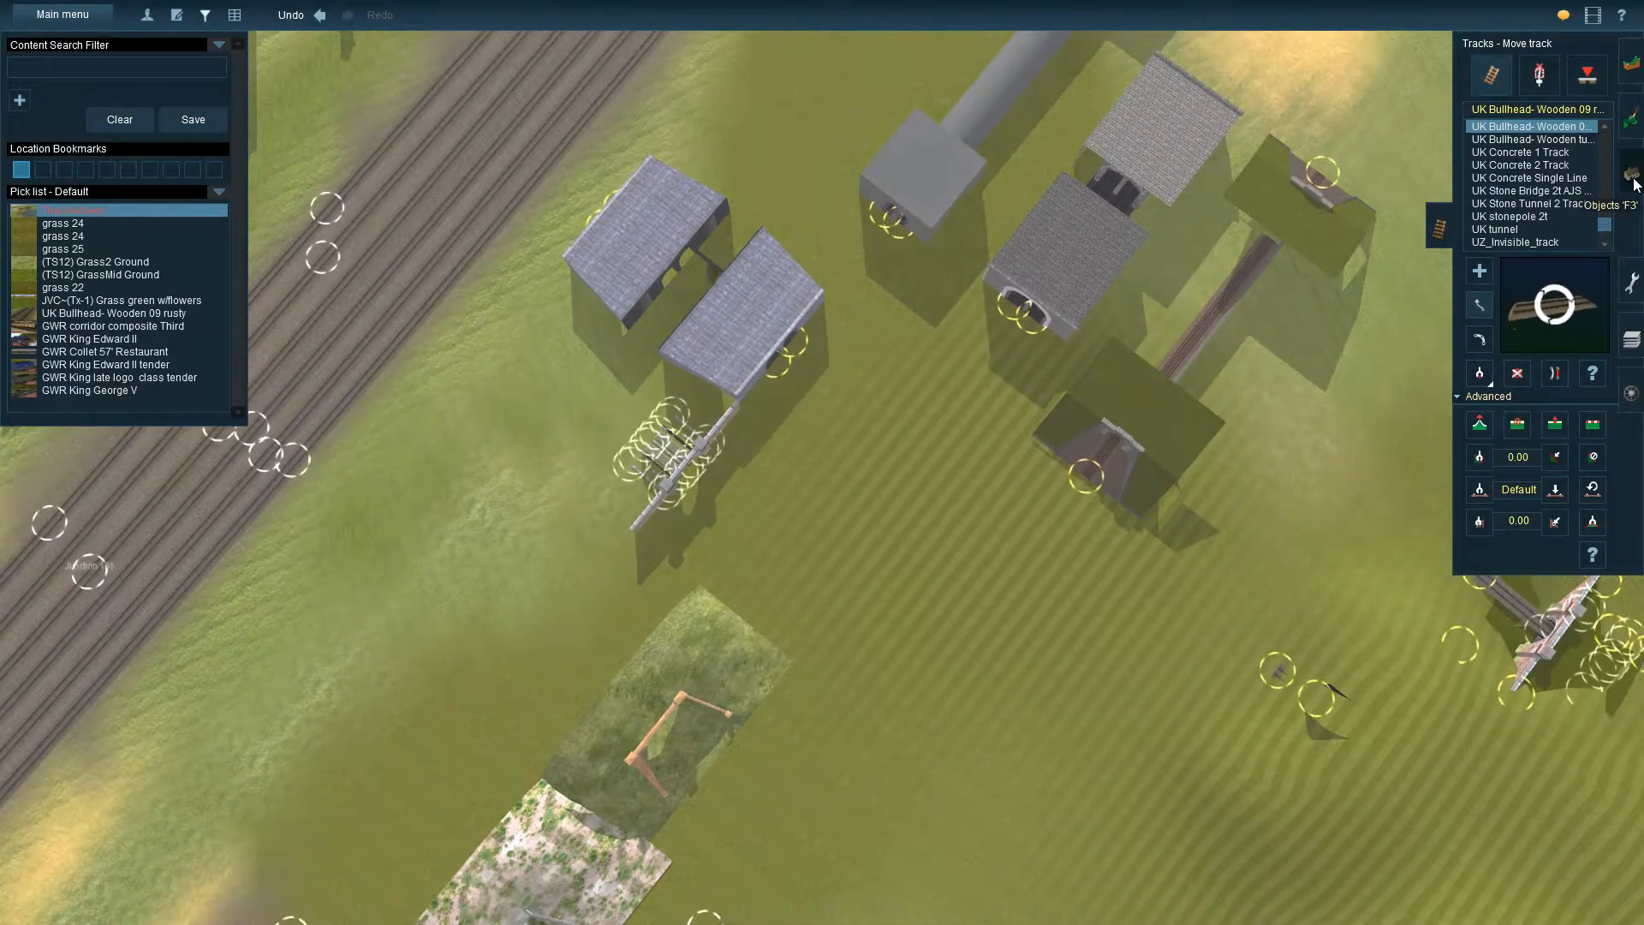
Sample the Sharpthorne Tunnel portal from the scene and place a copy by one end of the new tunnel
{"action": "left_click", "coordinate": [1630, 175]}
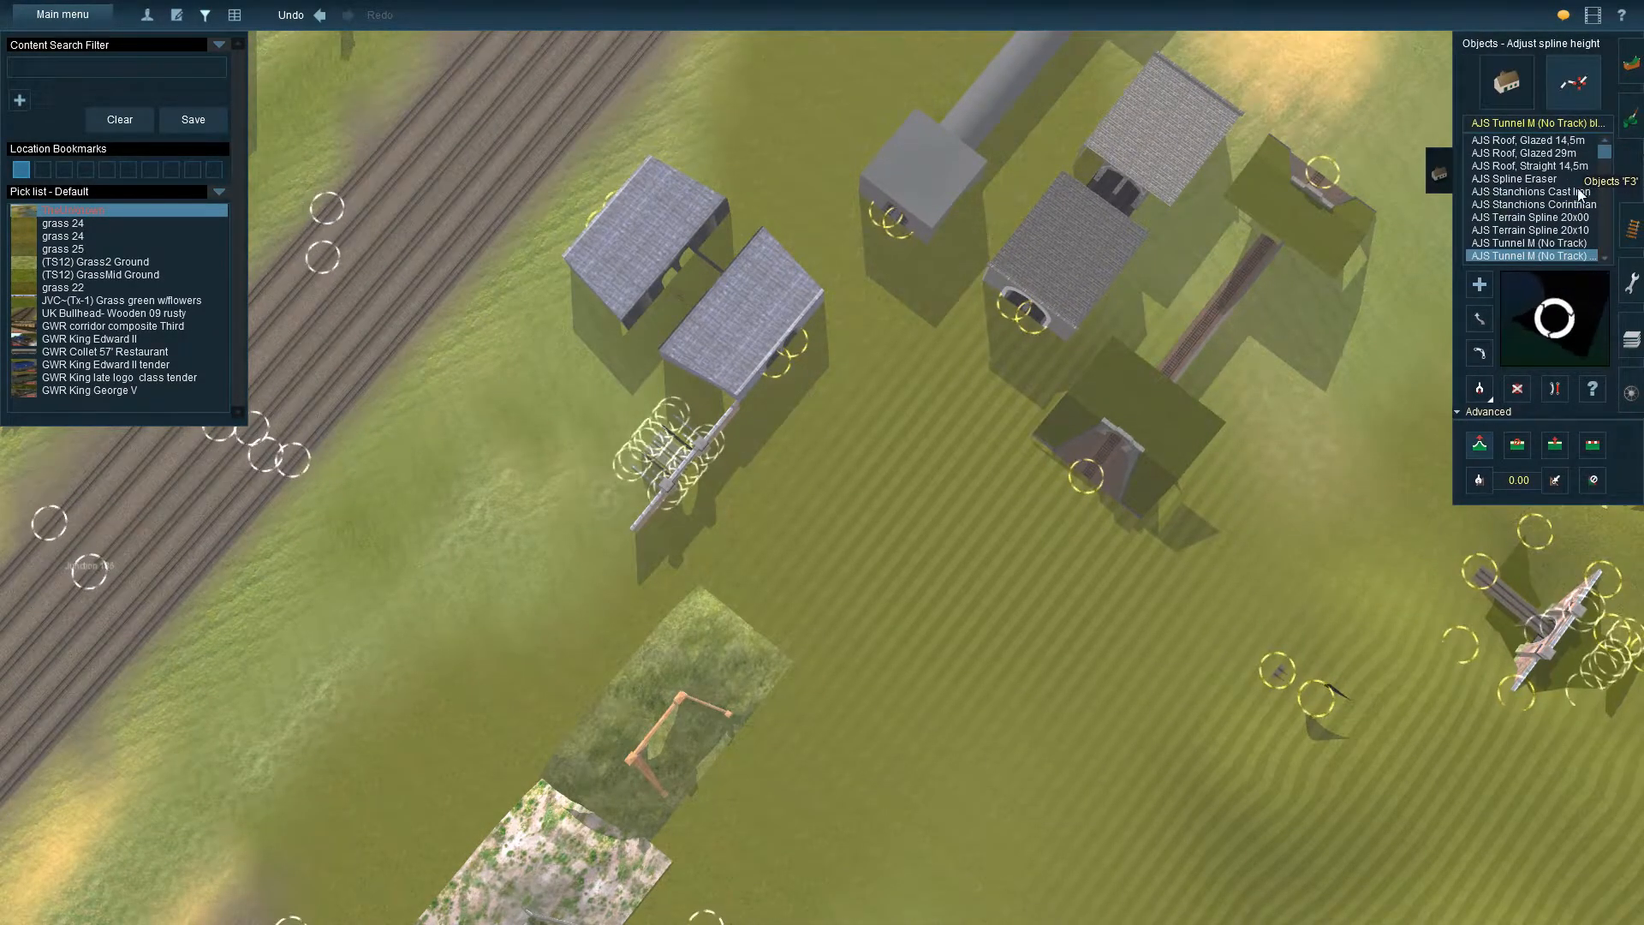
{"action": "left_click", "coordinate": [1506, 81]}
{"action": "left_click", "coordinate": [1472, 387]}
{"action": "left_click", "coordinate": [686, 463]}
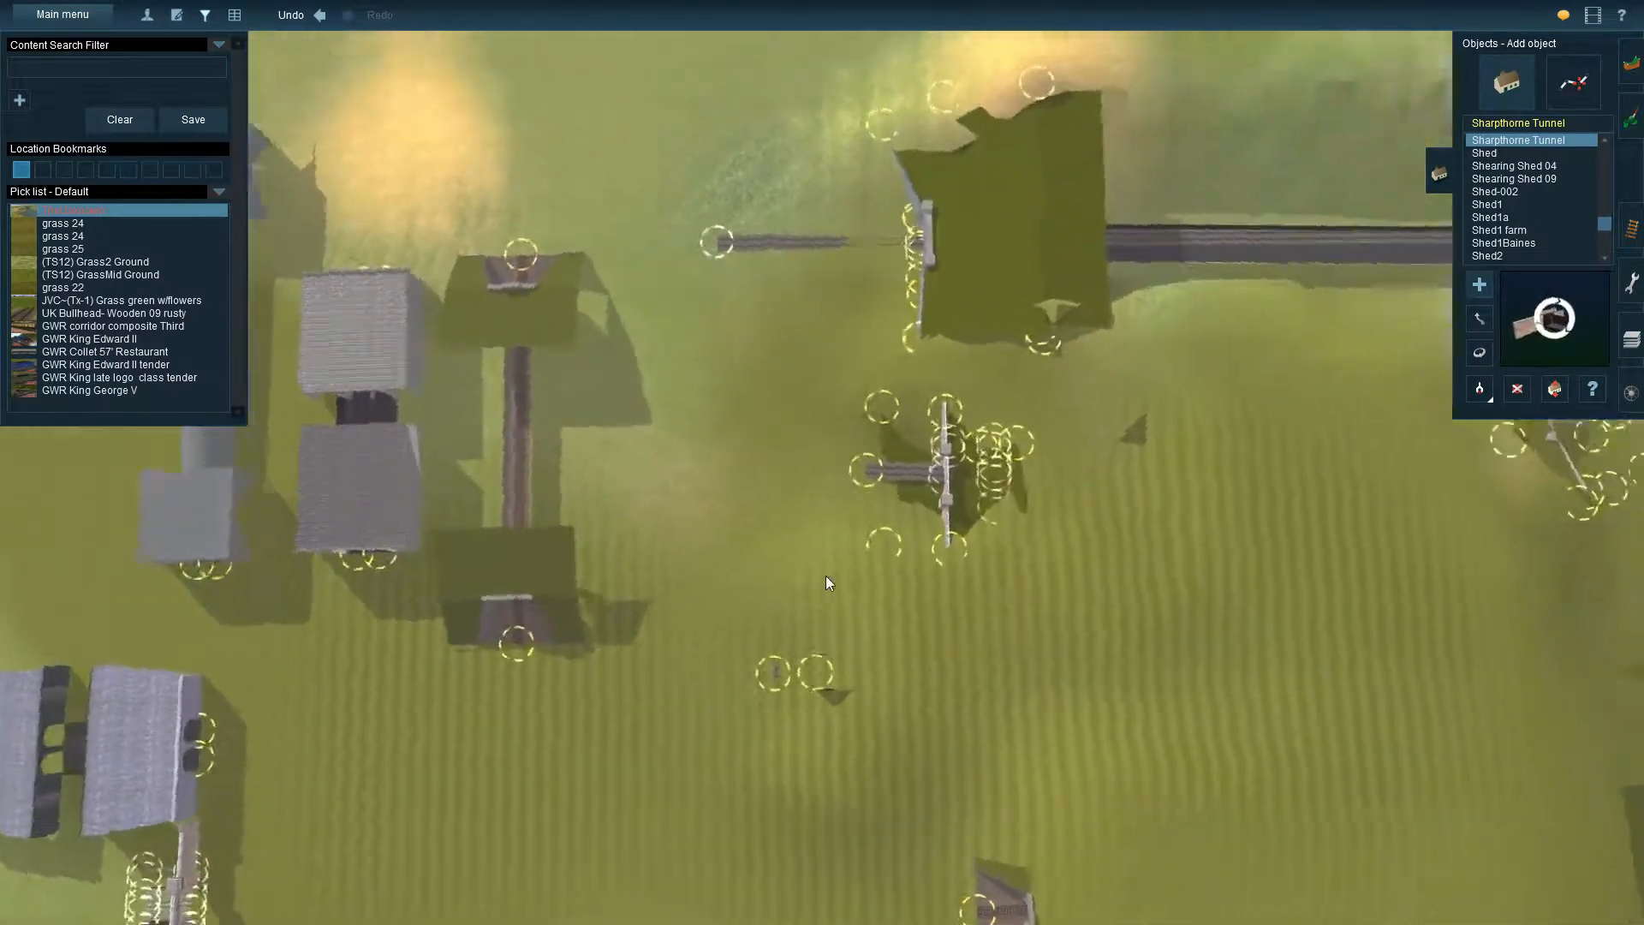
{"action": "right_click", "coordinate": [826, 578]}
{"action": "key", "text": "Left"}
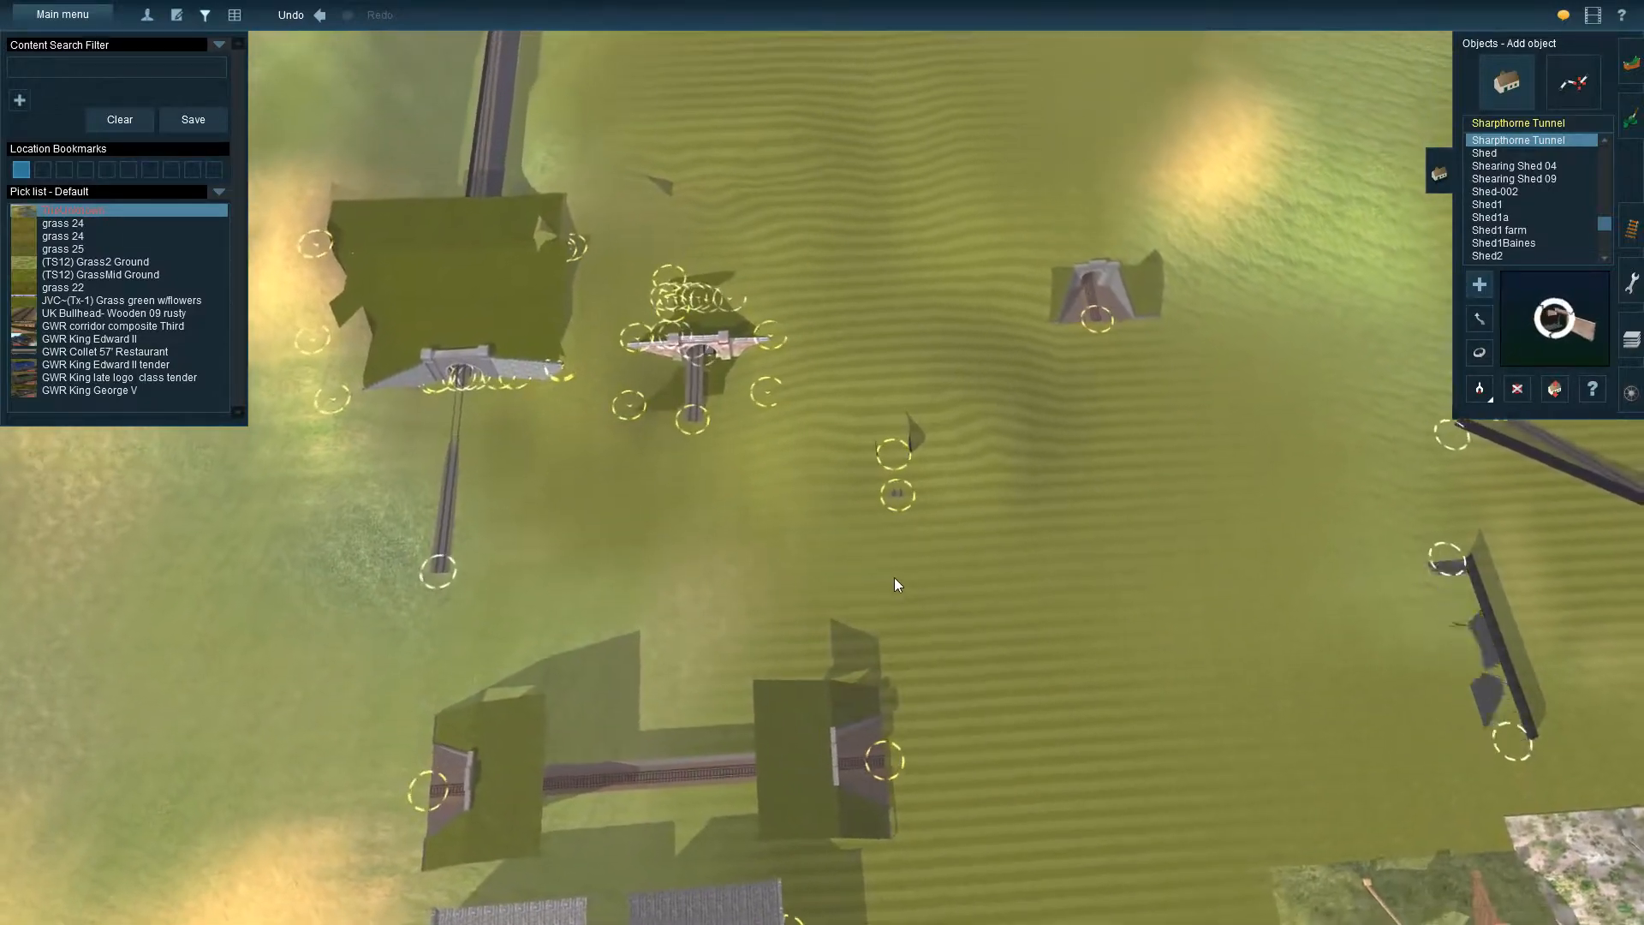
{"action": "left_click", "coordinate": [915, 553]}
Rotate the new Sharpthorne Tunnel portal so that it stands across the tunnel's line
{"action": "left_click", "coordinate": [1479, 352]}
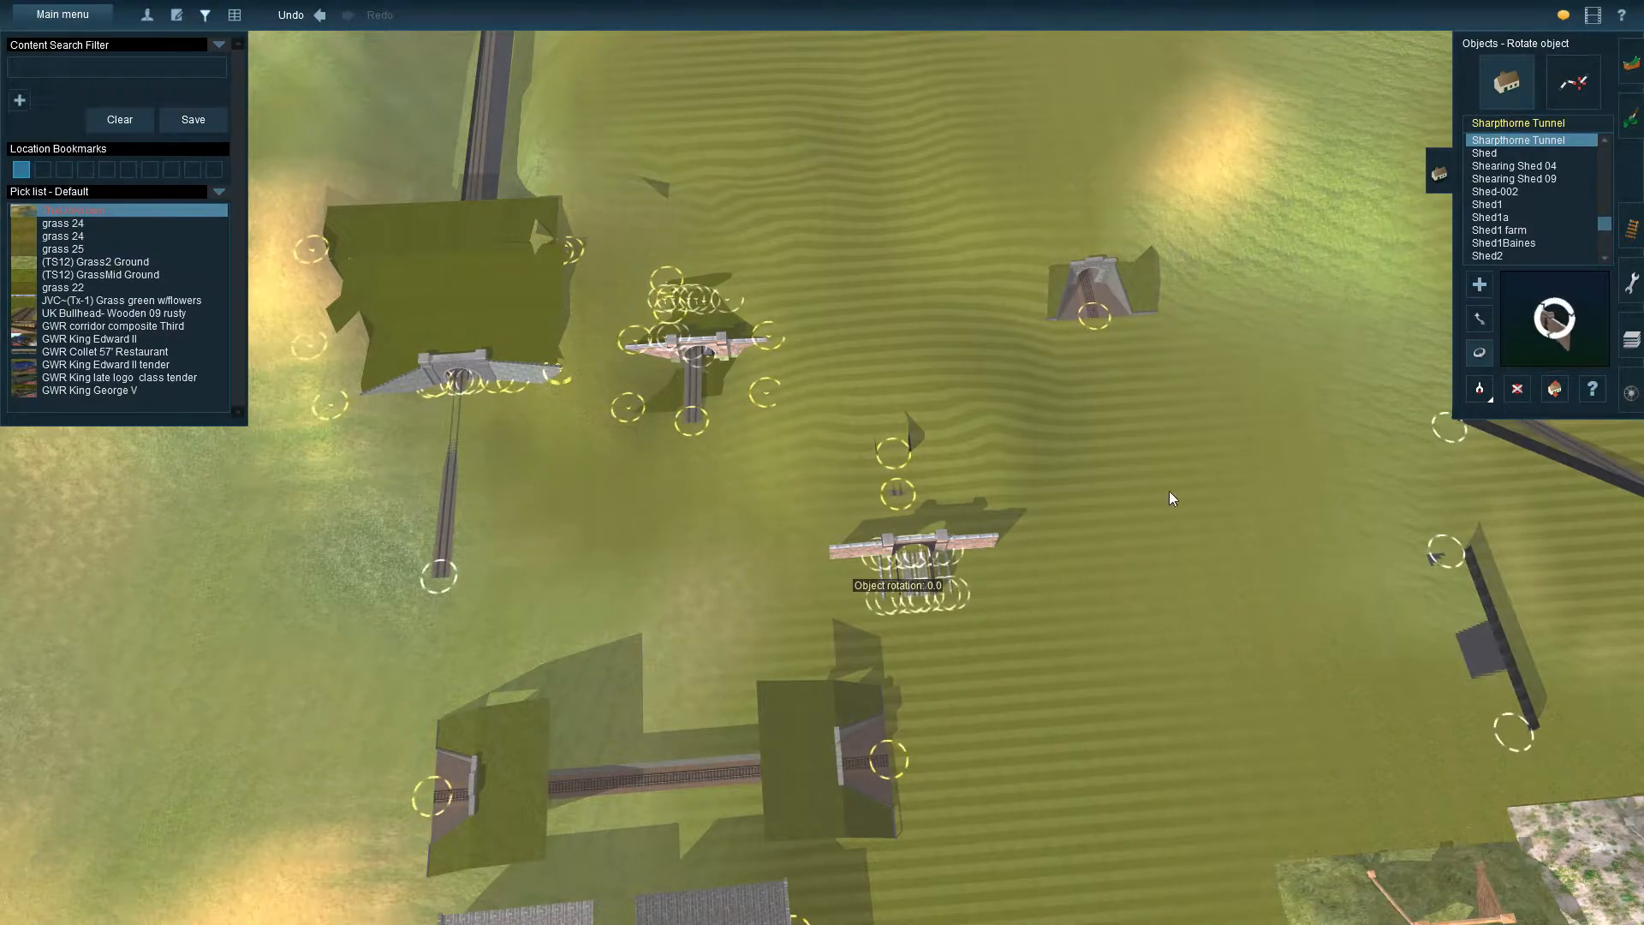
{"action": "left_click_drag", "start_coordinate": [884, 573], "coordinate": [1403, 676]}
{"action": "right_click_drag", "start_coordinate": [1280, 620], "coordinate": [827, 415]}
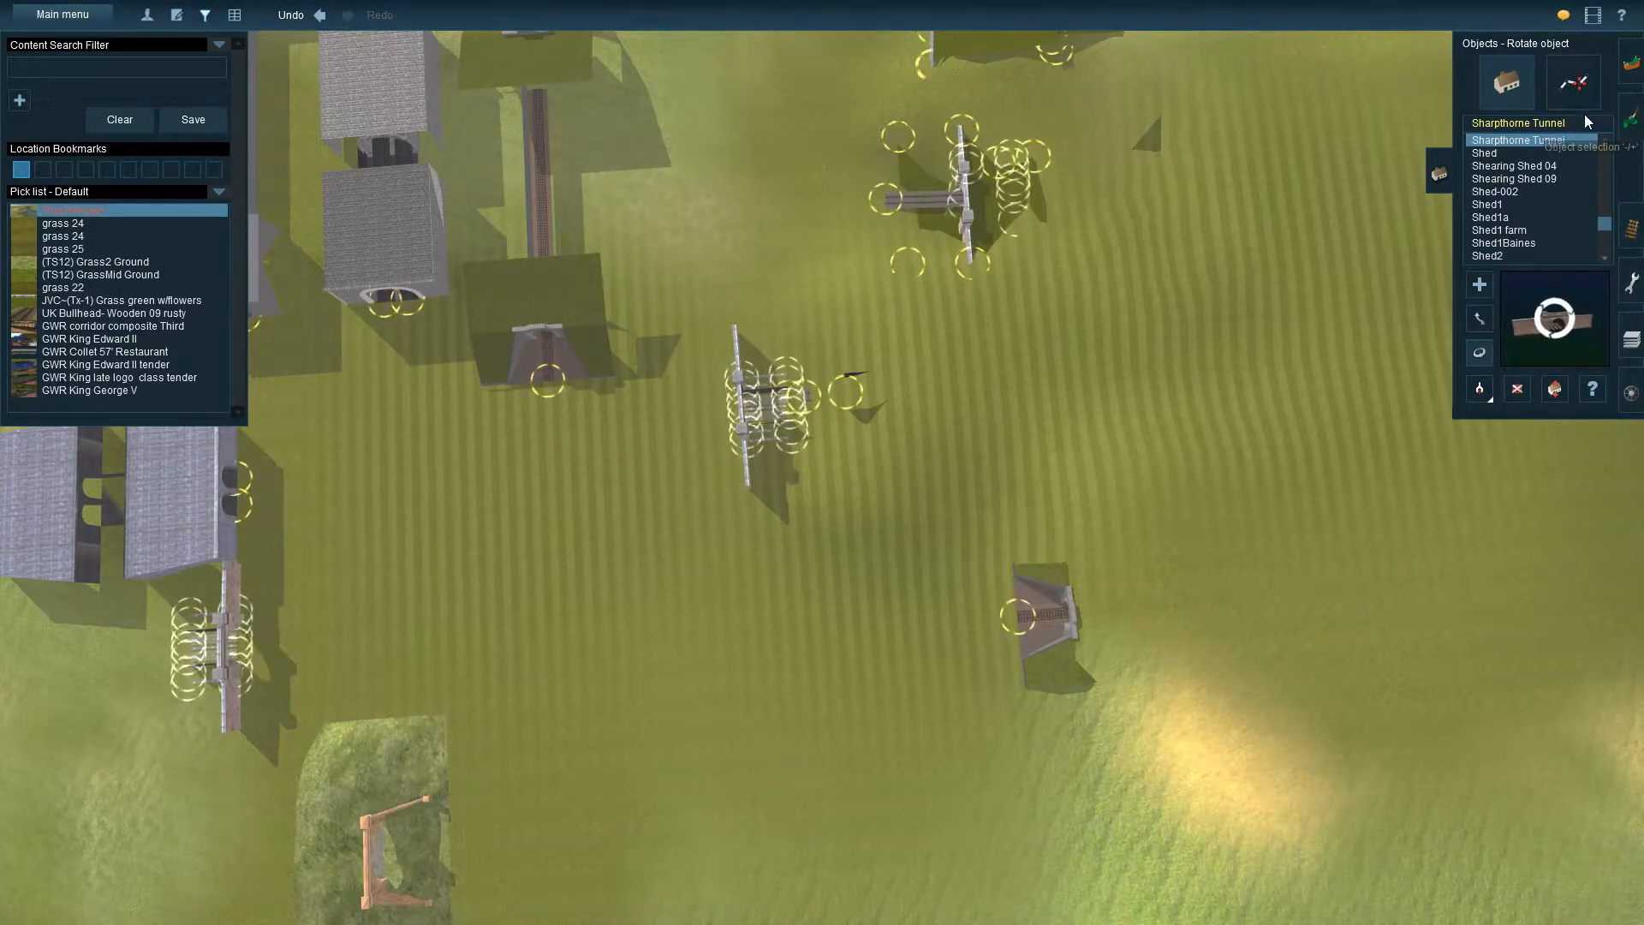
Move the near end of the trackless tunnel spline up to the back of the new Sharpthorne Tunnel portal
{"action": "left_click", "coordinate": [1571, 96]}
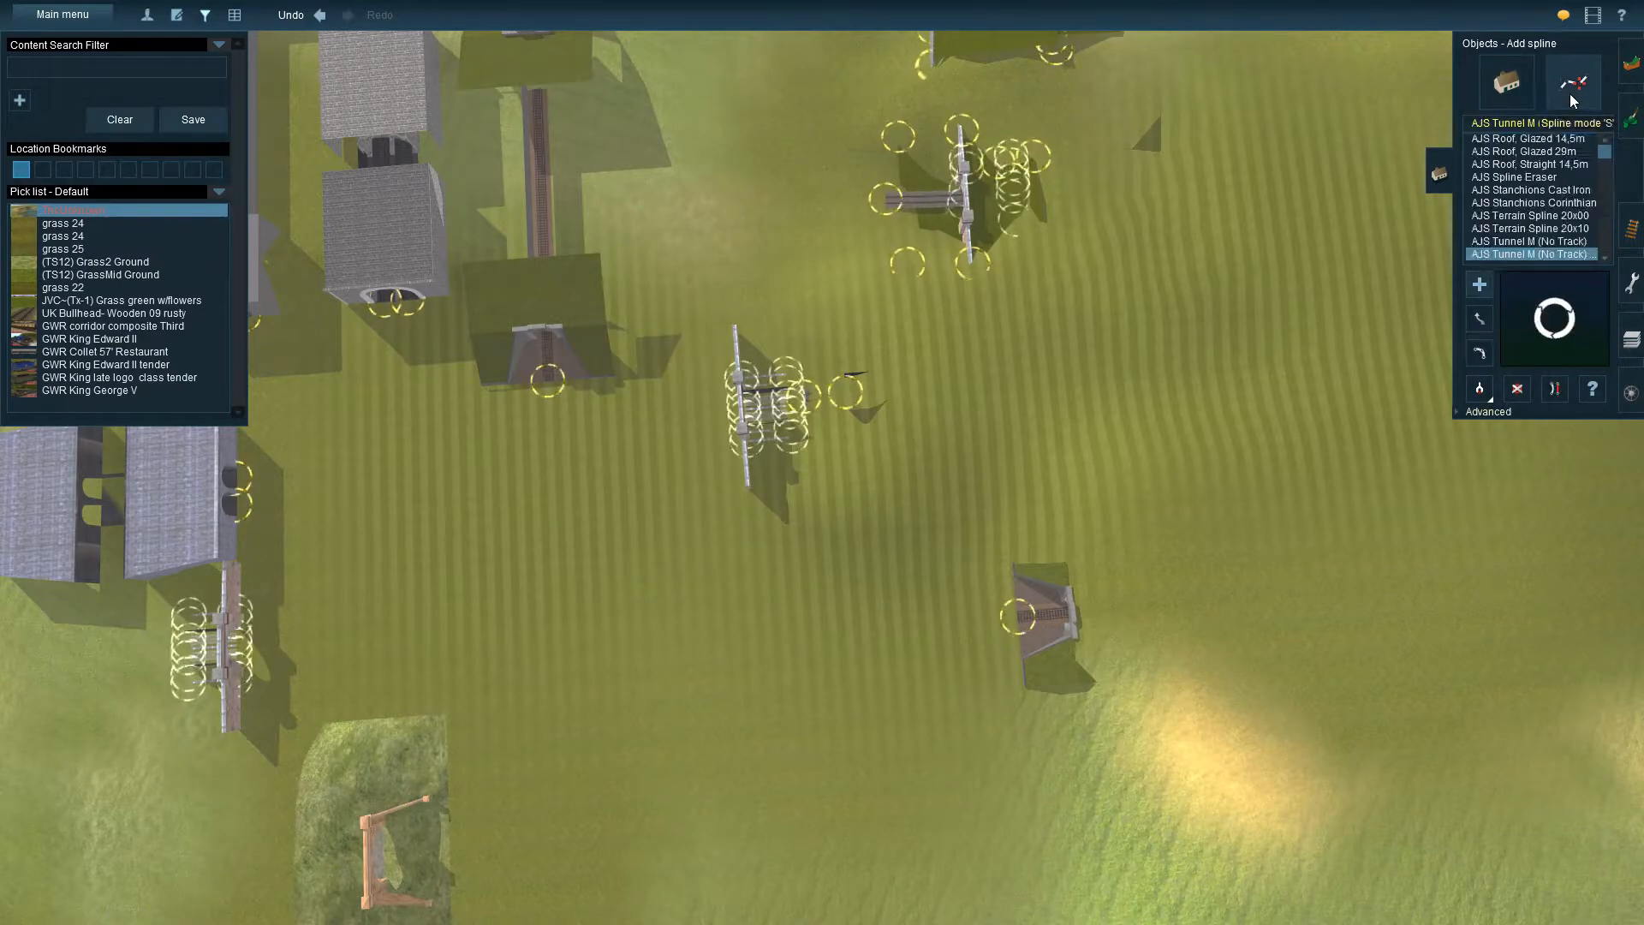
{"action": "left_click", "coordinate": [1480, 319]}
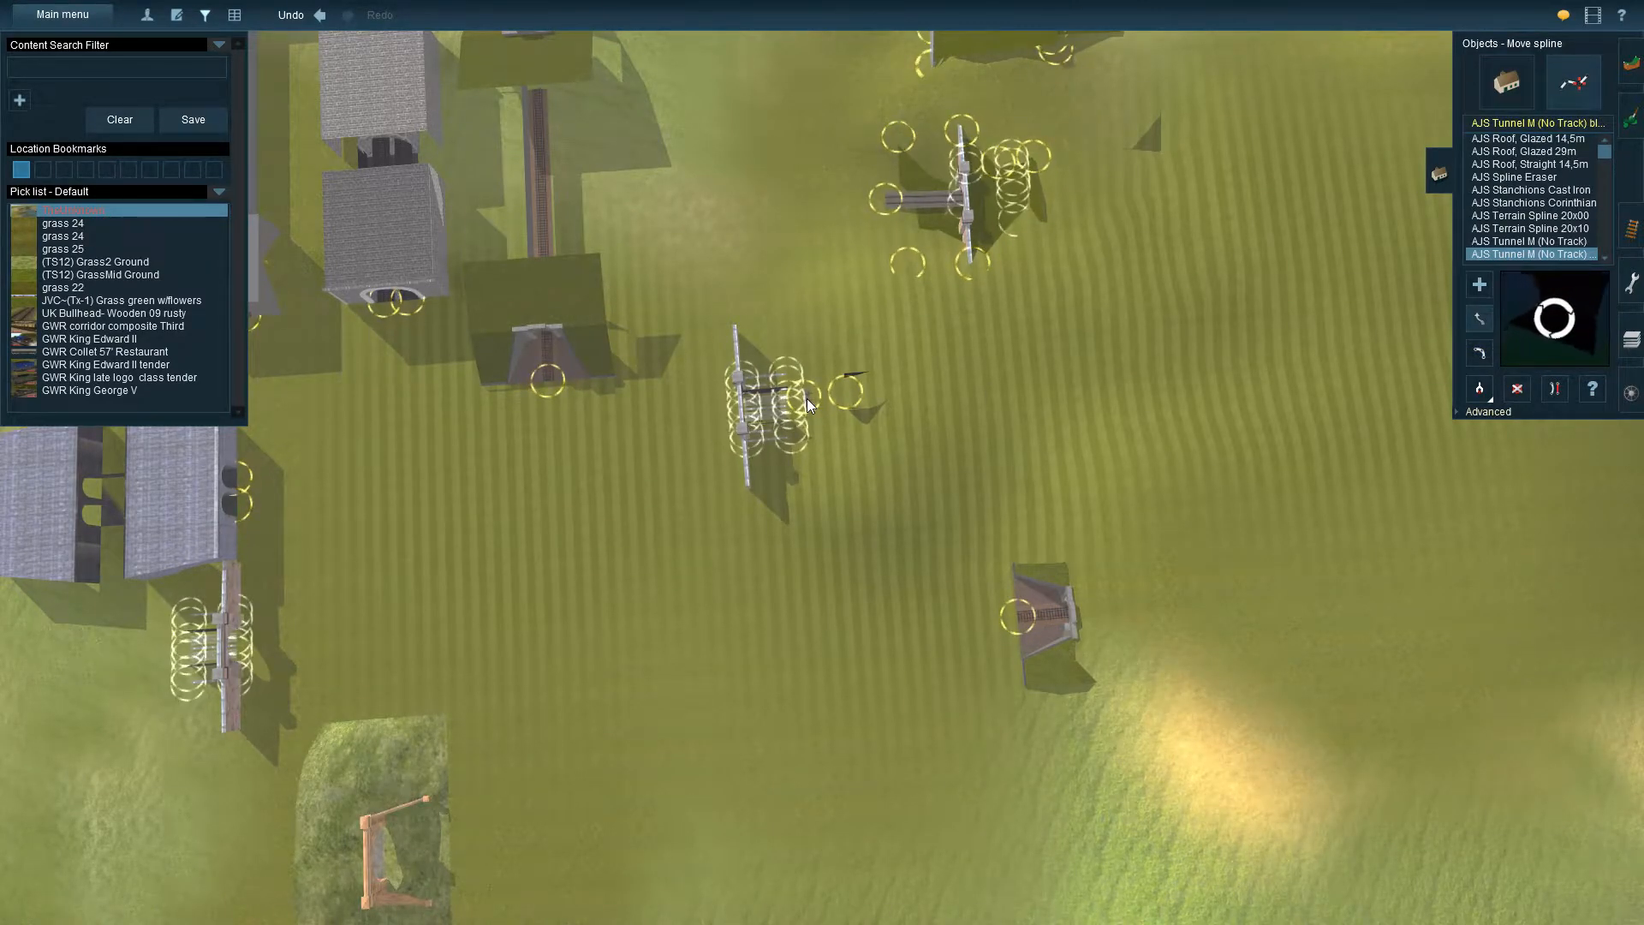
{"action": "left_click_drag", "start_coordinate": [800, 402], "coordinate": [771, 412]}
{"action": "right_click_drag", "start_coordinate": [830, 445], "coordinate": [855, 366]}
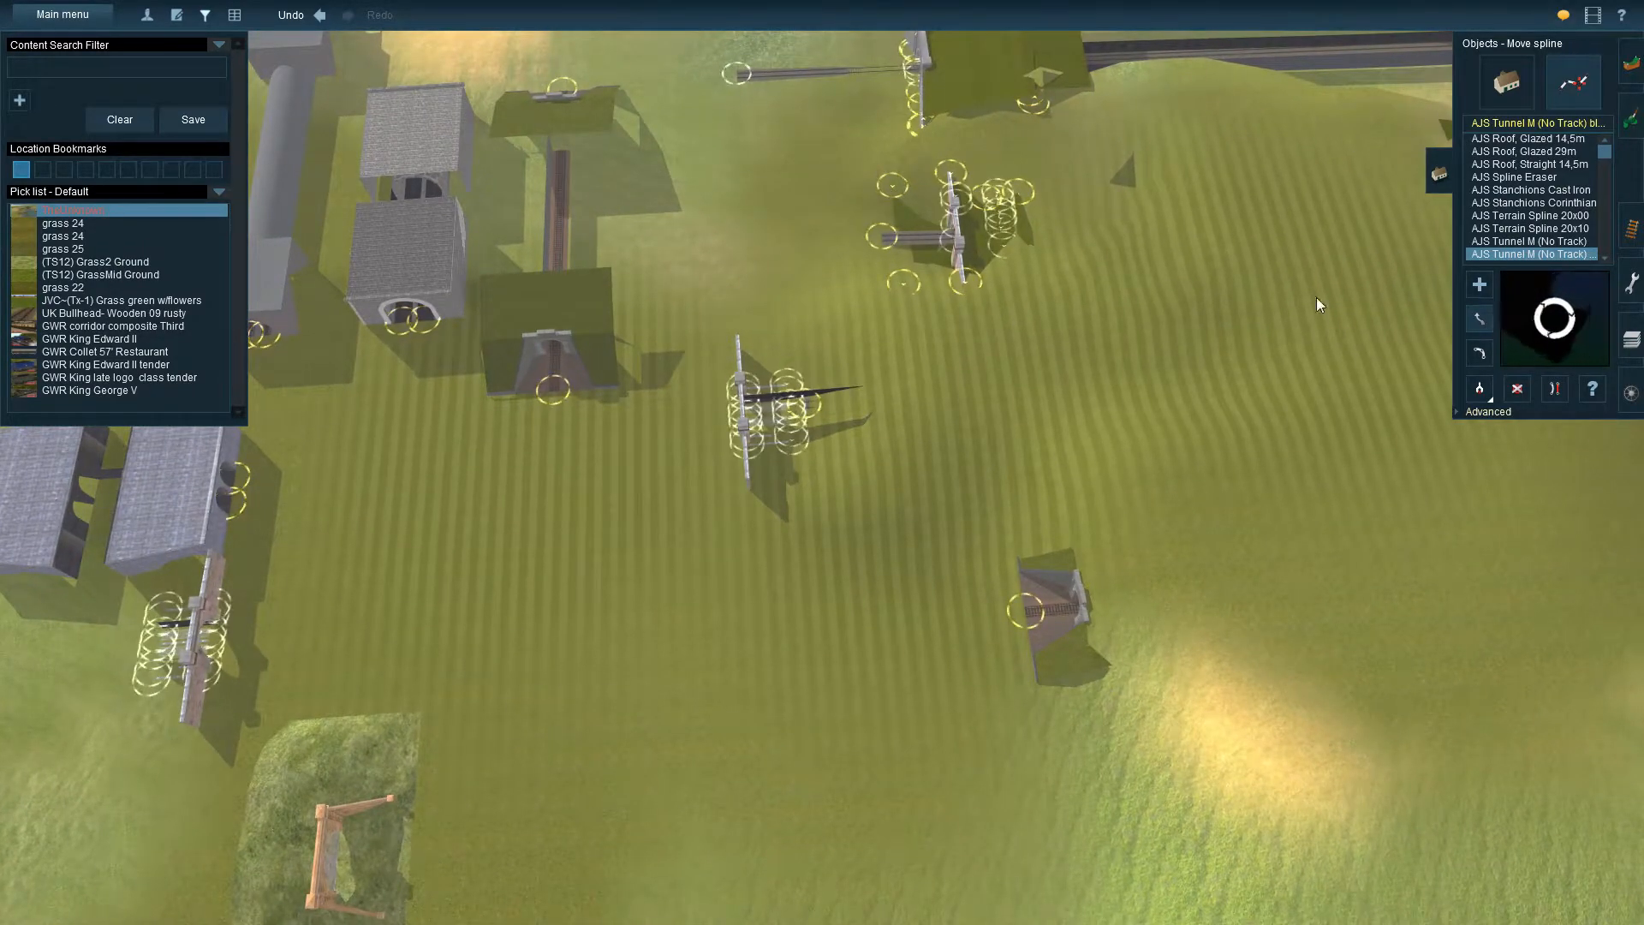
Reposition the new Sharpthorne Tunnel portal at the tunnel's mouth with the Move object tool
{"action": "left_click", "coordinate": [1632, 227]}
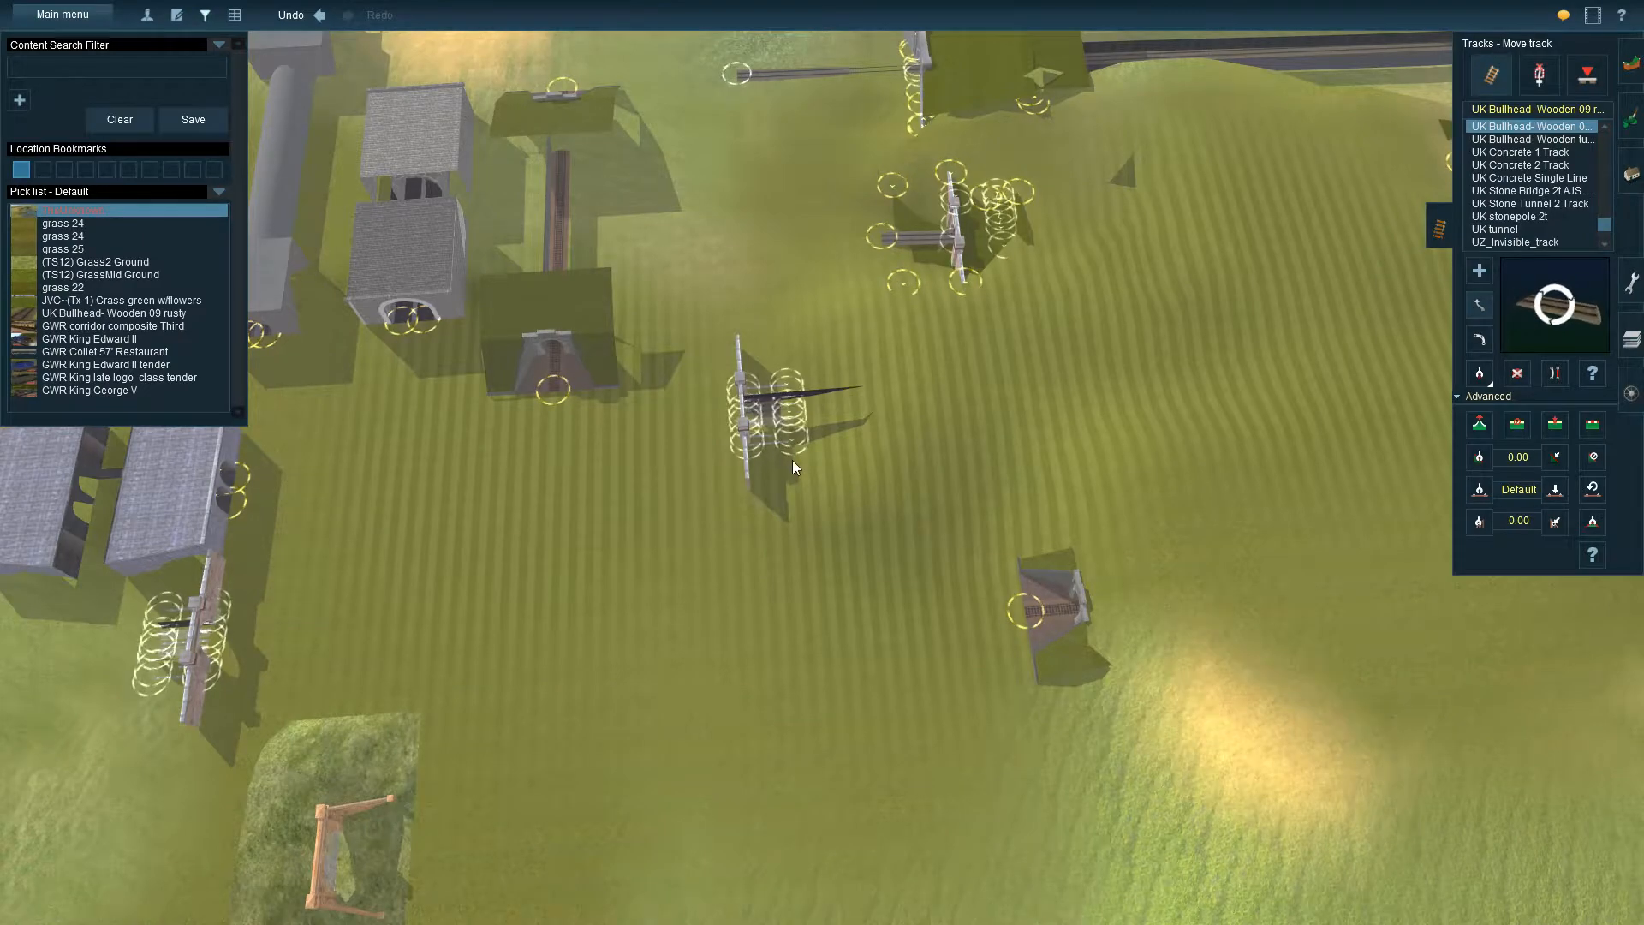
{"action": "key", "text": "Left"}
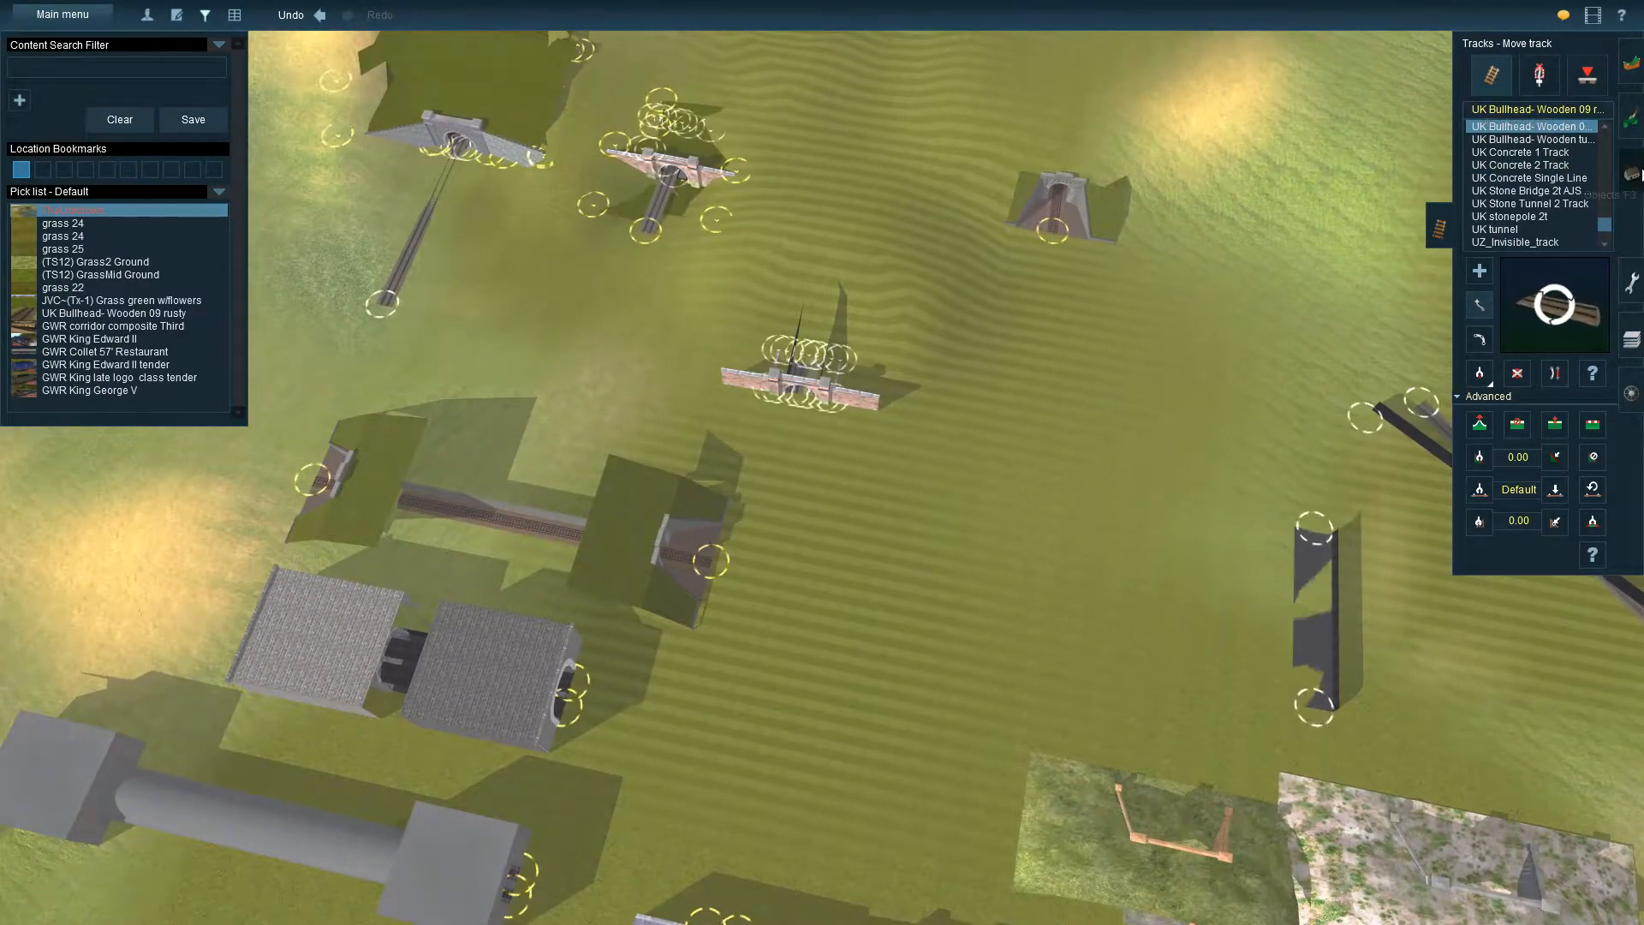
{"action": "key", "text": "o"}
{"action": "left_click", "coordinate": [1476, 322]}
{"action": "left_click_drag", "start_coordinate": [804, 389], "coordinate": [819, 321]}
{"action": "right_click_drag", "start_coordinate": [819, 320], "coordinate": [851, 357]}
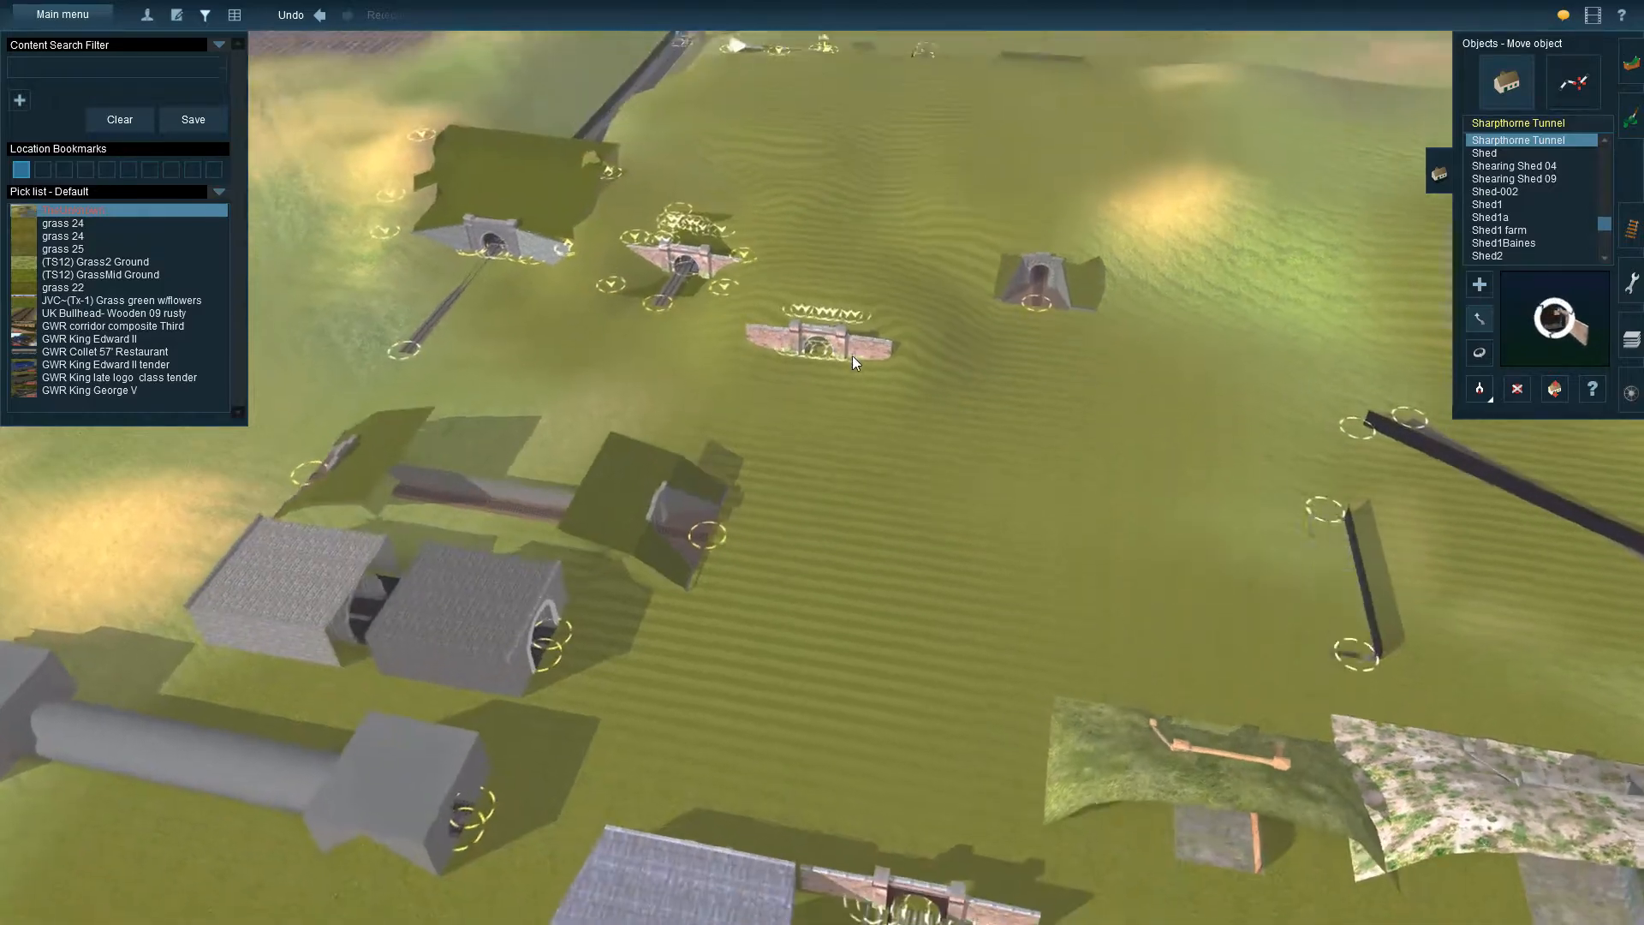
Filter the content by "dig", choose AJS Dighole, and place one directly behind the new Sharpthorne Tunnel portal
{"action": "scroll", "coordinate": [851, 356], "scroll_direction": "up", "scroll_amount": 5}
{"action": "right_click", "coordinate": [837, 340]}
{"action": "right_click_drag", "start_coordinate": [809, 172], "coordinate": [807, 444]}
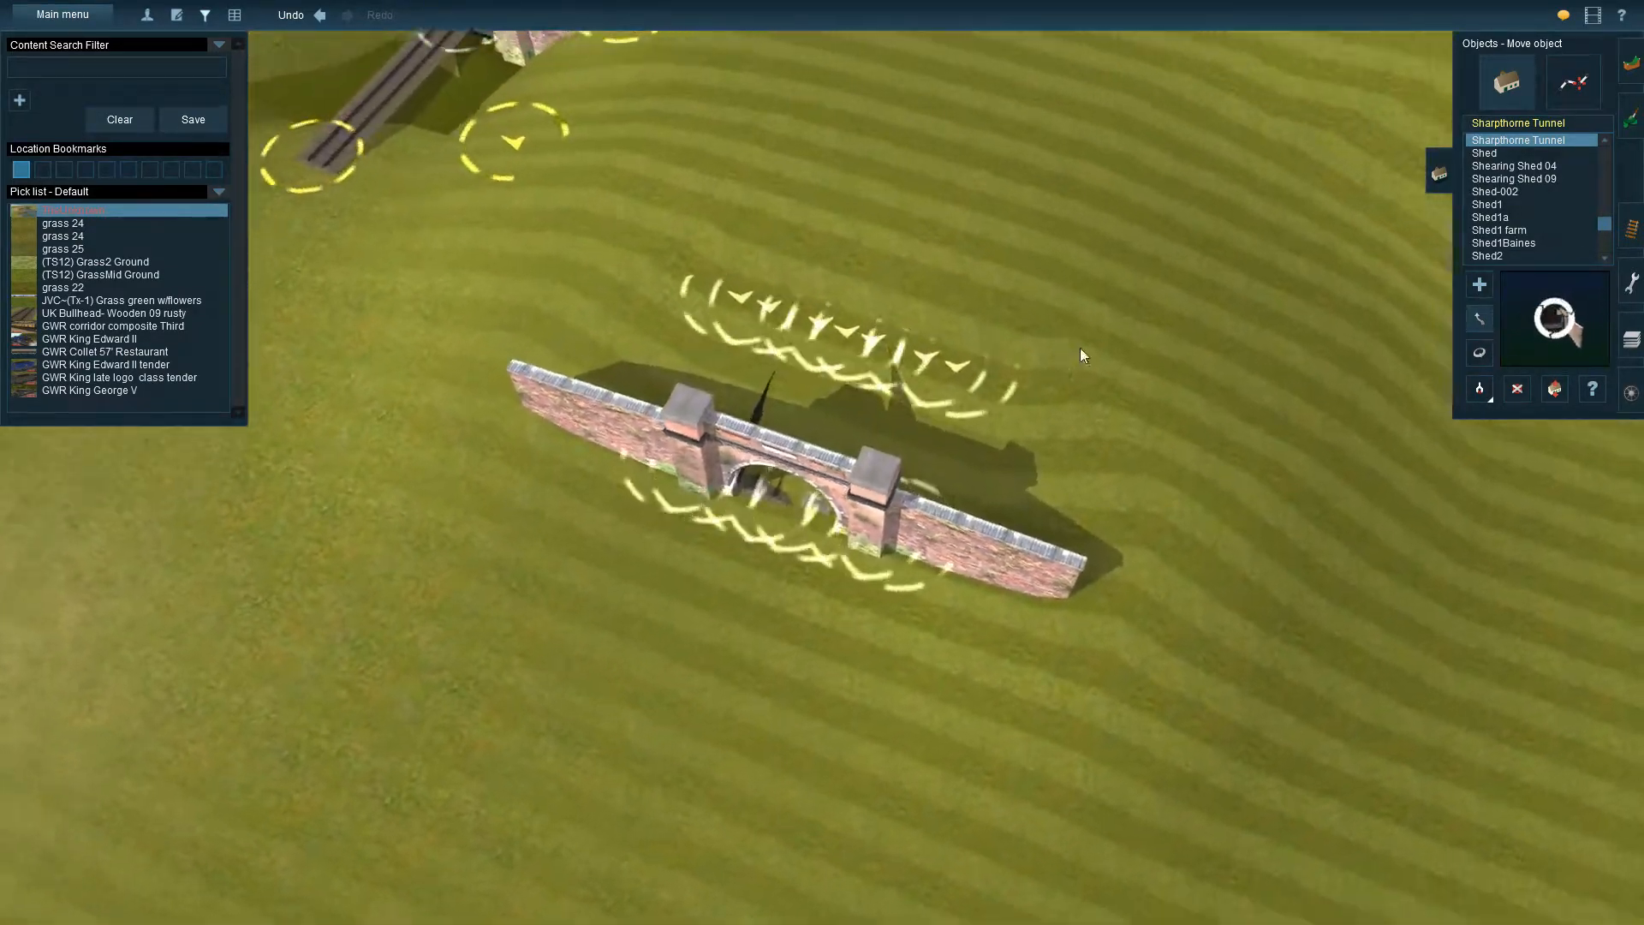
{"action": "left_click", "coordinate": [111, 68]}
{"action": "type", "text": "dig"}
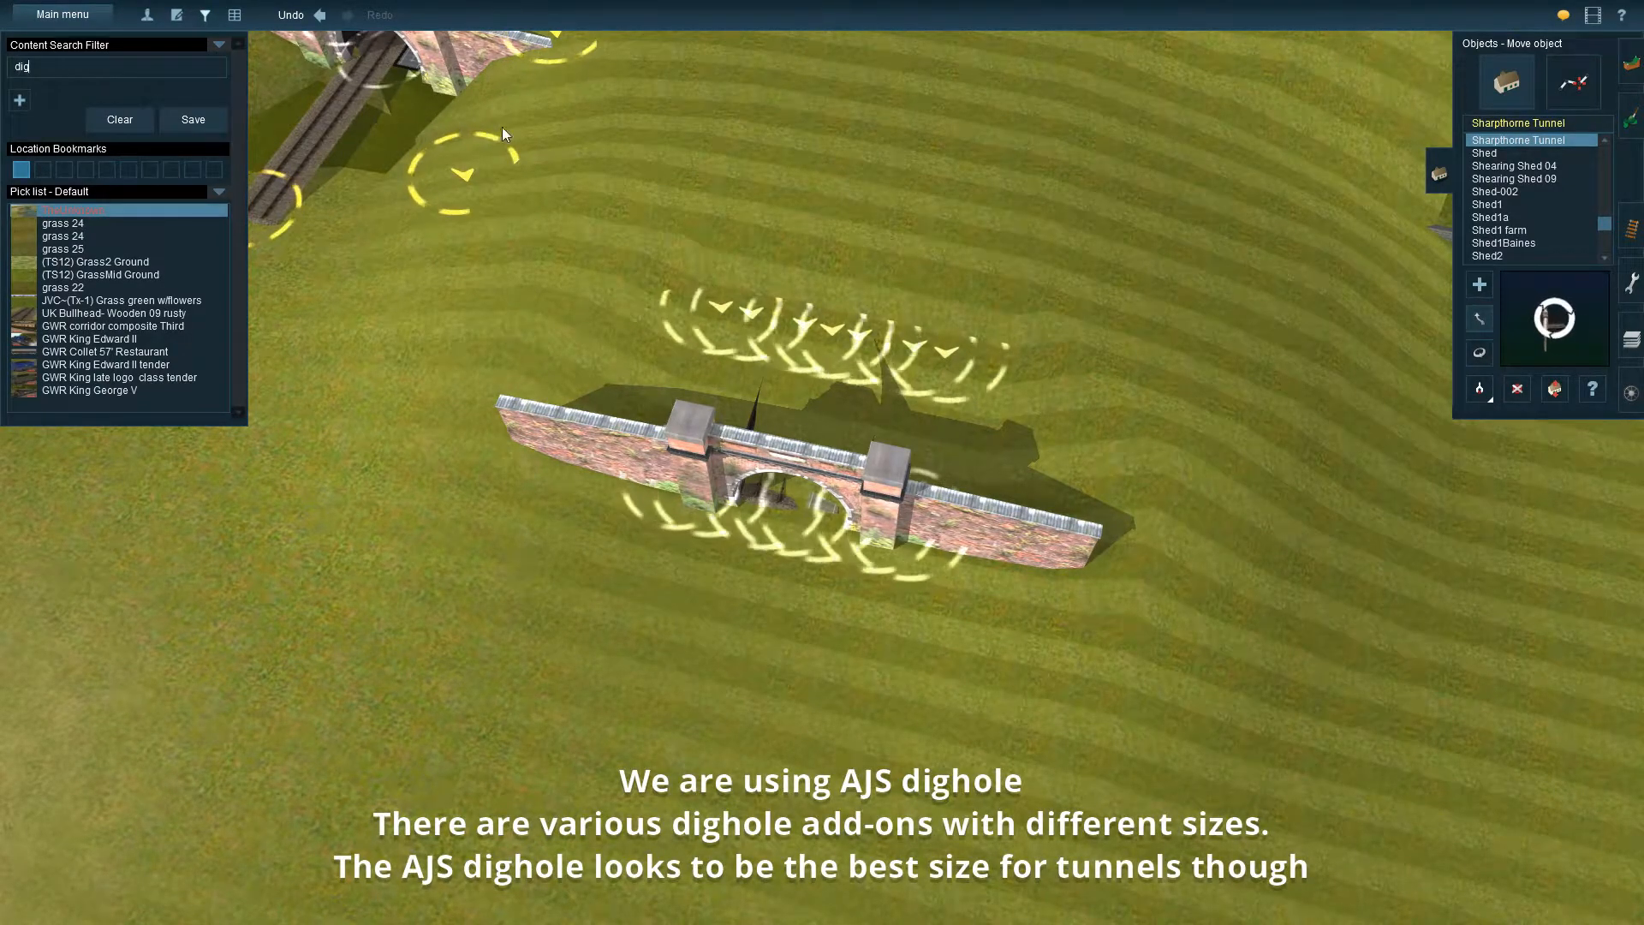
{"action": "scroll", "coordinate": [1560, 168], "scroll_direction": "down", "scroll_amount": 3}
{"action": "left_click_drag", "start_coordinate": [1603, 247], "coordinate": [1606, 146]}
{"action": "left_click", "coordinate": [1506, 138]}
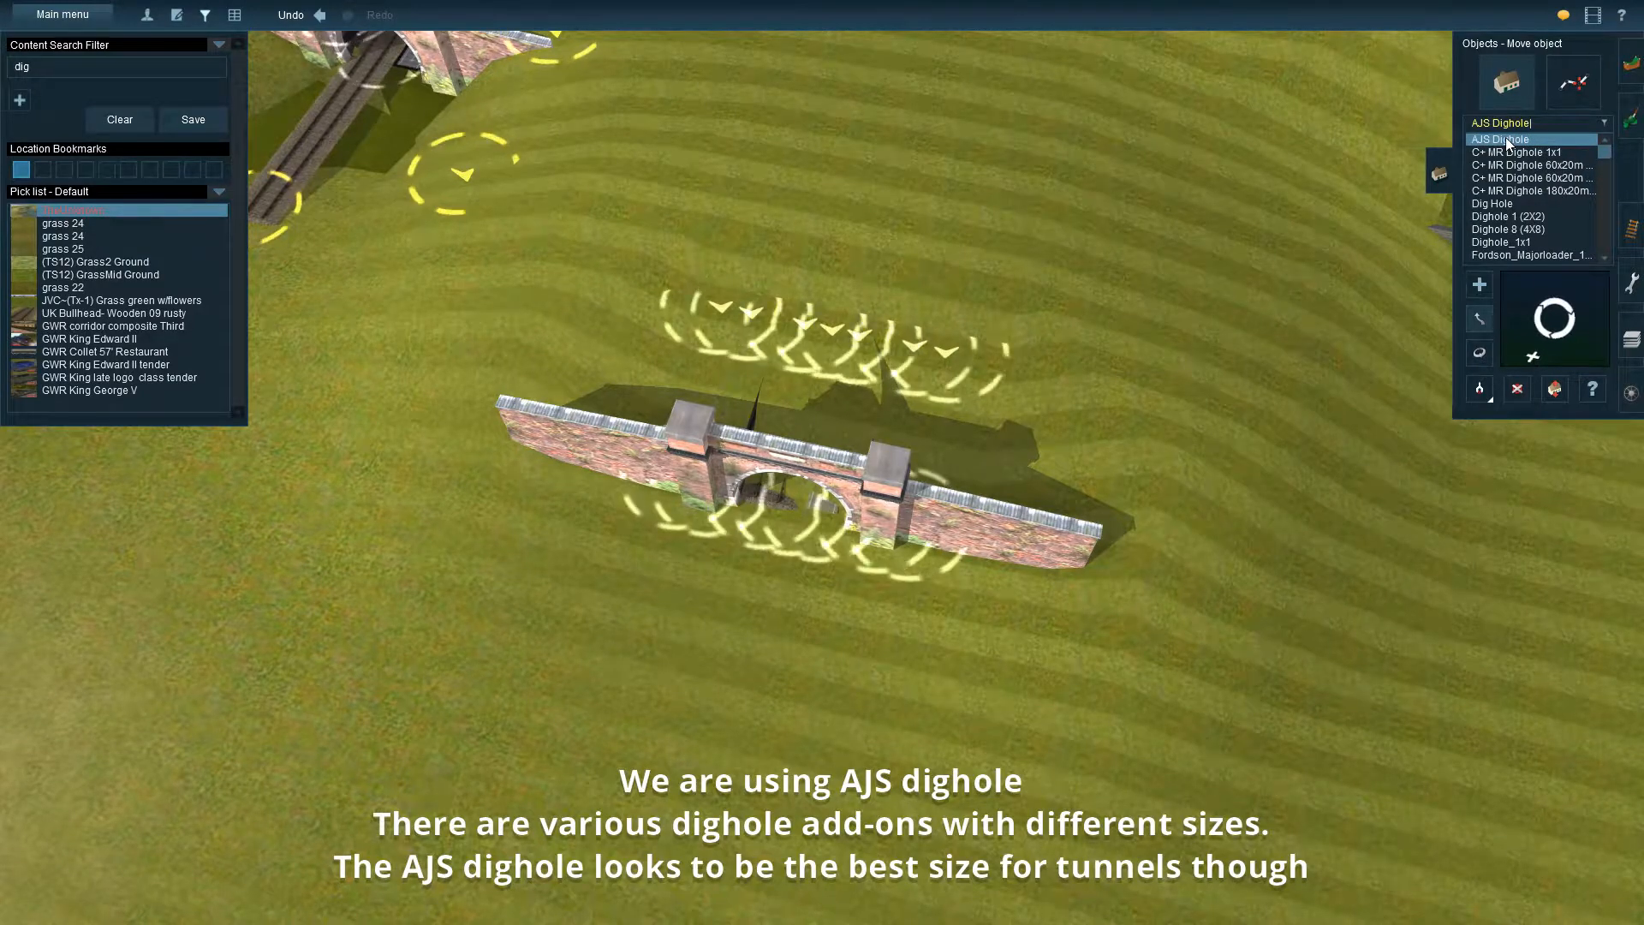
{"action": "right_click_drag", "start_coordinate": [821, 398], "coordinate": [825, 480]}
{"action": "left_click", "coordinate": [826, 486]}
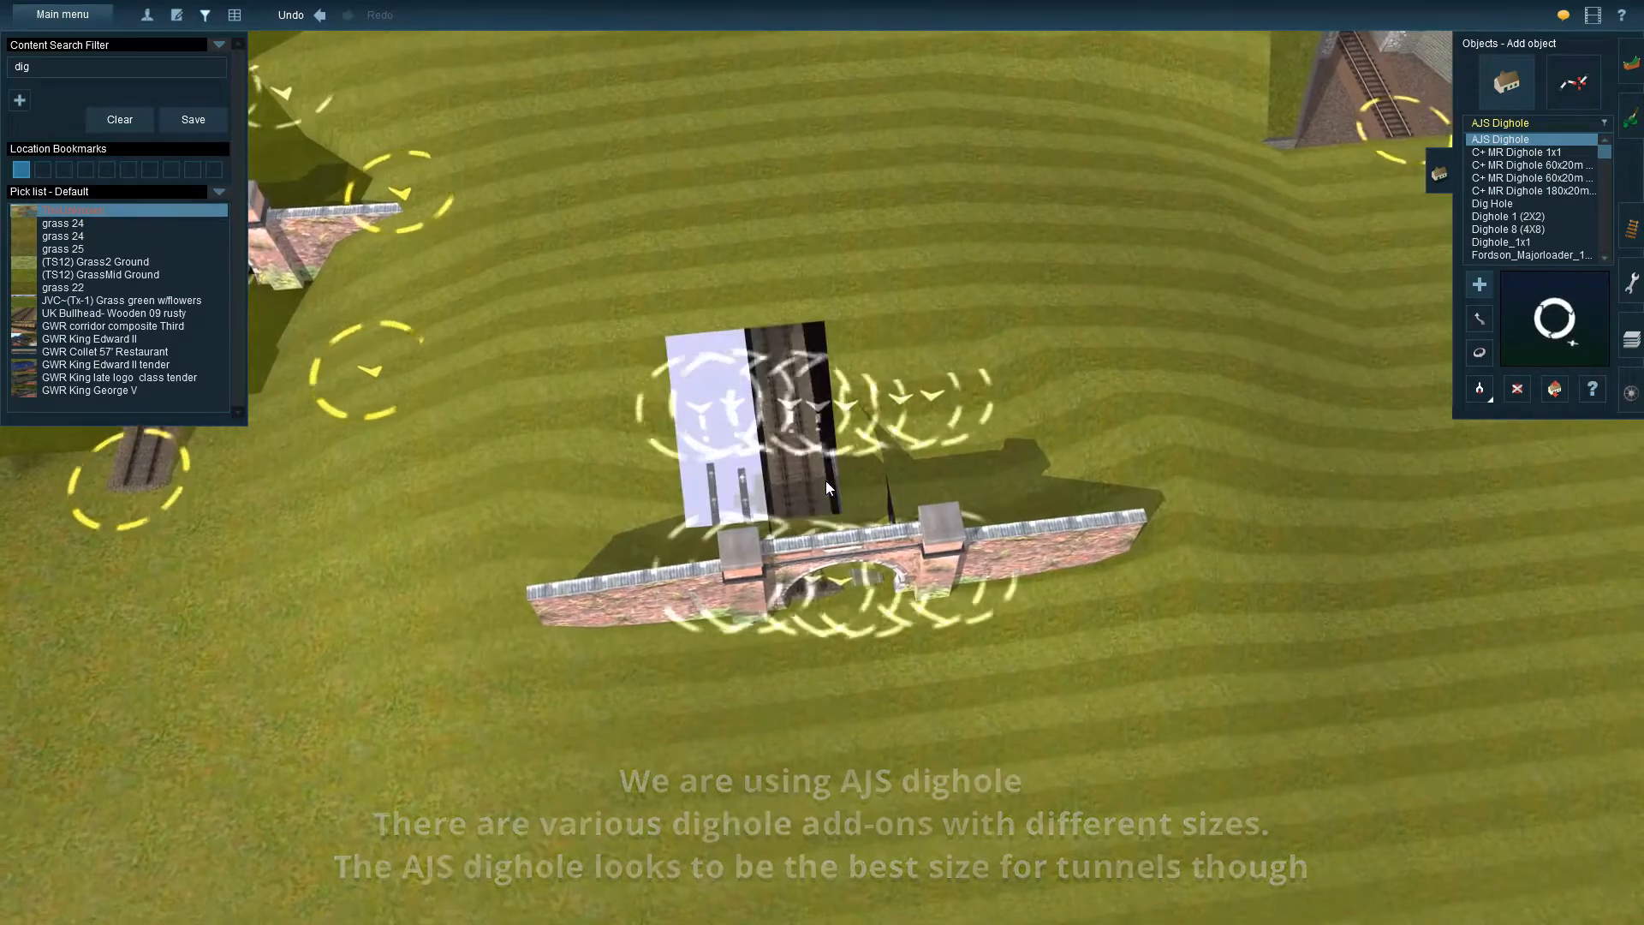
Shift the Sharpthorne Tunnel portal sideways beside the dighole to centre it on the end of the trackless tunnel
{"action": "left_click", "coordinate": [1481, 318]}
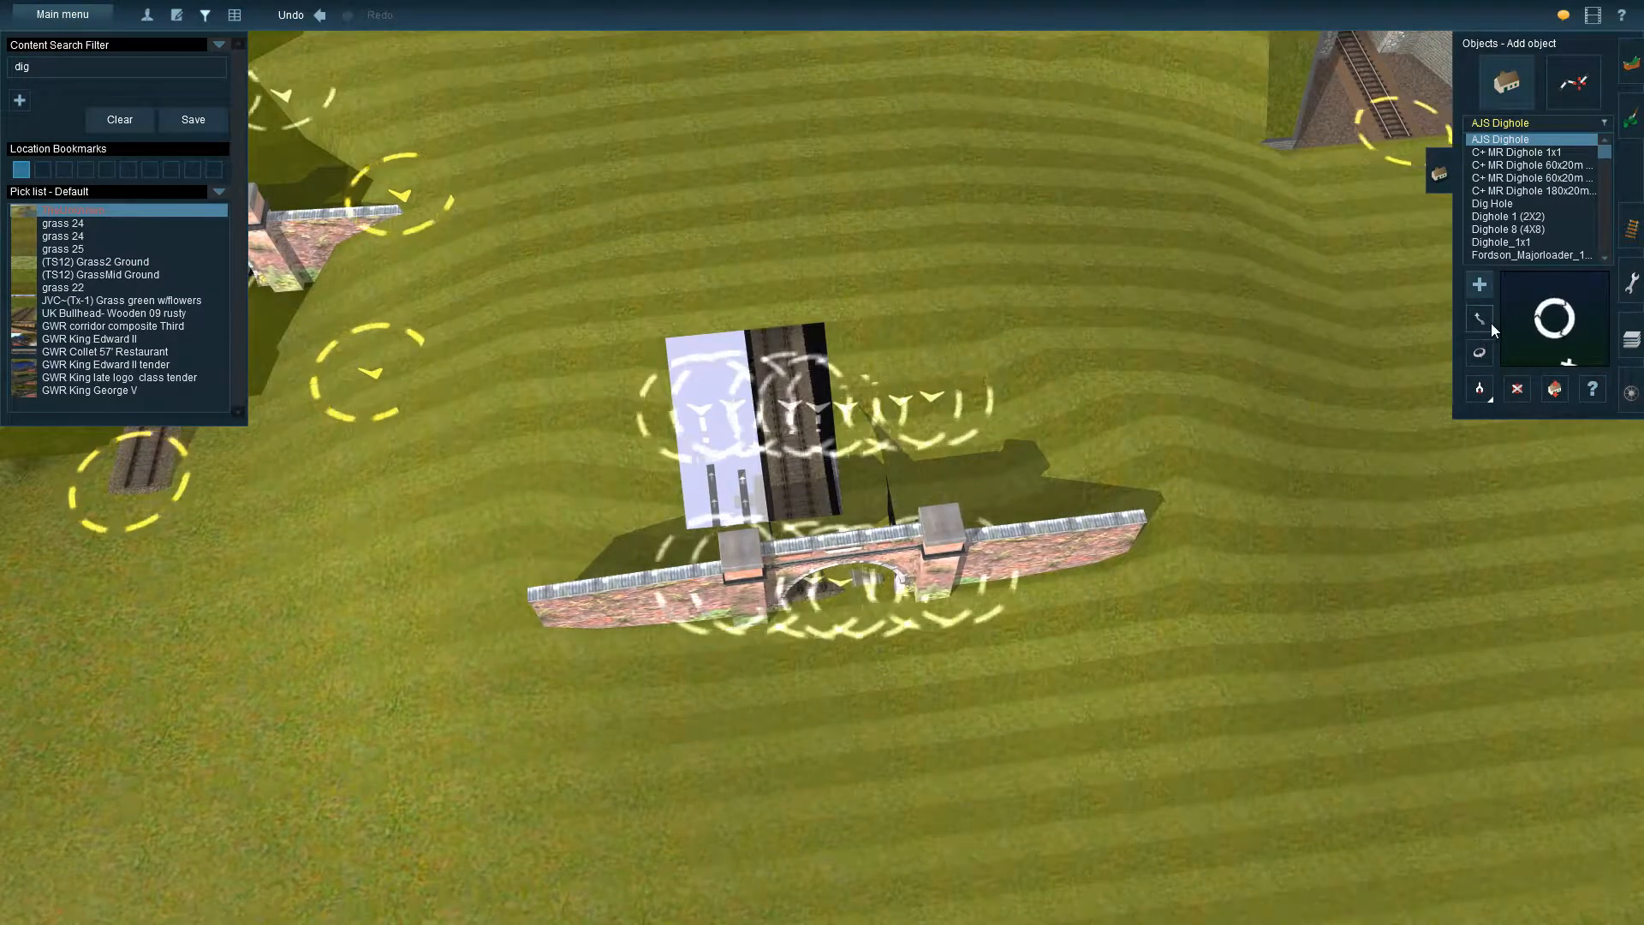
{"action": "left_click_drag", "start_coordinate": [821, 459], "coordinate": [739, 478]}
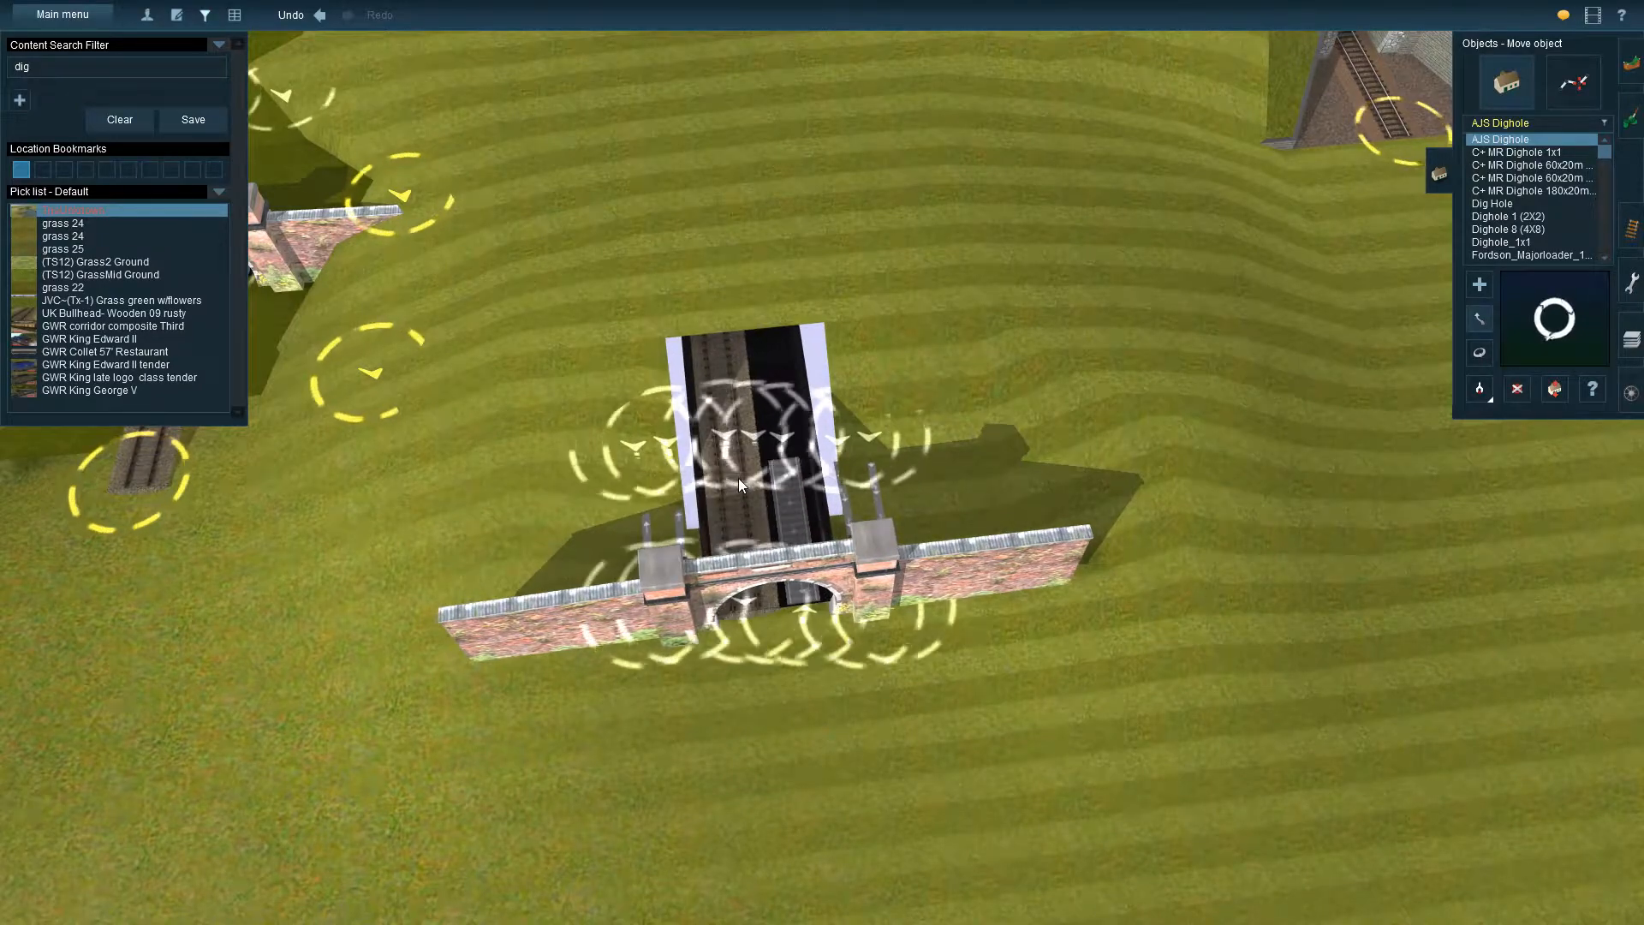
{"action": "key", "text": "Down"}
{"action": "key", "text": "Down"}
{"action": "key", "text": "Up"}
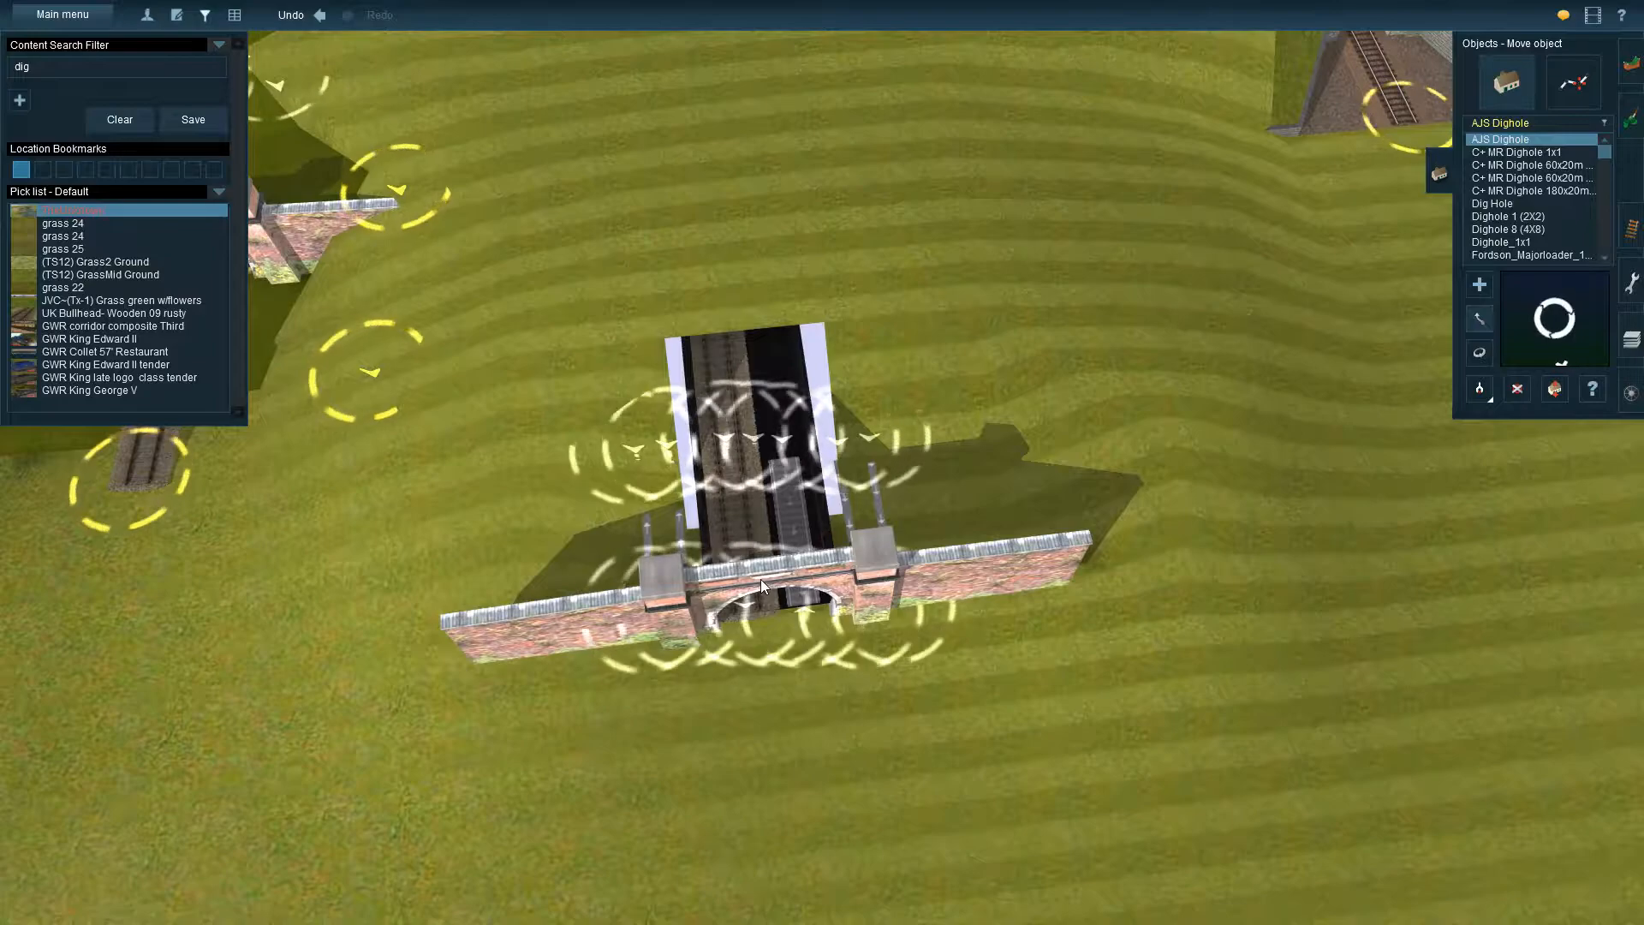
{"action": "left_click_drag", "start_coordinate": [779, 579], "coordinate": [894, 542]}
{"action": "key", "text": "Down"}
{"action": "key", "text": "Up"}
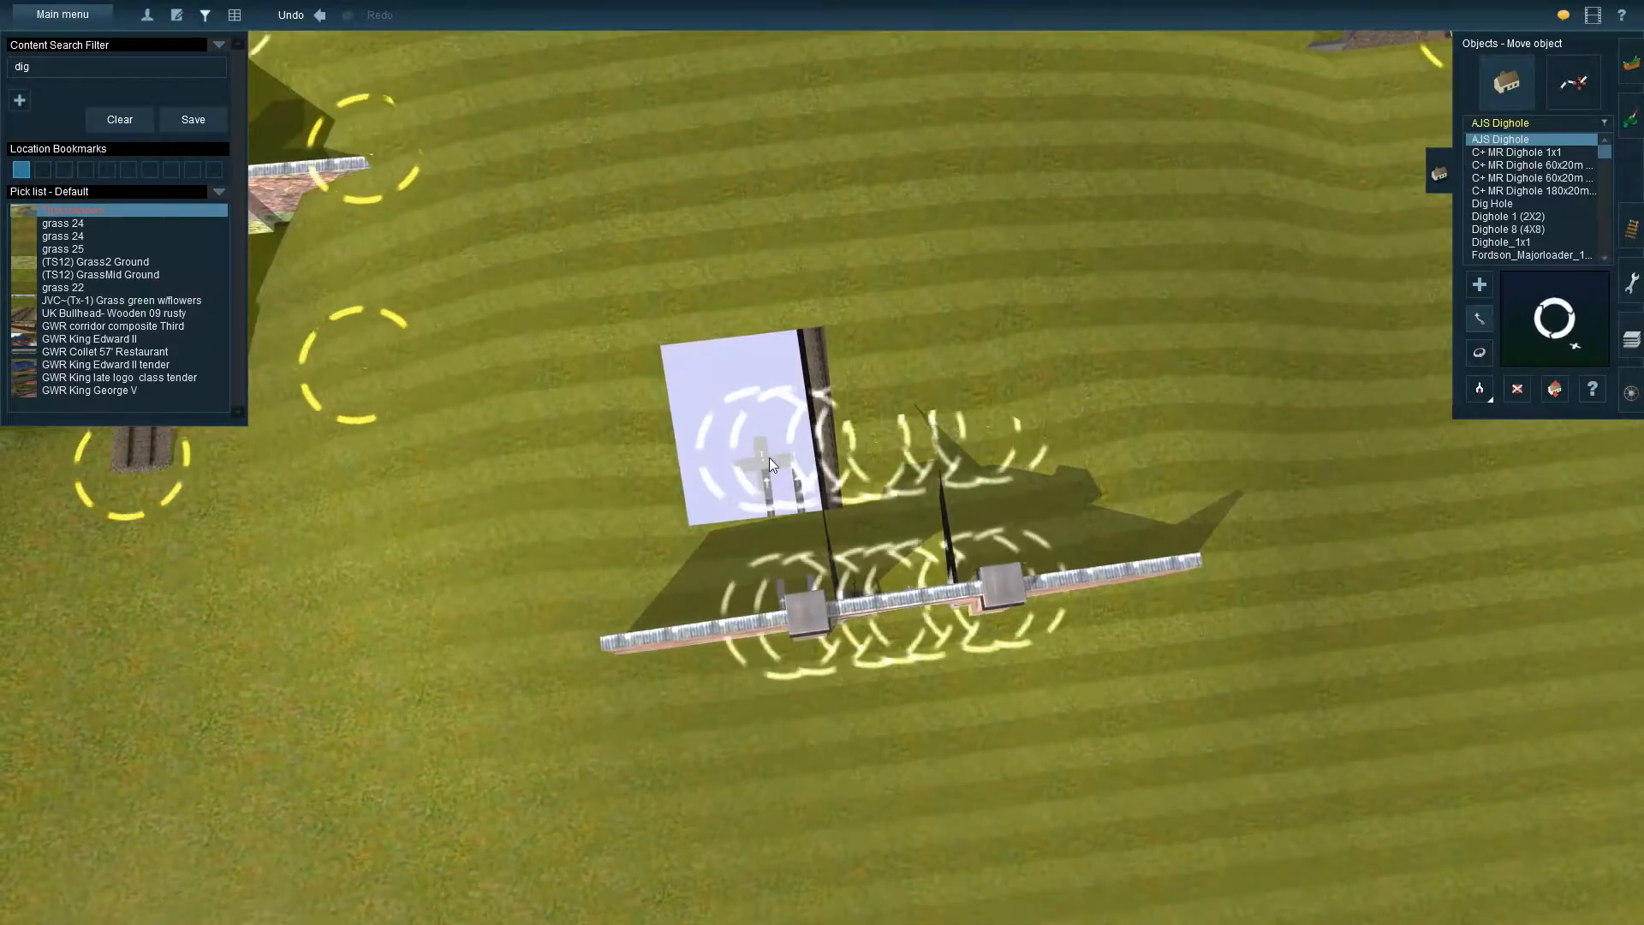
Move the AJS Dighole sideways behind the new Sharpthorne Tunnel portal to line it up with the tunnel opening
{"action": "left_click_drag", "start_coordinate": [799, 456], "coordinate": [887, 447]}
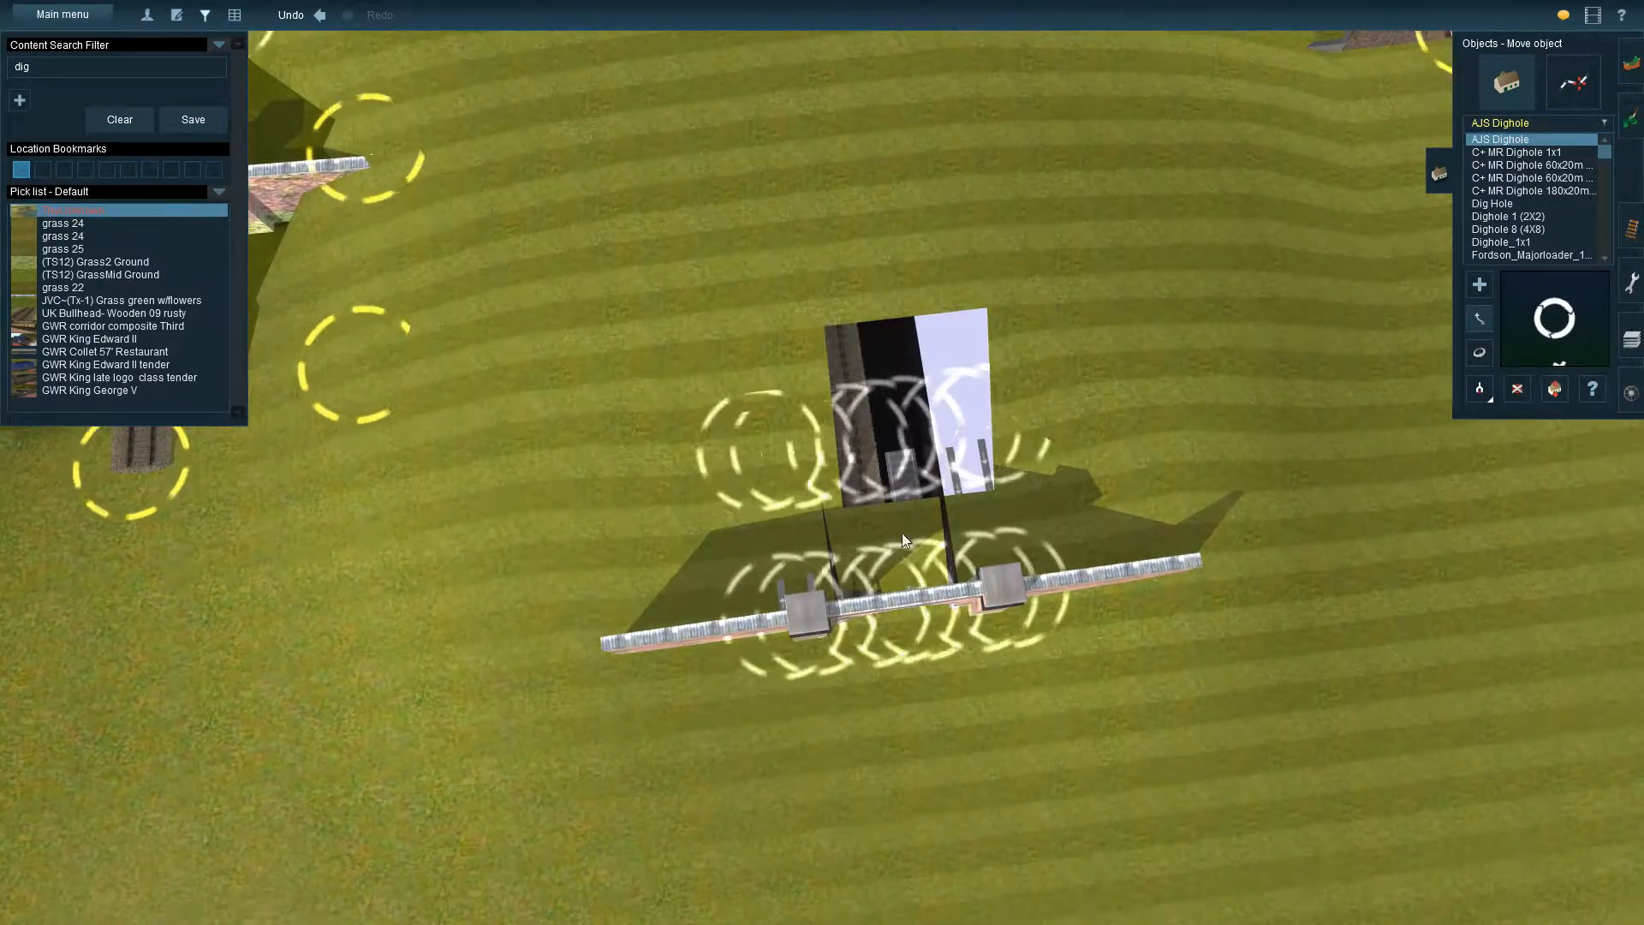
{"action": "left_click_drag", "start_coordinate": [901, 599], "coordinate": [926, 563]}
{"action": "key", "text": "Down"}
{"action": "key", "text": "Down"}
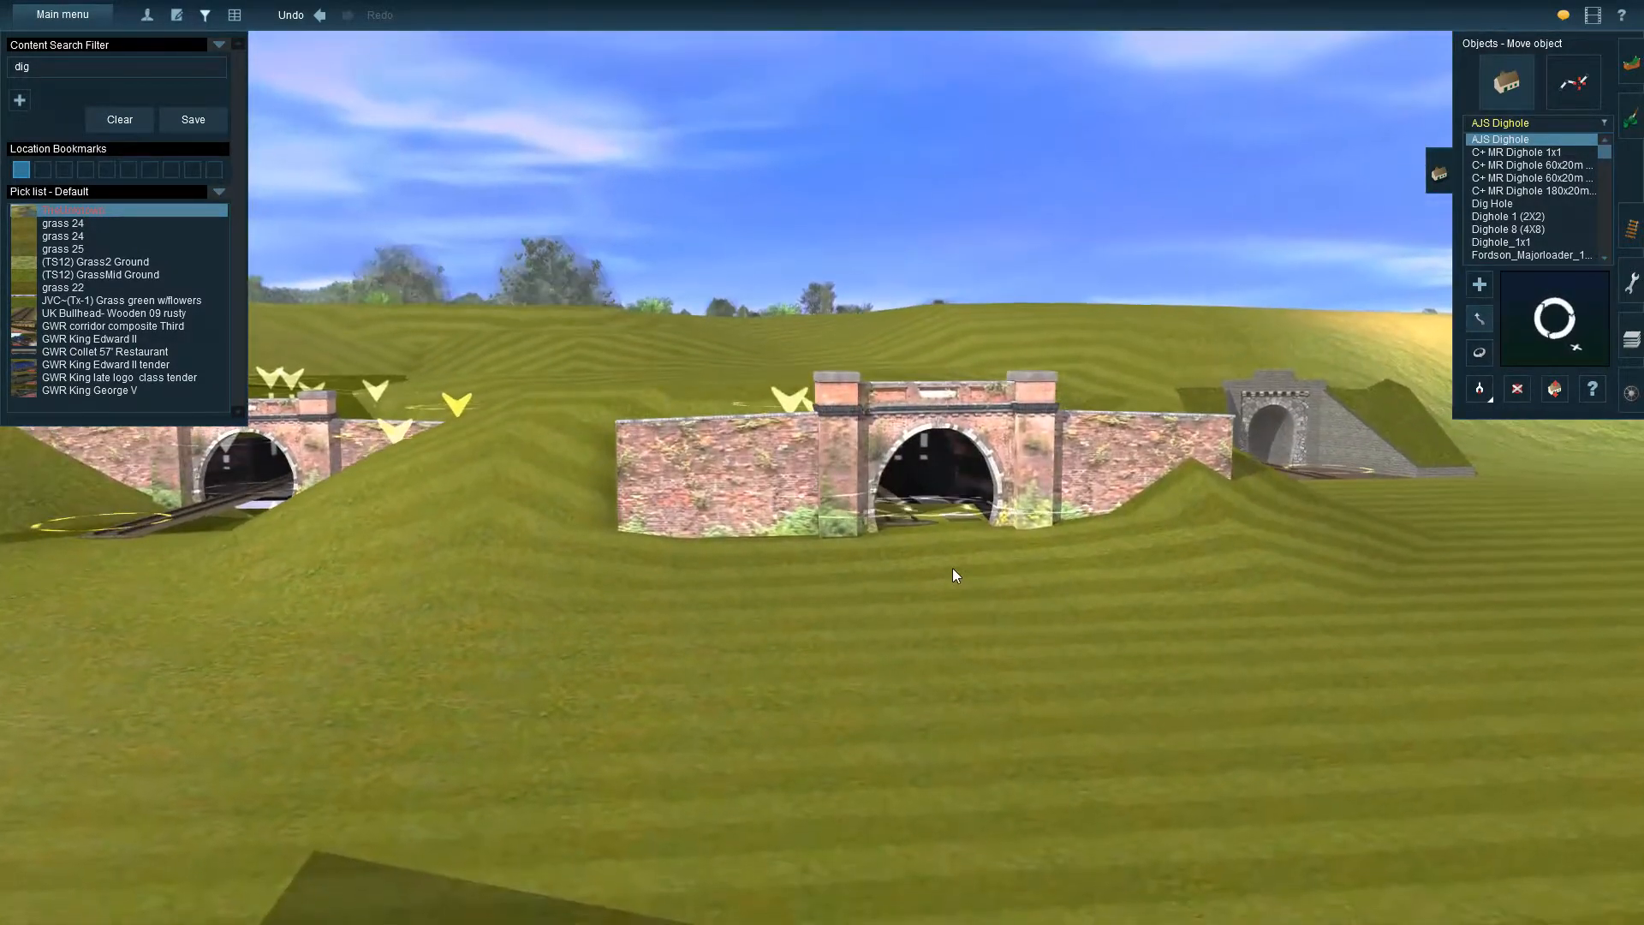
Examine the alignment of the new Sharpthorne Tunnel portal, dighole and track from the front and from above
{"action": "key", "text": "Right"}
{"action": "scroll", "coordinate": [980, 573], "scroll_direction": "up", "scroll_amount": 5}
{"action": "scroll", "coordinate": [1063, 579], "scroll_direction": "down", "scroll_amount": 8}
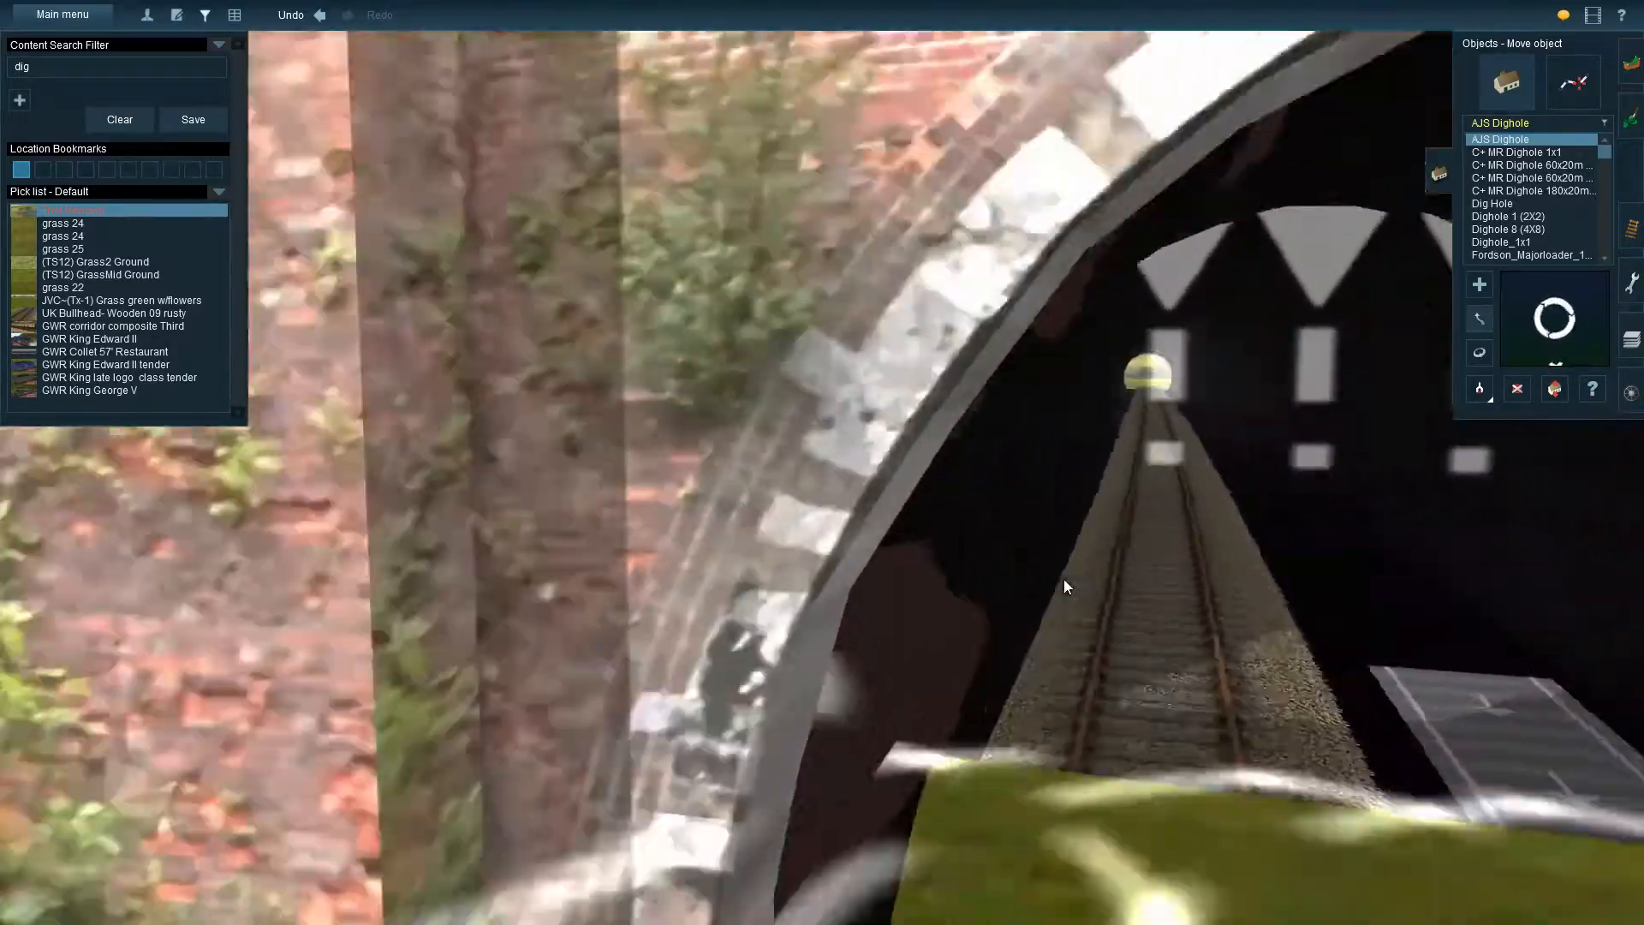
{"action": "key", "text": "Left"}
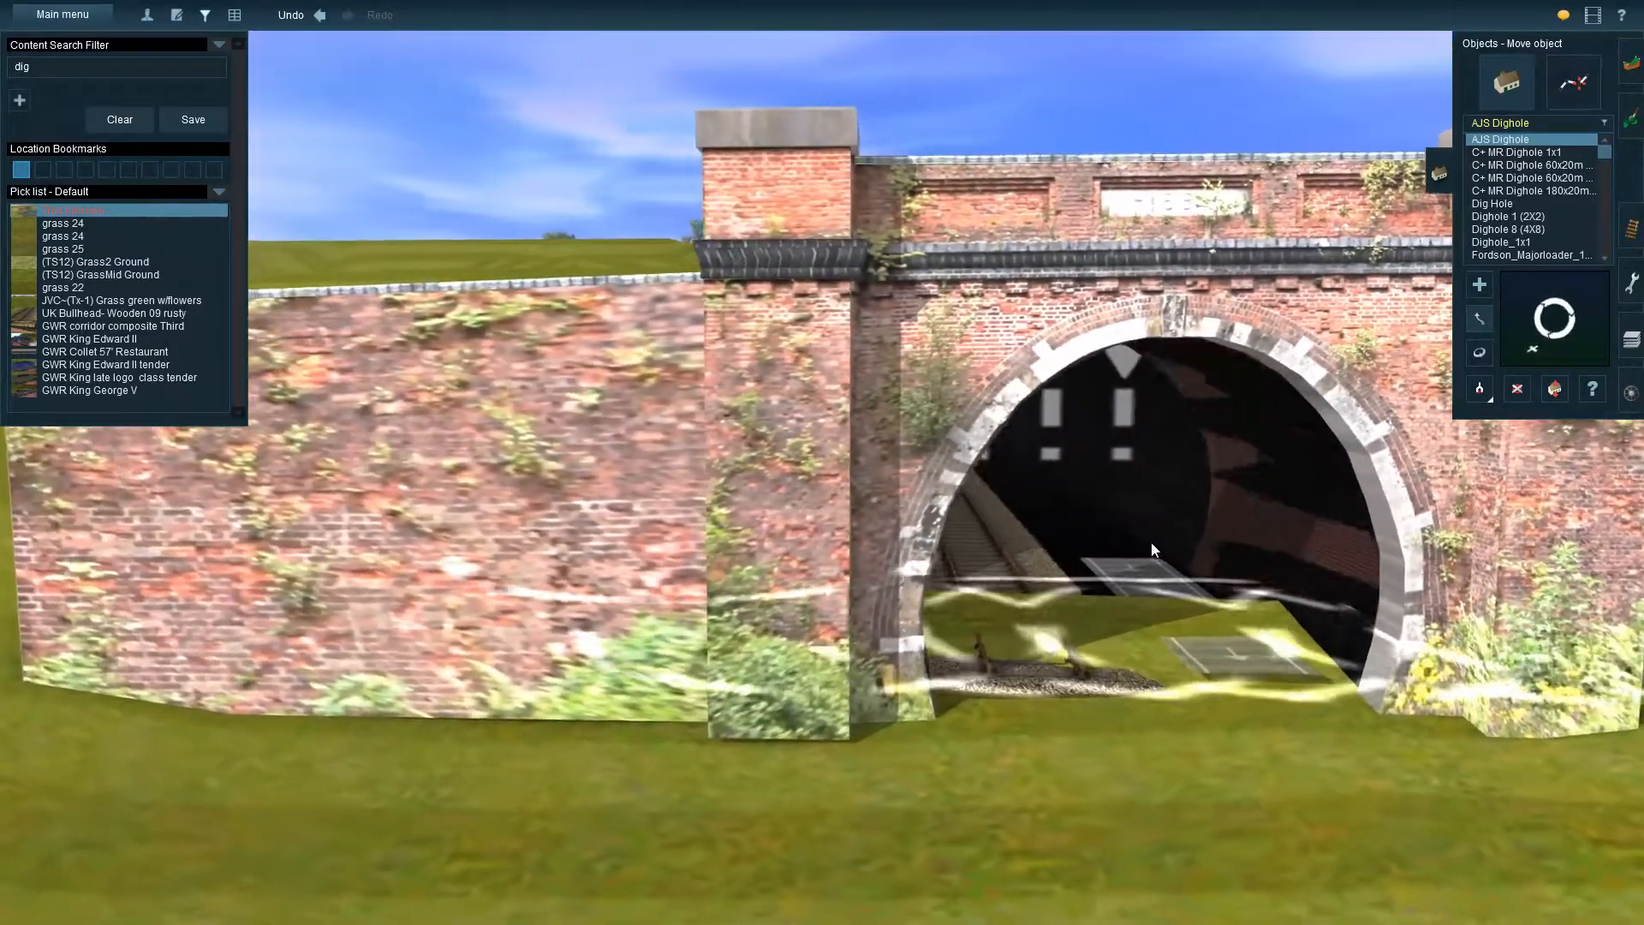
{"action": "key", "text": "Right"}
{"action": "key", "text": "Up"}
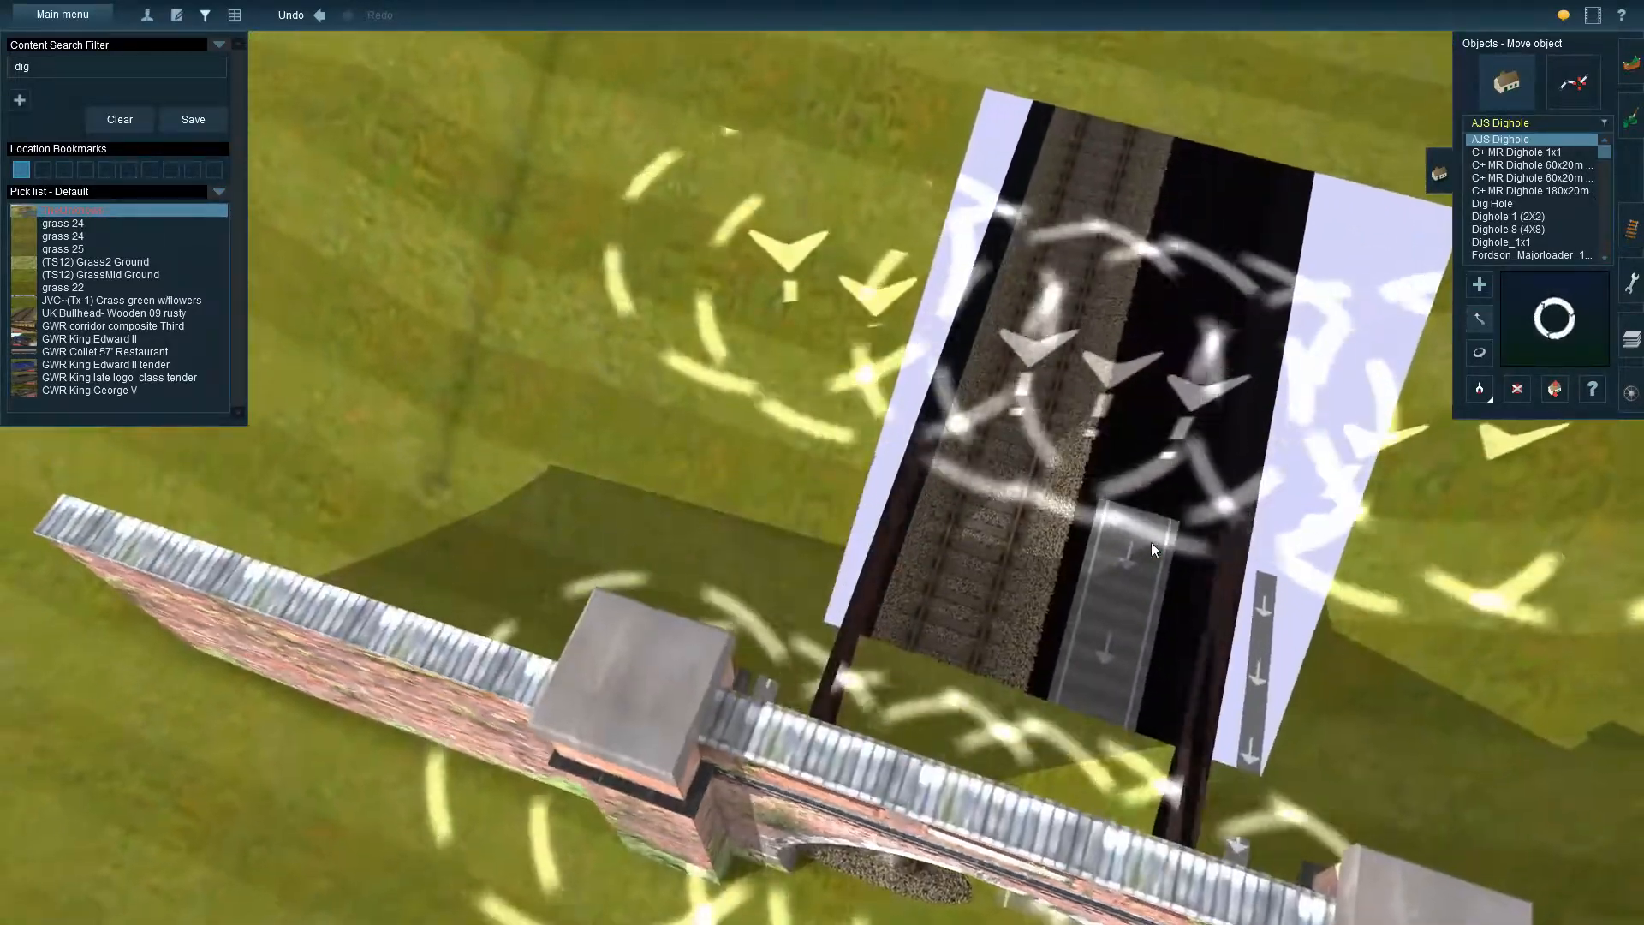
{"action": "key", "text": "Down"}
{"action": "key", "text": "Left"}
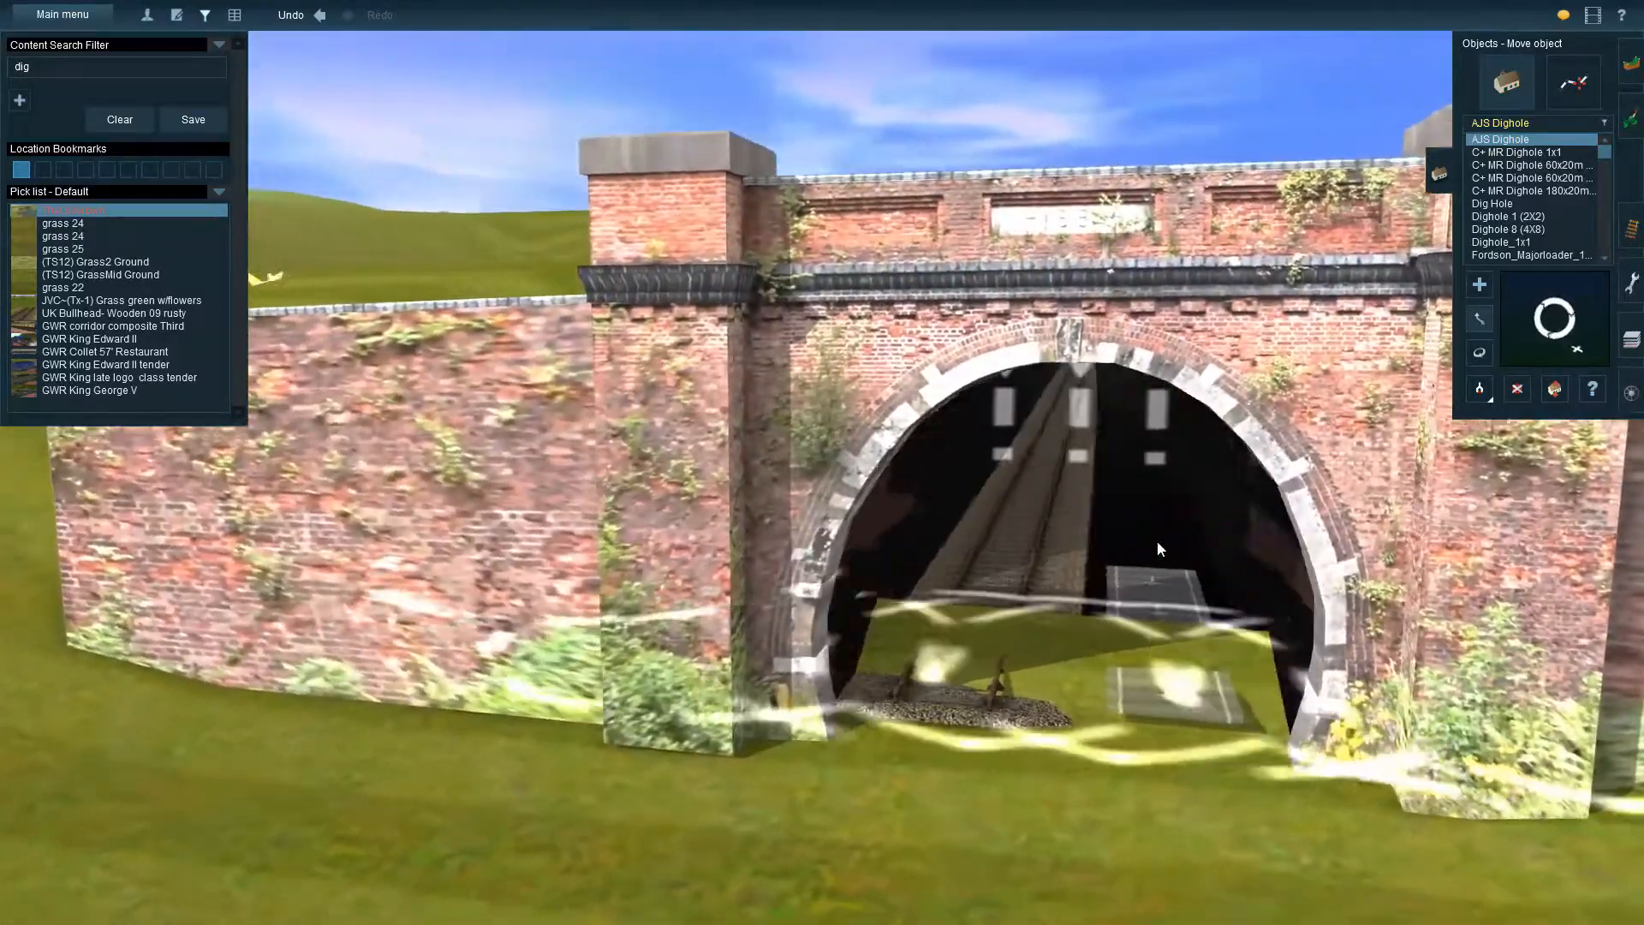
{"action": "key", "text": "Down"}
{"action": "key", "text": "Up"}
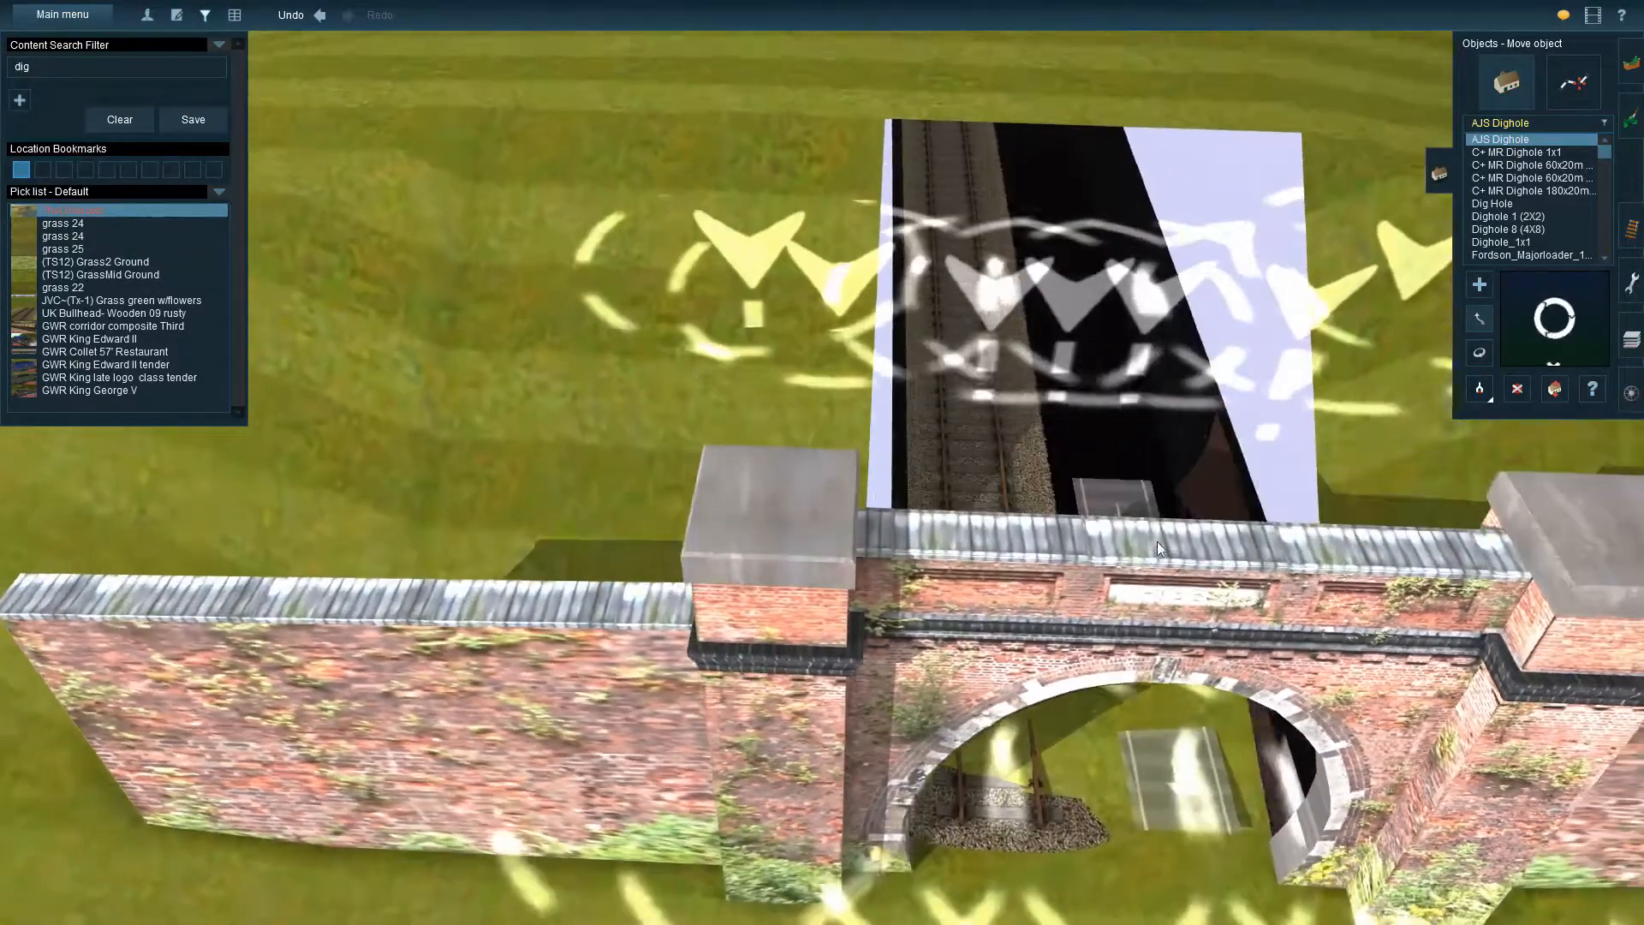
{"action": "scroll", "coordinate": [1158, 542], "scroll_direction": "down", "scroll_amount": 10}
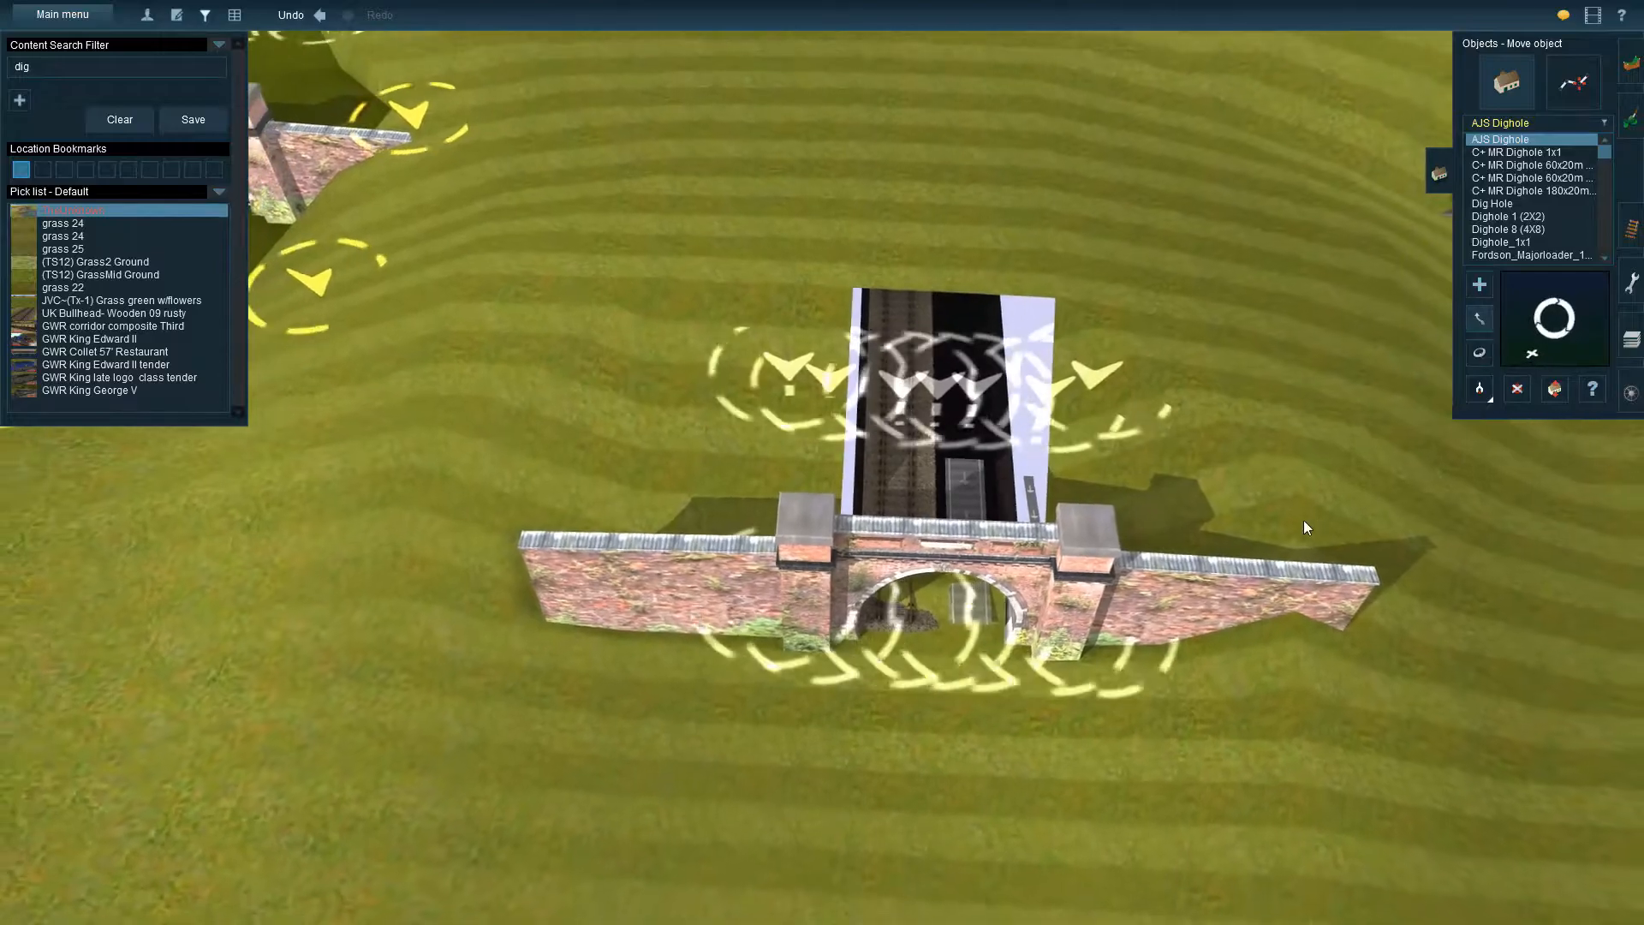
Compare the neighbouring finished tunnel entrances with the new portal and its distance from the hill
{"action": "right_click_drag", "start_coordinate": [557, 377], "coordinate": [812, 218]}
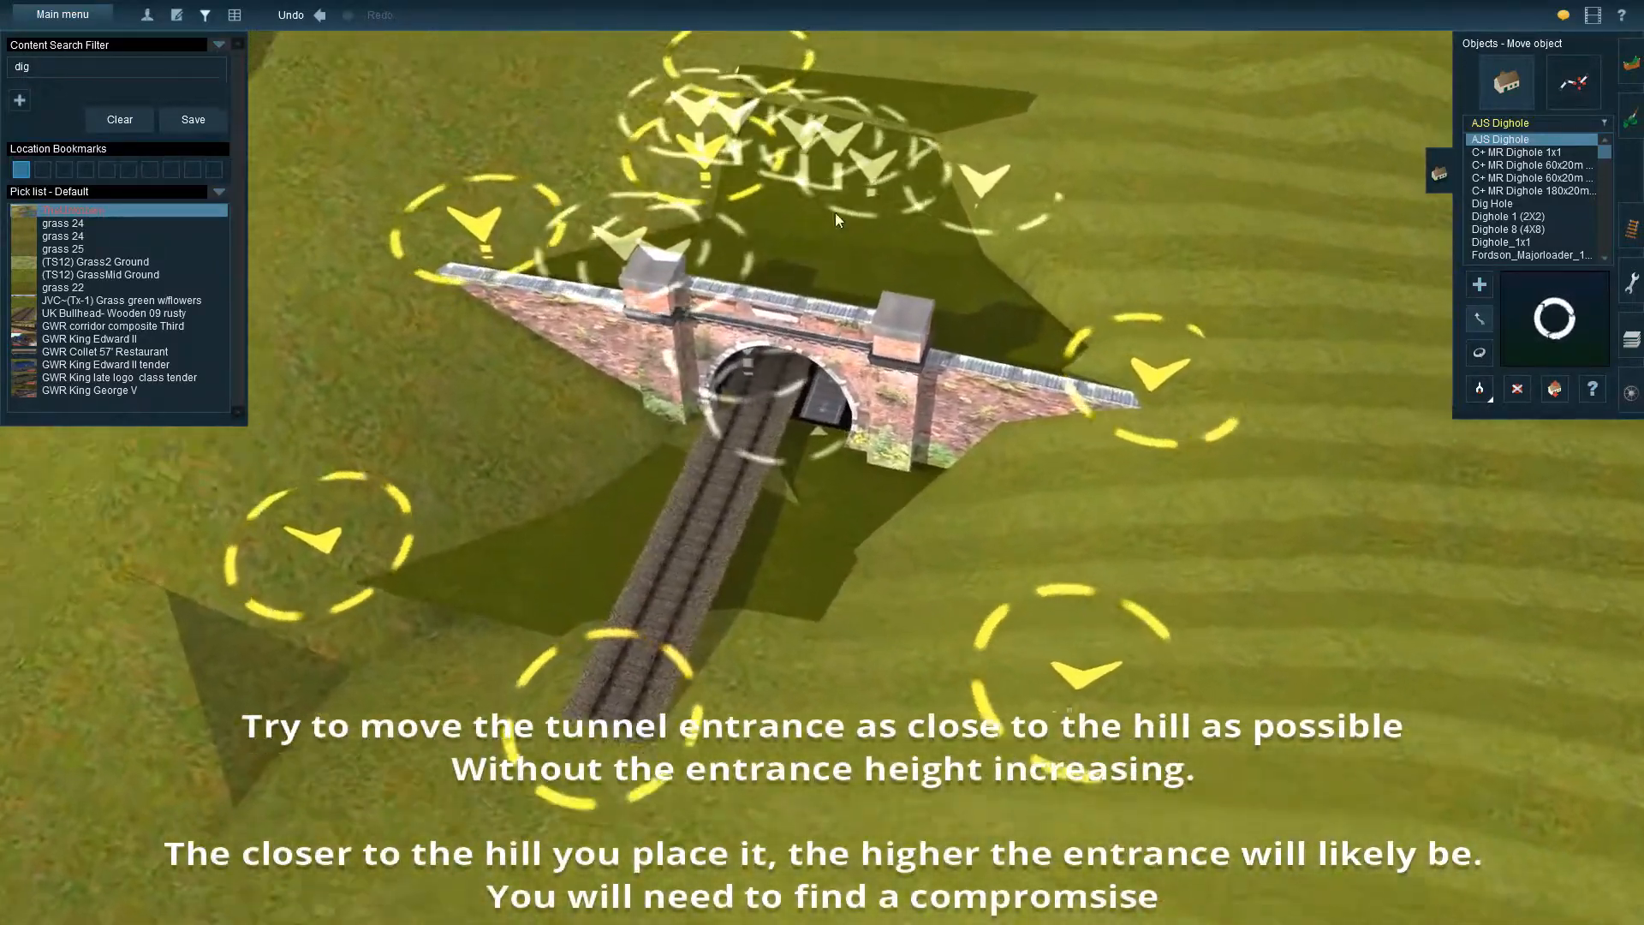
{"action": "key", "text": "Left"}
{"action": "mouse_move", "coordinate": [1097, 517]}
{"action": "right_mouse_down"}
{"action": "mouse_move", "coordinate": [1041, 537]}
{"action": "mouse_move", "coordinate": [1168, 552]}
{"action": "mouse_move", "coordinate": [1070, 512]}
{"action": "right_mouse_up"}
{"action": "key", "text": "Right"}
{"action": "key", "text": "Down"}
{"action": "key", "text": "Up"}
{"action": "right_click_drag", "start_coordinate": [533, 569], "coordinate": [524, 147]}
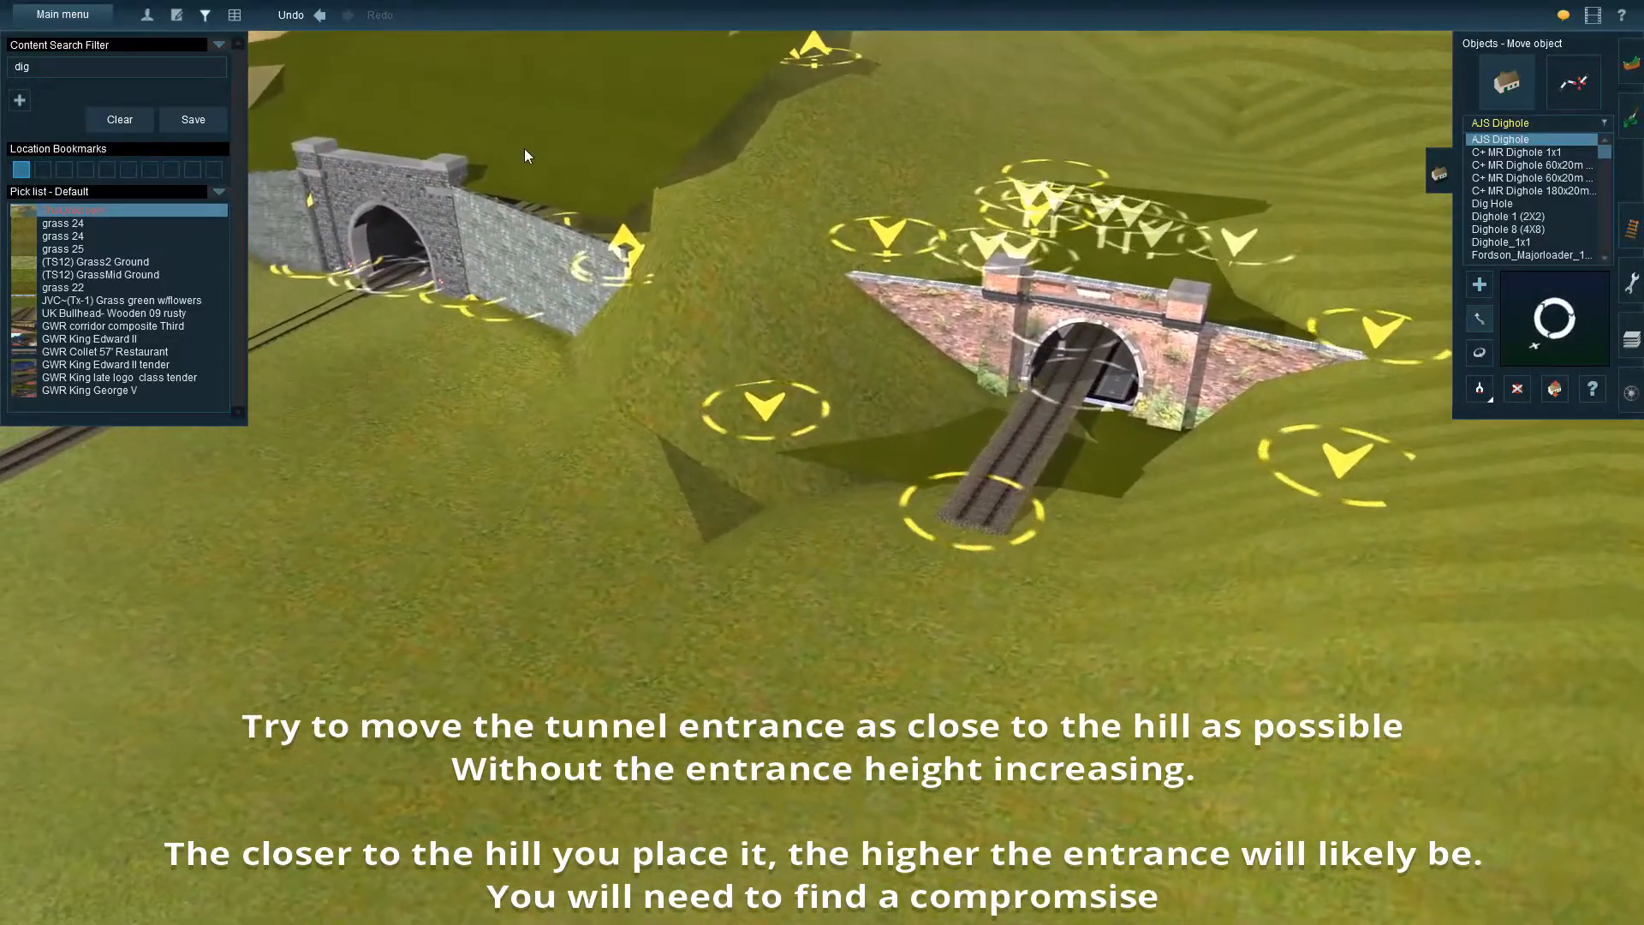
{"action": "right_click_drag", "start_coordinate": [1242, 567], "coordinate": [902, 156]}
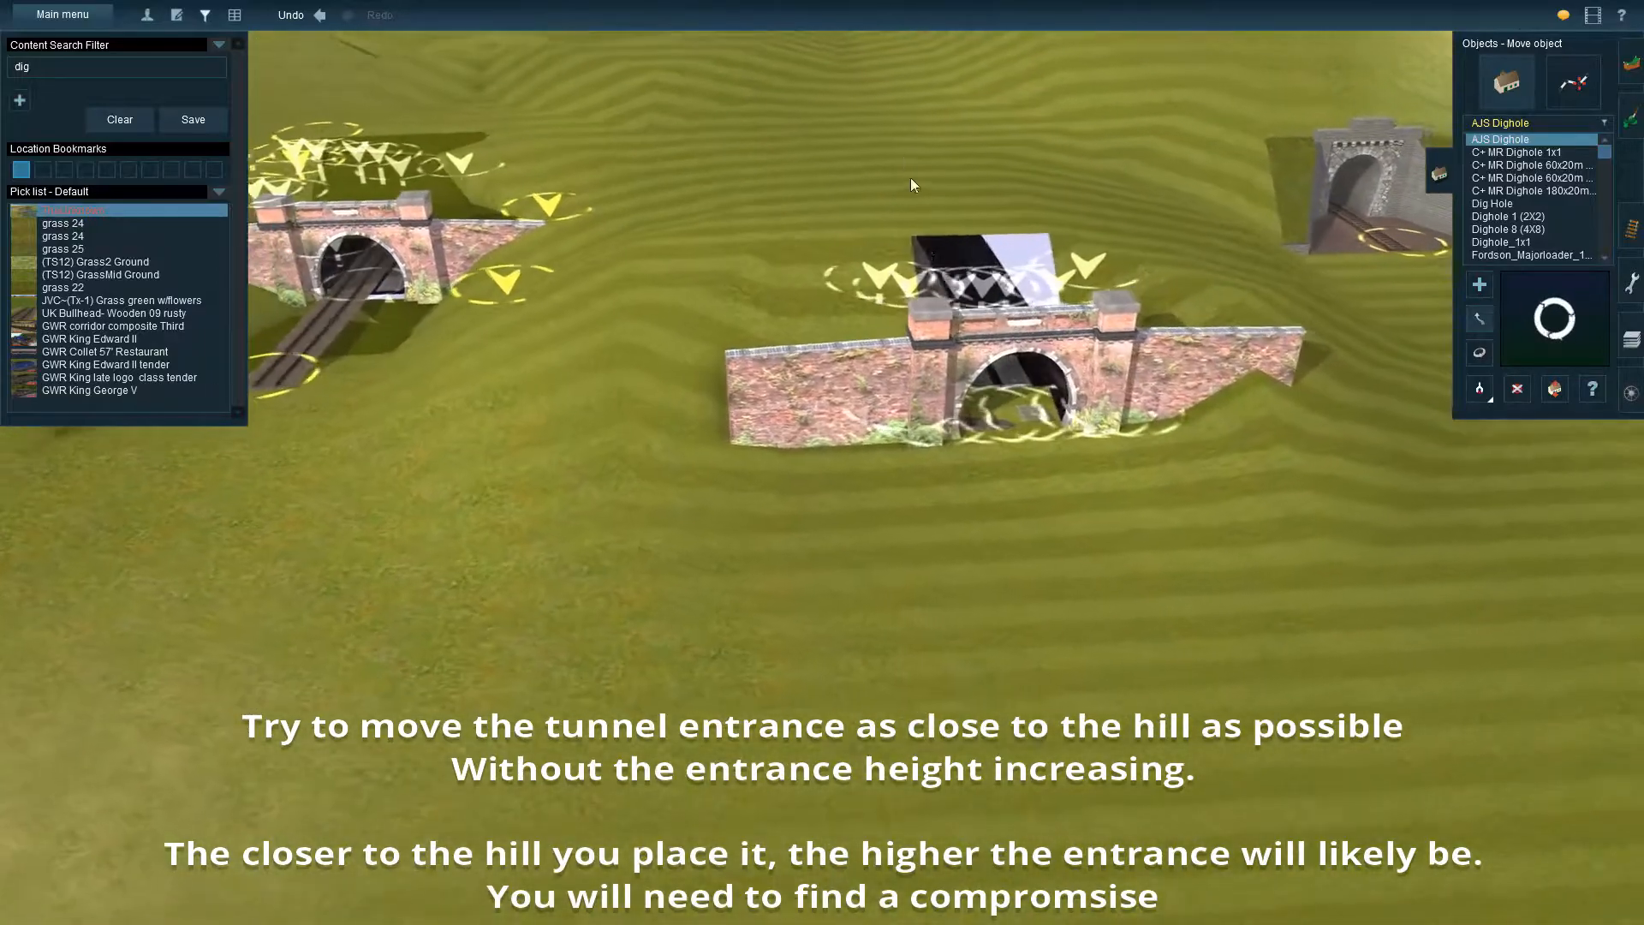
{"action": "right_click_drag", "start_coordinate": [959, 454], "coordinate": [822, 385]}
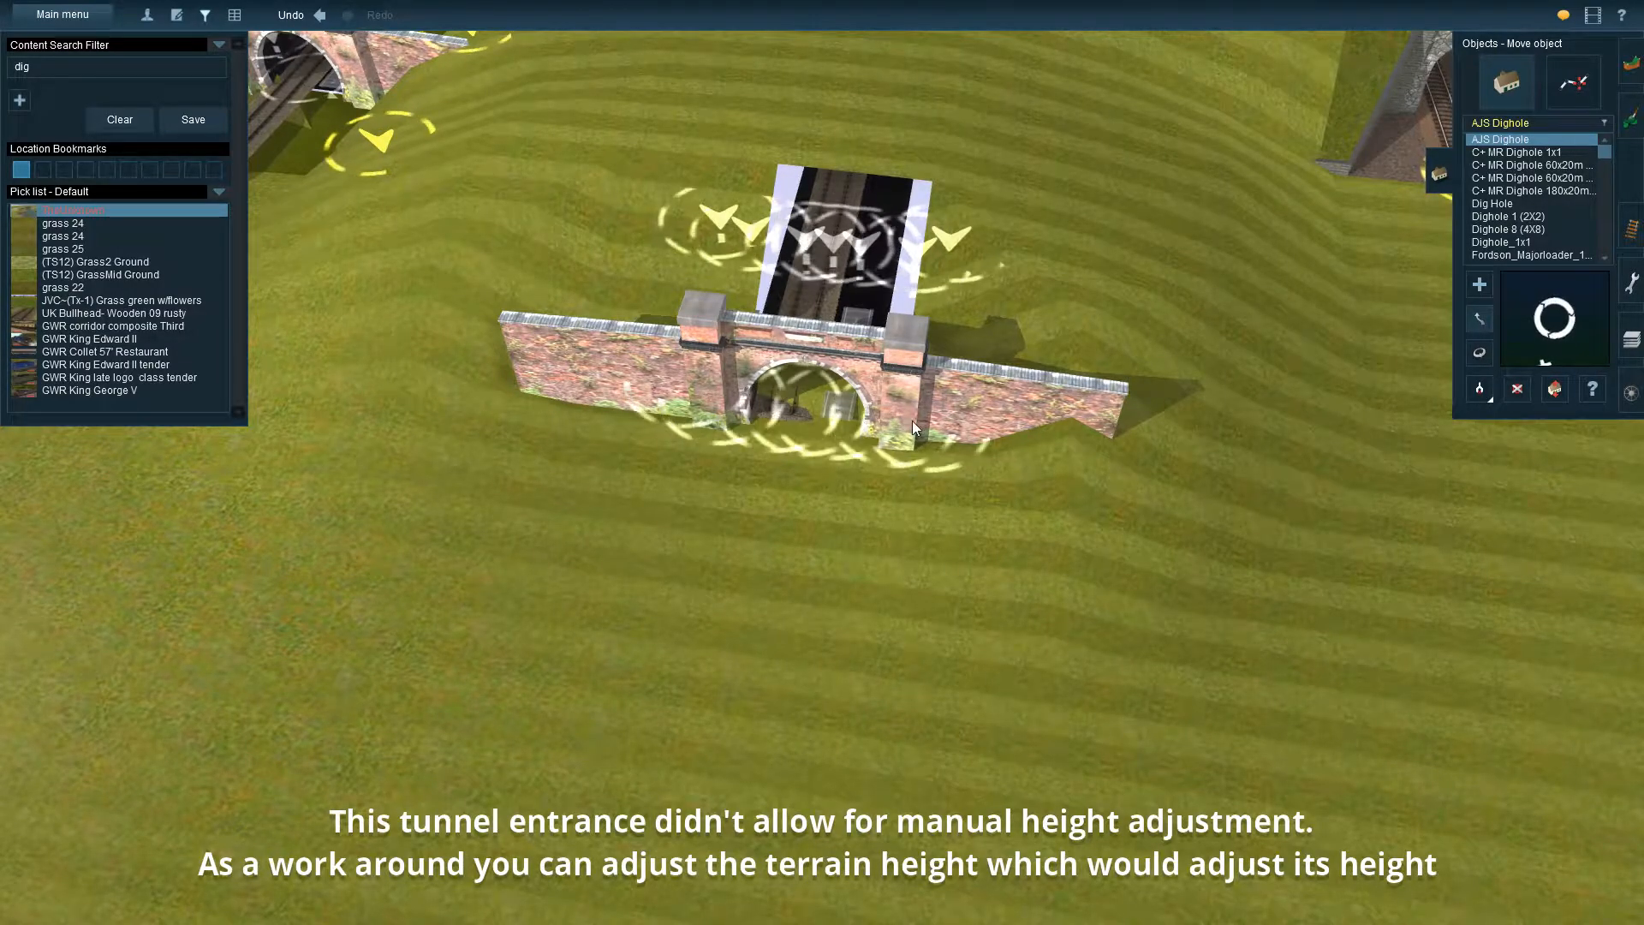
Identify the black-walled tunnel spline around the existing track by sampling it with the Get spline tool
{"action": "right_click", "coordinate": [716, 548]}
{"action": "key", "text": "Left"}
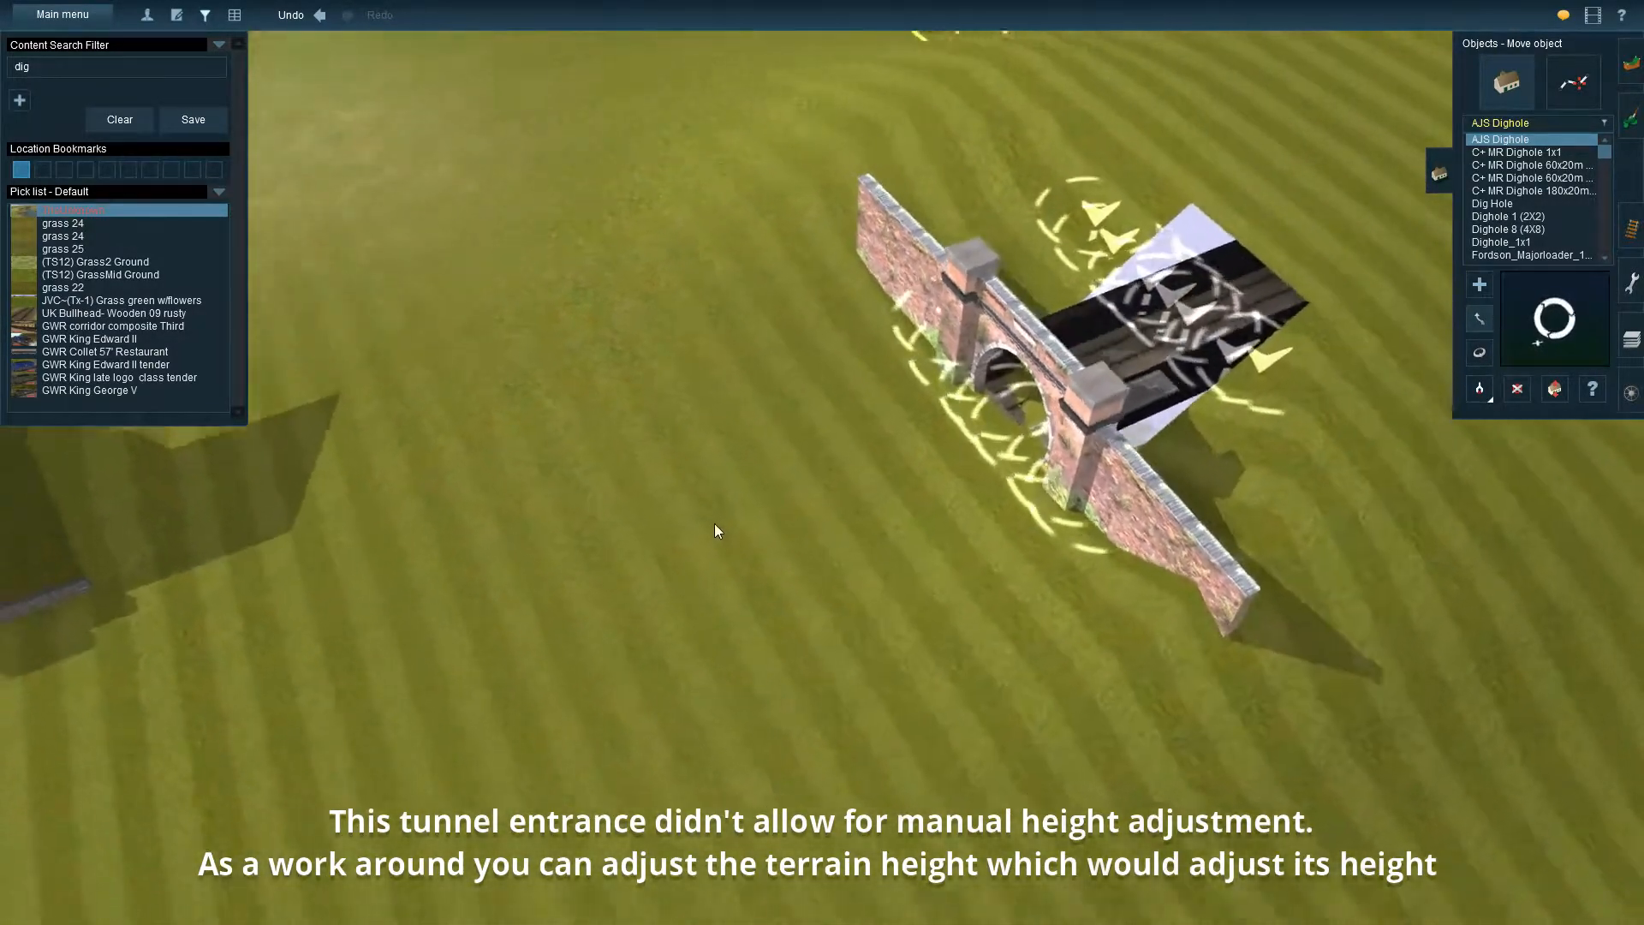
{"action": "right_click", "coordinate": [391, 497]}
{"action": "right_click", "coordinate": [378, 493]}
{"action": "key", "text": "Left"}
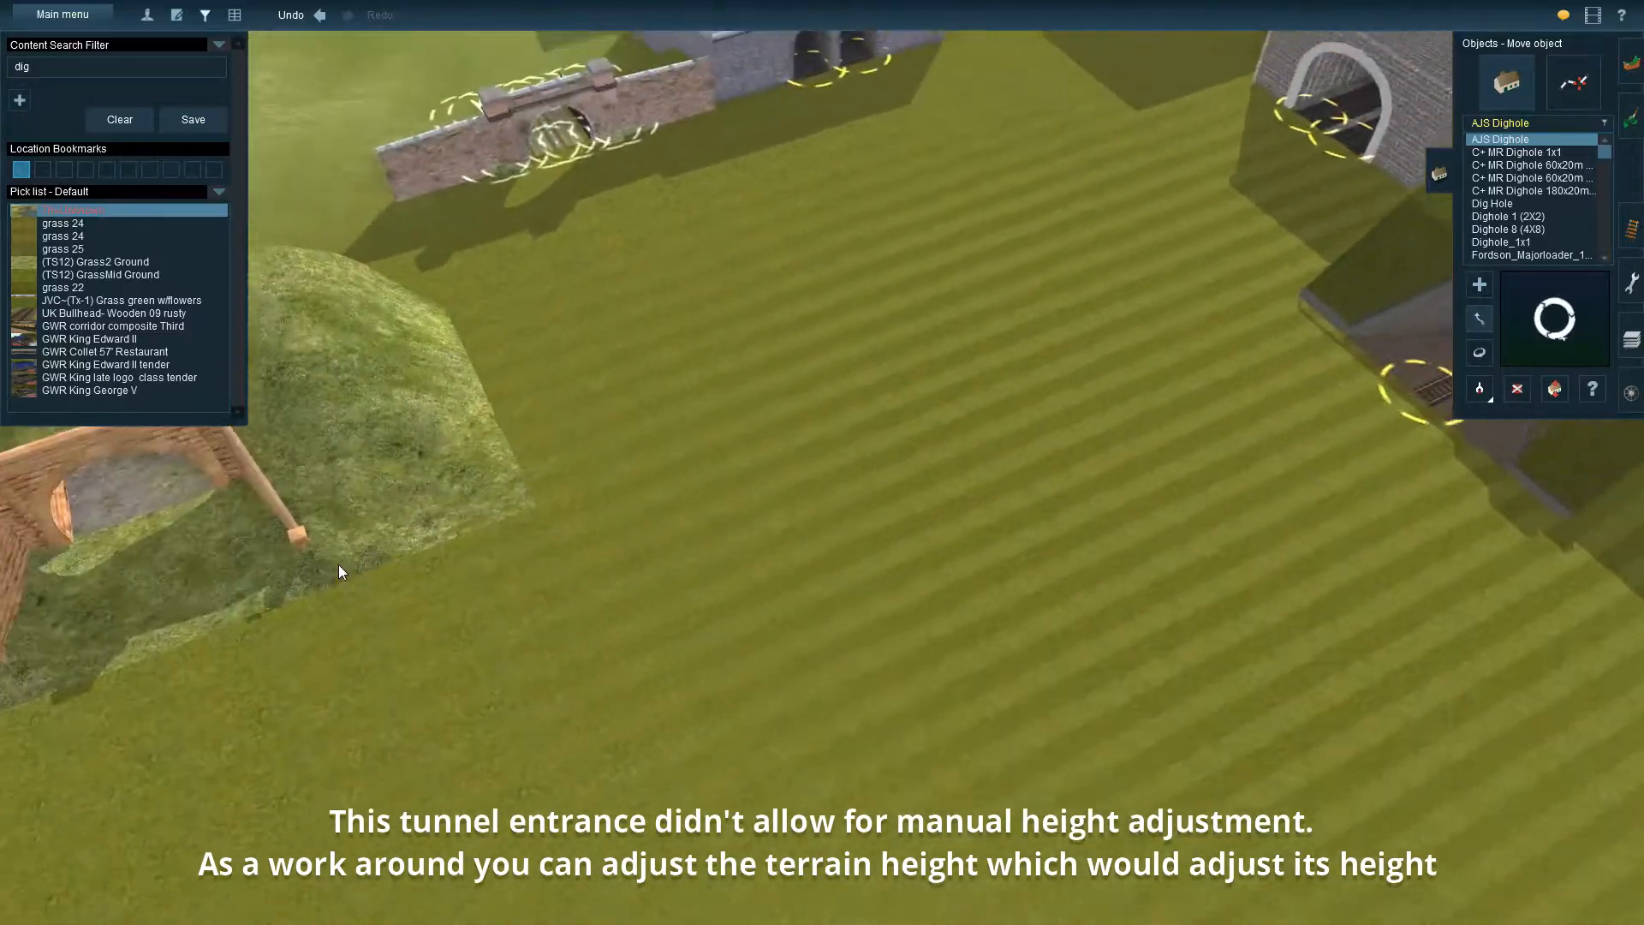
{"action": "right_click", "coordinate": [337, 564]}
{"action": "right_click", "coordinate": [485, 474]}
{"action": "key", "text": "Left"}
{"action": "right_click", "coordinate": [493, 423]}
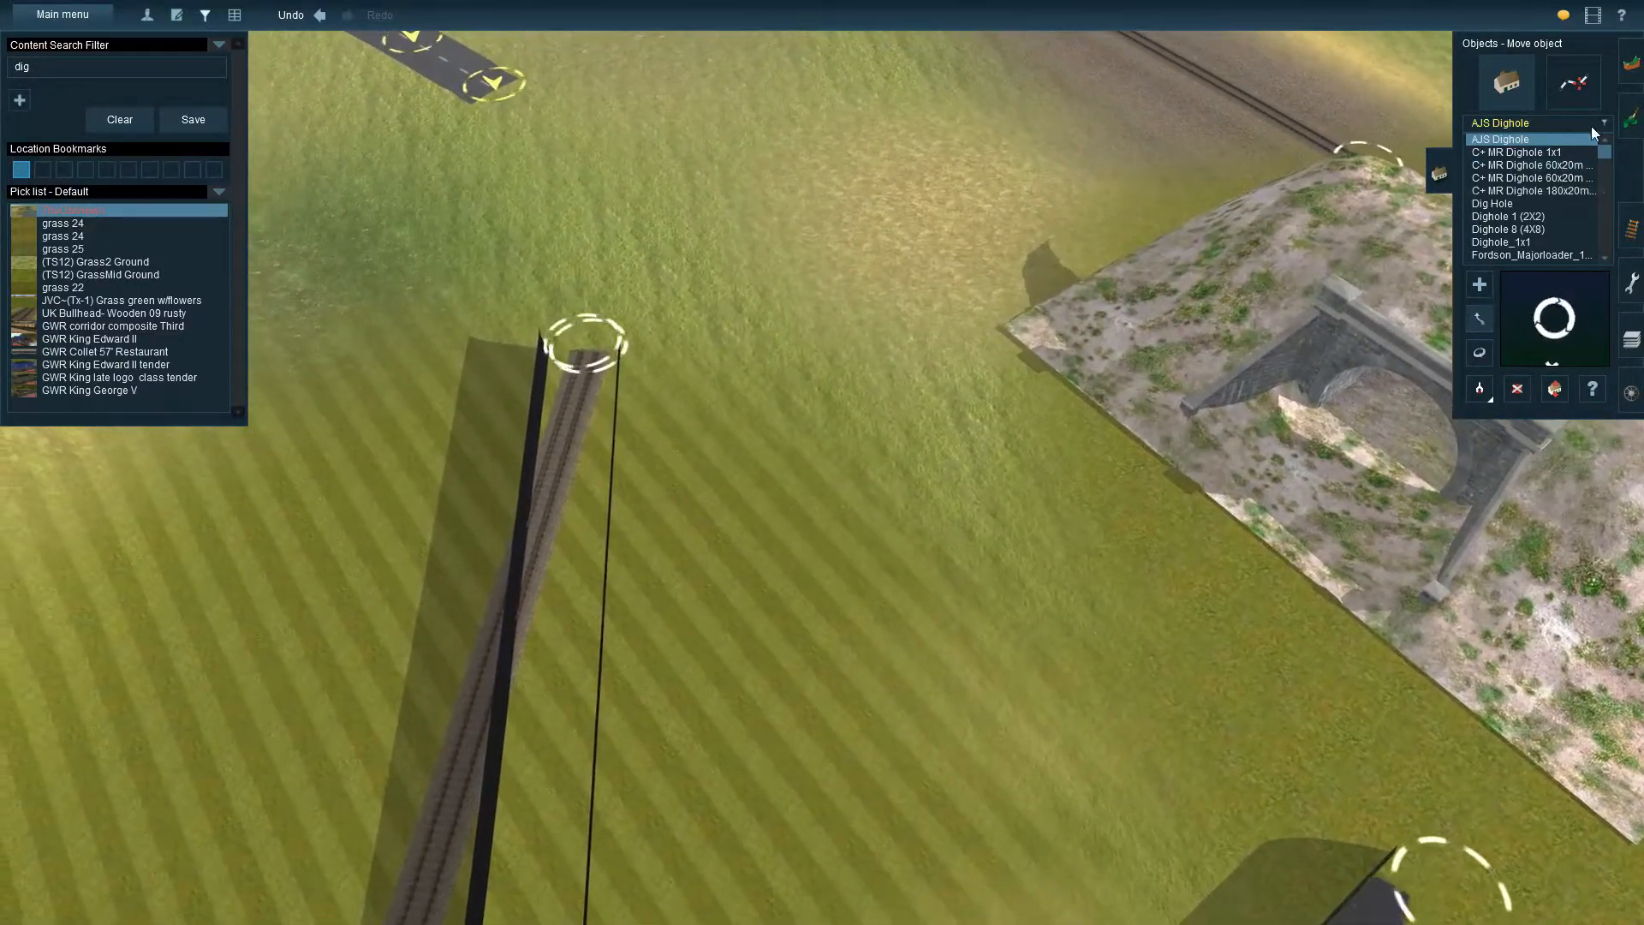
{"action": "left_click", "coordinate": [1569, 85]}
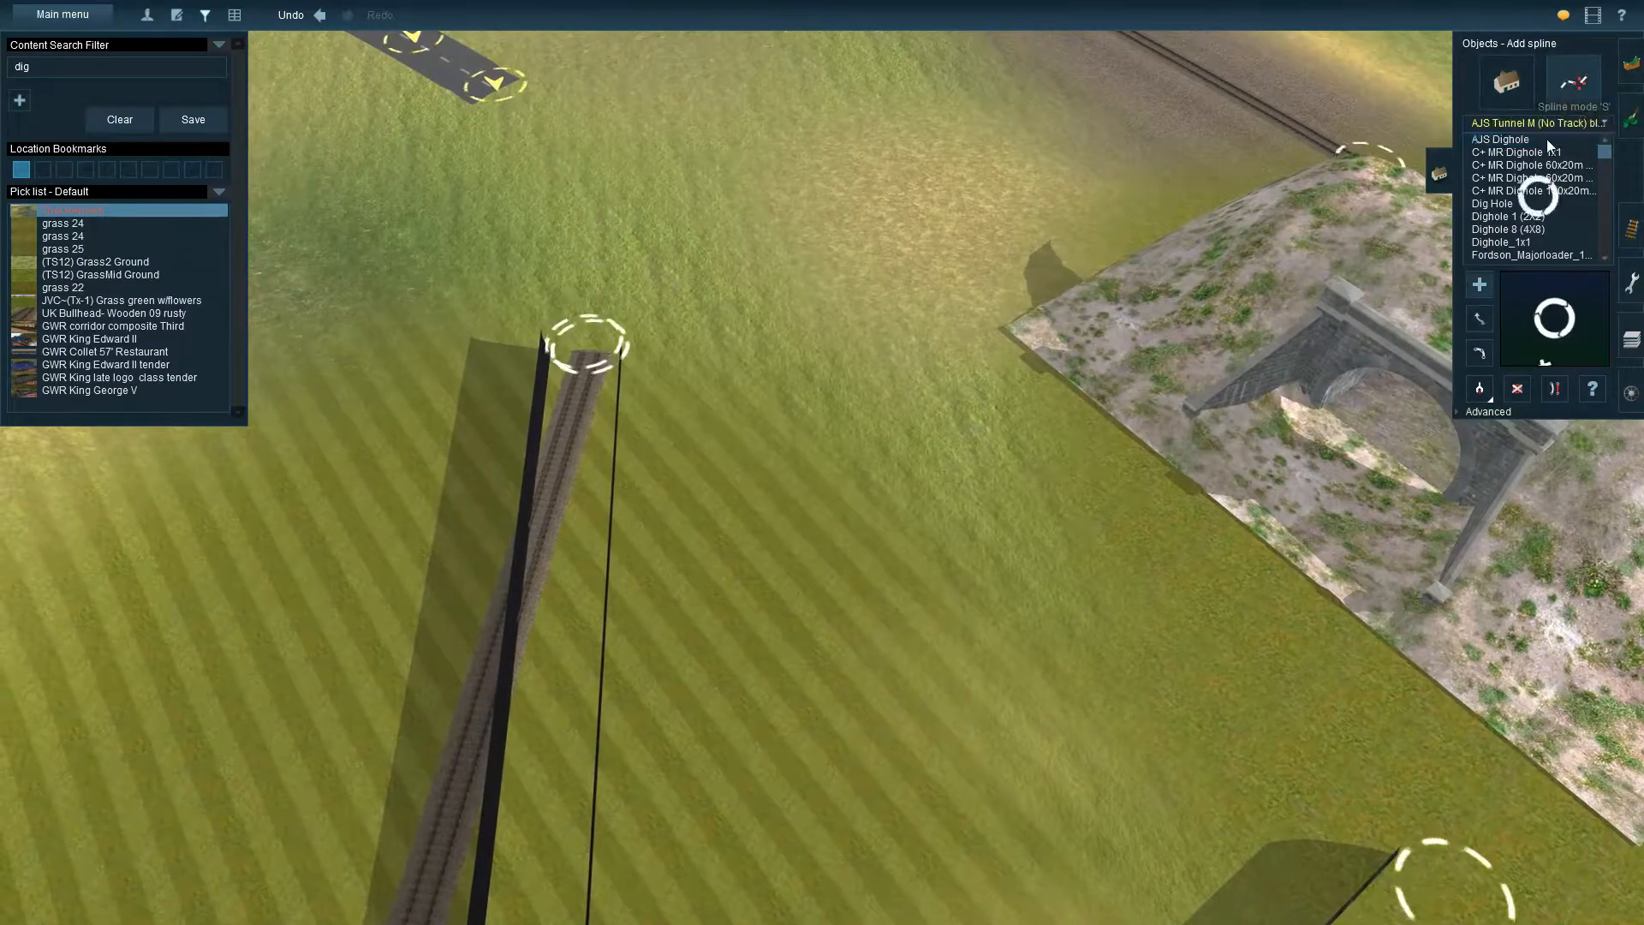
{"action": "left_click", "coordinate": [1478, 392]}
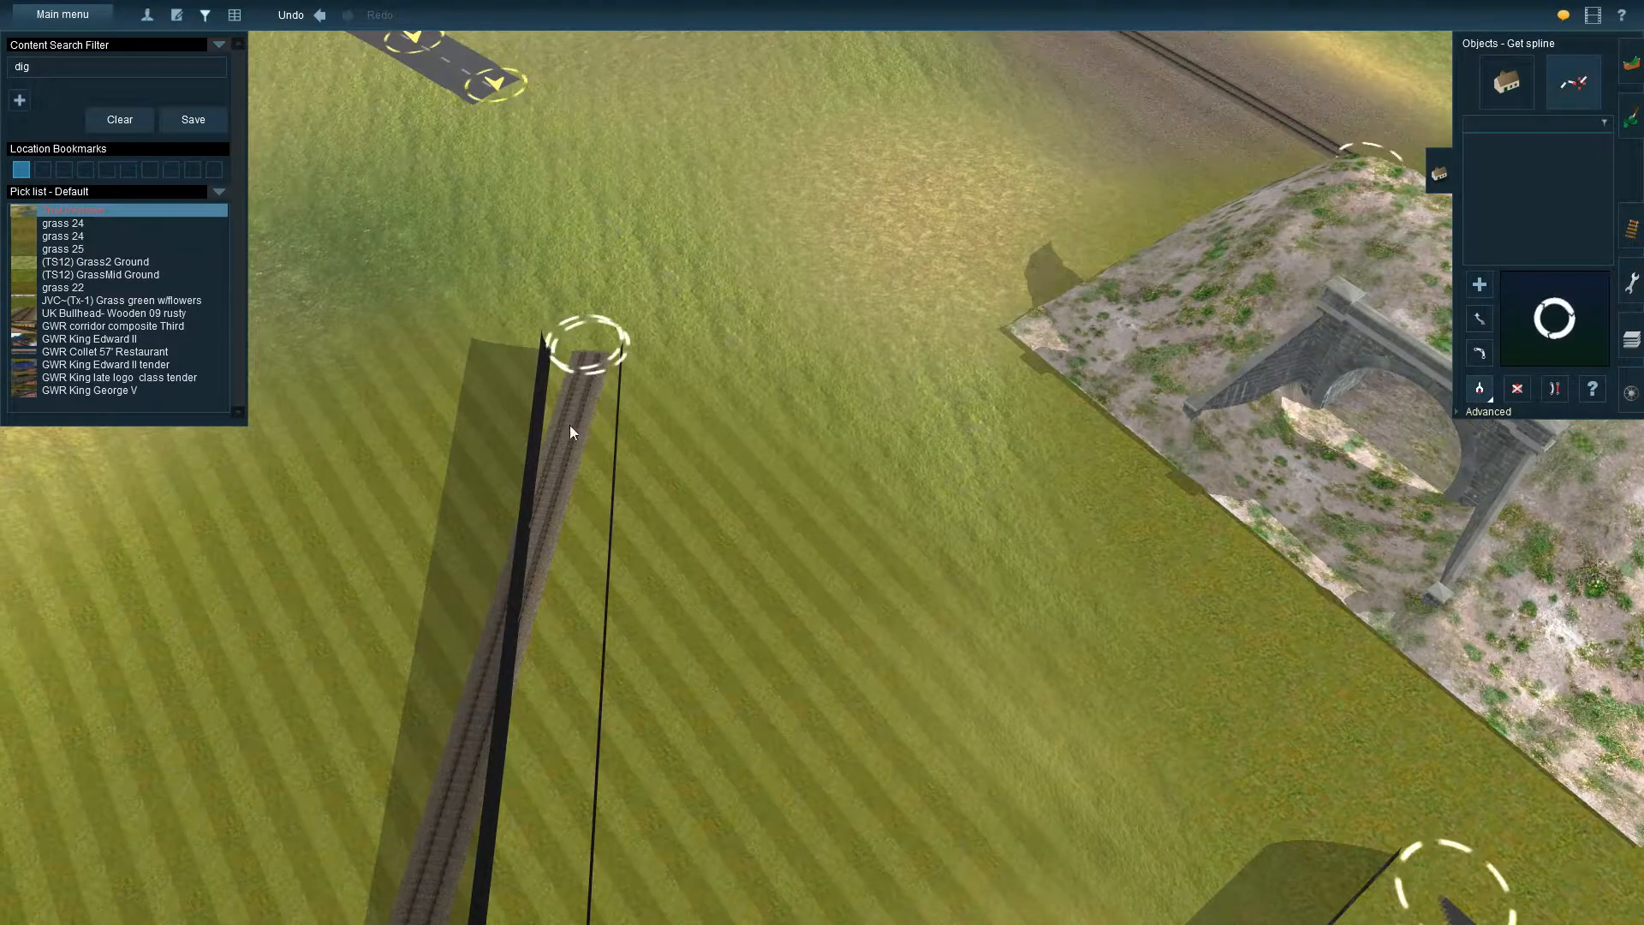
{"action": "left_click", "coordinate": [562, 614]}
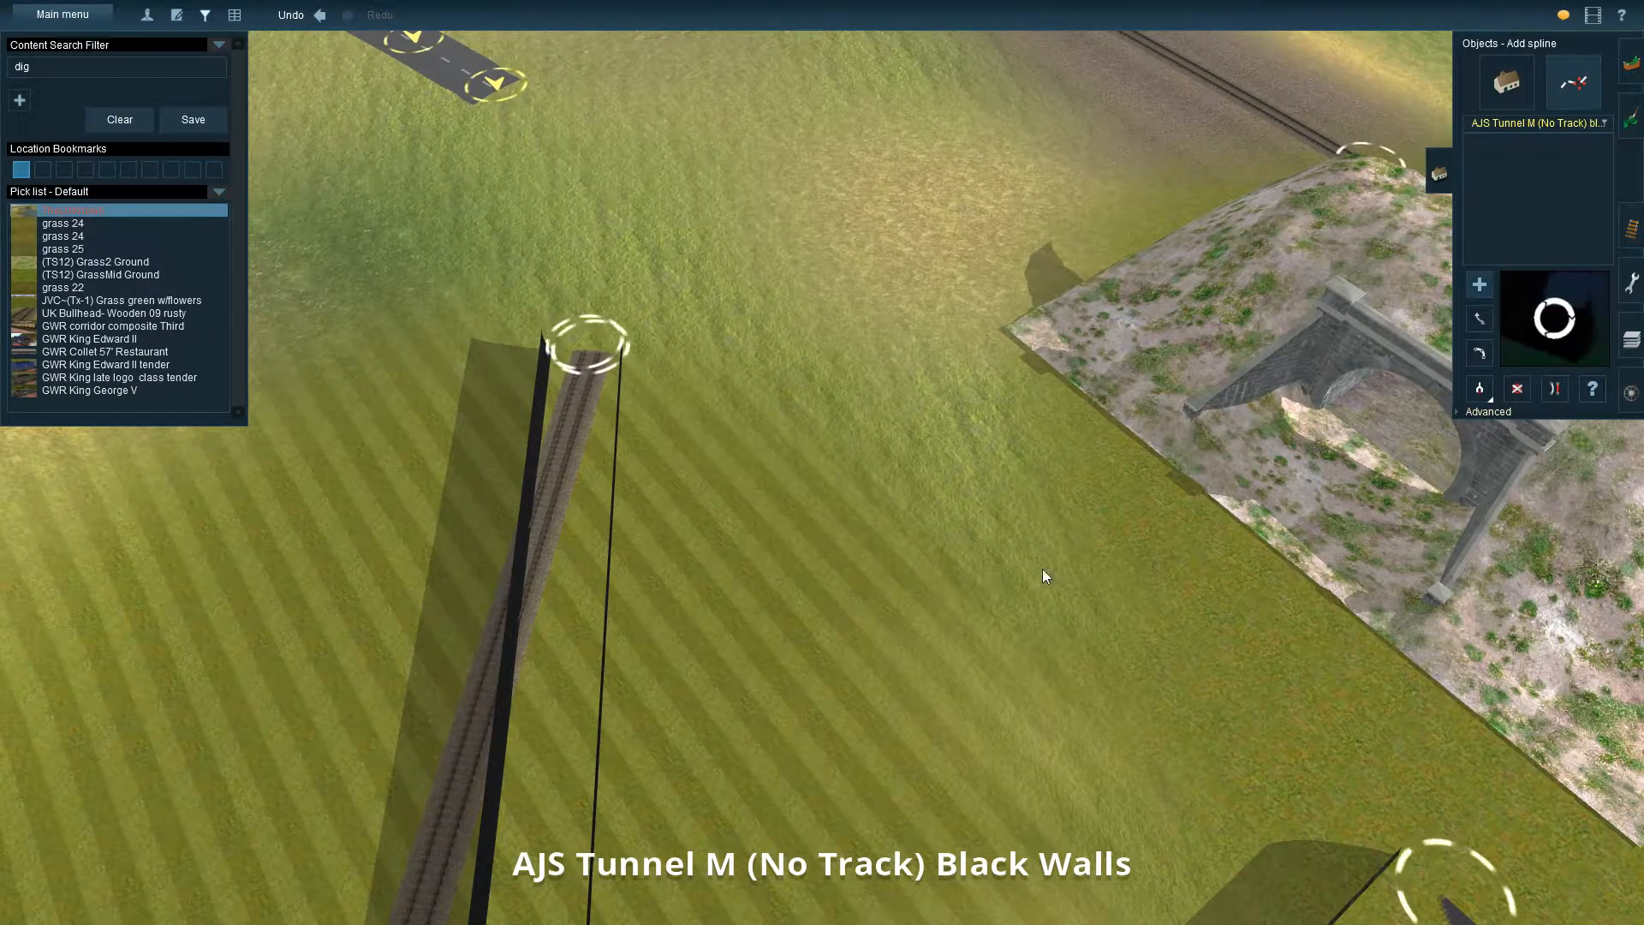
Return to the new brick portal and sample it as an object to identify its Sharpthorne Tunnel asset
{"action": "right_click", "coordinate": [978, 548]}
{"action": "key", "text": "Left"}
{"action": "key", "text": "Left"}
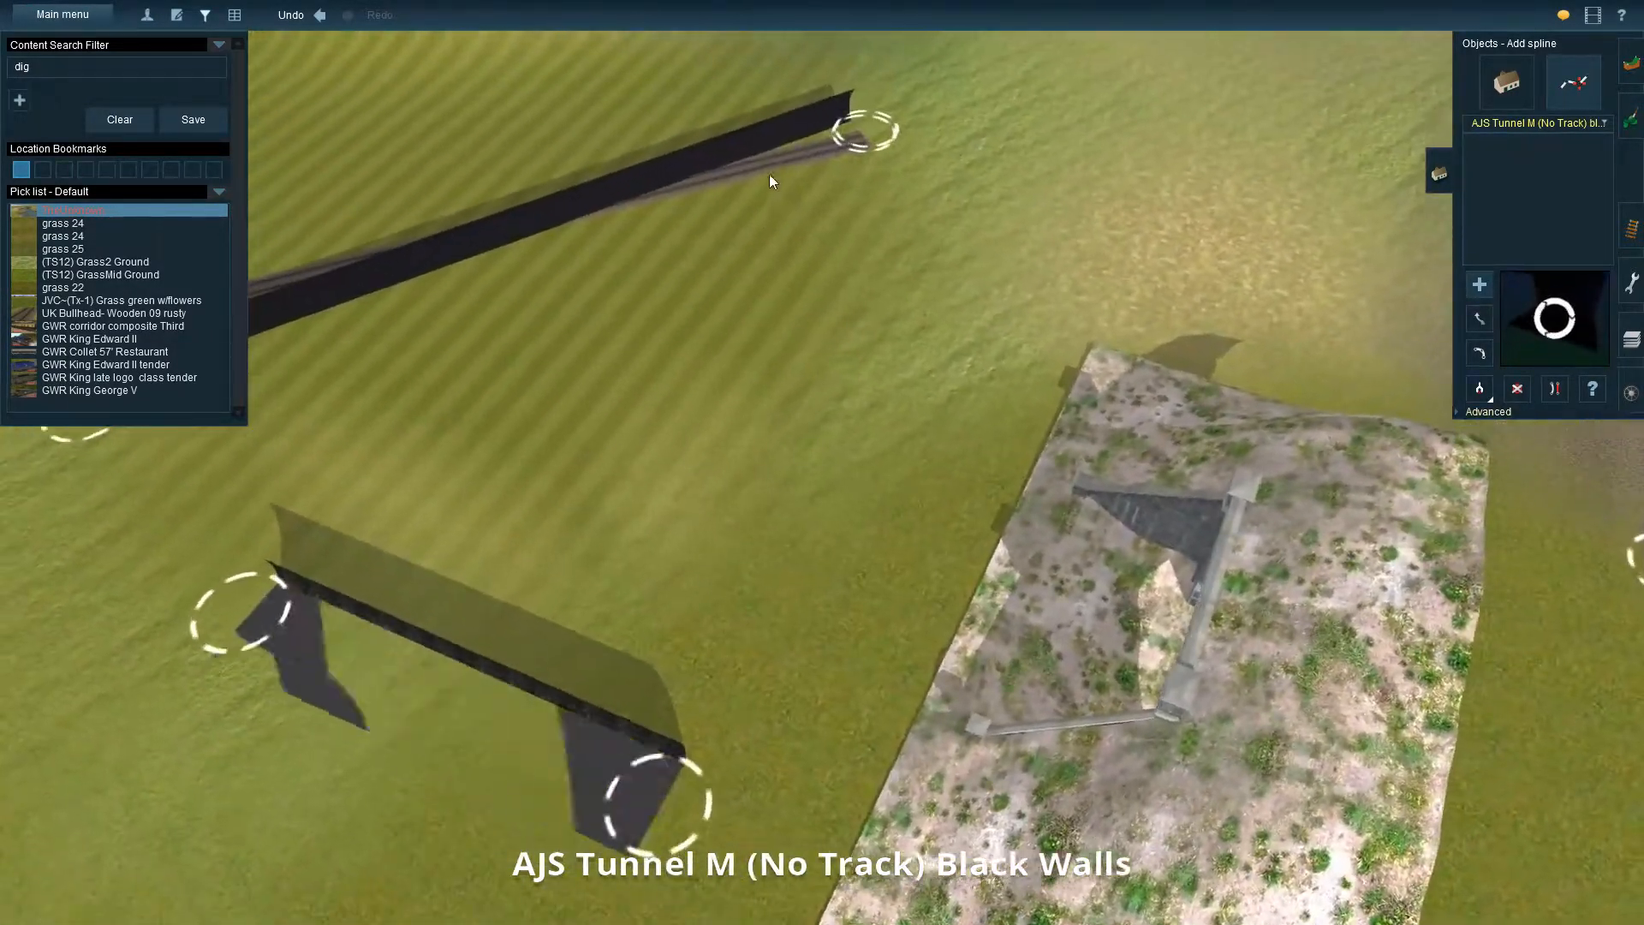
{"action": "right_click", "coordinate": [408, 296]}
{"action": "key", "text": "Left"}
{"action": "right_click", "coordinate": [572, 427]}
{"action": "key", "text": "Left"}
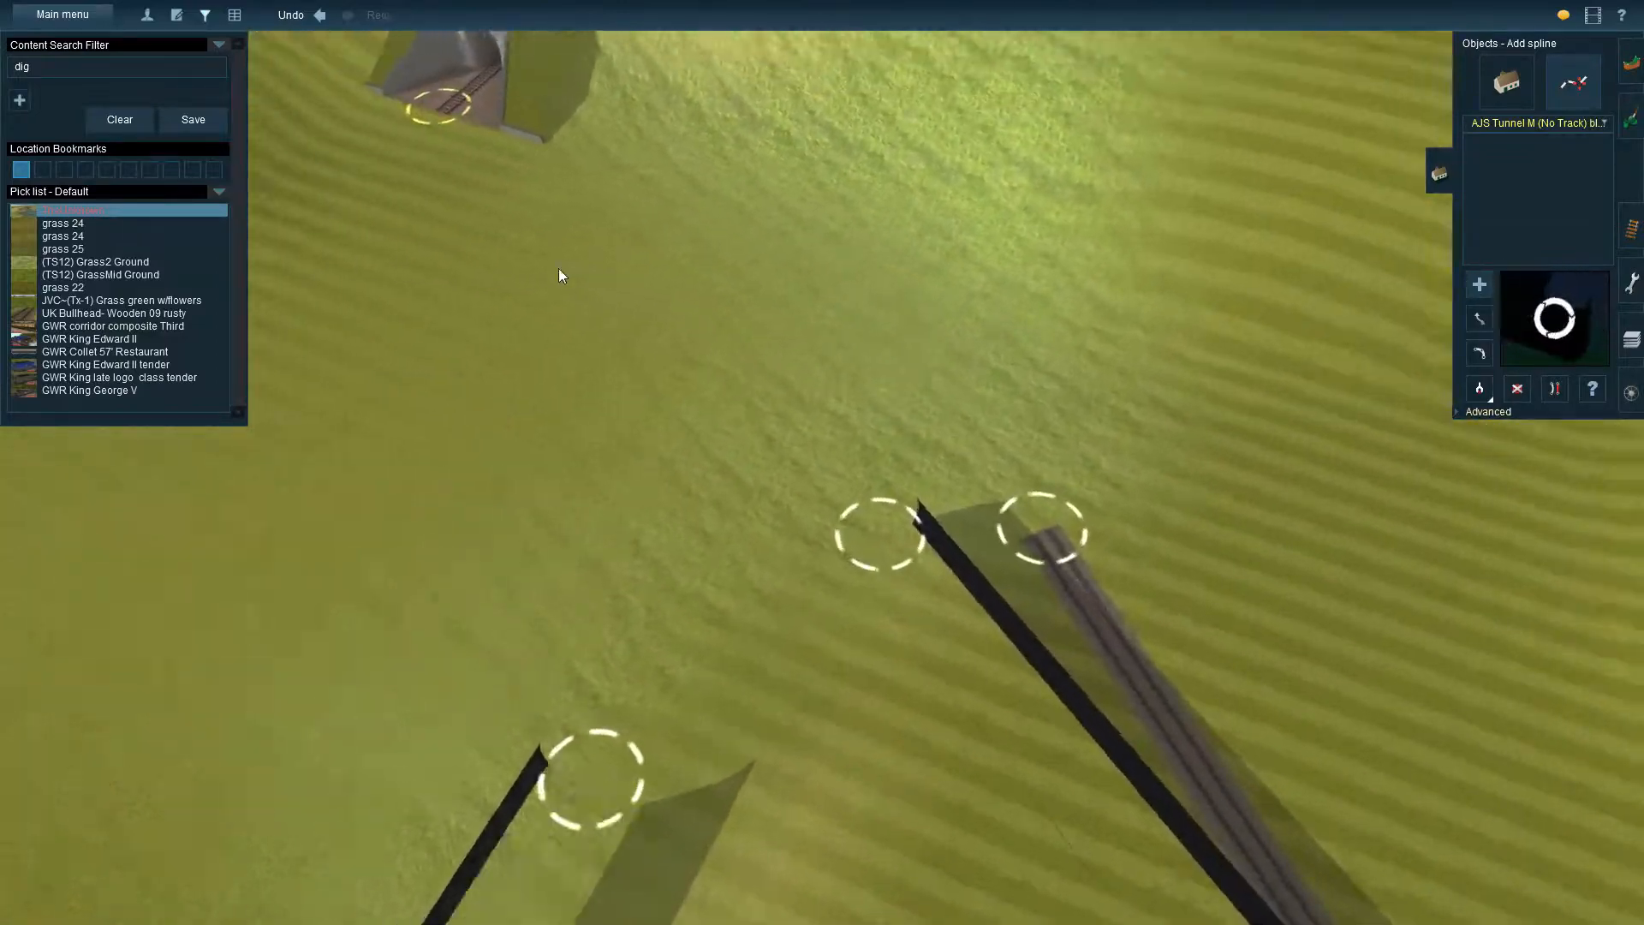
{"action": "right_click", "coordinate": [558, 269]}
{"action": "key", "text": "Down"}
{"action": "right_click", "coordinate": [518, 280]}
{"action": "right_click", "coordinate": [333, 648]}
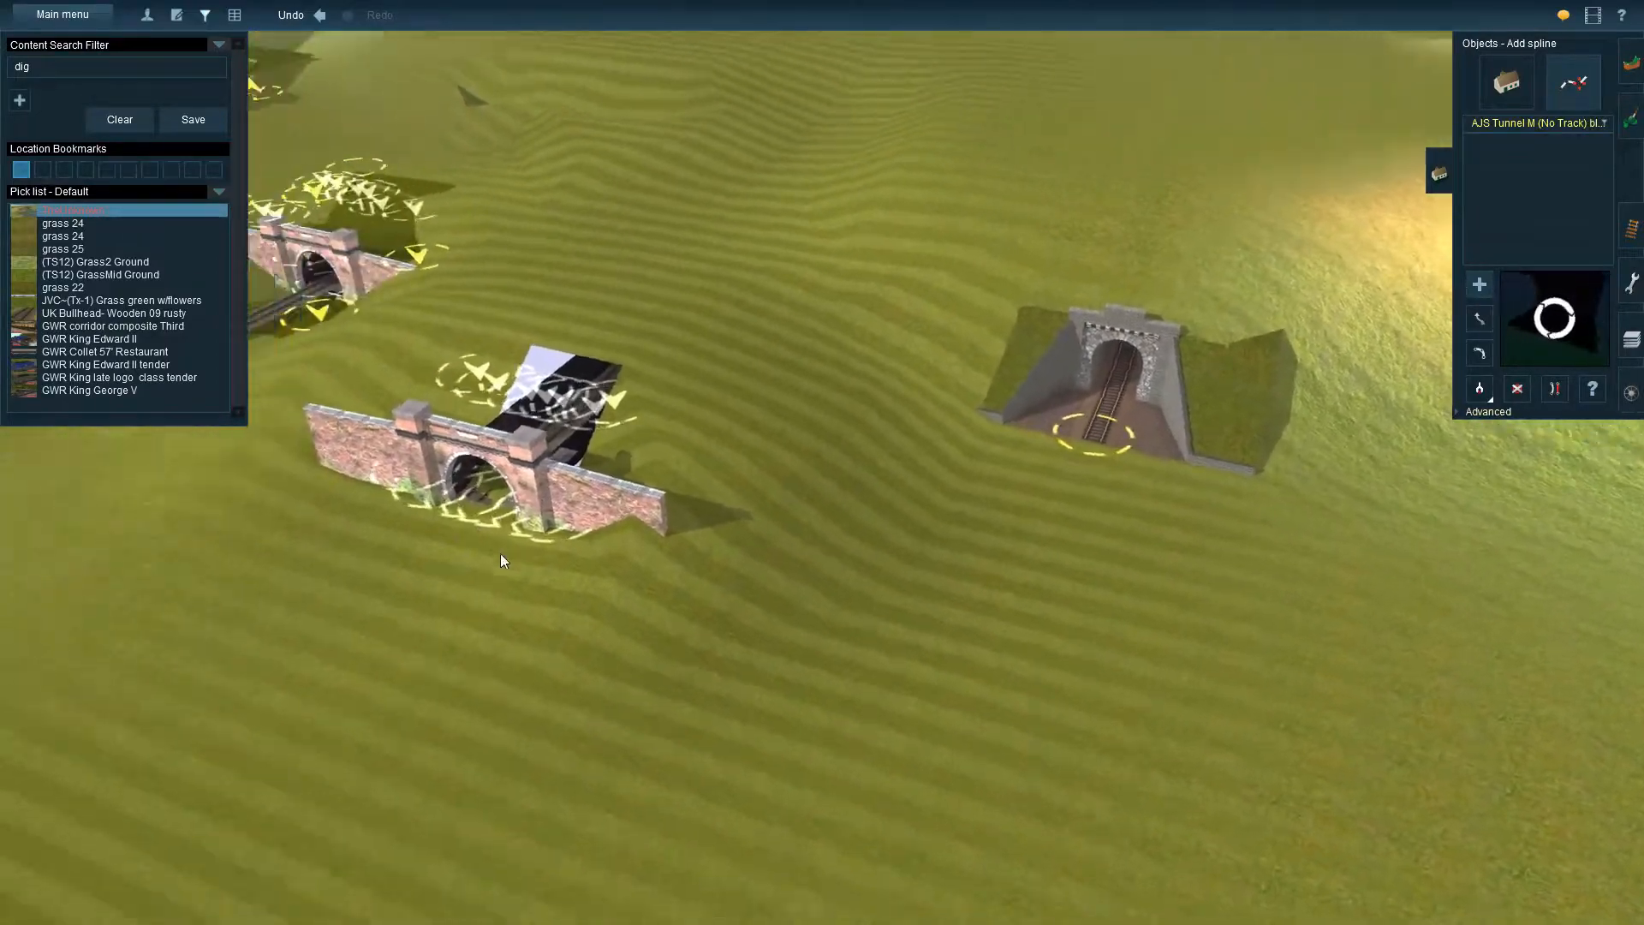
{"action": "key", "text": "Left"}
{"action": "key", "text": "Up"}
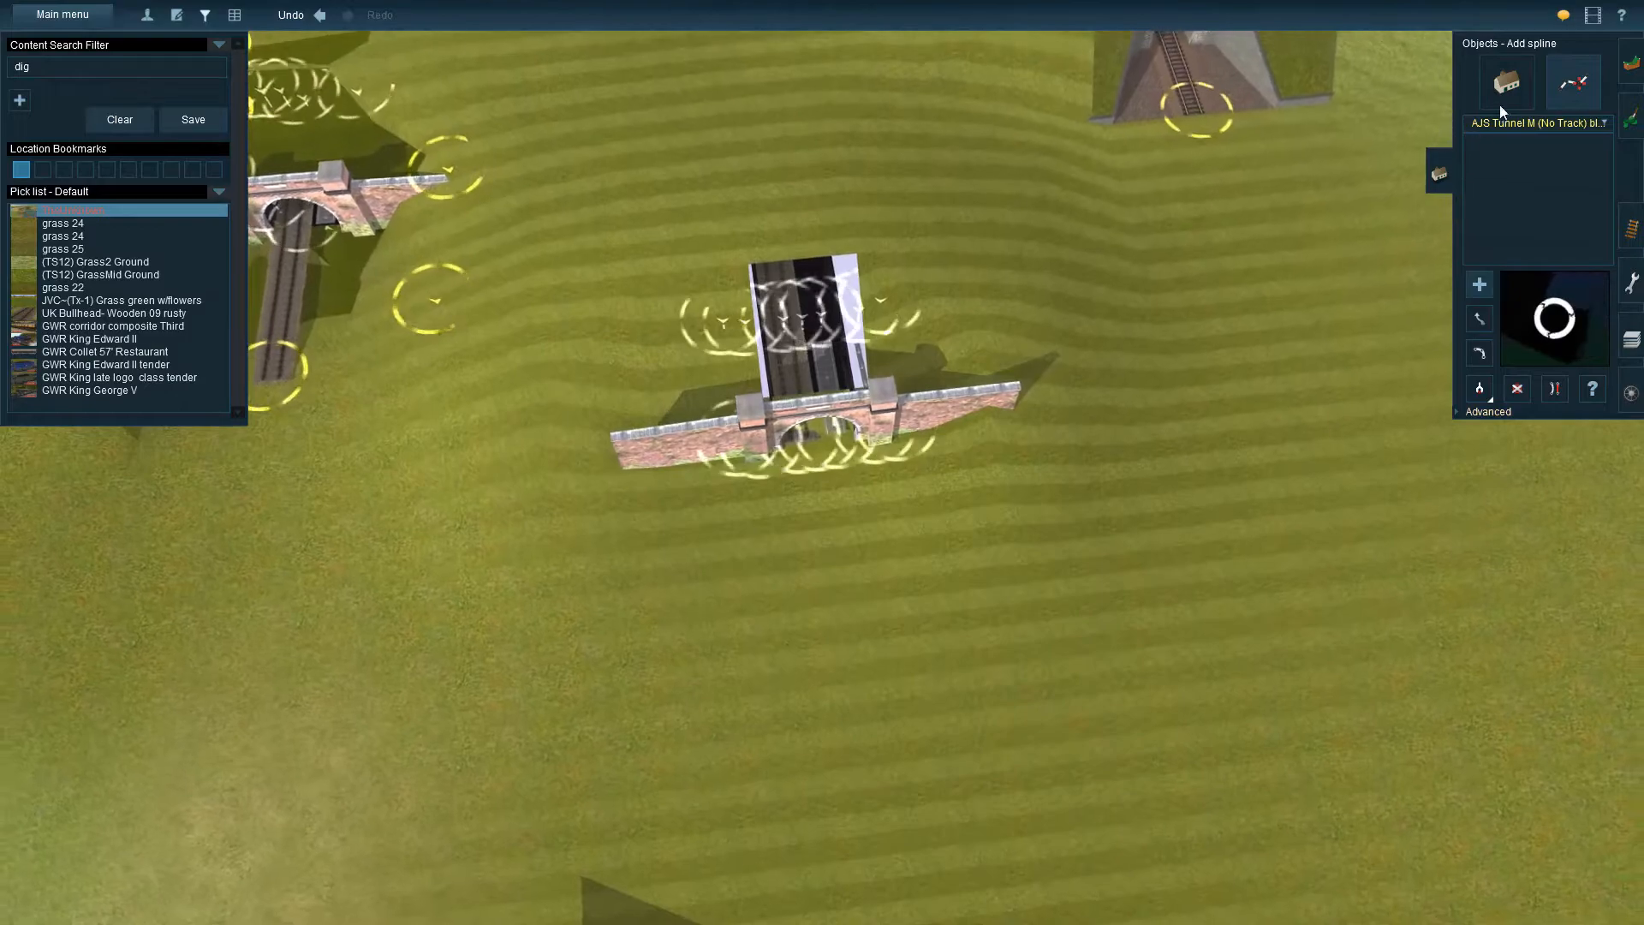
{"action": "left_click", "coordinate": [1497, 101]}
{"action": "left_click", "coordinate": [896, 444]}
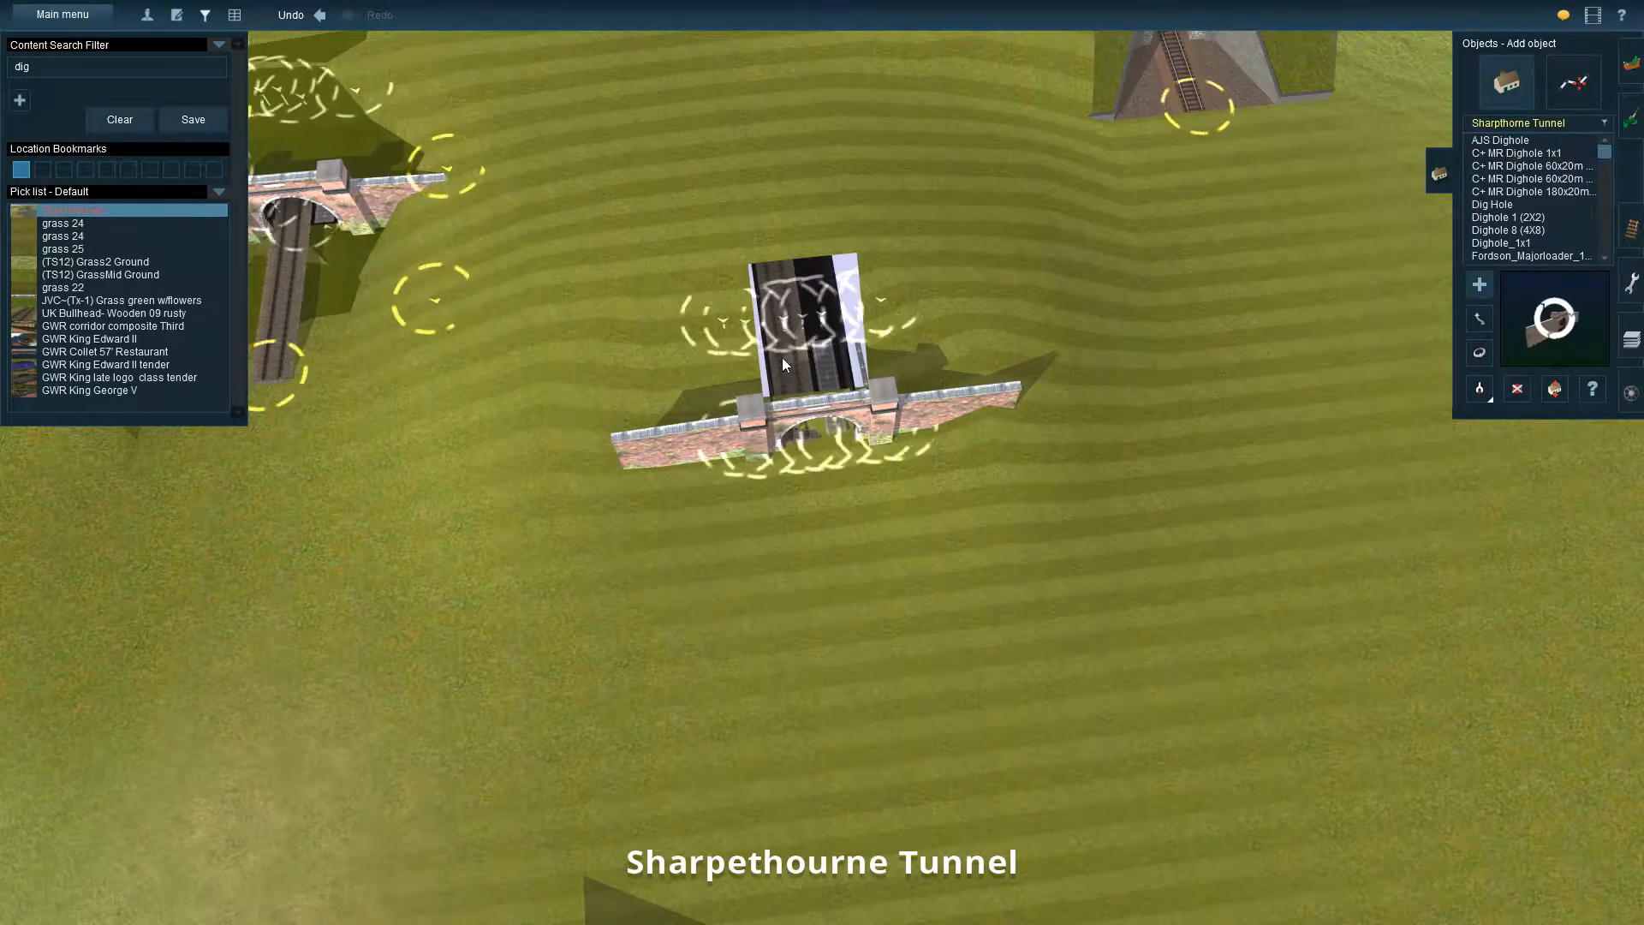
{"action": "key", "text": "Down"}
{"action": "key", "text": "Down"}
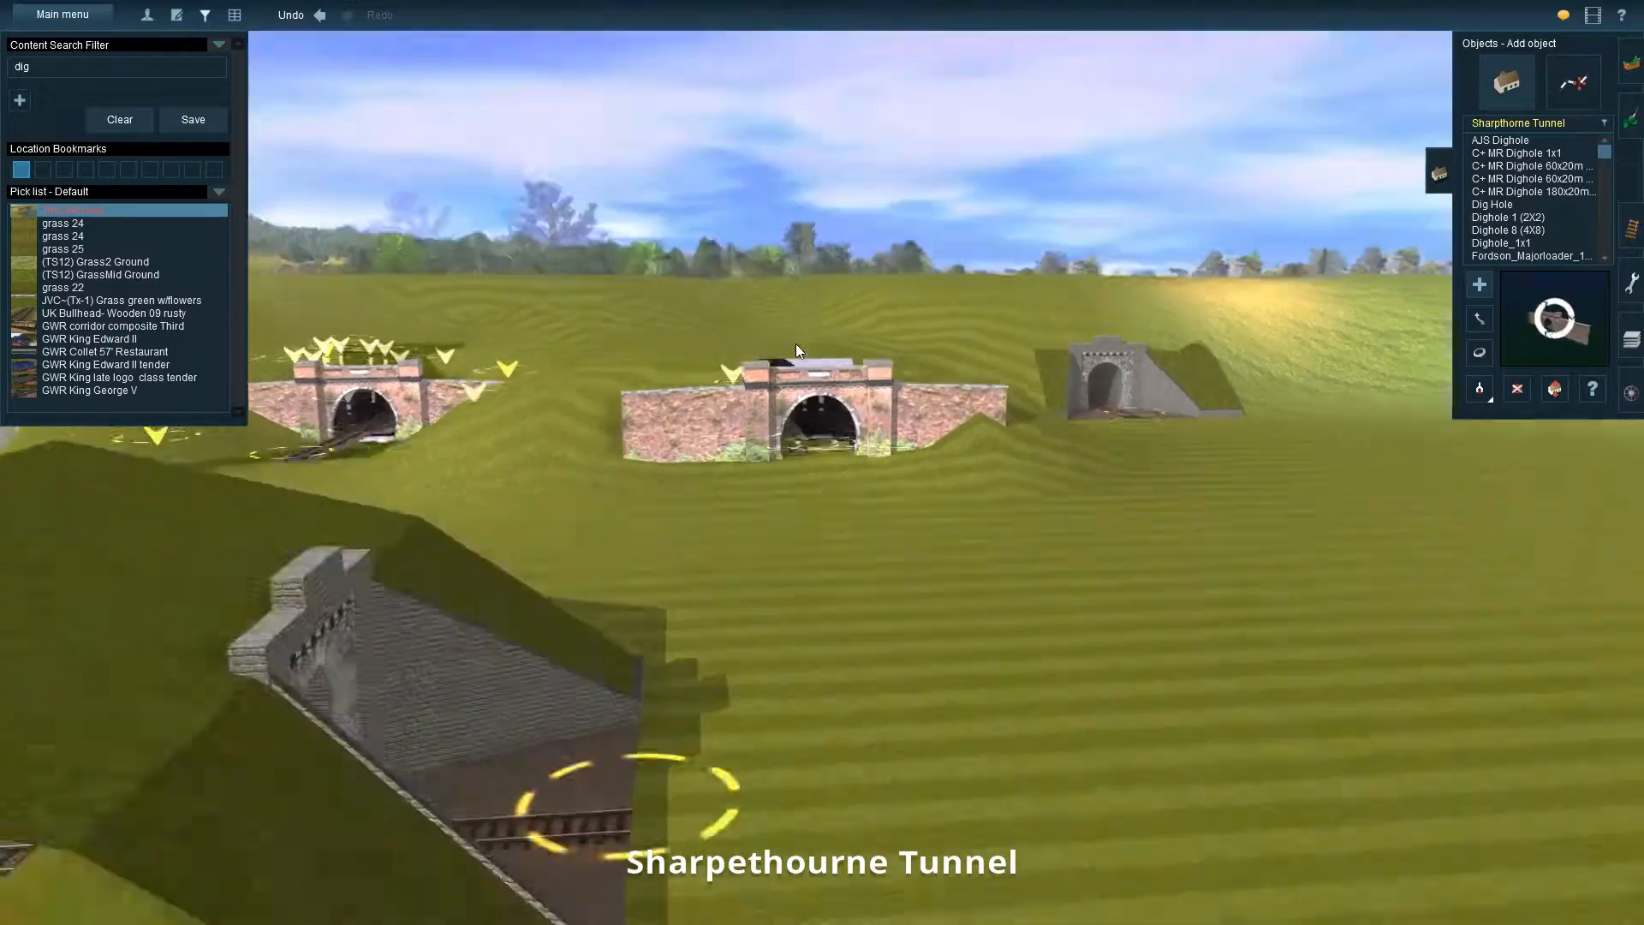
{"action": "key", "text": "Up"}
{"action": "key", "text": "Up"}
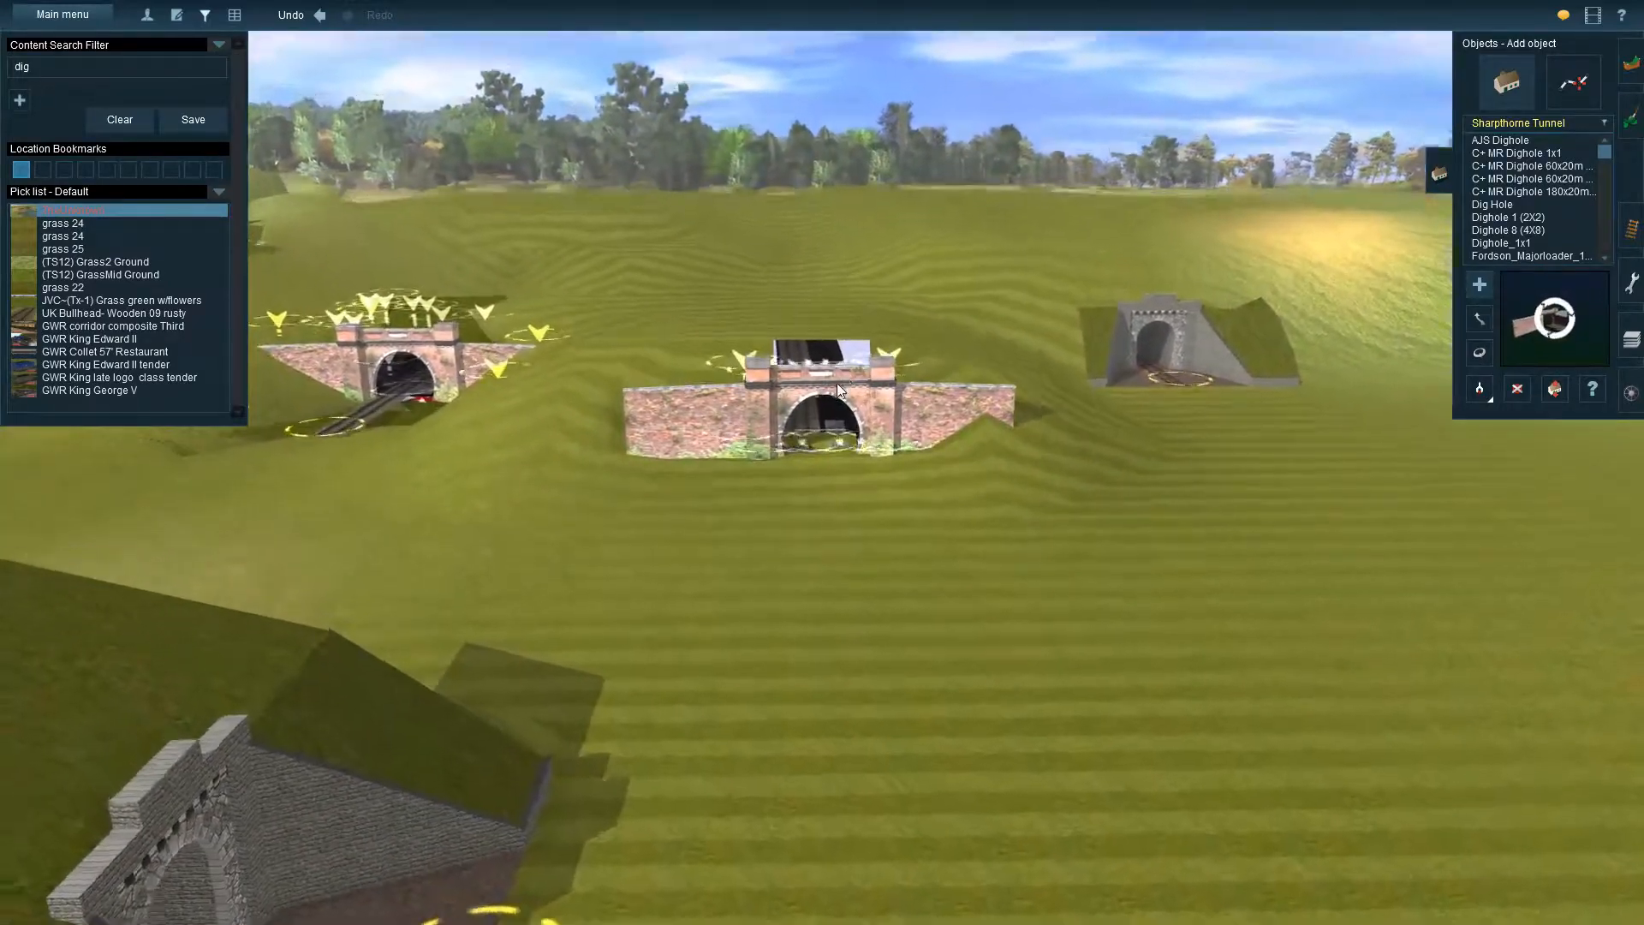
{"action": "key", "text": "Down"}
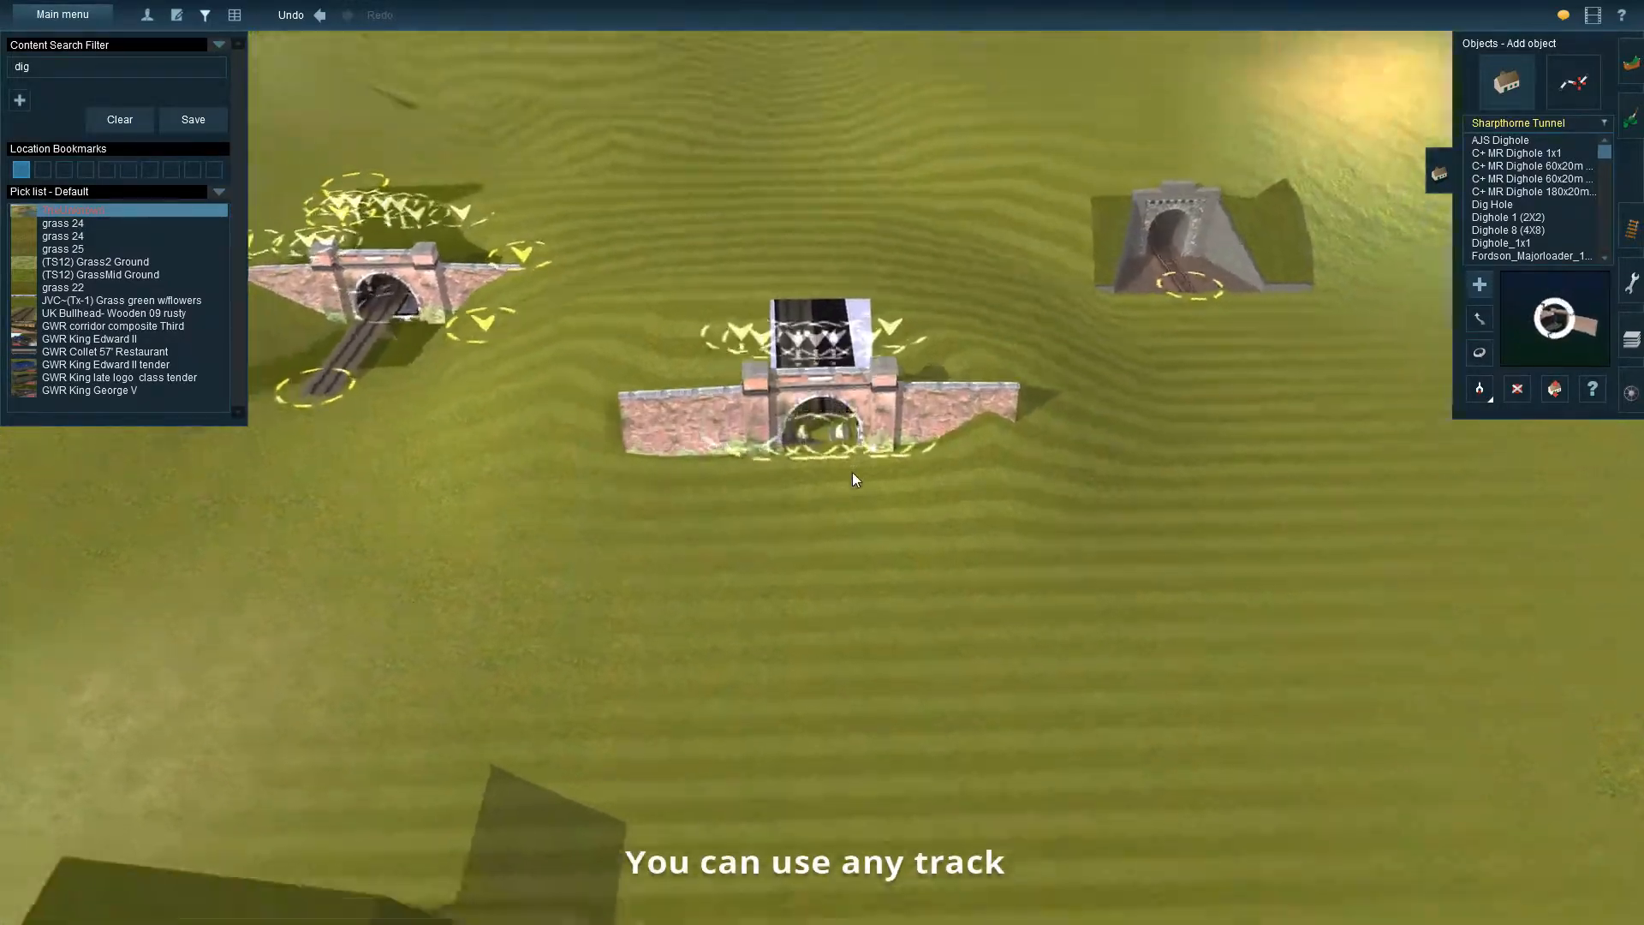
{"action": "key", "text": "Up"}
{"action": "key", "text": "Up"}
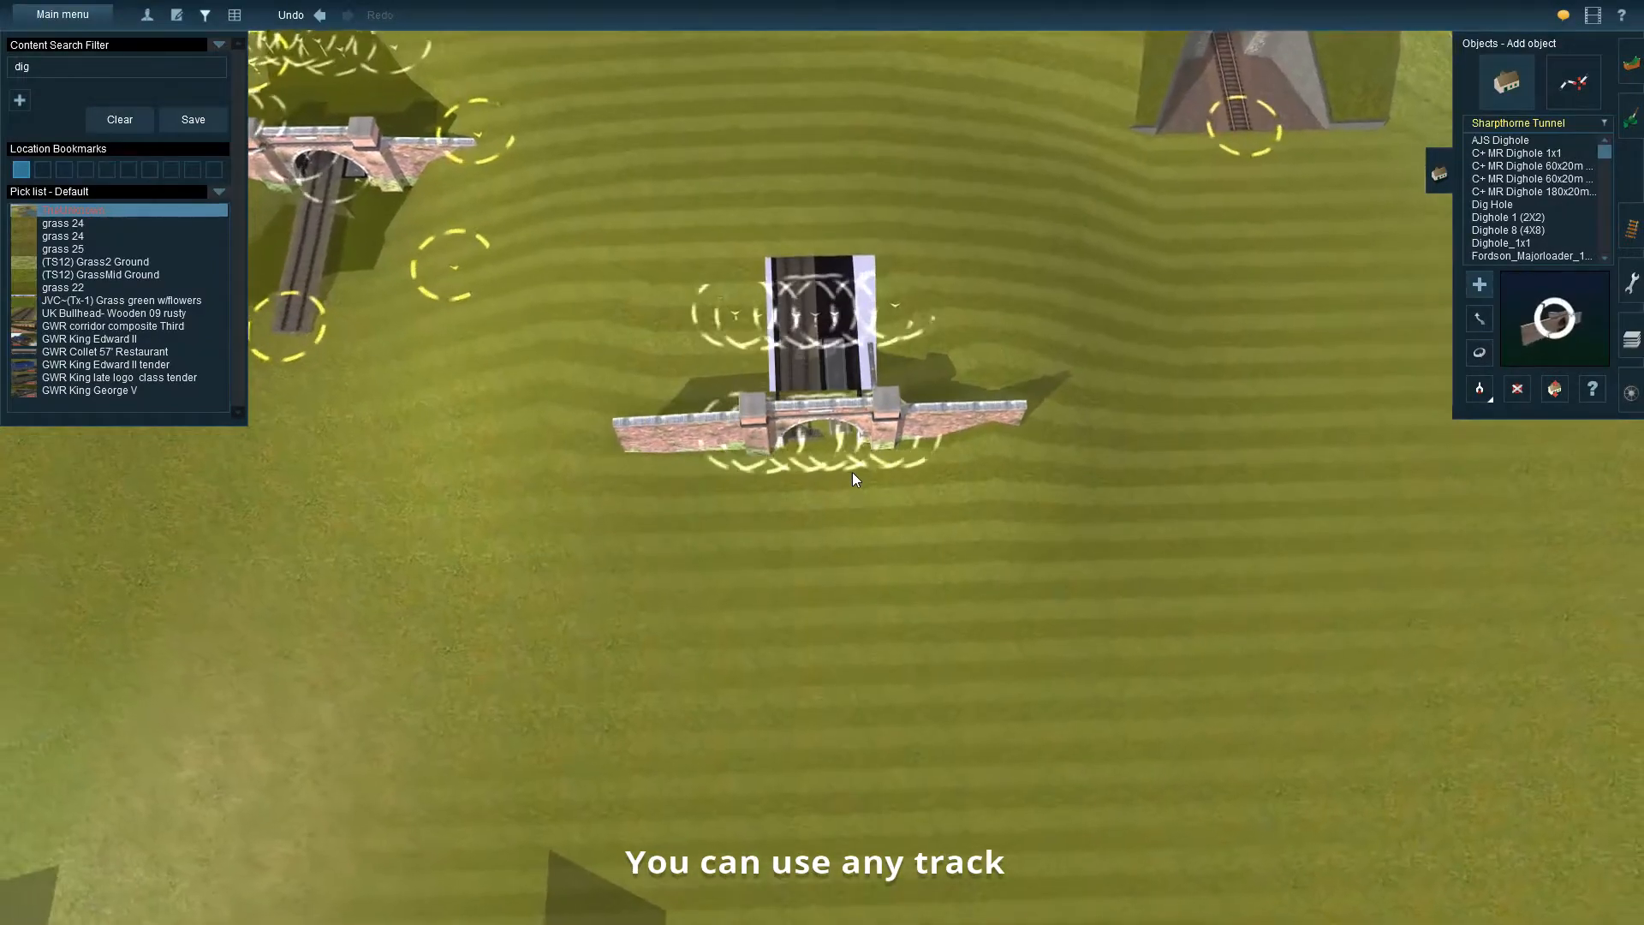
Sample the grass covering over the neighbouring tunnel with Get spline to select UK Tunnel Grass Spline
{"action": "right_click_drag", "start_coordinate": [852, 468], "coordinate": [562, 377]}
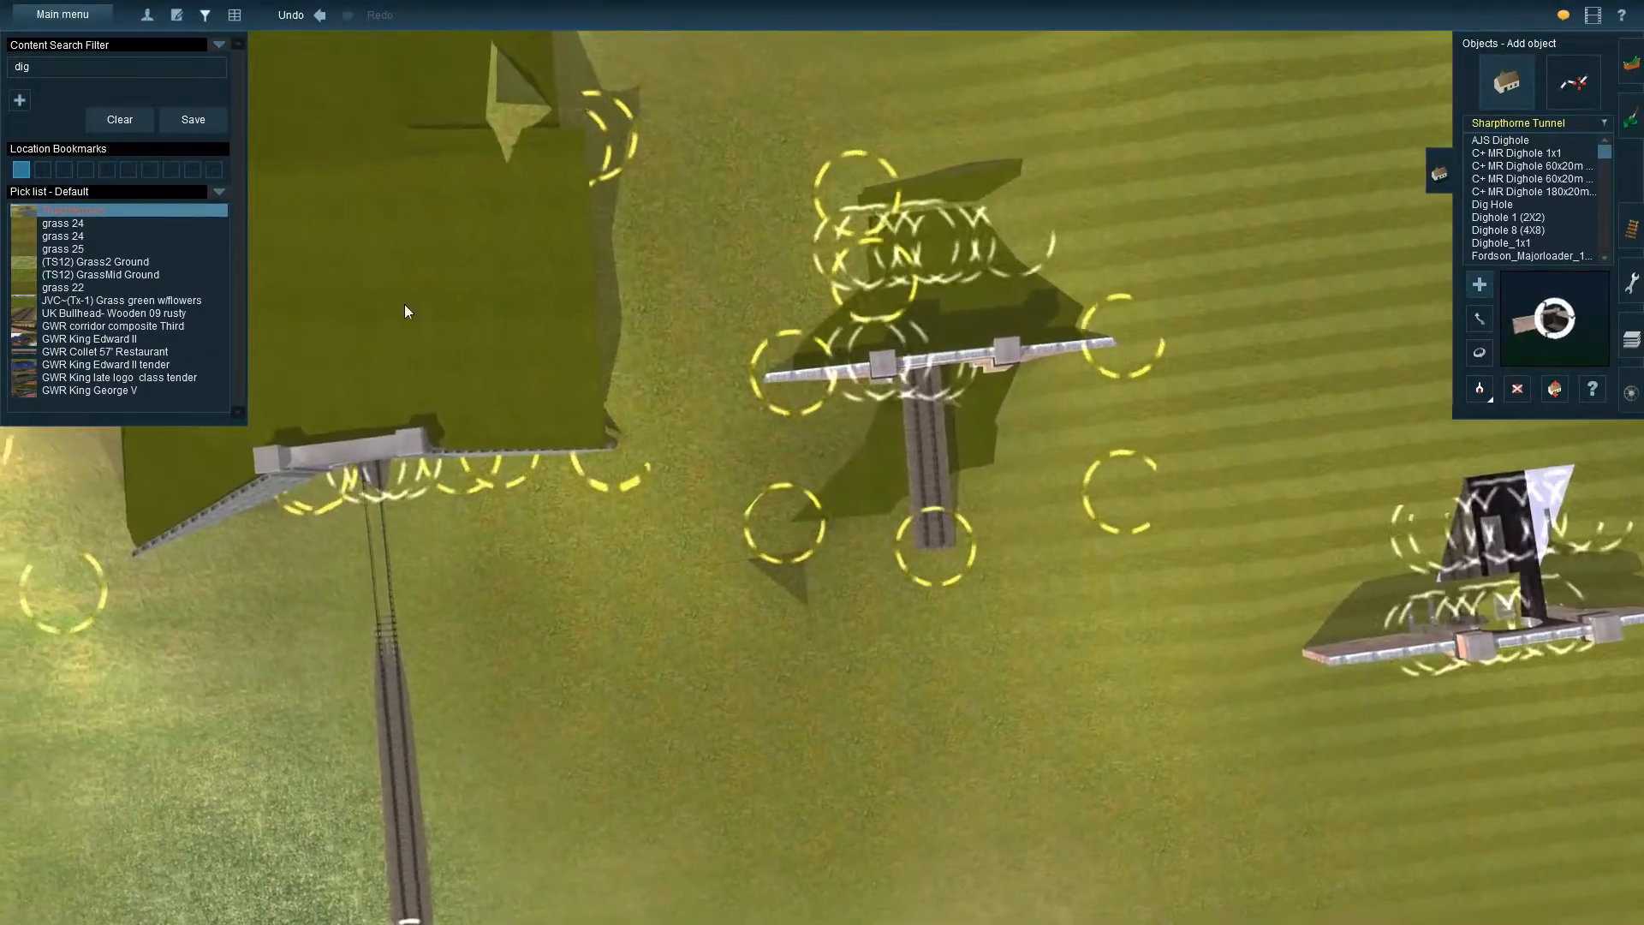
{"action": "right_click", "coordinate": [568, 317]}
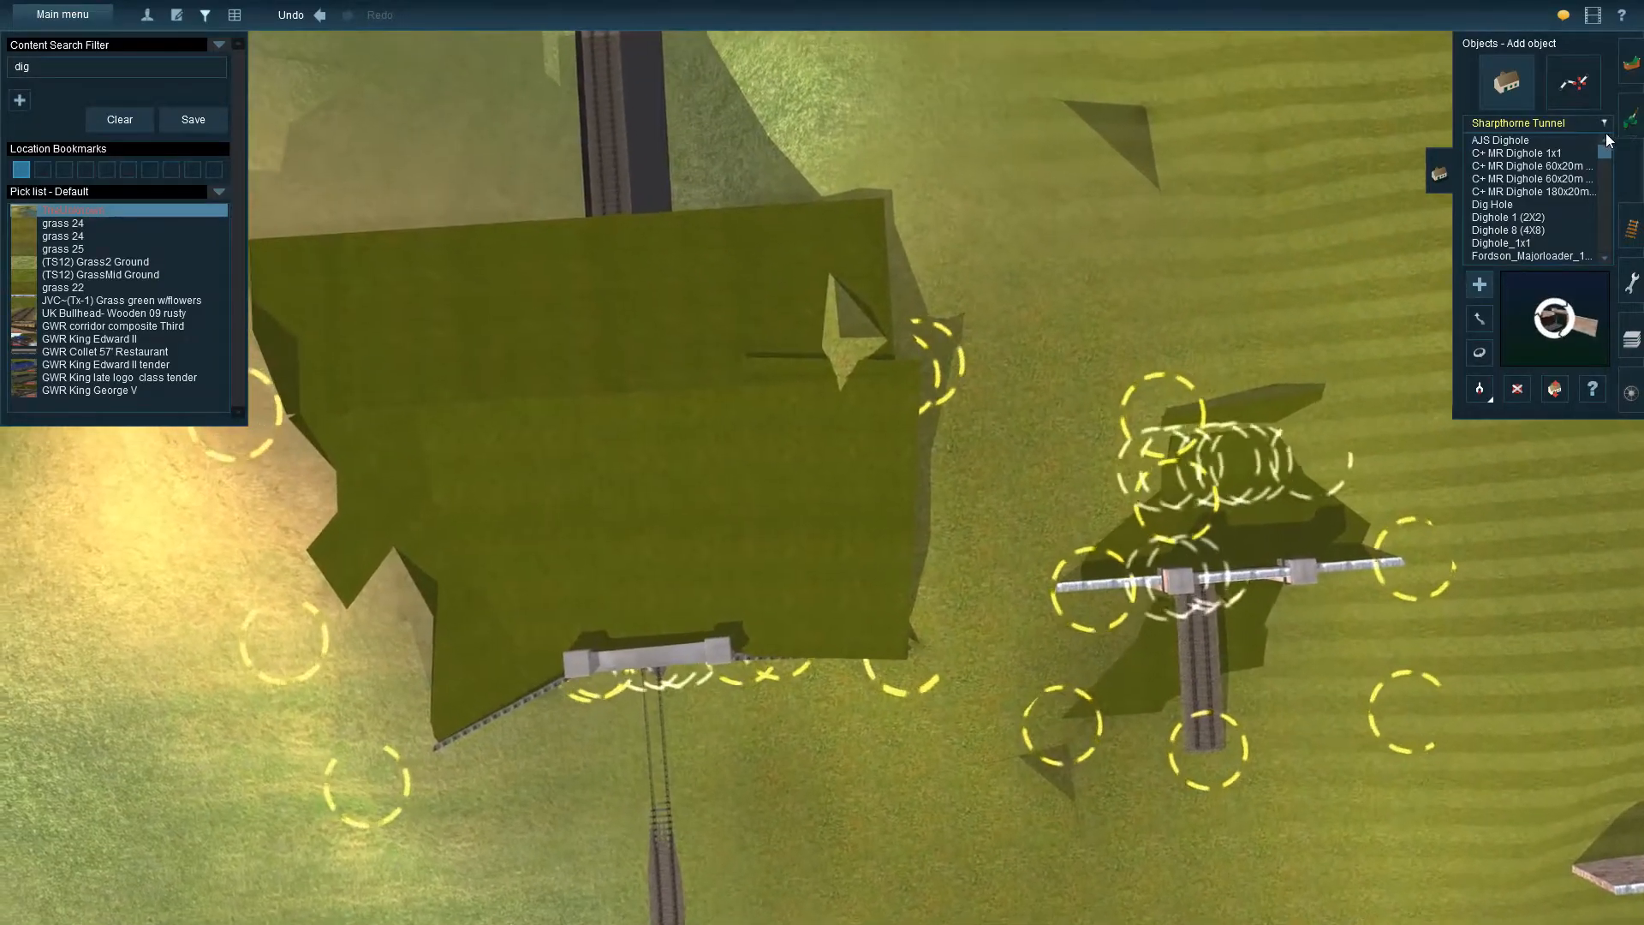
{"action": "left_click", "coordinate": [1631, 119]}
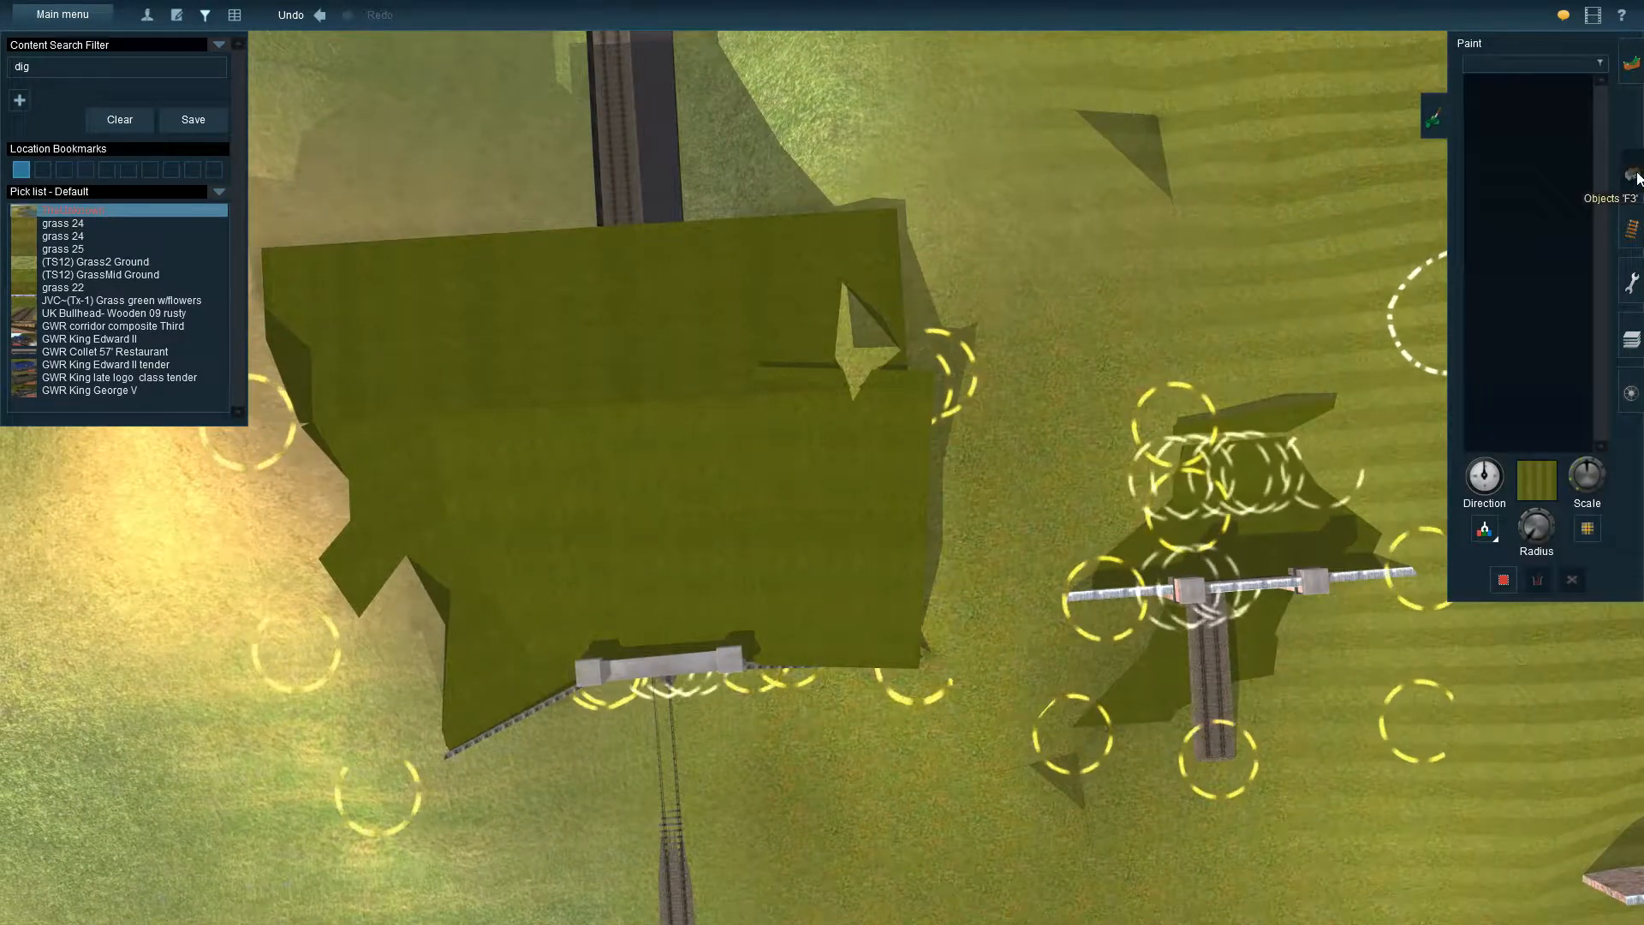
{"action": "left_click", "coordinate": [1630, 175]}
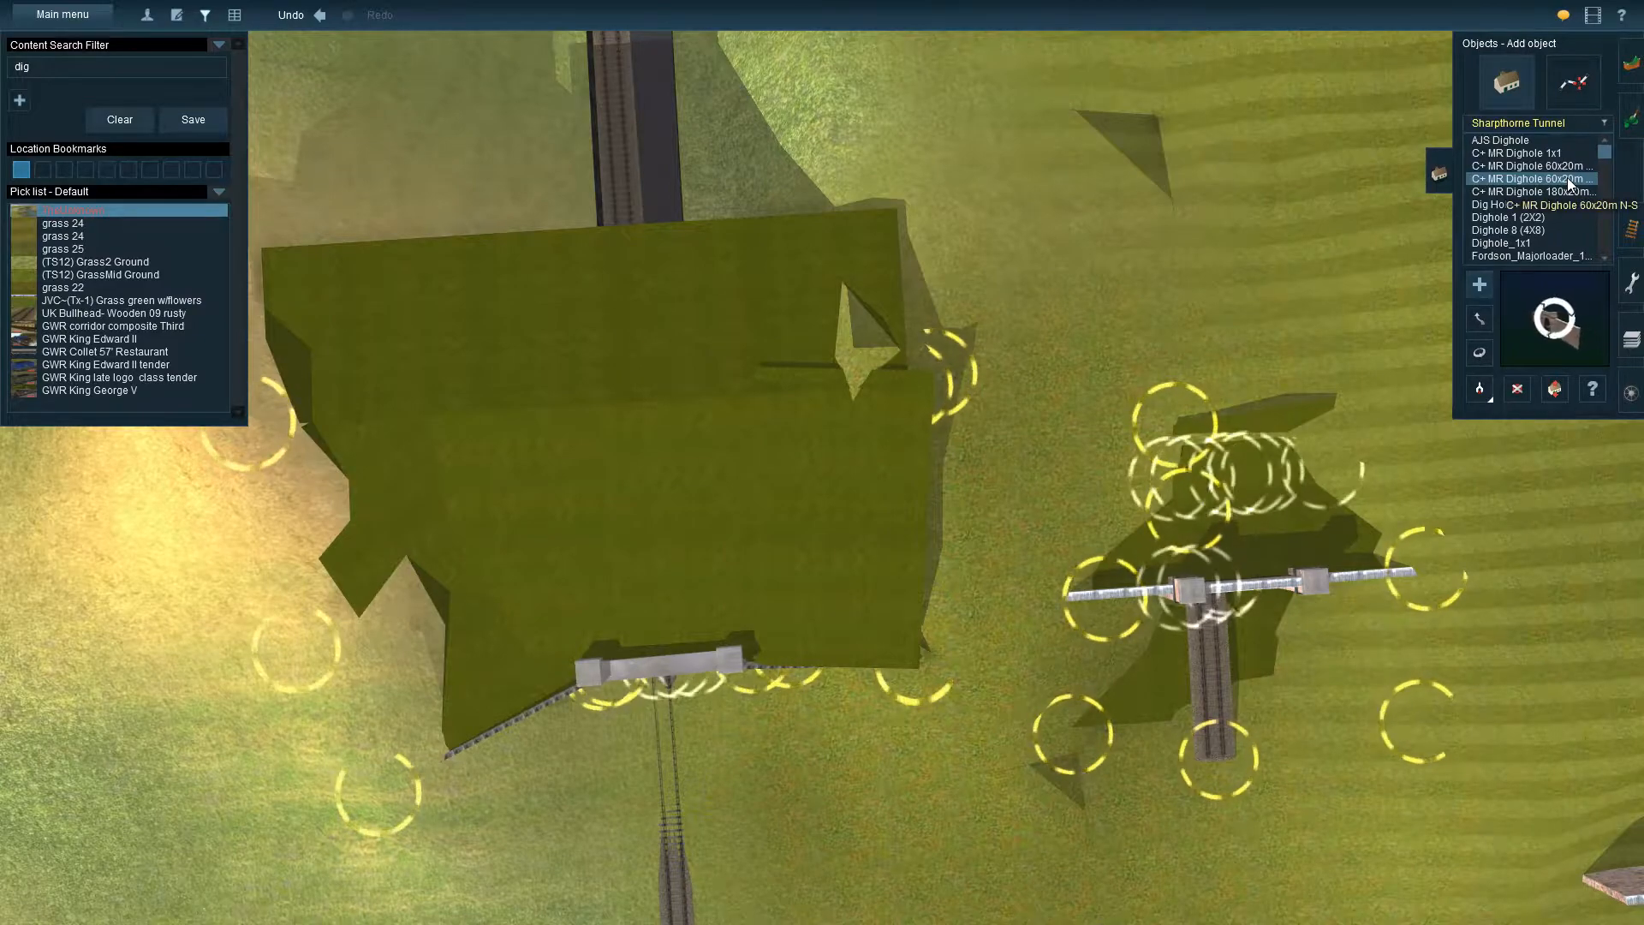
{"action": "left_click", "coordinate": [1479, 319]}
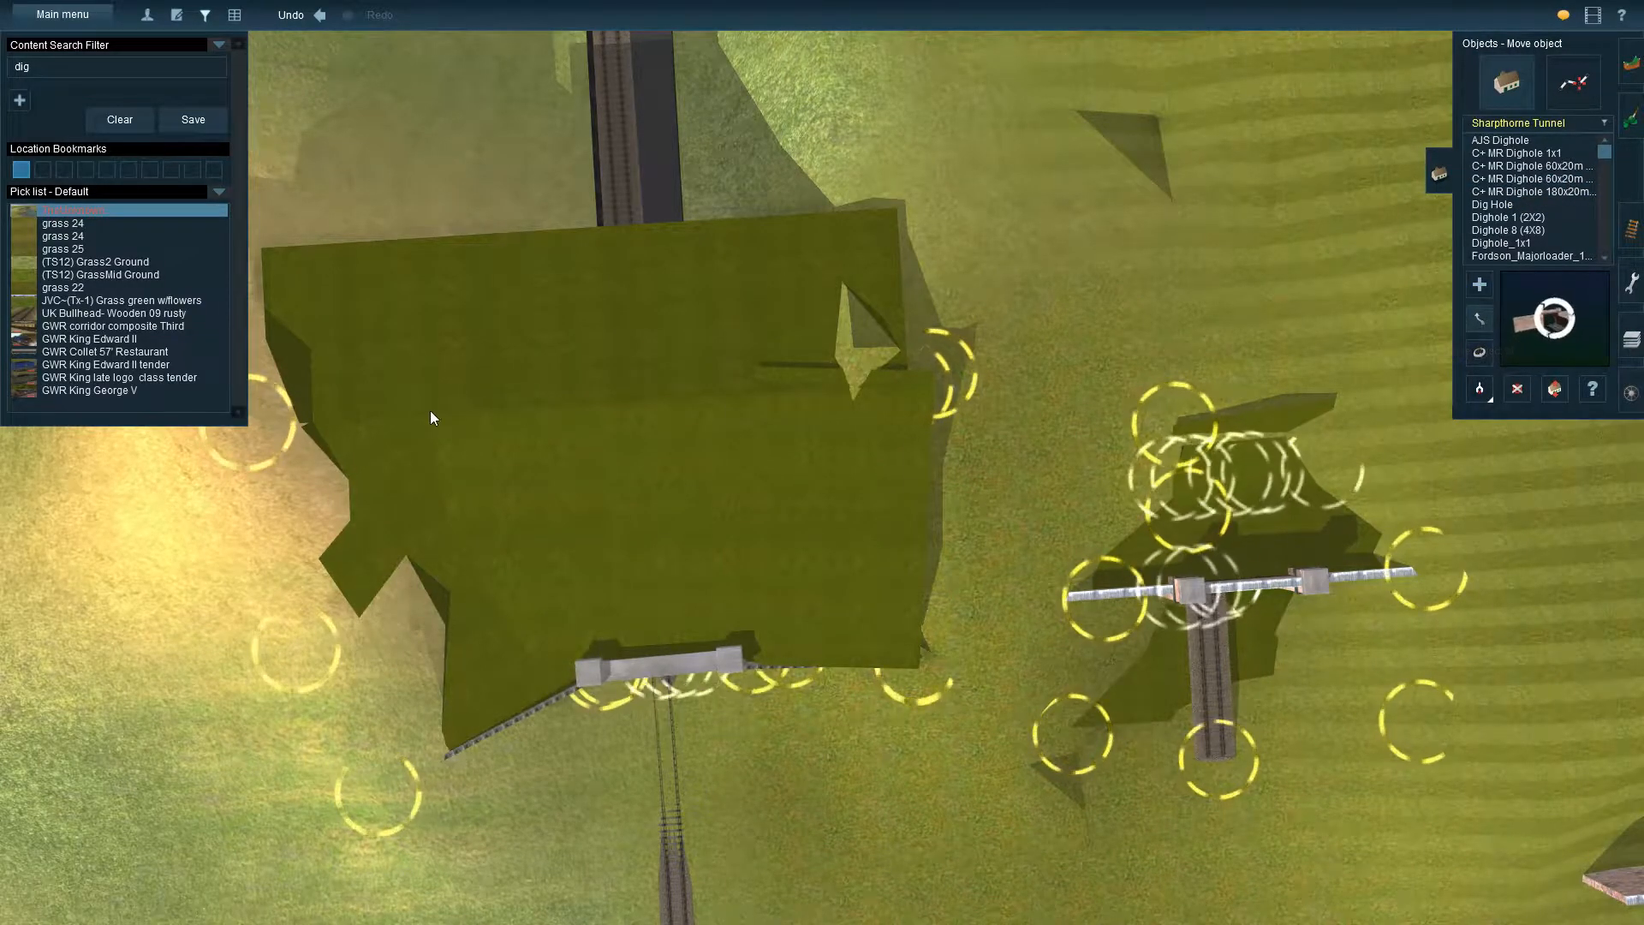
{"action": "left_click", "coordinate": [1479, 390]}
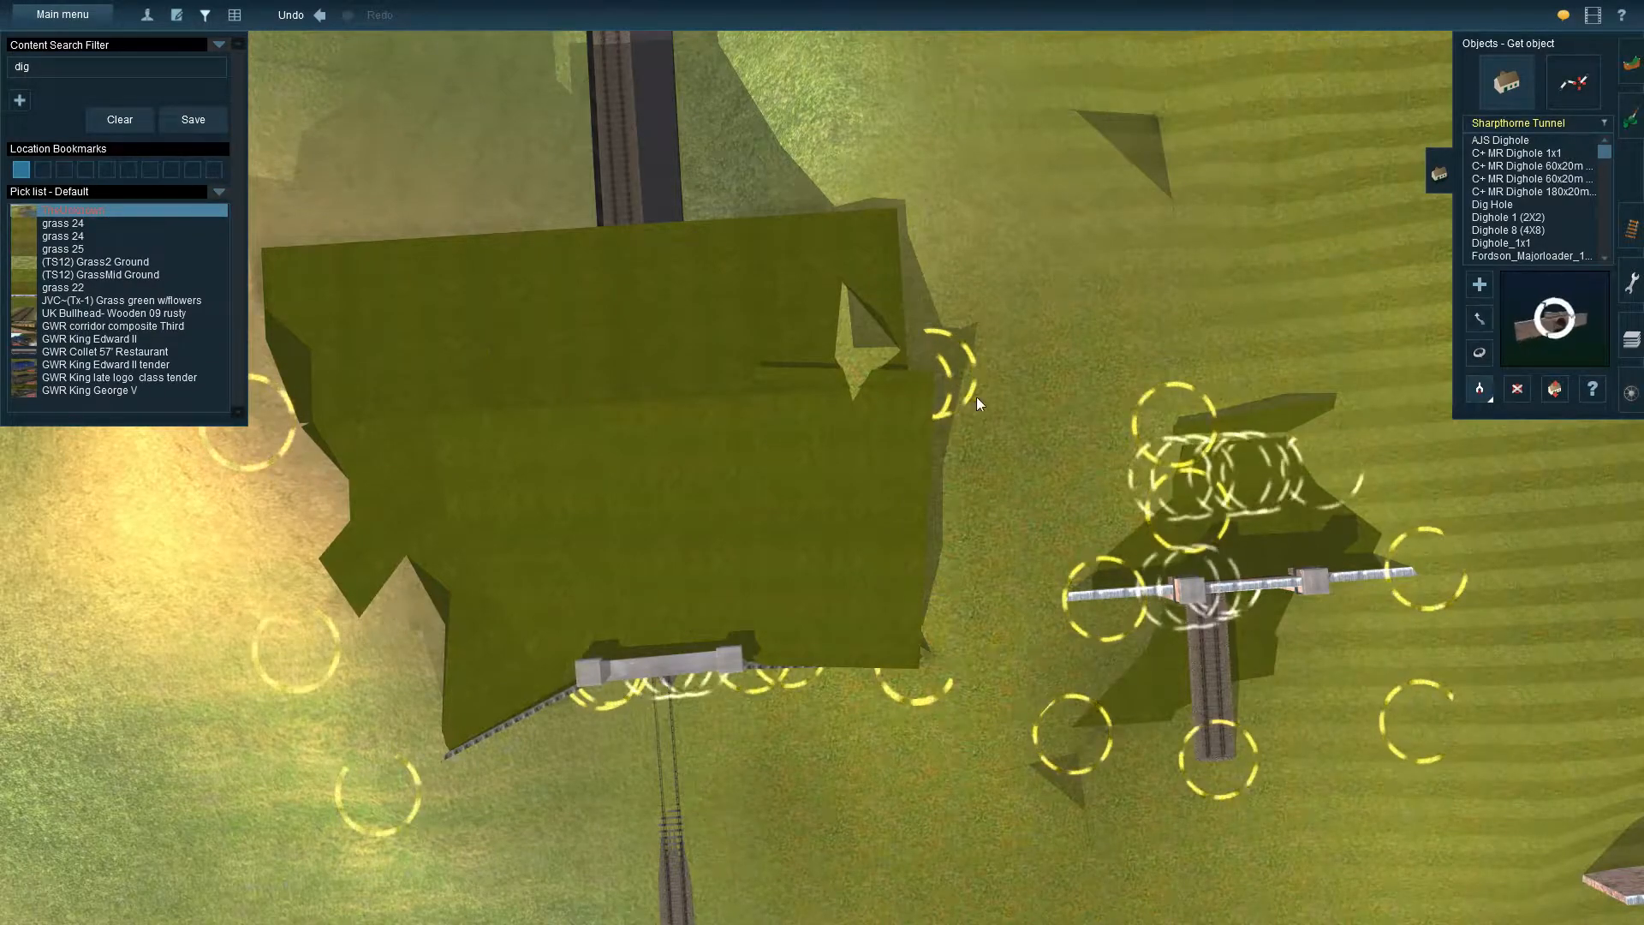
{"action": "left_click", "coordinate": [1573, 85]}
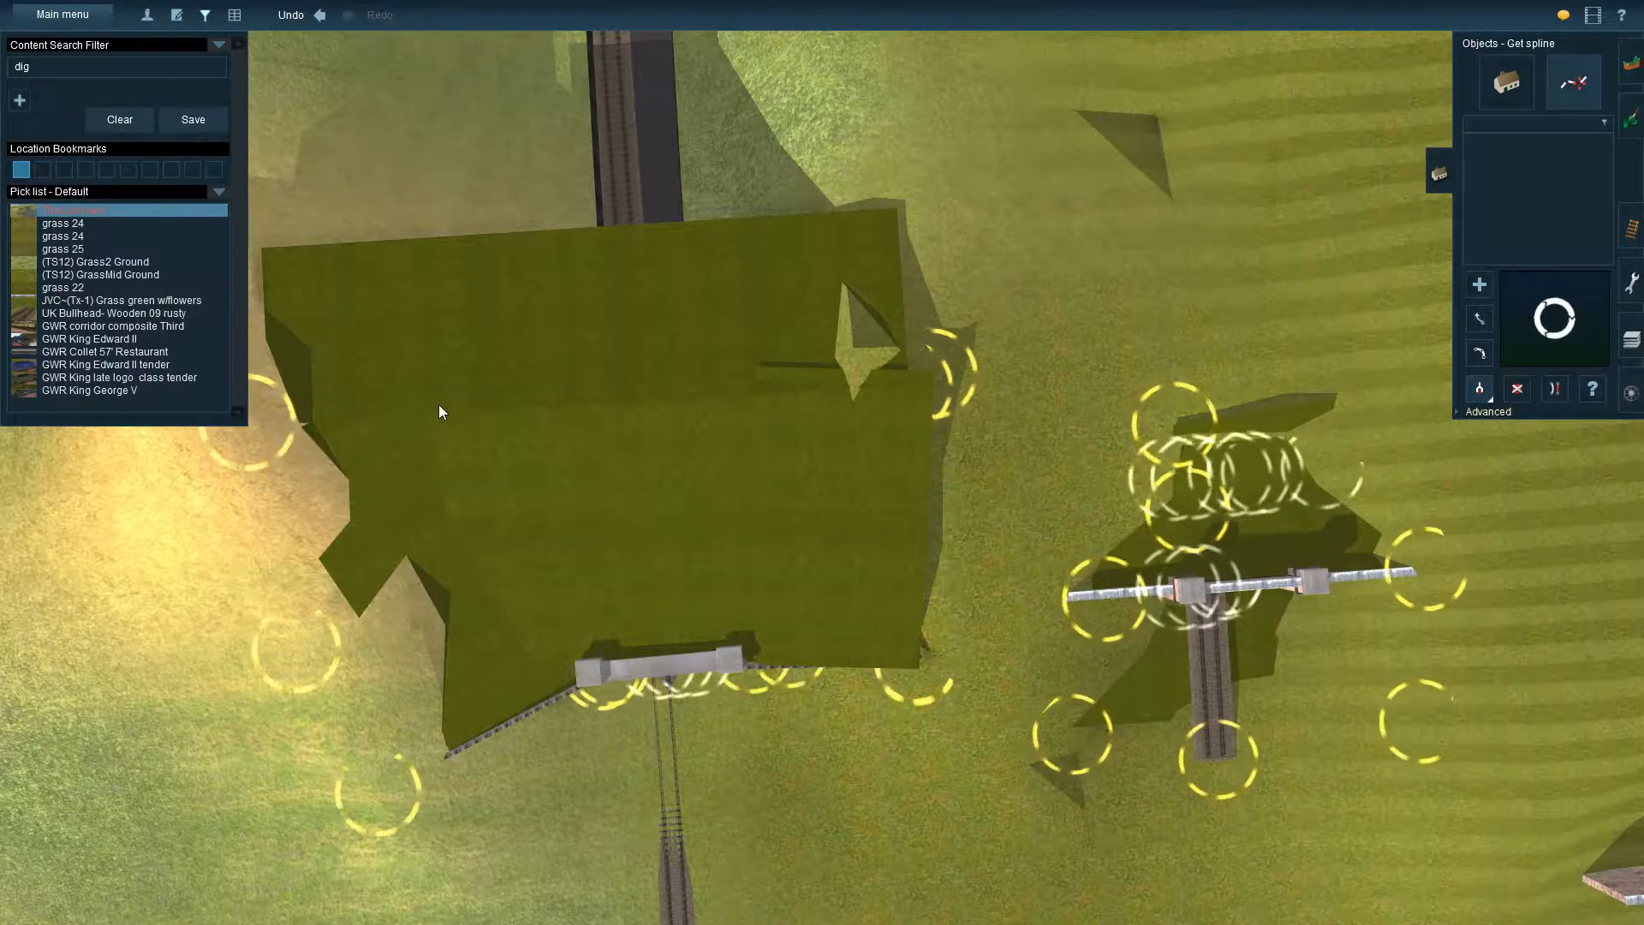
{"action": "left_click", "coordinate": [404, 379]}
Lay a UK Tunnel Grass Spline across the slope behind the new brick portal, spanning beyond both sides of the tunnel
{"action": "right_click", "coordinate": [1300, 501]}
{"action": "right_click", "coordinate": [1107, 543]}
{"action": "key", "text": "Right"}
{"action": "key", "text": "Down"}
{"action": "right_click", "coordinate": [748, 548]}
{"action": "key", "text": "Left"}
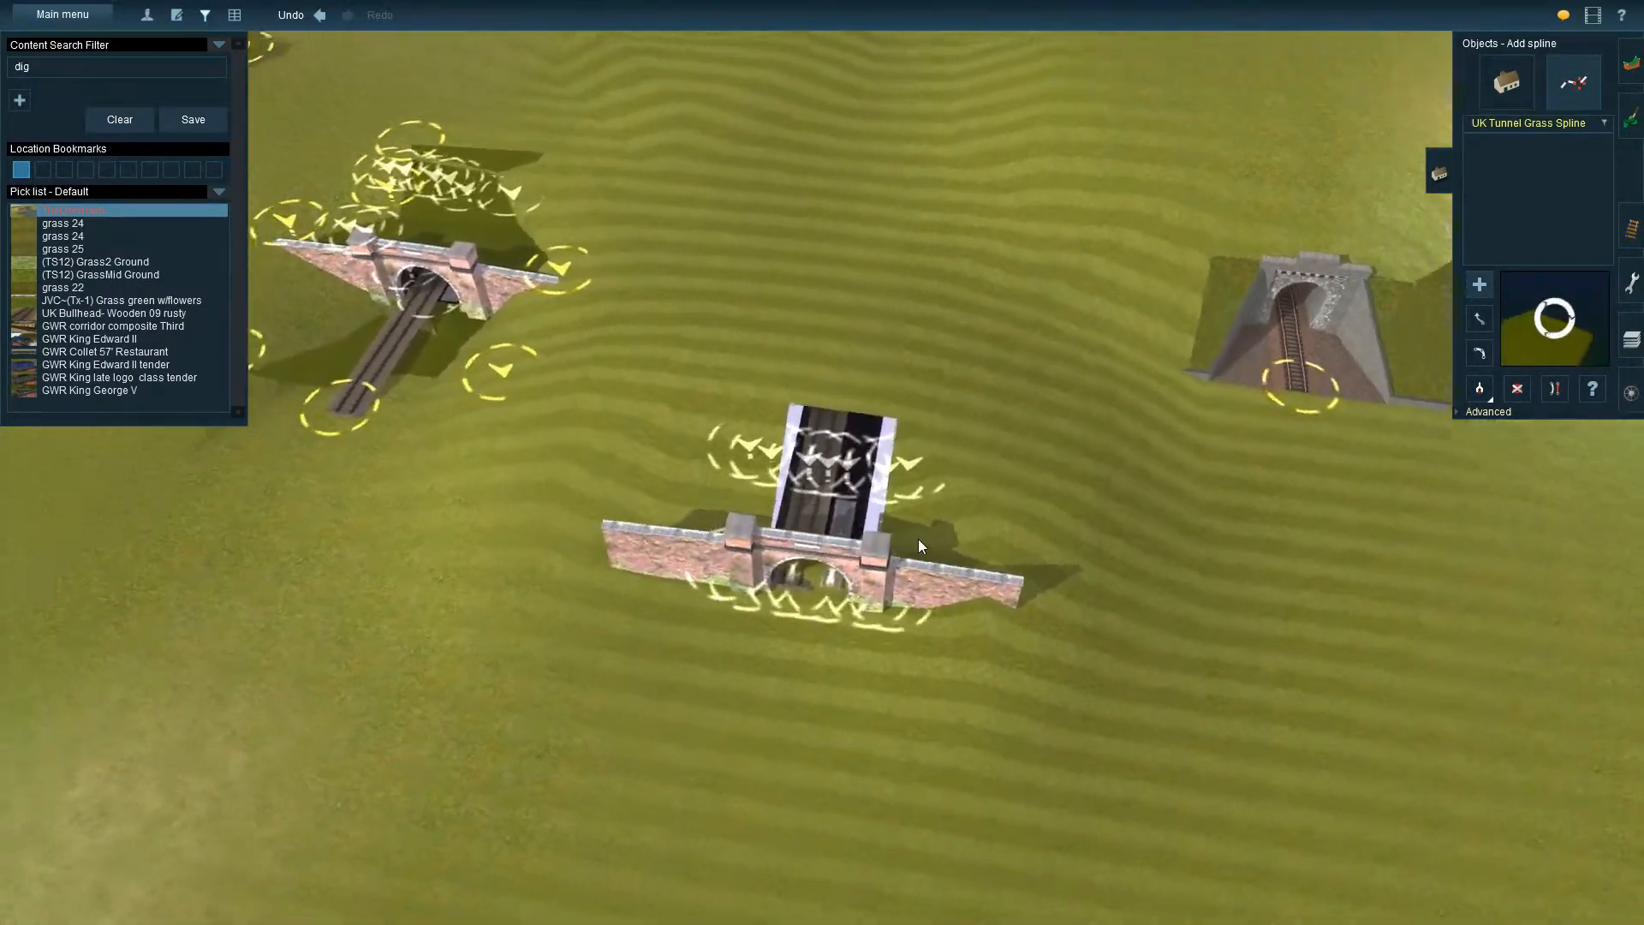
{"action": "key", "text": "Up"}
{"action": "left_click", "coordinate": [930, 275]}
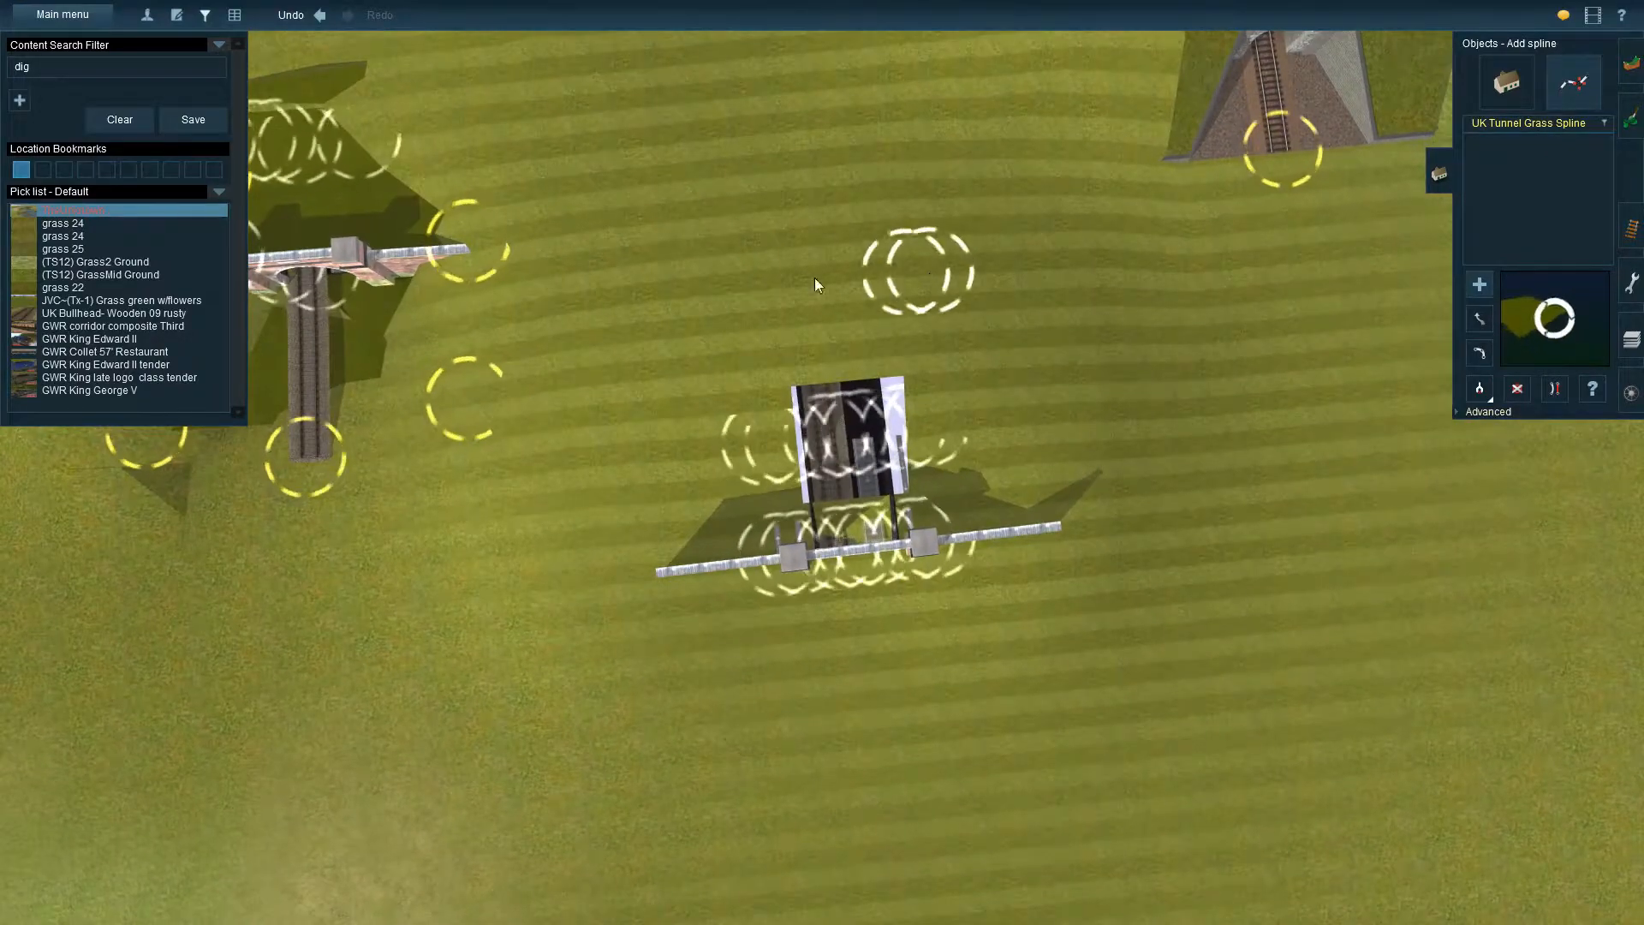
{"action": "left_click", "coordinate": [670, 302]}
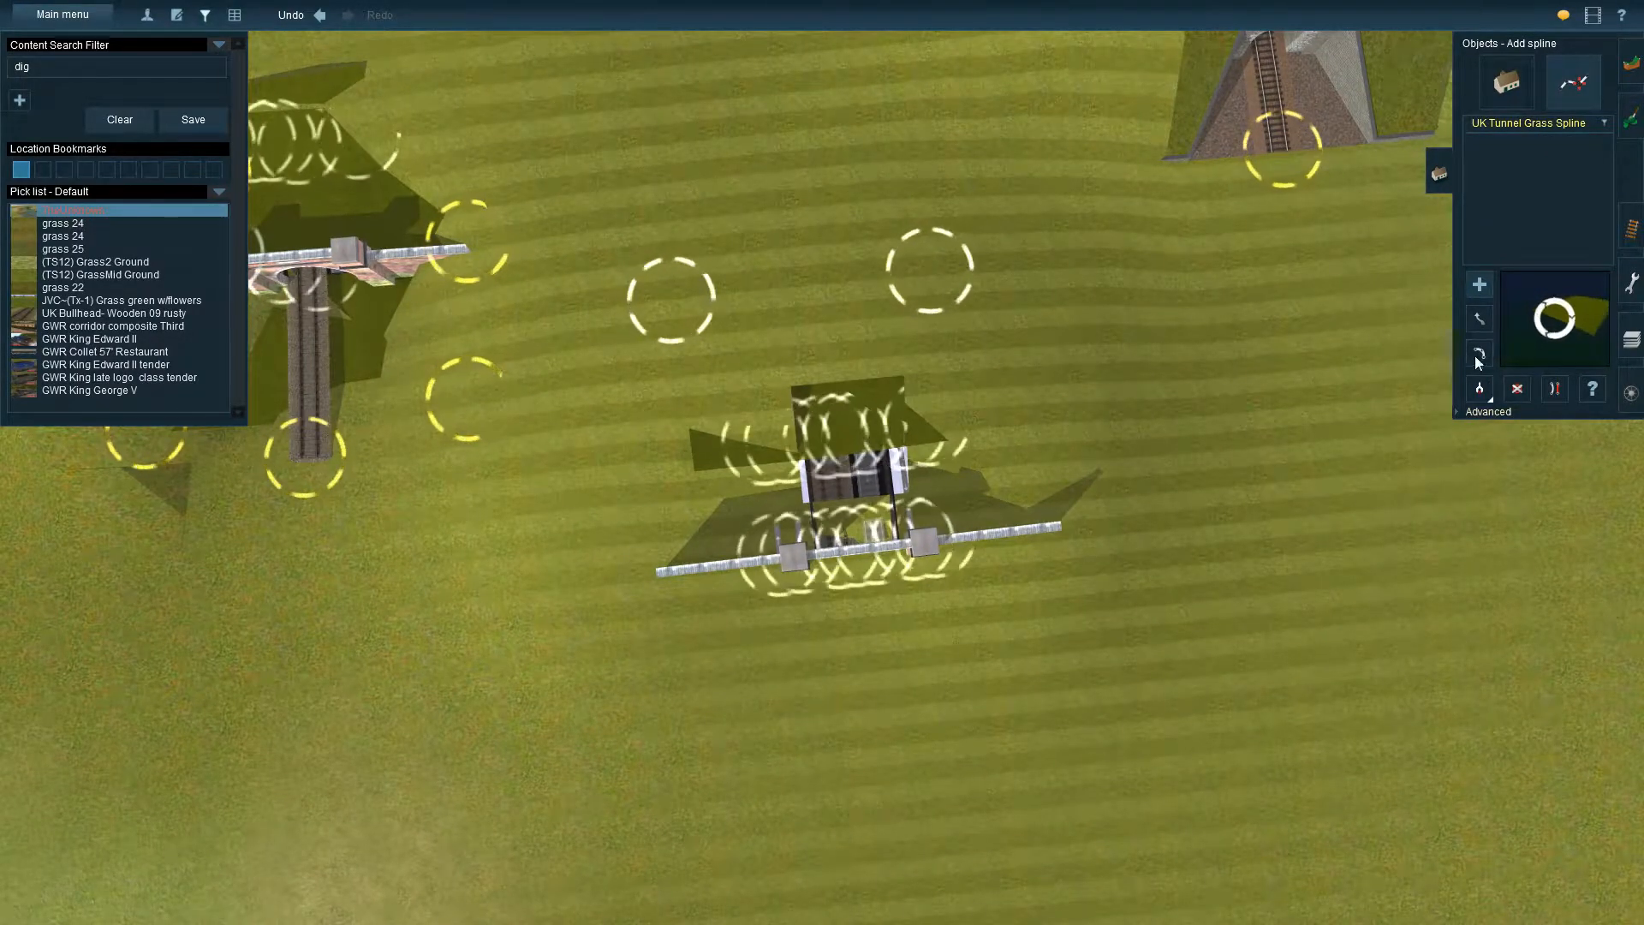
Raise the new grass spline above the terrain by adjusting the height of one end vertex
{"action": "left_click", "coordinate": [1463, 414]}
{"action": "left_click", "coordinate": [1480, 439]}
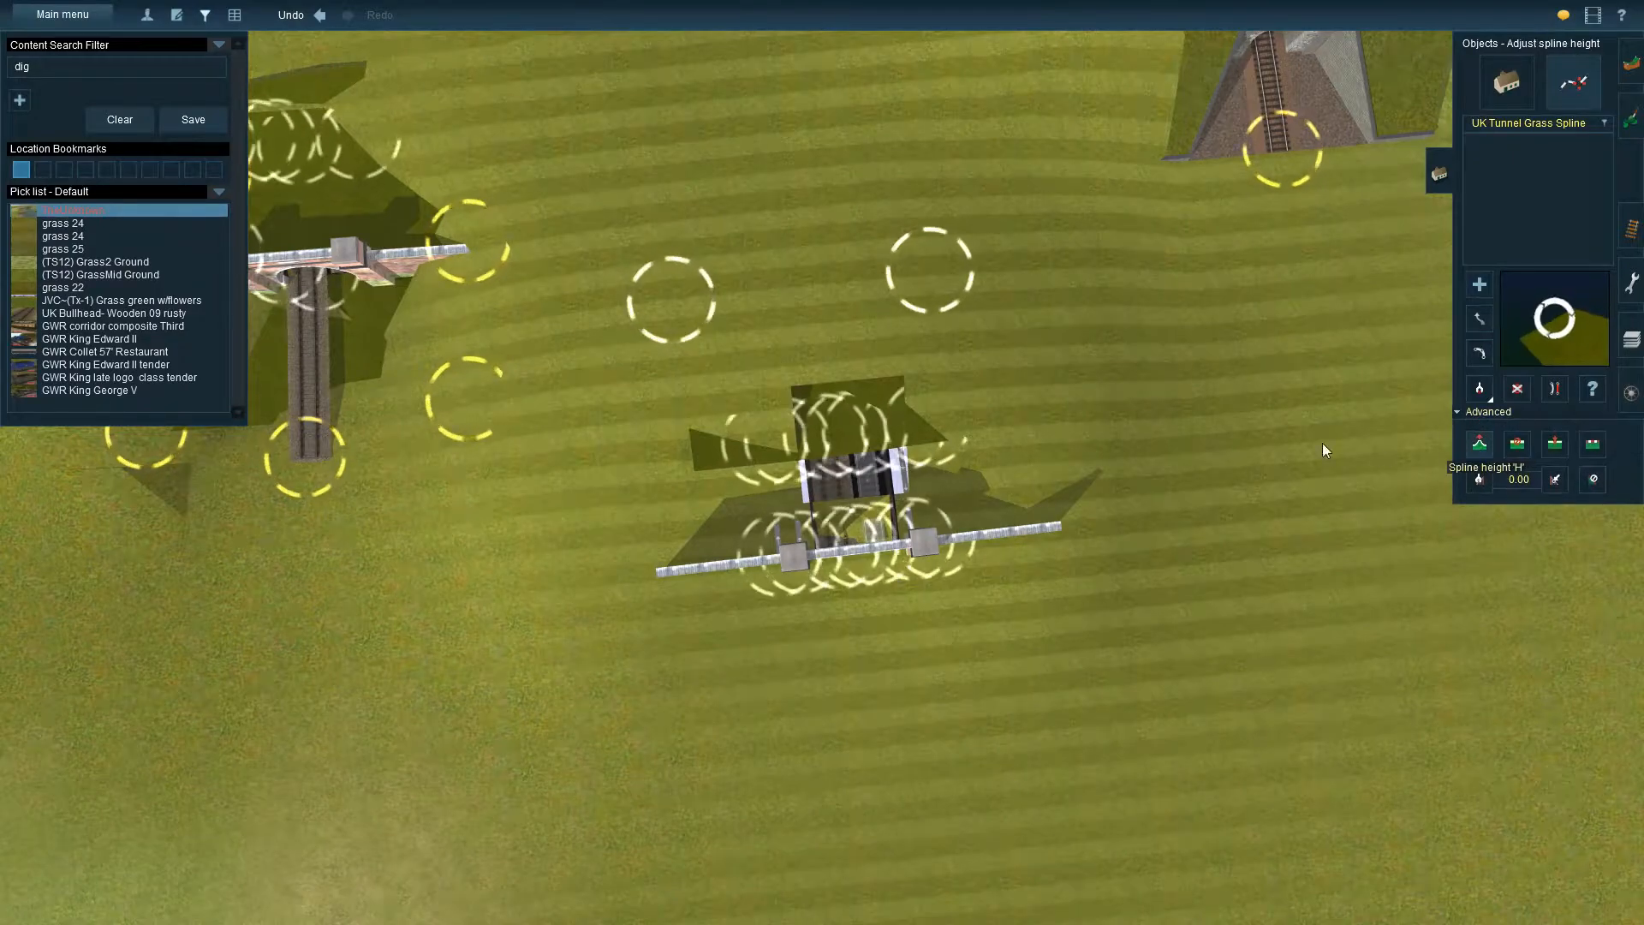
{"action": "left_click_drag", "start_coordinate": [661, 286], "coordinate": [654, 256]}
Move both ends of the grass spline outward and toward the brick portal so it lines up with the back of the wall
{"action": "left_click", "coordinate": [1480, 319]}
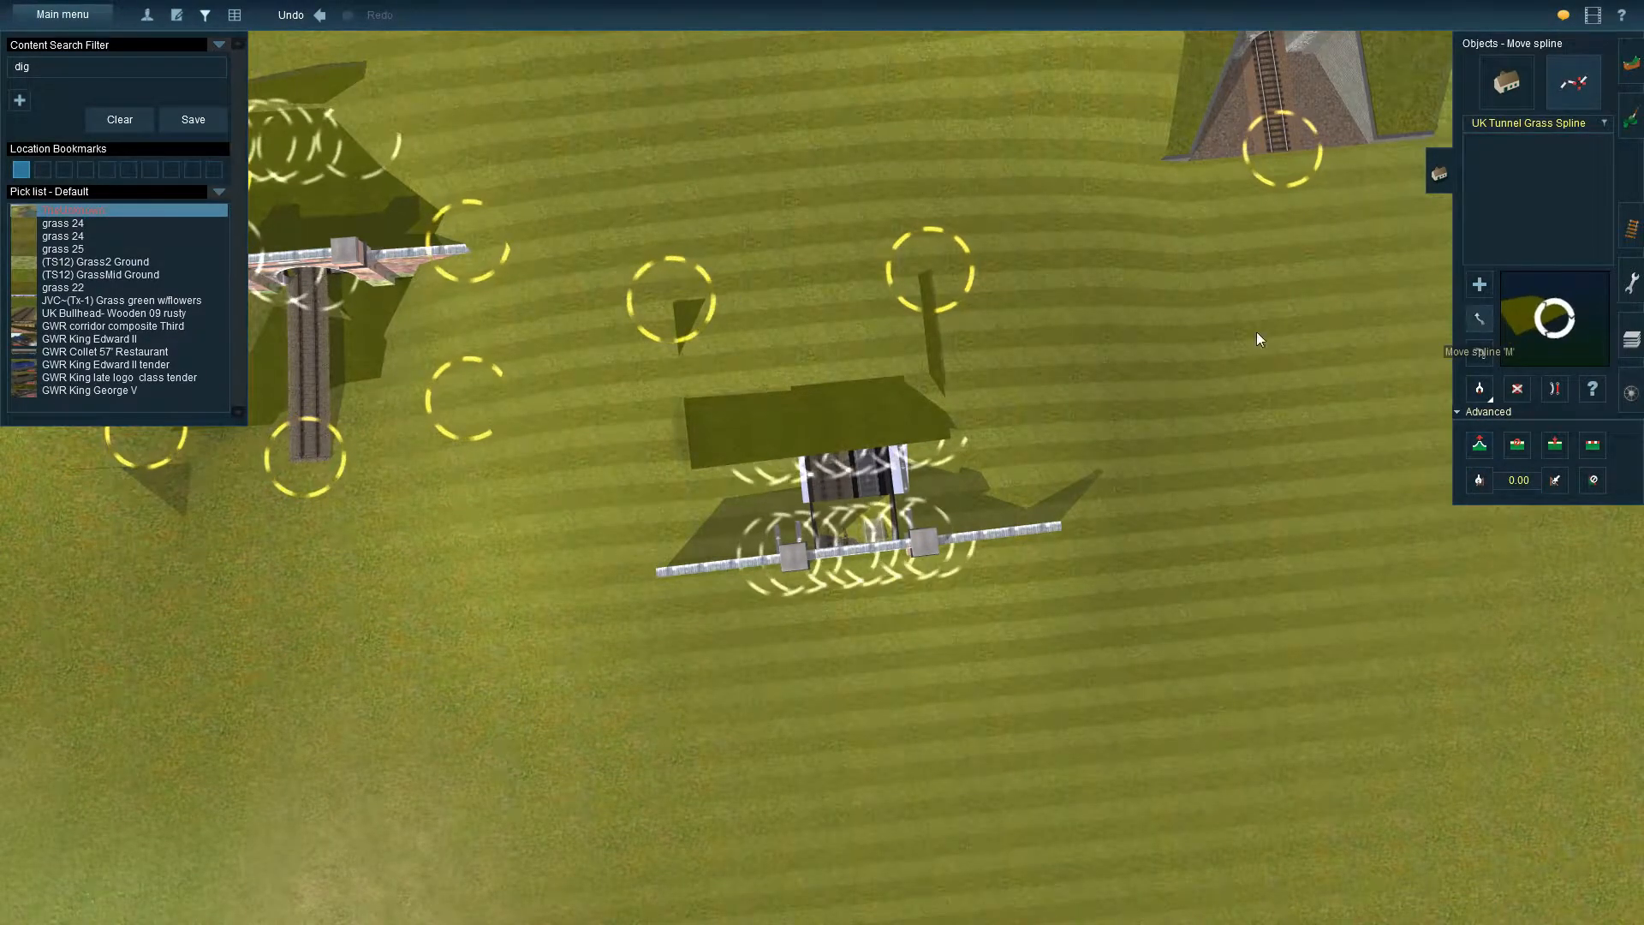
{"action": "left_click_drag", "start_coordinate": [938, 281], "coordinate": [1062, 367]}
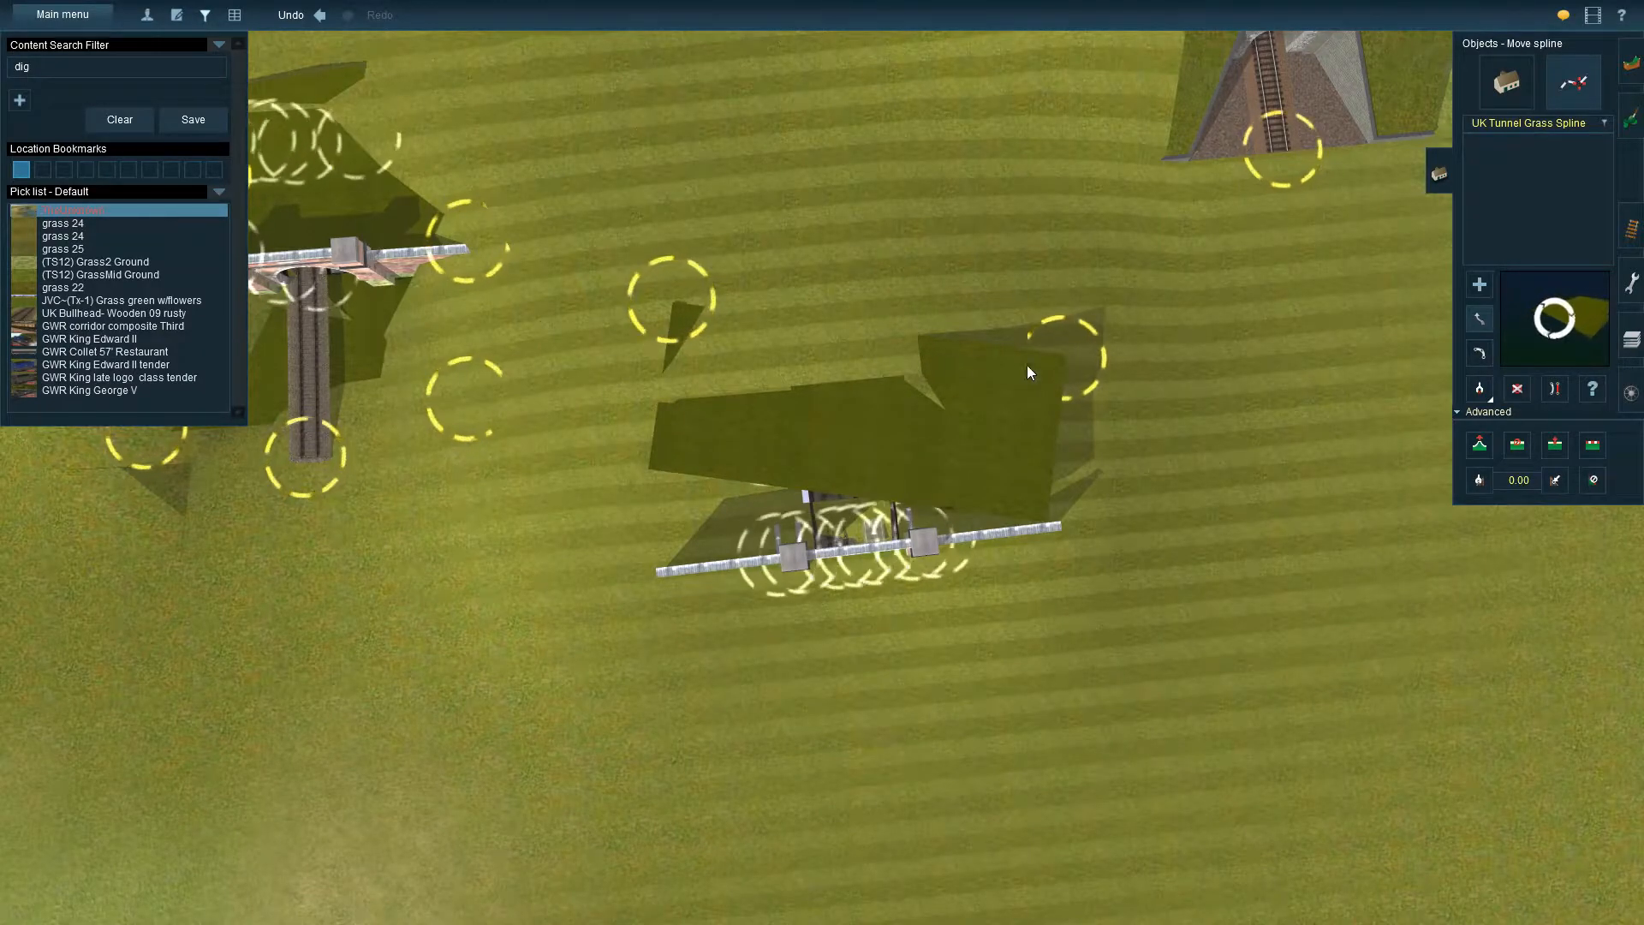
{"action": "left_click_drag", "start_coordinate": [665, 313], "coordinate": [621, 401]}
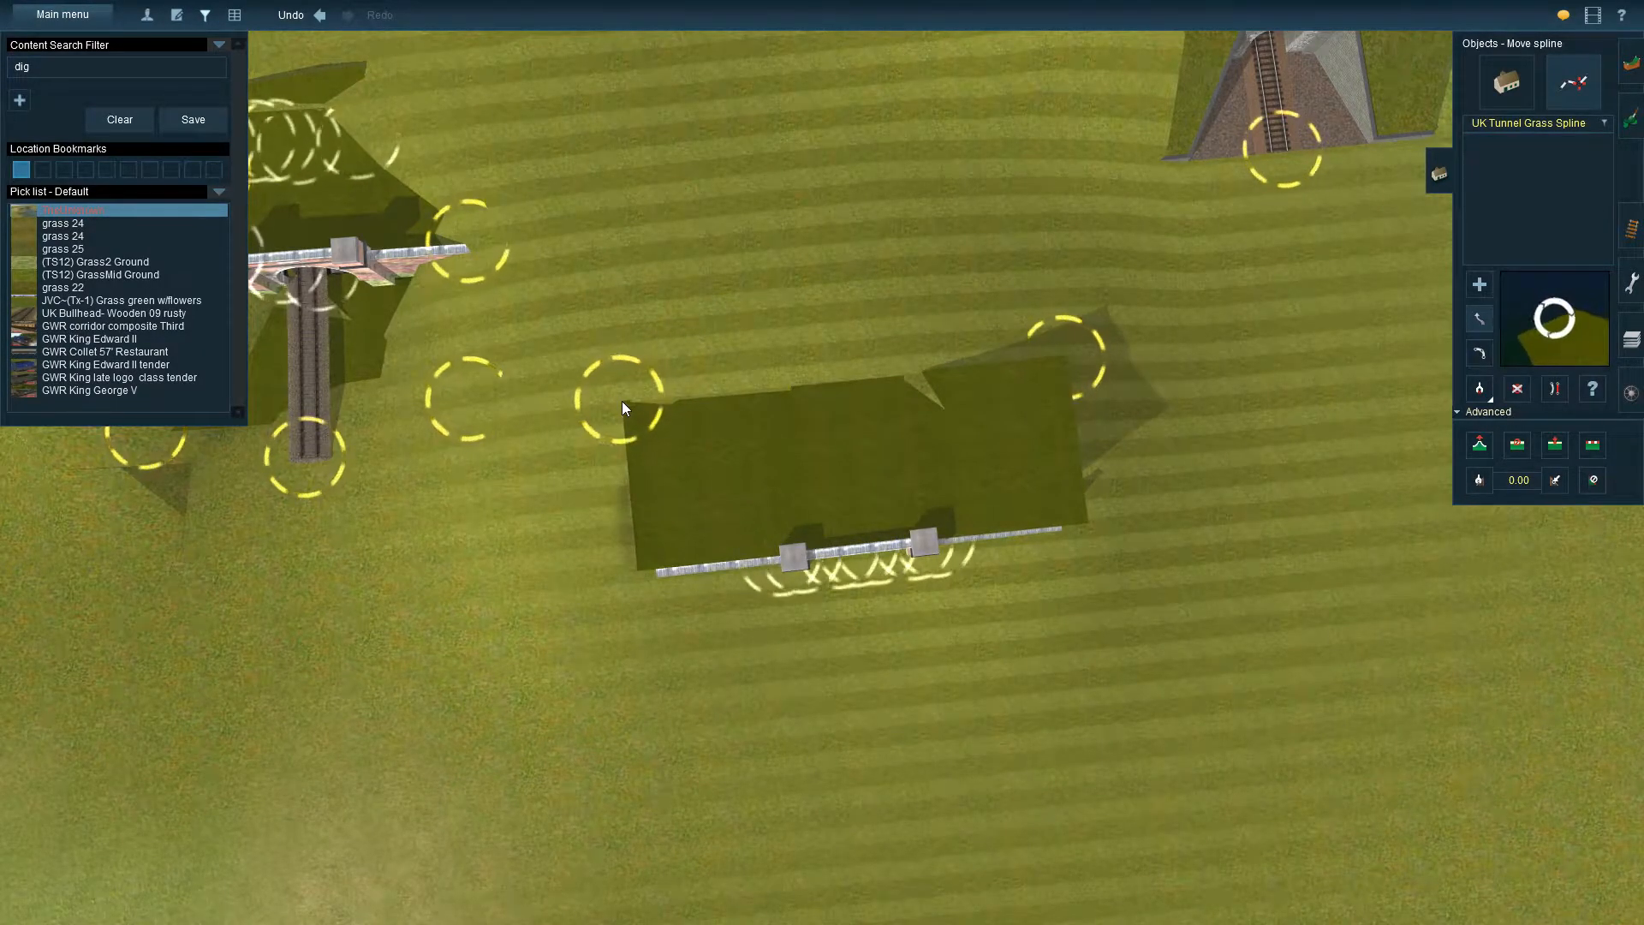
{"action": "left_click_drag", "start_coordinate": [1058, 356], "coordinate": [1053, 355]}
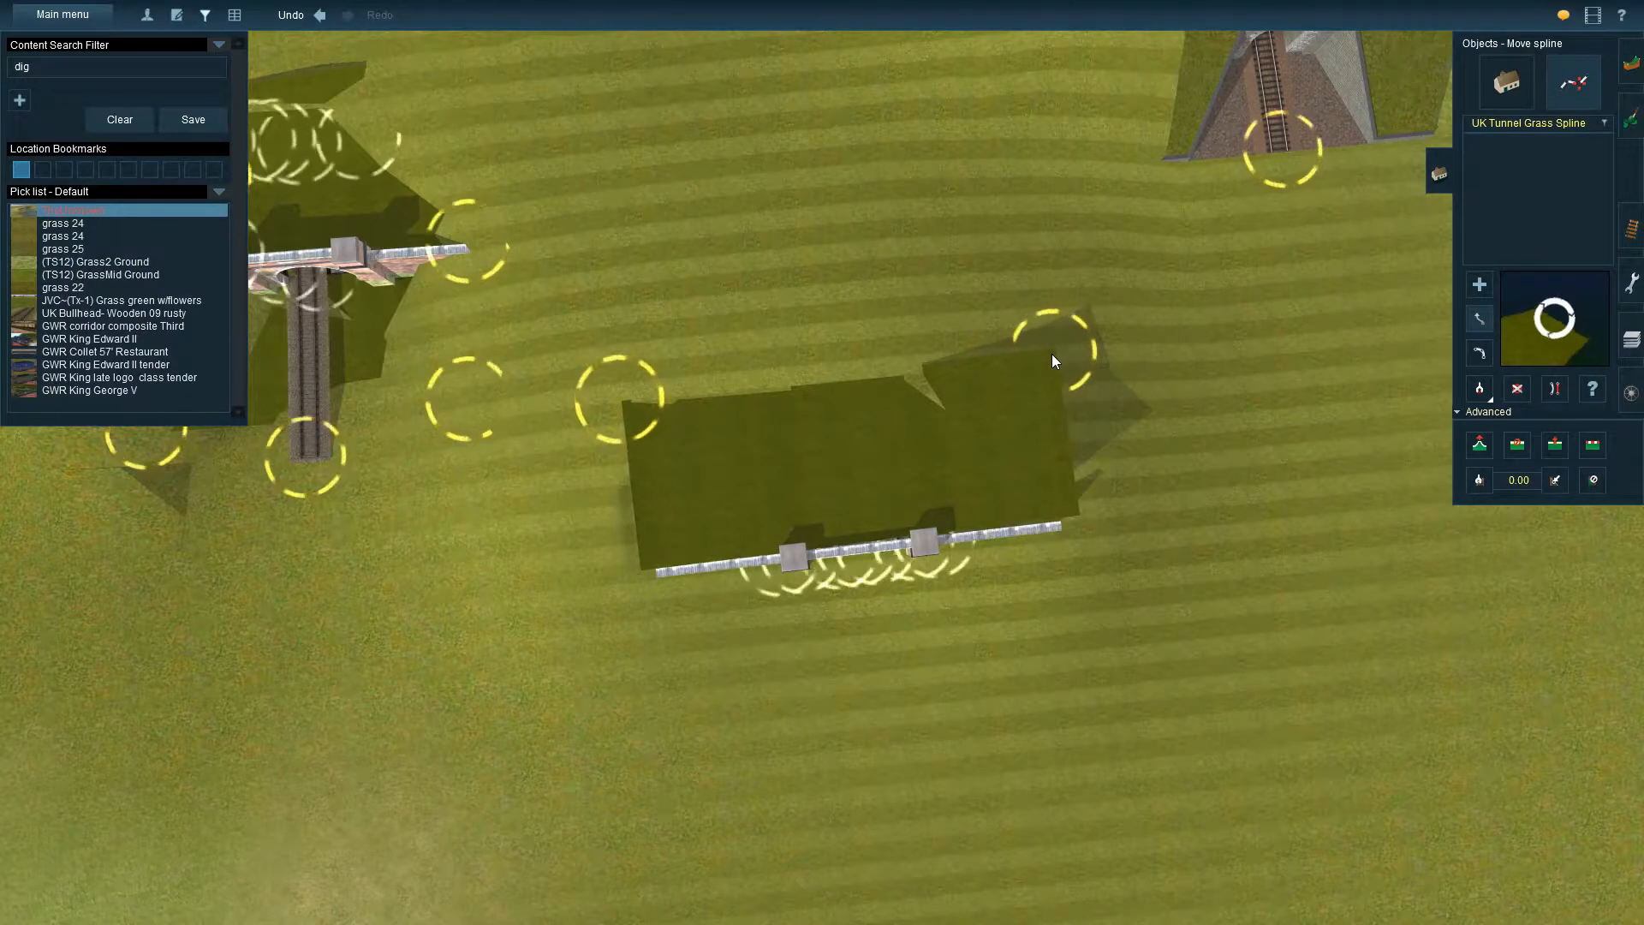
{"action": "key", "text": "Down"}
{"action": "key", "text": "Up"}
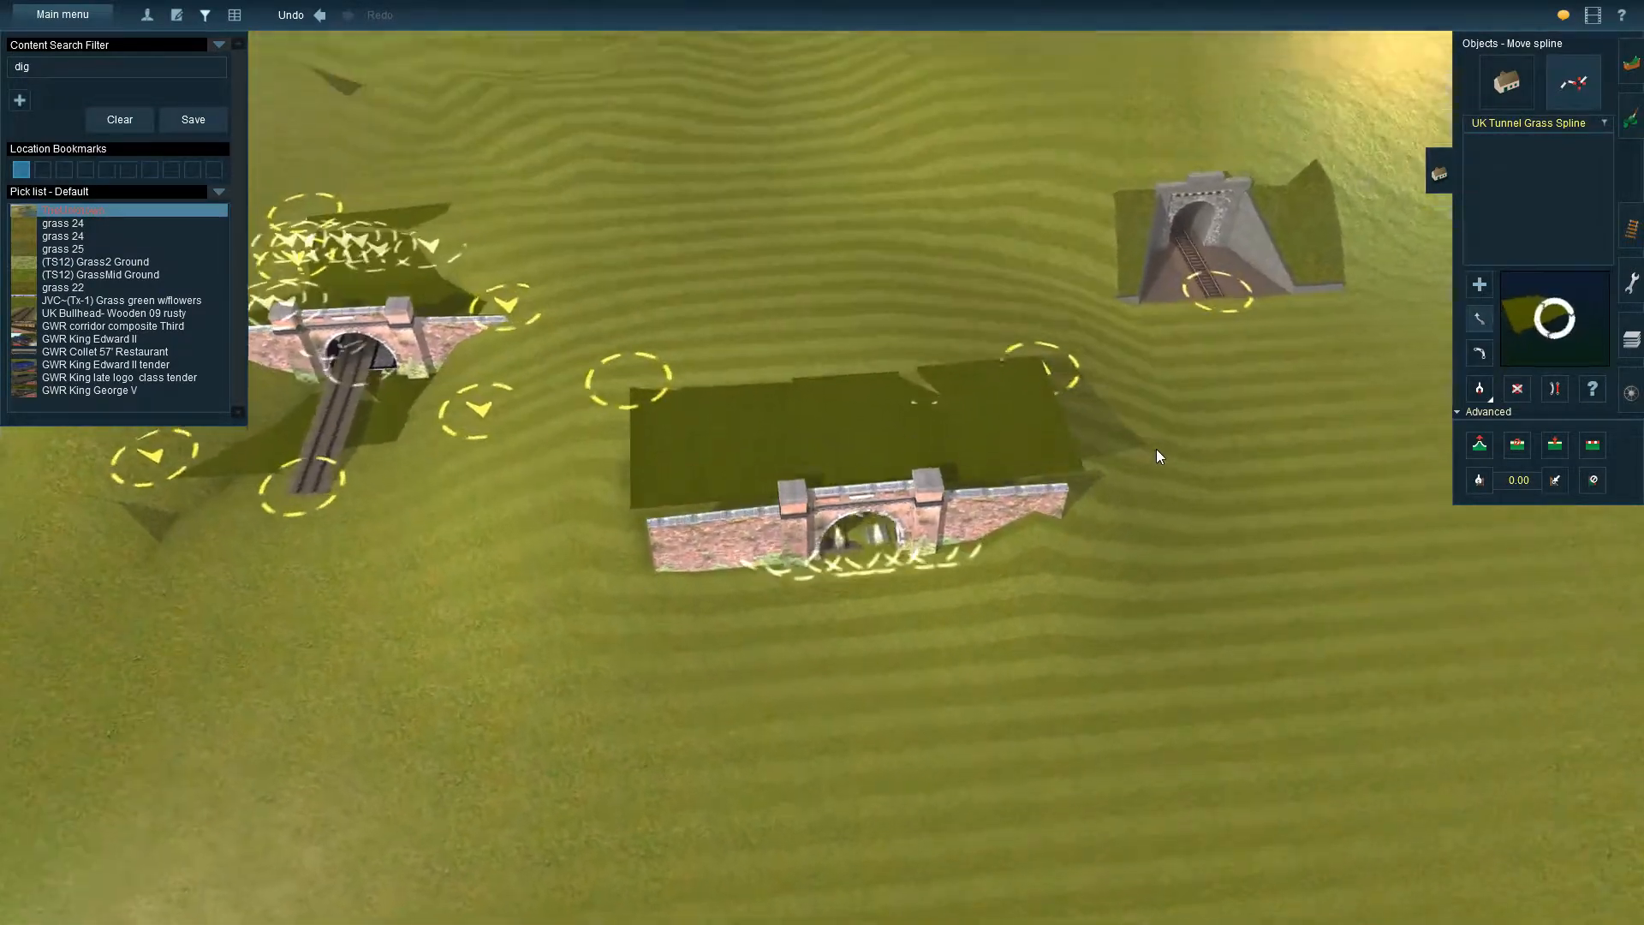
Adjust the vertex heights of the grass spline's two ends, bringing one to about 7.27 m
{"action": "left_click", "coordinate": [1480, 443]}
{"action": "left_click_drag", "start_coordinate": [1082, 352], "coordinate": [1027, 608]}
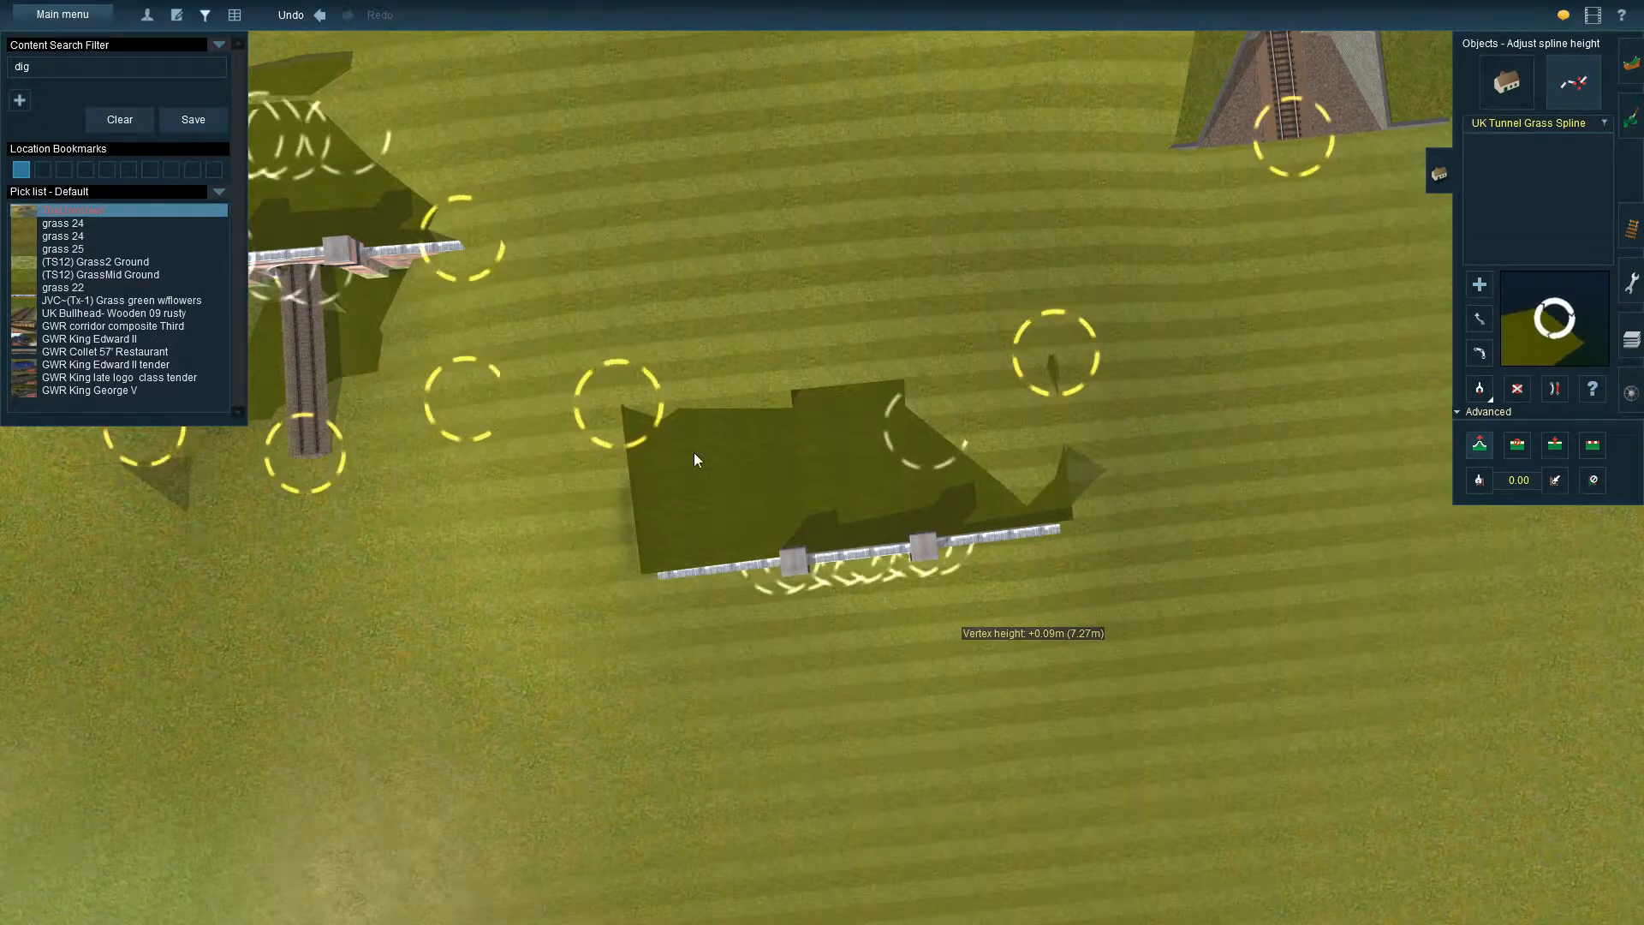
{"action": "left_click_drag", "start_coordinate": [615, 459], "coordinate": [573, 579]}
{"action": "right_click_drag", "start_coordinate": [702, 574], "coordinate": [990, 353]}
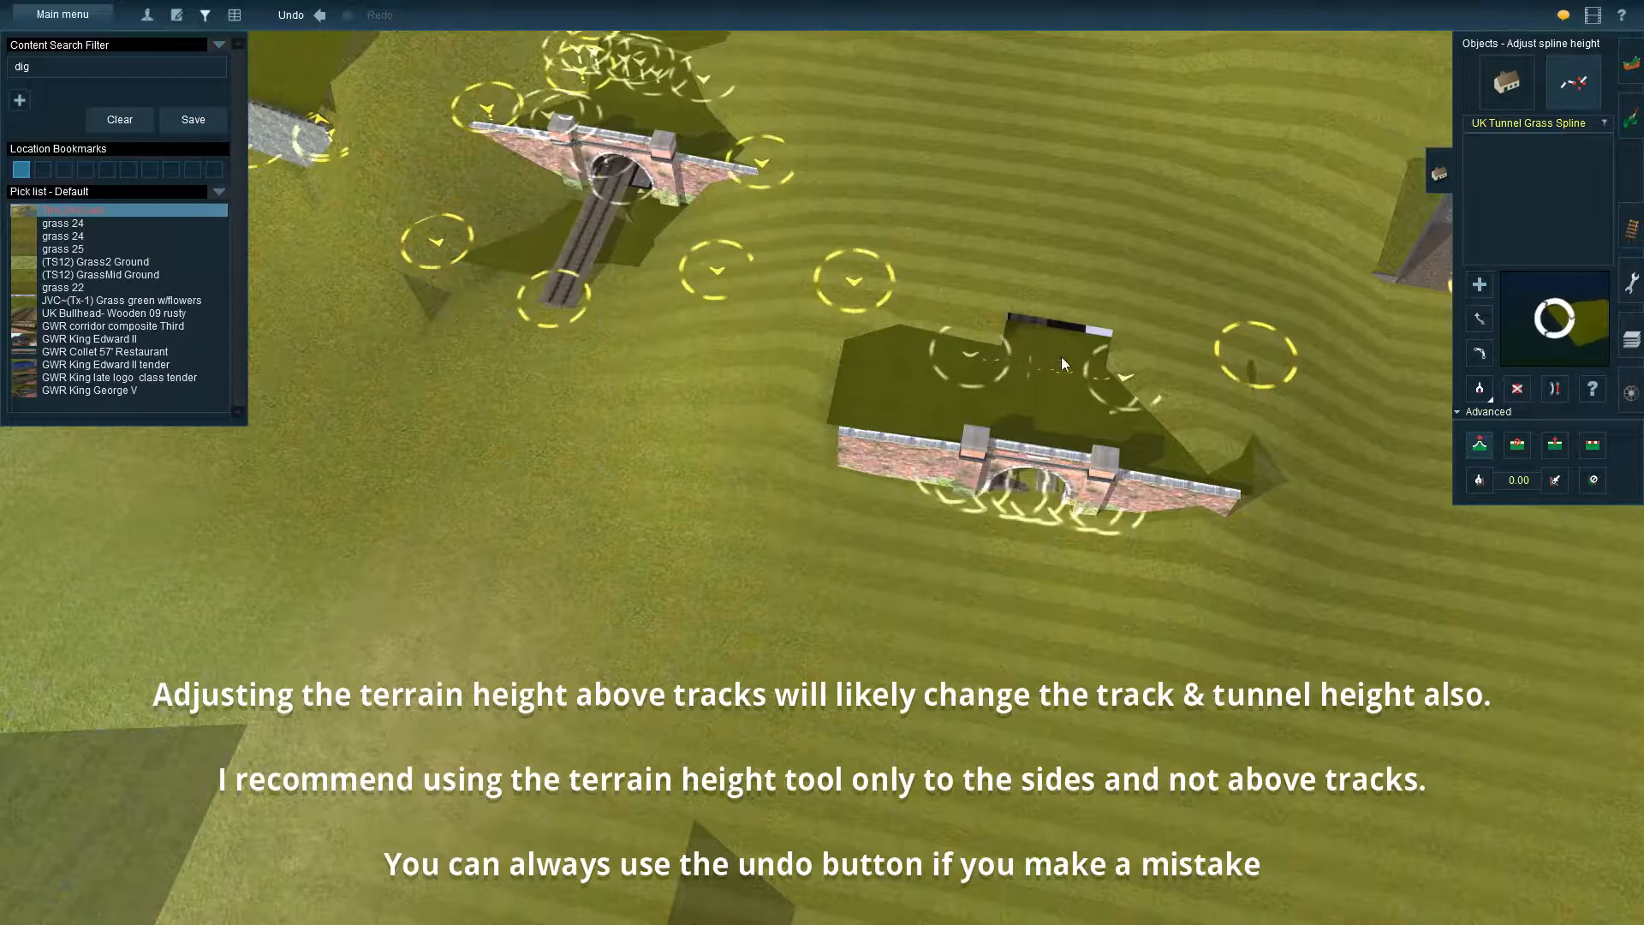
{"action": "right_click_drag", "start_coordinate": [1170, 406], "coordinate": [728, 411]}
{"action": "left_click_drag", "start_coordinate": [932, 516], "coordinate": [1041, 470]}
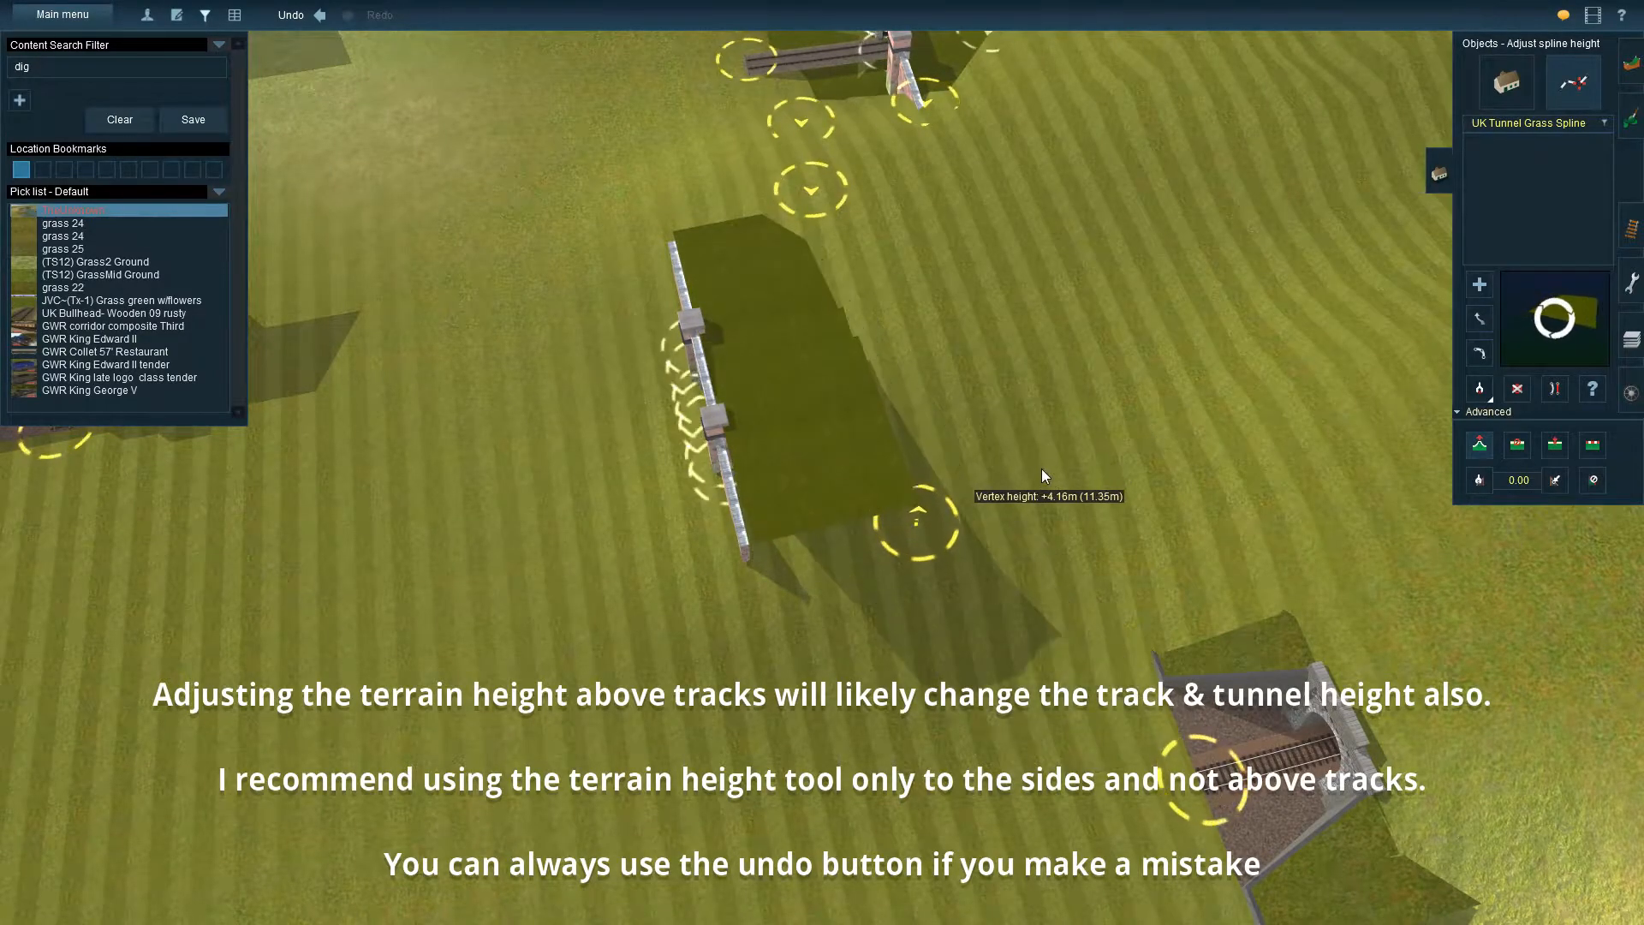
Move the grass spline's ends in and turn the strip so it runs back from the portal arch over the dighole
{"action": "left_click_drag", "start_coordinate": [927, 531], "coordinate": [1156, 399]}
{"action": "left_click", "coordinate": [1478, 320]}
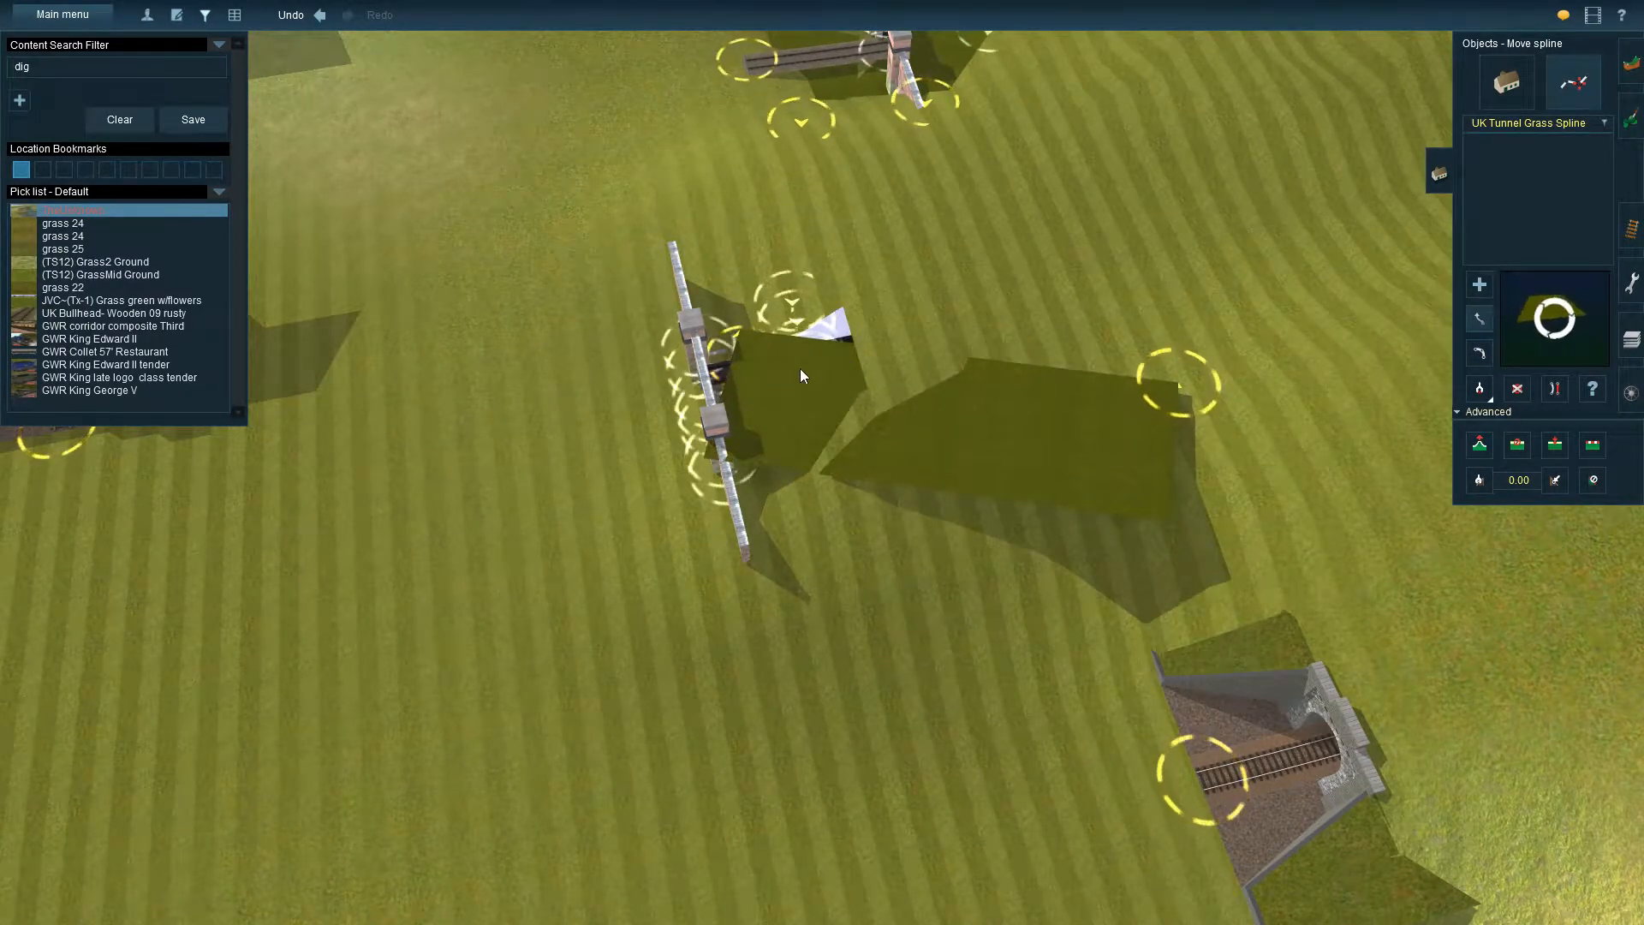
{"action": "left_click_drag", "start_coordinate": [1179, 383], "coordinate": [943, 278]}
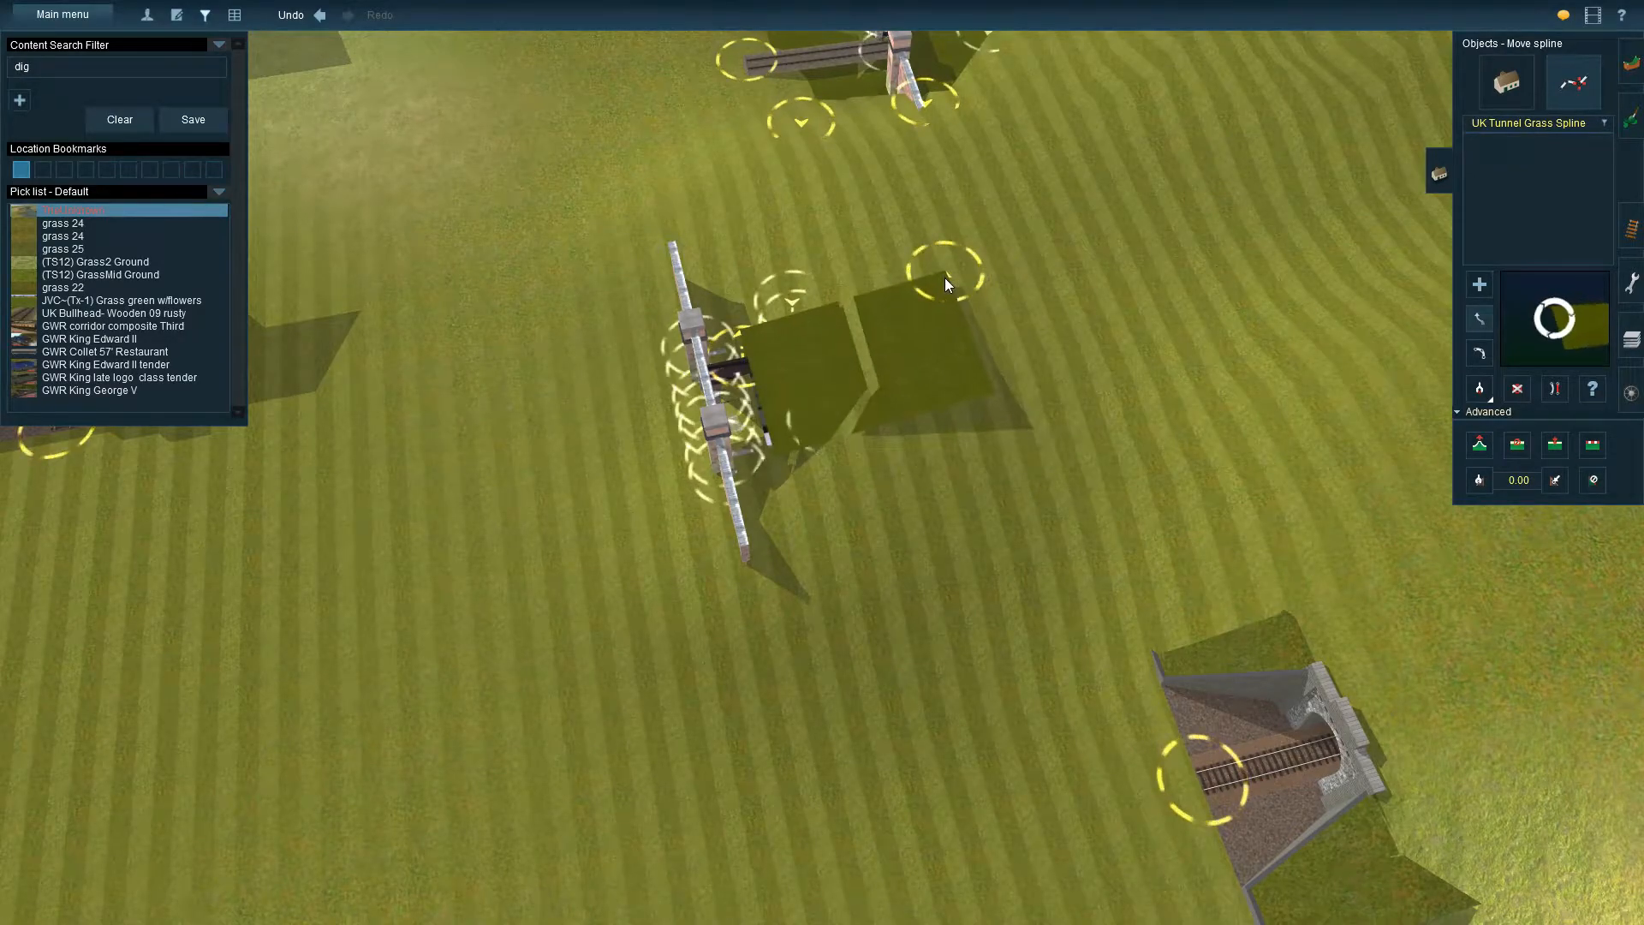
{"action": "key", "text": "Up"}
{"action": "left_click_drag", "start_coordinate": [743, 306], "coordinate": [702, 293]}
{"action": "left_click_drag", "start_coordinate": [942, 238], "coordinate": [898, 230]}
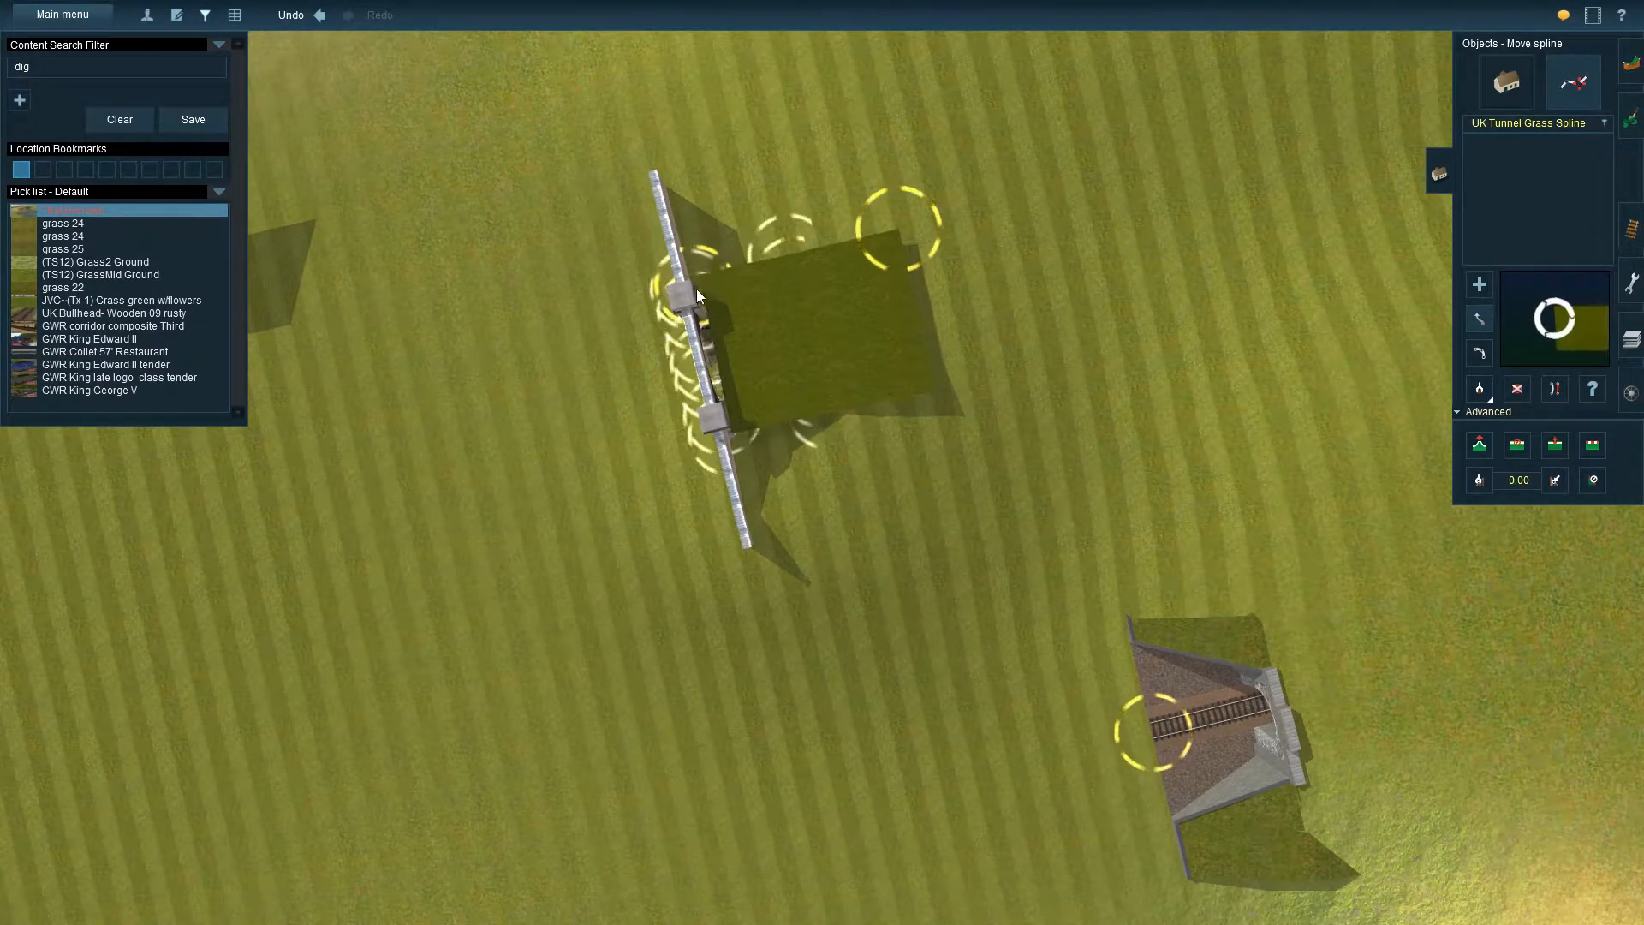
Adjust the height of the grass spline's end on the hillside behind the portal
{"action": "key", "text": "Left"}
{"action": "key", "text": "Down"}
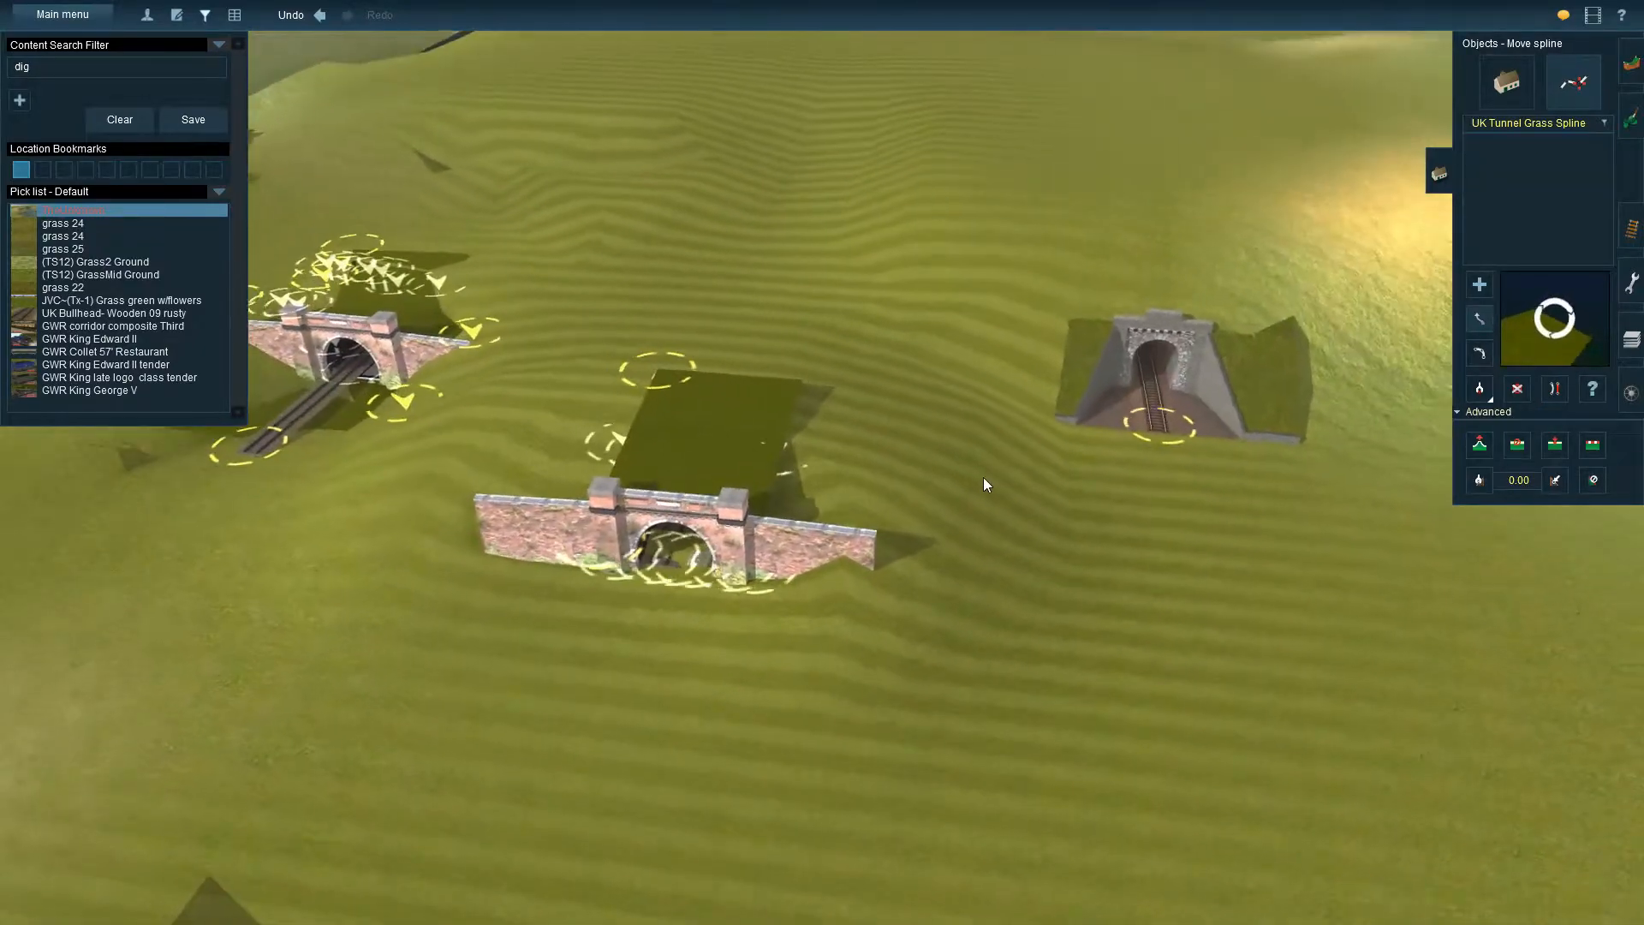
{"action": "key", "text": "Up"}
{"action": "left_click", "coordinate": [1479, 444]}
{"action": "left_click_drag", "start_coordinate": [589, 394], "coordinate": [581, 414]}
{"action": "key", "text": "Down"}
{"action": "key", "text": "Up"}
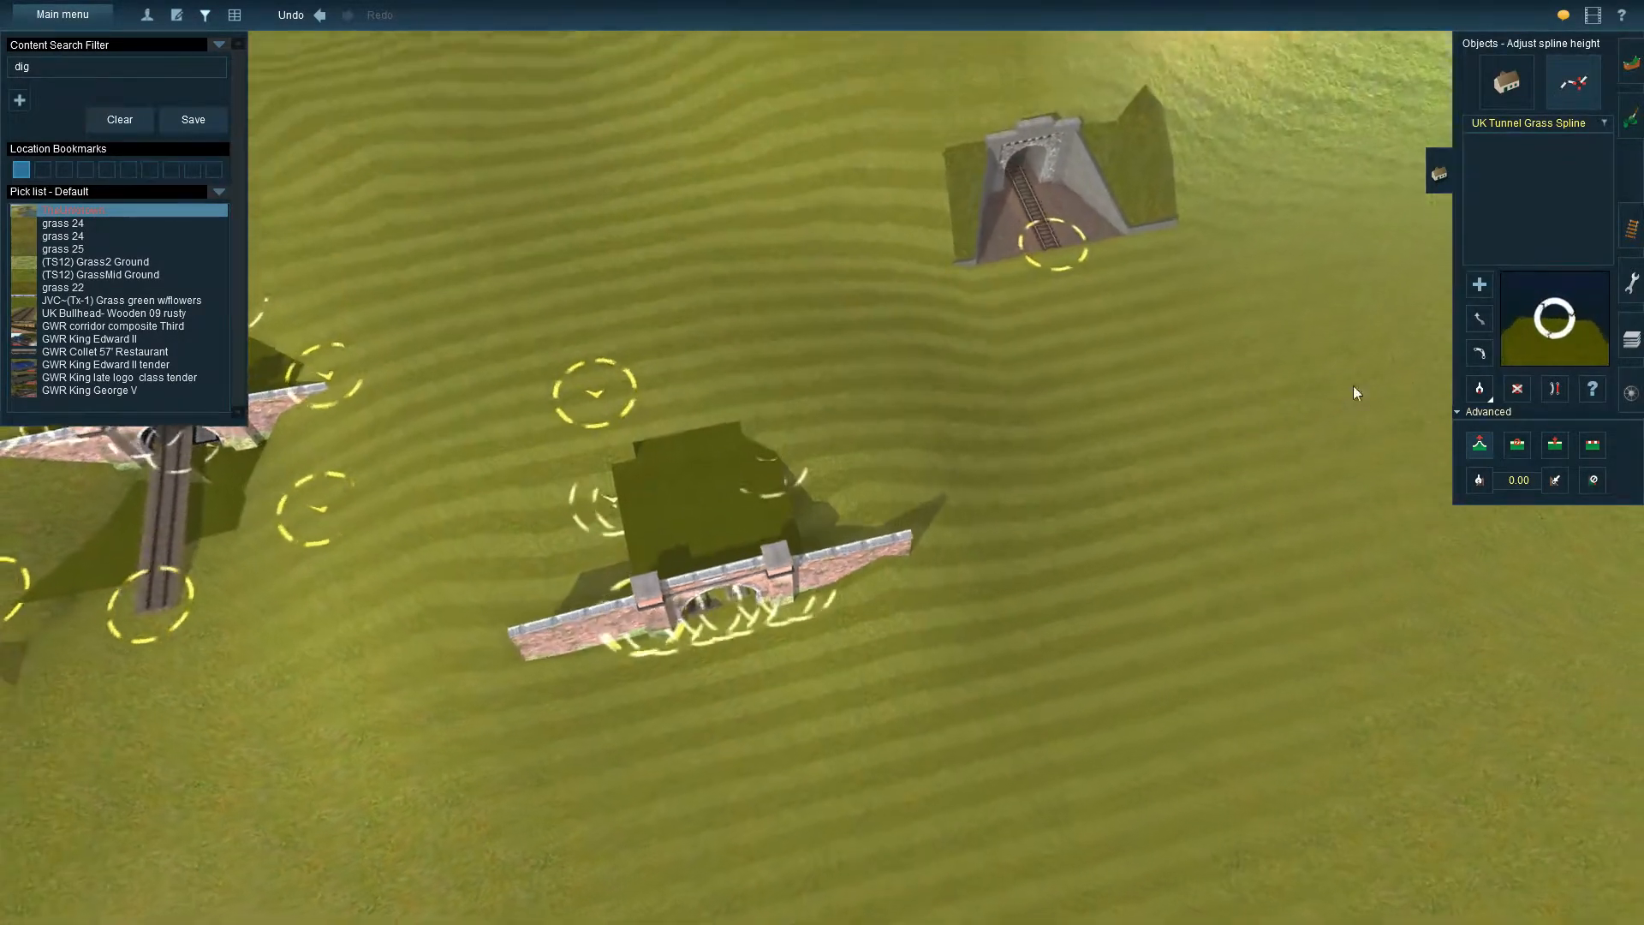
Move the grass spline's hillside end closer to the tunnel and adjust its vertex height to about 10.05 m
{"action": "left_click", "coordinate": [1482, 319]}
{"action": "left_click_drag", "start_coordinate": [597, 403], "coordinate": [615, 450]}
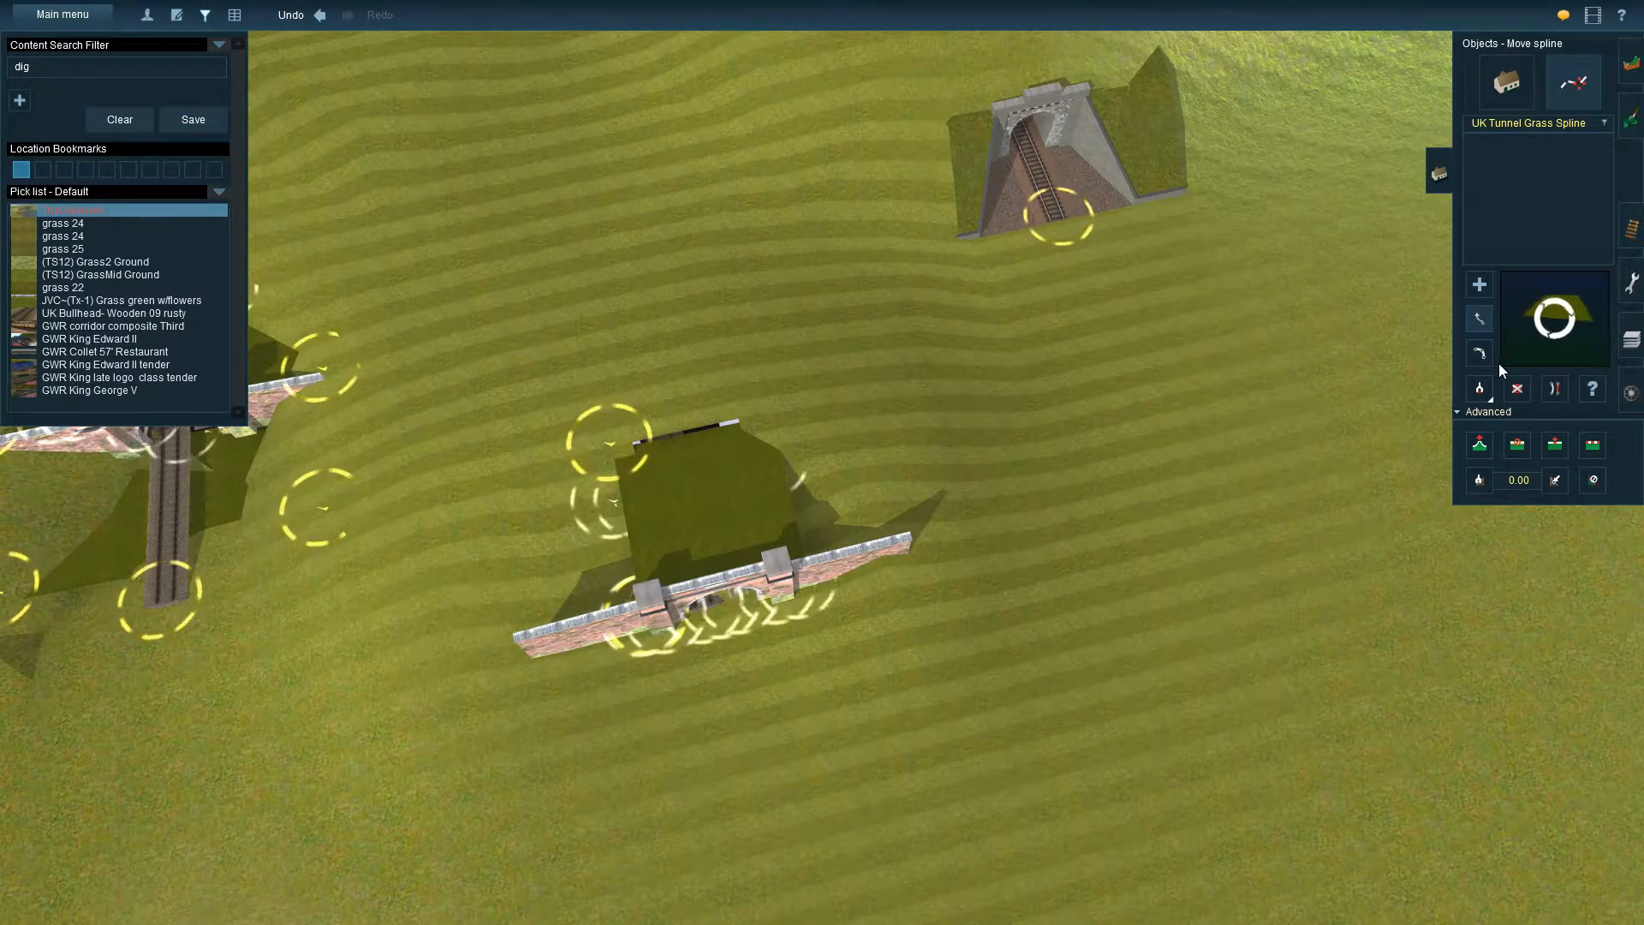
{"action": "left_click", "coordinate": [1480, 353]}
{"action": "left_click_drag", "start_coordinate": [613, 435], "coordinate": [563, 361]}
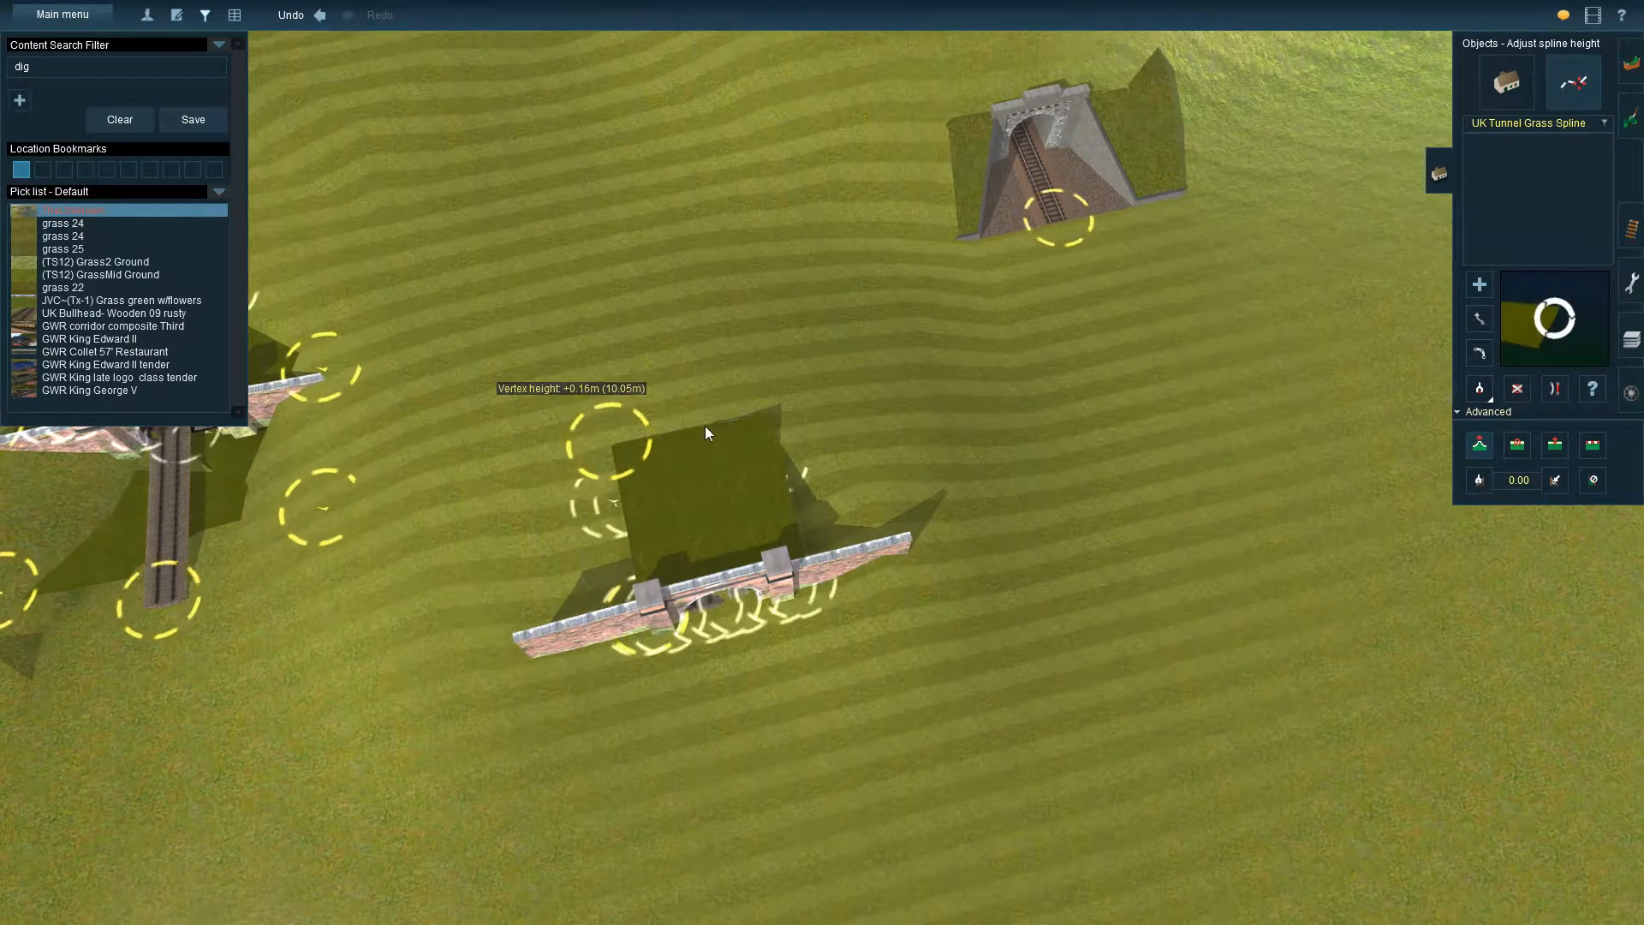
Inspect the brick portal and its grass covering from above, both sides and the front, checking for gaps around the dighole
{"action": "key", "text": "Down"}
{"action": "right_click", "coordinate": [768, 639]}
{"action": "key", "text": "Left"}
{"action": "key", "text": "Up"}
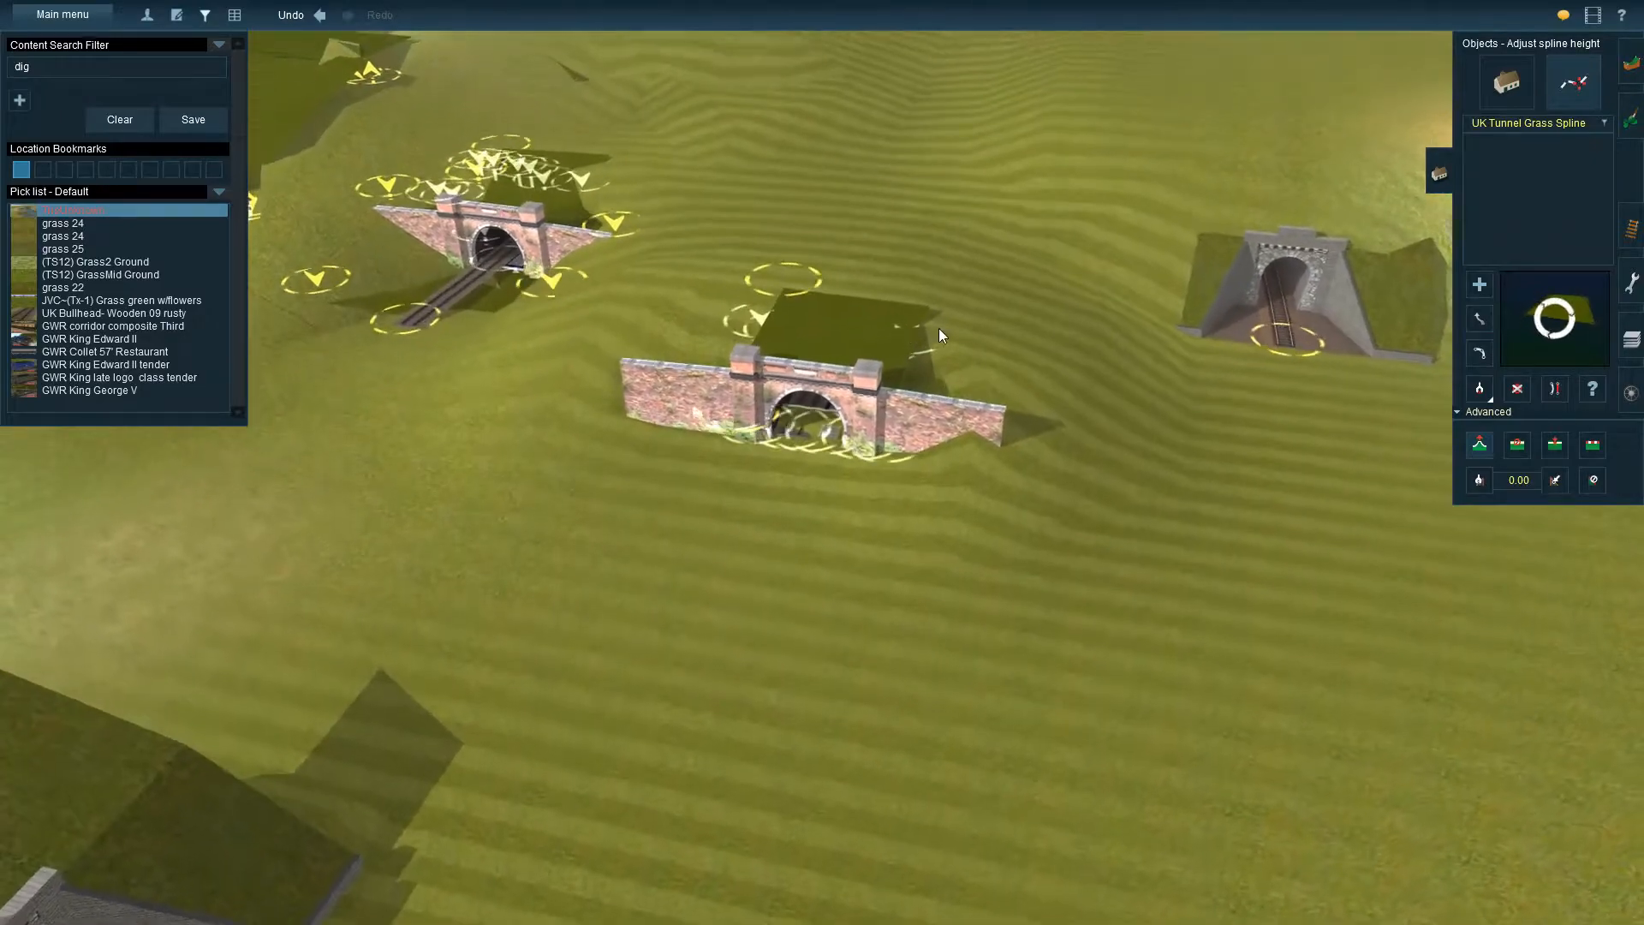
{"action": "key", "text": "Left"}
{"action": "right_click", "coordinate": [681, 357]}
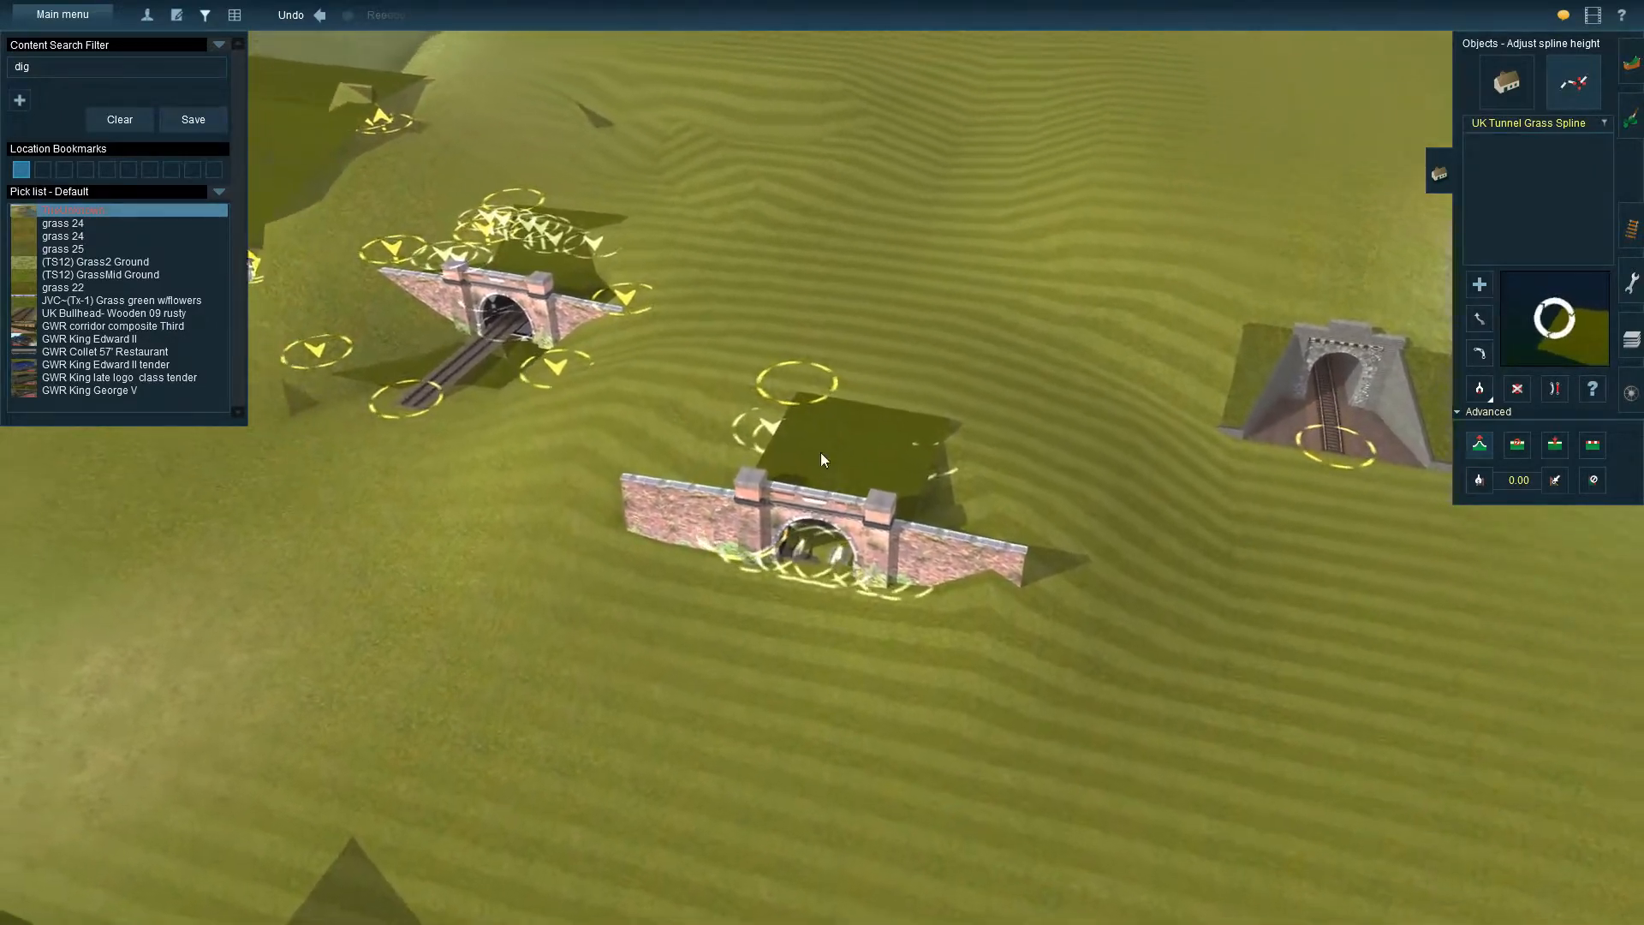
{"action": "key", "text": "Left"}
{"action": "scroll", "coordinate": [1046, 542], "scroll_direction": "up", "scroll_amount": 3}
{"action": "key", "text": "Down"}
{"action": "key", "text": "Left"}
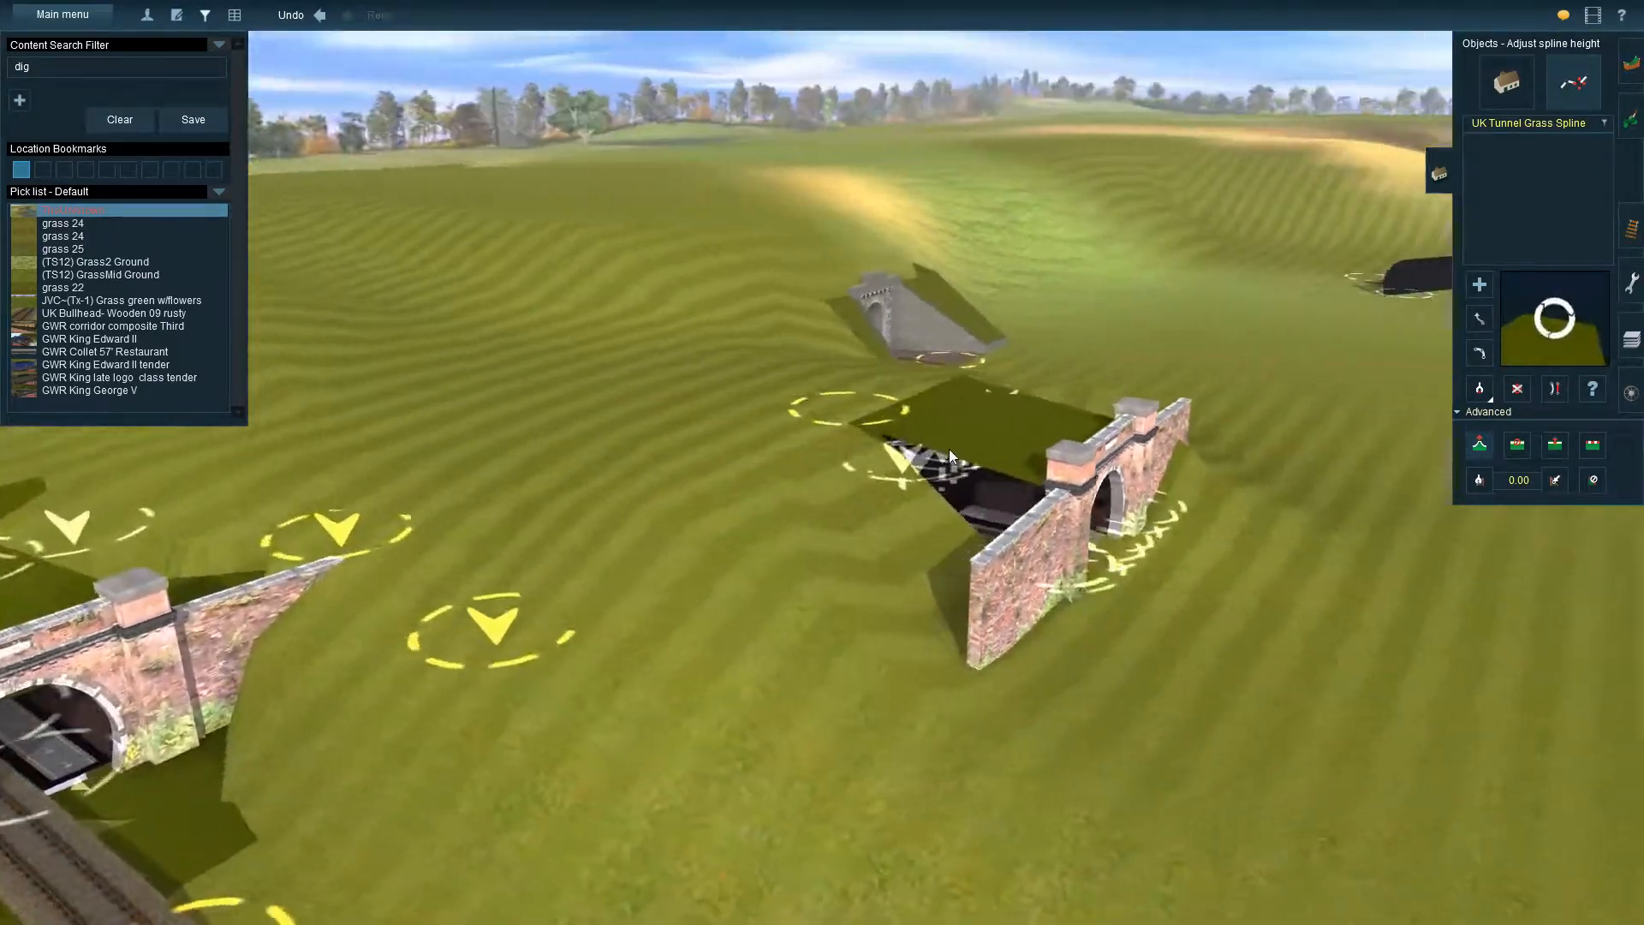
{"action": "right_click", "coordinate": [949, 449]}
{"action": "key", "text": "Right"}
{"action": "key", "text": "Right"}
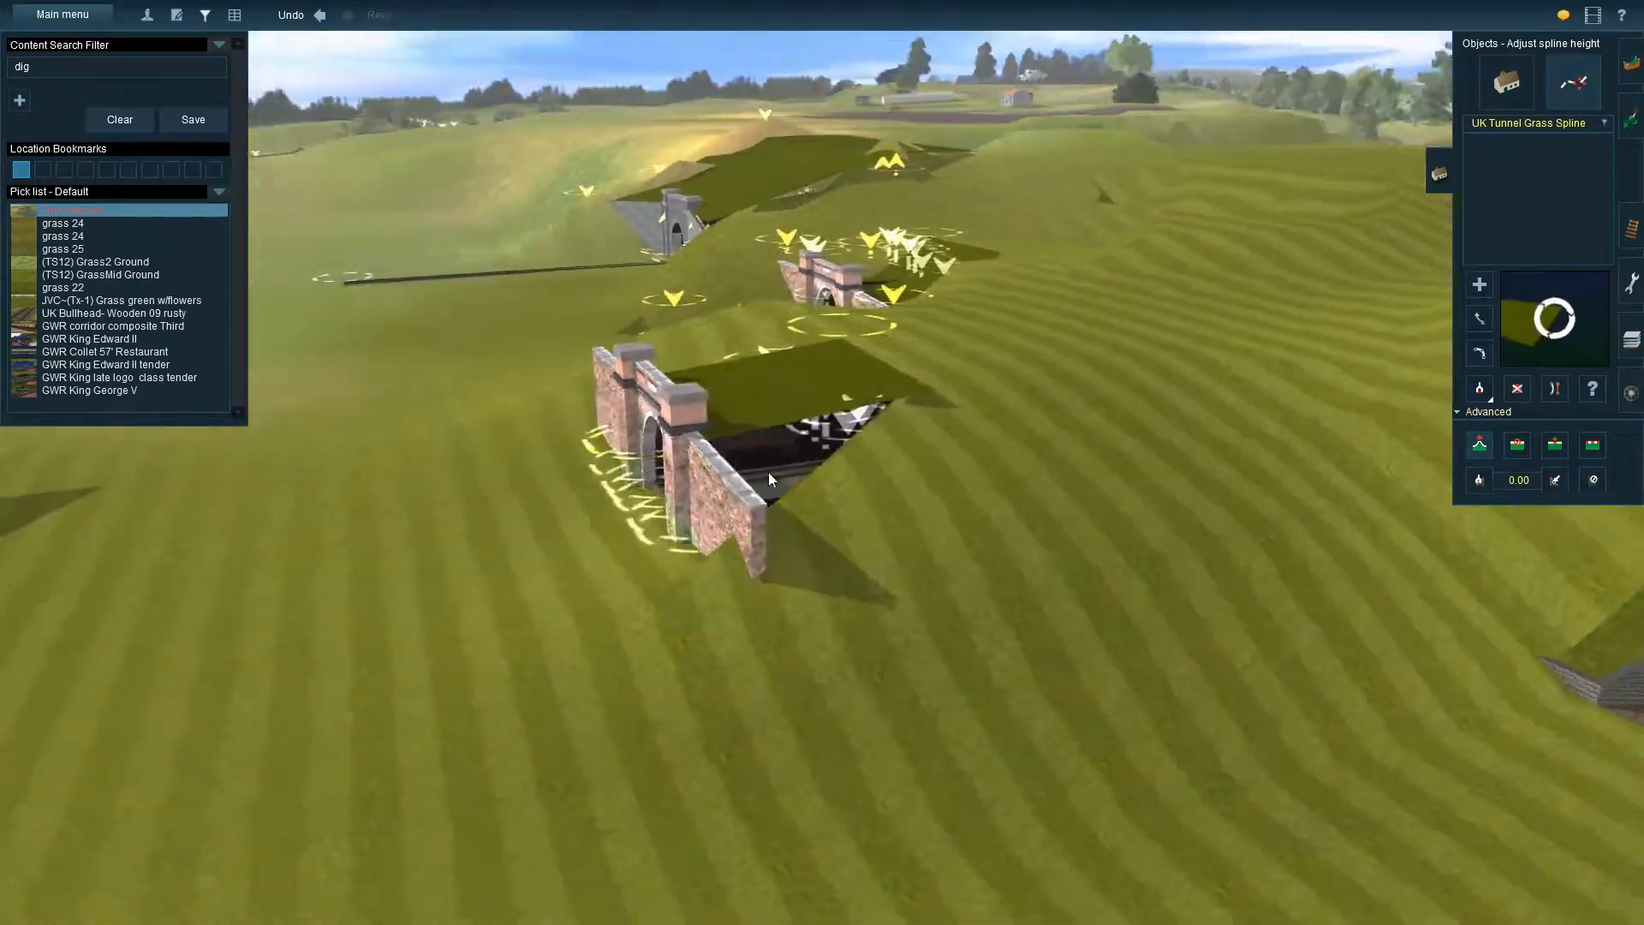
{"action": "key", "text": "Up"}
{"action": "key", "text": "Up"}
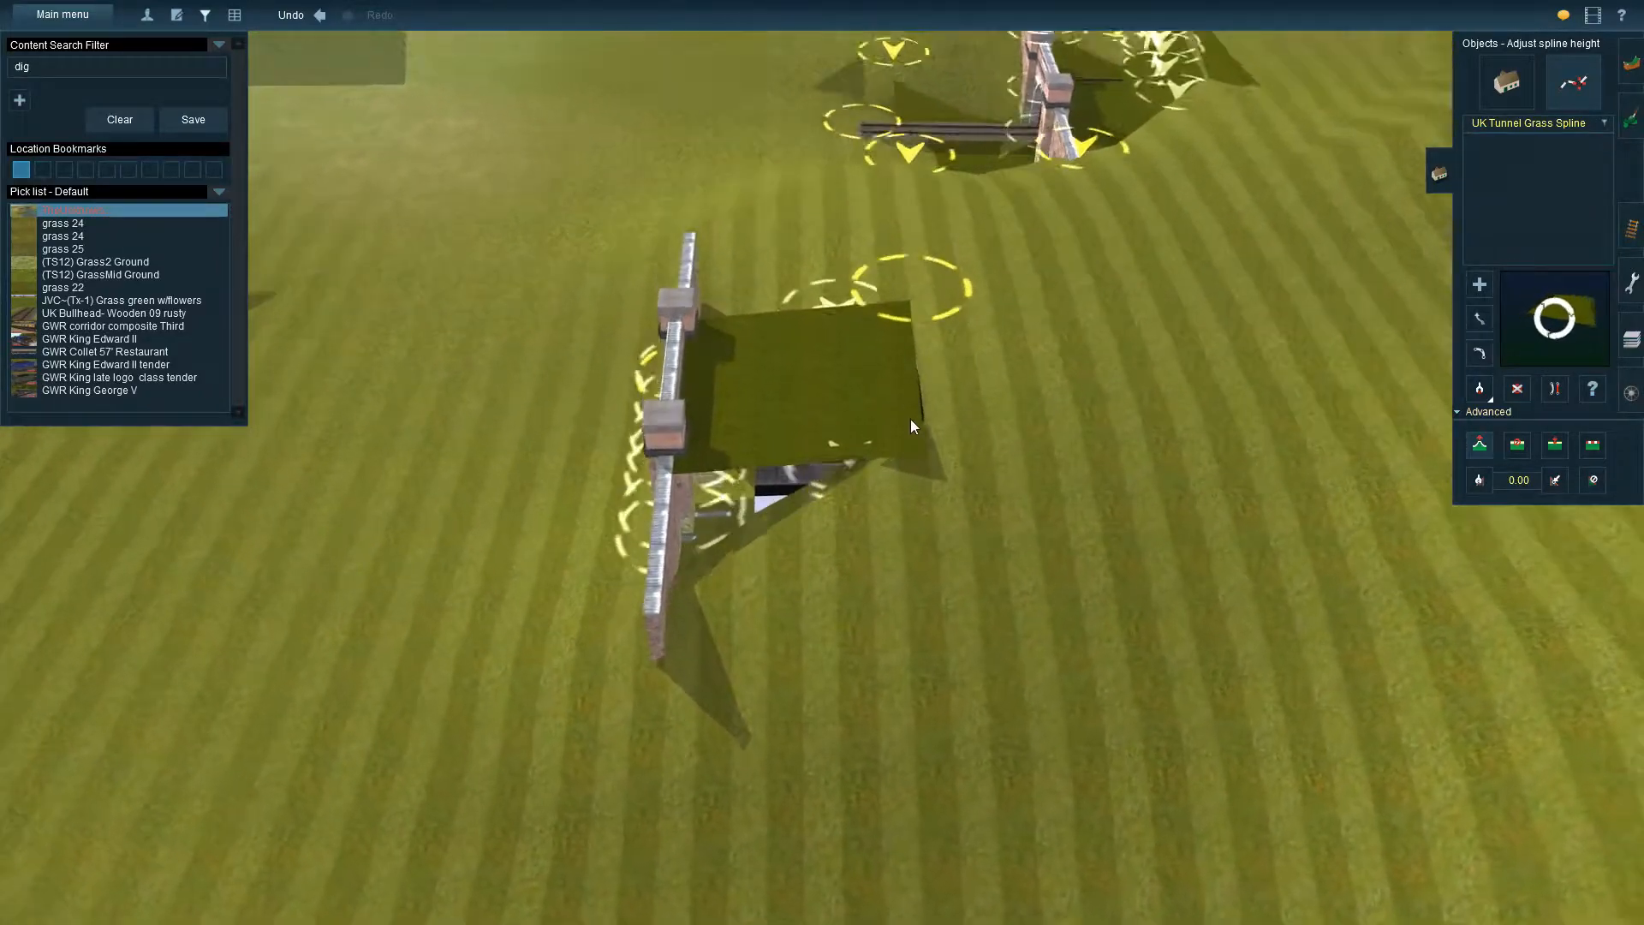
{"action": "key", "text": "Left"}
{"action": "key", "text": "Down"}
{"action": "key", "text": "Down"}
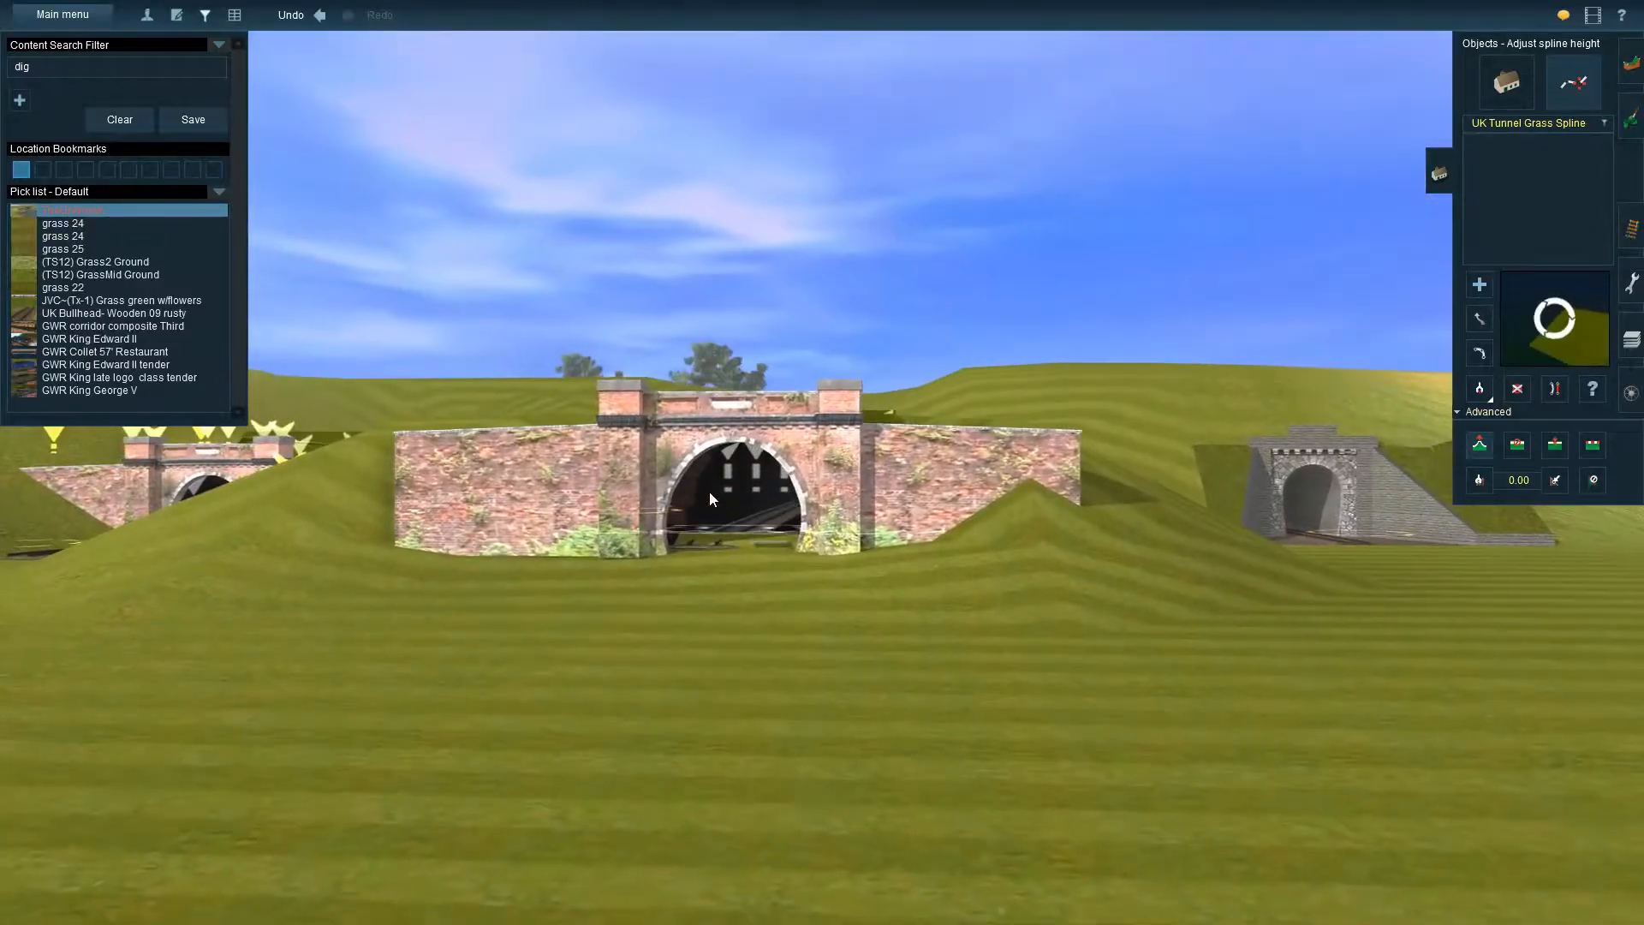
{"action": "key", "text": "Left"}
{"action": "key", "text": "Up"}
{"action": "key", "text": "Up"}
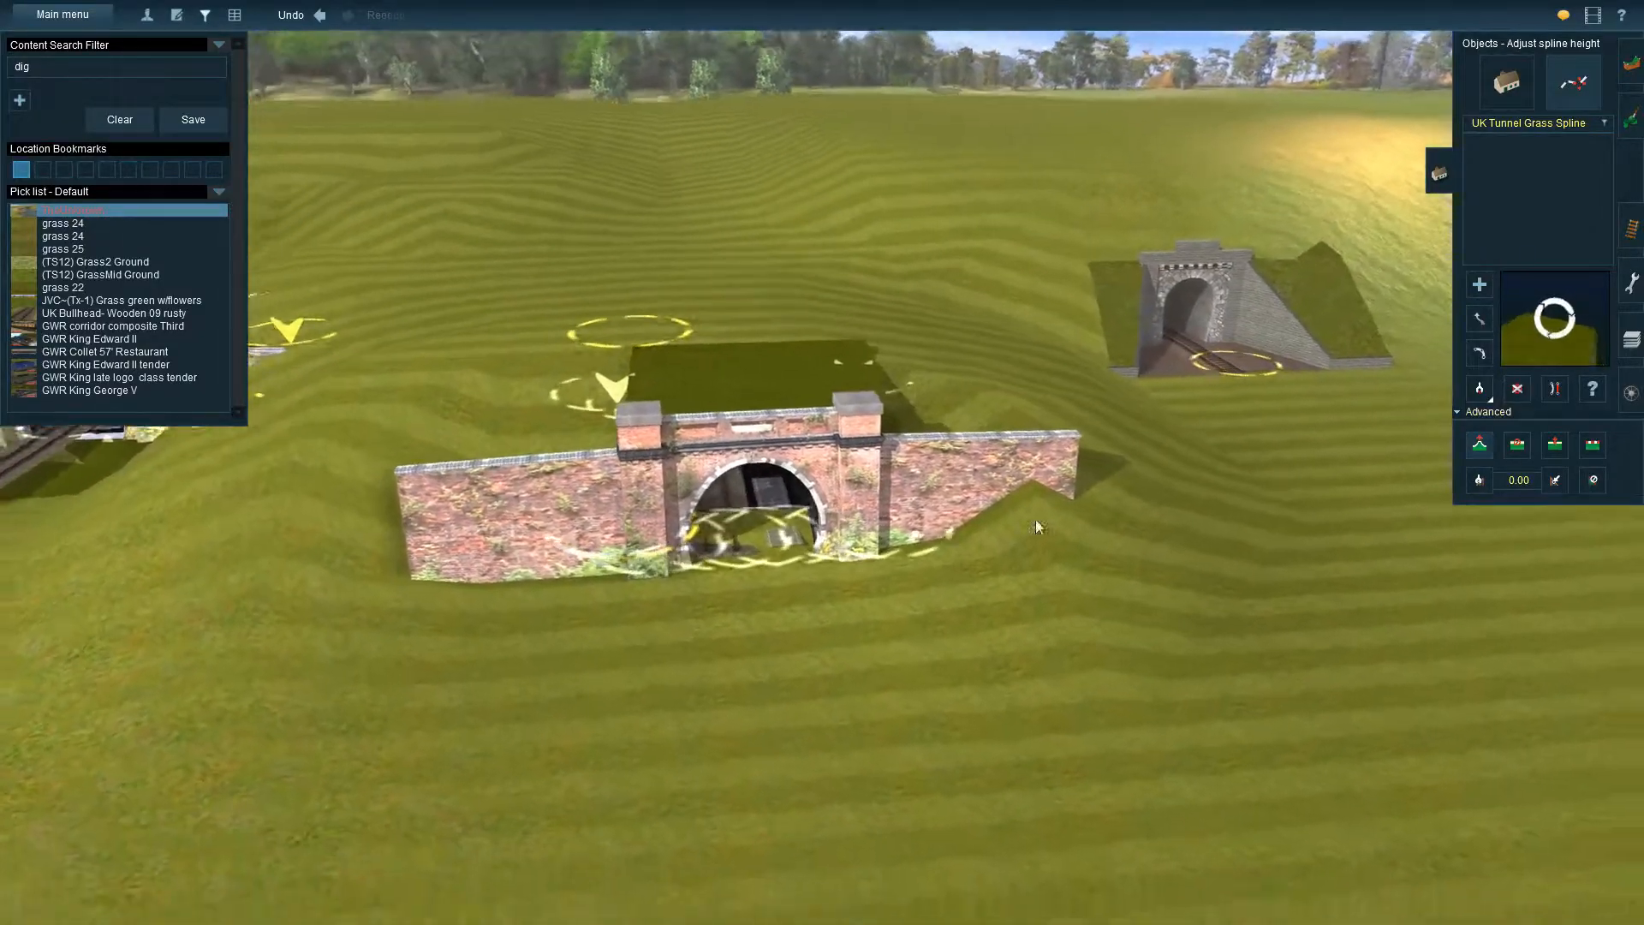
Return to the sample tunnels, pick UK Stone Tunnel 2 Track from the grey box-shaped tunnel with Get track, and clear the content search filter
{"action": "scroll", "coordinate": [1096, 542], "scroll_direction": "down", "scroll_amount": 4}
{"action": "right_click", "coordinate": [1107, 398]}
{"action": "key", "text": "Right"}
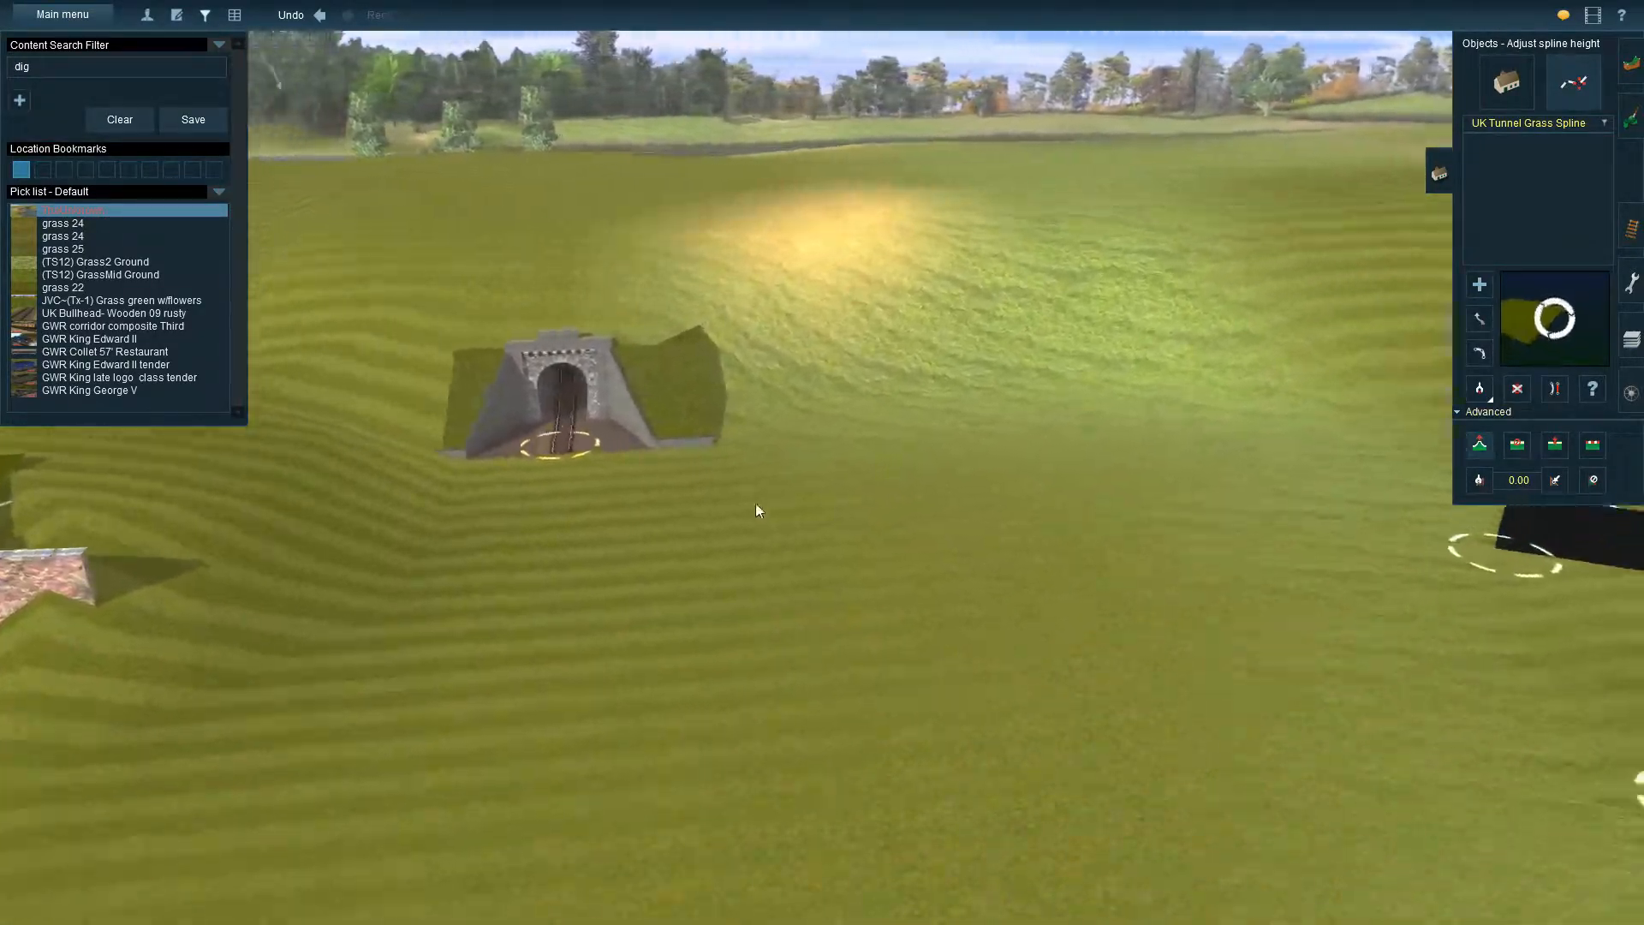
{"action": "key", "text": "Up"}
{"action": "scroll", "coordinate": [656, 459], "scroll_direction": "down", "scroll_amount": 3}
{"action": "right_click", "coordinate": [542, 465]}
{"action": "key", "text": "Right"}
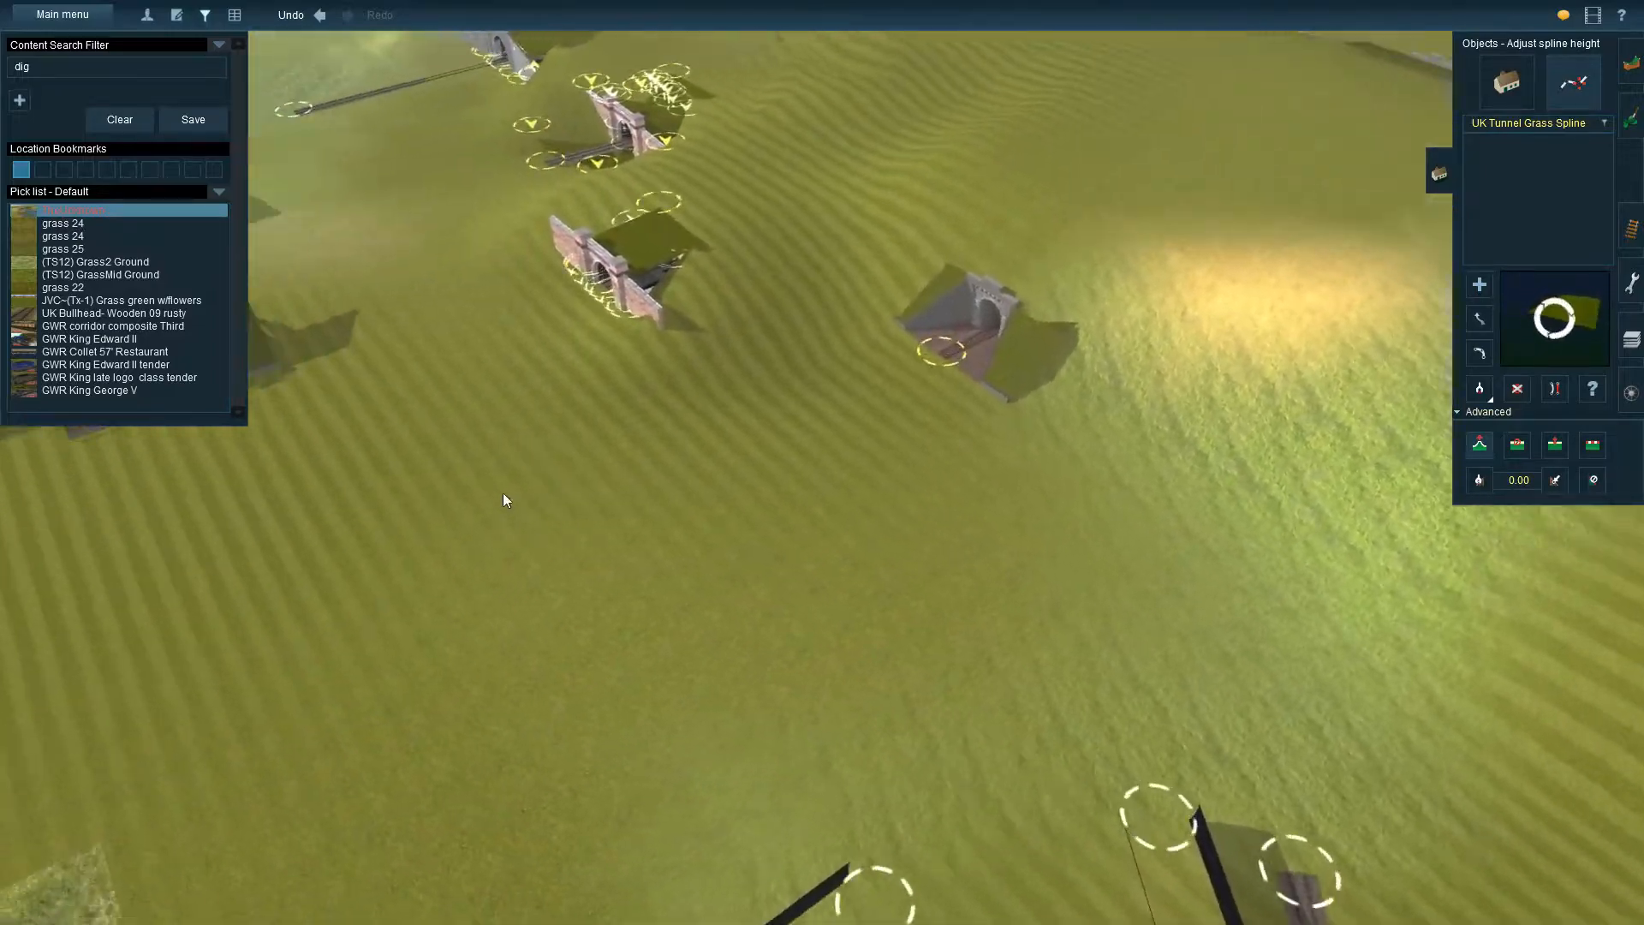
{"action": "right_click", "coordinate": [506, 491]}
{"action": "right_click", "coordinate": [528, 434]}
{"action": "right_click", "coordinate": [979, 336]}
{"action": "key", "text": "Right"}
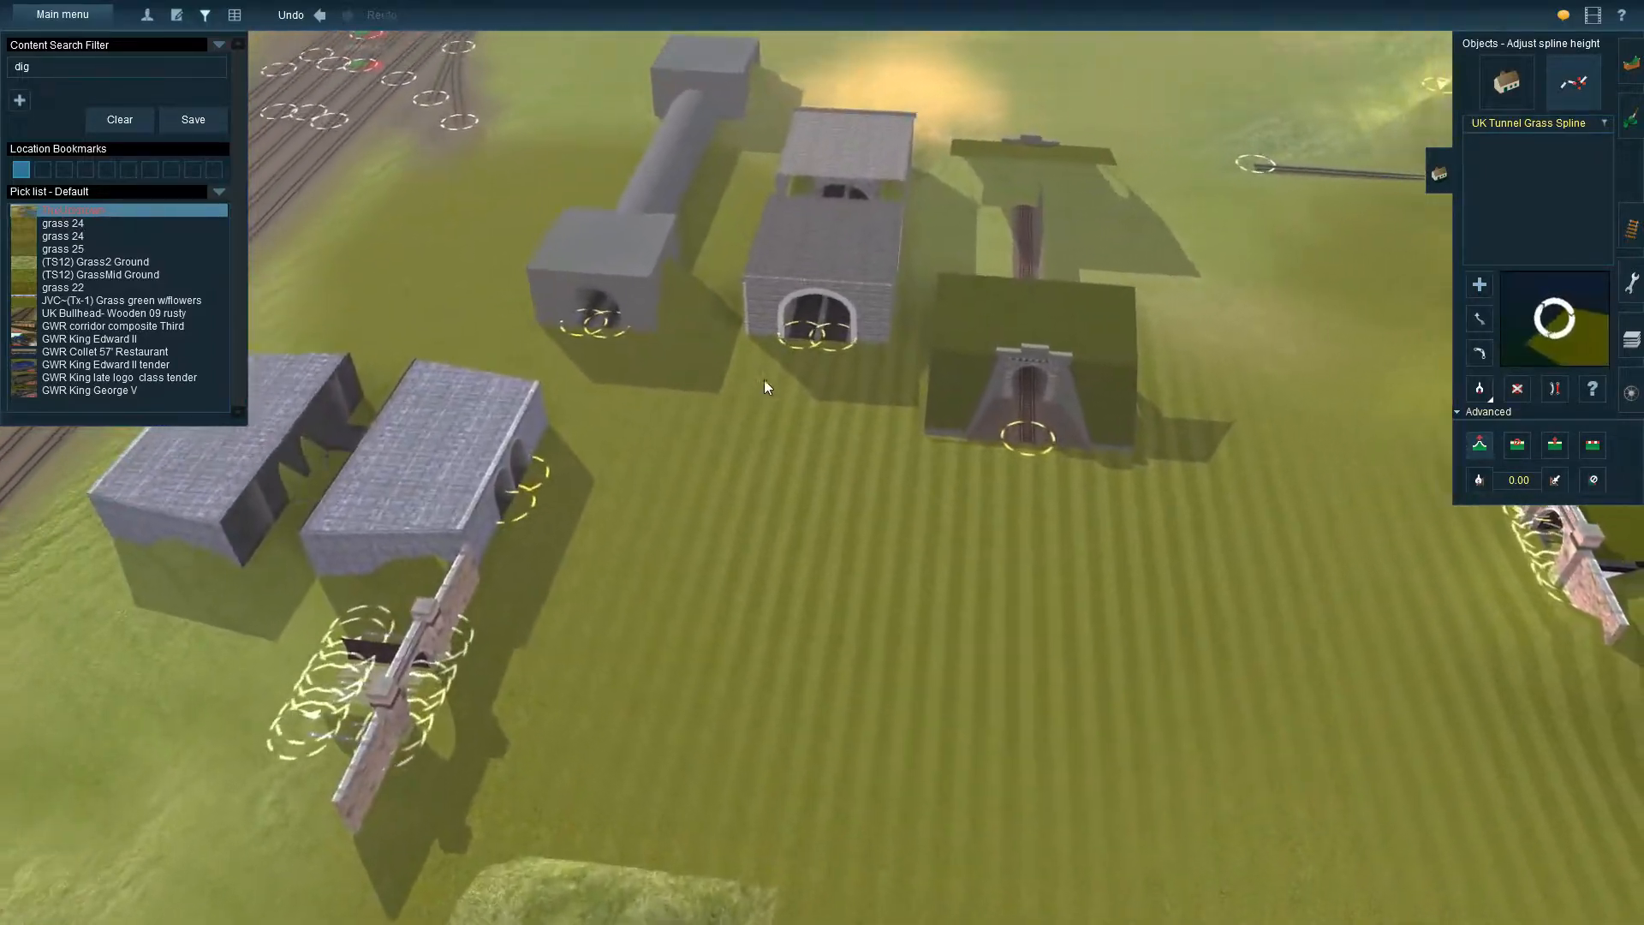
{"action": "key", "text": "Up"}
{"action": "key", "text": "Down"}
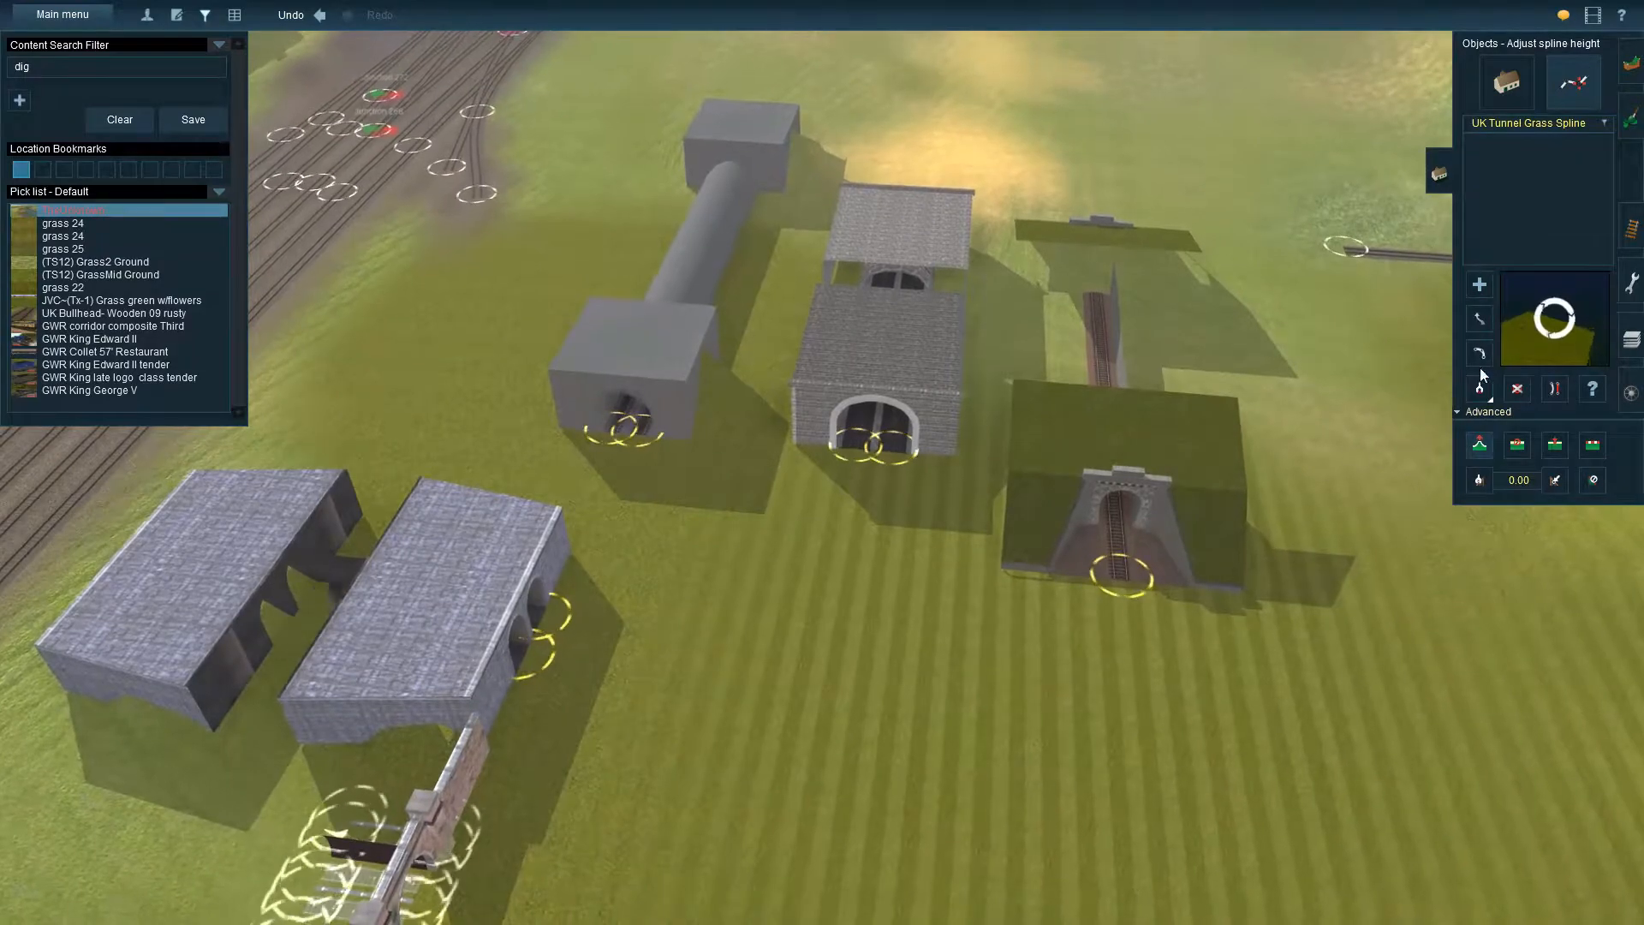
{"action": "left_click", "coordinate": [1632, 236]}
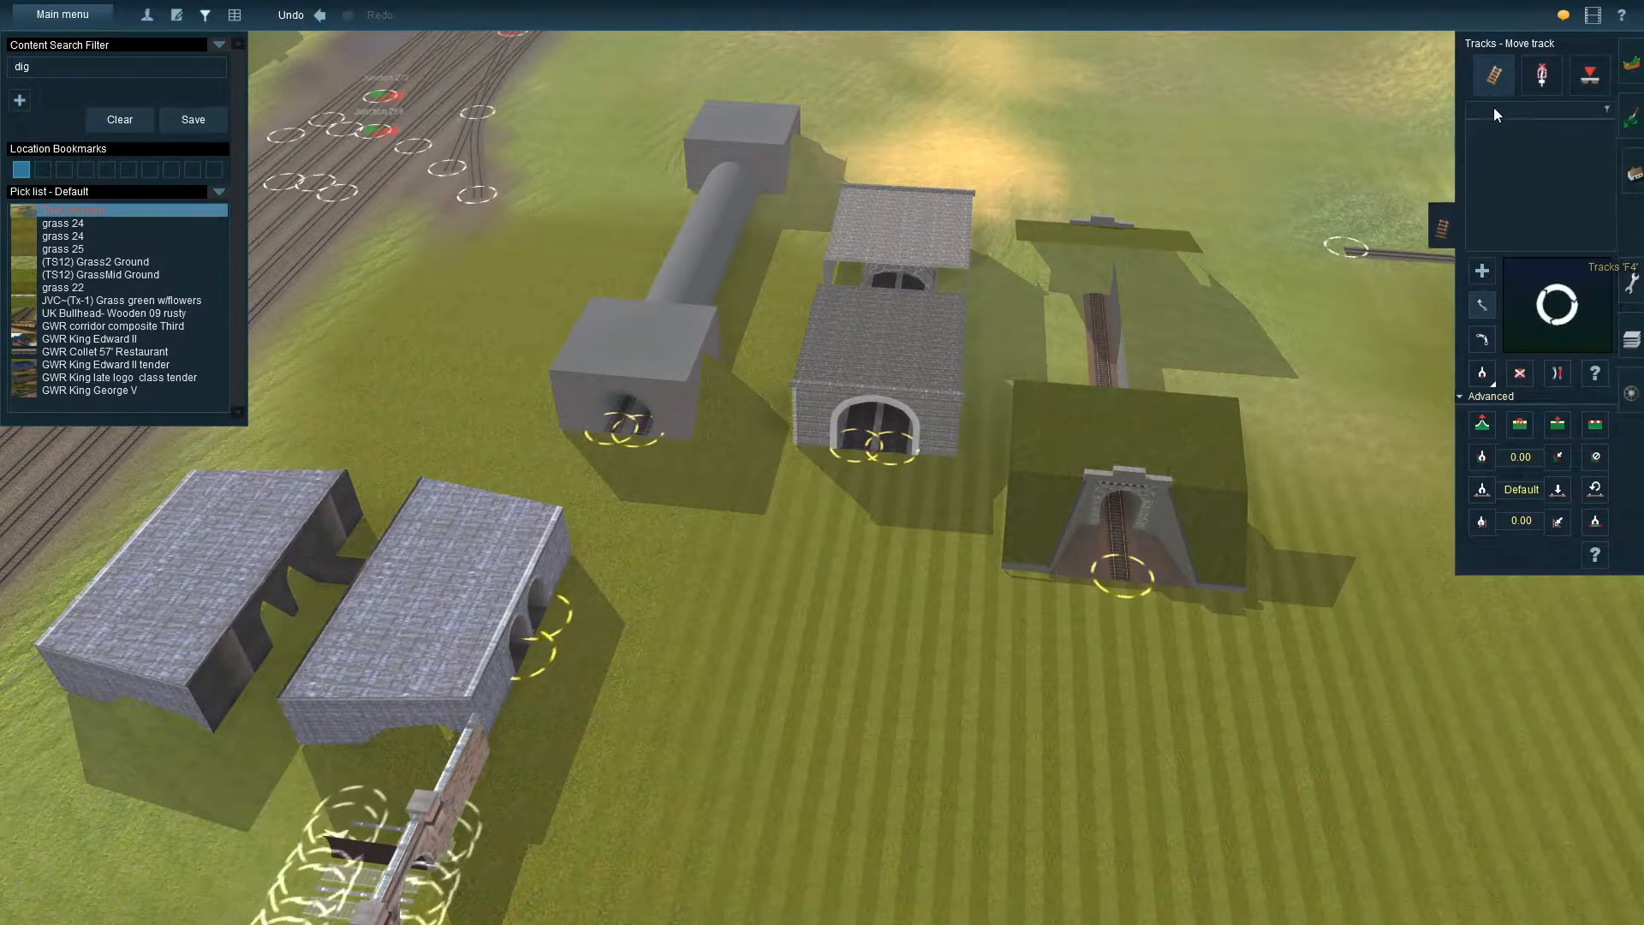
{"action": "left_click", "coordinate": [1484, 380]}
{"action": "left_click", "coordinate": [643, 382]}
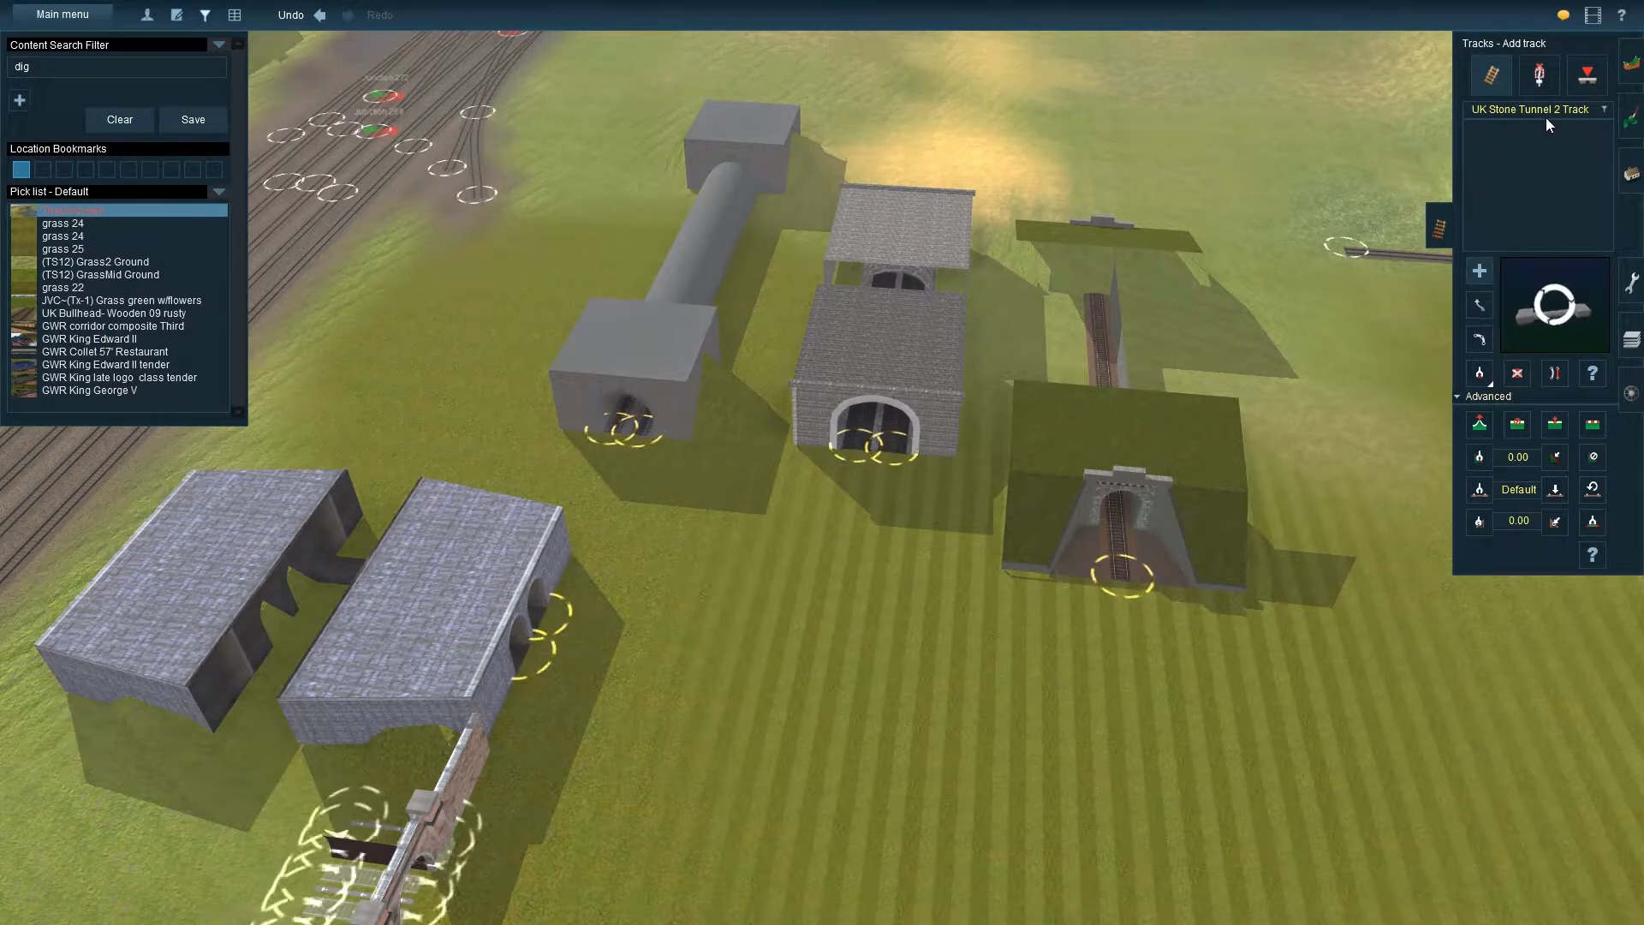
{"action": "left_click", "coordinate": [135, 120]}
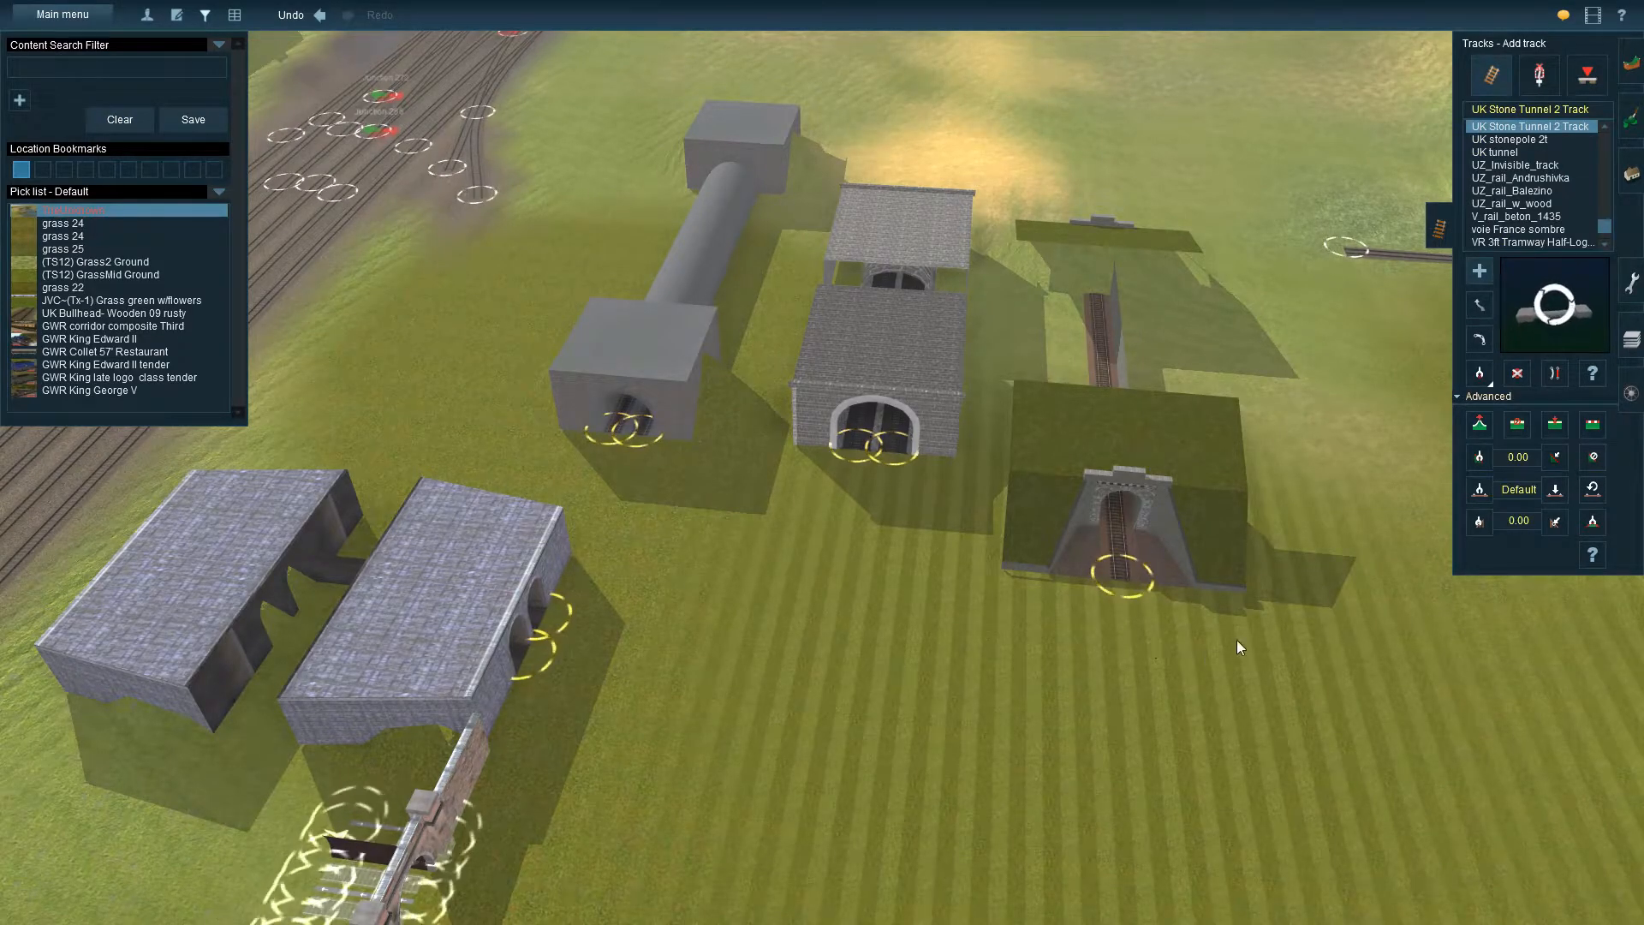
Lay a UK Stone Tunnel 2 Track through the hillside beside the small stone tunnel, and shift its near end along the slope with Move track
{"action": "right_click_drag", "start_coordinate": [1397, 506], "coordinate": [921, 423]}
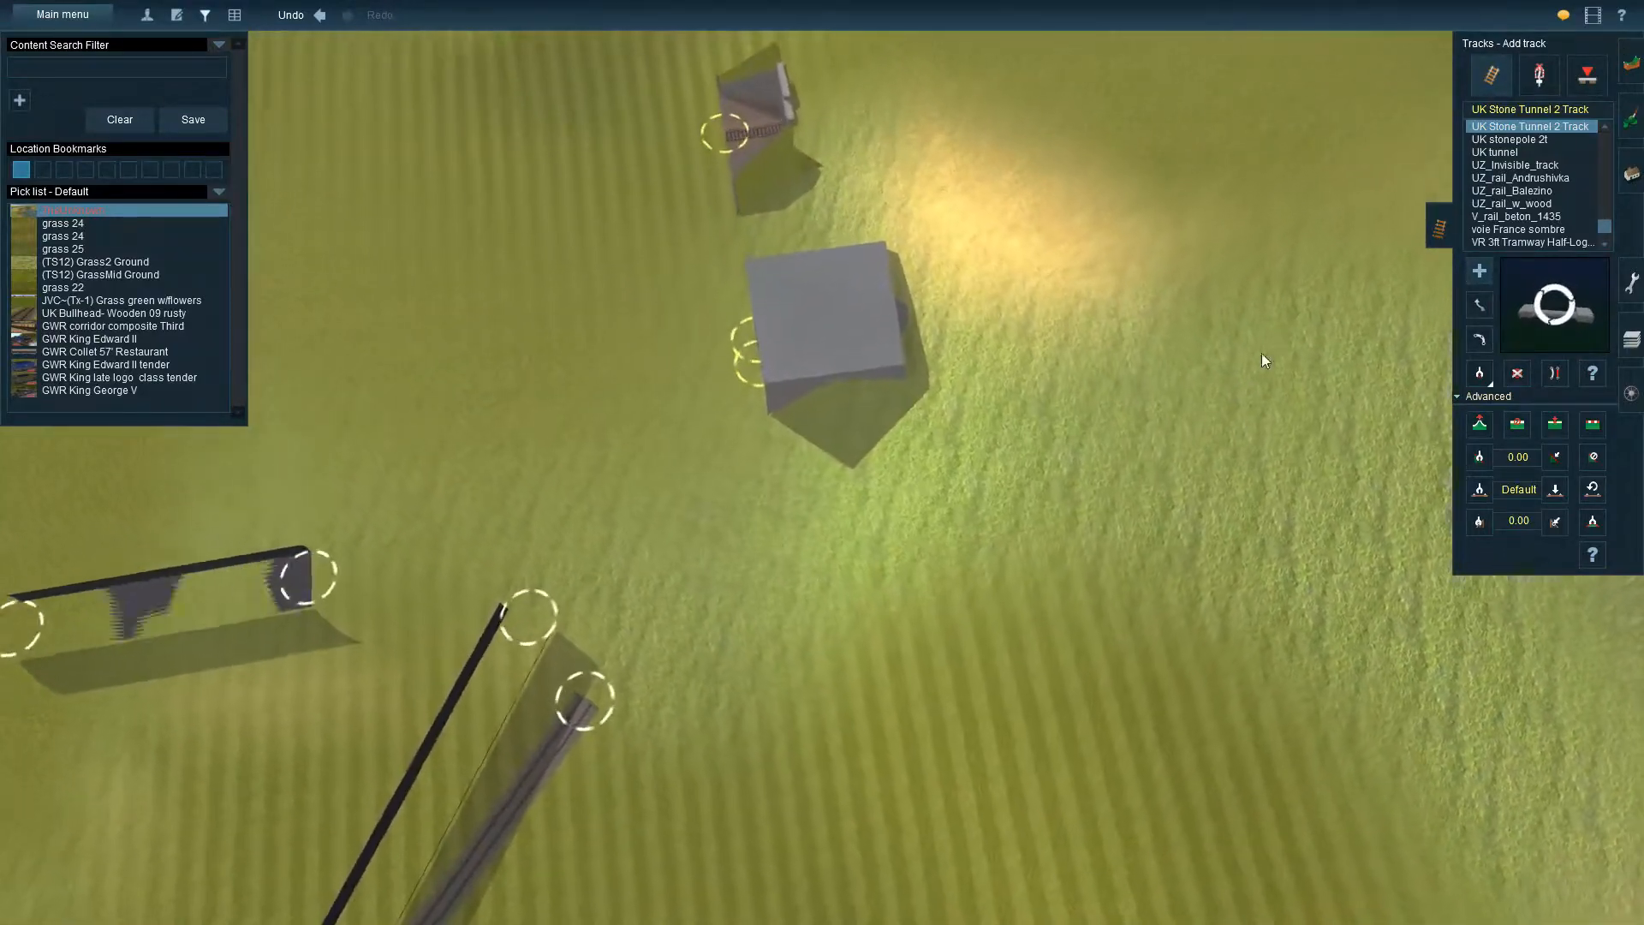
{"action": "left_click", "coordinate": [1481, 308]}
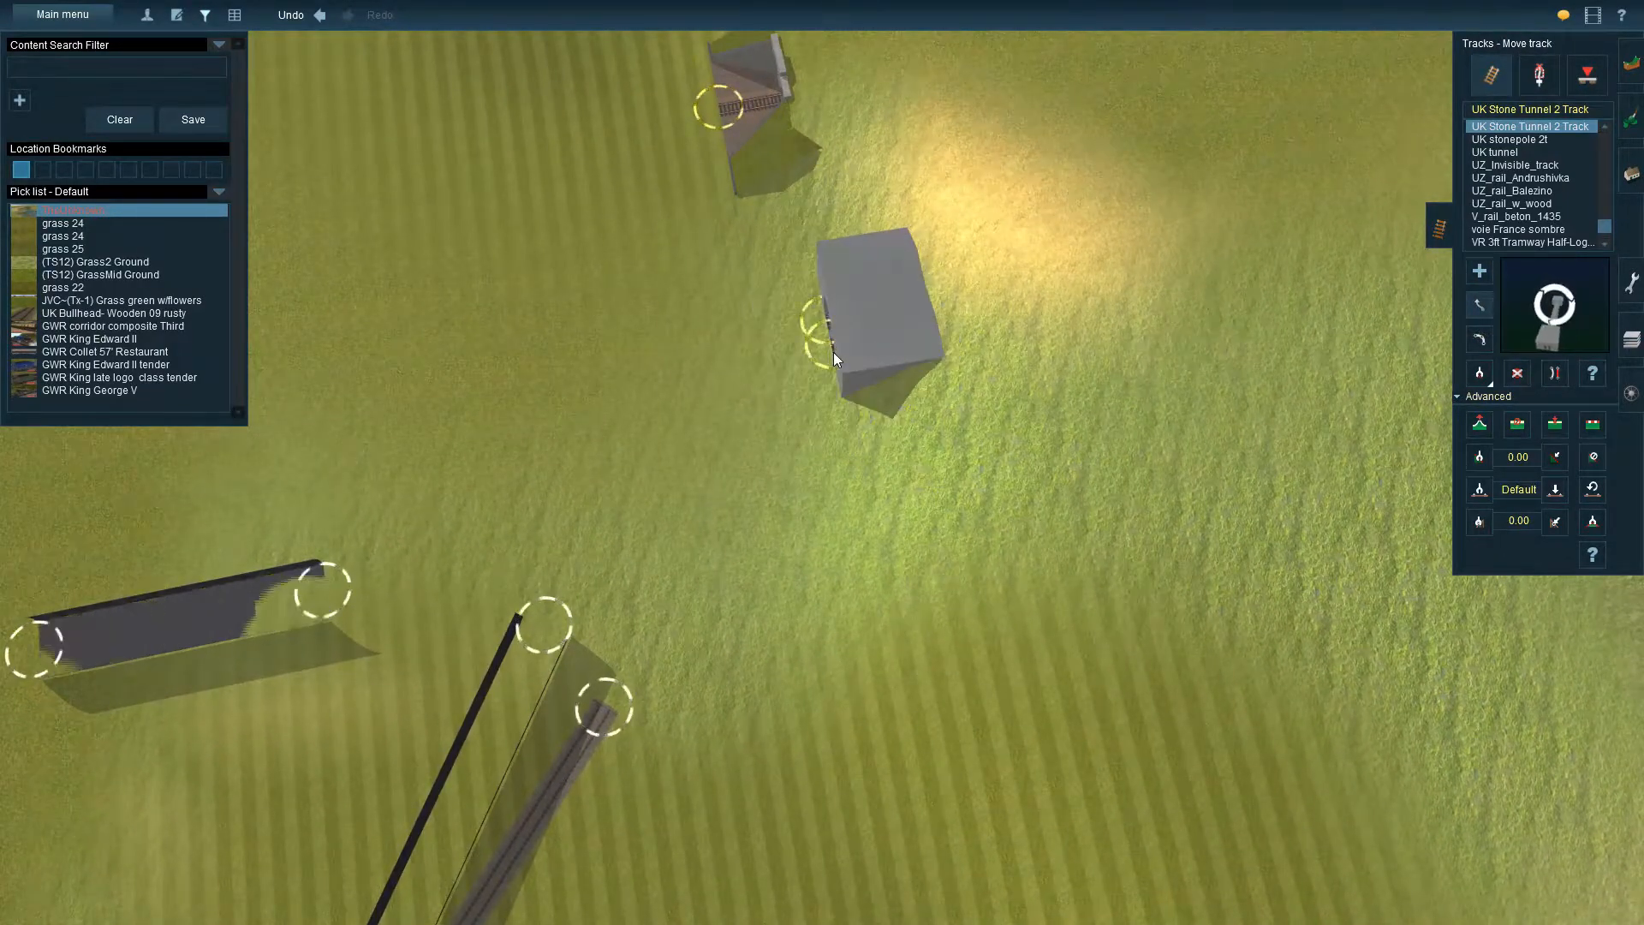
{"action": "right_click_drag", "start_coordinate": [859, 436], "coordinate": [938, 468]}
{"action": "scroll", "coordinate": [616, 469], "scroll_direction": "up", "scroll_amount": 3}
{"action": "key", "text": "Down"}
{"action": "key", "text": "Up"}
{"action": "key", "text": "Up"}
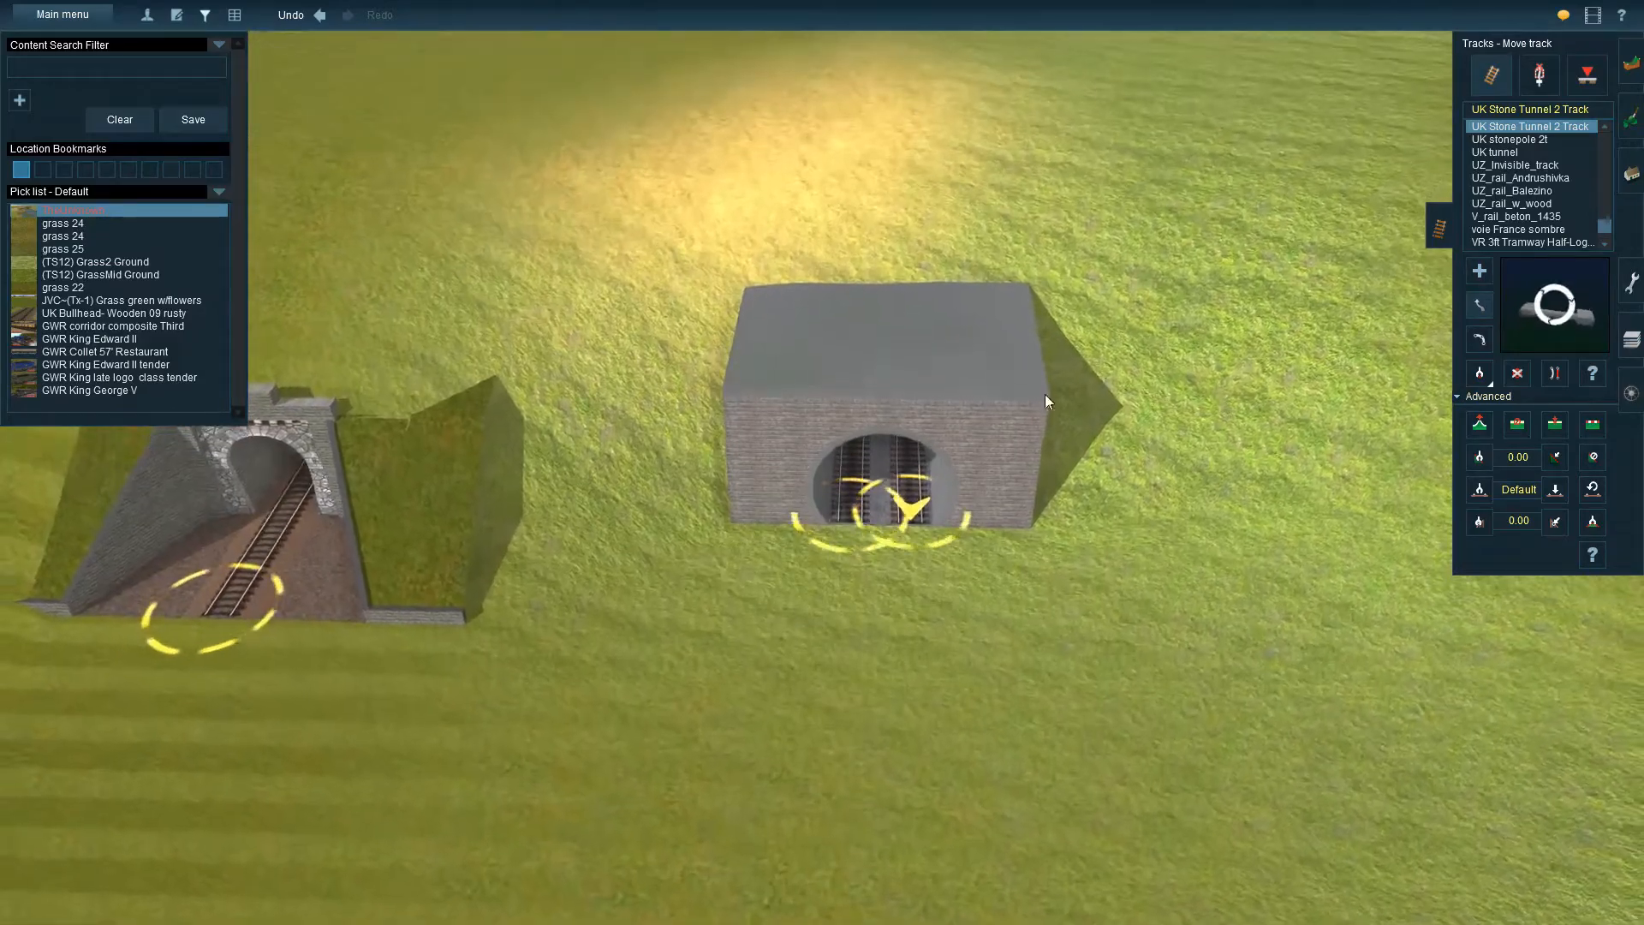
{"action": "right_click_drag", "start_coordinate": [938, 491], "coordinate": [1012, 490]}
{"action": "key", "text": "Down"}
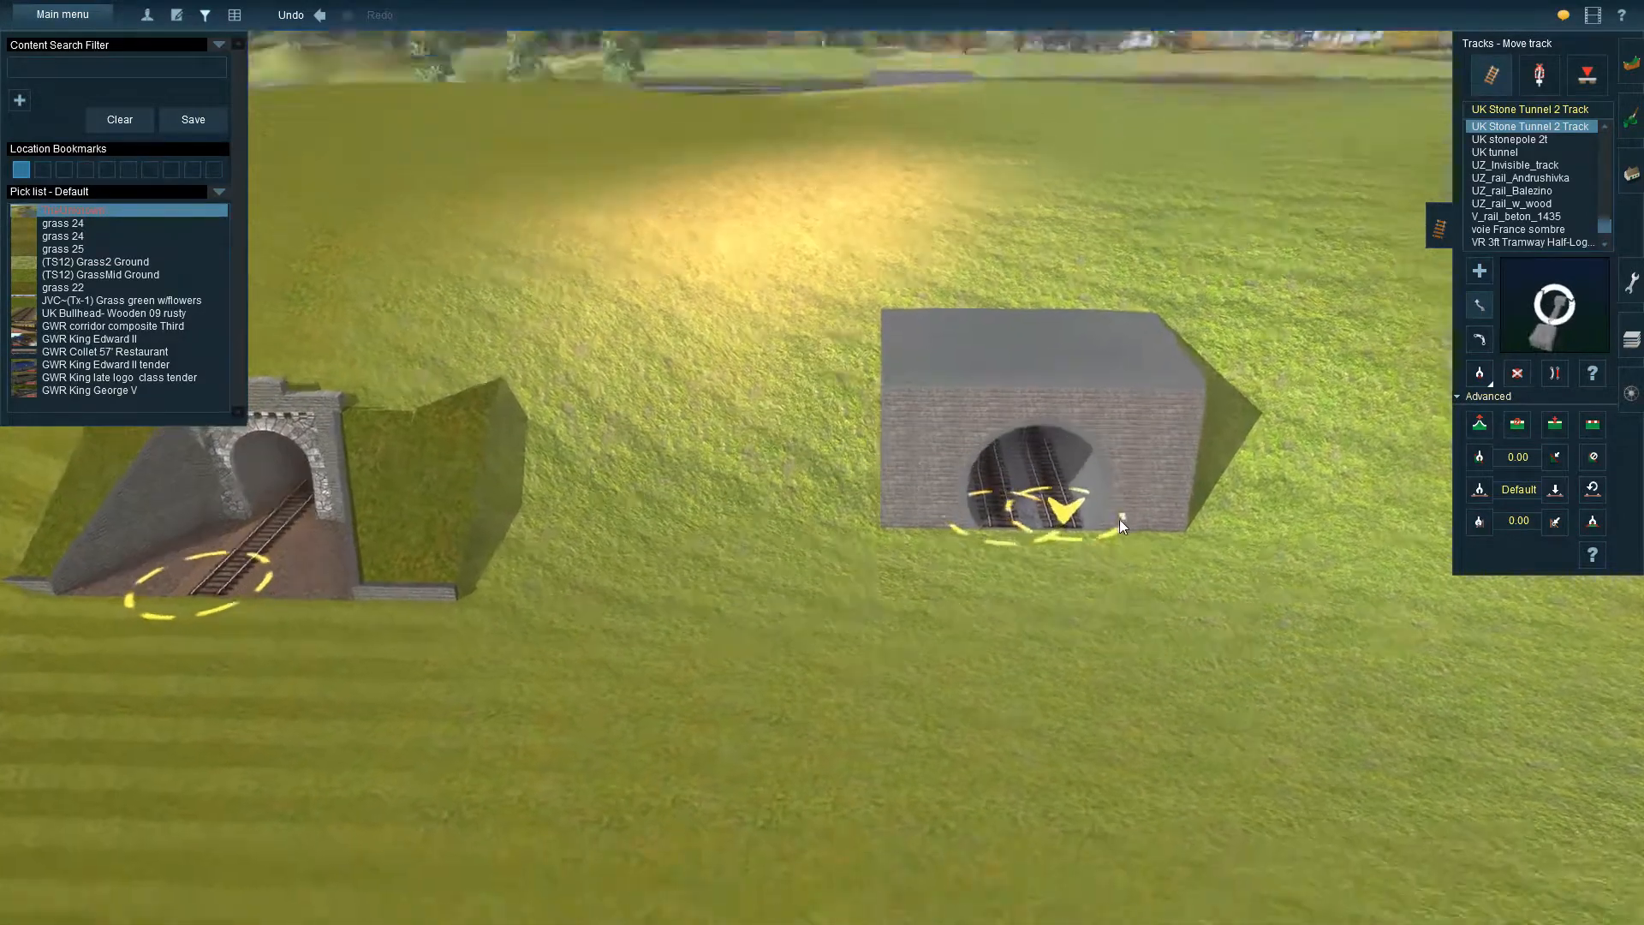
Push the near end of the grey box-shaped tunnel further into the hillside and check its fit at ground level
{"action": "key", "text": "Right"}
{"action": "key", "text": "Left"}
{"action": "key", "text": "Up"}
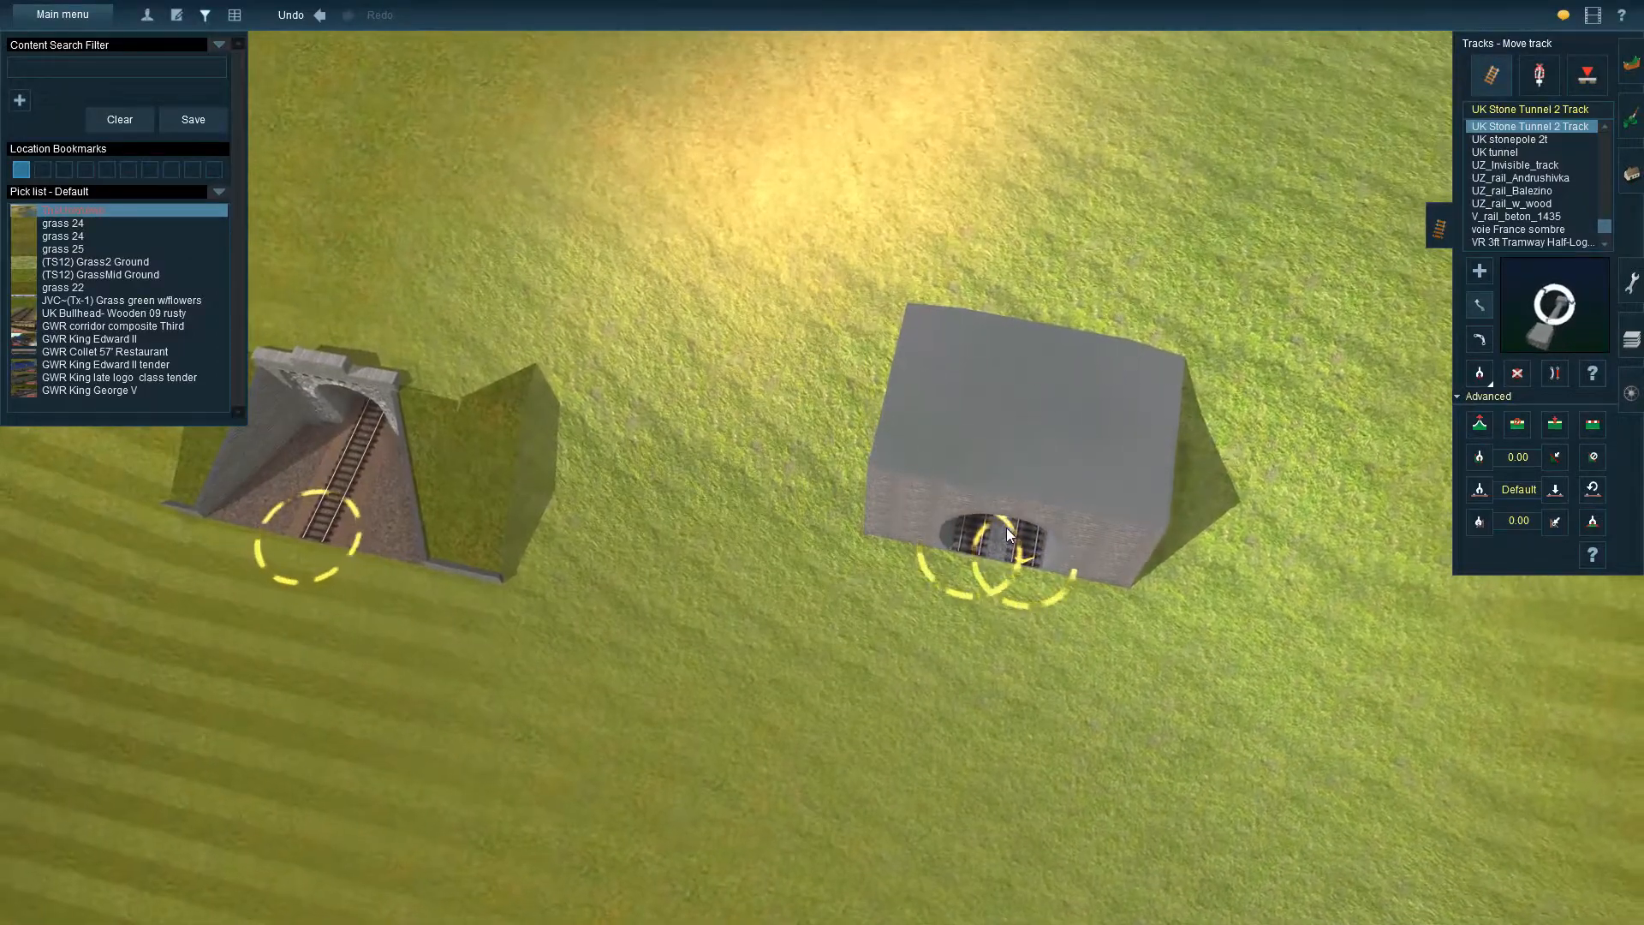
{"action": "left_click_drag", "start_coordinate": [1006, 528], "coordinate": [1026, 439]}
{"action": "key", "text": "Down"}
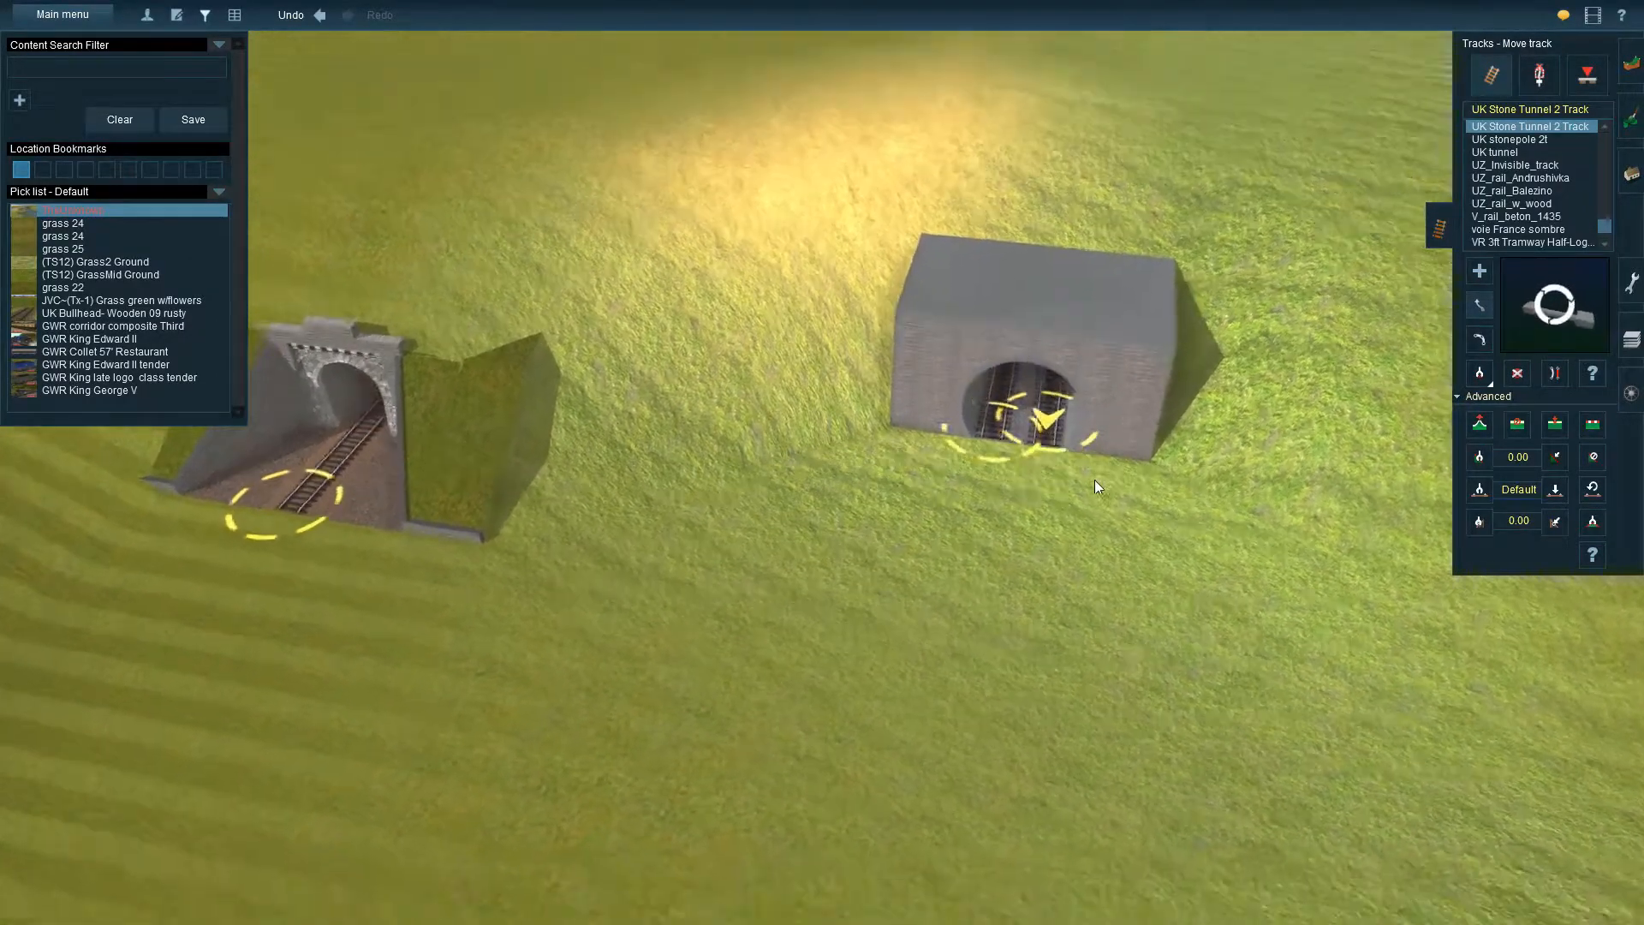
{"action": "key", "text": "Up"}
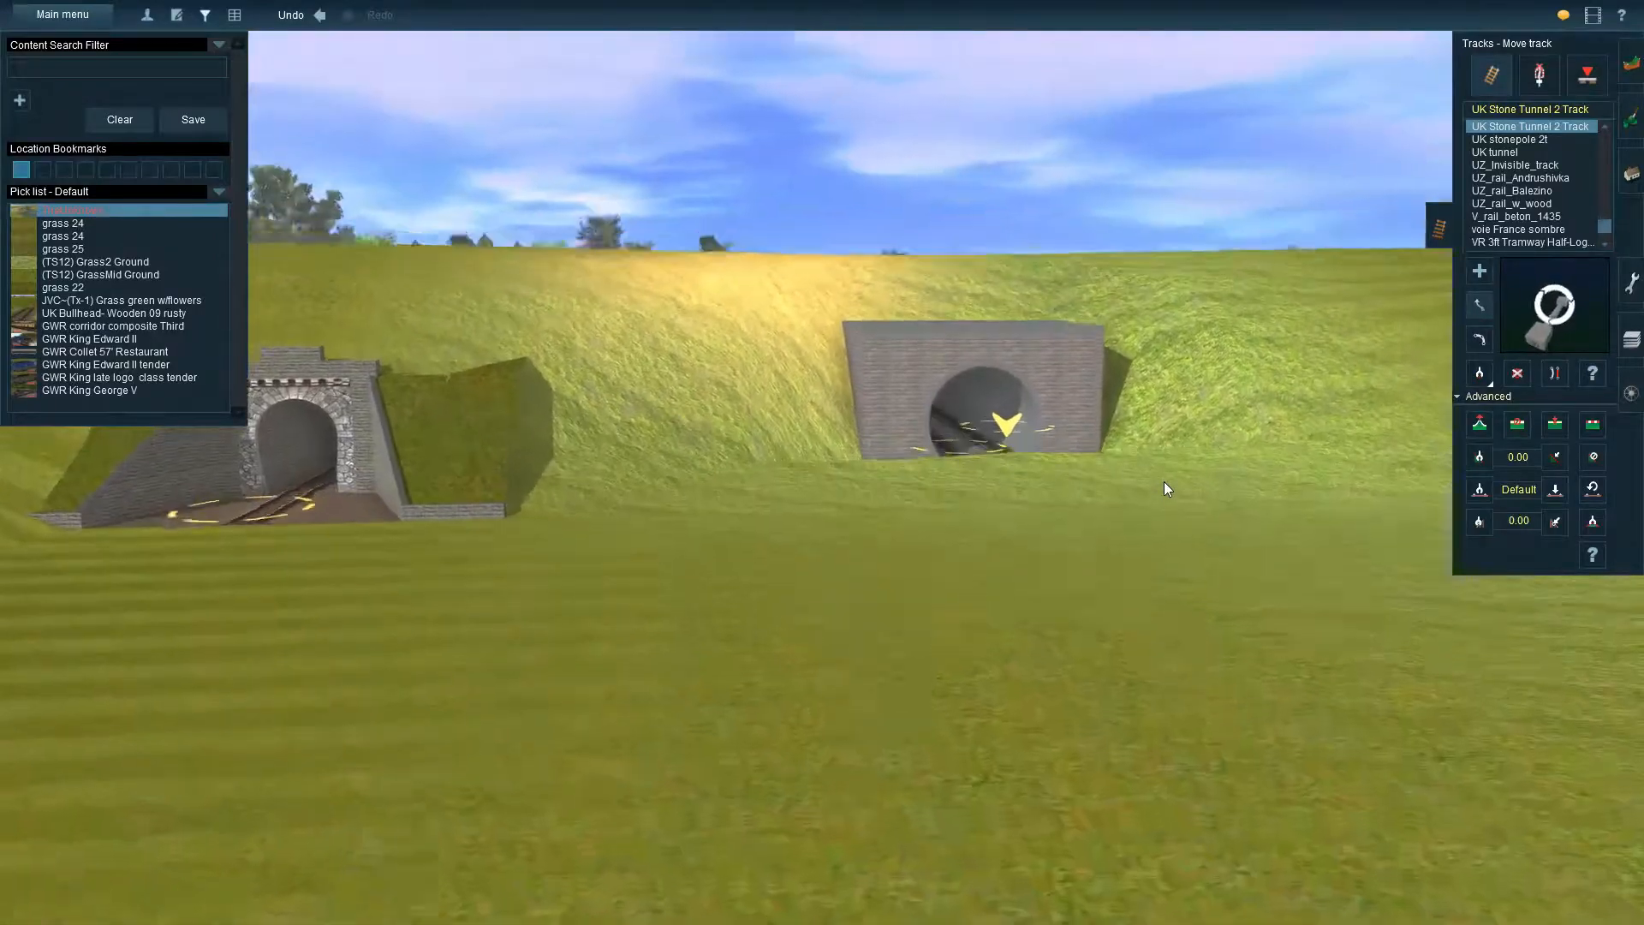
Pull the box-shaped tunnel's end on the far side of the hill further out of the slope to clear its arch
{"action": "right_click", "coordinate": [928, 147]}
{"action": "right_click", "coordinate": [708, 227]}
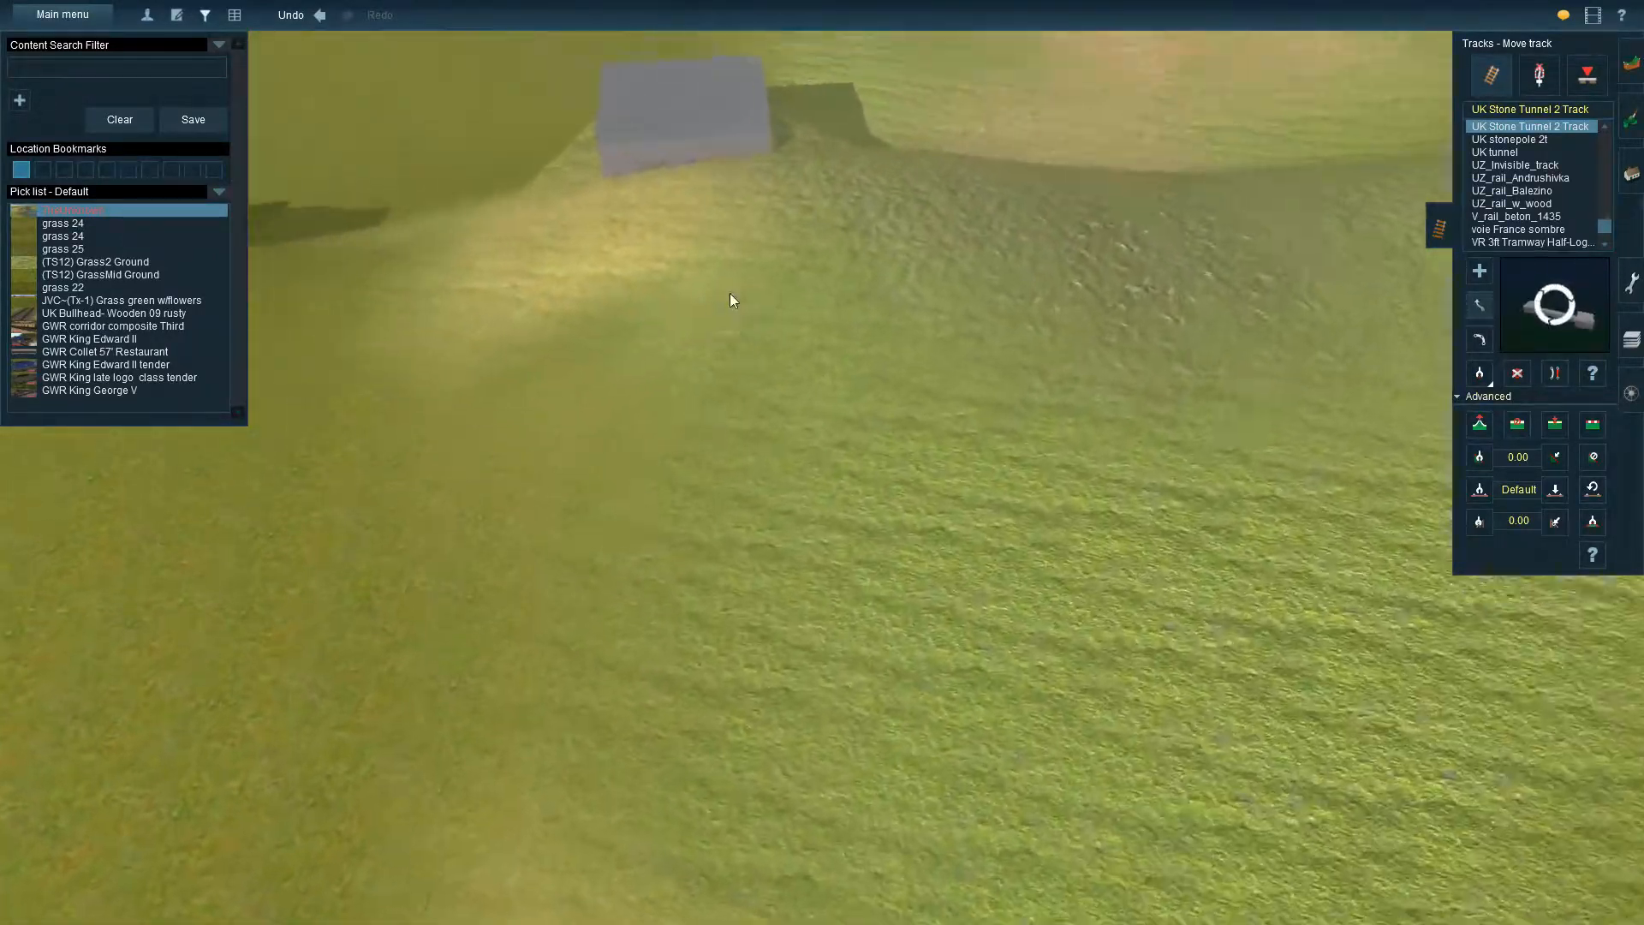
{"action": "key", "text": "Left"}
{"action": "right_click", "coordinate": [1082, 423]}
{"action": "key", "text": "Left"}
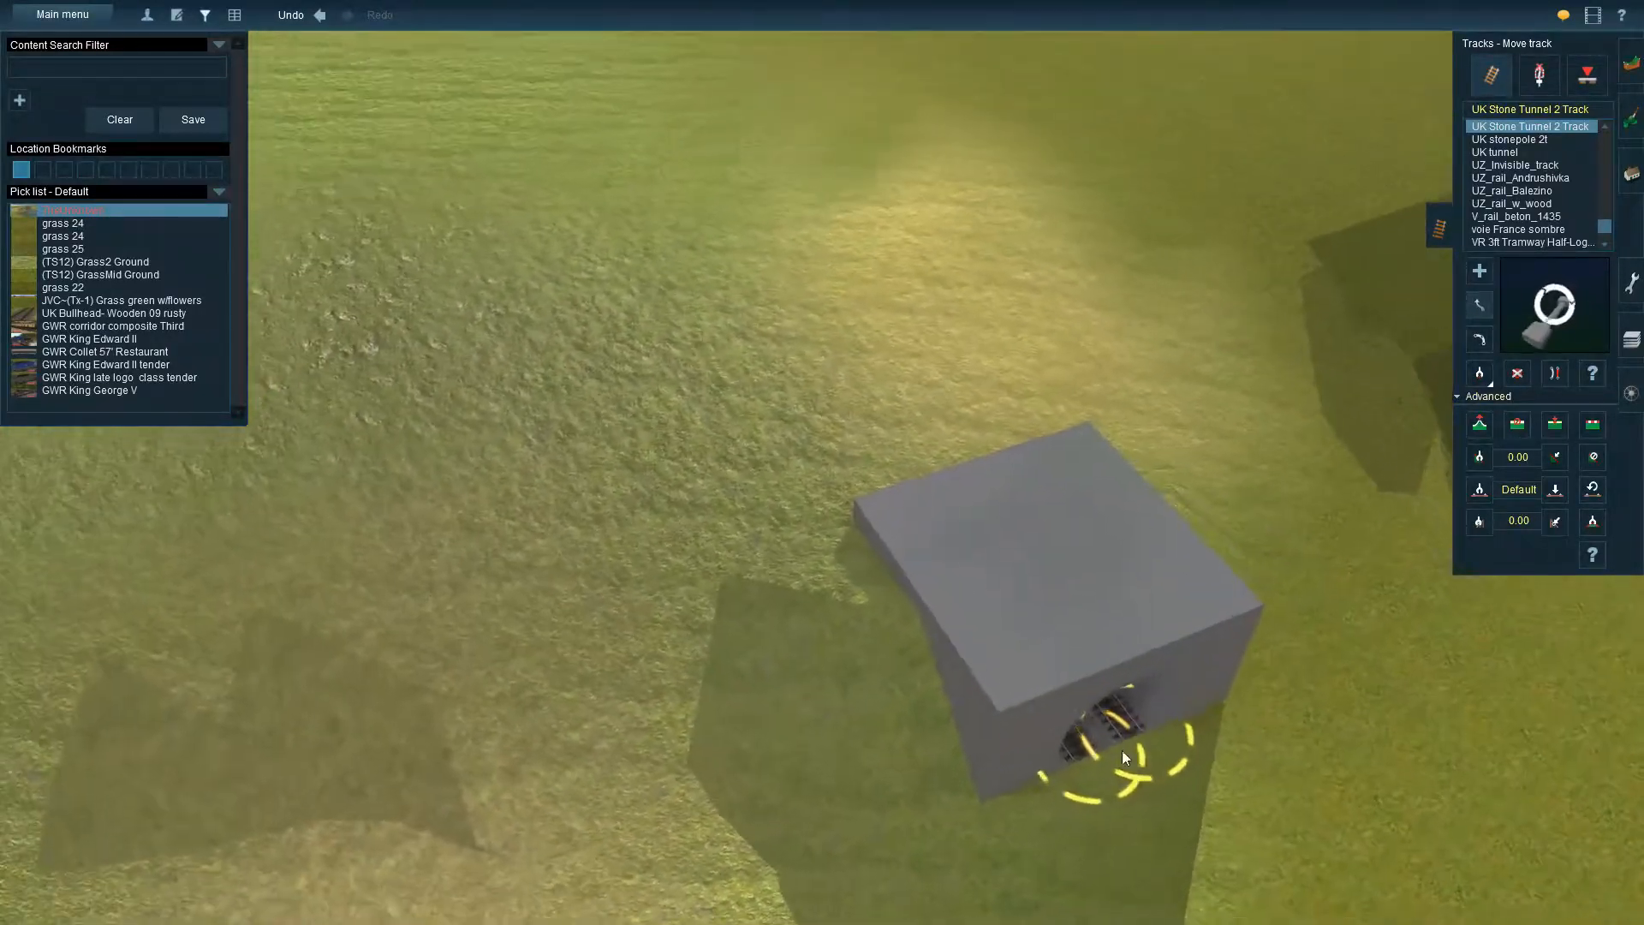
{"action": "right_click", "coordinate": [1062, 716]}
{"action": "key", "text": "Down"}
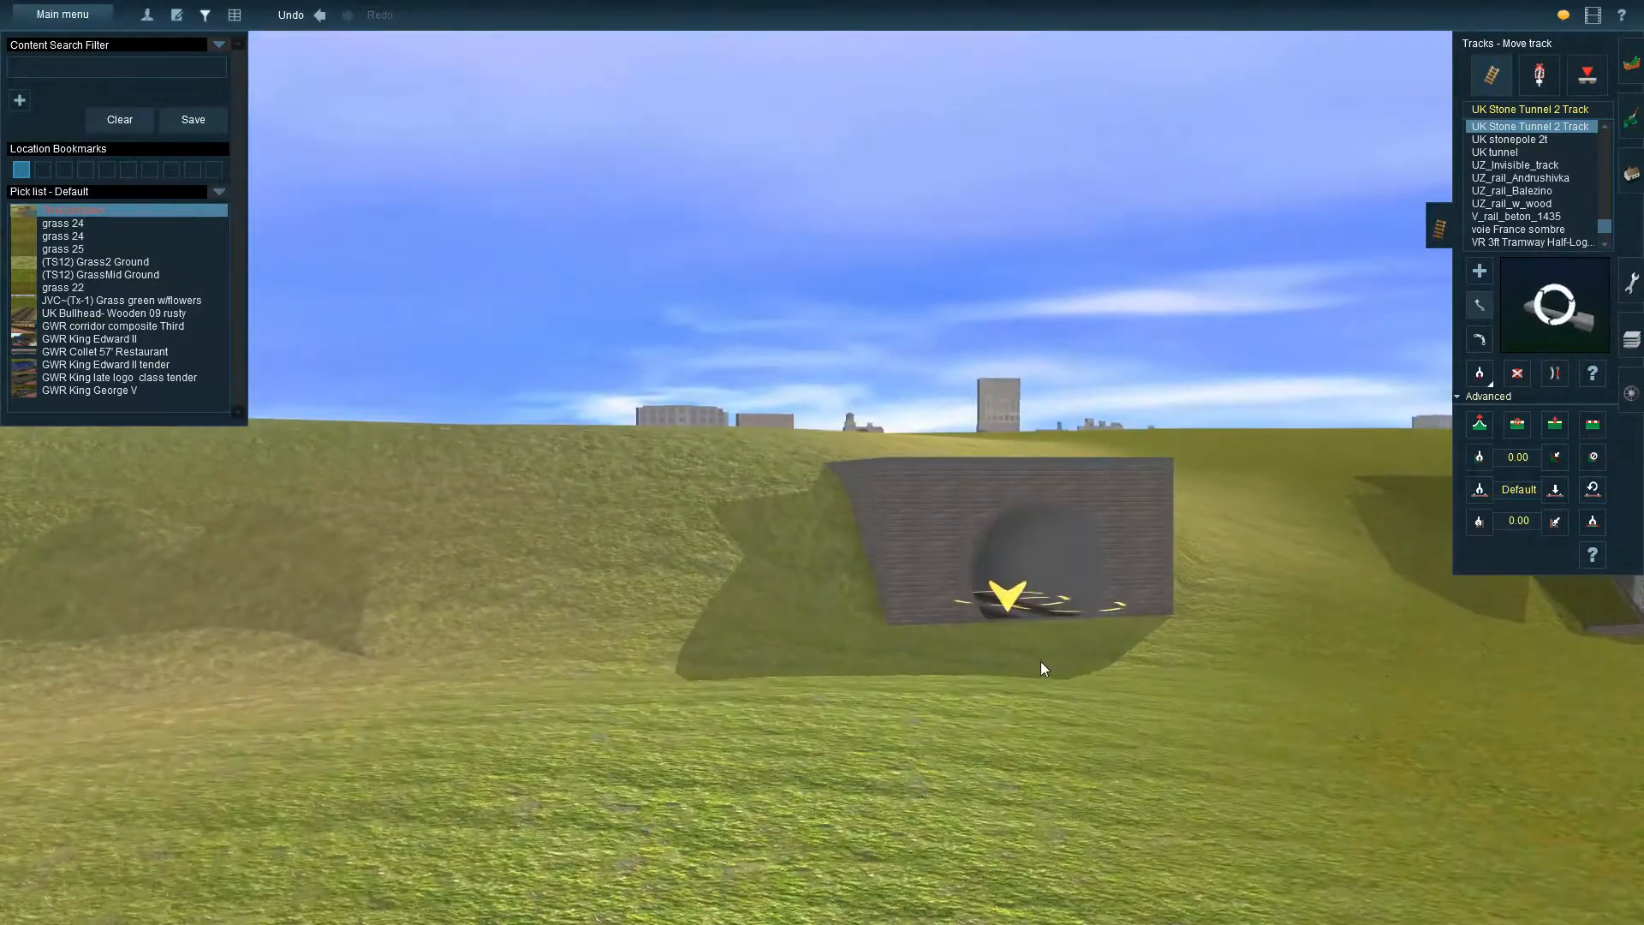
{"action": "key", "text": "Left"}
{"action": "key", "text": "Up"}
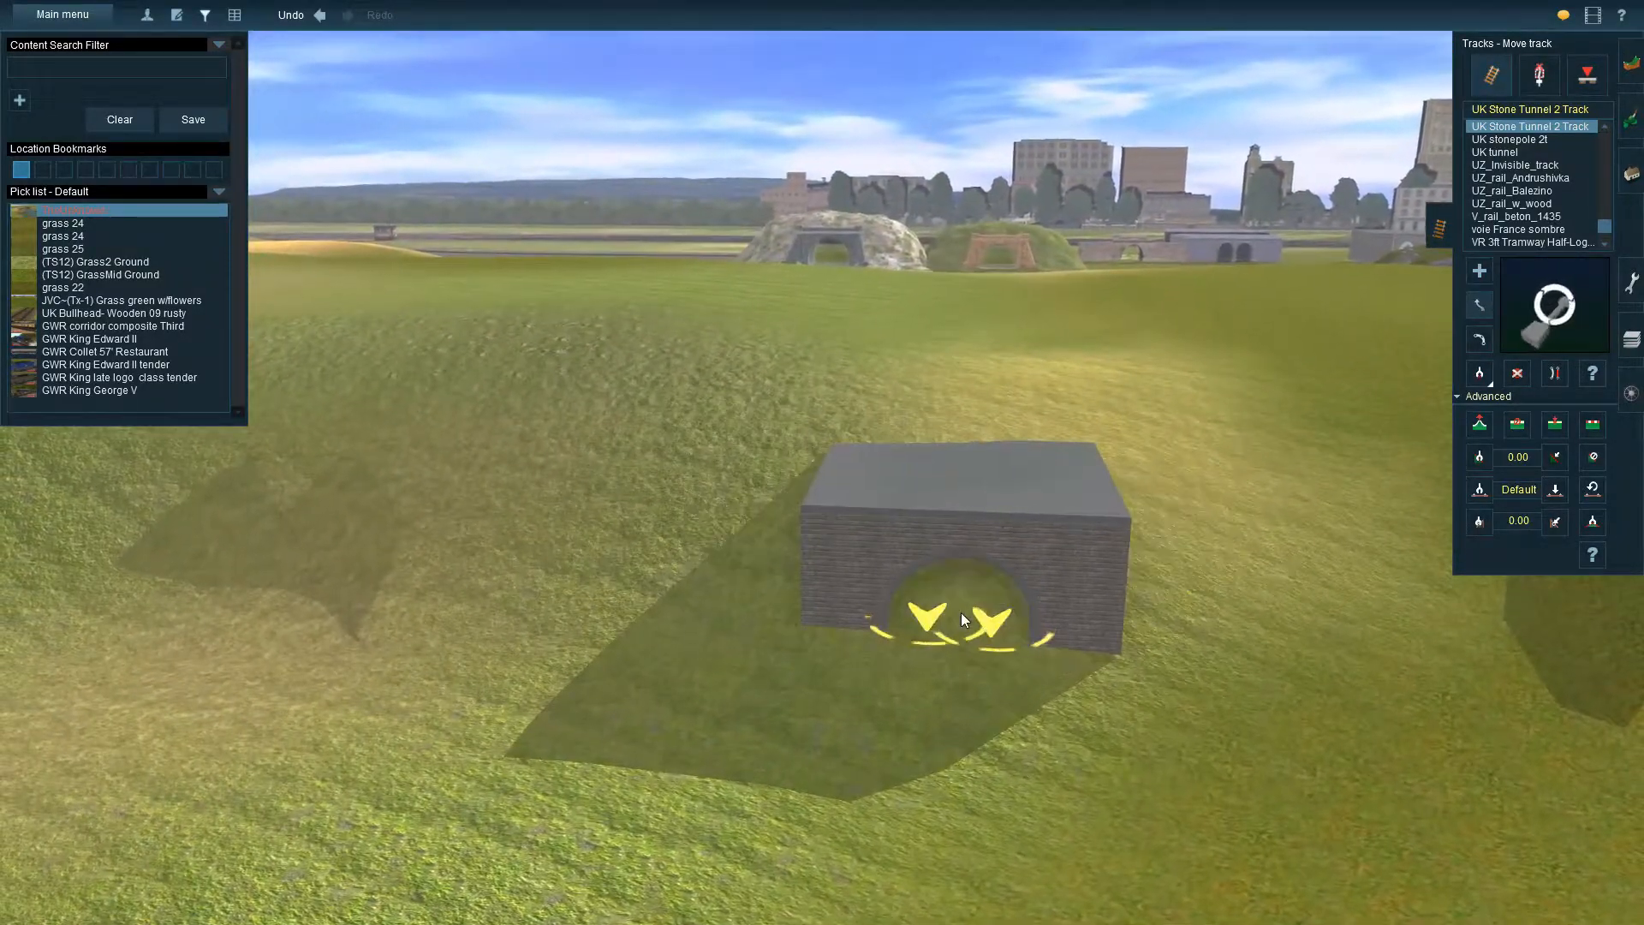
{"action": "key", "text": "Up"}
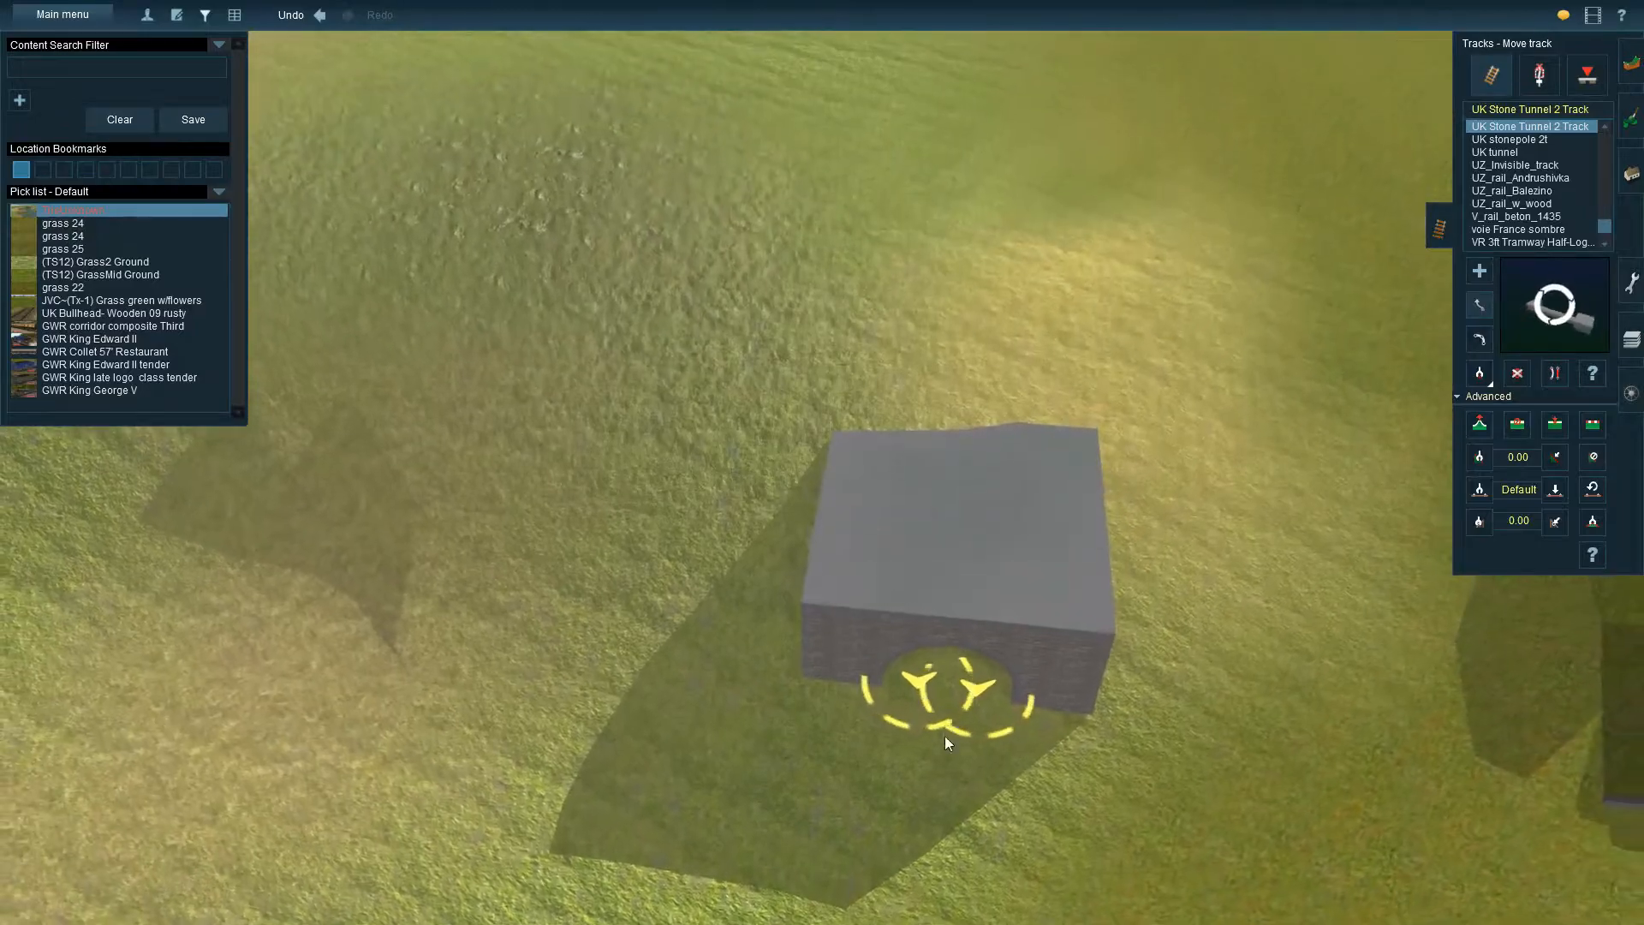
{"action": "left_click_drag", "start_coordinate": [947, 730], "coordinate": [938, 804]}
{"action": "key", "text": "Down"}
{"action": "key", "text": "Up"}
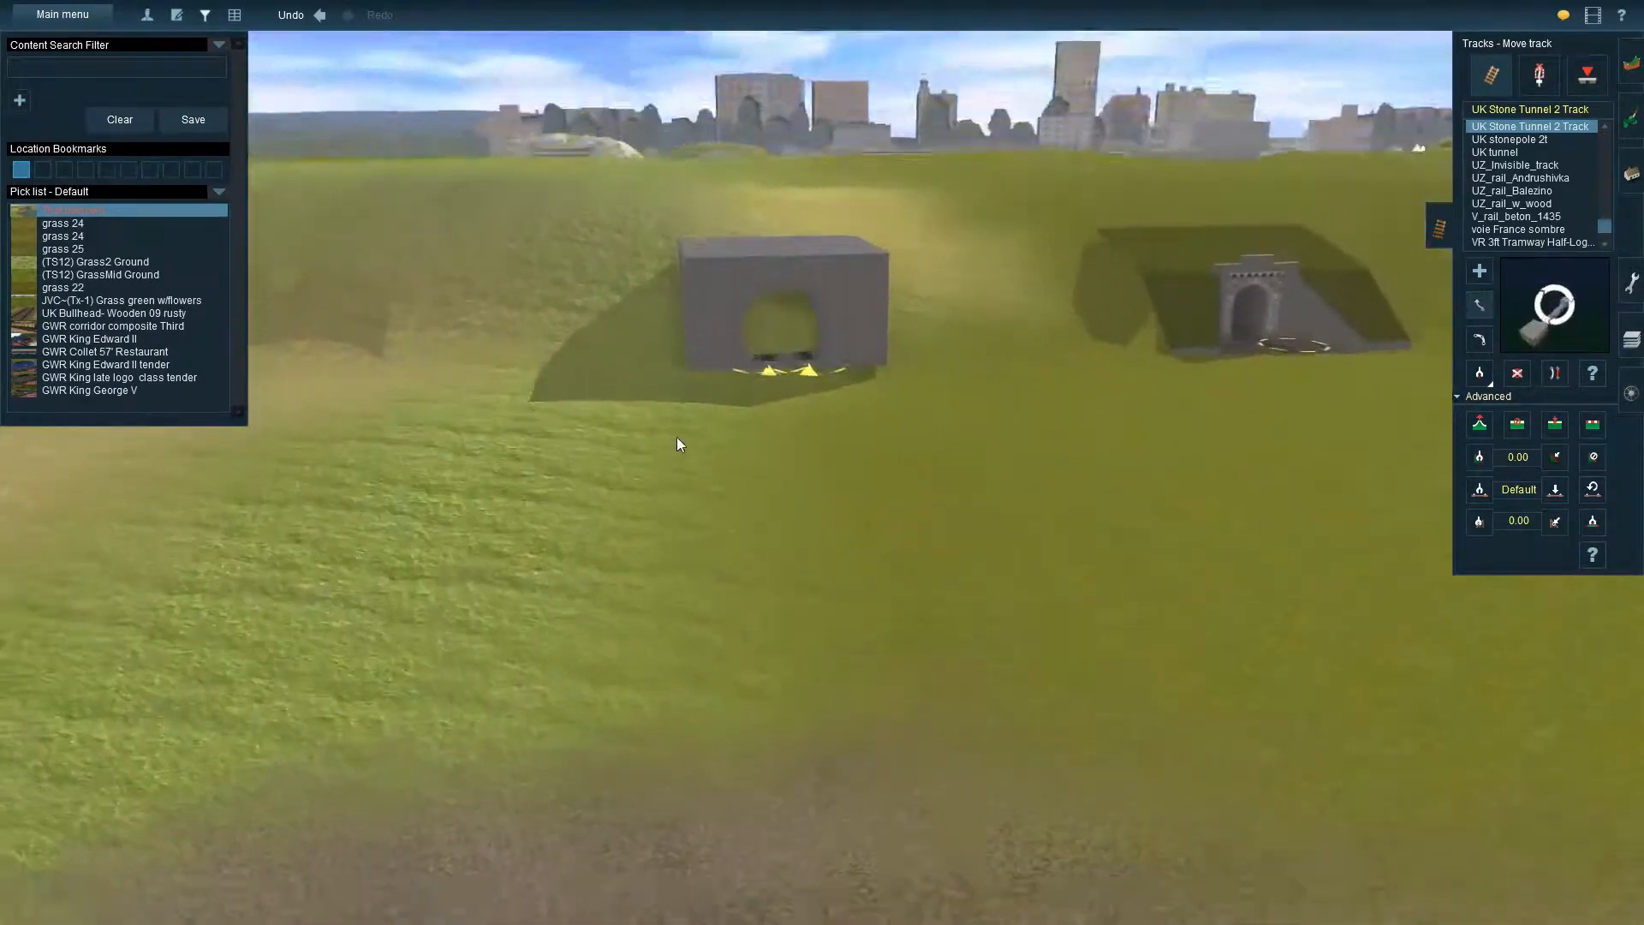
Shift the tunnel's far end sideways along the slope to open a clear line through to the other mouth
{"action": "left_click_drag", "start_coordinate": [758, 144], "coordinate": [562, 157]}
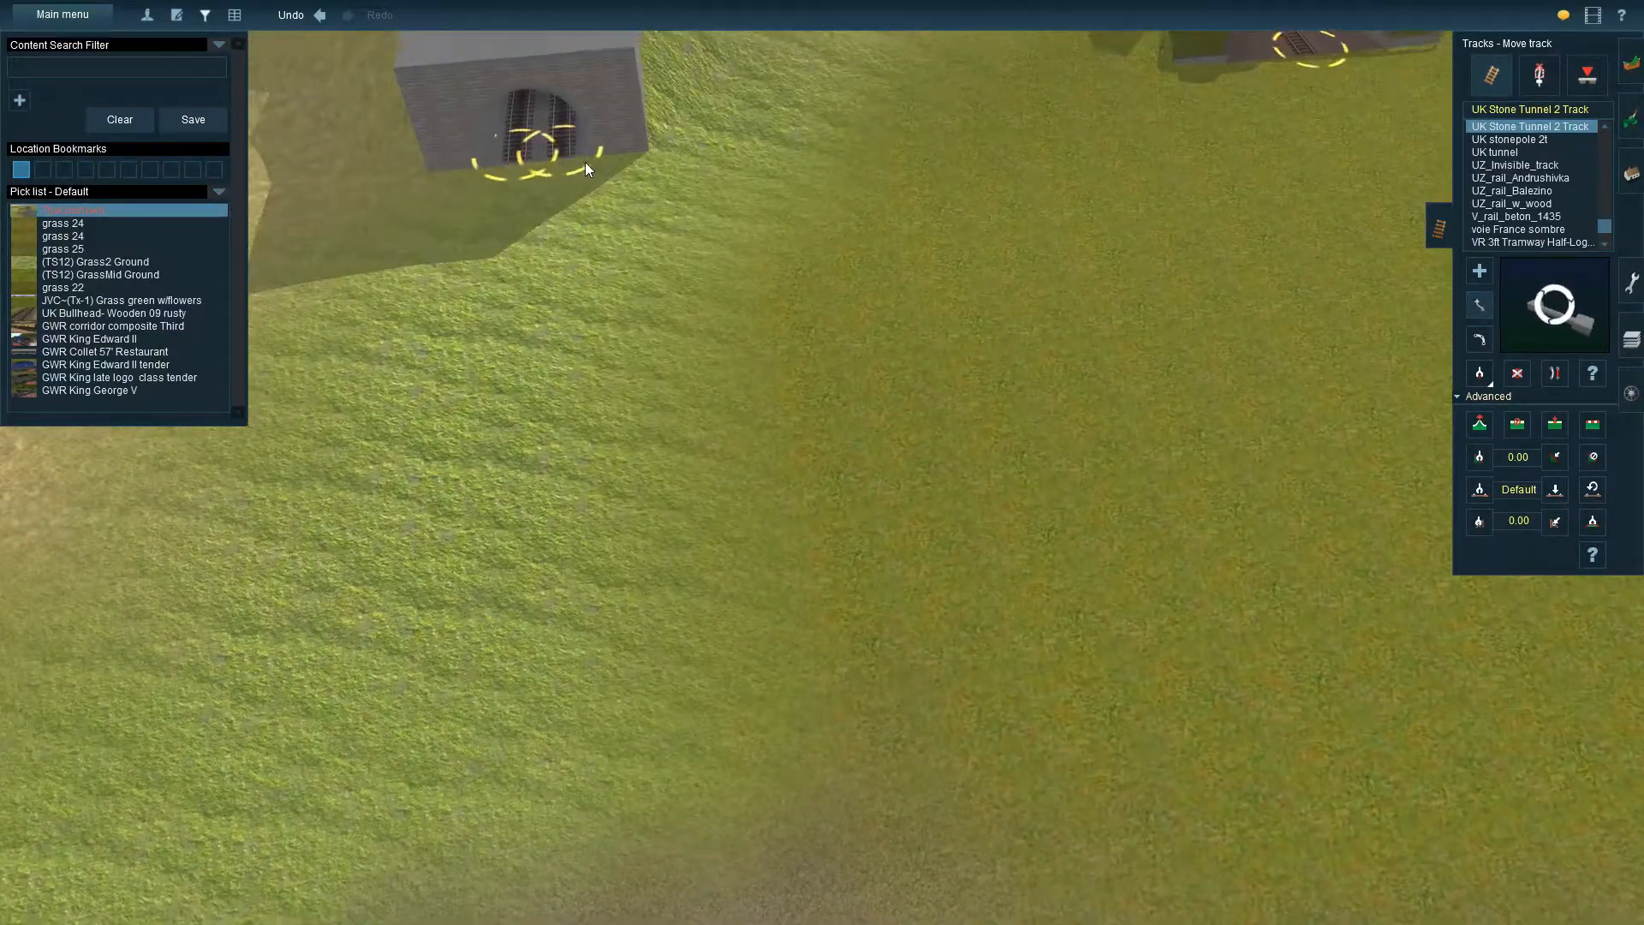
{"action": "key", "text": "Down"}
{"action": "right_click", "coordinate": [625, 315]}
{"action": "left_click_drag", "start_coordinate": [875, 632], "coordinate": [1077, 632]}
{"action": "key", "text": "Down"}
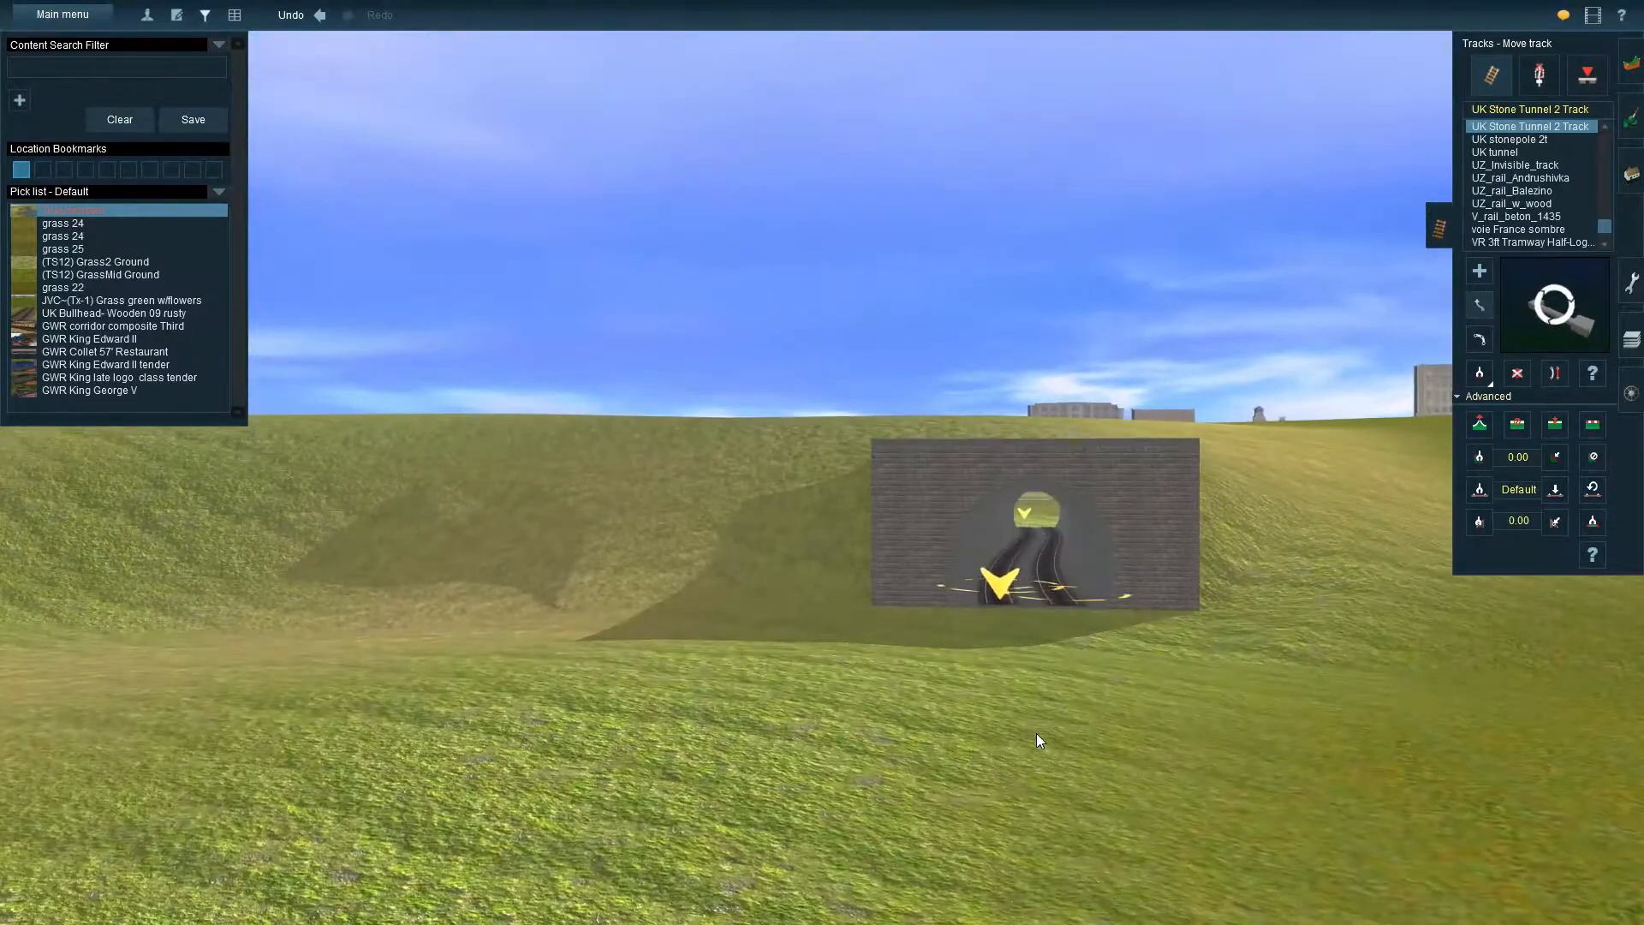
{"action": "key", "text": "Up"}
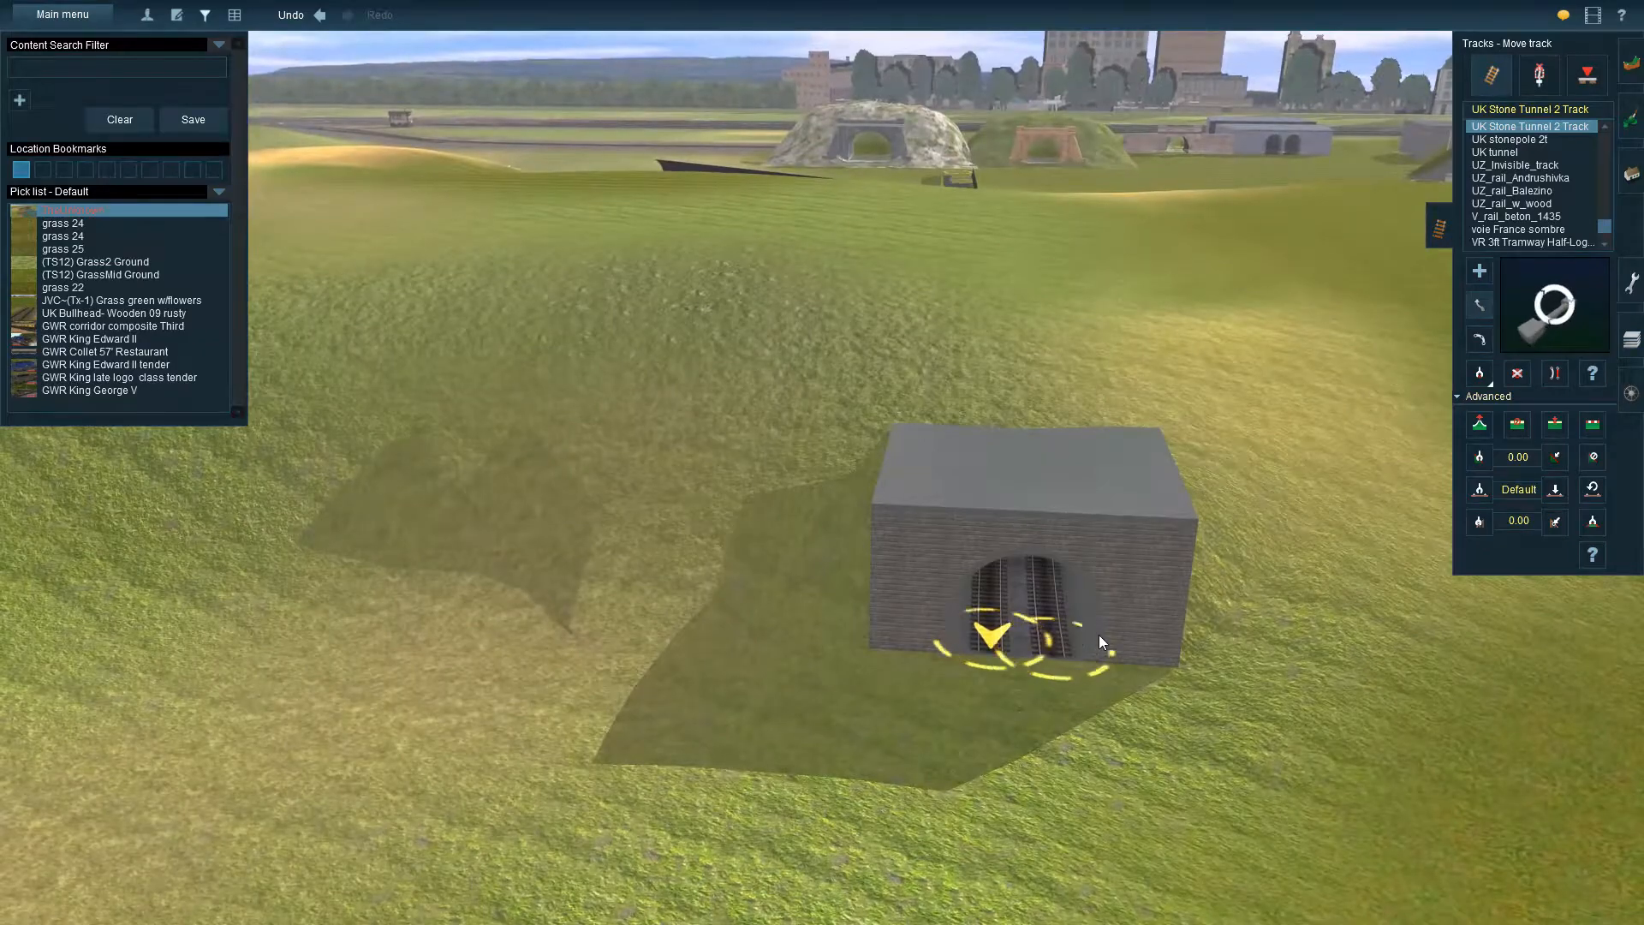
{"action": "left_click_drag", "start_coordinate": [1091, 636], "coordinate": [1239, 654]}
{"action": "key", "text": "Down"}
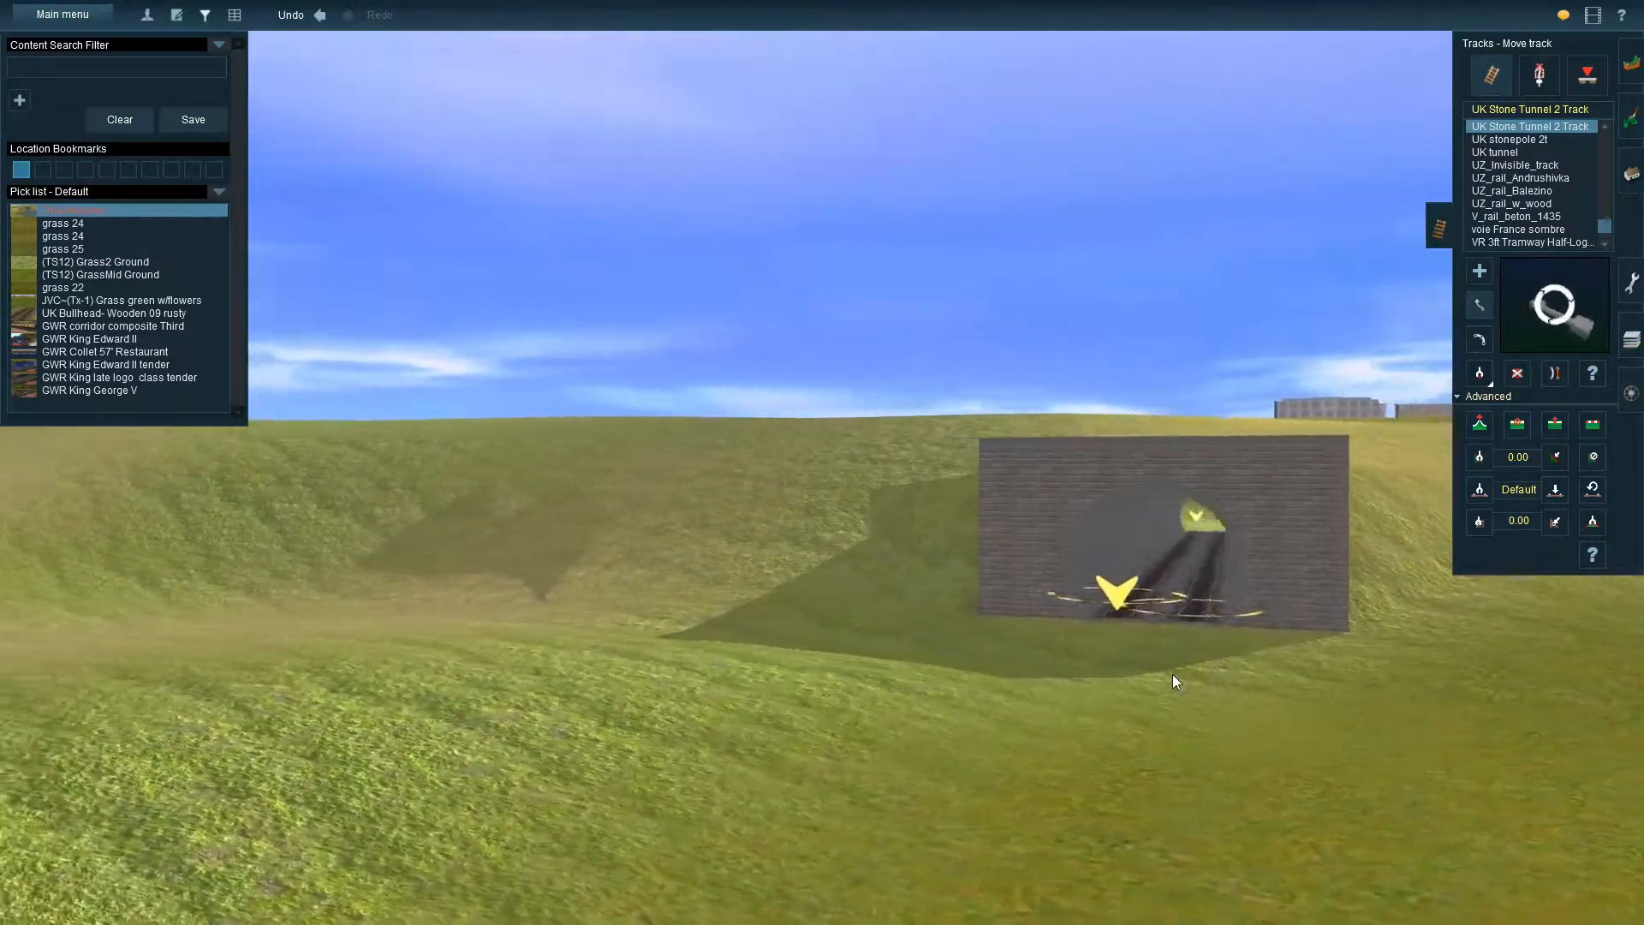
Return over the hill to the near side and view the box-shaped tunnel beside the small stone tunnel with grassed wing walls
{"action": "key", "text": "Up"}
{"action": "right_click", "coordinate": [1143, 527]}
{"action": "key", "text": "Left"}
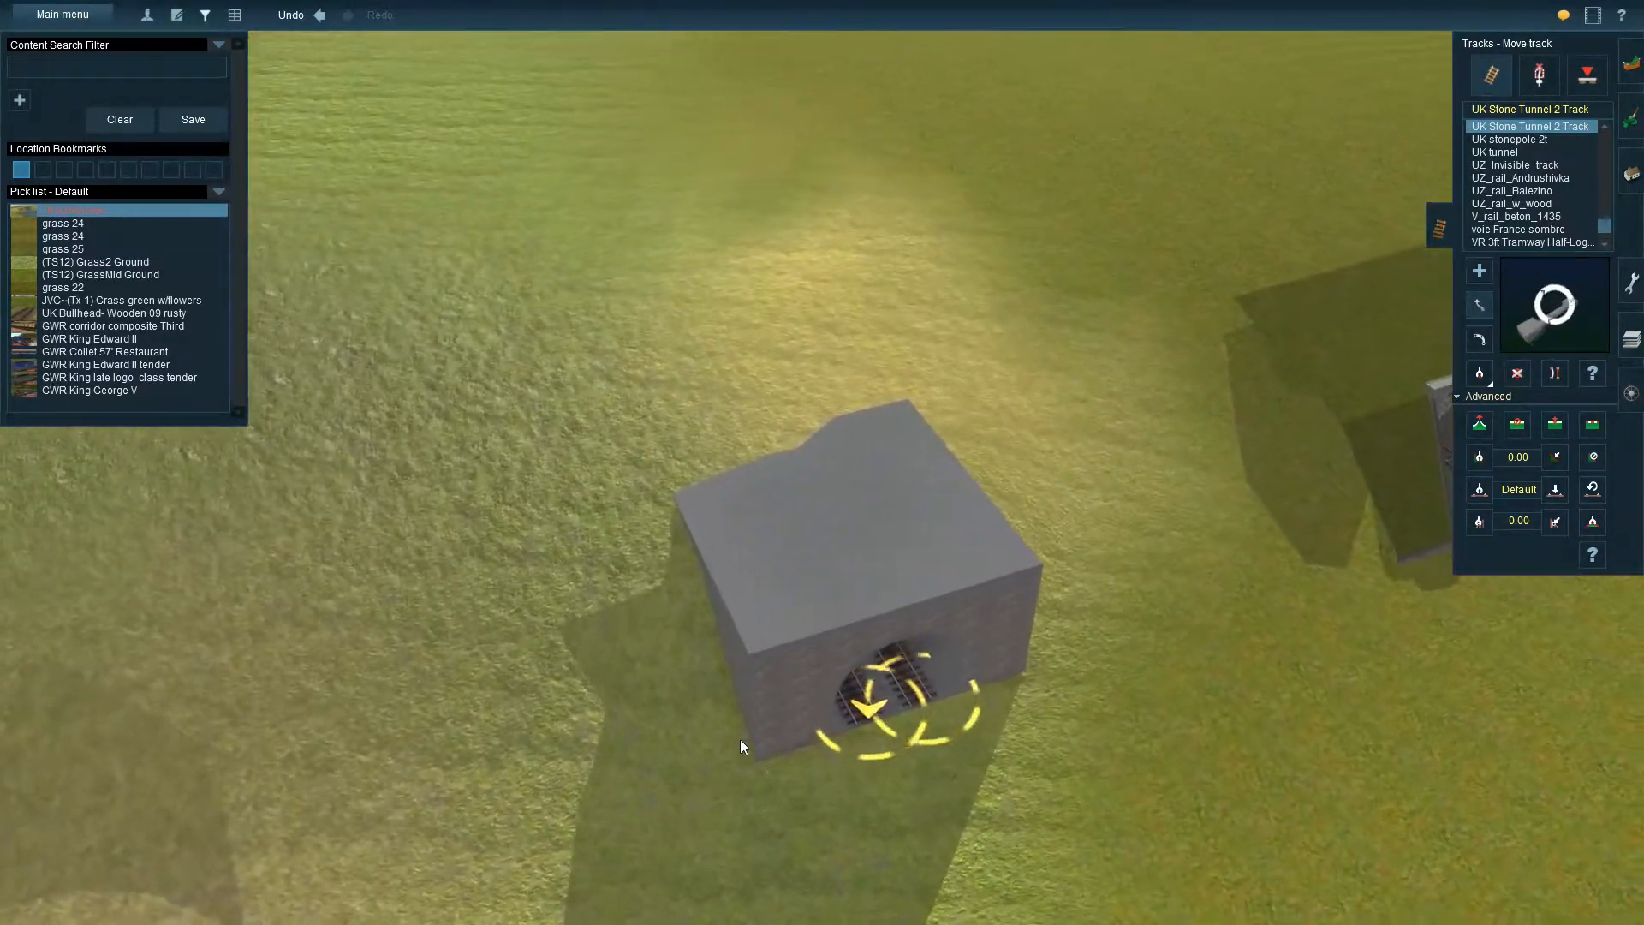
{"action": "right_click", "coordinate": [769, 517]}
{"action": "right_click", "coordinate": [677, 295]}
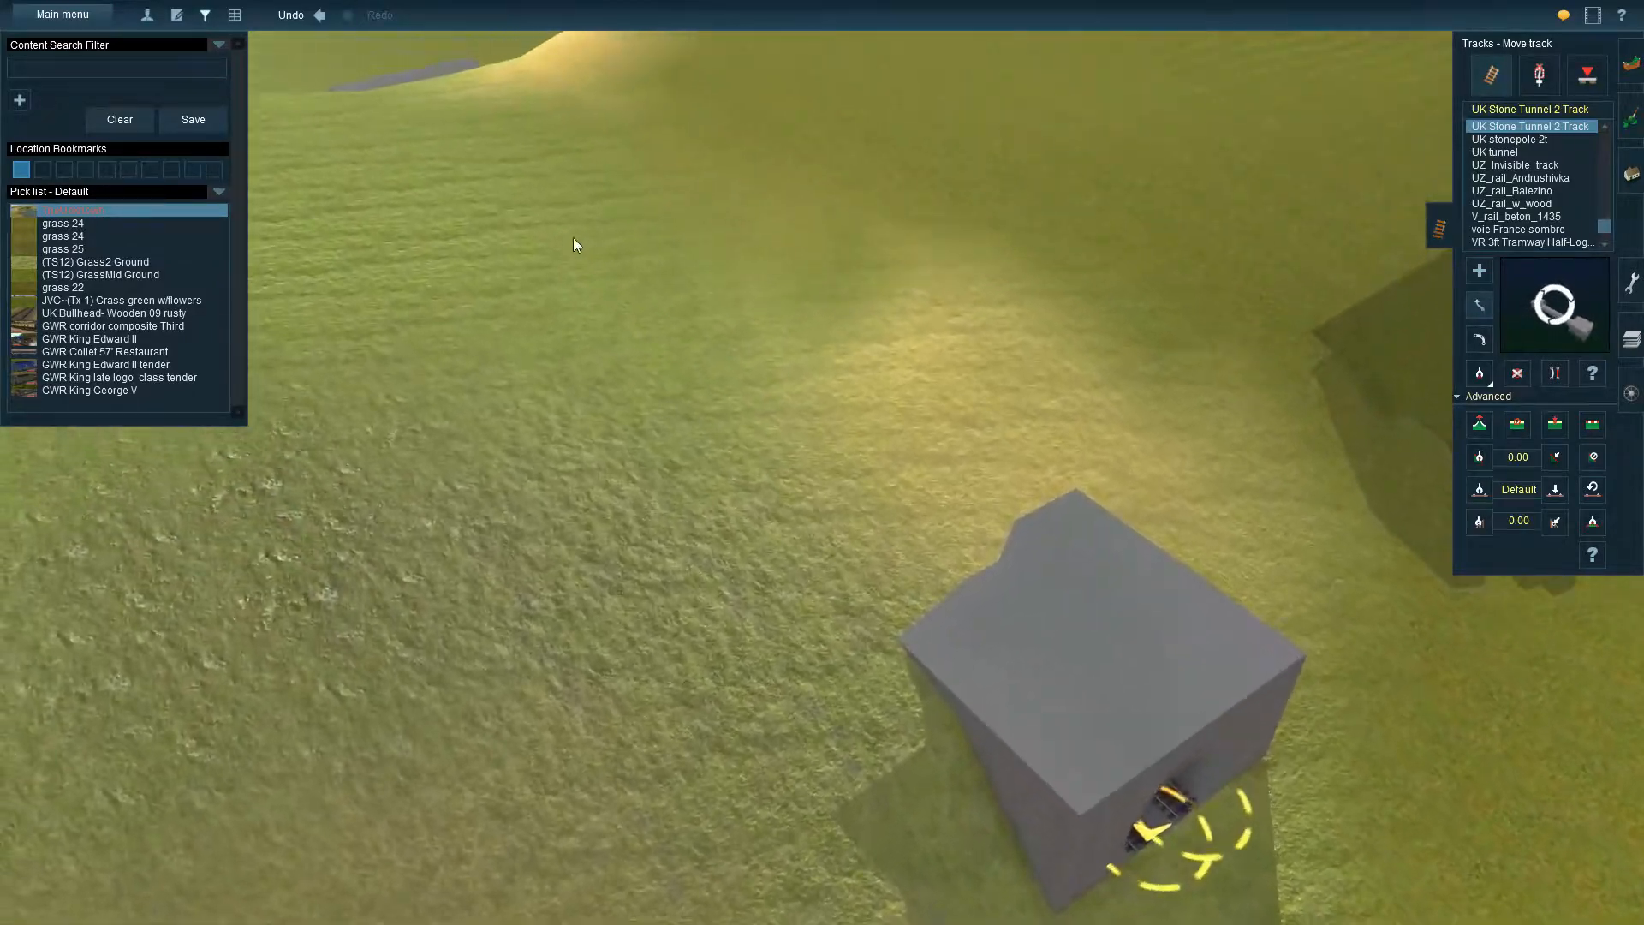
{"action": "right_click", "coordinate": [573, 239]}
{"action": "right_click", "coordinate": [605, 235]}
{"action": "key", "text": "Left"}
{"action": "key", "text": "Left"}
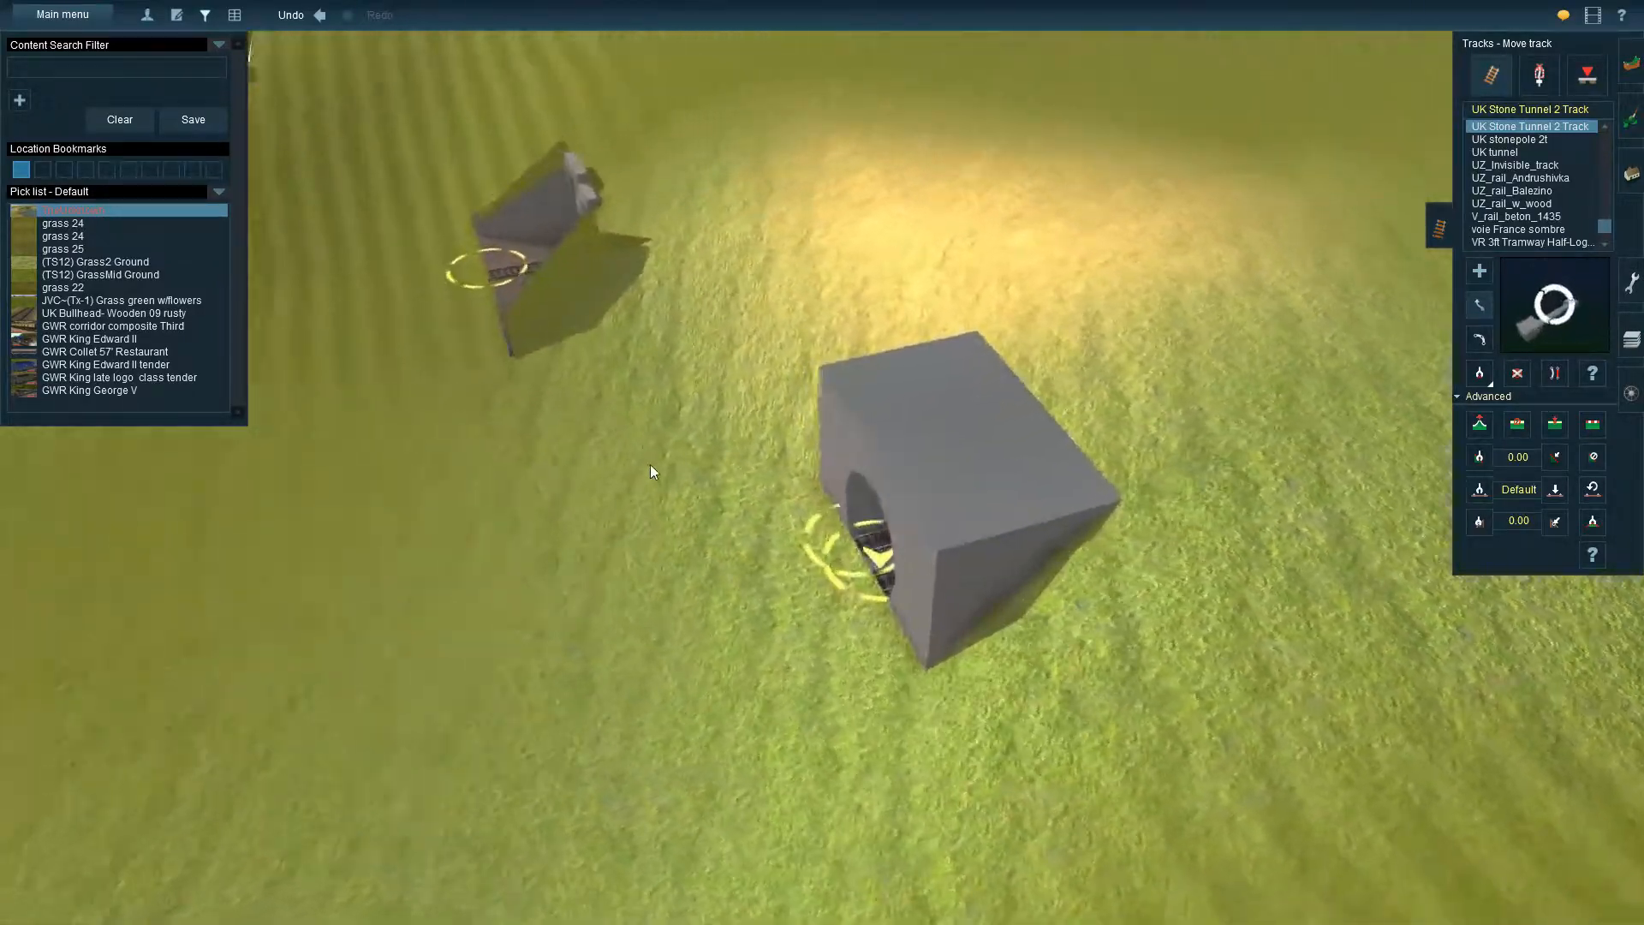
{"action": "key", "text": "Down"}
{"action": "right_click", "coordinate": [395, 531]}
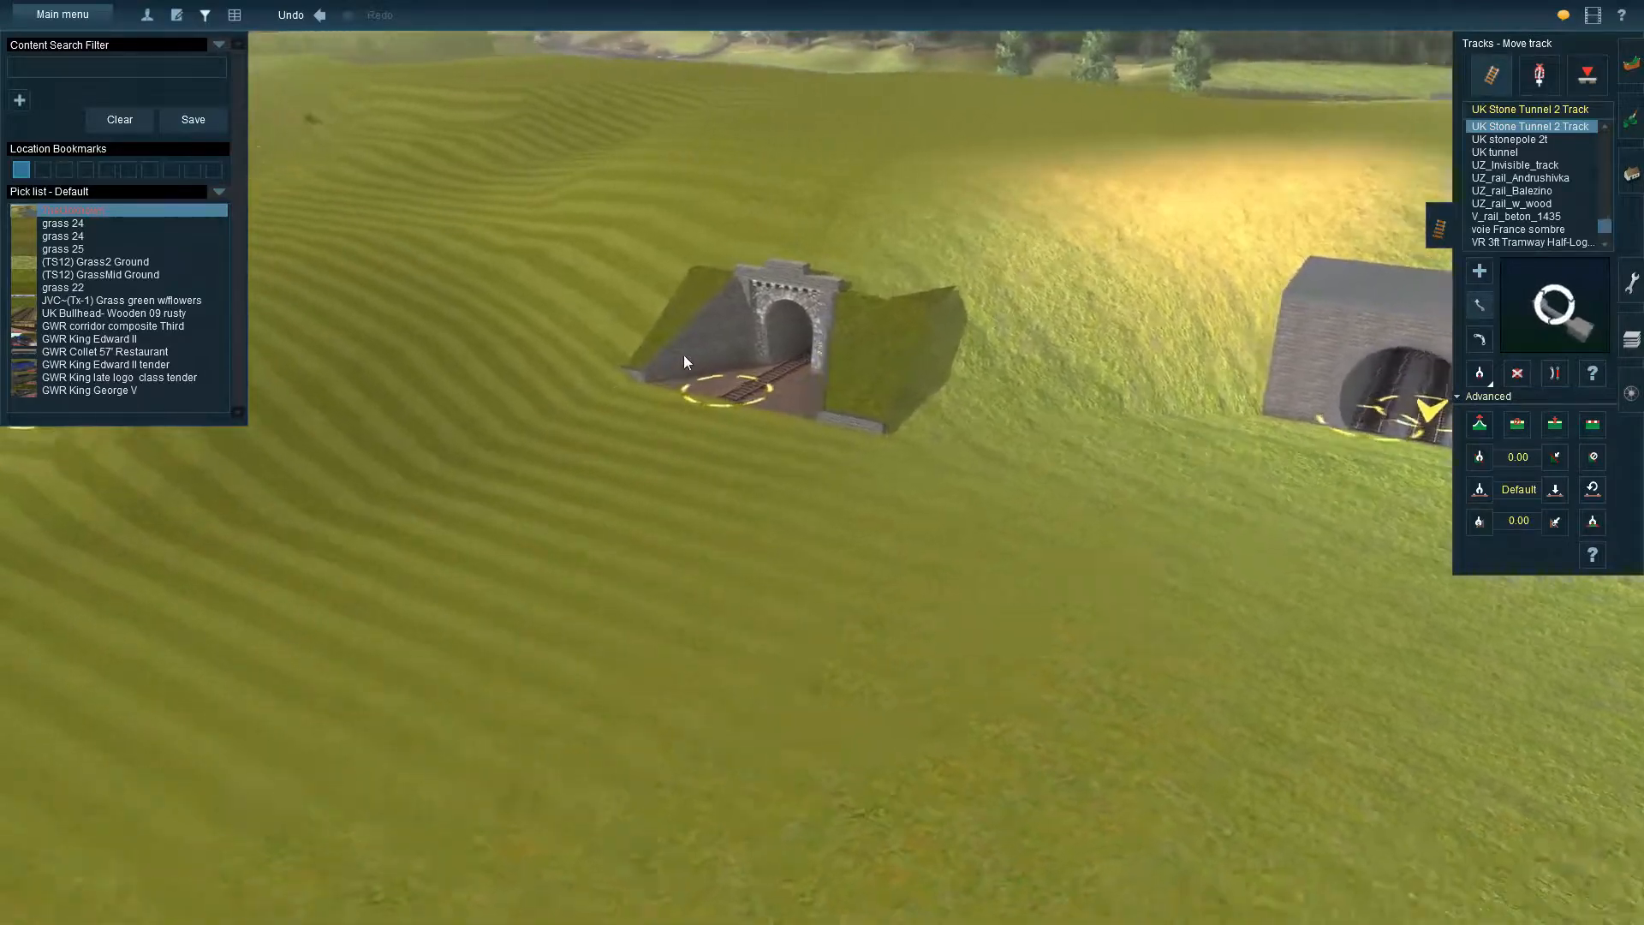
{"action": "key", "text": "Left"}
{"action": "right_click", "coordinate": [250, 543]}
{"action": "key", "text": "Left"}
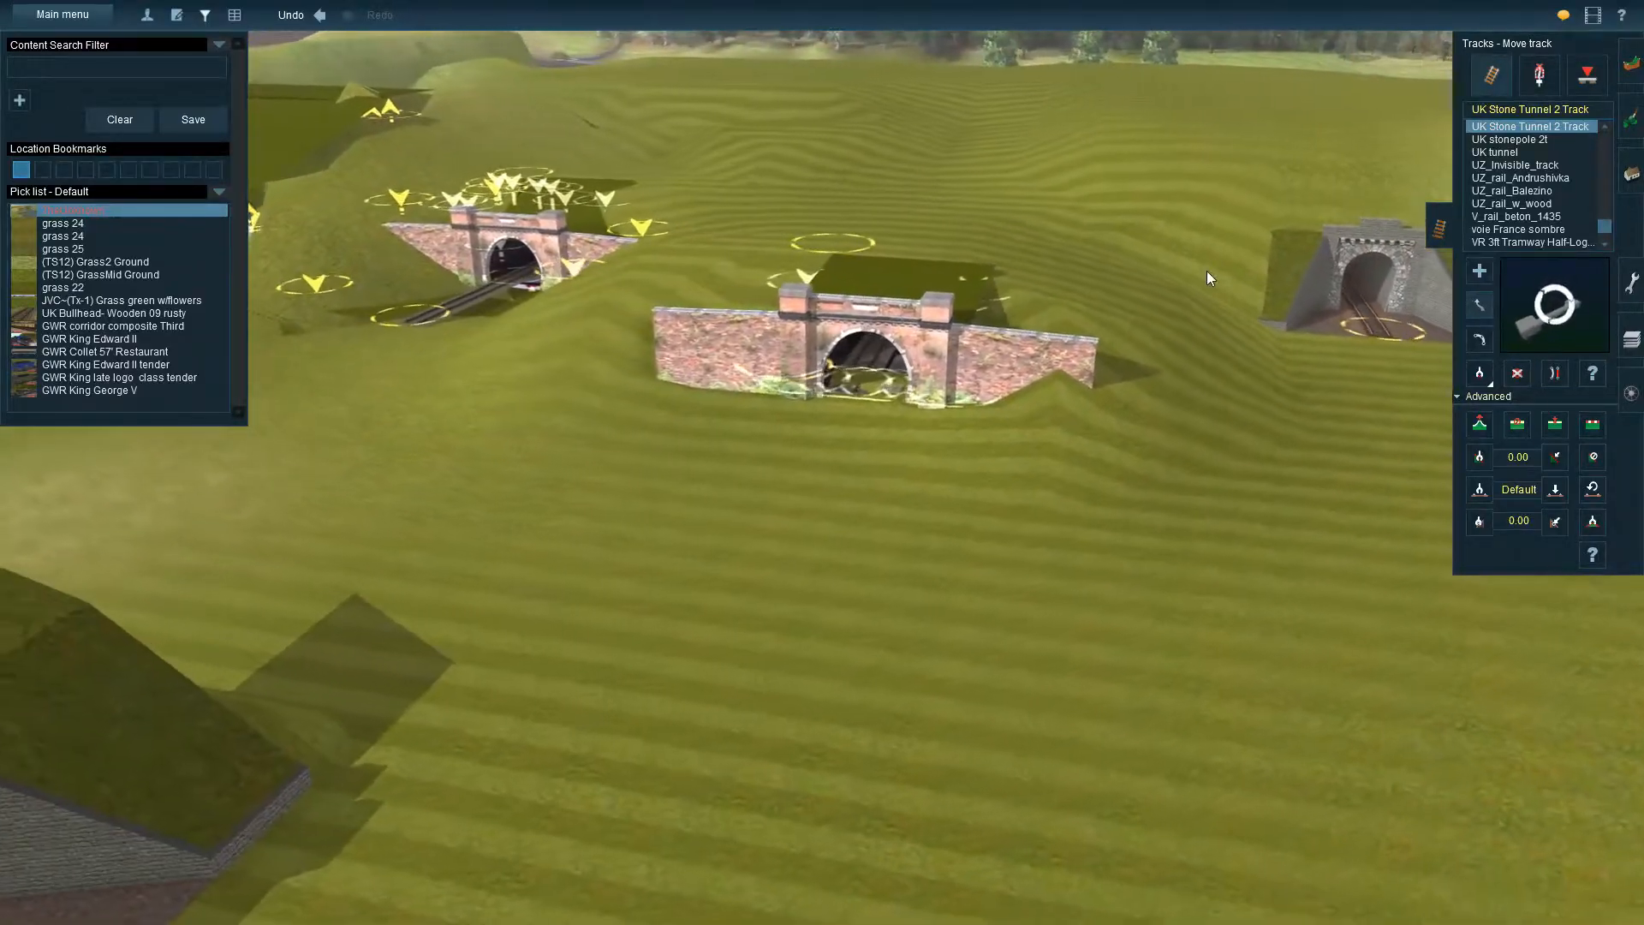
{"action": "right_click", "coordinate": [1208, 272]}
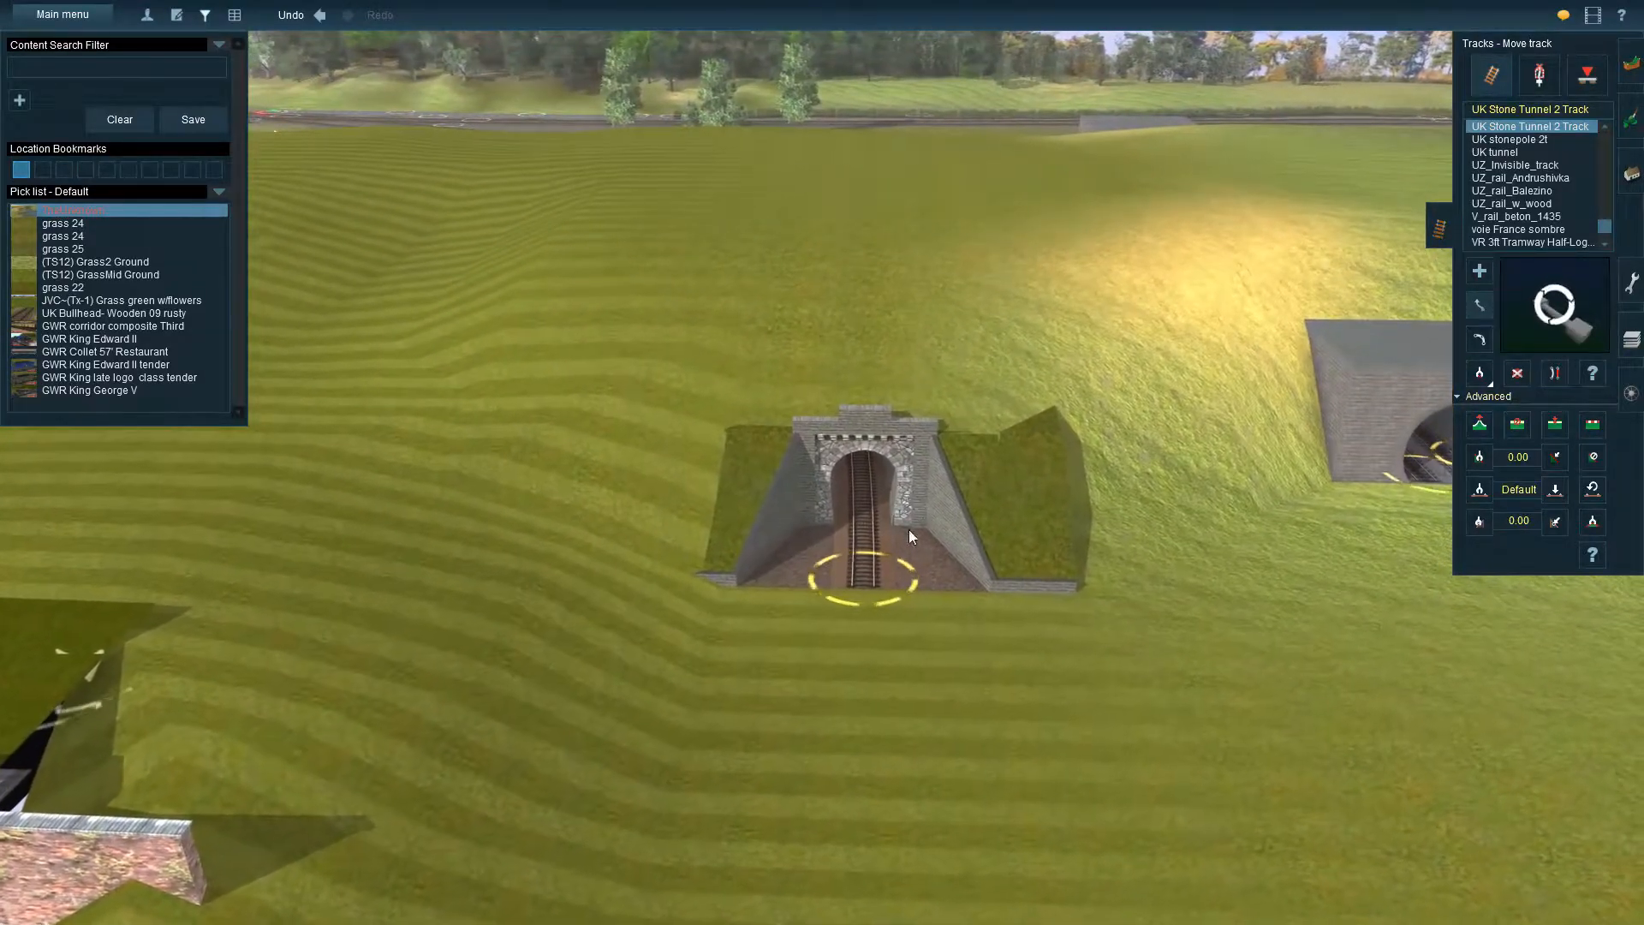
Pick WS Alter Steintunnel from the small stone tunnel with Get track, and view the properties of the track at its mouth
{"action": "key", "text": "Up"}
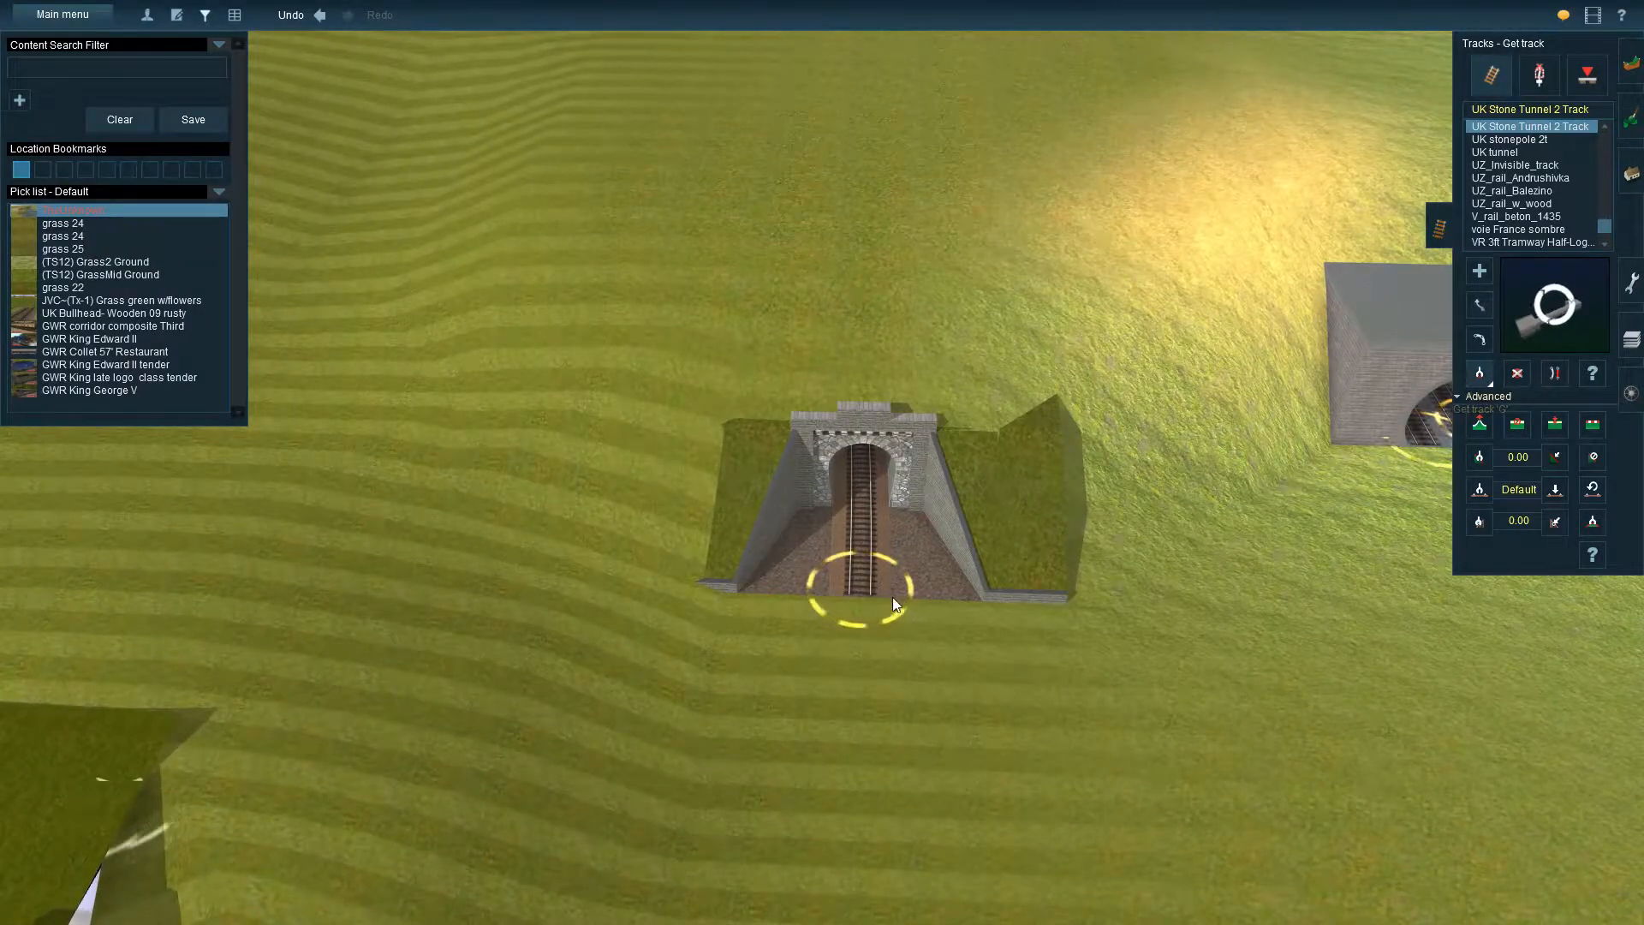
{"action": "left_click", "coordinate": [1479, 271]}
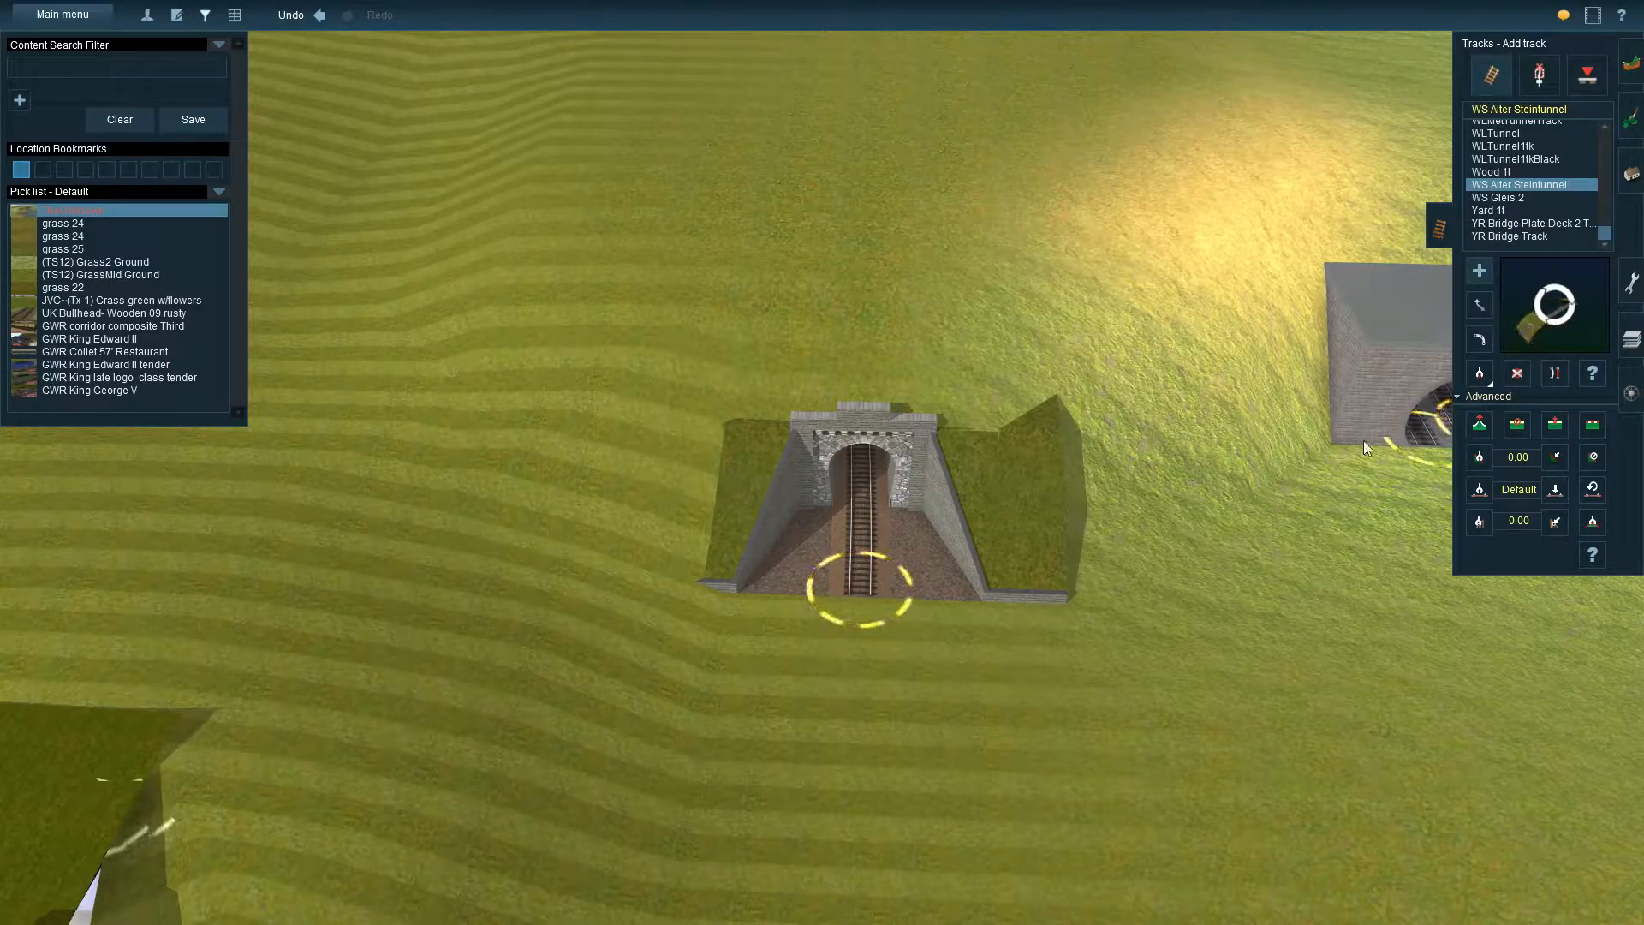
{"action": "left_click", "coordinate": [1593, 375]}
{"action": "left_click", "coordinate": [900, 551]}
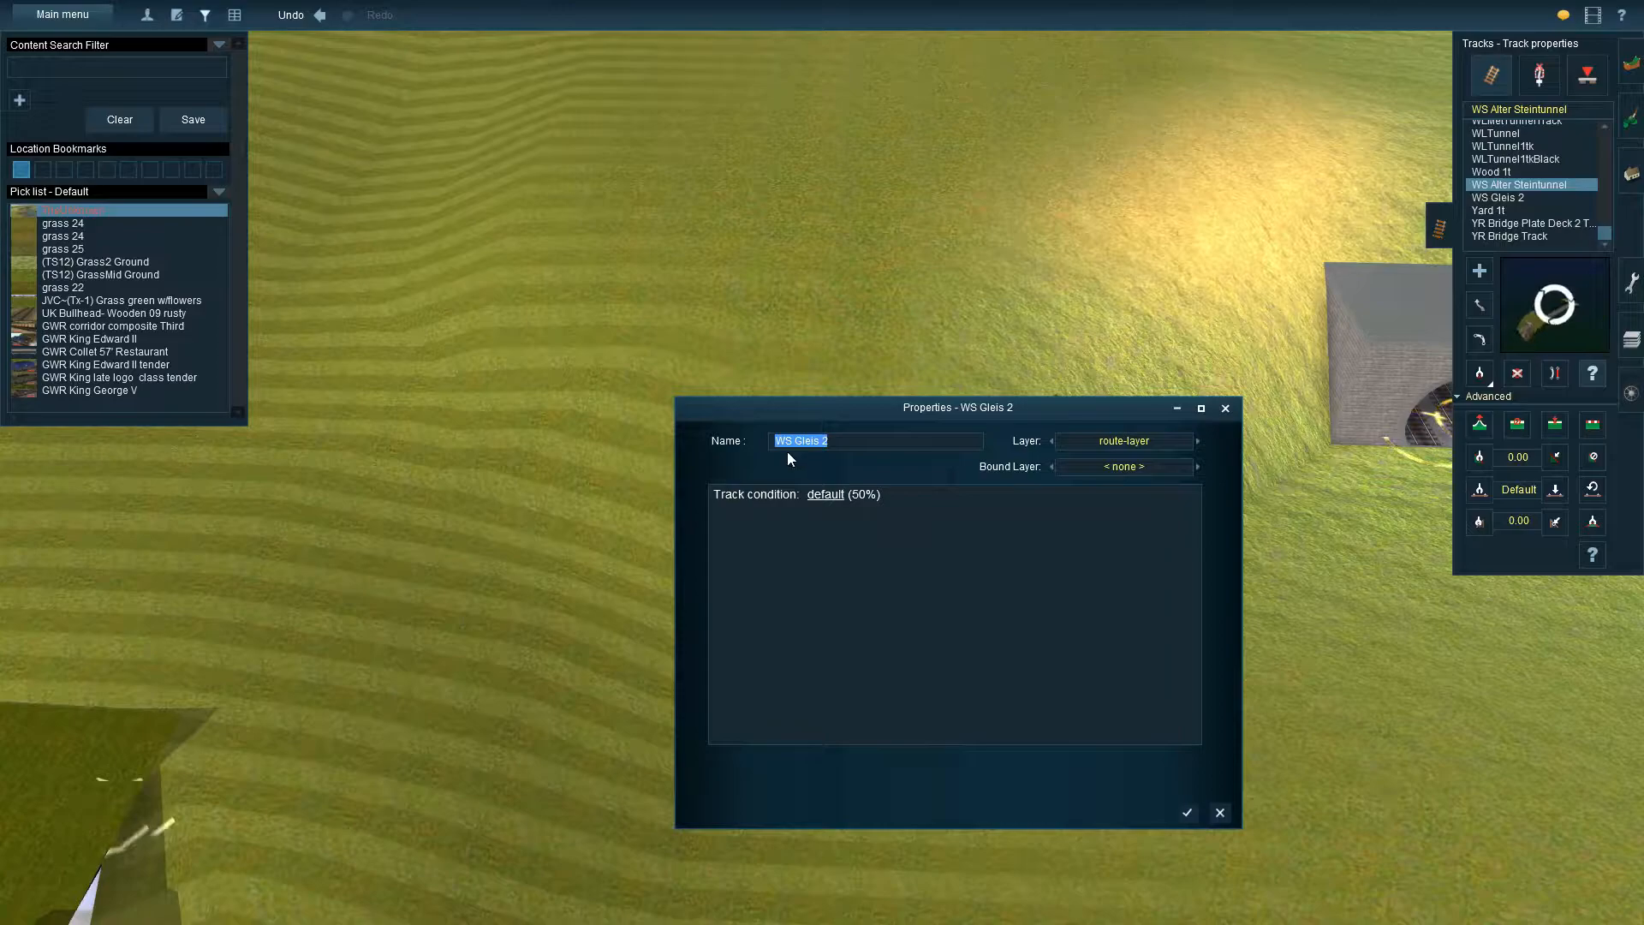
{"action": "left_click", "coordinate": [1220, 812]}
Examine the grey stone and brick portals with built-in hill mounds from above, the front and ground level
{"action": "right_click_drag", "start_coordinate": [1036, 676], "coordinate": [697, 466]}
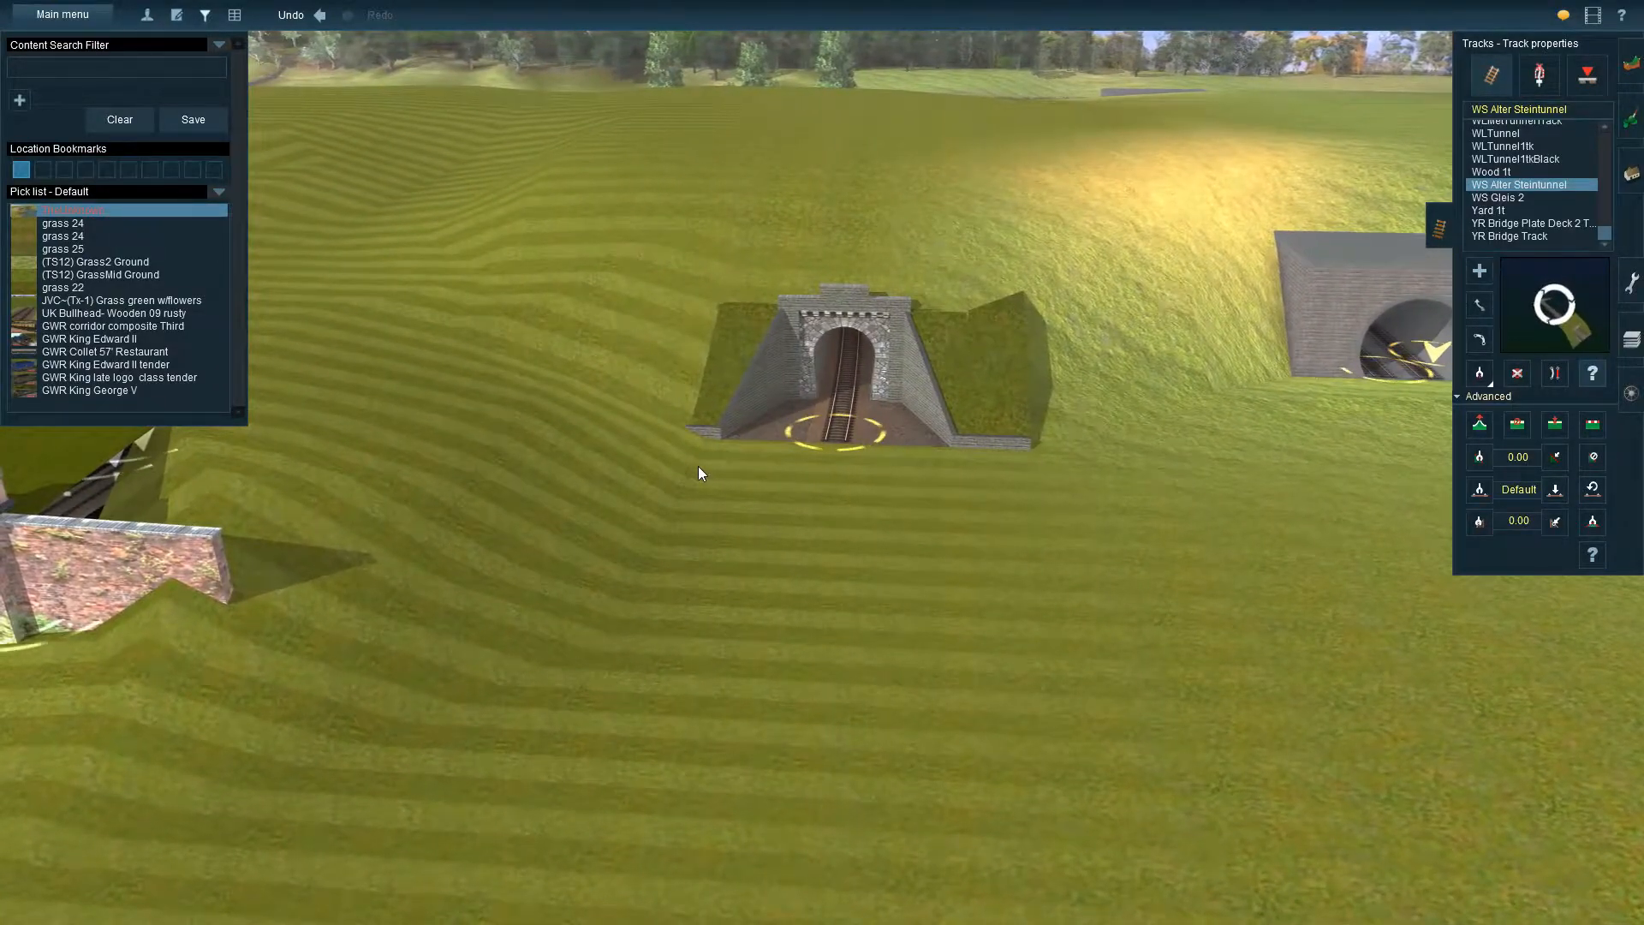
{"action": "right_click_drag", "start_coordinate": [840, 511], "coordinate": [816, 358]}
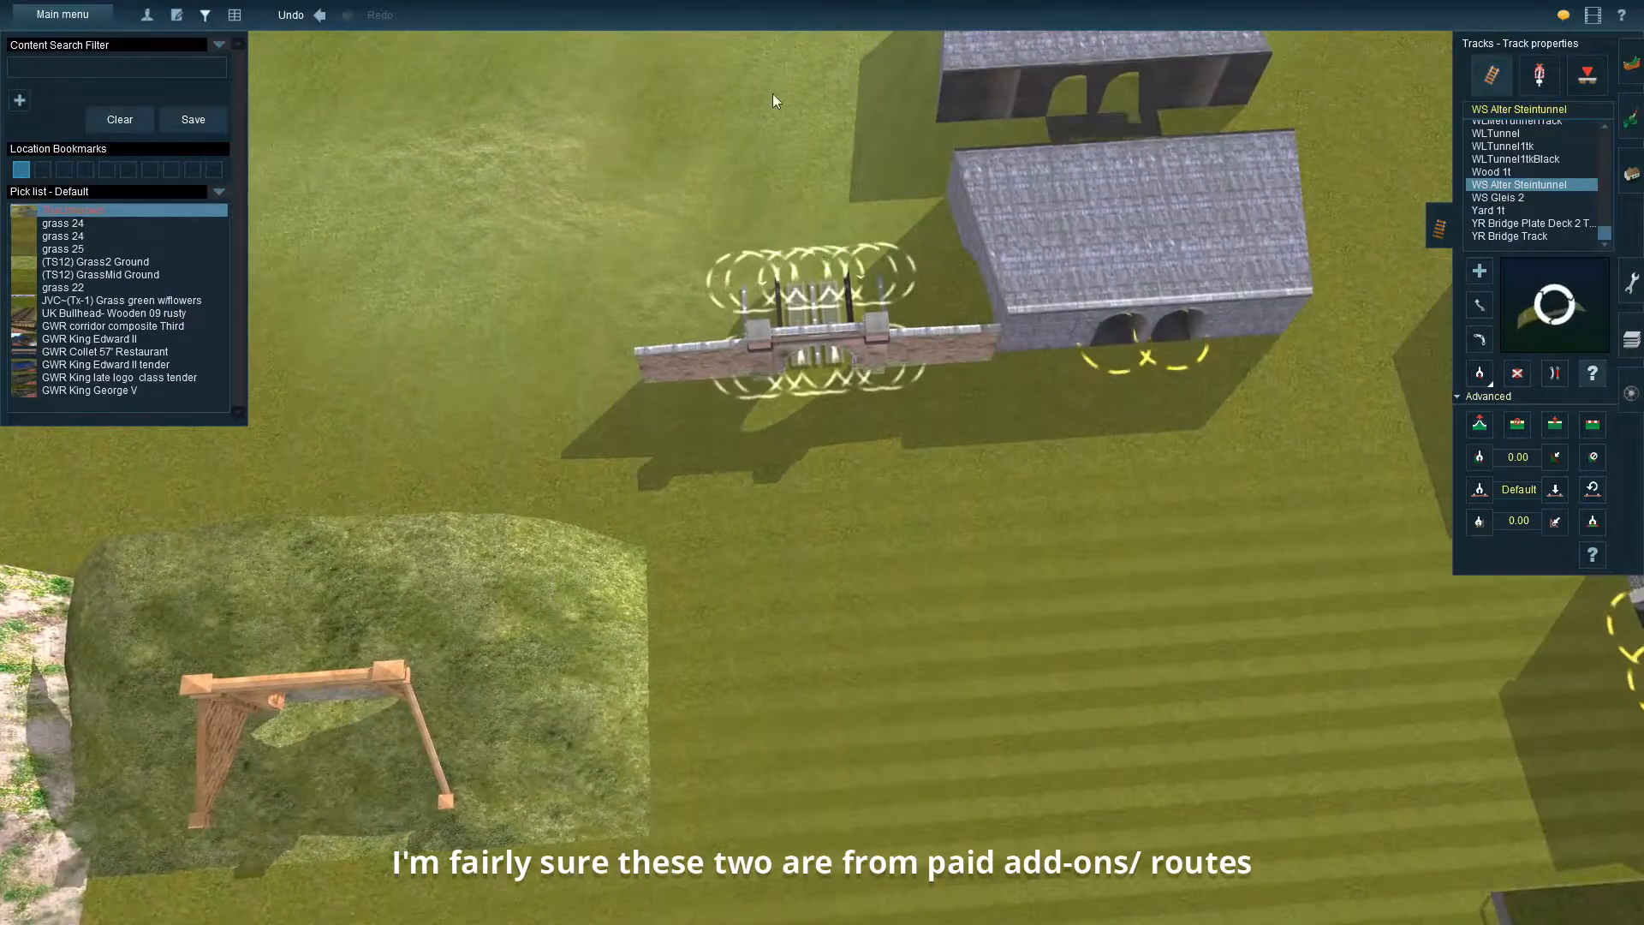
{"action": "right_click_drag", "start_coordinate": [769, 113], "coordinate": [774, 516]}
{"action": "right_click_drag", "start_coordinate": [367, 615], "coordinate": [836, 382]}
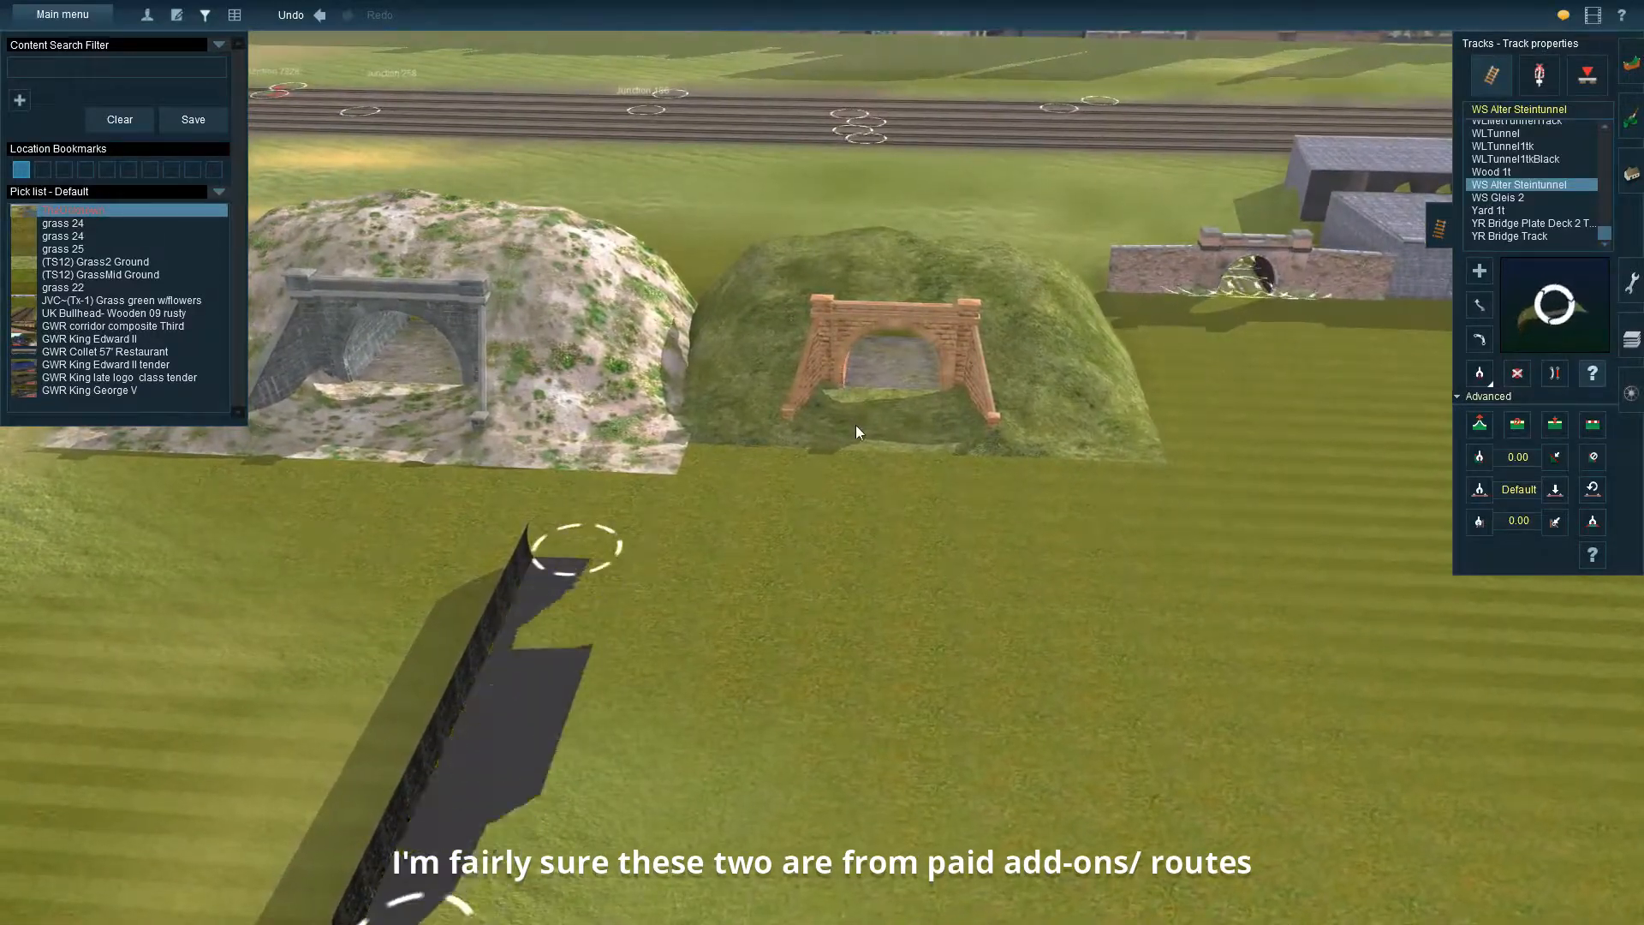
{"action": "right_click", "coordinate": [909, 421]}
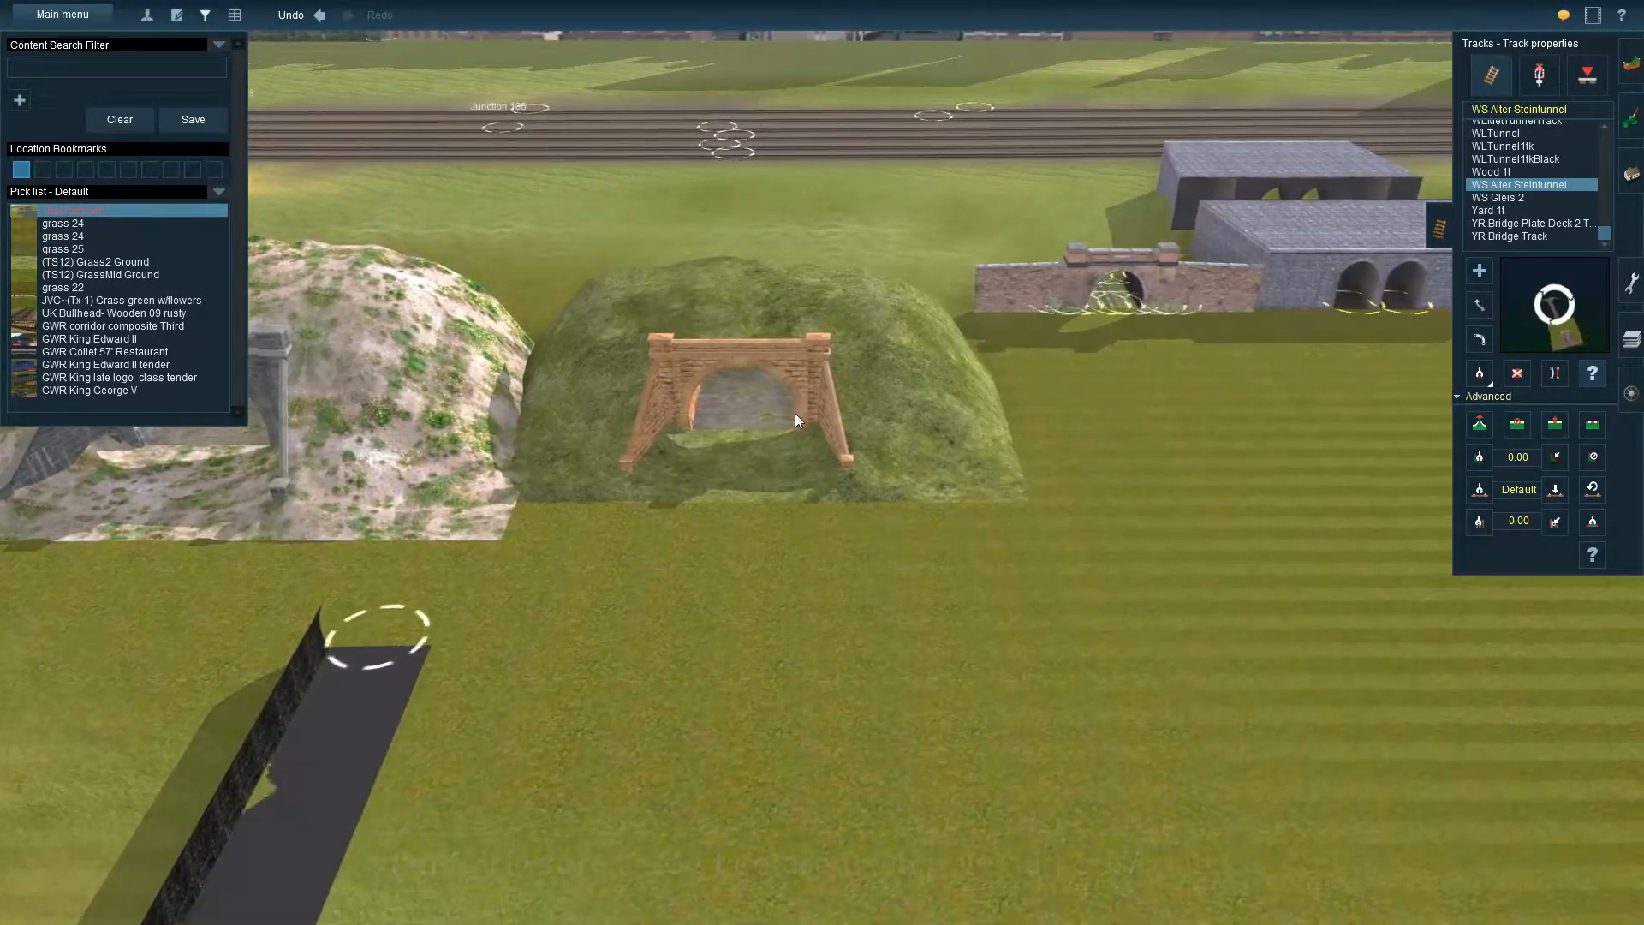
{"action": "key", "text": "Down"}
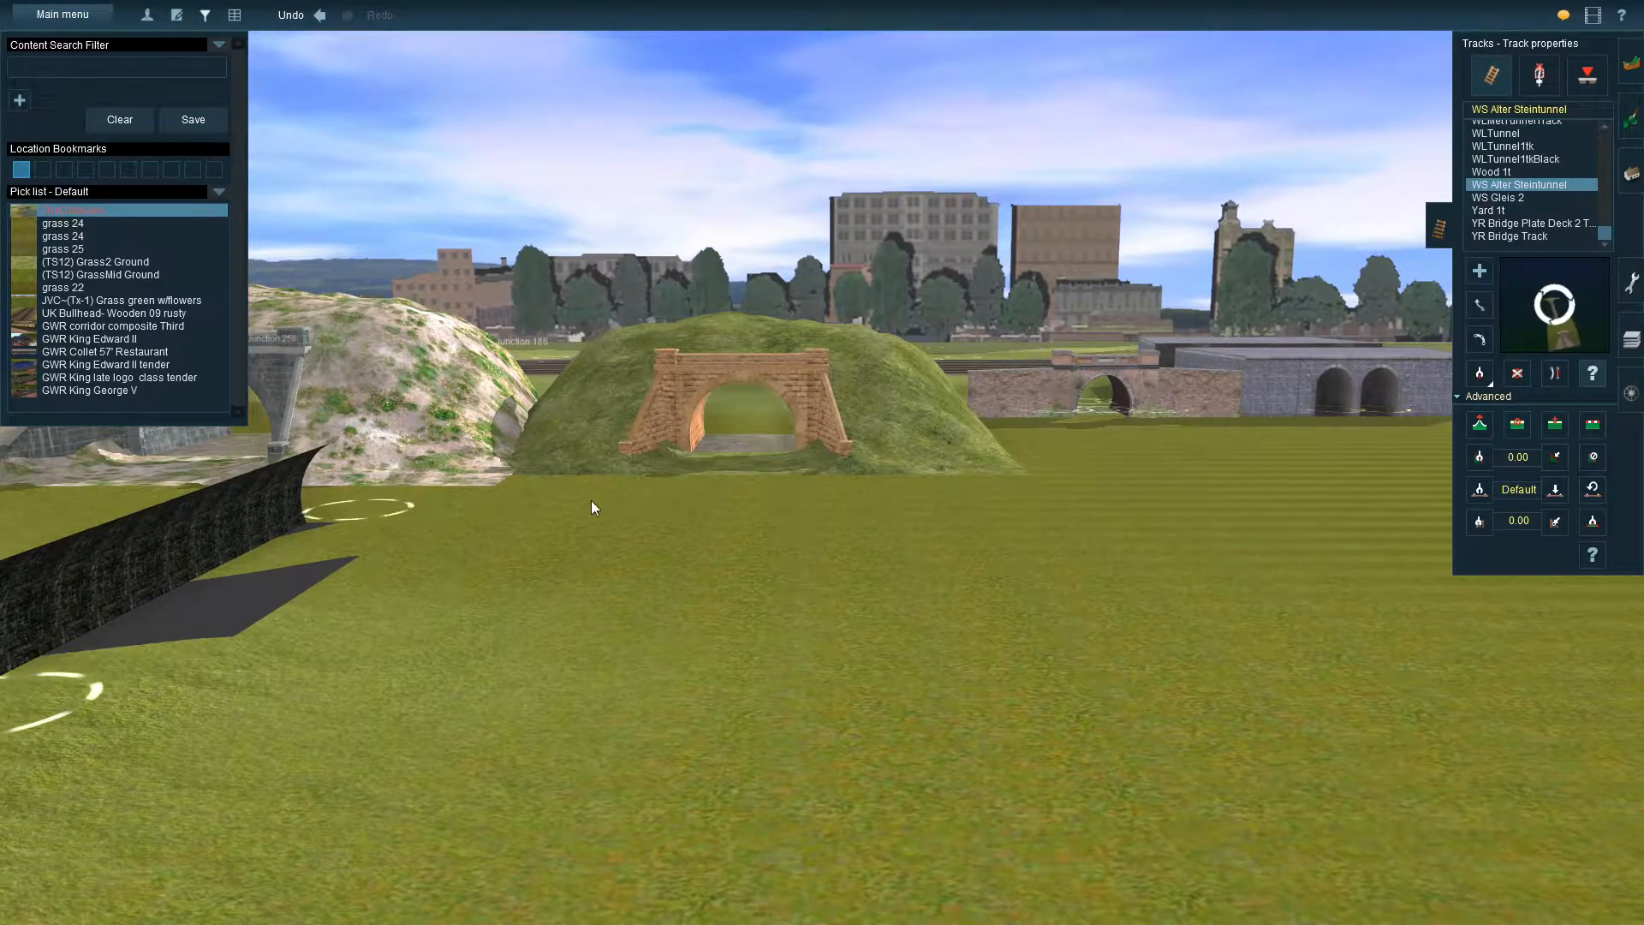
{"action": "right_click", "coordinate": [559, 559]}
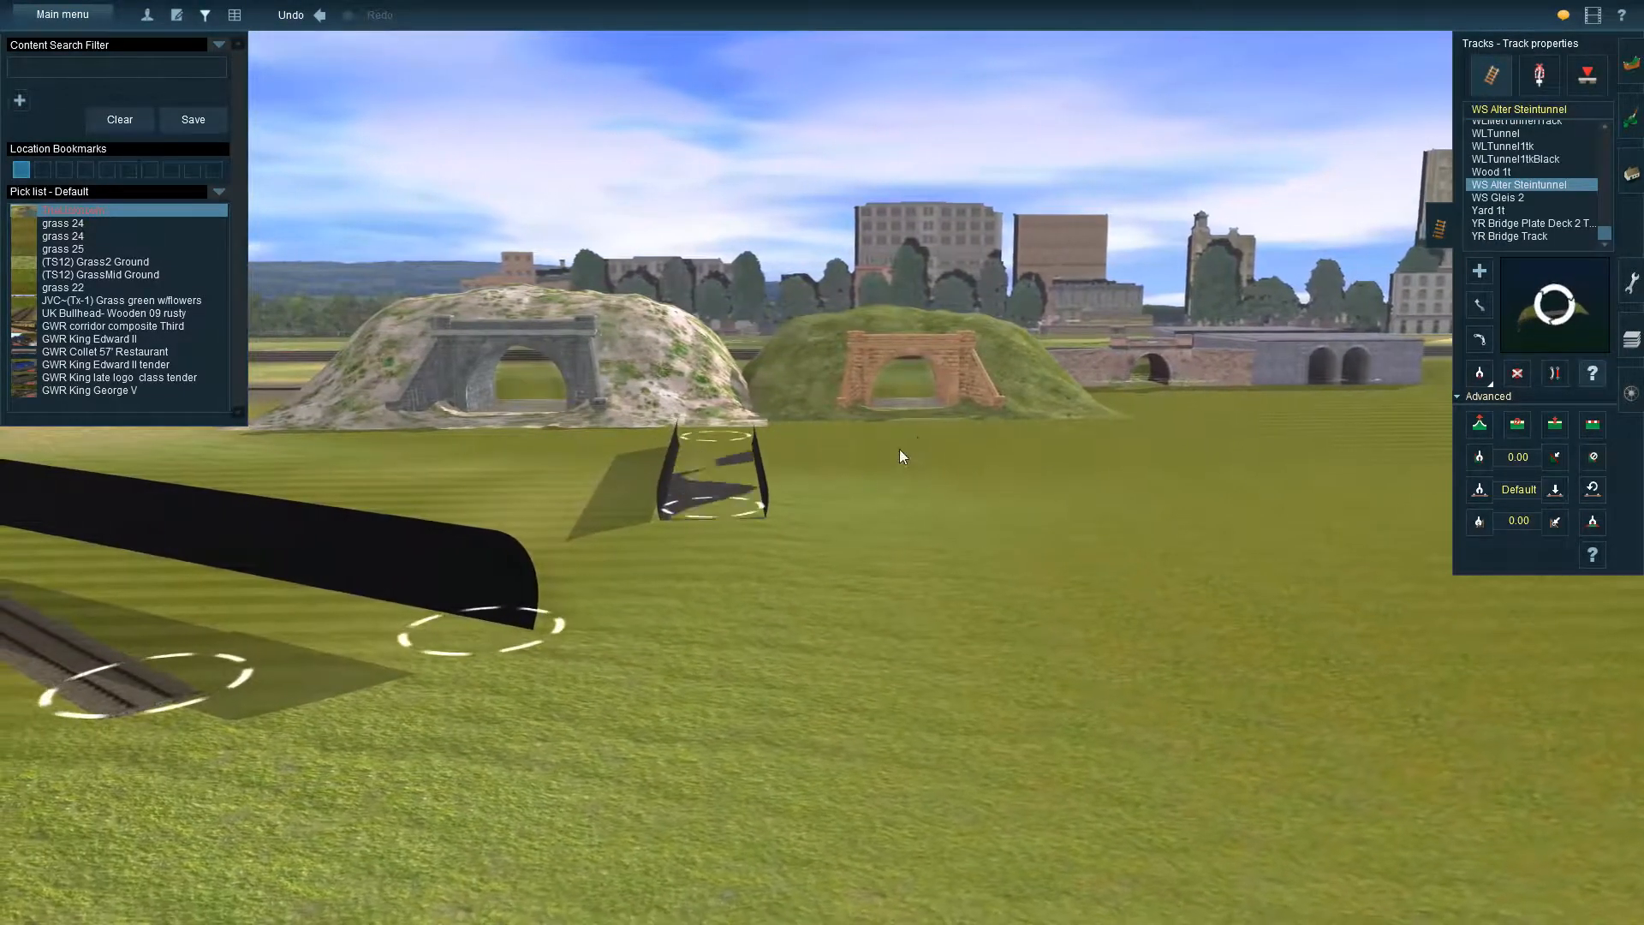
{"action": "right_click", "coordinate": [892, 456]}
{"action": "key", "text": "Up"}
{"action": "key", "text": "Down"}
{"action": "key", "text": "Up"}
{"action": "right_click", "coordinate": [731, 565]}
{"action": "key", "text": "Right"}
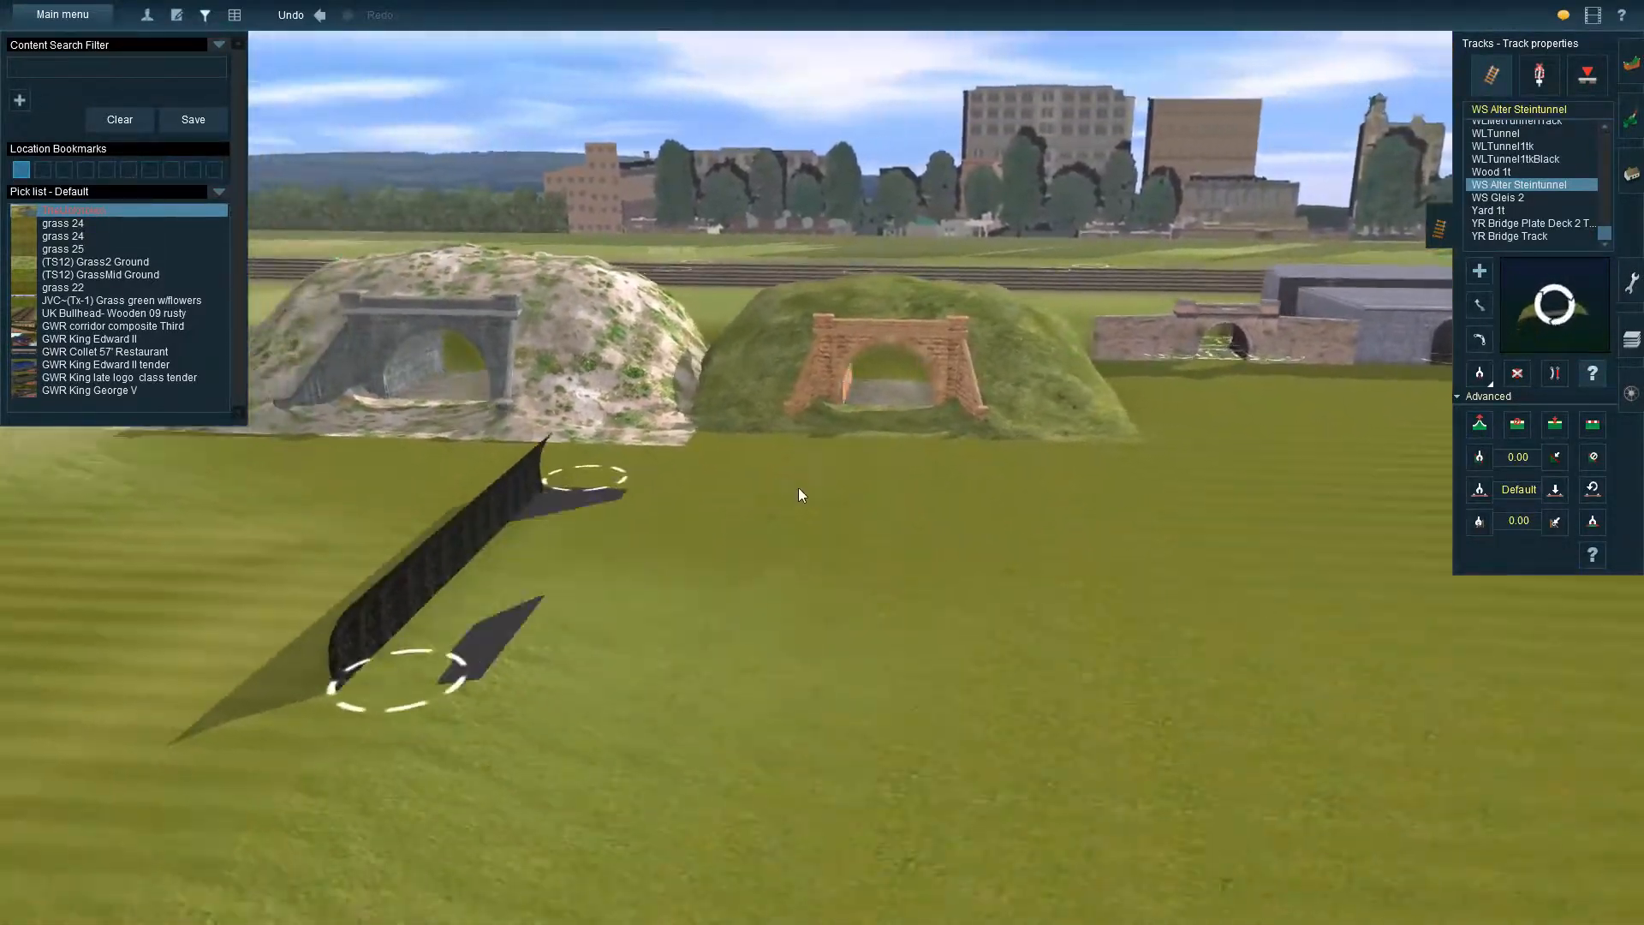
Examine the two mound portals from behind and above, and return to the hillside with the small stone and box-shaped tunnels
{"action": "key", "text": "Left"}
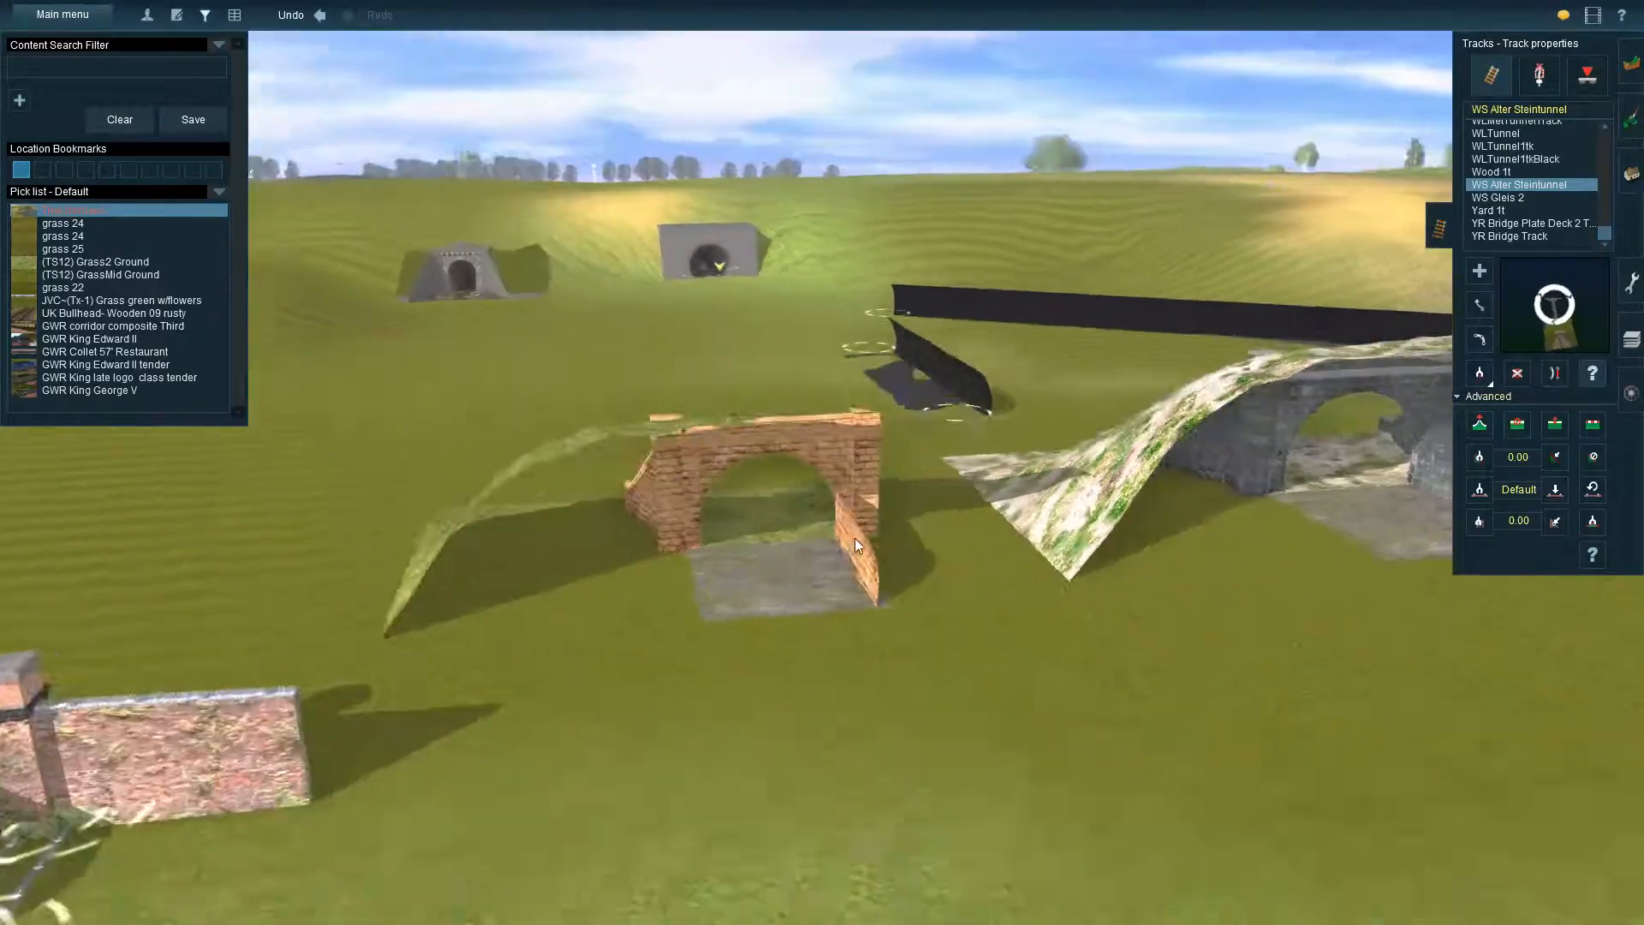
{"action": "key", "text": "Right"}
{"action": "key", "text": "Up"}
{"action": "key", "text": "Up"}
{"action": "key", "text": "Left"}
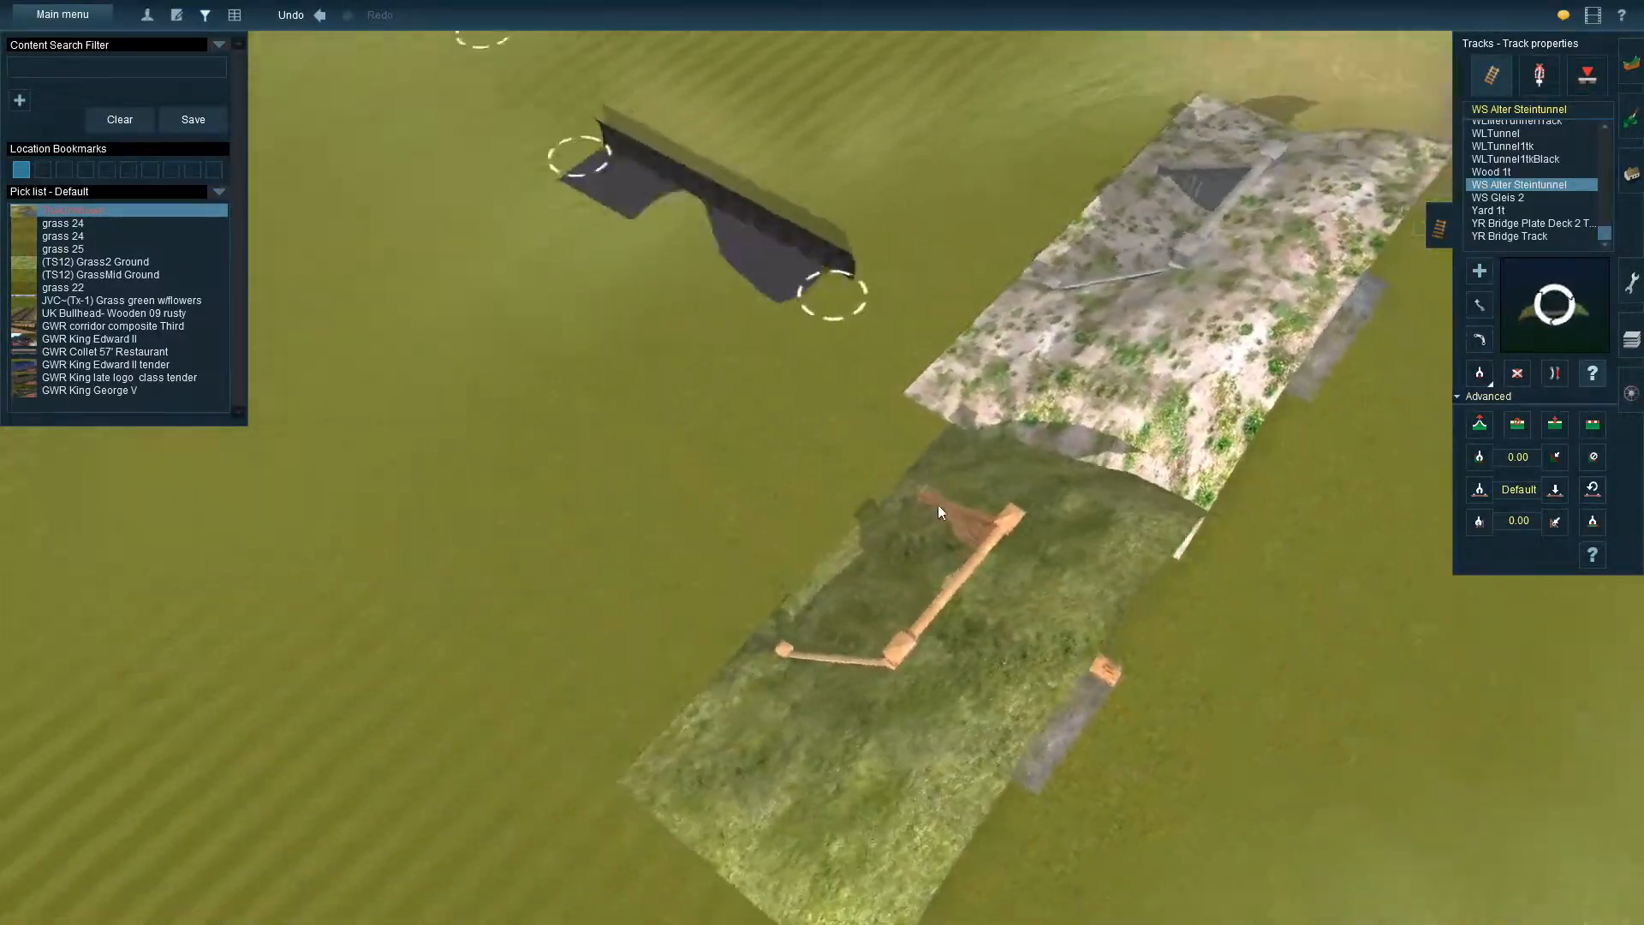
{"action": "key", "text": "Down"}
{"action": "right_click", "coordinate": [953, 414]}
{"action": "right_click", "coordinate": [605, 501]}
{"action": "right_click", "coordinate": [399, 415]}
{"action": "key", "text": "Right"}
{"action": "key", "text": "Down"}
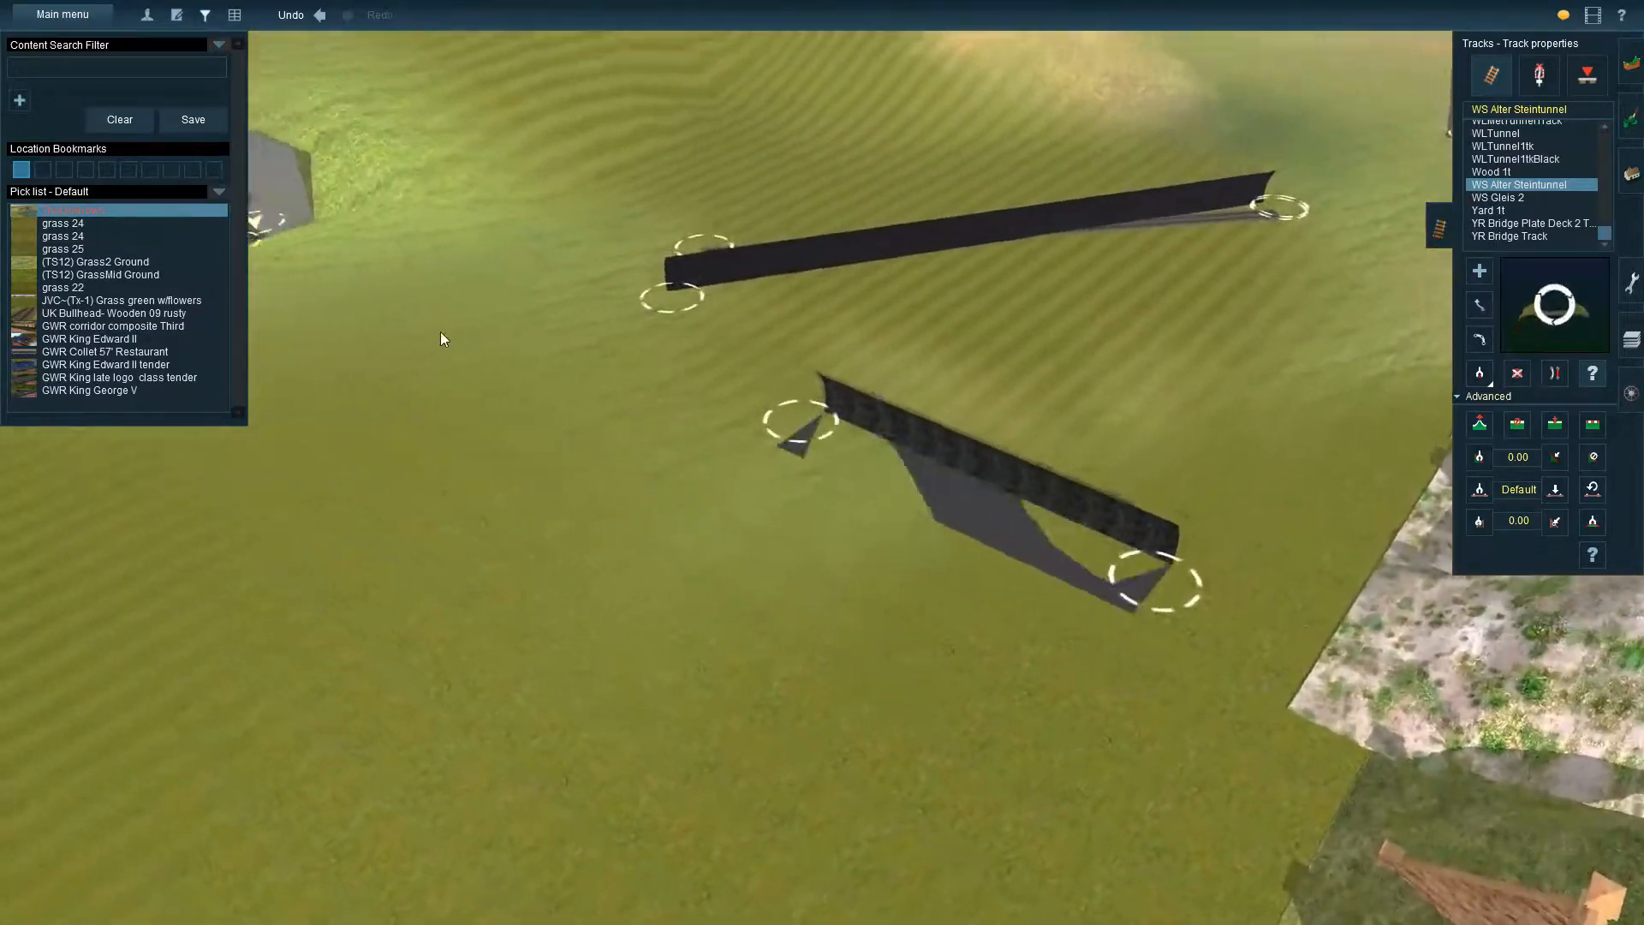
{"action": "right_click", "coordinate": [440, 331]}
{"action": "right_click", "coordinate": [512, 358]}
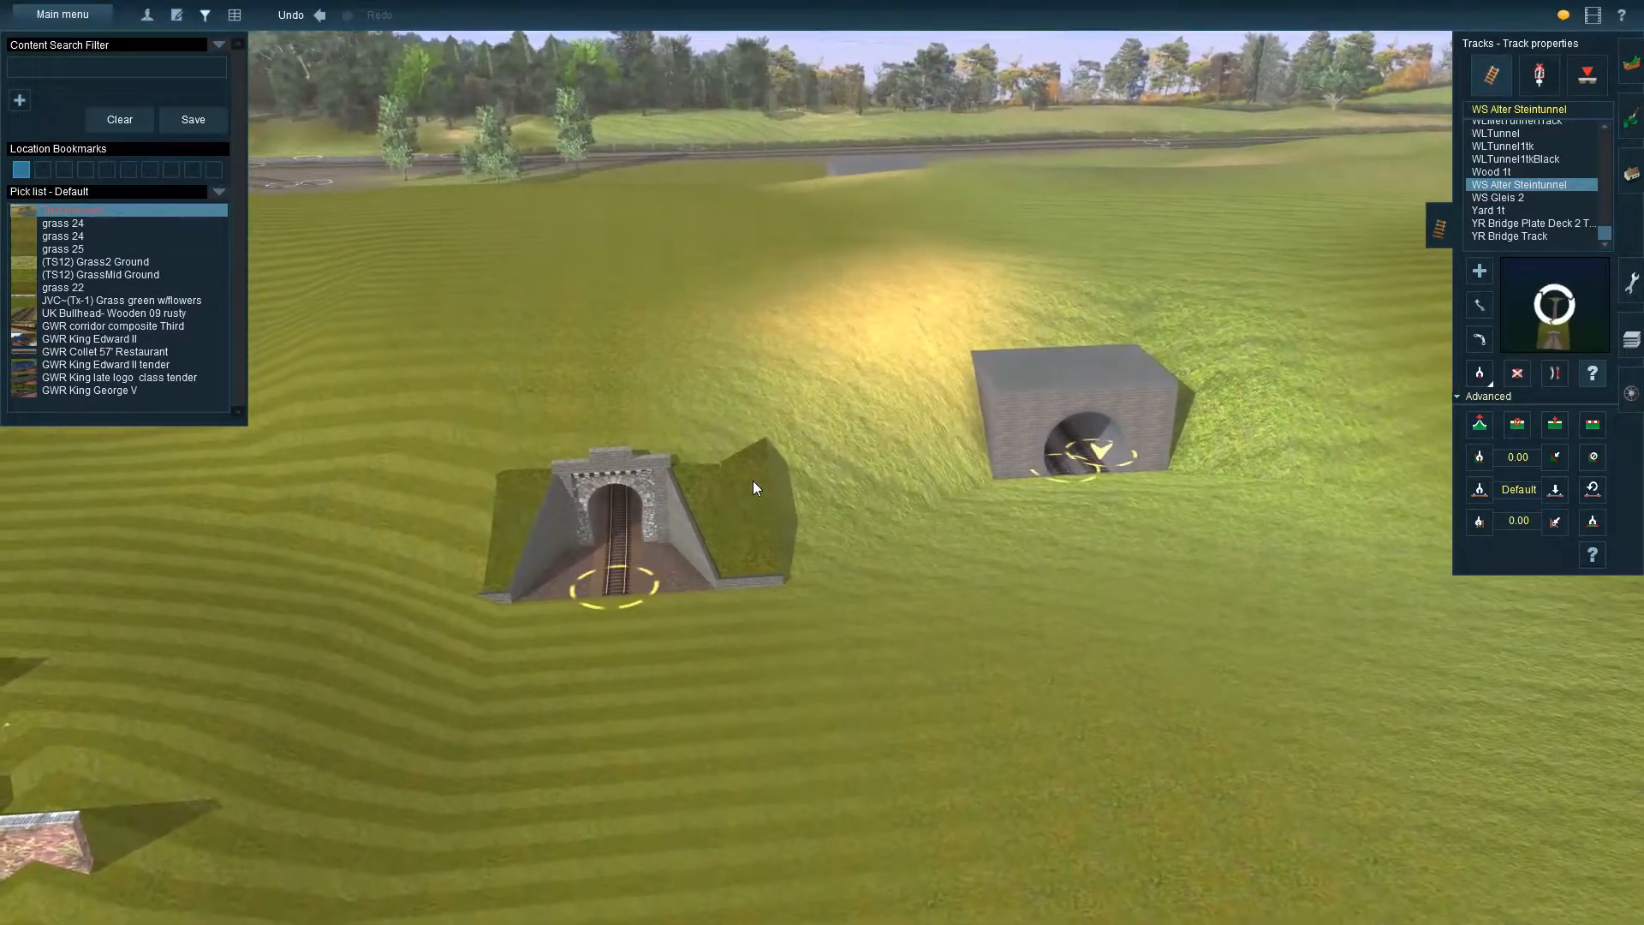